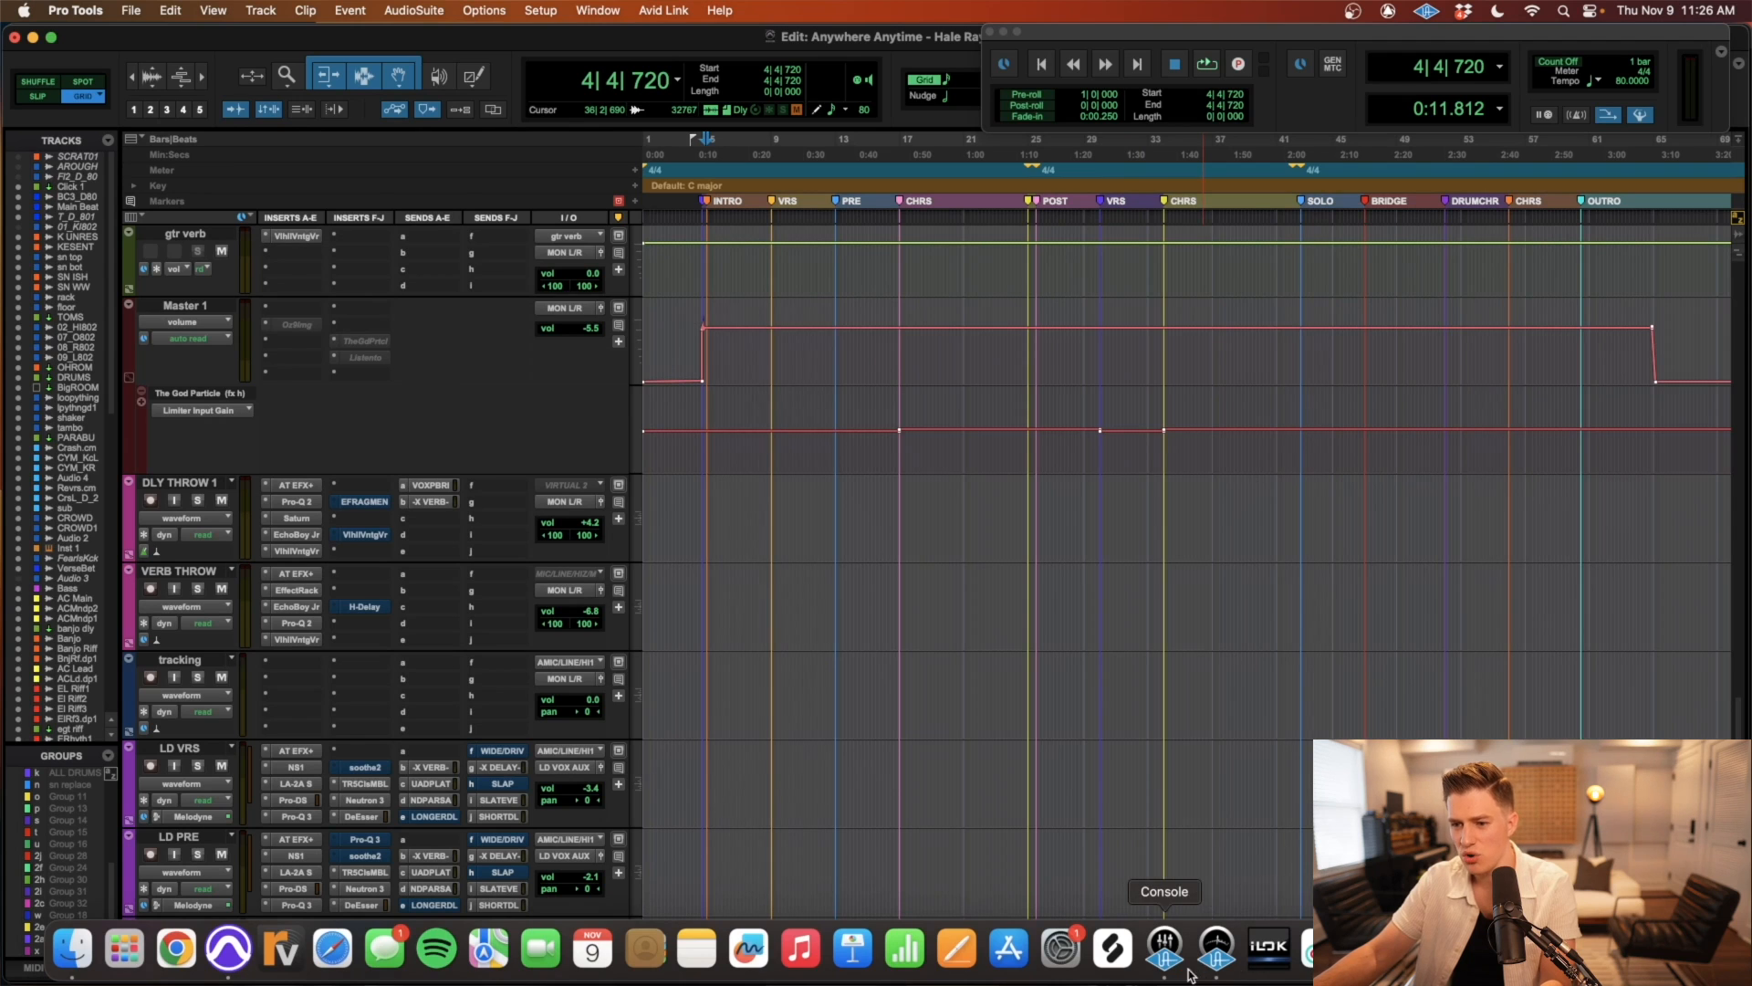
# Step: Switch to Console and open the Neve 1073 preamp on channel 1 - 8P
pyautogui.click(1164, 949)
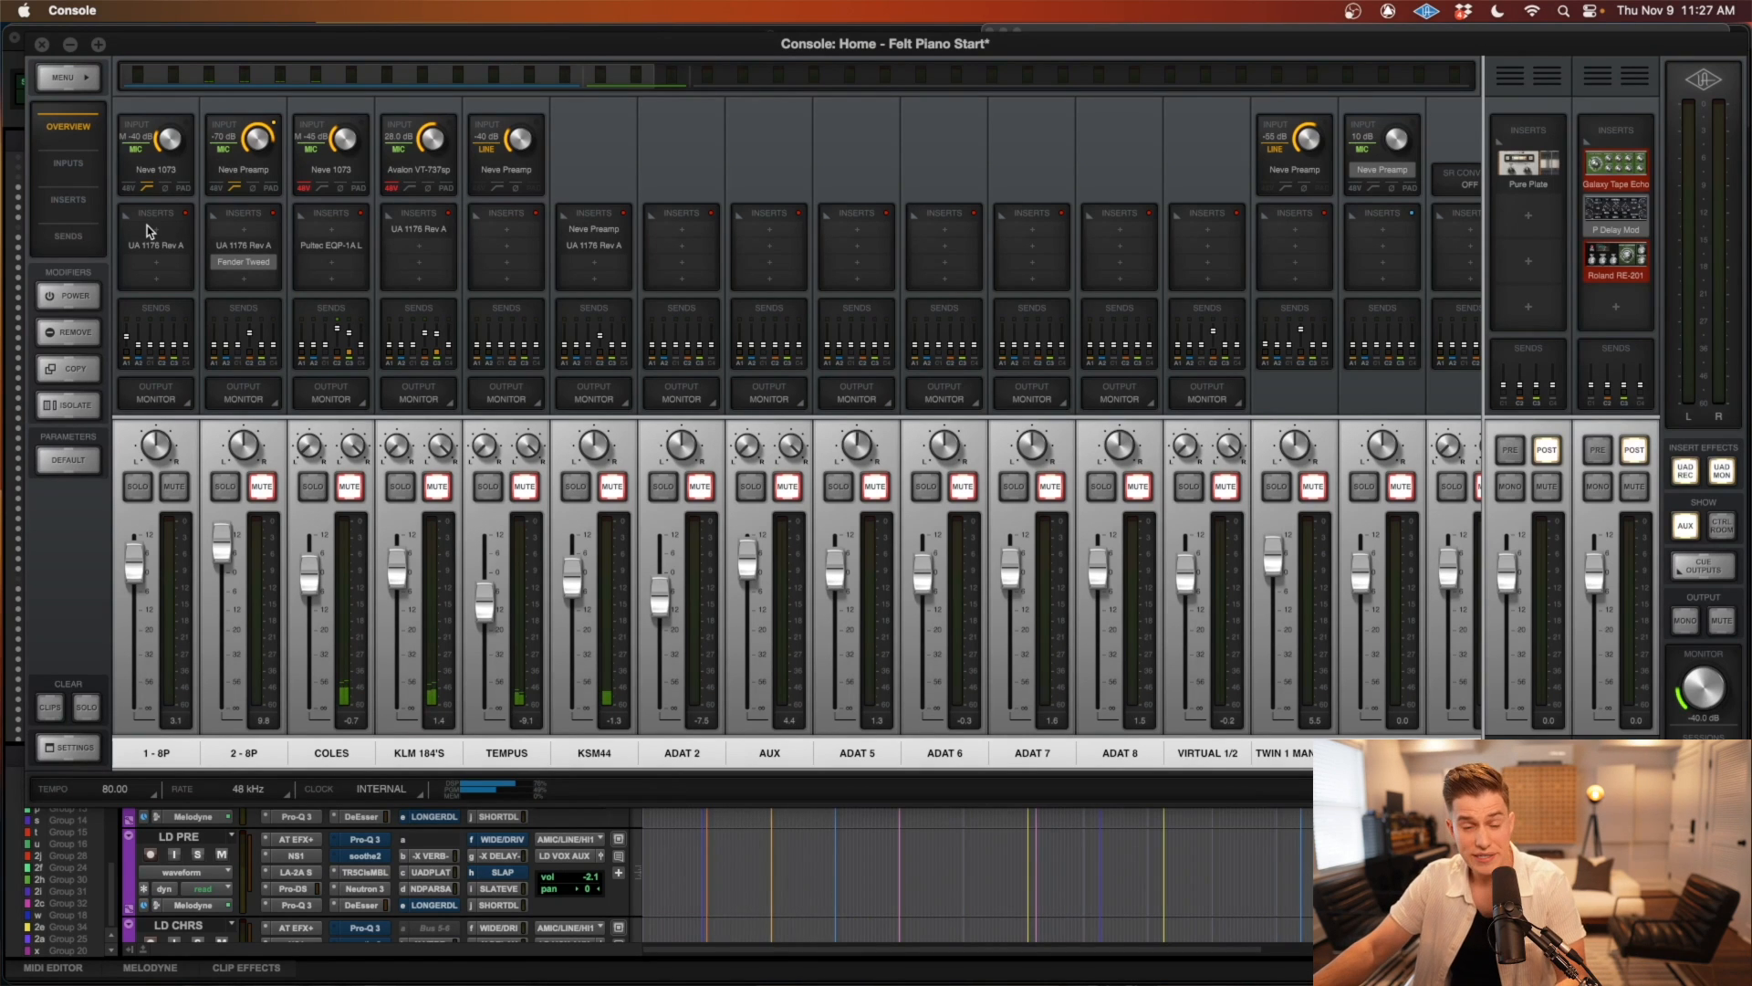
pyautogui.click(151, 174)
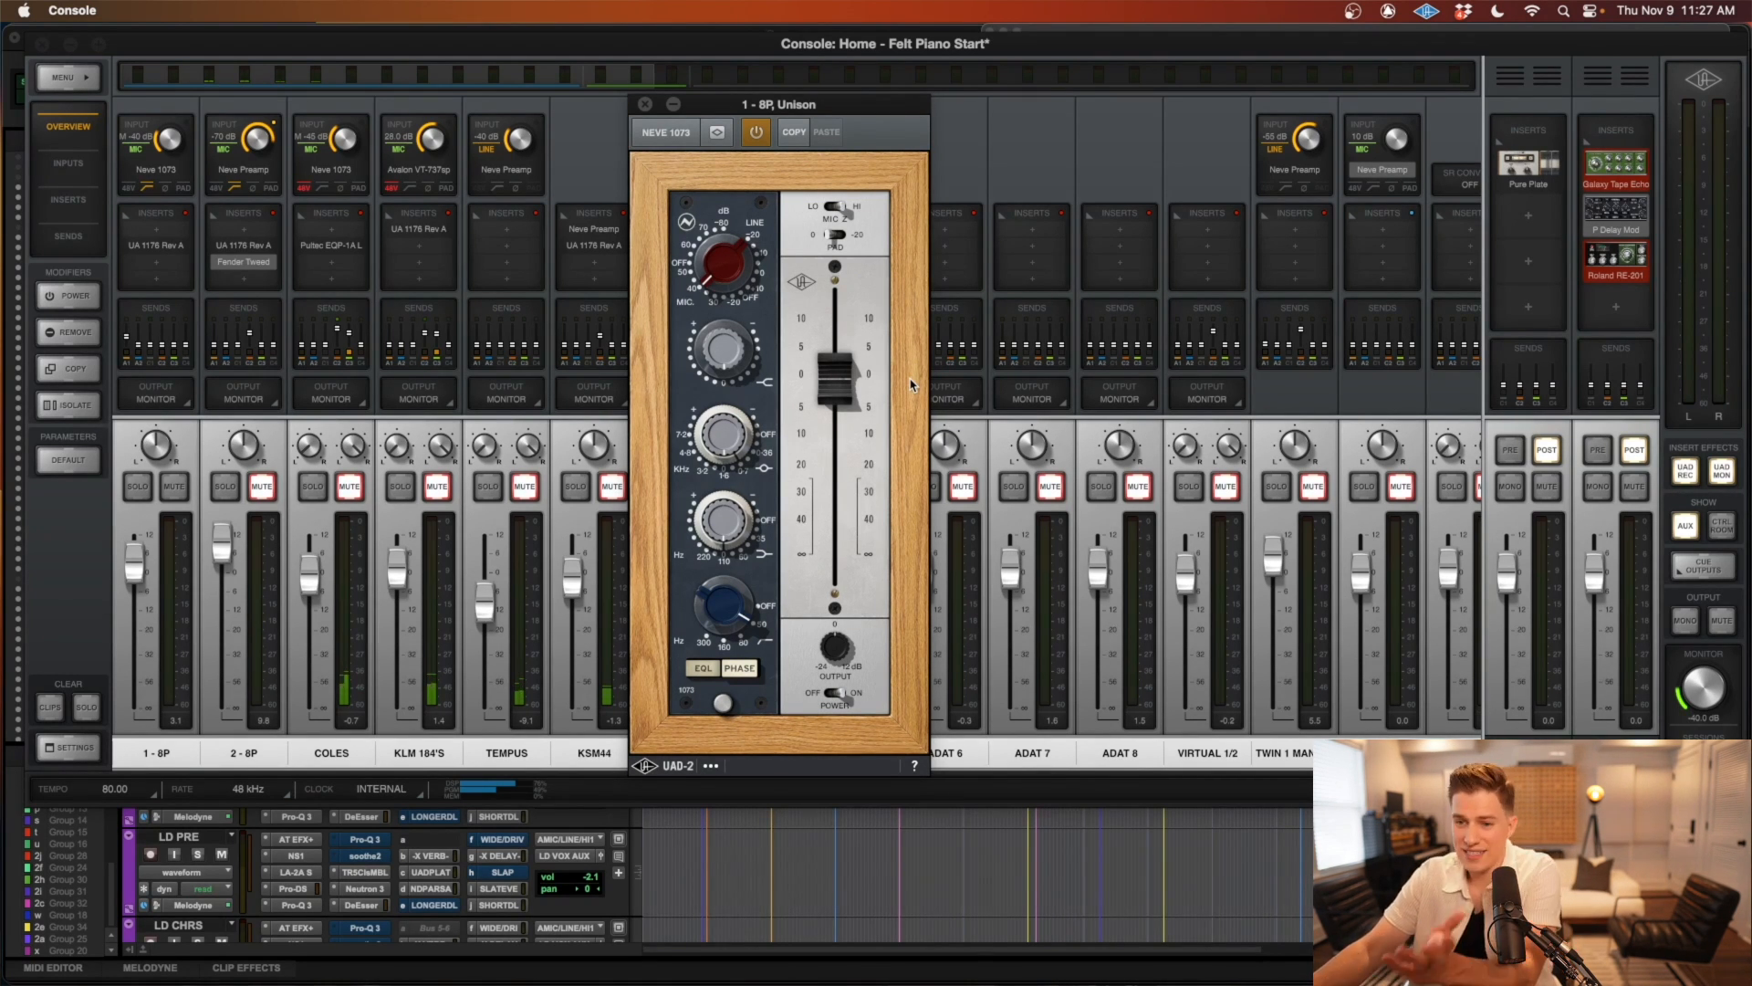
# Step: Try mic gain settings up to -60 dB on the Neve 1073 and return it to -40 dB
pyautogui.click(715, 281)
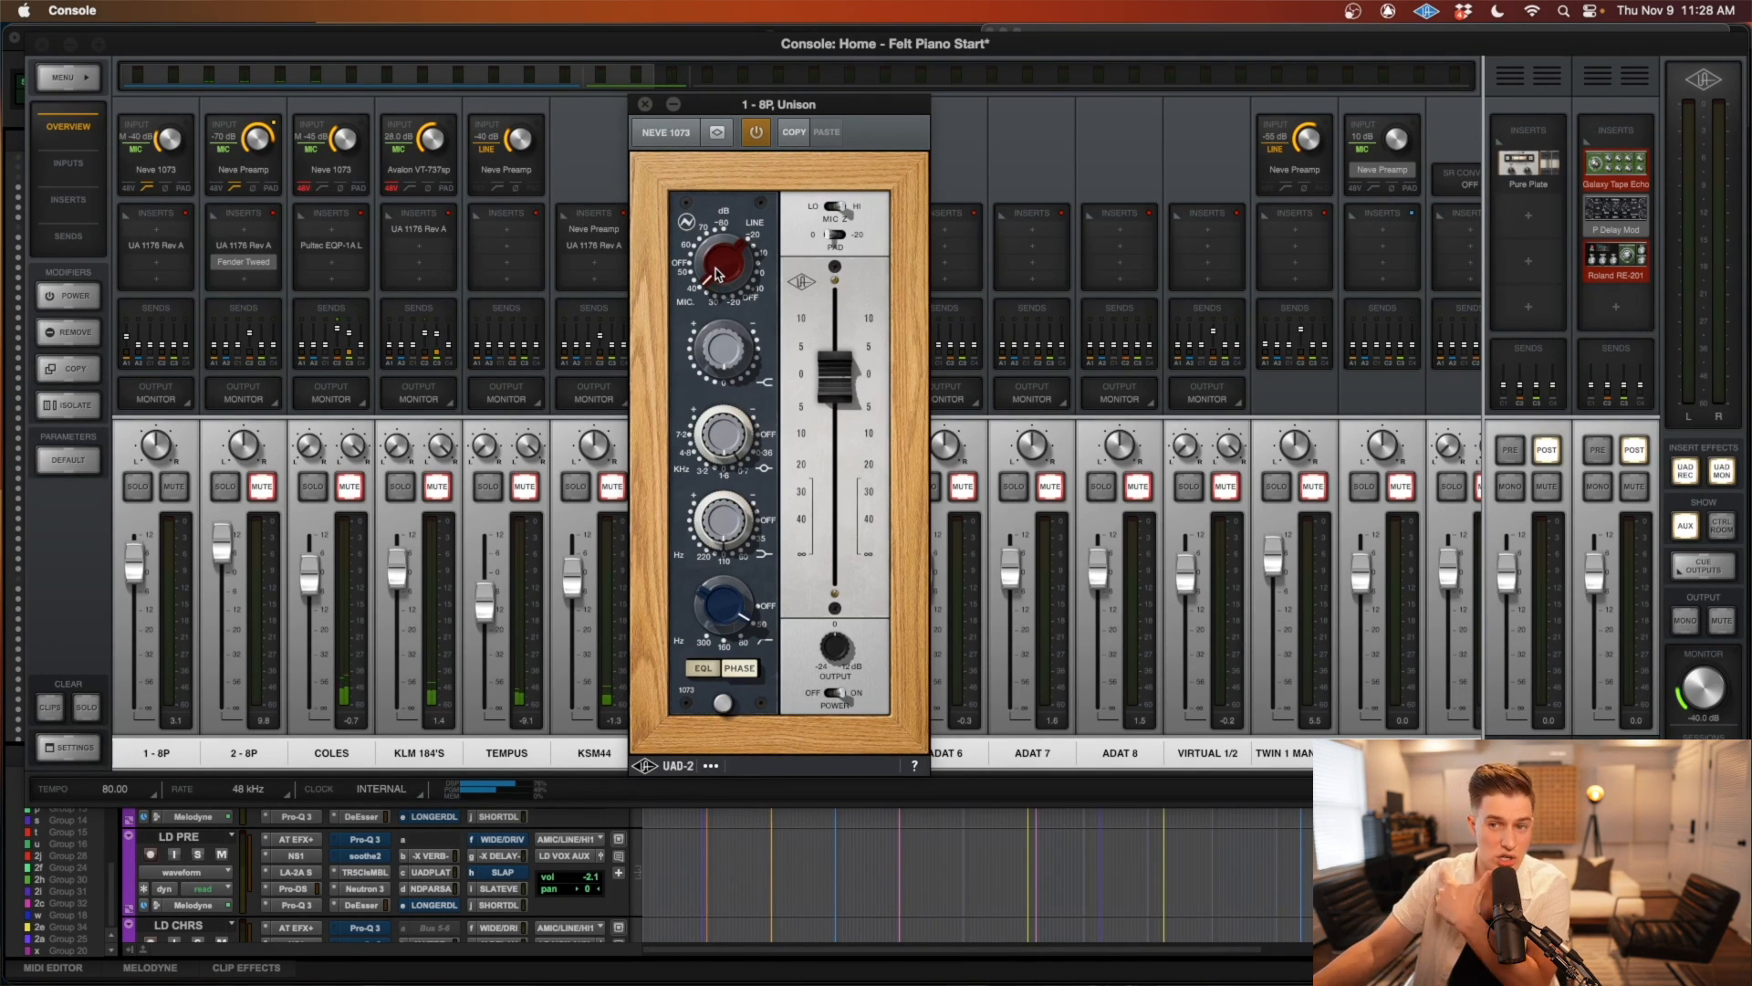
pyautogui.click(713, 270)
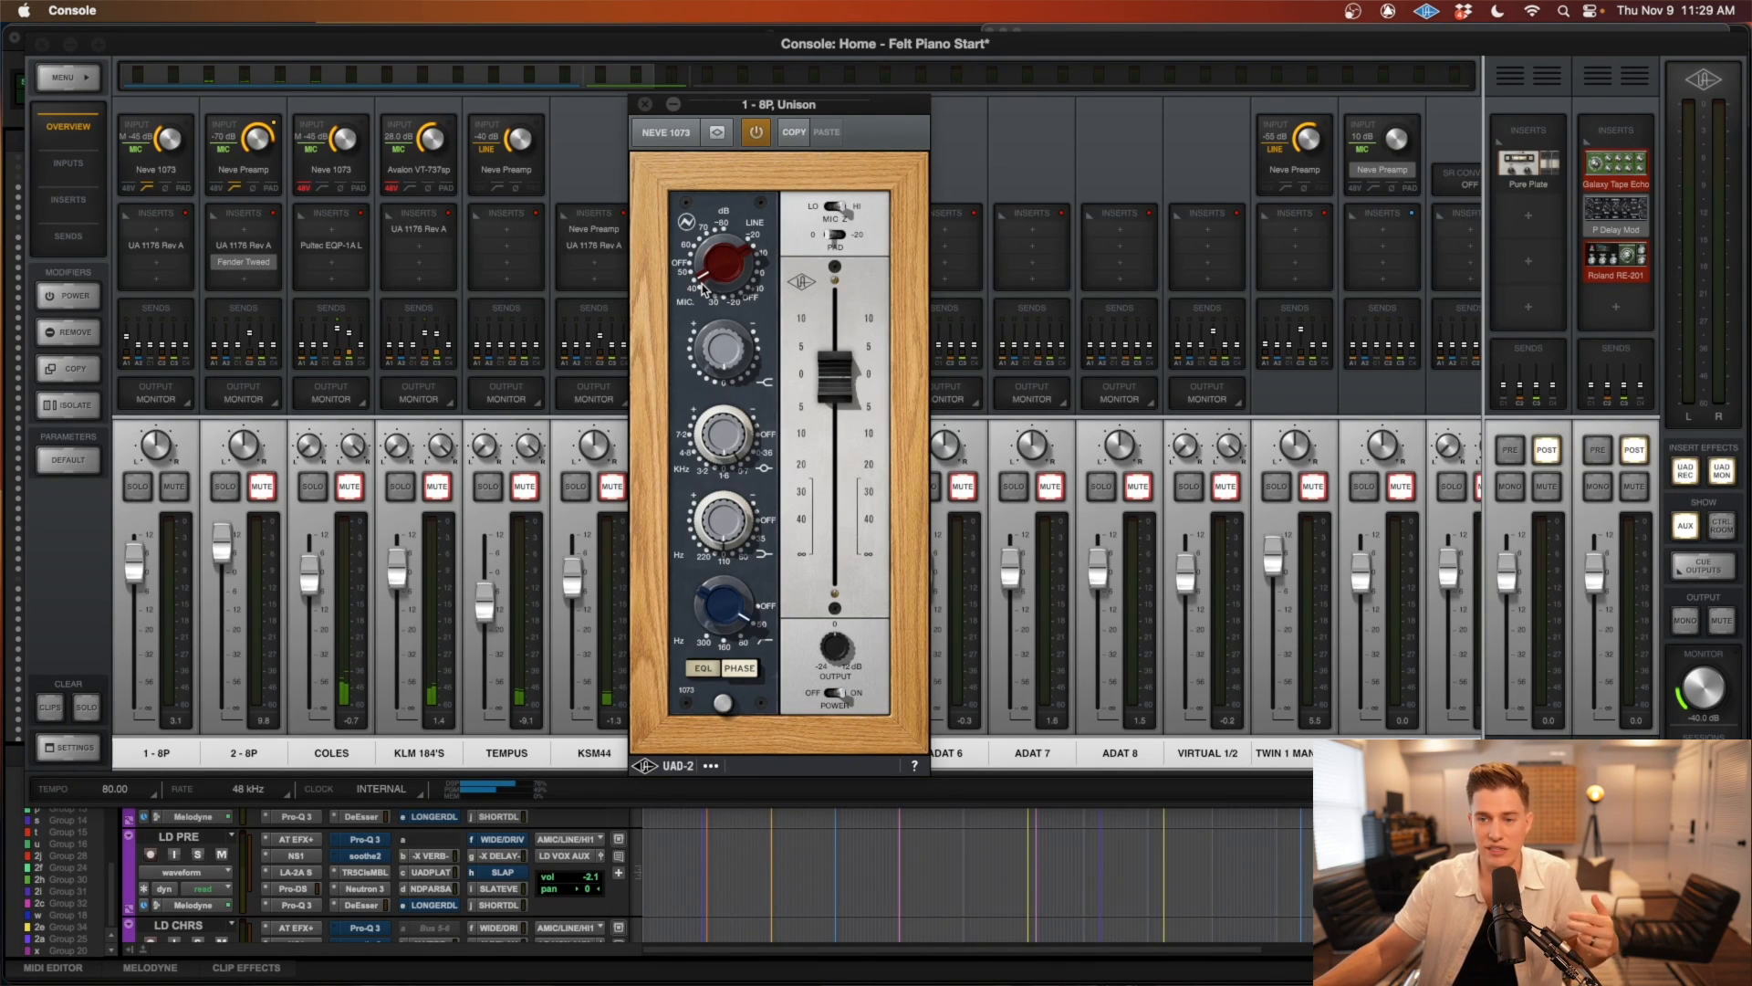
pyautogui.moveTo(702, 286); pyautogui.dragTo(703, 263)
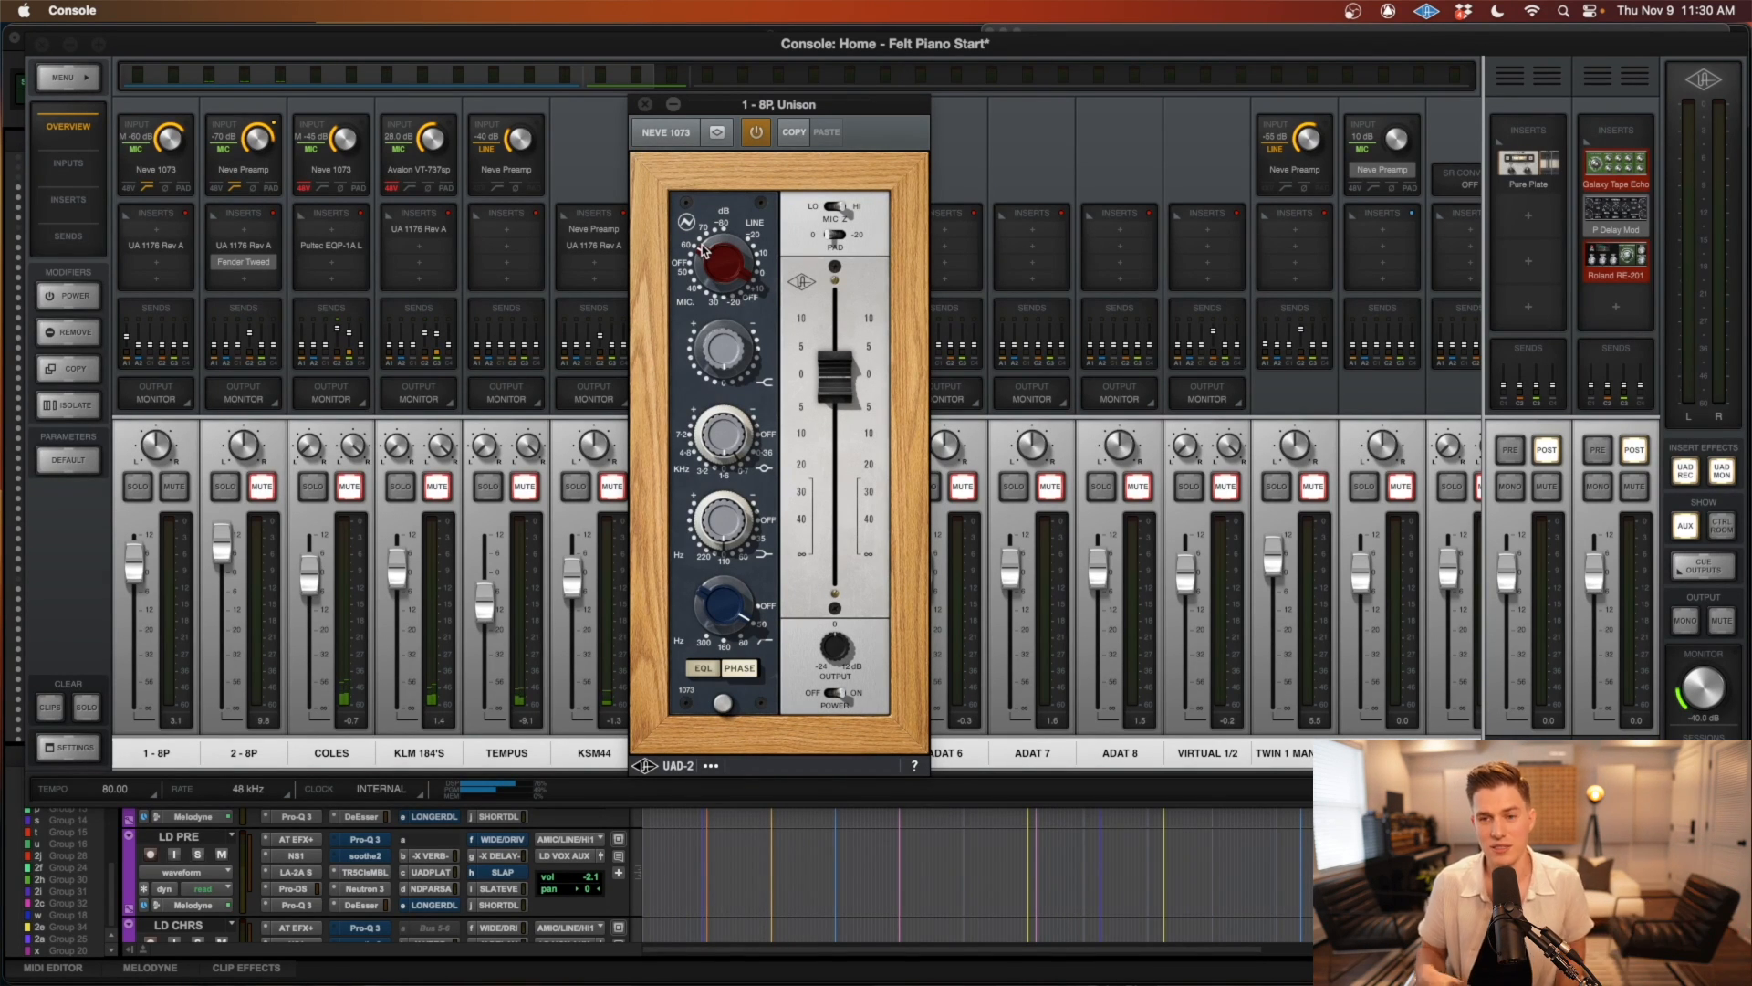
pyautogui.moveTo(704, 250); pyautogui.dragTo(679, 301)
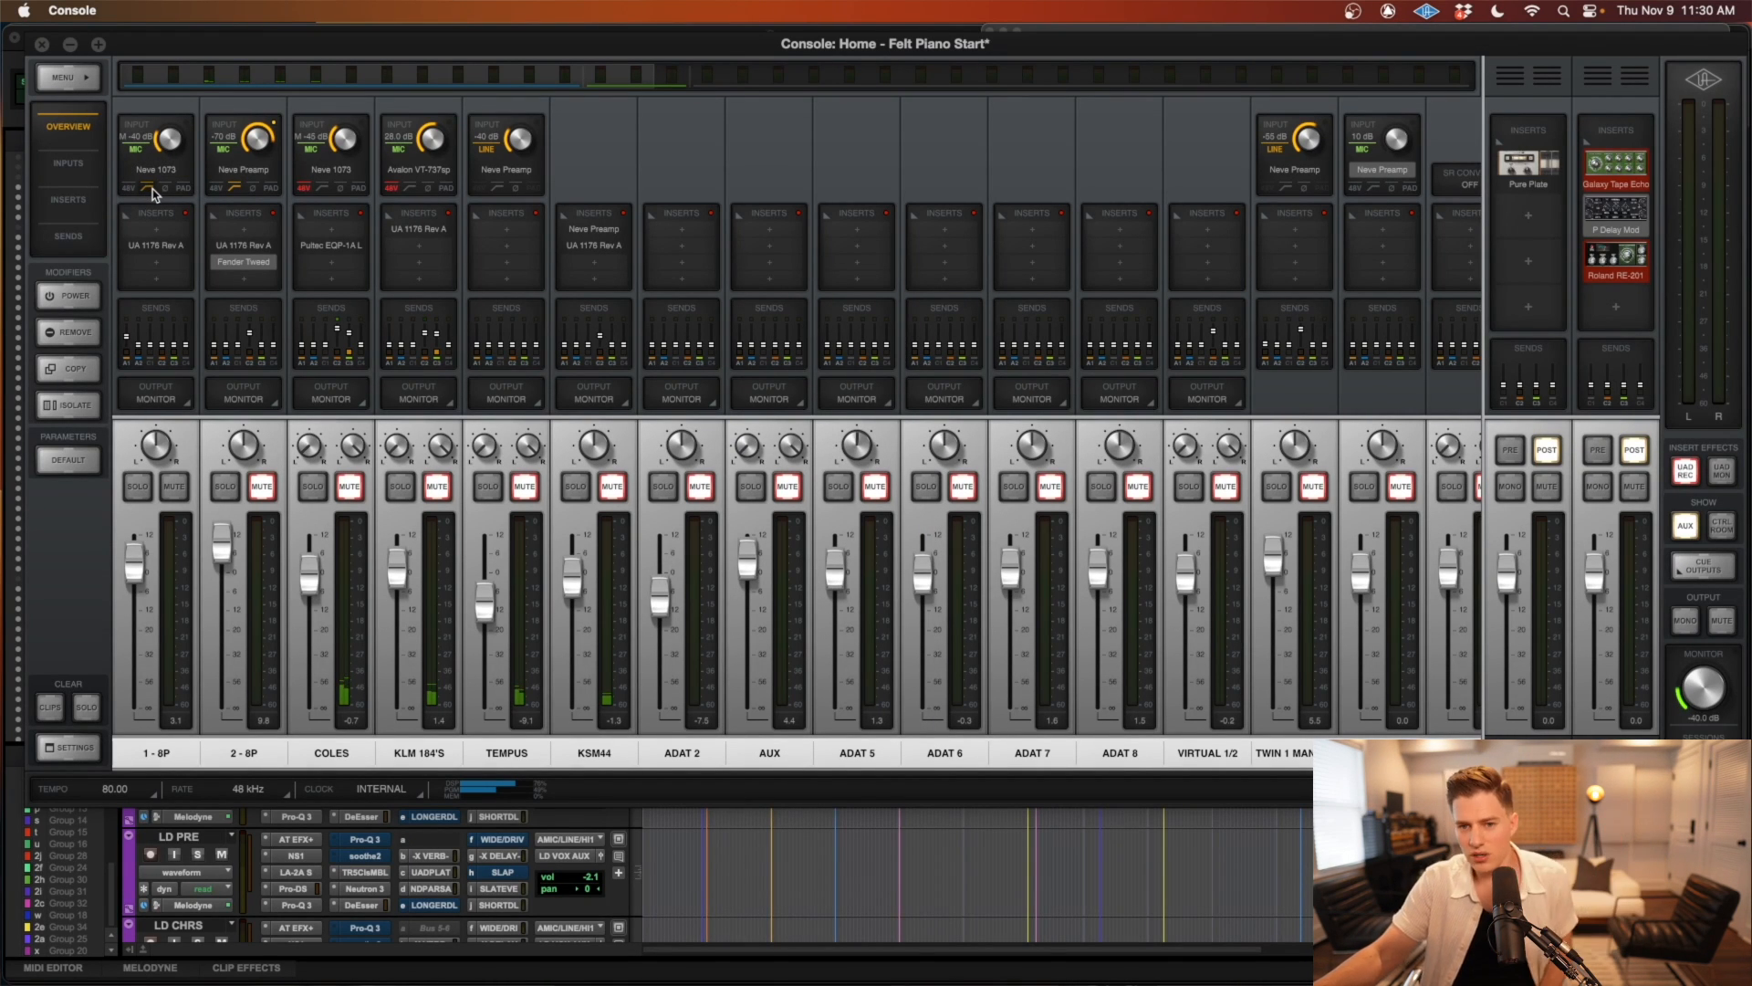
# Step: Open the UA 1176 Rev A compressor on channel 1 - 8P and adjust its input level
pyautogui.click(157, 246)
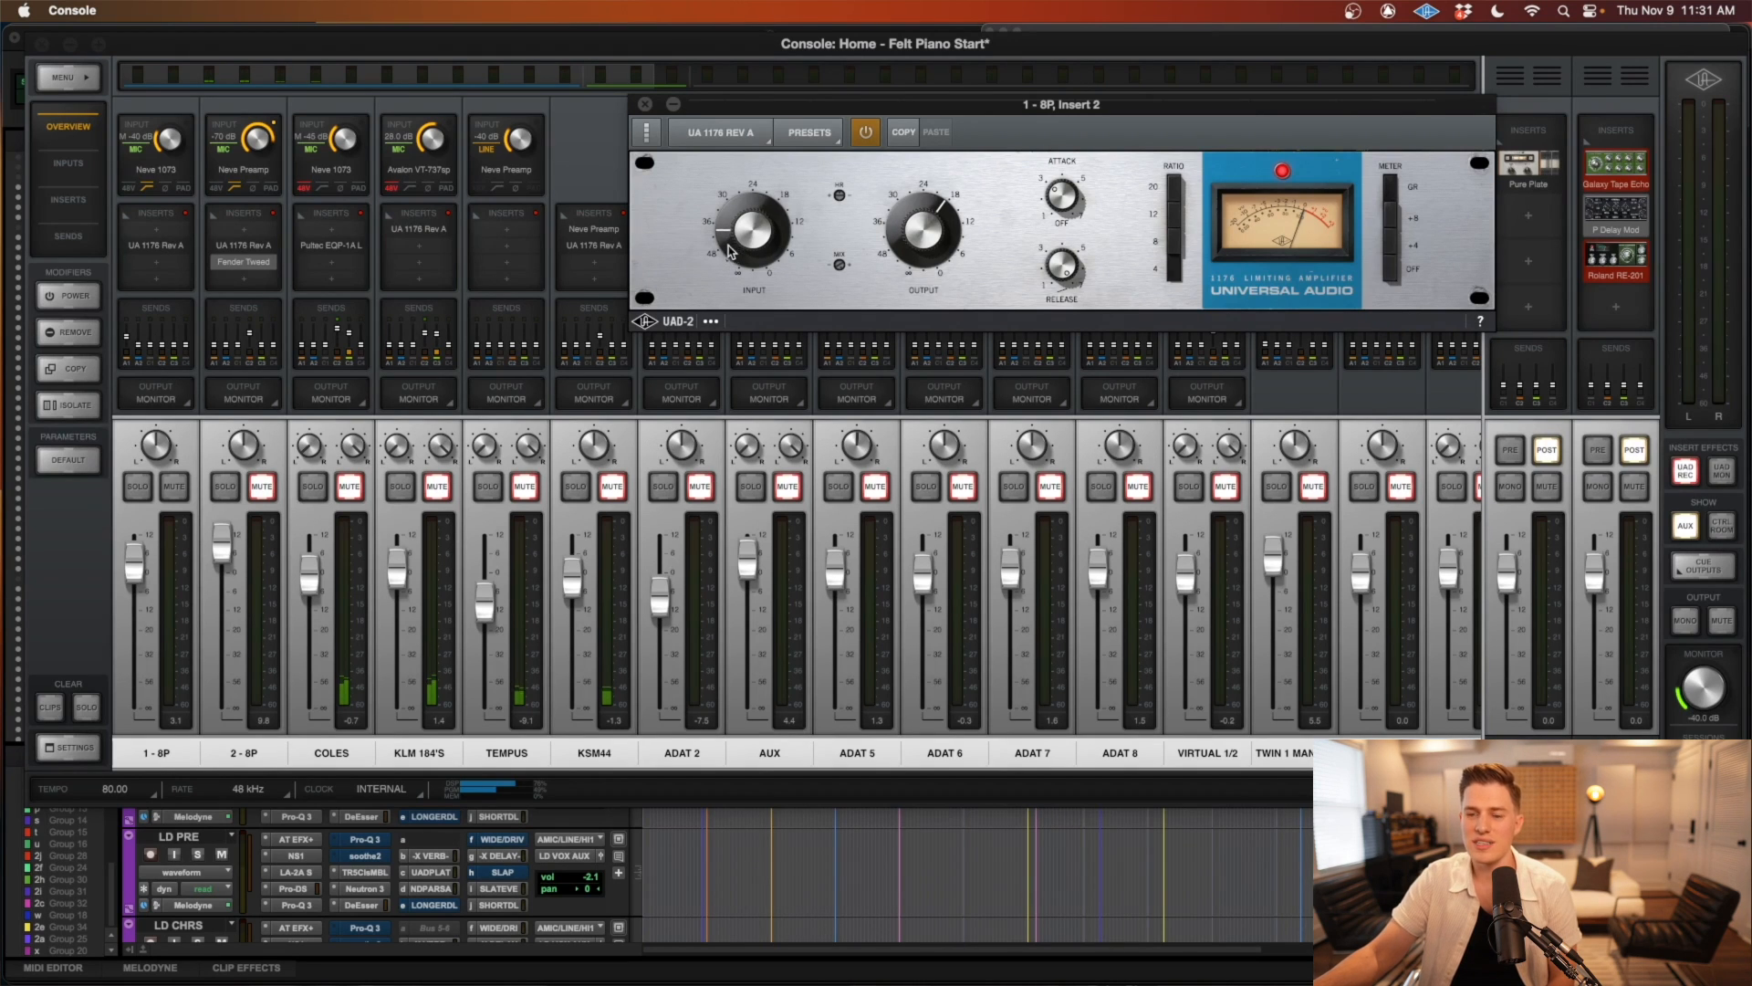
pyautogui.moveTo(725, 247); pyautogui.dragTo(726, 235)
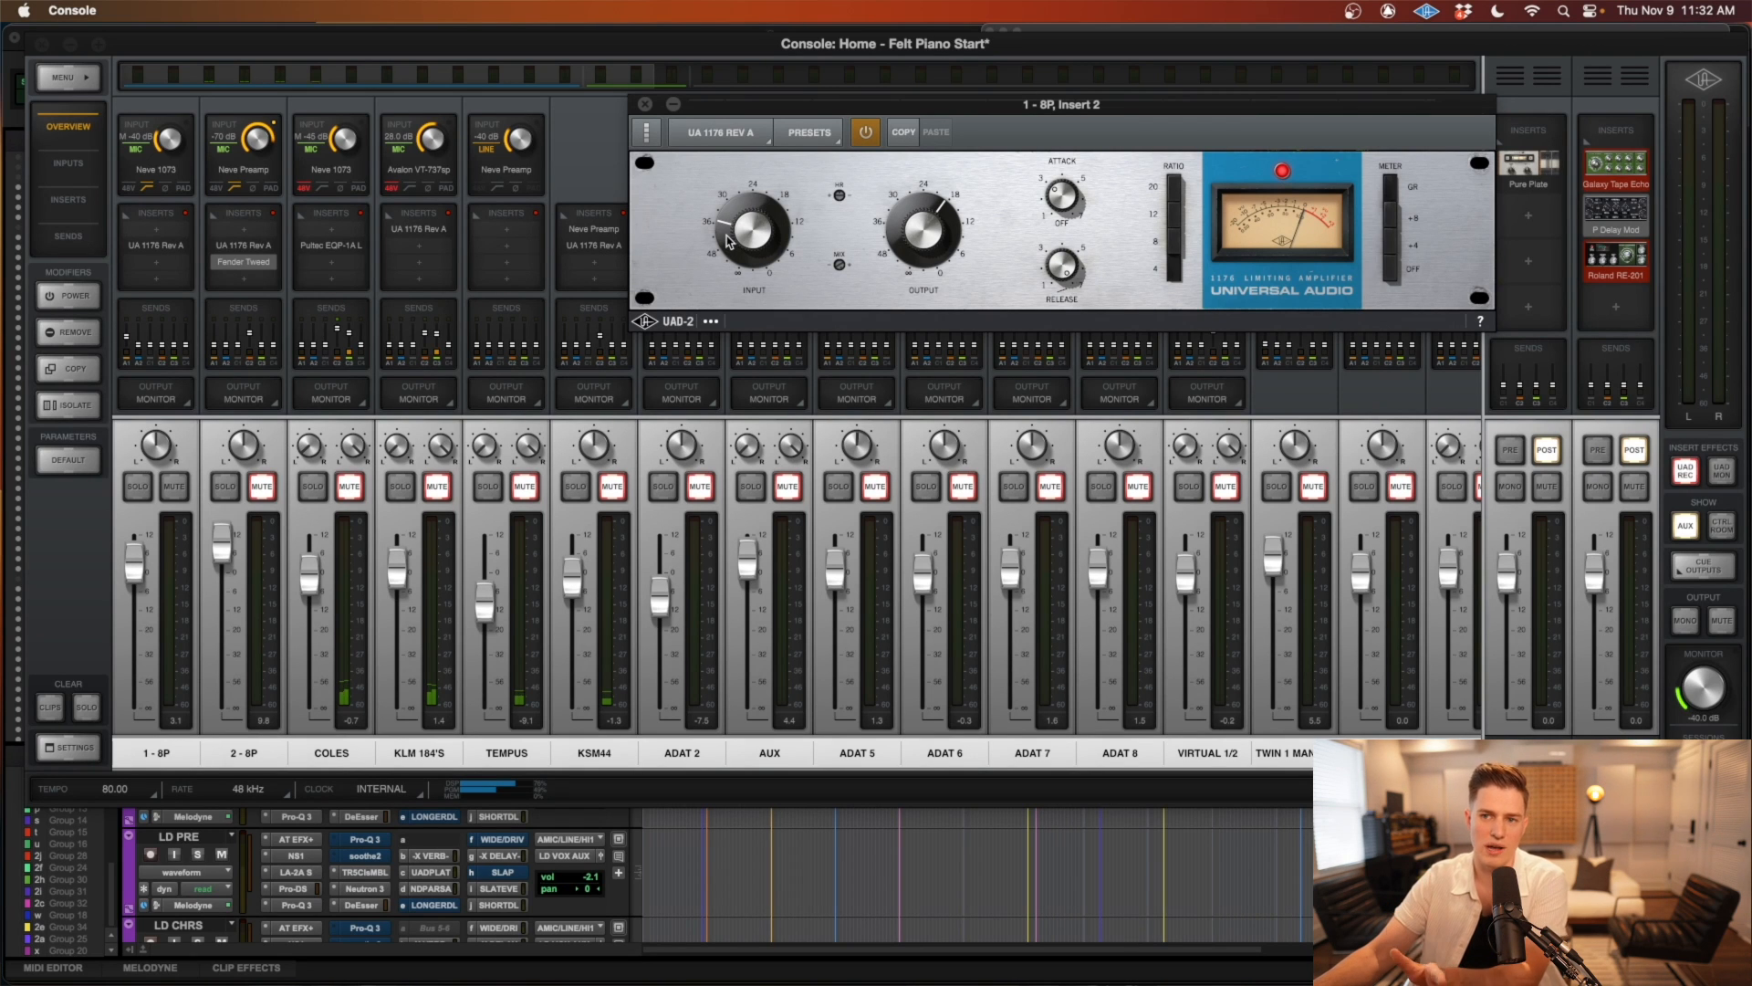
pyautogui.moveTo(727, 239); pyautogui.dragTo(724, 252)
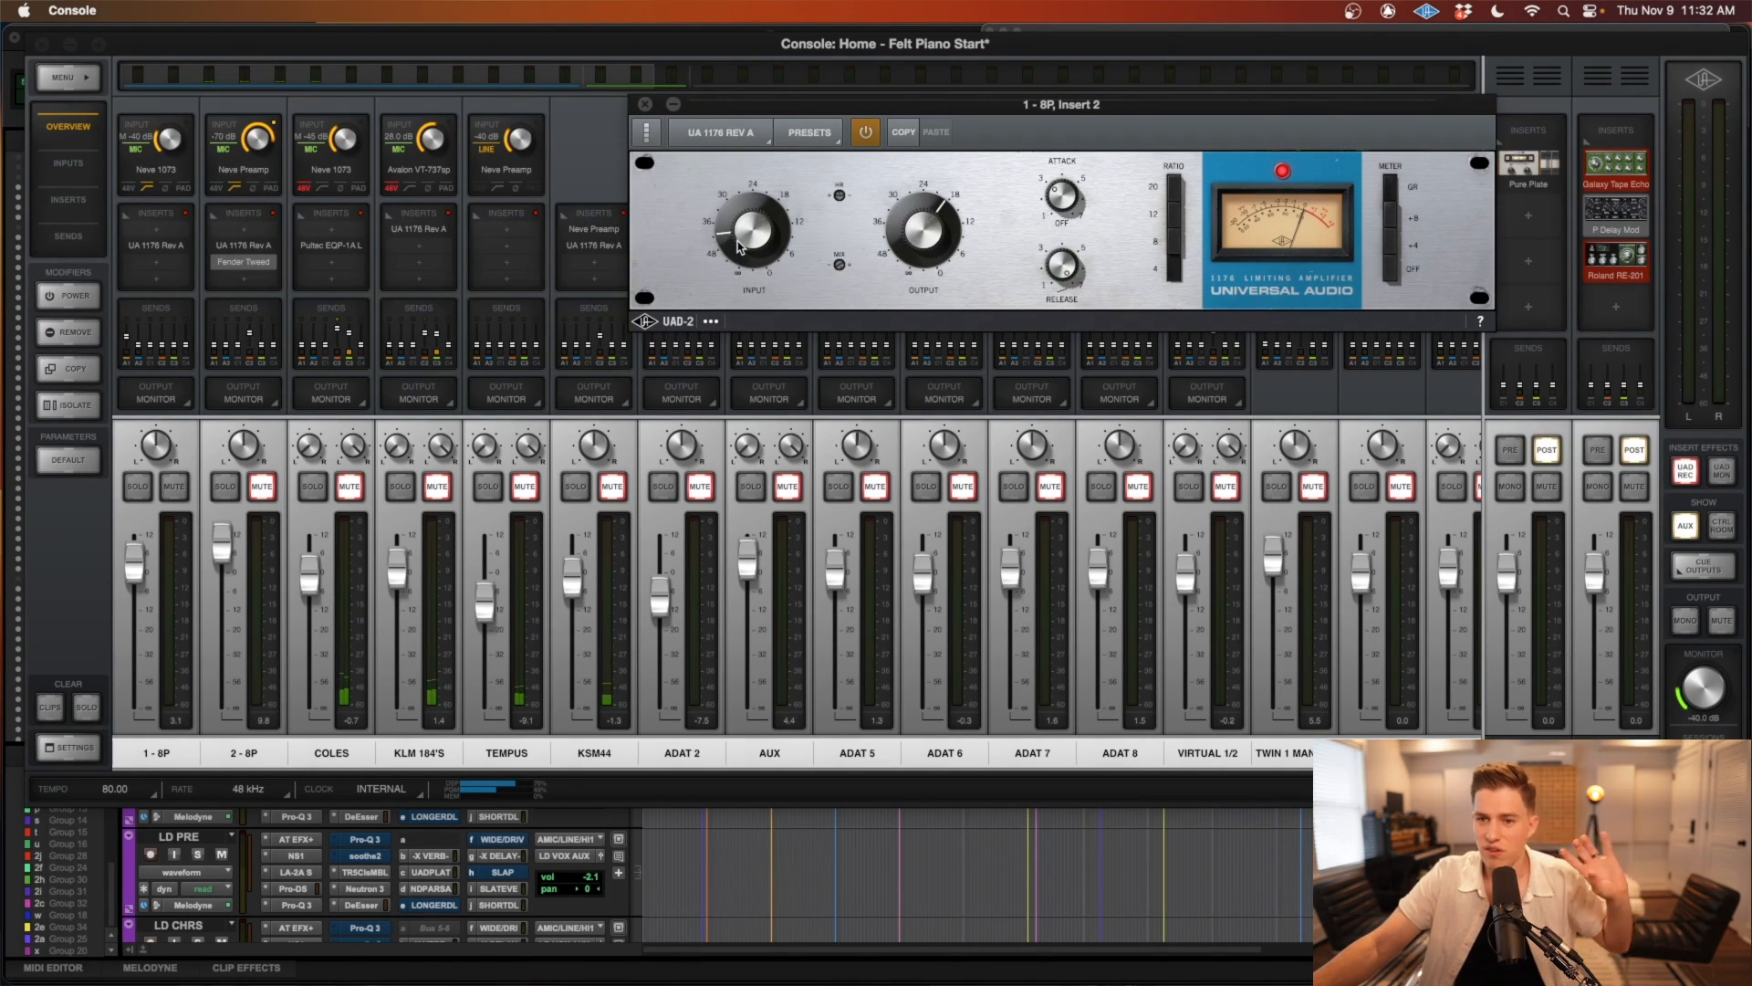
pyautogui.moveTo(736, 240); pyautogui.dragTo(734, 232)
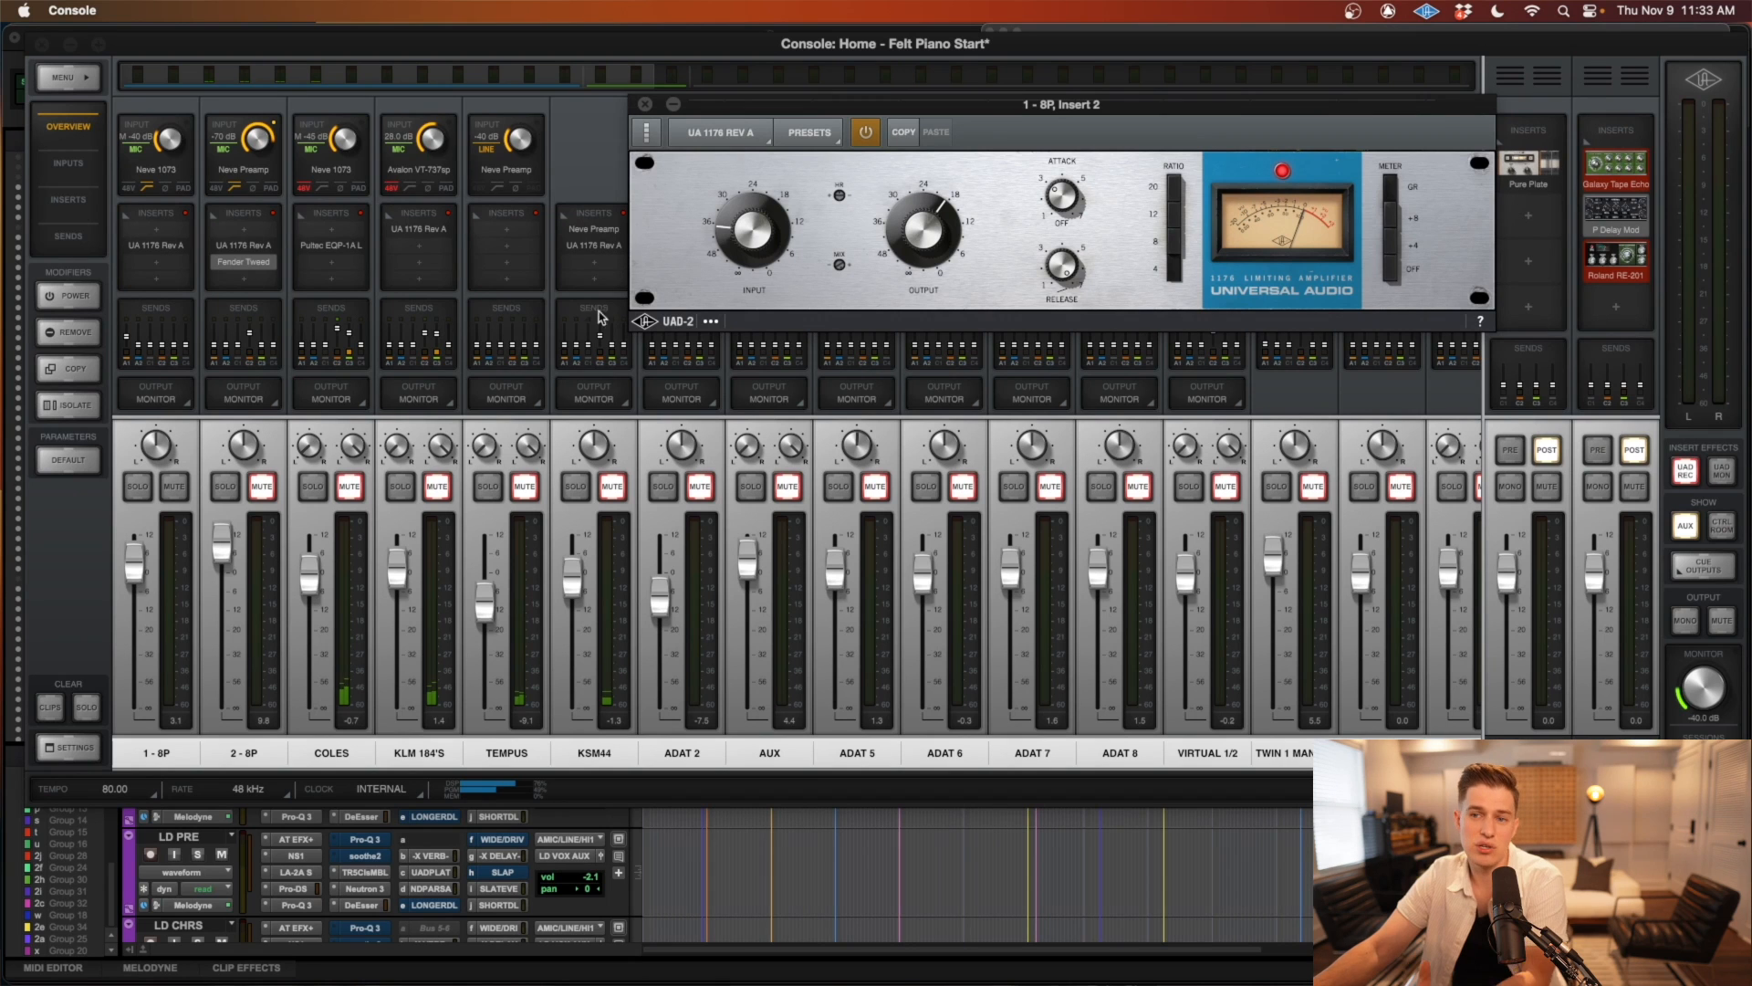
pyautogui.moveTo(763, 251); pyautogui.dragTo(752, 260)
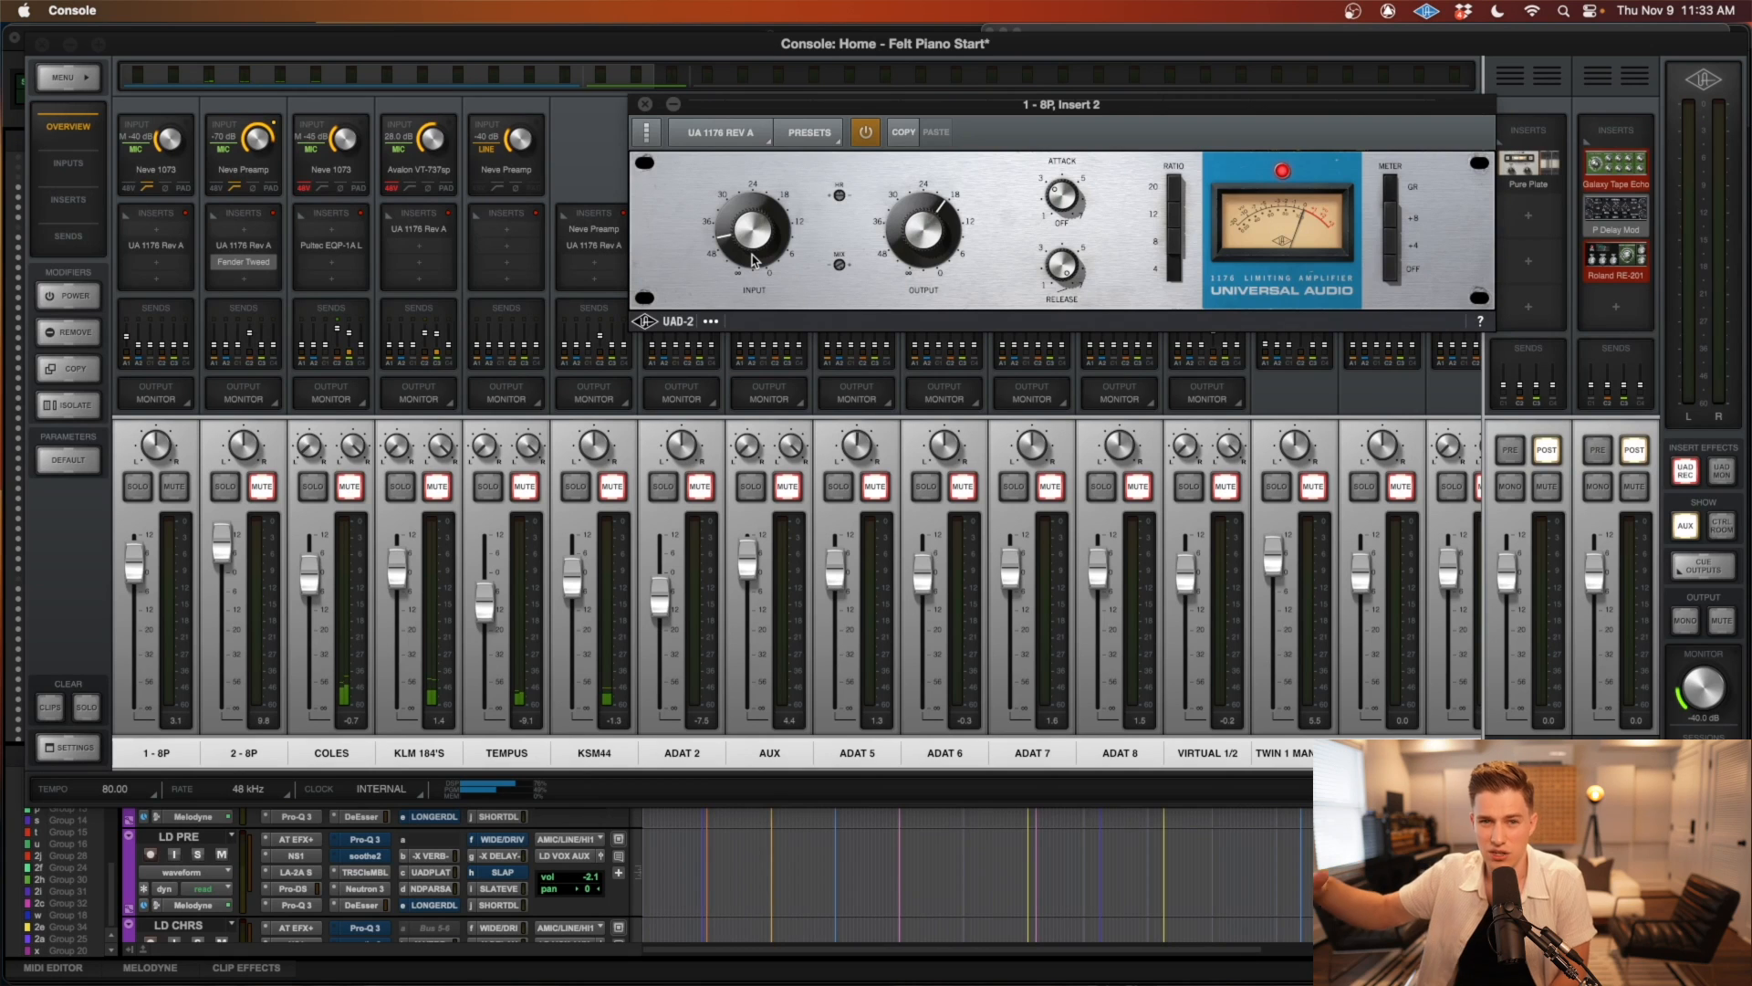
pyautogui.moveTo(751, 253); pyautogui.dragTo(747, 262)
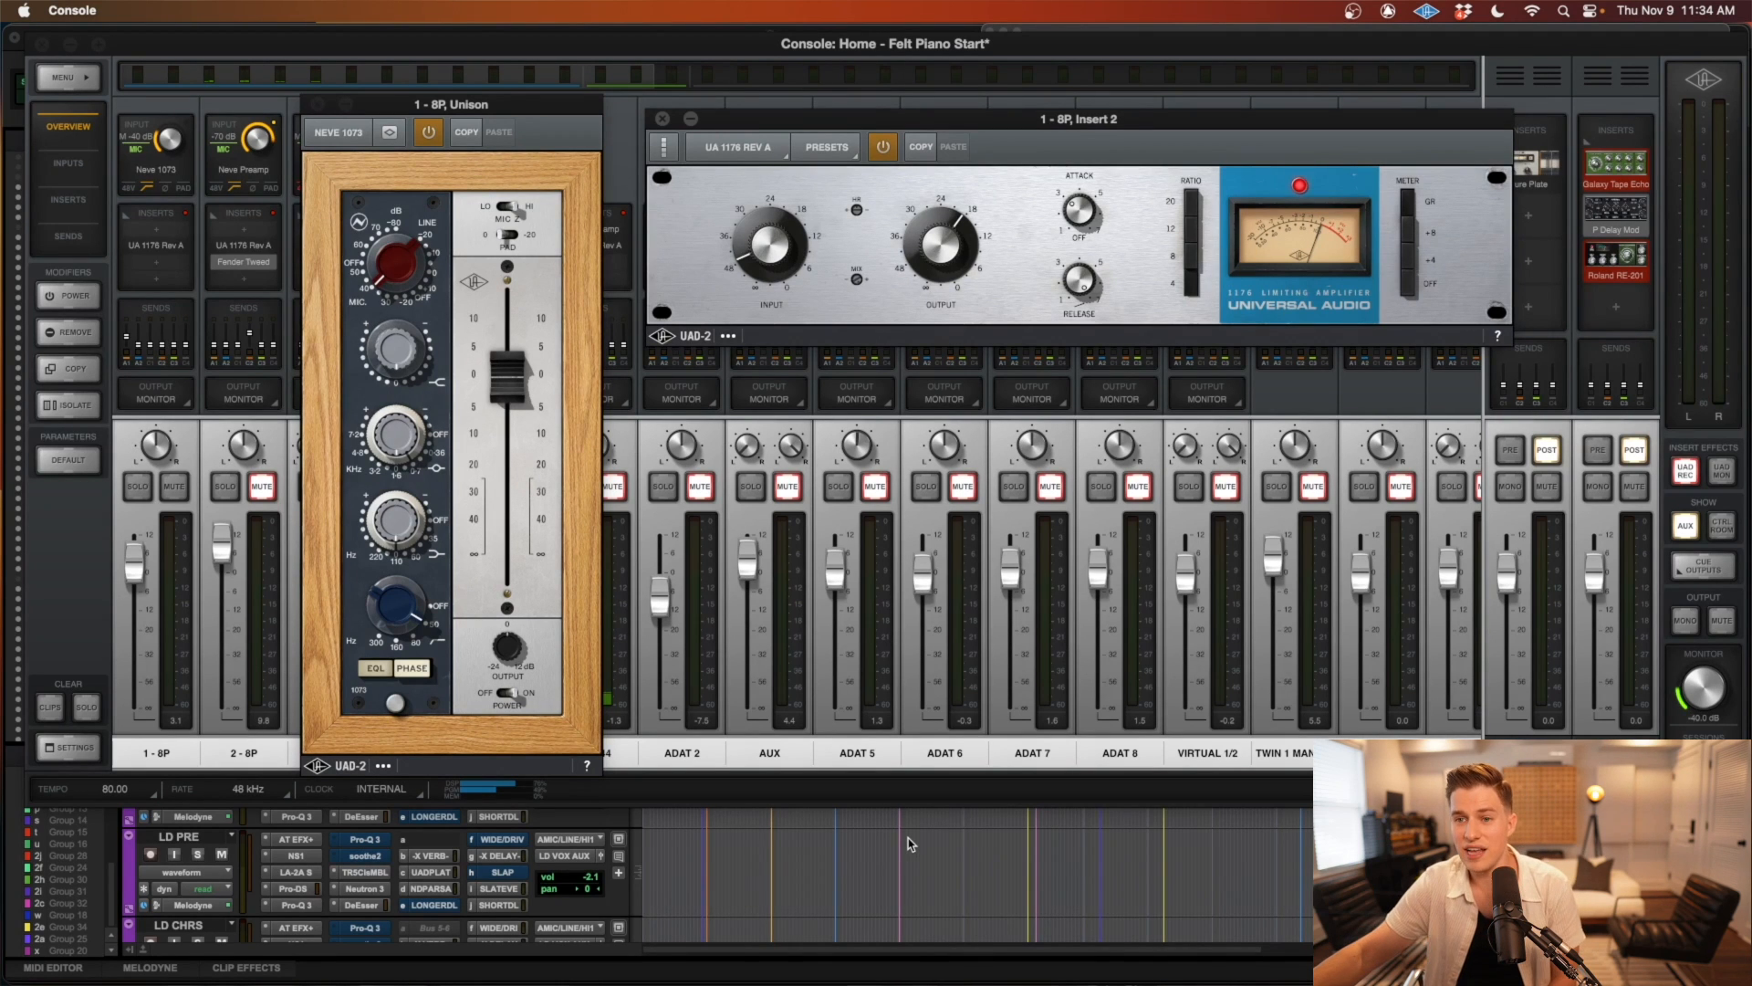
pyautogui.moveTo(762, 269); pyautogui.dragTo(755, 259)
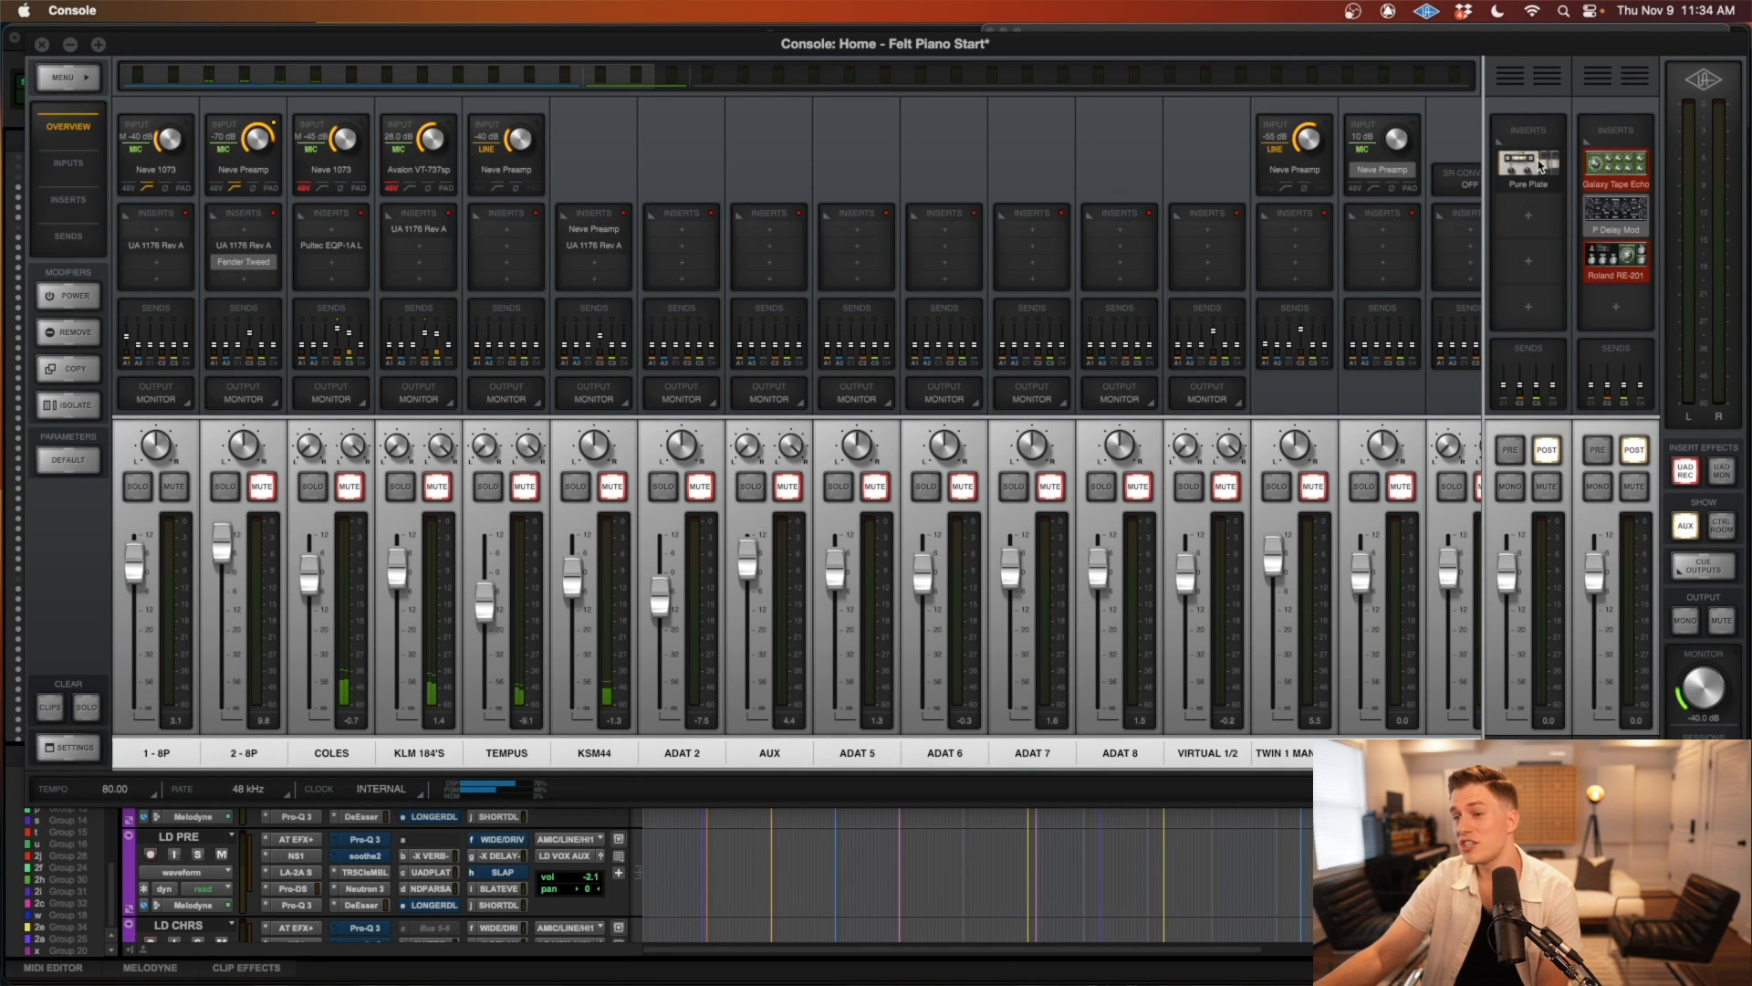
# Step: Check the Pure Plate reverb on AUX 1 and set channel 1 - 8P's AUX 1 send level to about -36.7 dB
pyautogui.click(1533, 167)
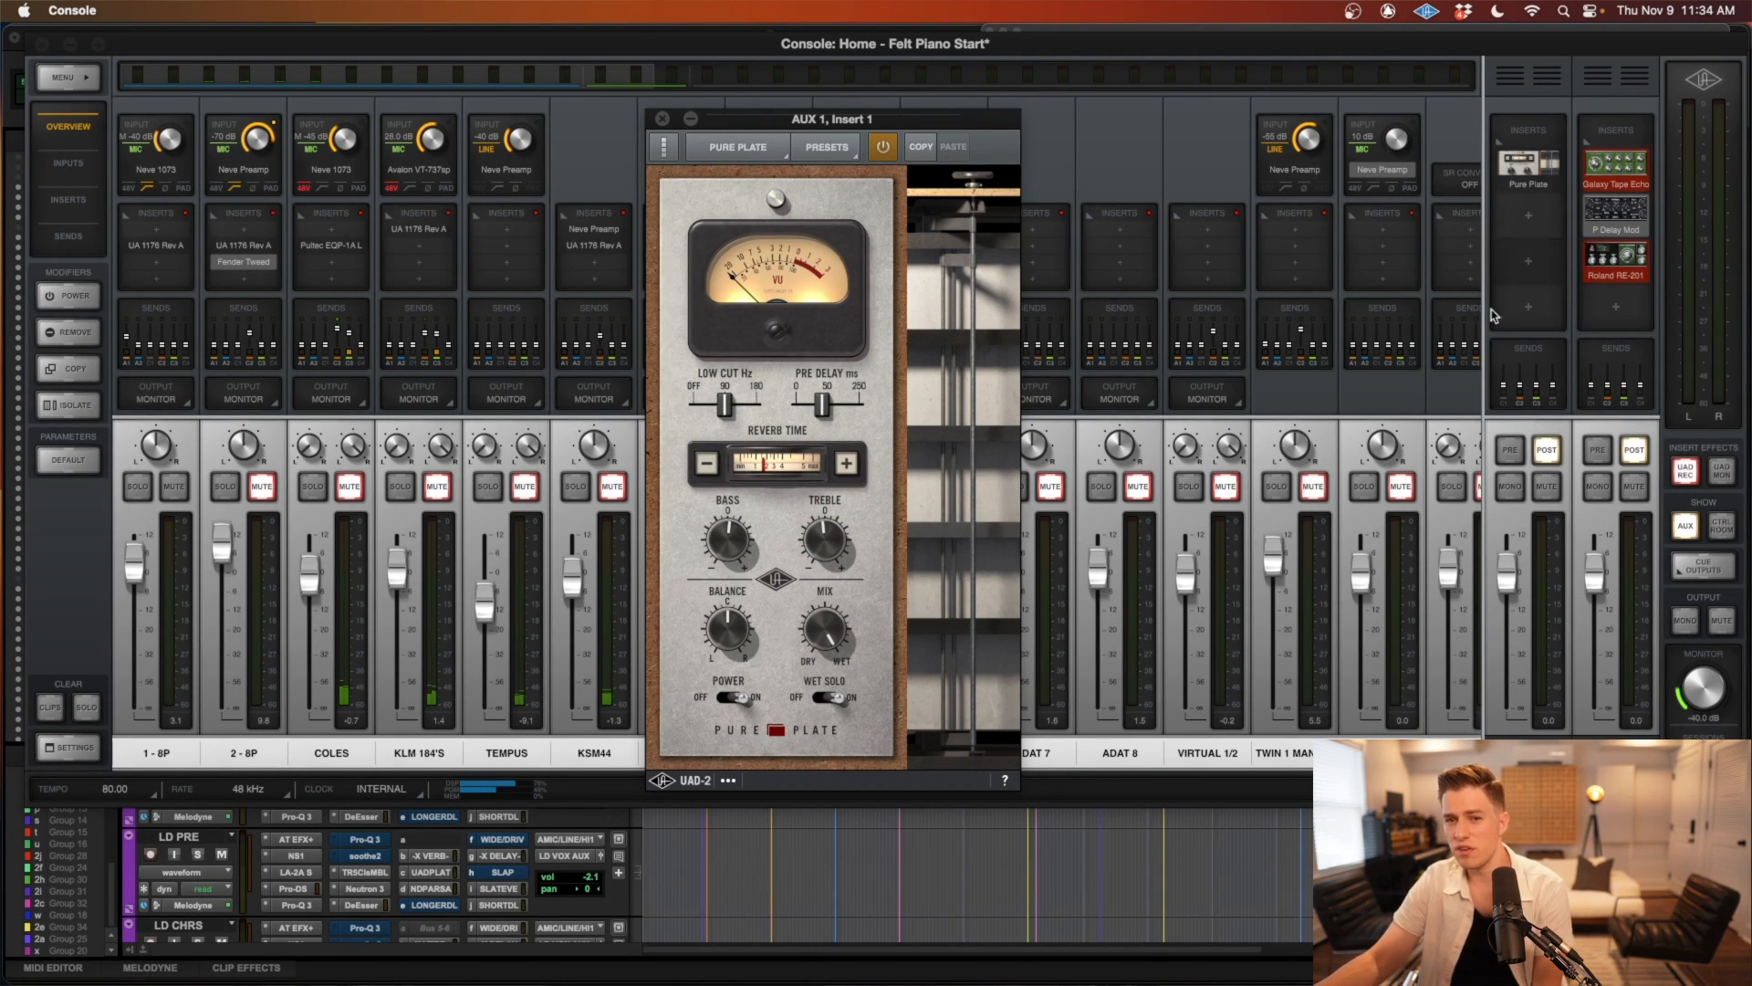
pyautogui.click(164, 345)
pyautogui.moveTo(222, 528); pyautogui.dragTo(220, 563)
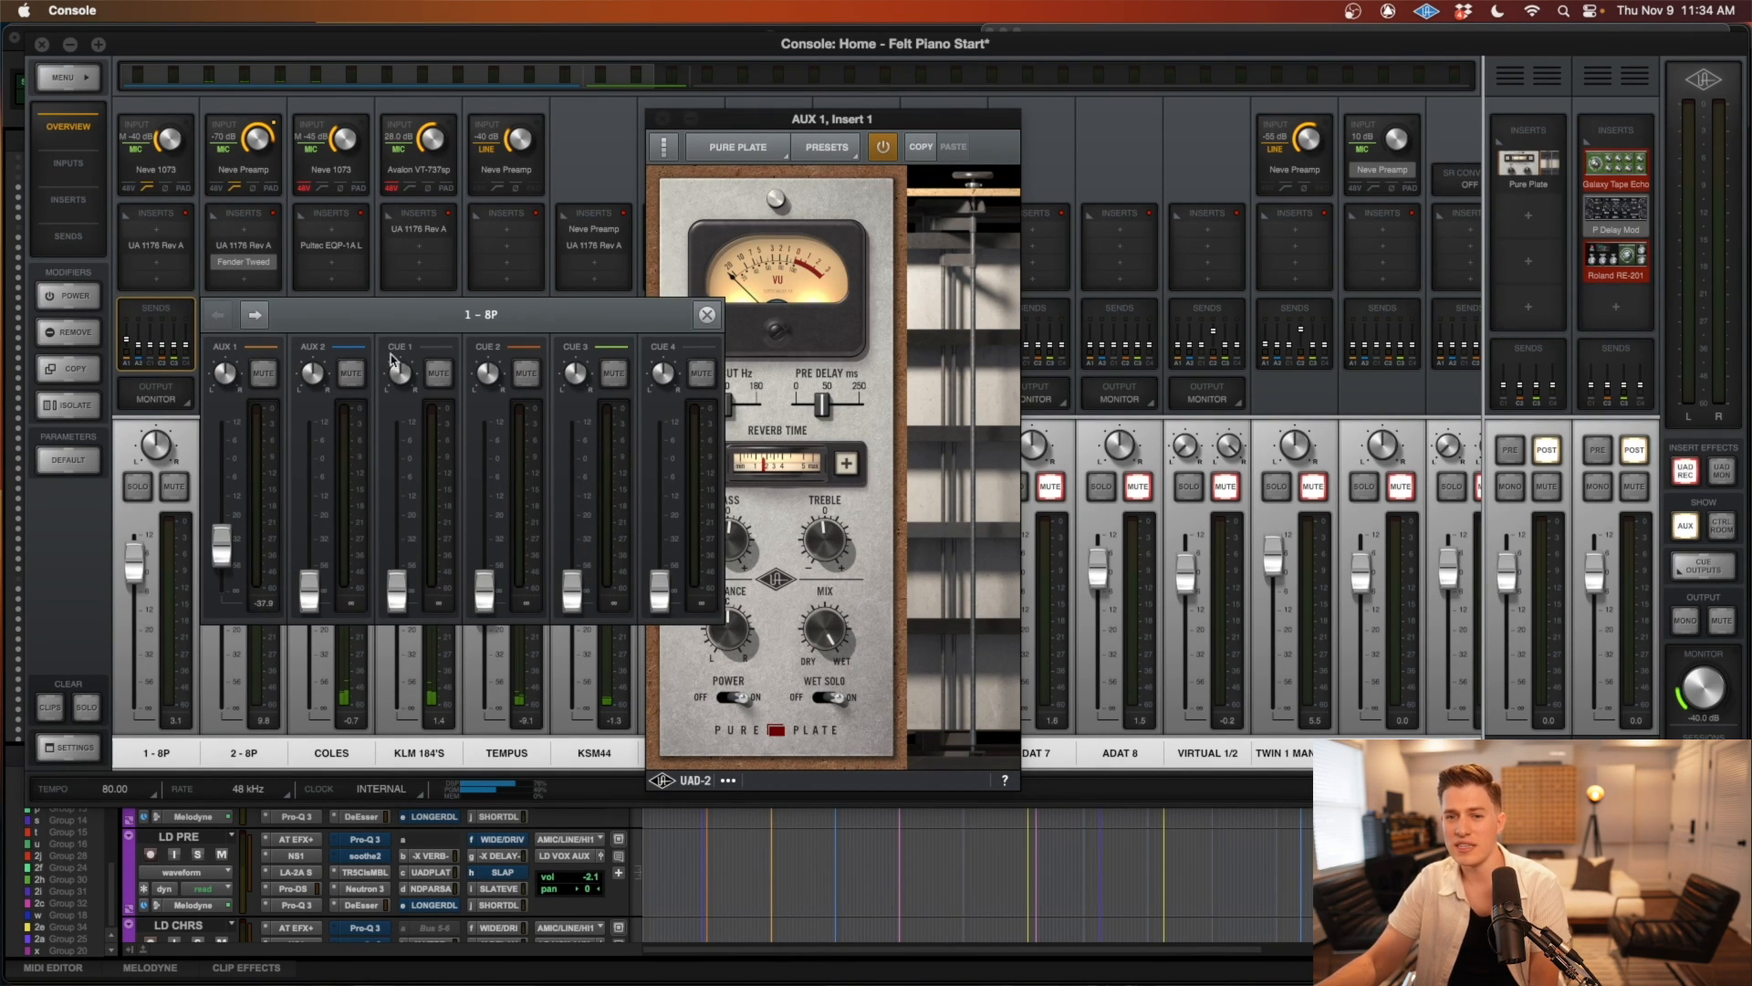
pyautogui.click(707, 314)
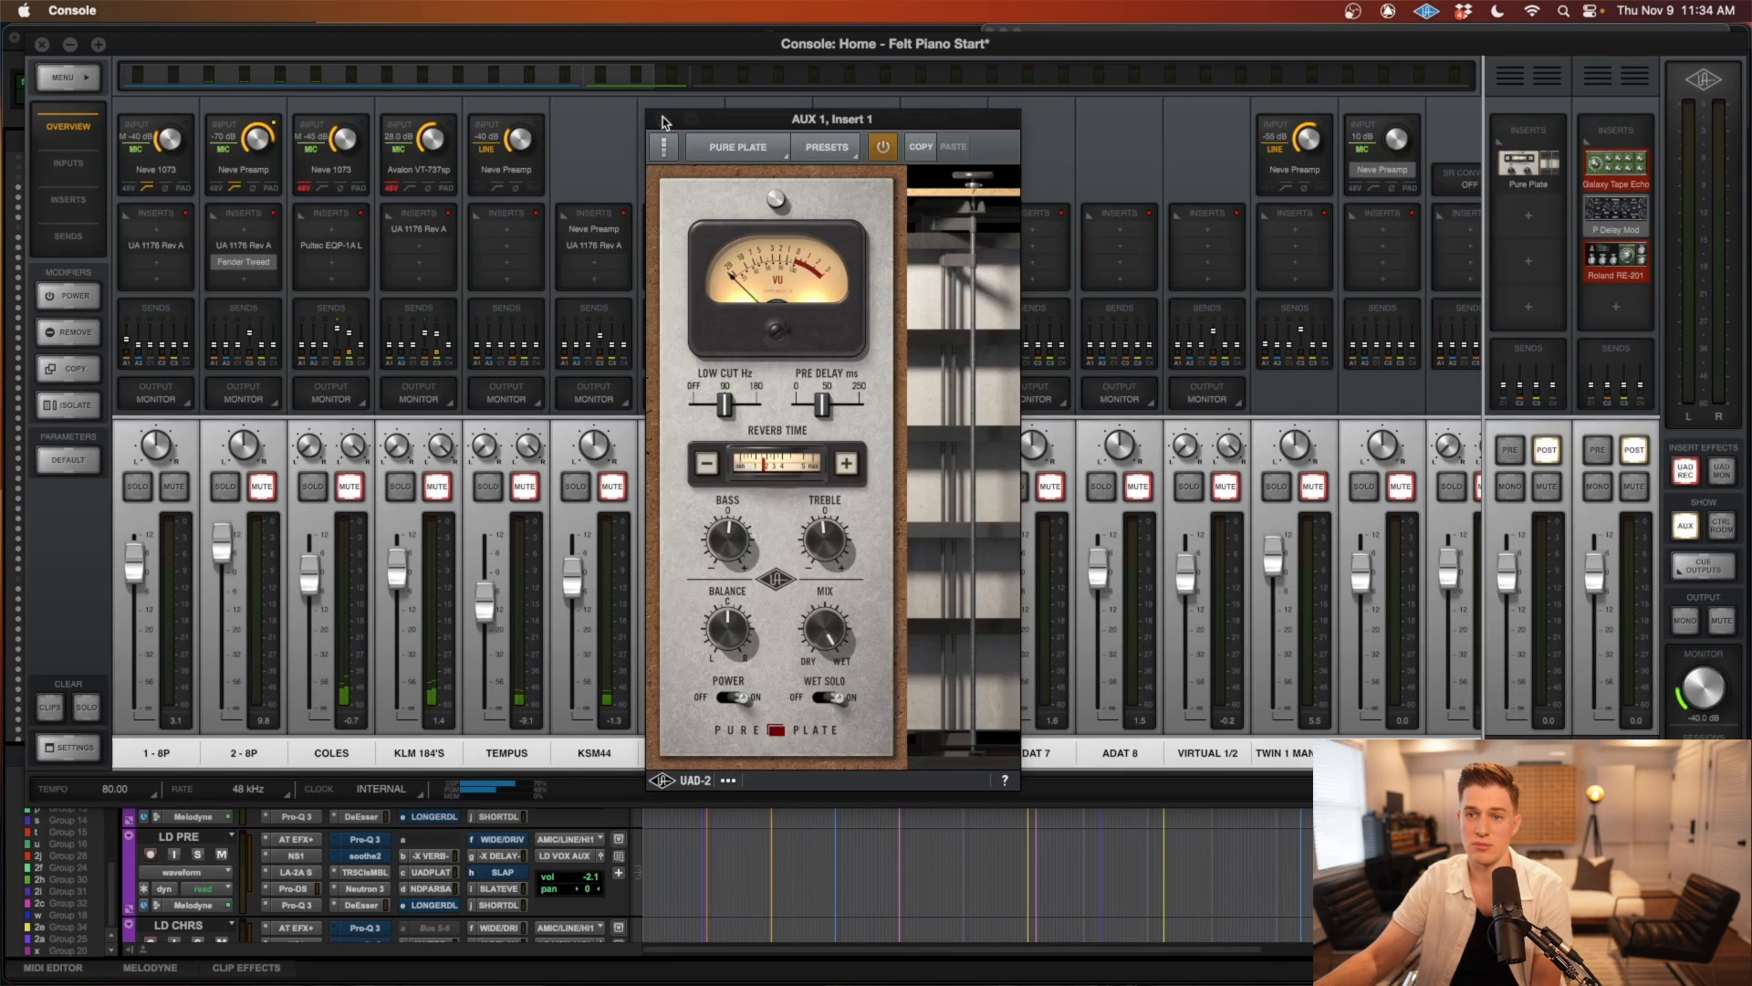
pyautogui.click(662, 119)
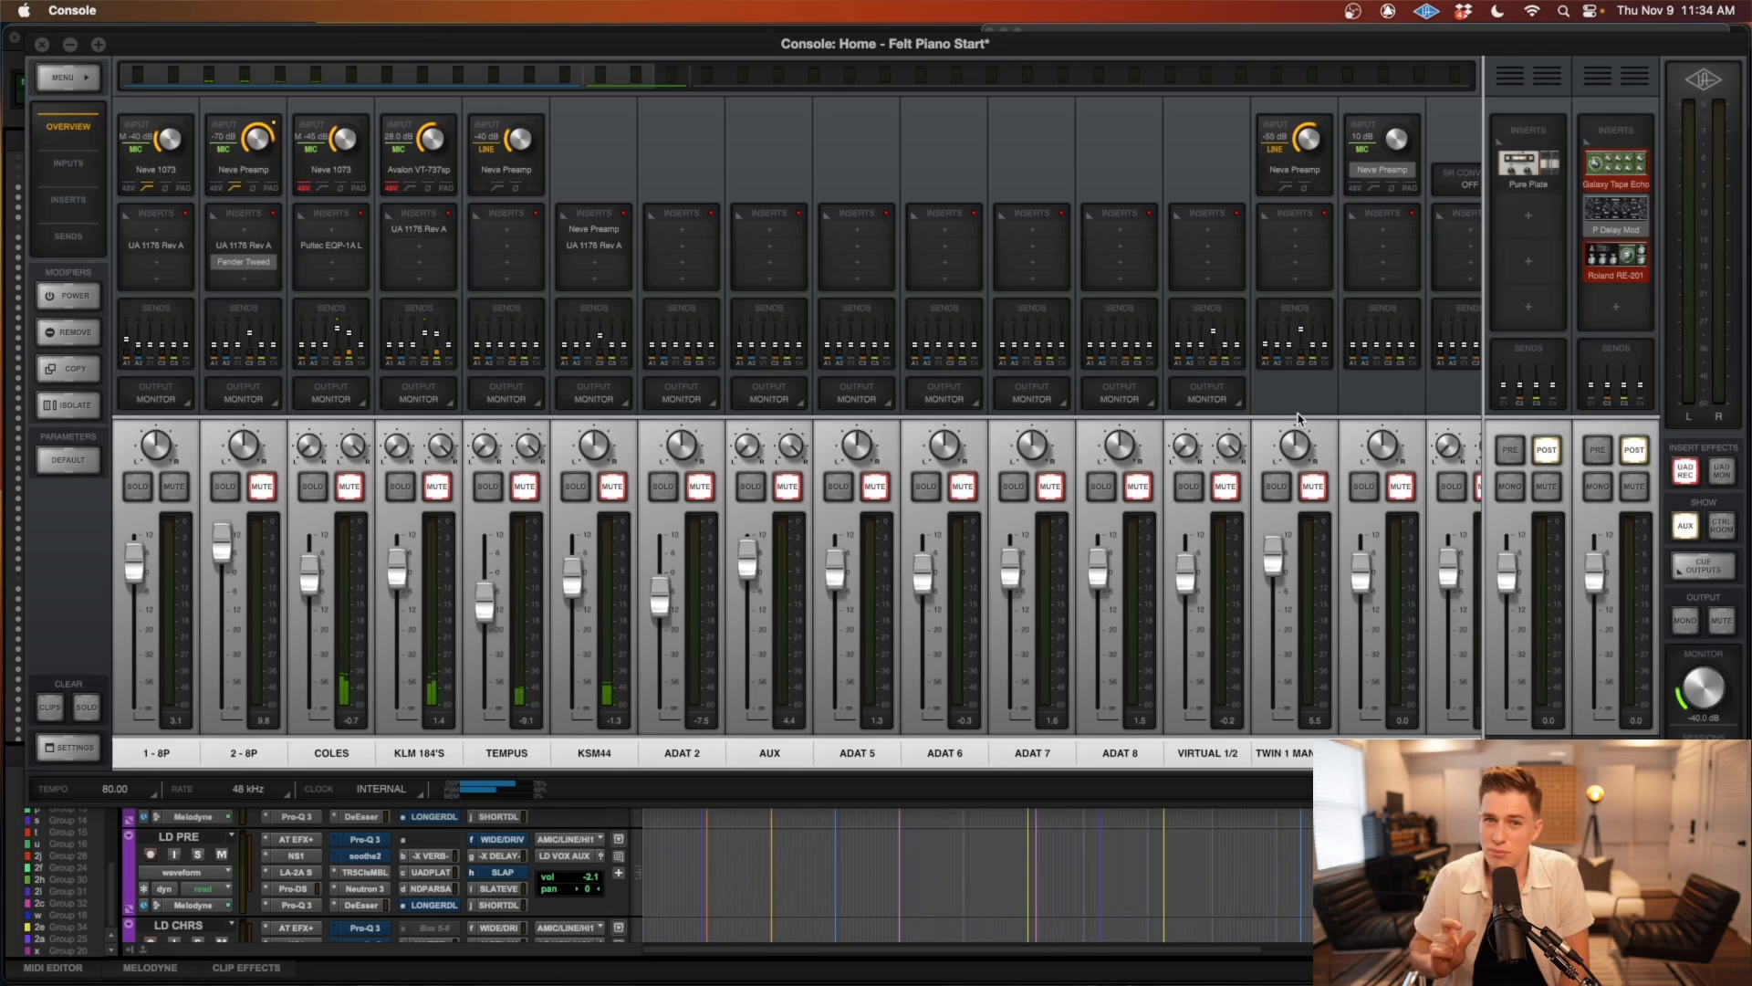
pyautogui.click(160, 342)
pyautogui.moveTo(222, 557); pyautogui.dragTo(222, 544)
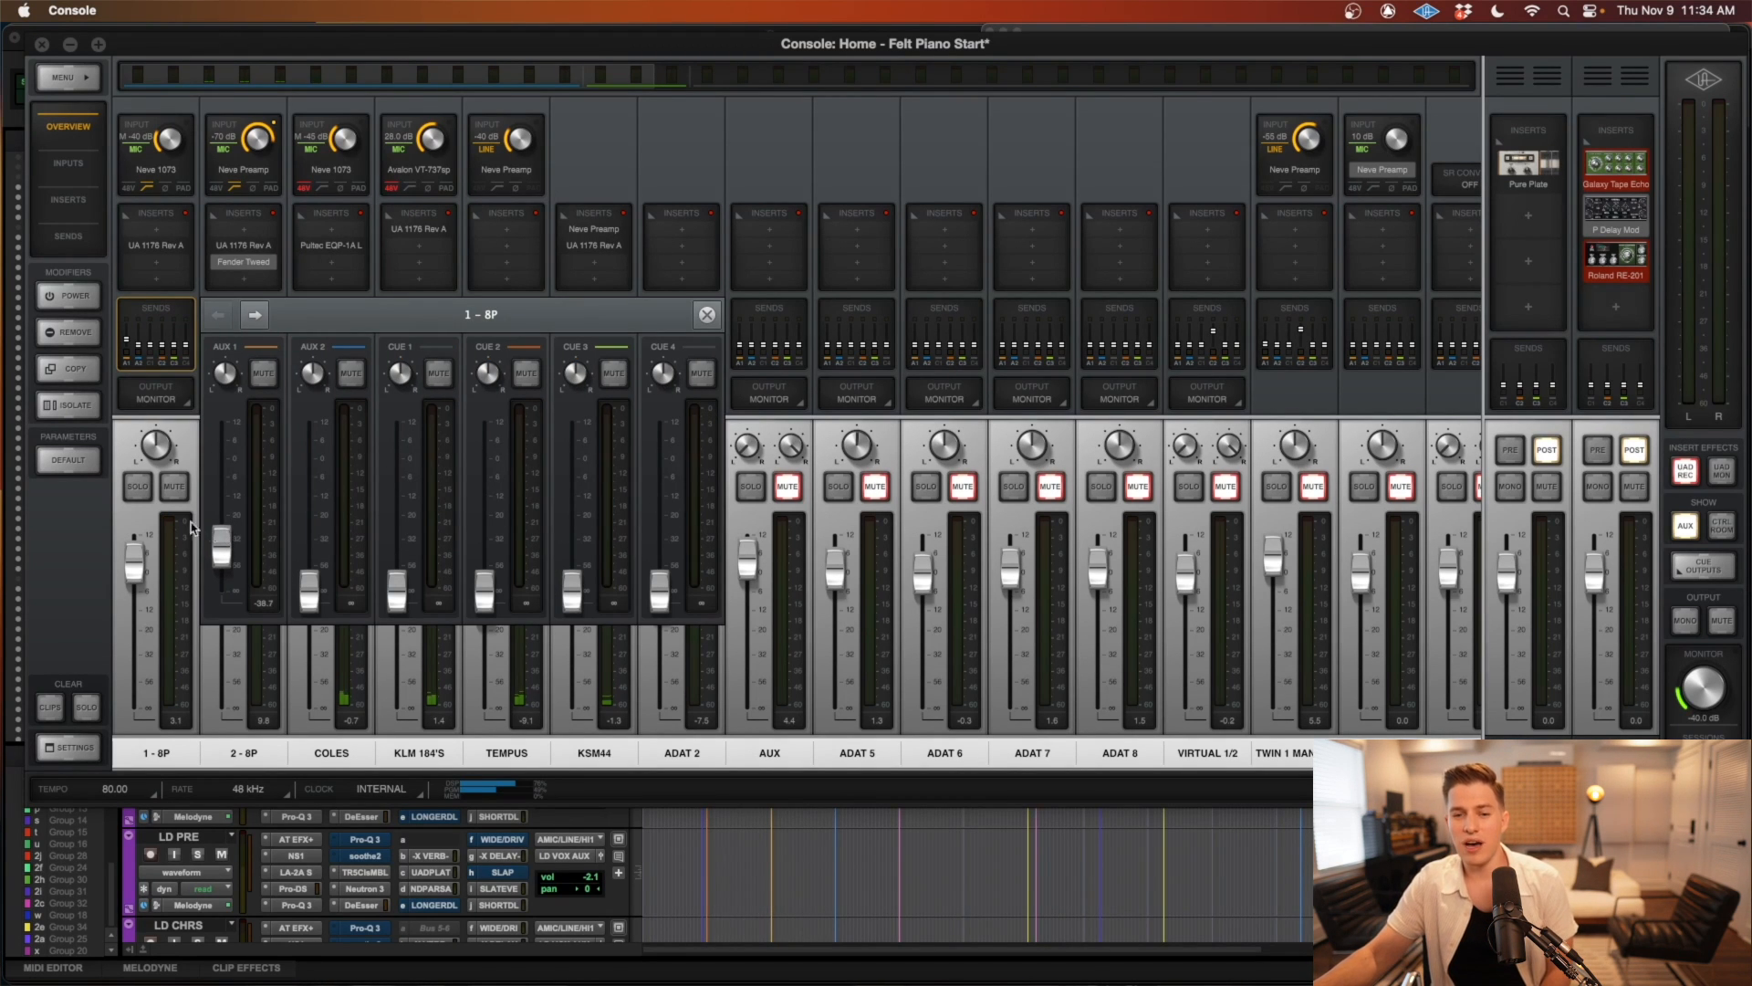
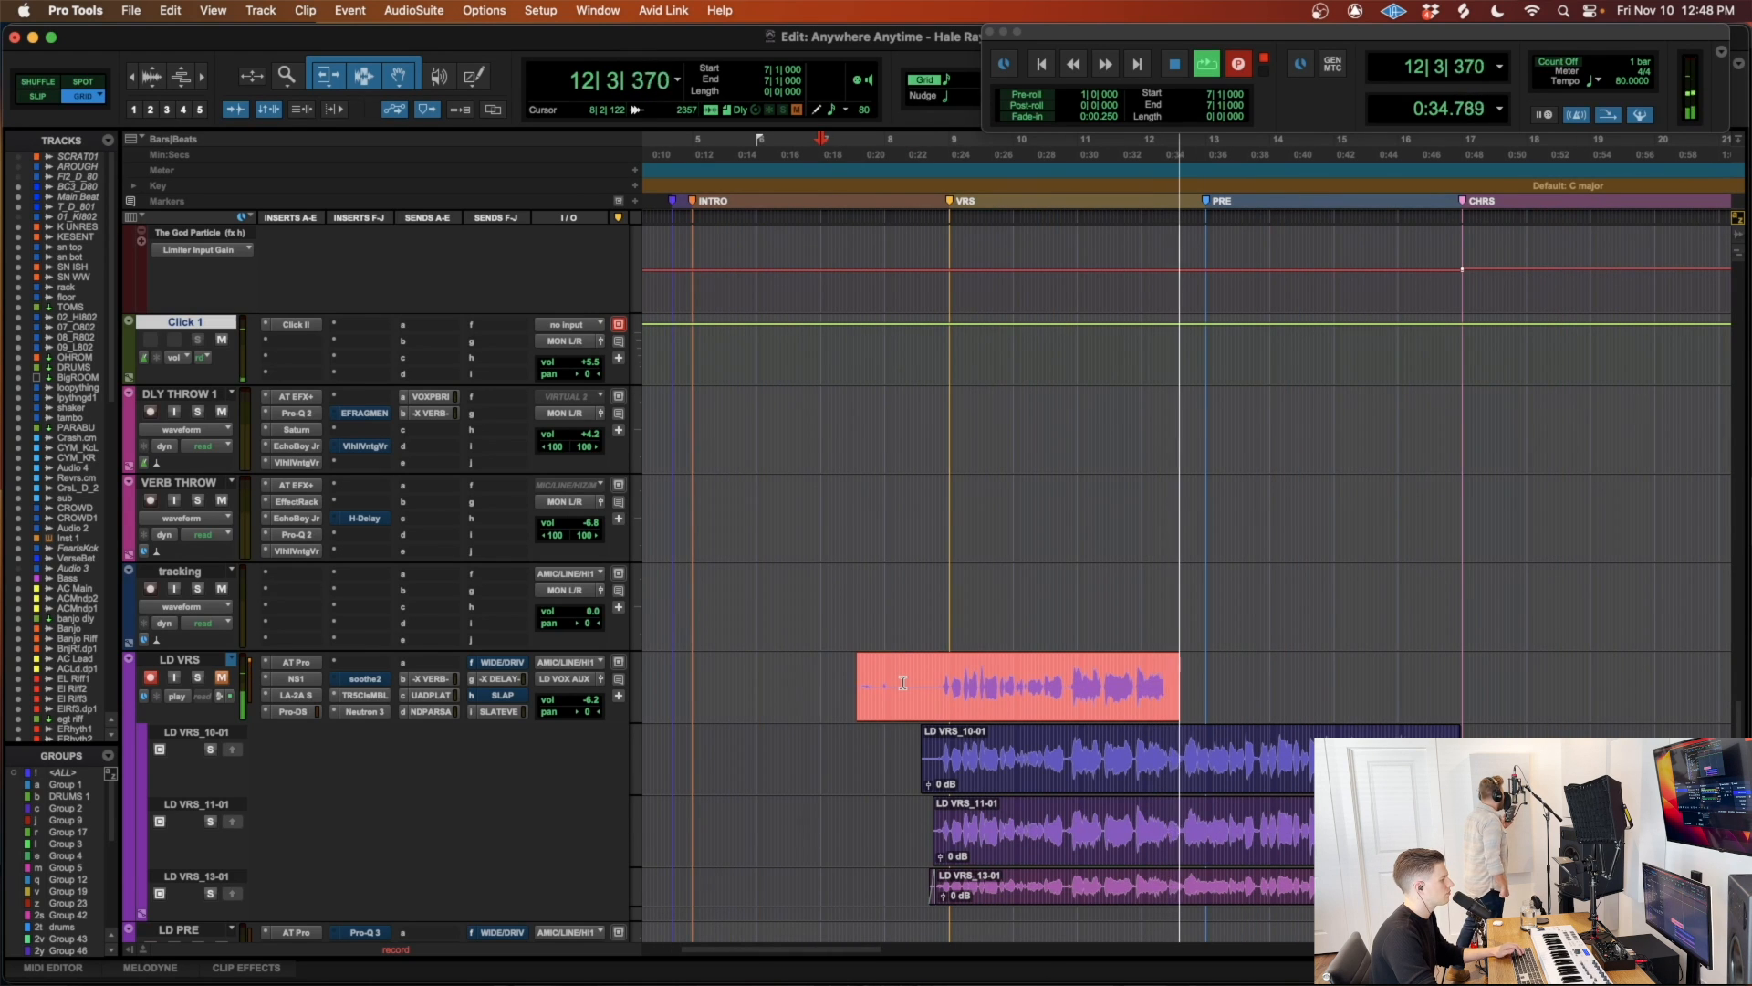
# Step: In Pro Tools, stop recording on LD VRS, trim the new take's start to just before the verse vocal, and unmute the track for playback
pyautogui.press('space')
pyautogui.press('a')
pyautogui.click(920, 666)
pyautogui.click(220, 681)
pyautogui.press('space')
pyautogui.press('t')
pyautogui.press('t')
pyautogui.hscroll(3, 1232, 700)
pyautogui.press('r')
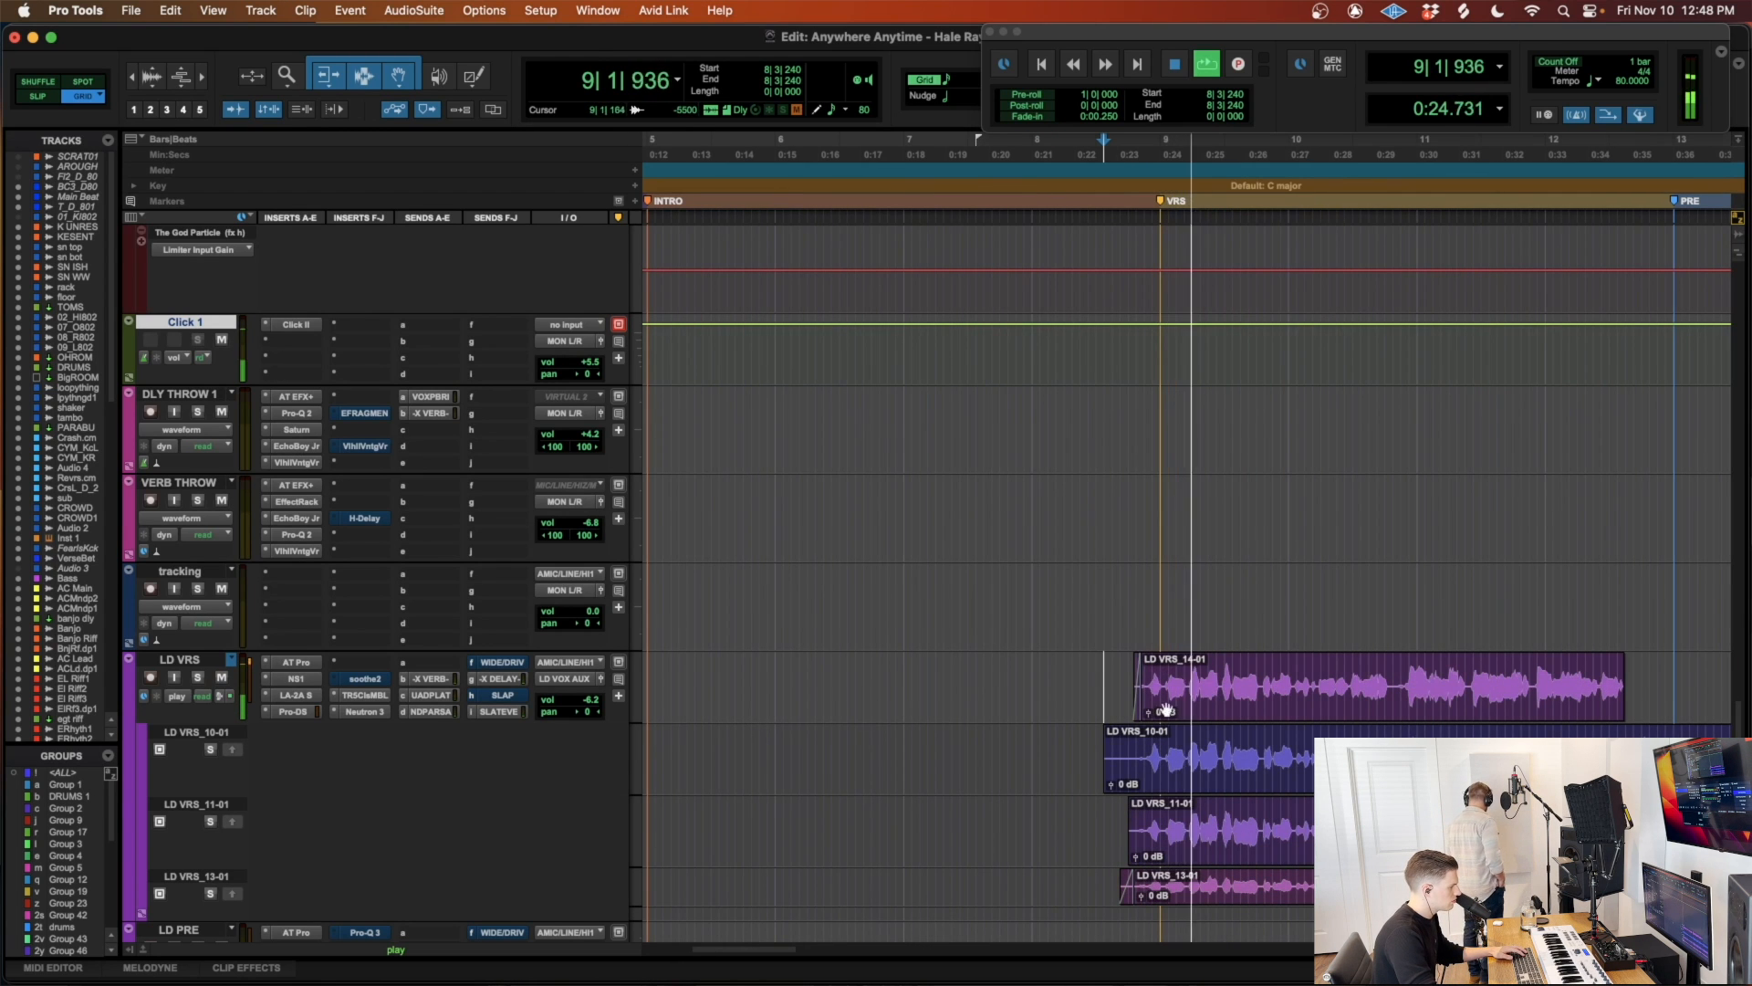
# Step: Audition the LD VRS_14-01 take and compare it around bar 10 with playlist takes LD VRS_13-01 and LD VRS_11-01
pyautogui.click(1246, 706)
pyautogui.press('t')
pyautogui.press('t')
pyautogui.hscroll(3, 1245, 706)
pyautogui.press('r')
pyautogui.hscroll(3, 1246, 707)
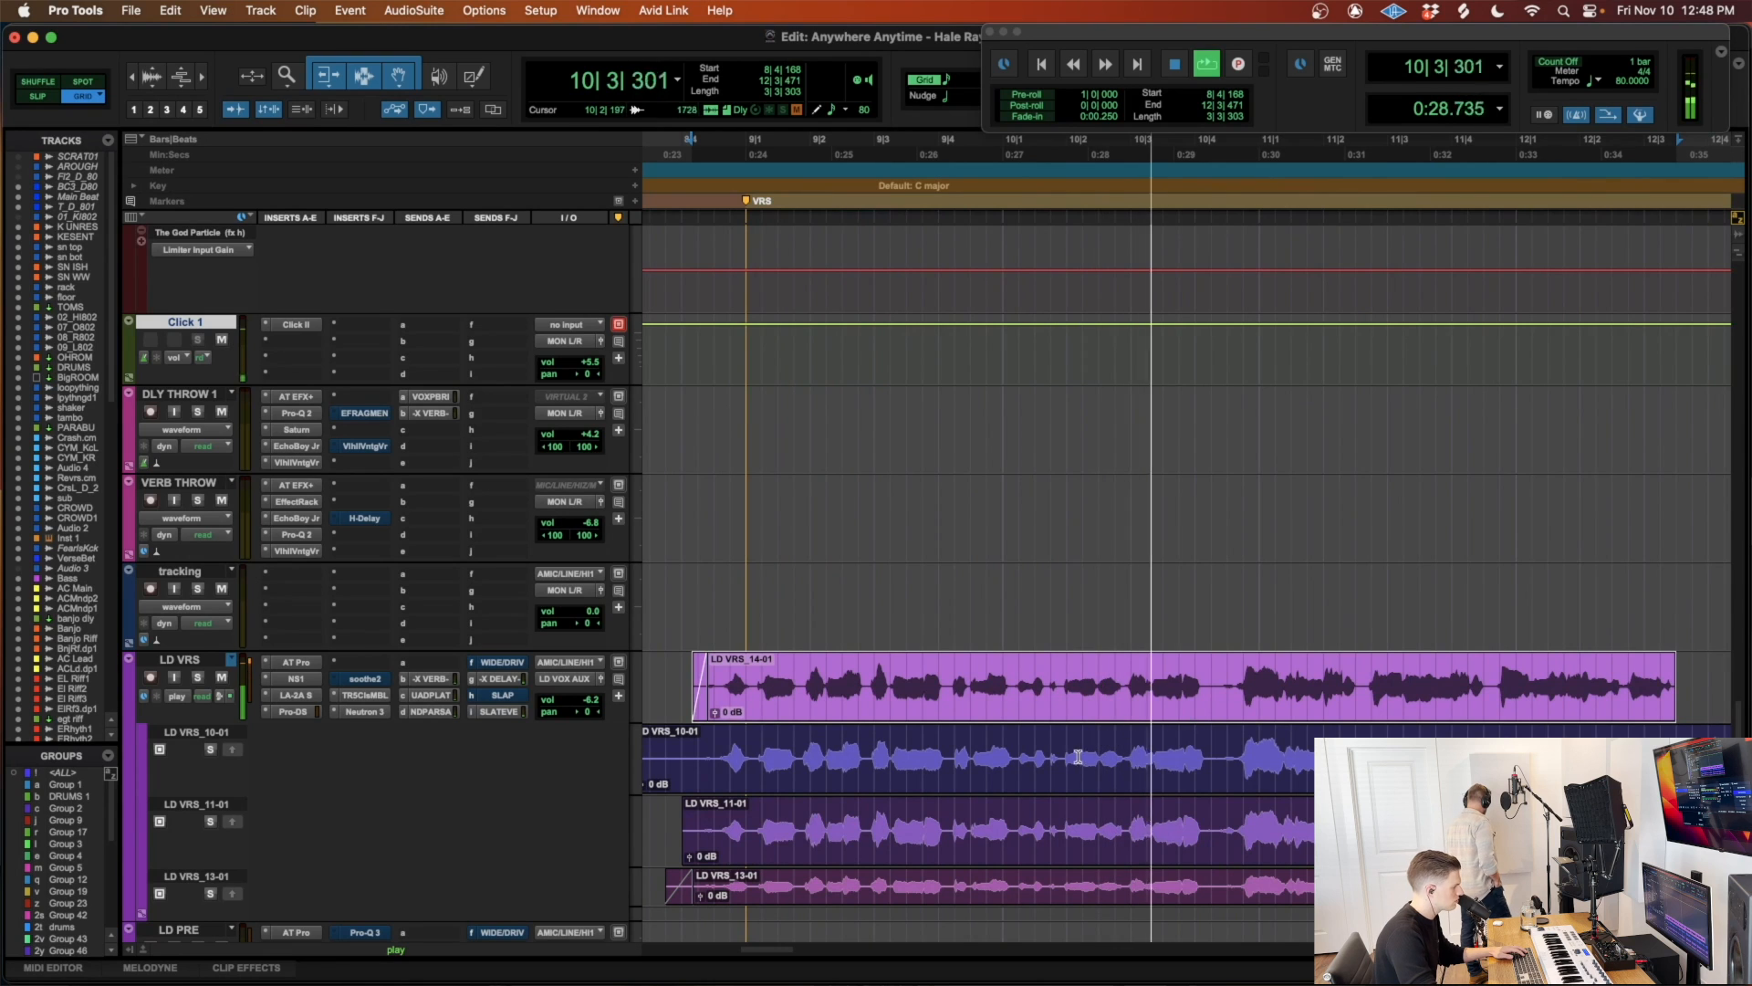
pyautogui.press('space')
pyautogui.click(1051, 883)
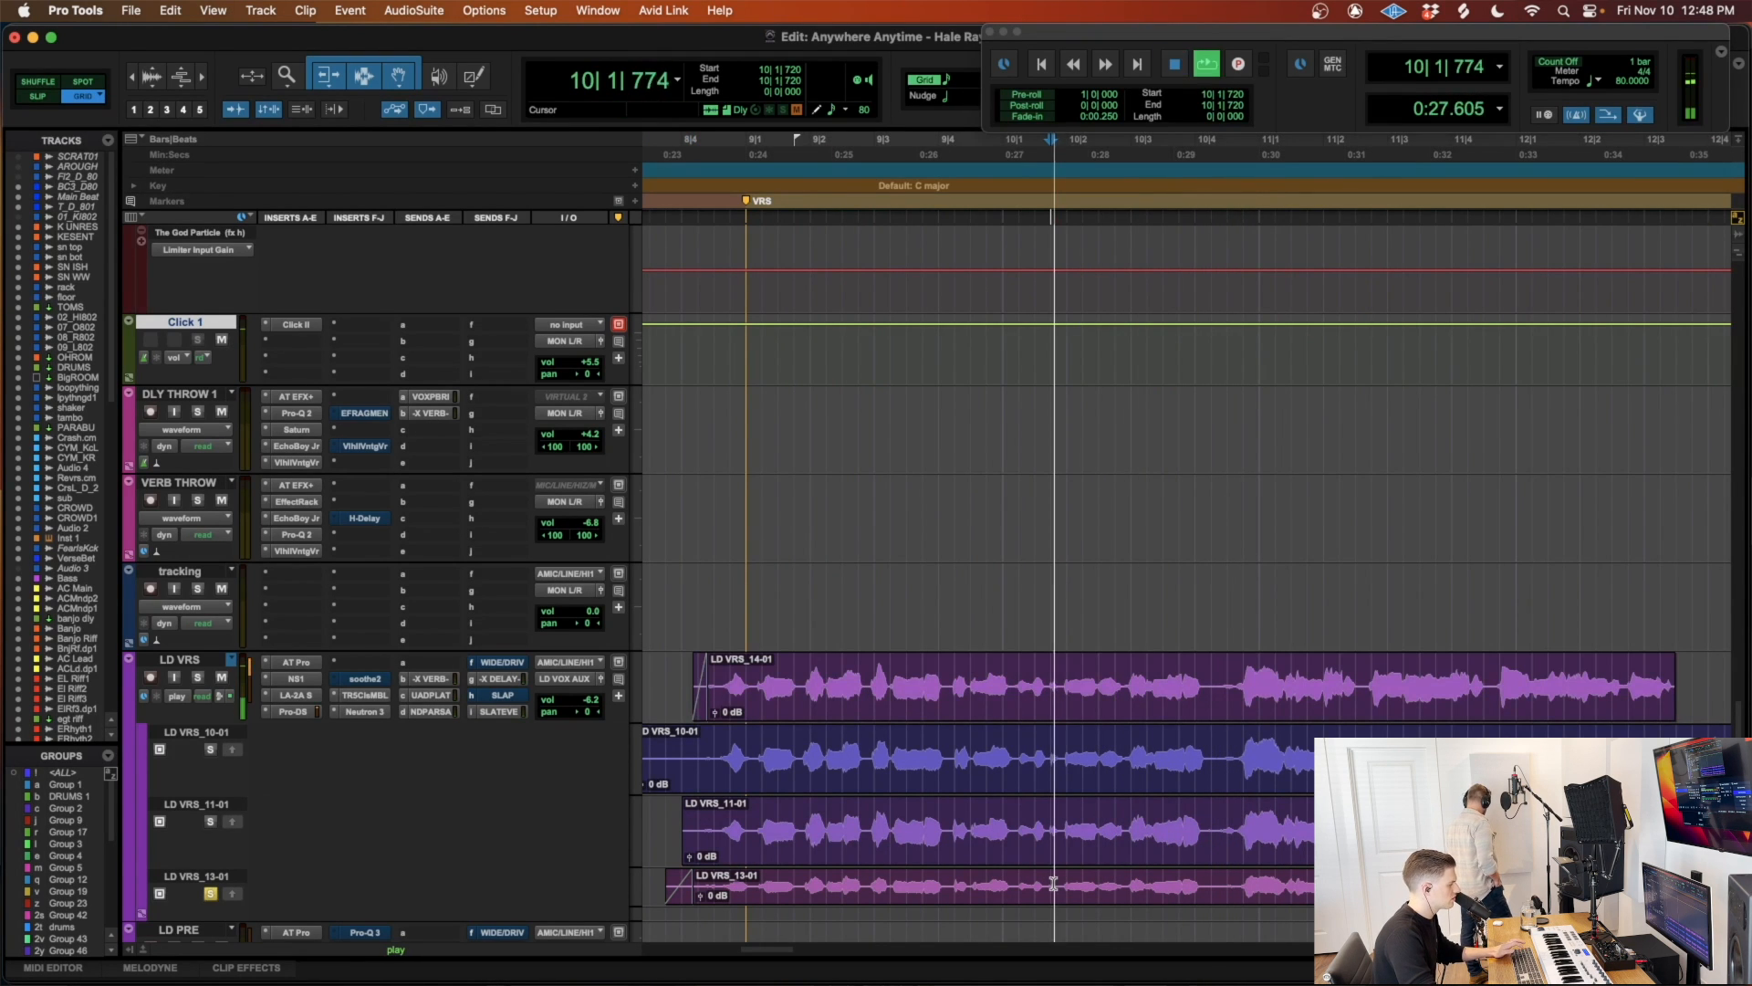
pyautogui.press('space')
pyautogui.click(1049, 819)
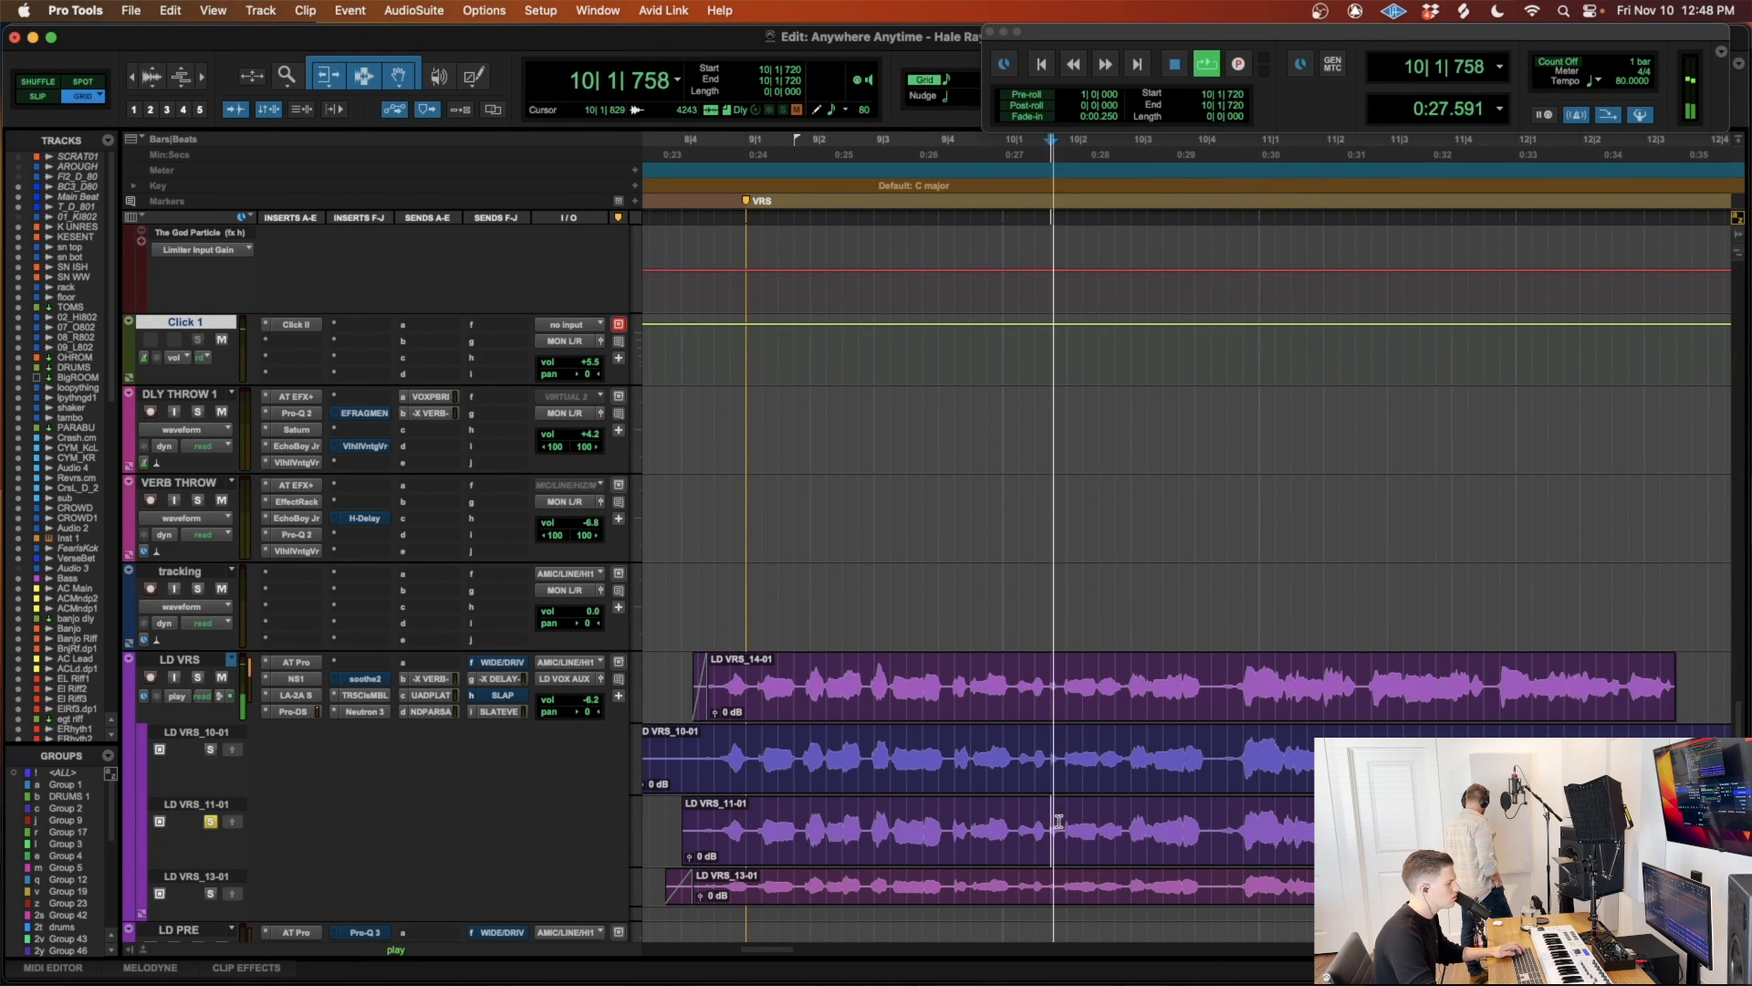
pyautogui.press('space')
pyautogui.click(1005, 763)
# Step: Check the Auto-Tune Pro settings on LD VRS and replay the take from around bar 10
pyautogui.click(296, 663)
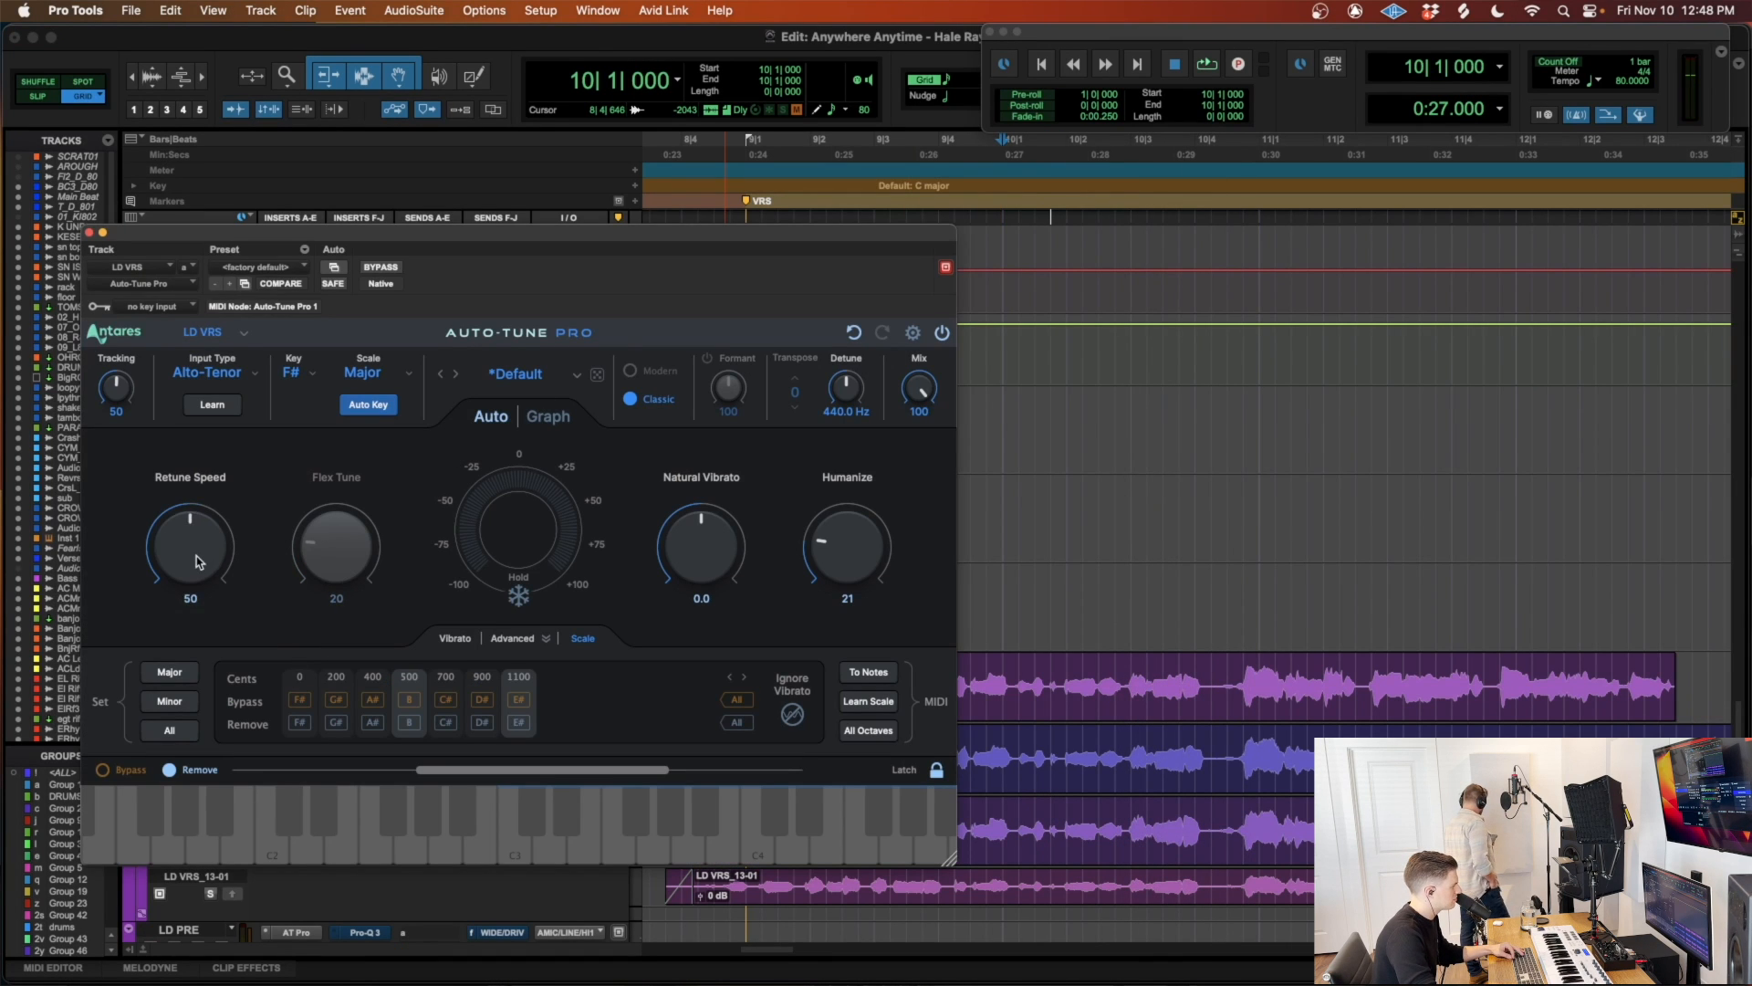
pyautogui.click(90, 234)
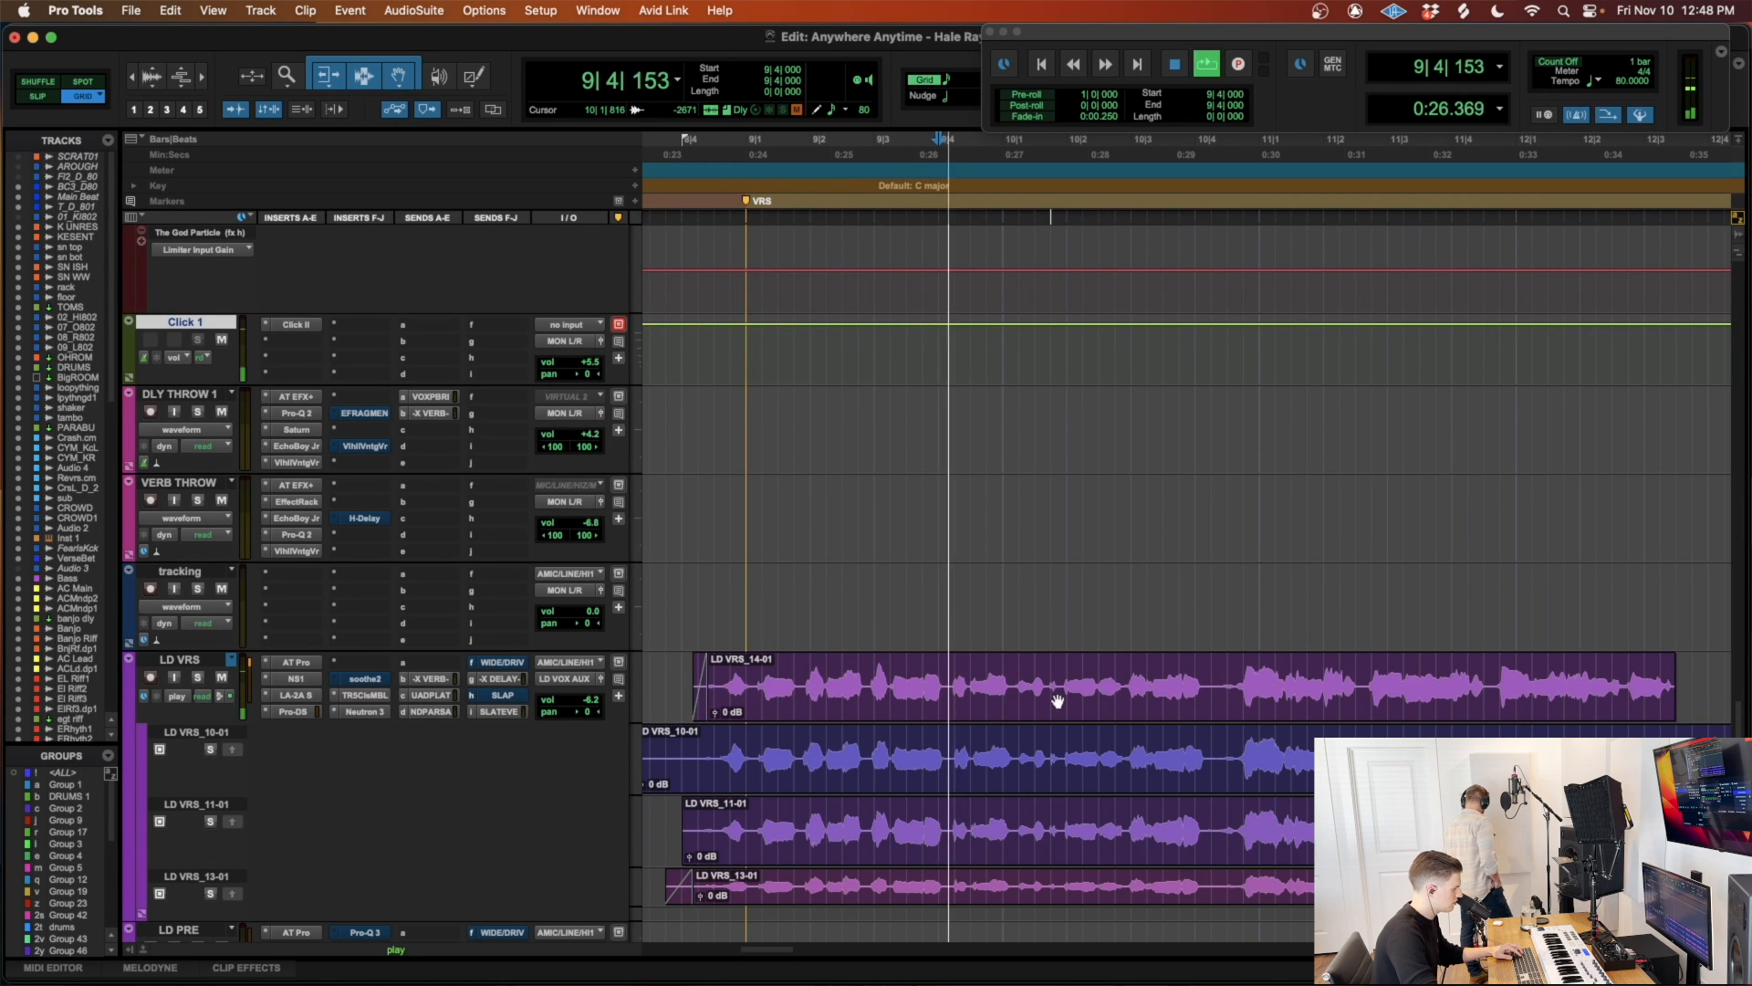
pyautogui.click(1062, 671)
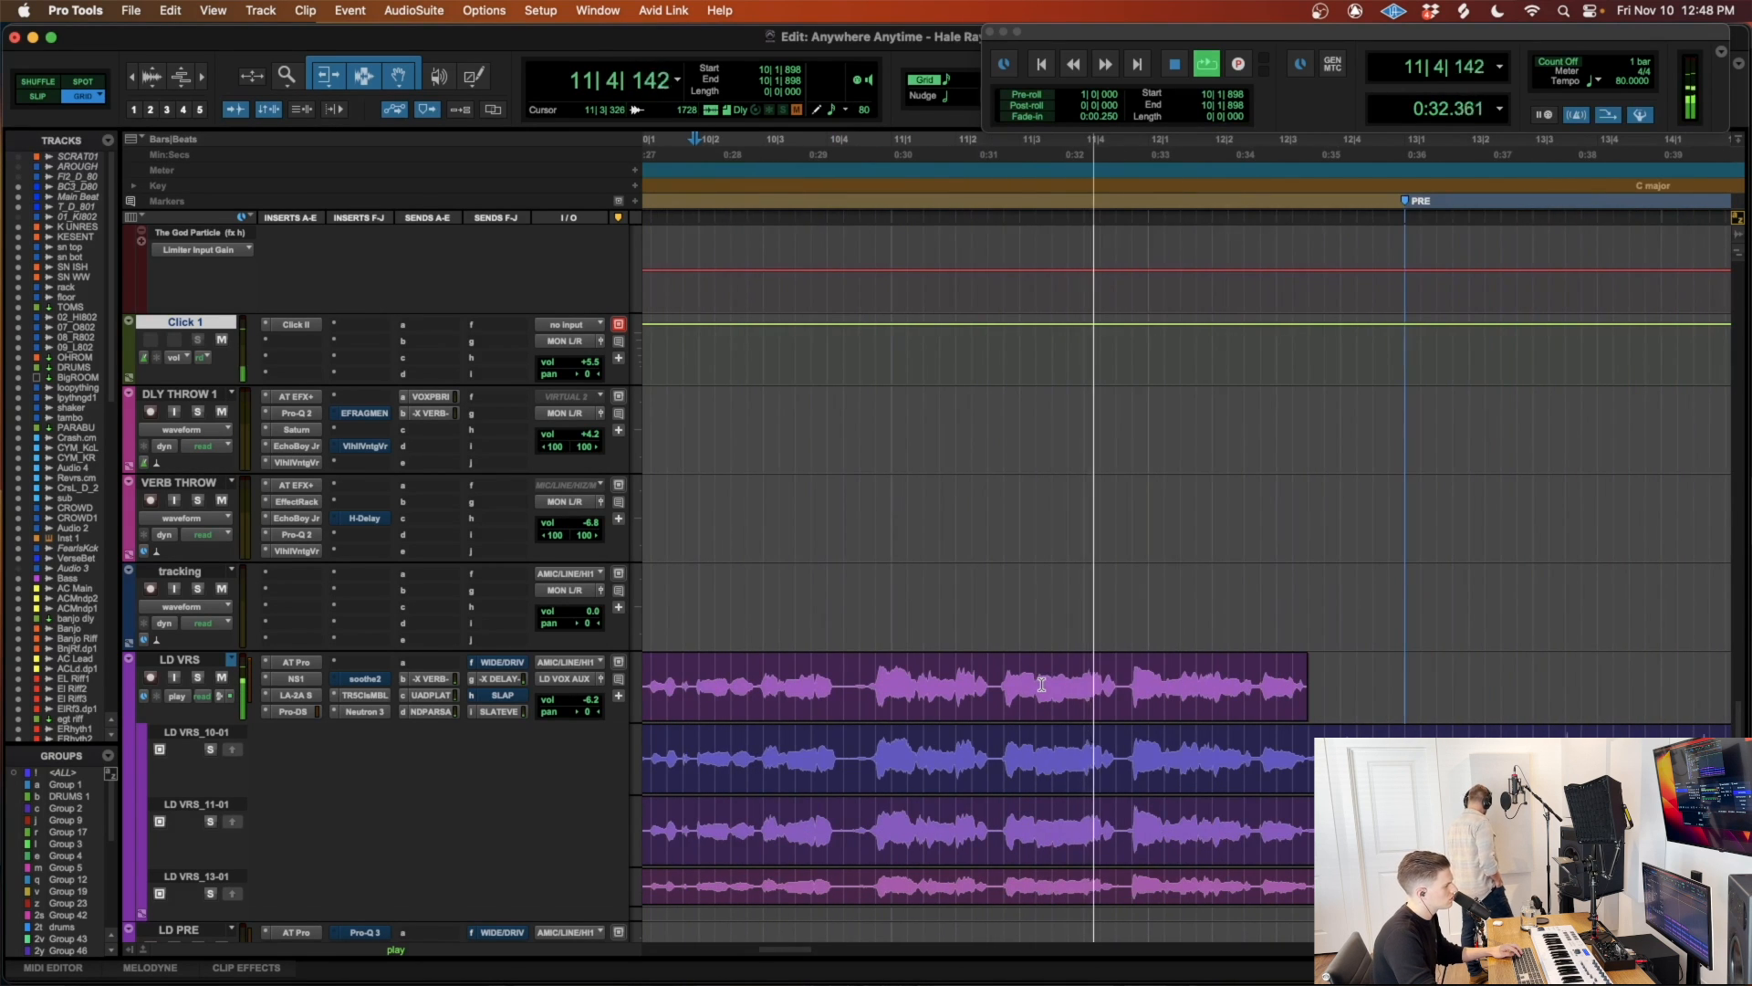
# Step: Stop playback and trim the end of the LD VRS_14-01 clip with a short fade-out after the last phrase
pyautogui.press('space')
pyautogui.click(1300, 670)
pyautogui.click(1165, 674)
pyautogui.press('r')
pyautogui.hscroll(-1, 820, 657)
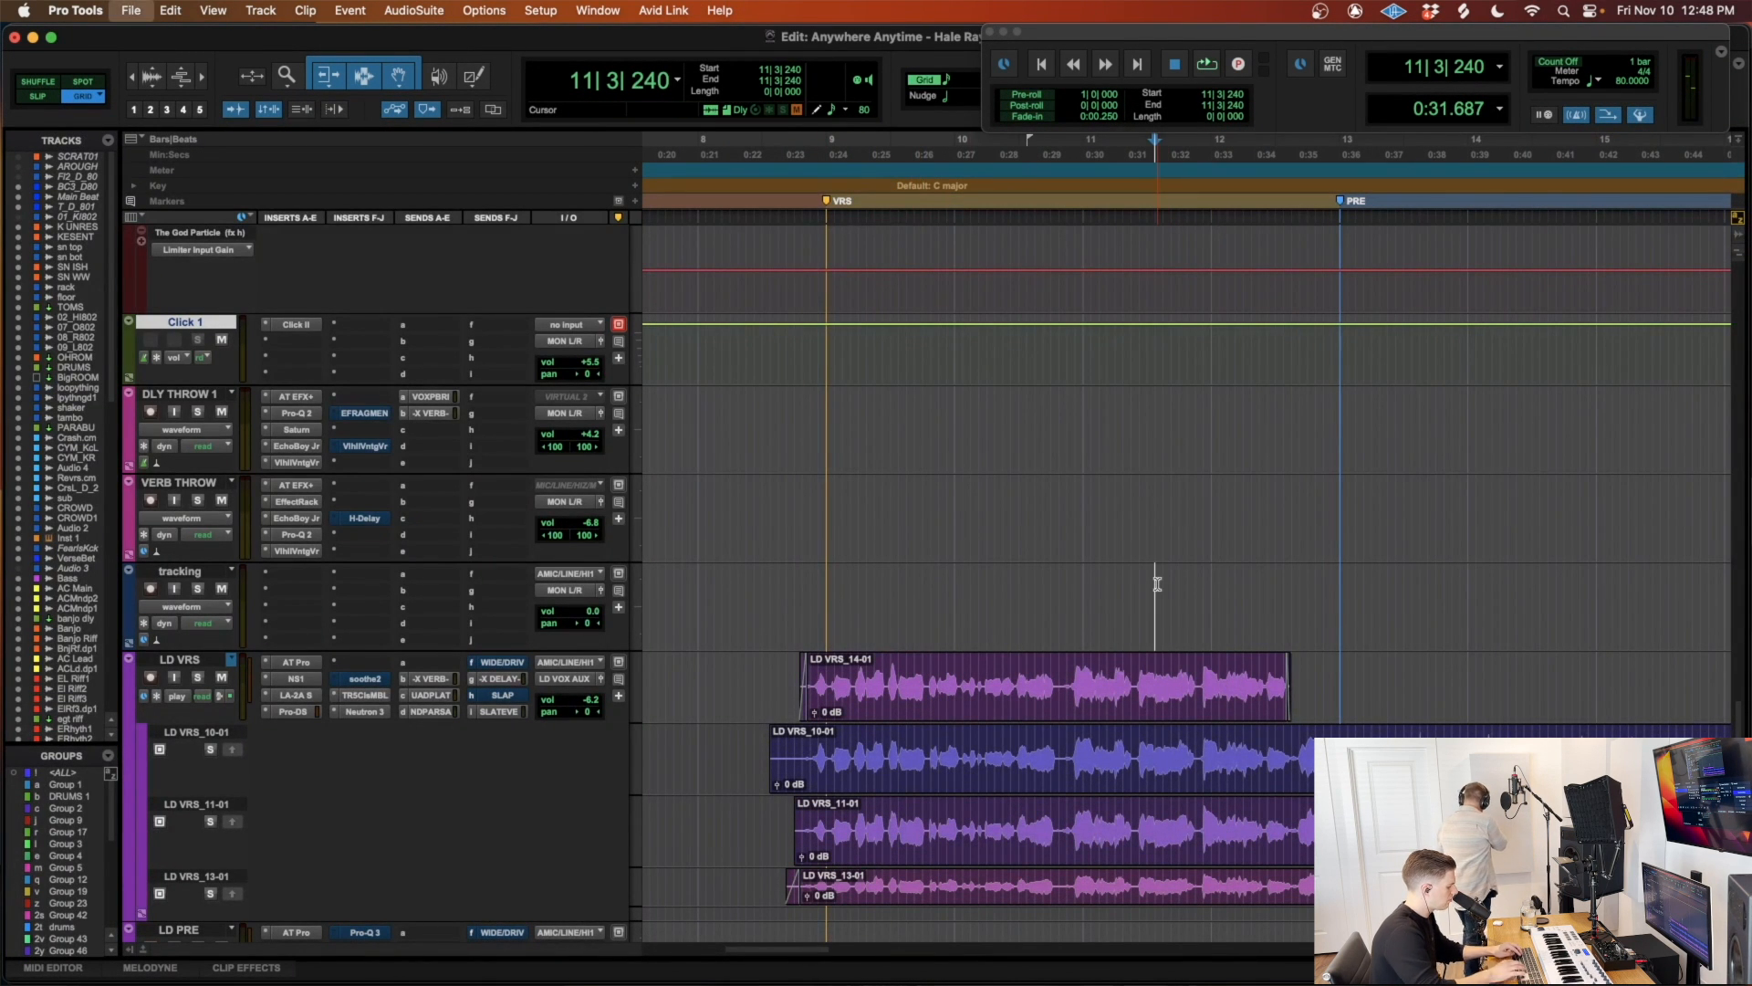
# Step: Play from bar 11 and record a new vocal pass on the tracking track through the pre-chorus, stopping before the chorus
pyautogui.scroll(-2, 1157, 584)
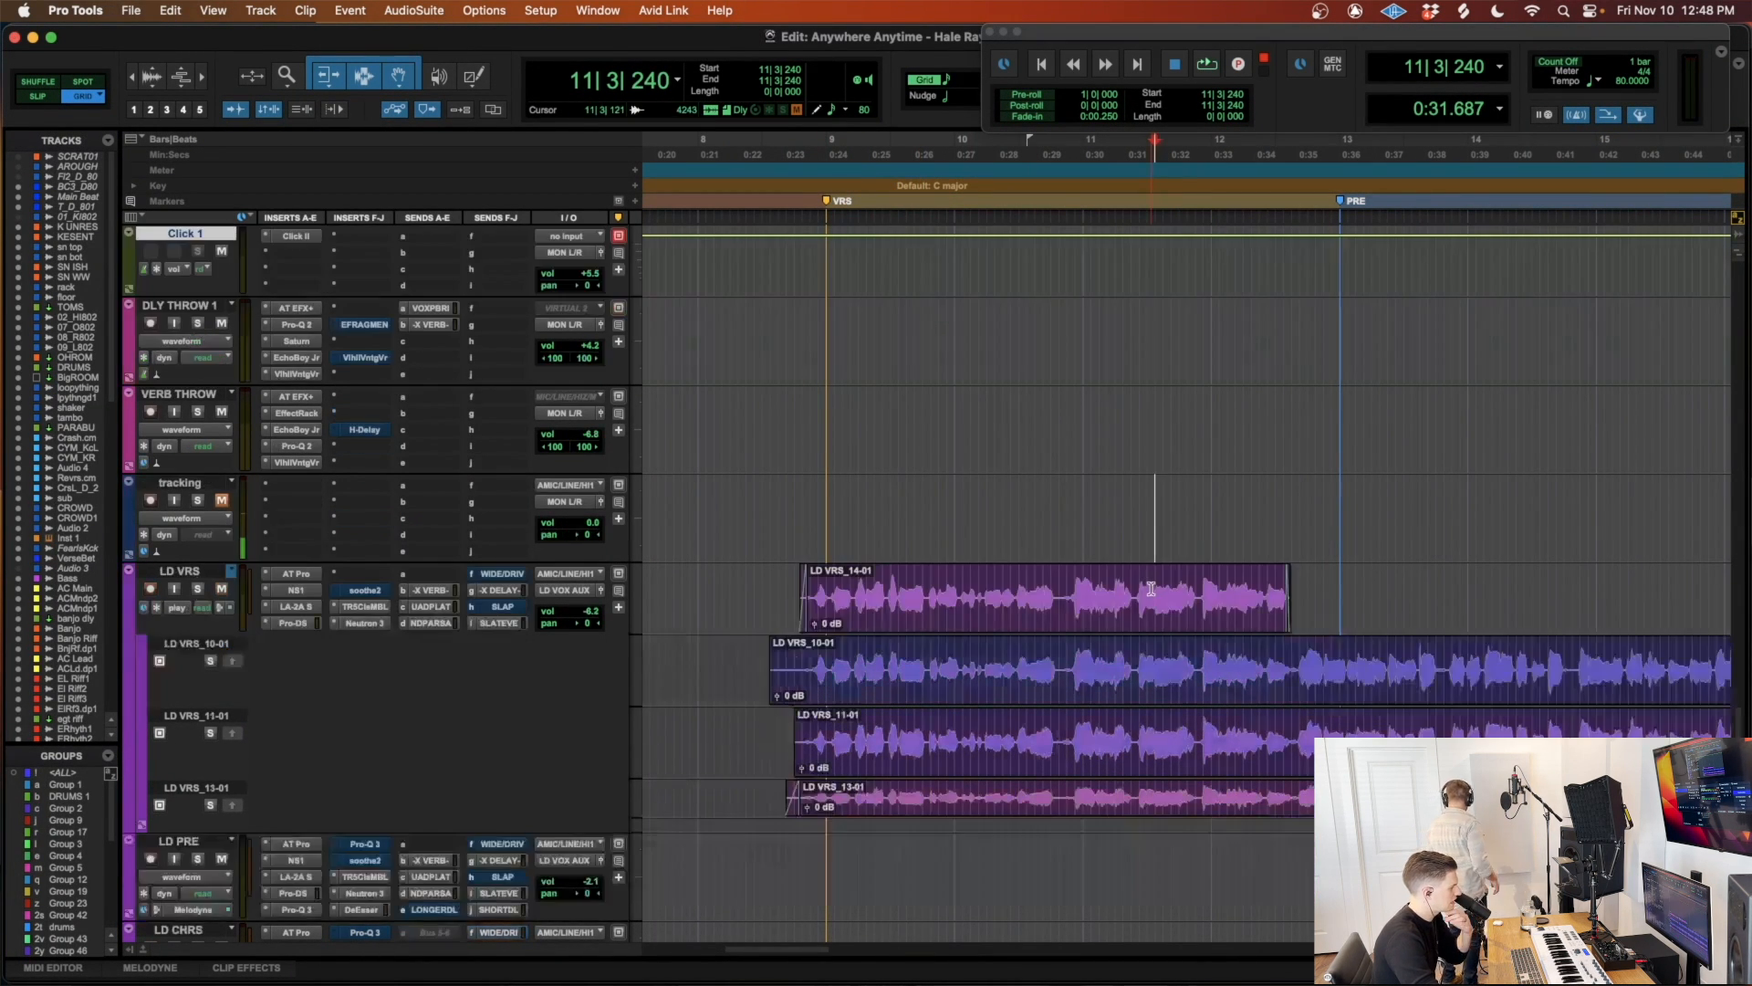
pyautogui.hscroll(2, 1152, 594)
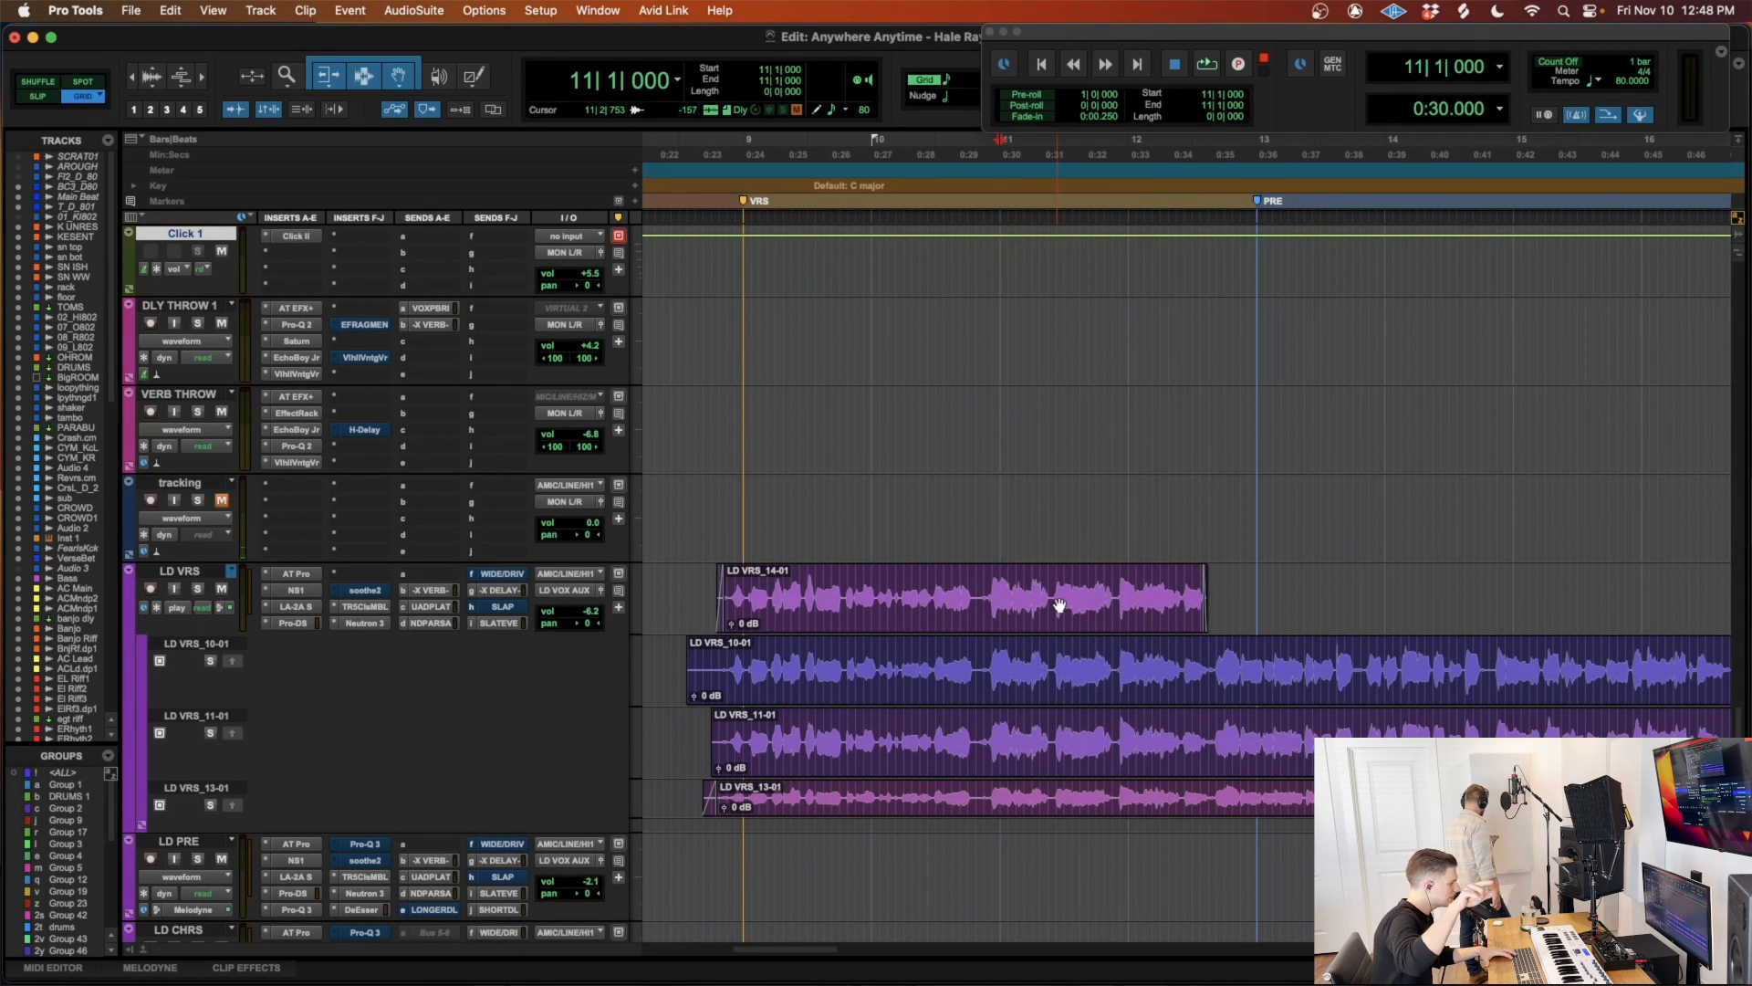
pyautogui.press('space')
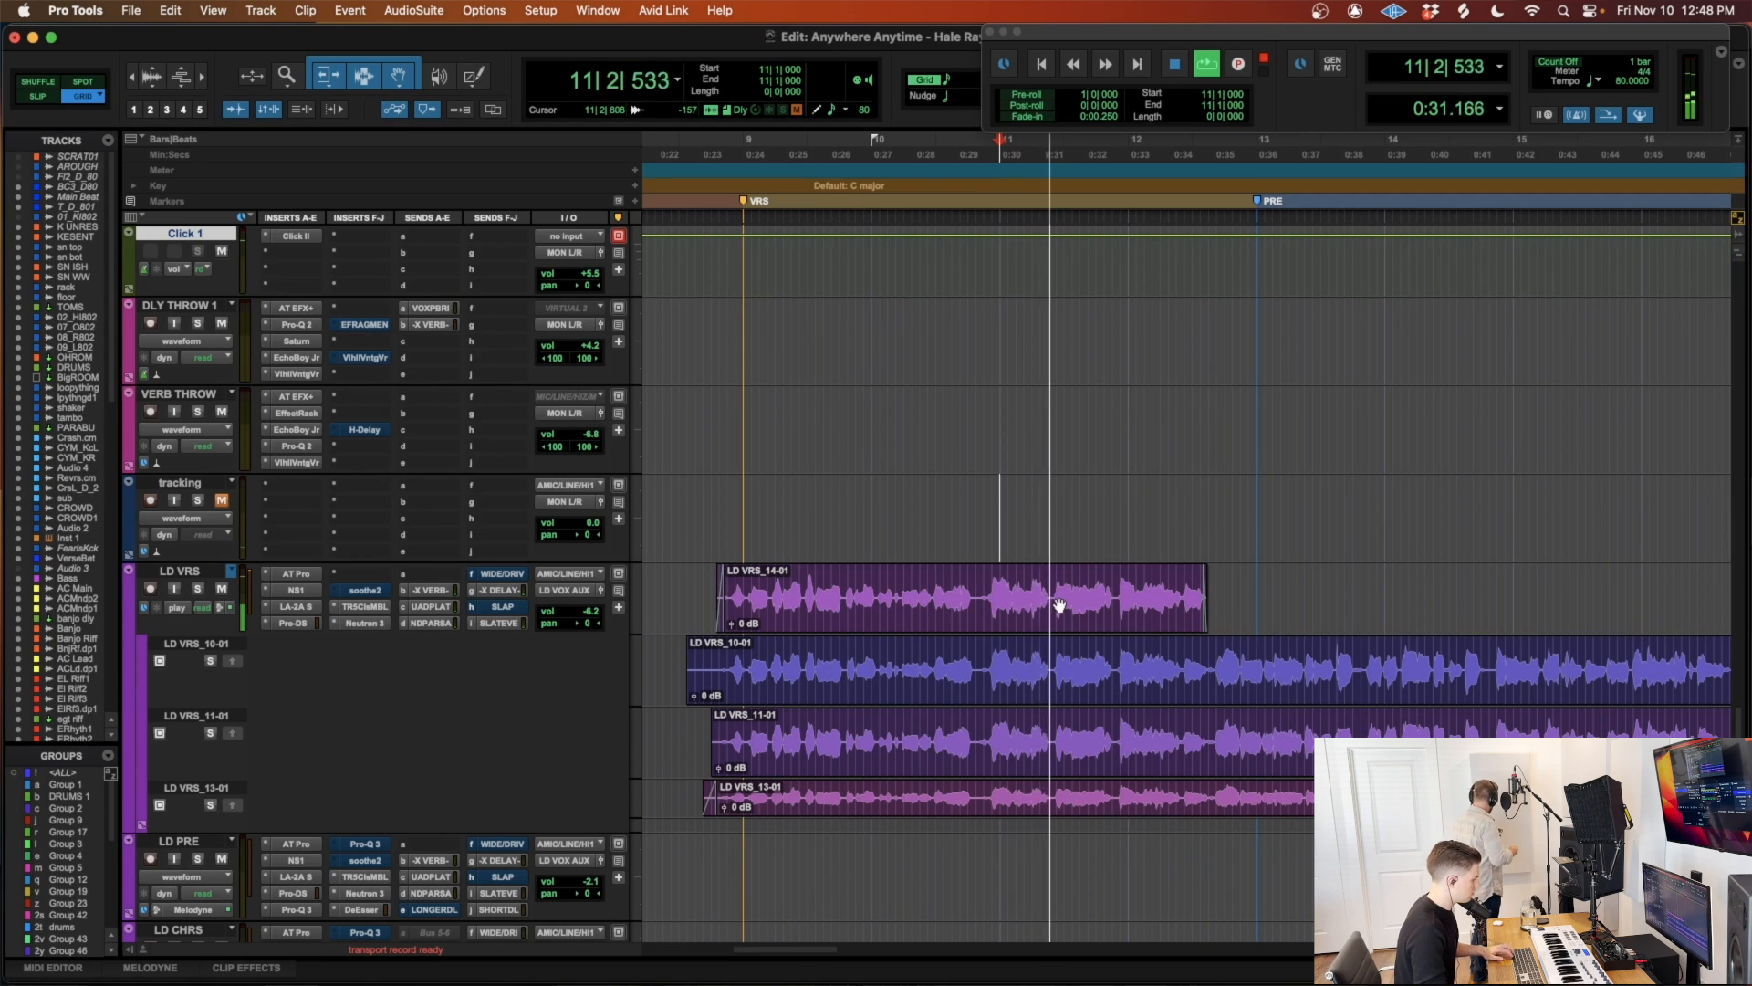
pyautogui.press('super+space')
pyautogui.press('r')
pyautogui.hscroll(2, 1072, 611)
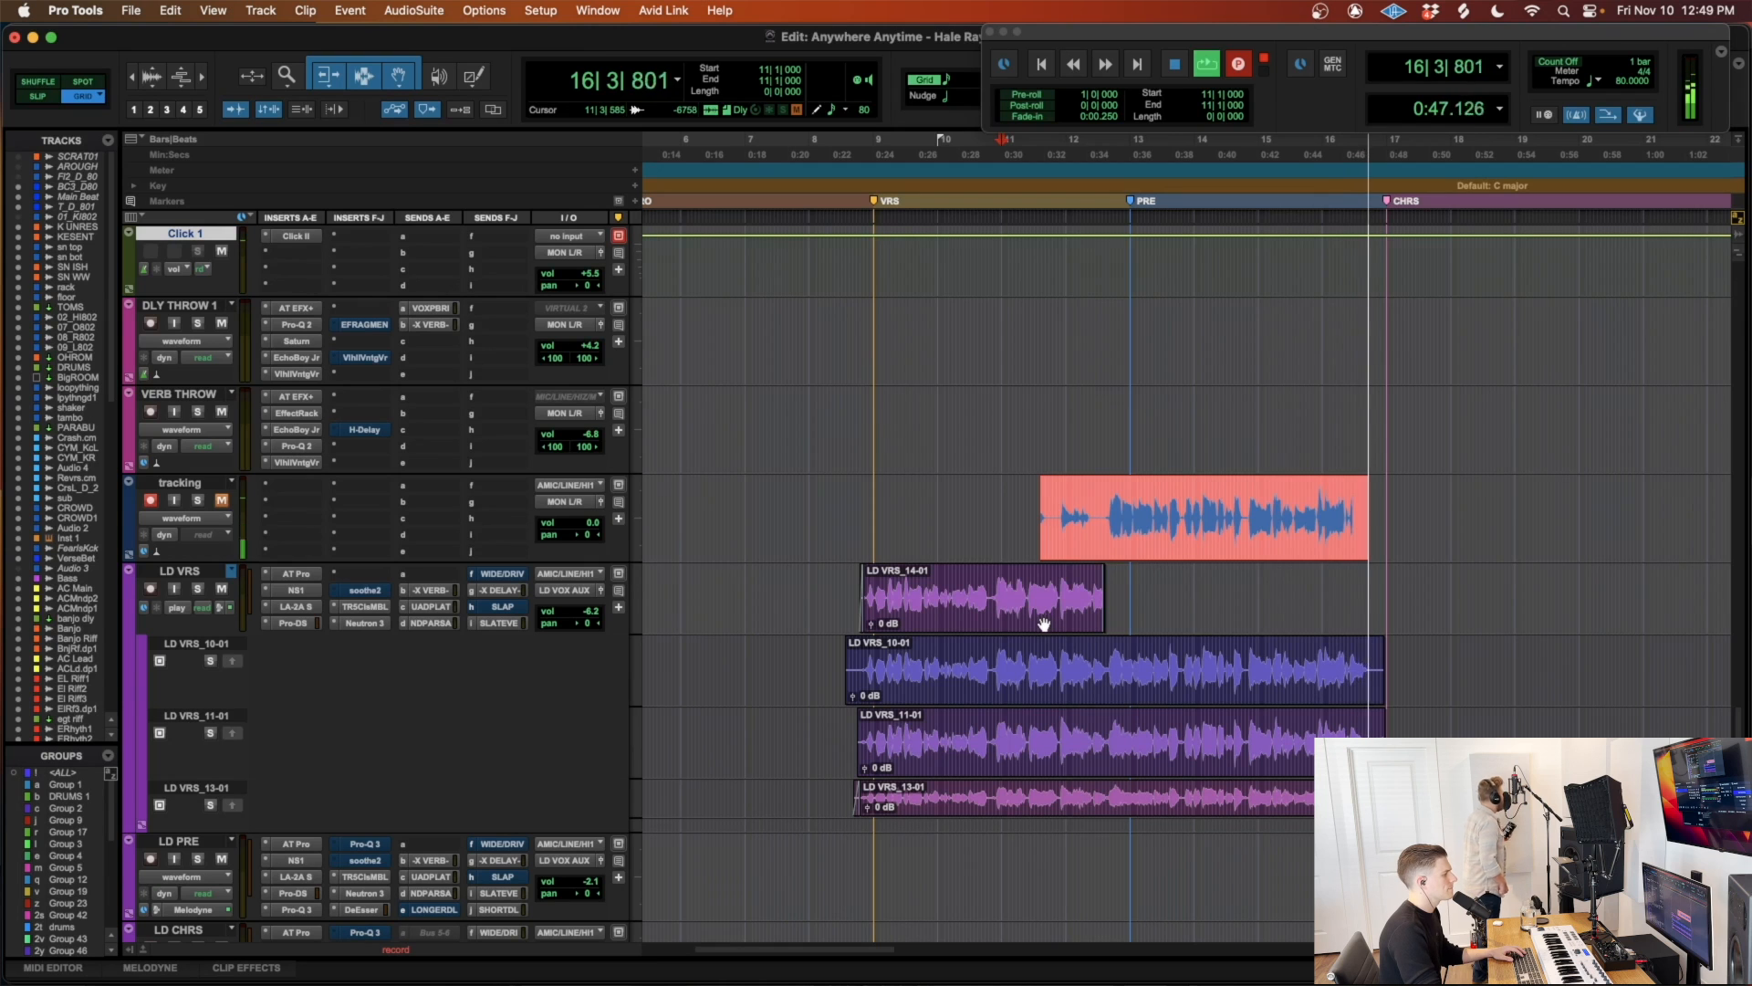
pyautogui.press('space')
# Step: Trim the start of the new tracking clip to 12|3|514, just before the pre-chorus phrase
pyautogui.press('super+bracketright')
pyautogui.press('super+bracketright')
pyautogui.press('super+bracketright')
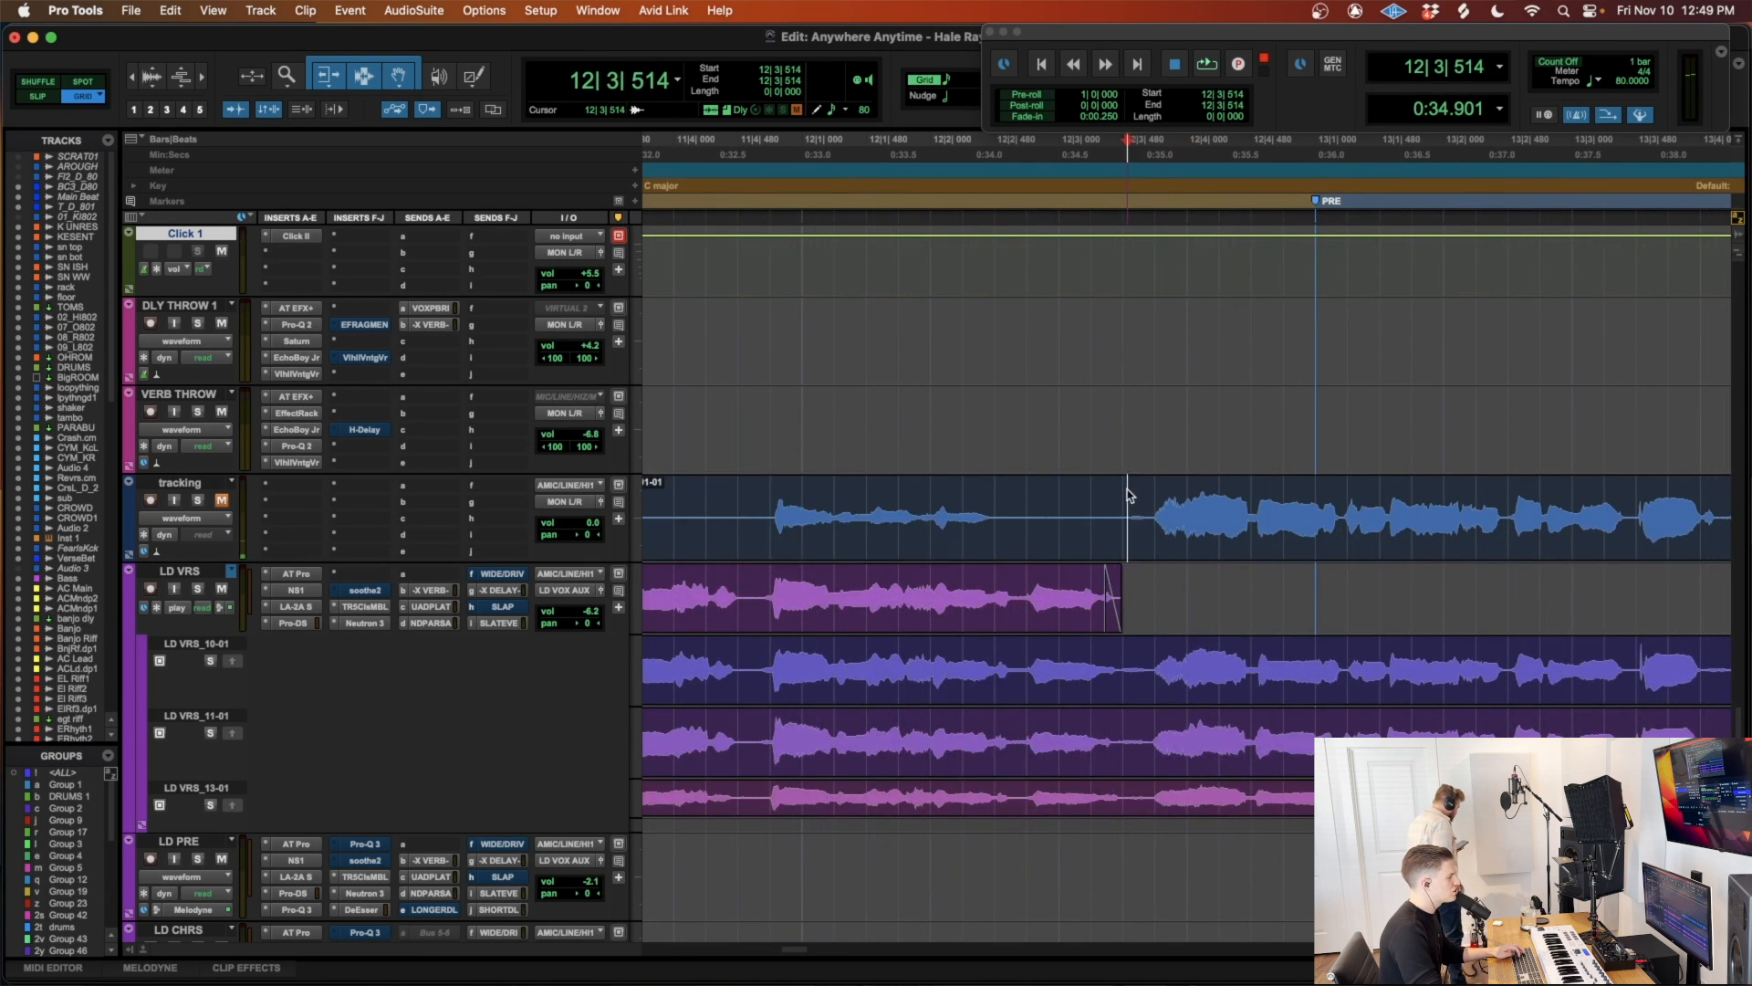
pyautogui.press('a')
pyautogui.press('super+bracketleft')
pyautogui.press('super+bracketleft')
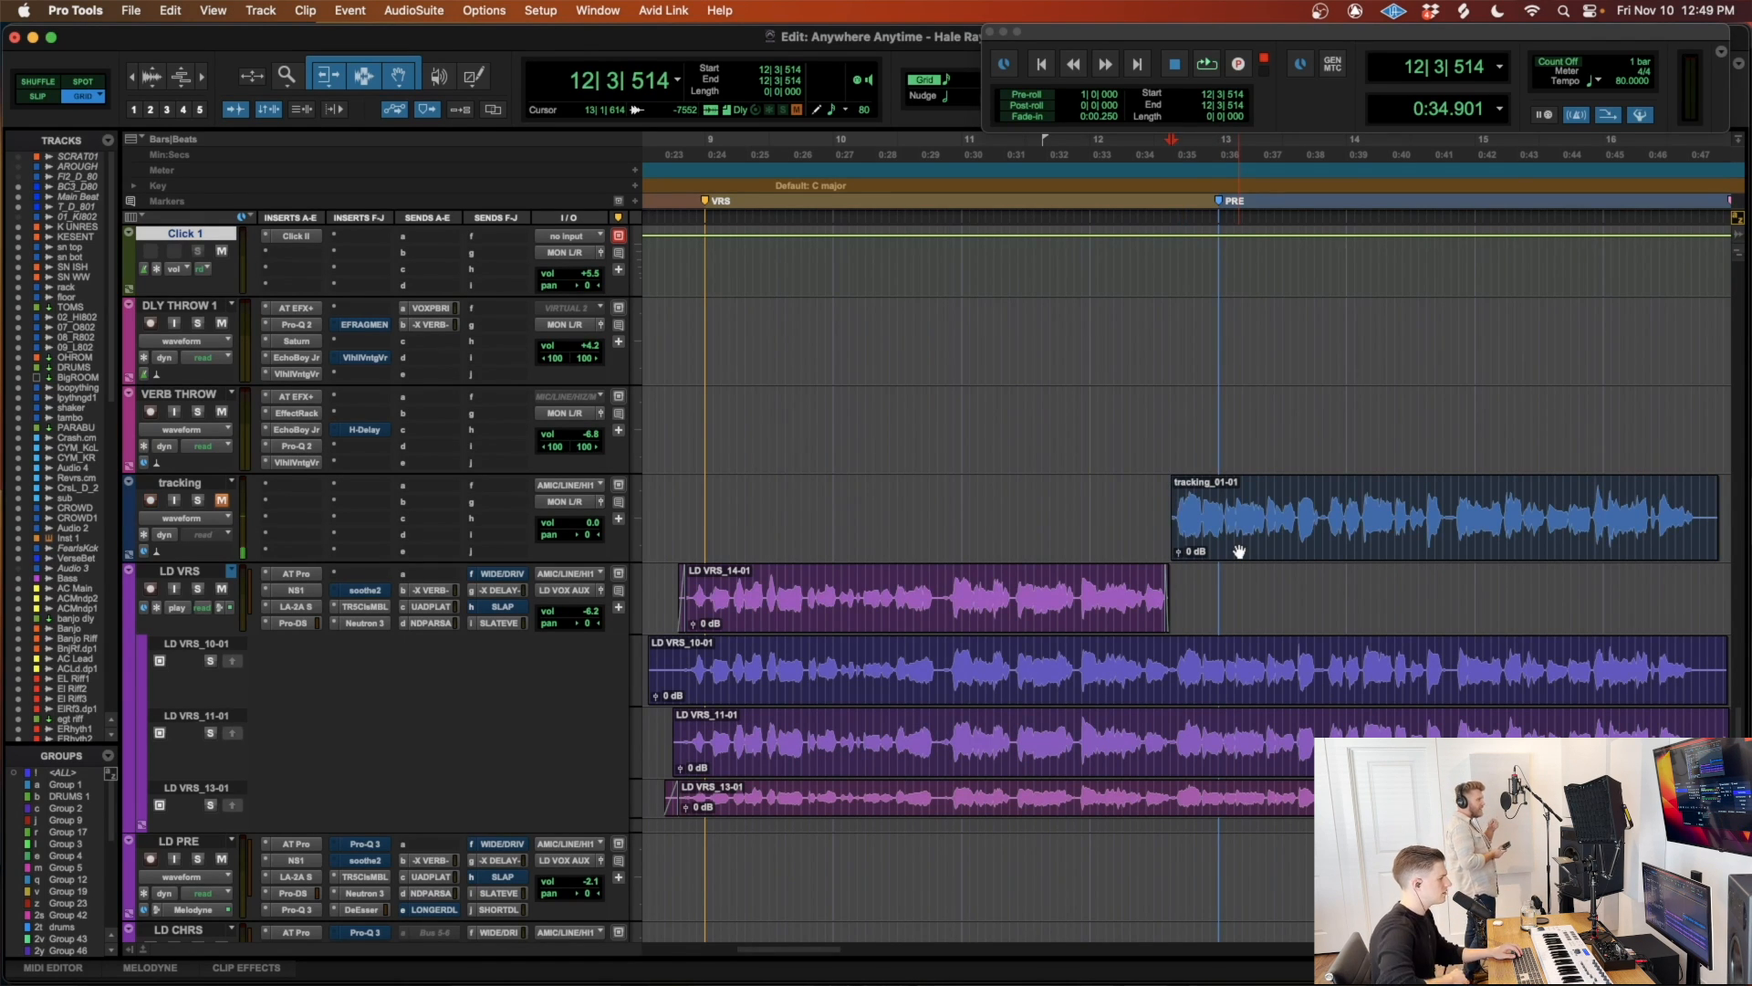
# Step: Move the trimmed tracking clip into a new LD VRS playlist lane below LD VRS_13-01 and place the edit cursor at 11|4|000 on tracking
pyautogui.scroll(-2, 1239, 549)
pyautogui.moveTo(1223, 477); pyautogui.dragTo(1213, 758)
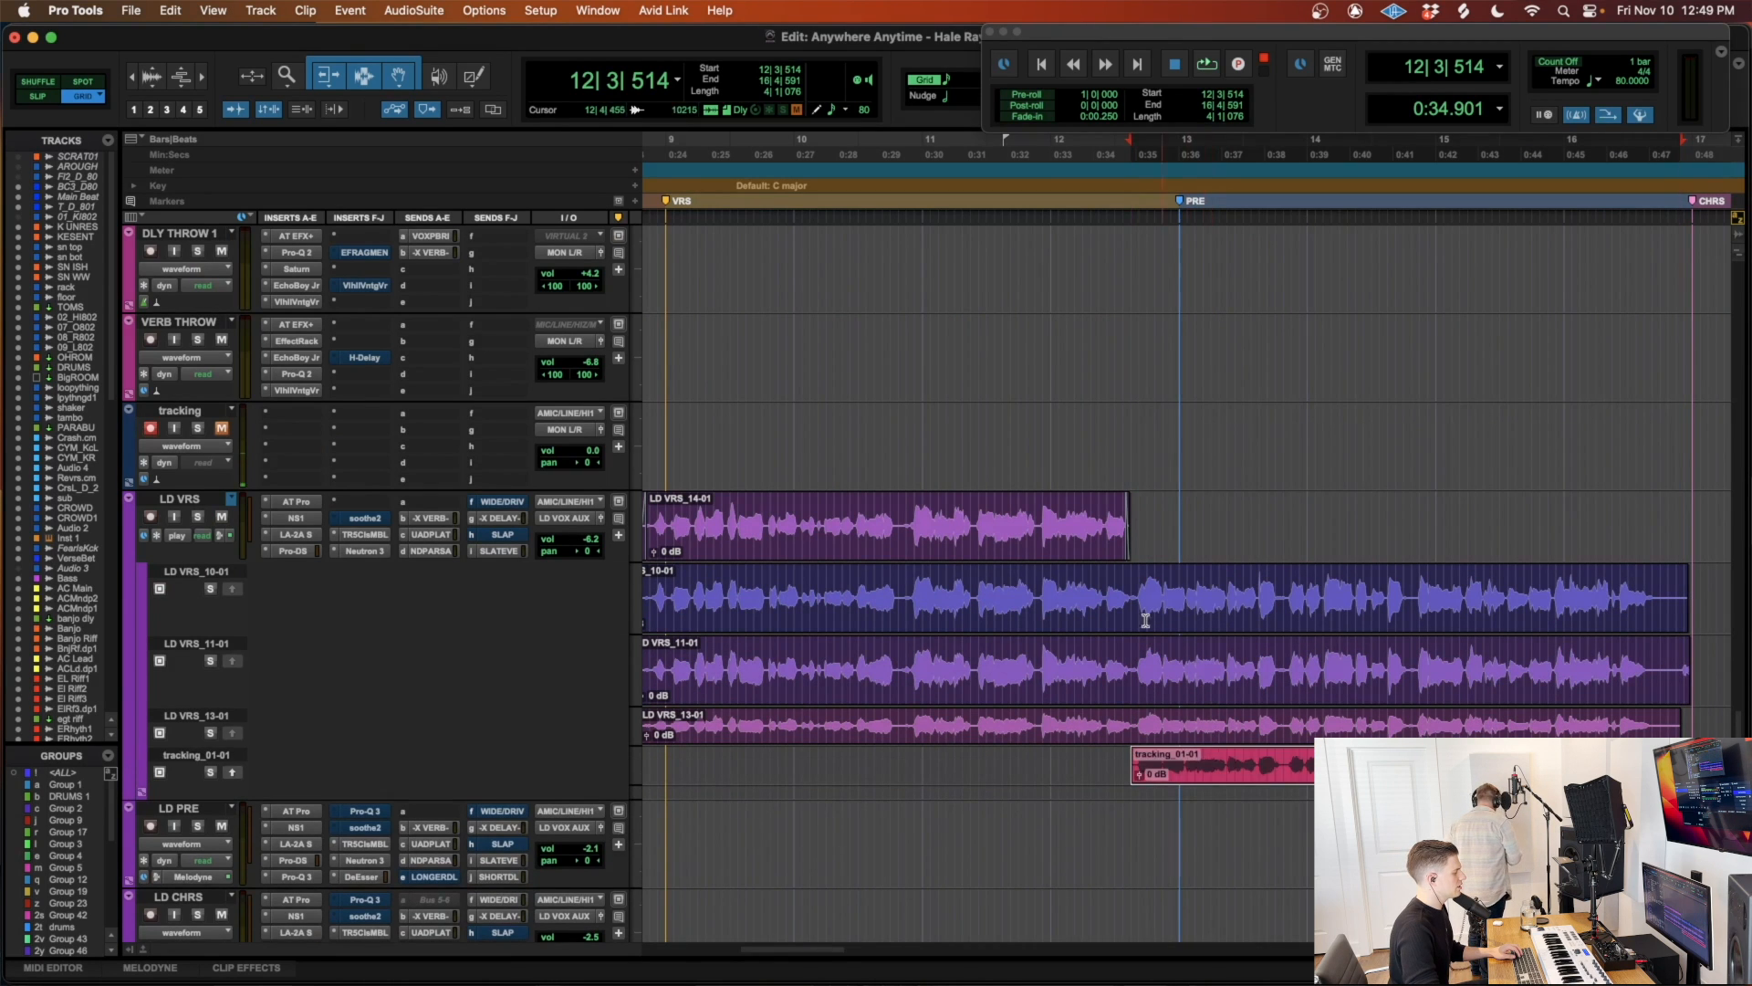
pyautogui.click(1019, 439)
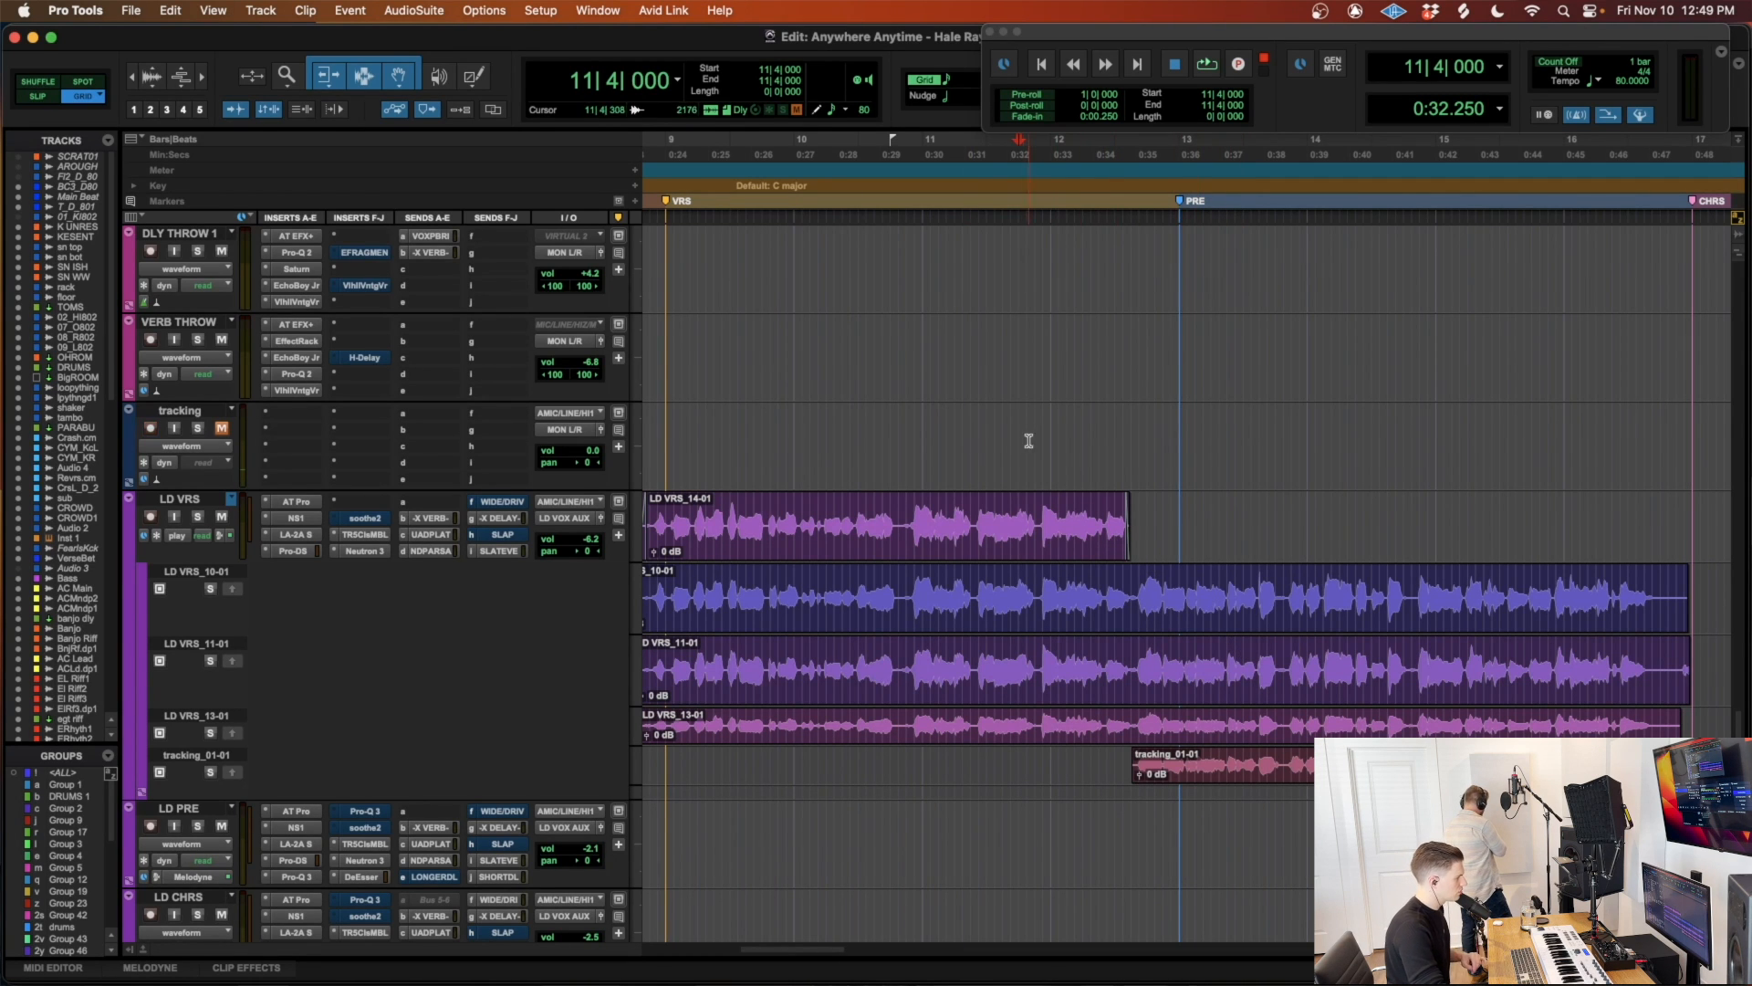
# Step: Record another pre-chorus vocal pass on tracking from 11|3|480, trim its start, and move it into a new playlist lane below tracking_01-01
pyautogui.press('super+space')
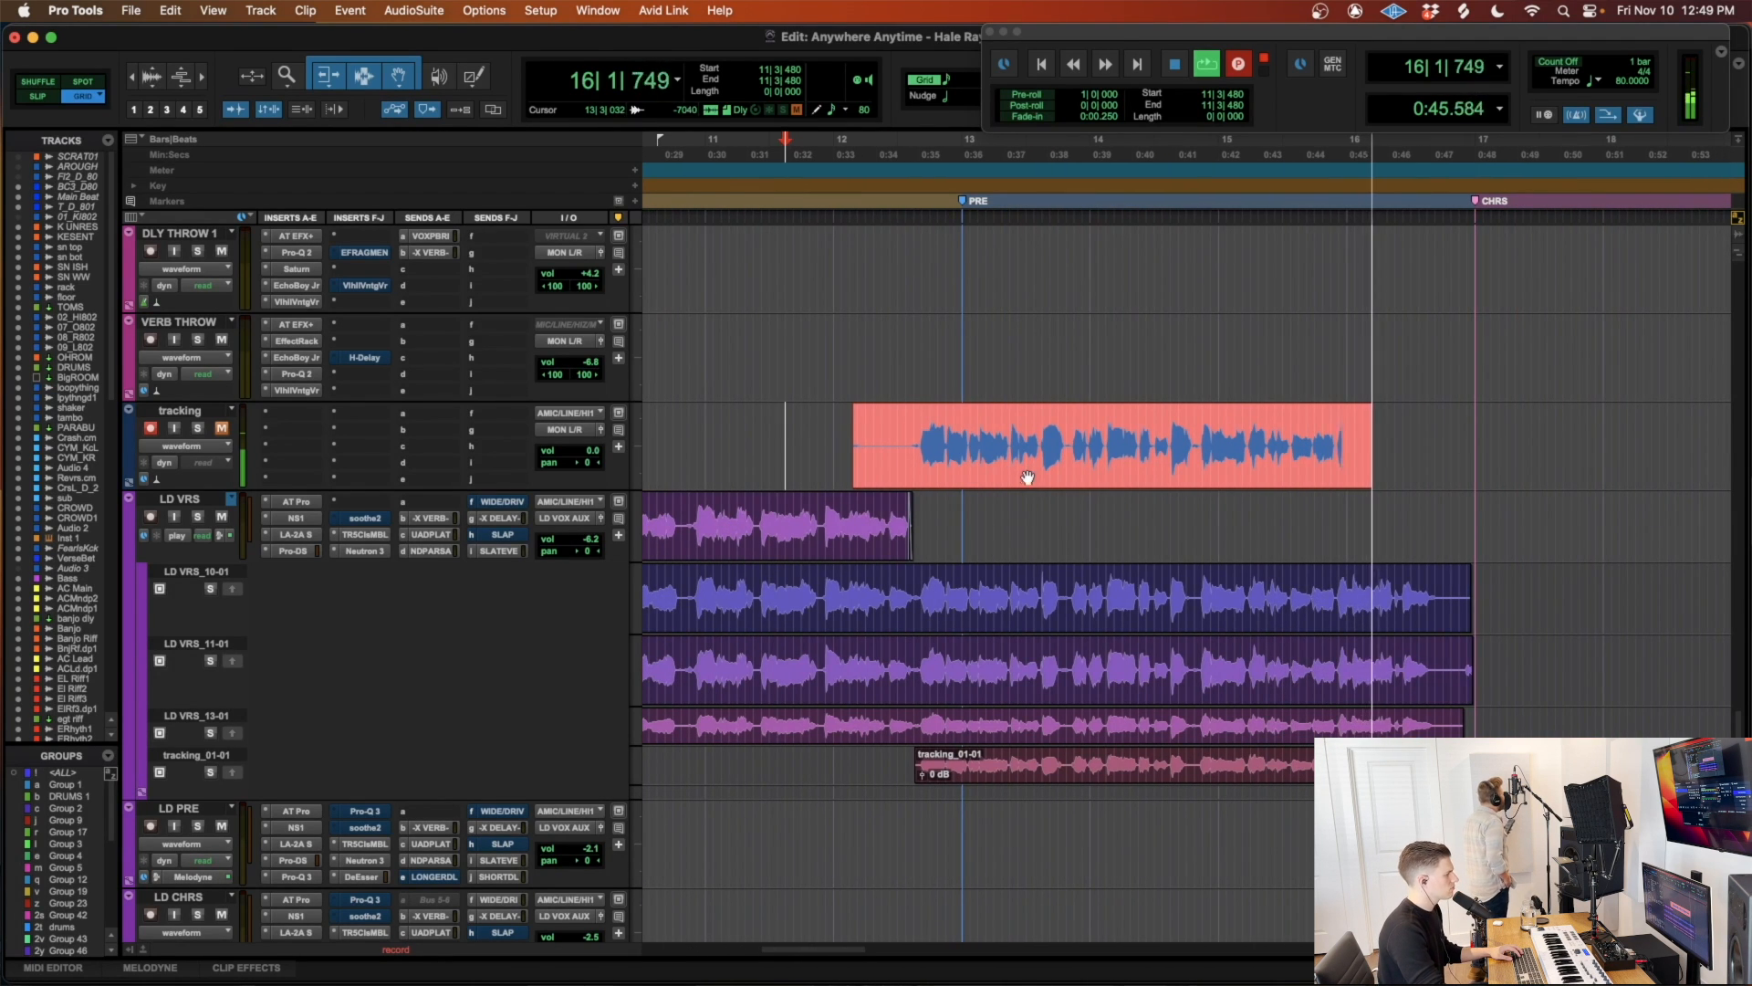
pyautogui.press('super+period')
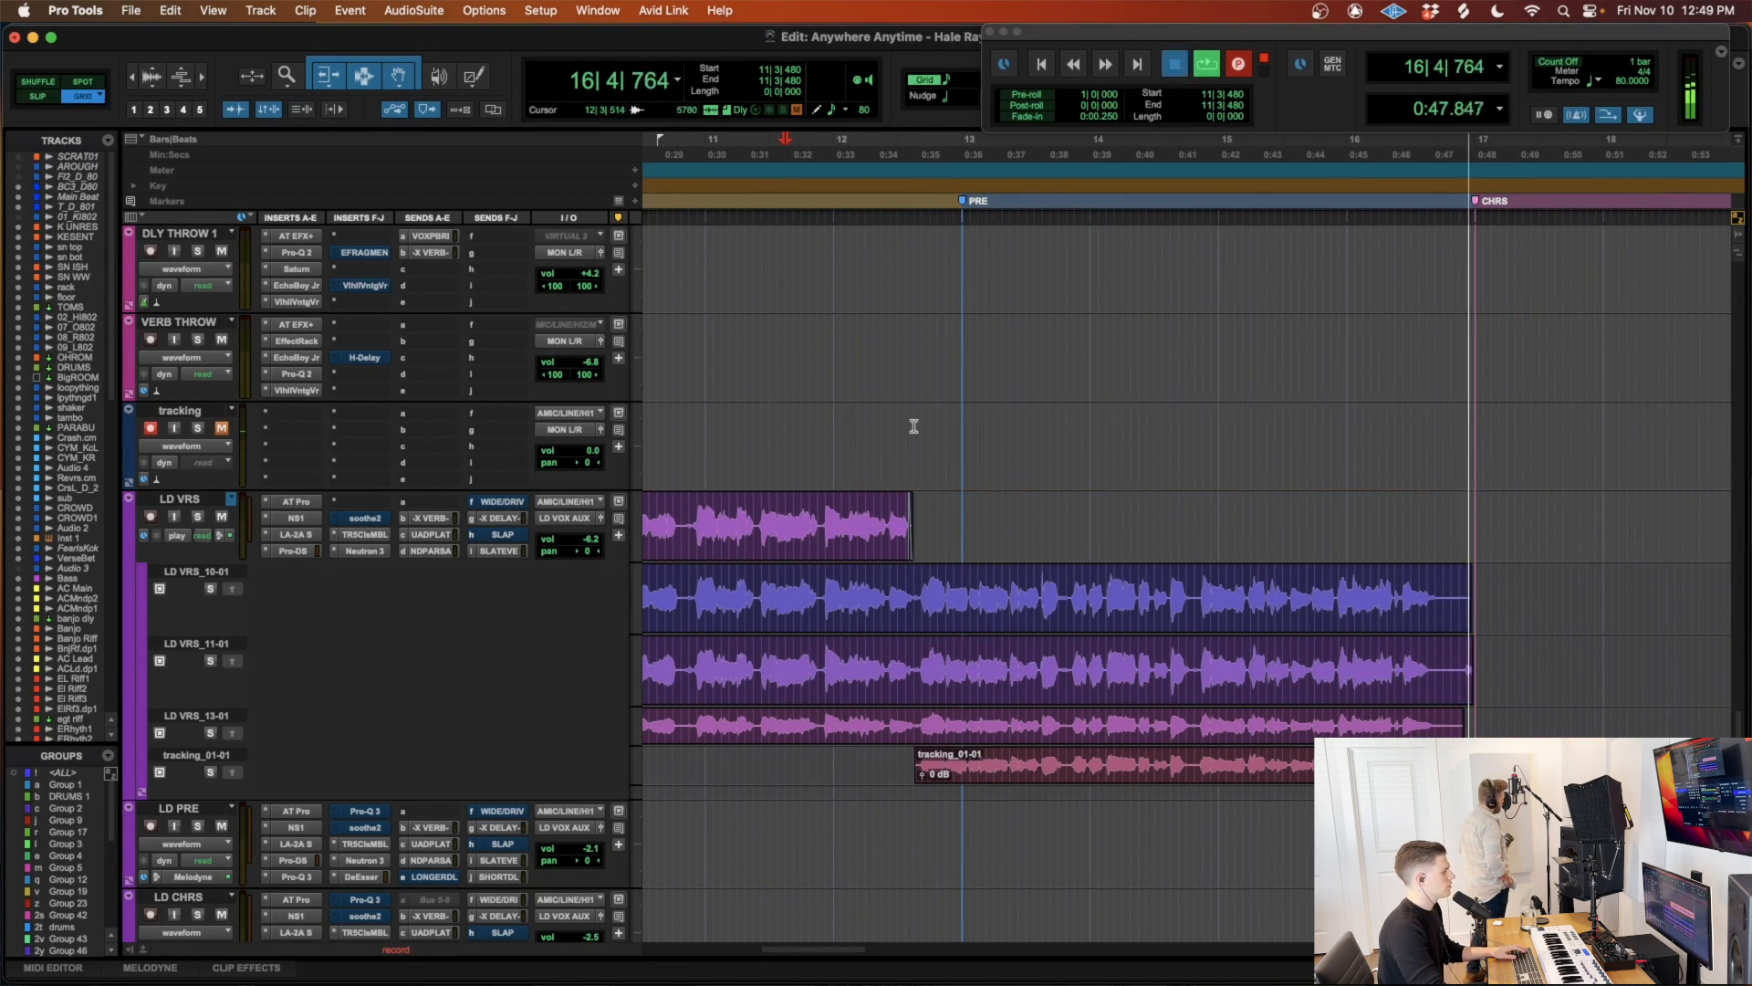
pyautogui.moveTo(972, 456); pyautogui.dragTo(975, 799)
# Step: Record a further pre-chorus vocal pass on the tracking track from 11|2|720, stopping just before the chorus
pyautogui.click(757, 423)
pyautogui.click(761, 422)
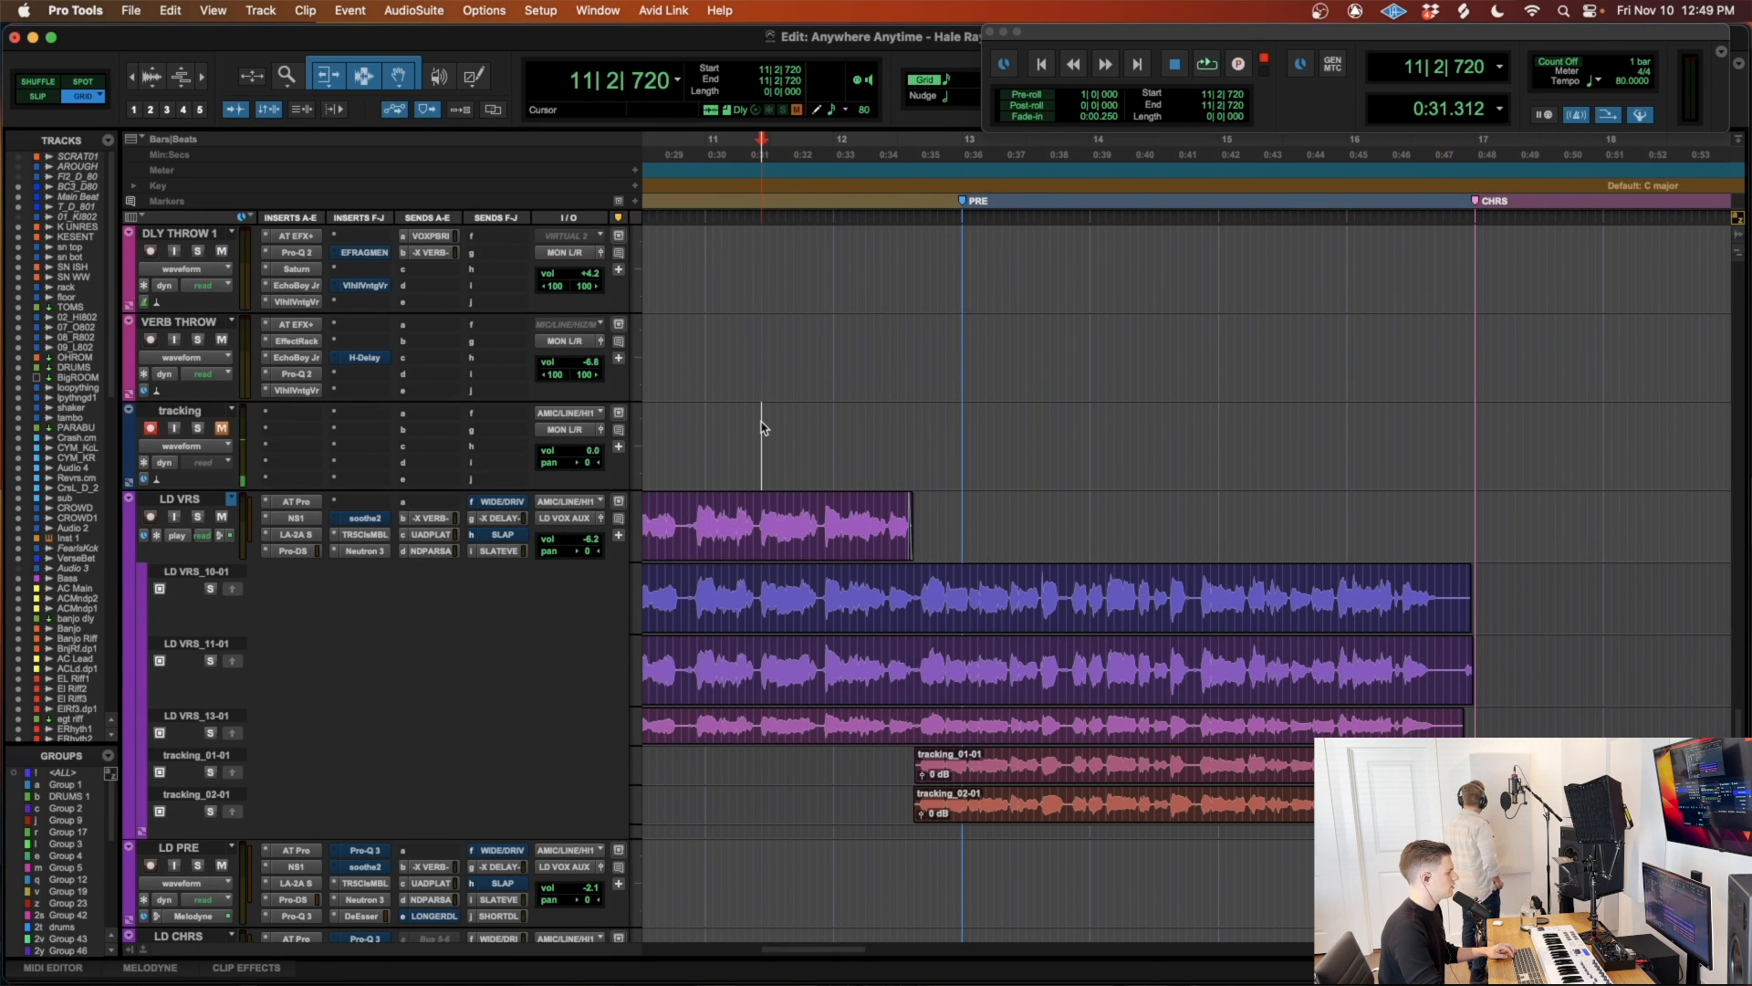
pyautogui.press('super+space')
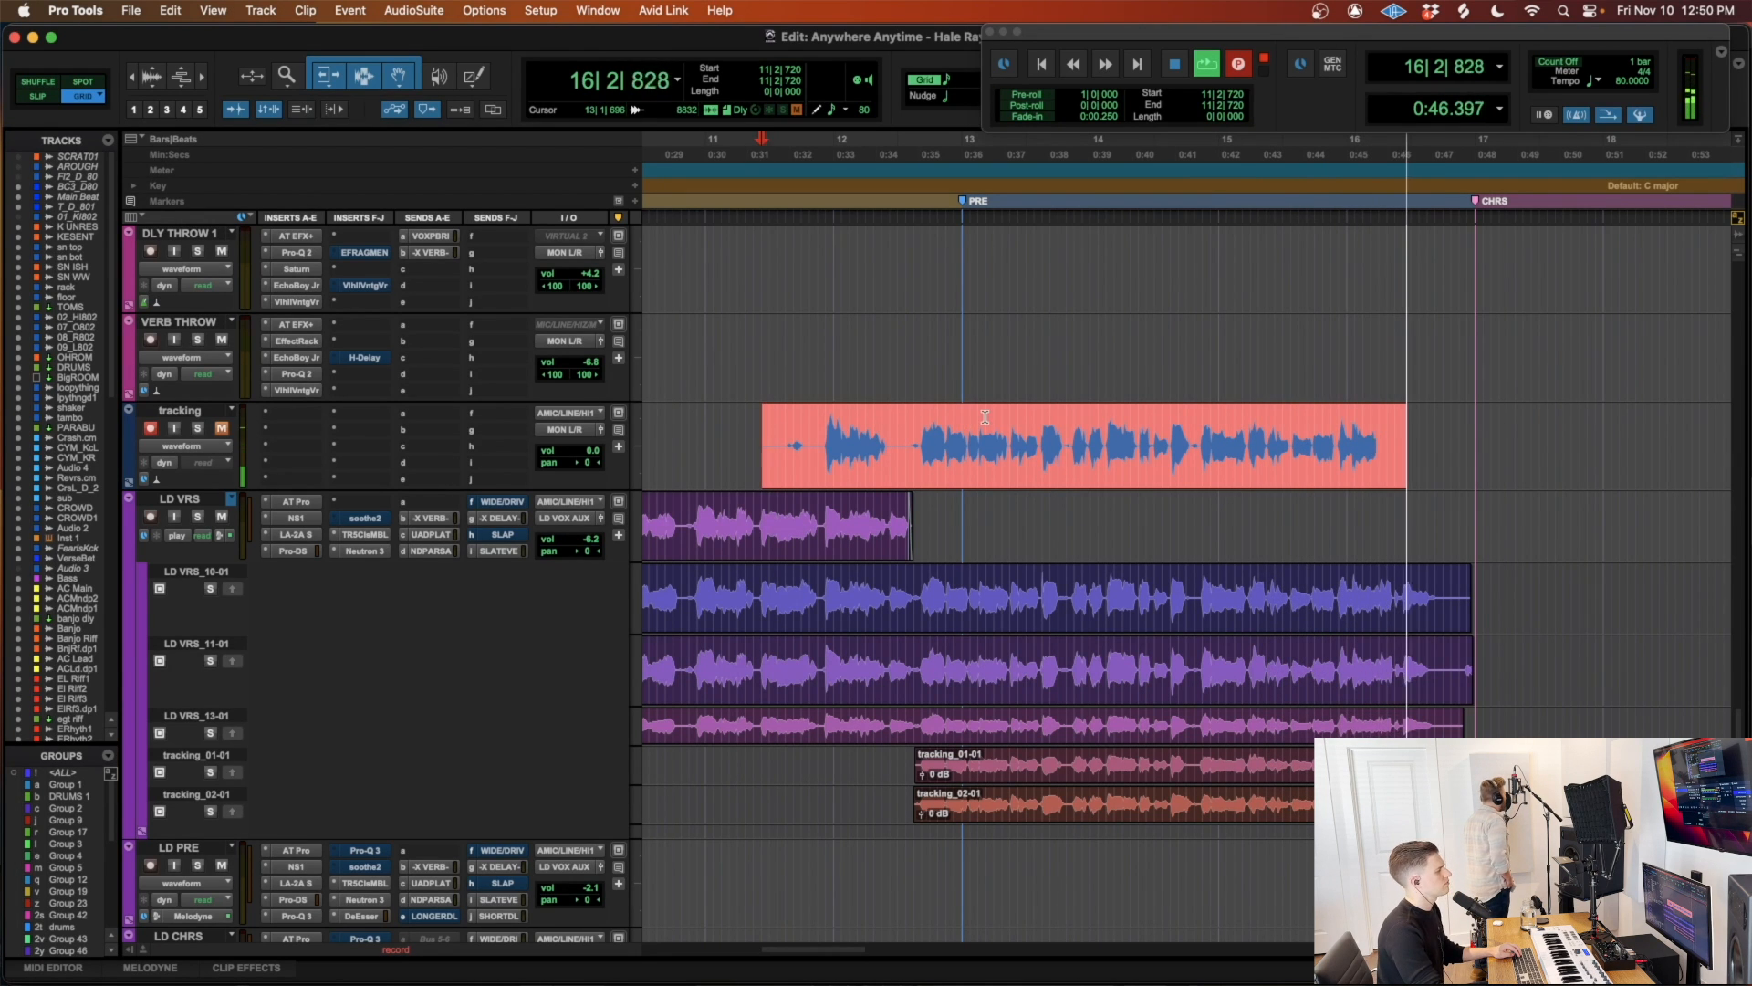
pyautogui.press('super+period')
# Step: Trim the new take's start to just before the pre-chorus phrase and move it onto the main LD VRS playlist after LD VRS_14-01
pyautogui.click(913, 424)
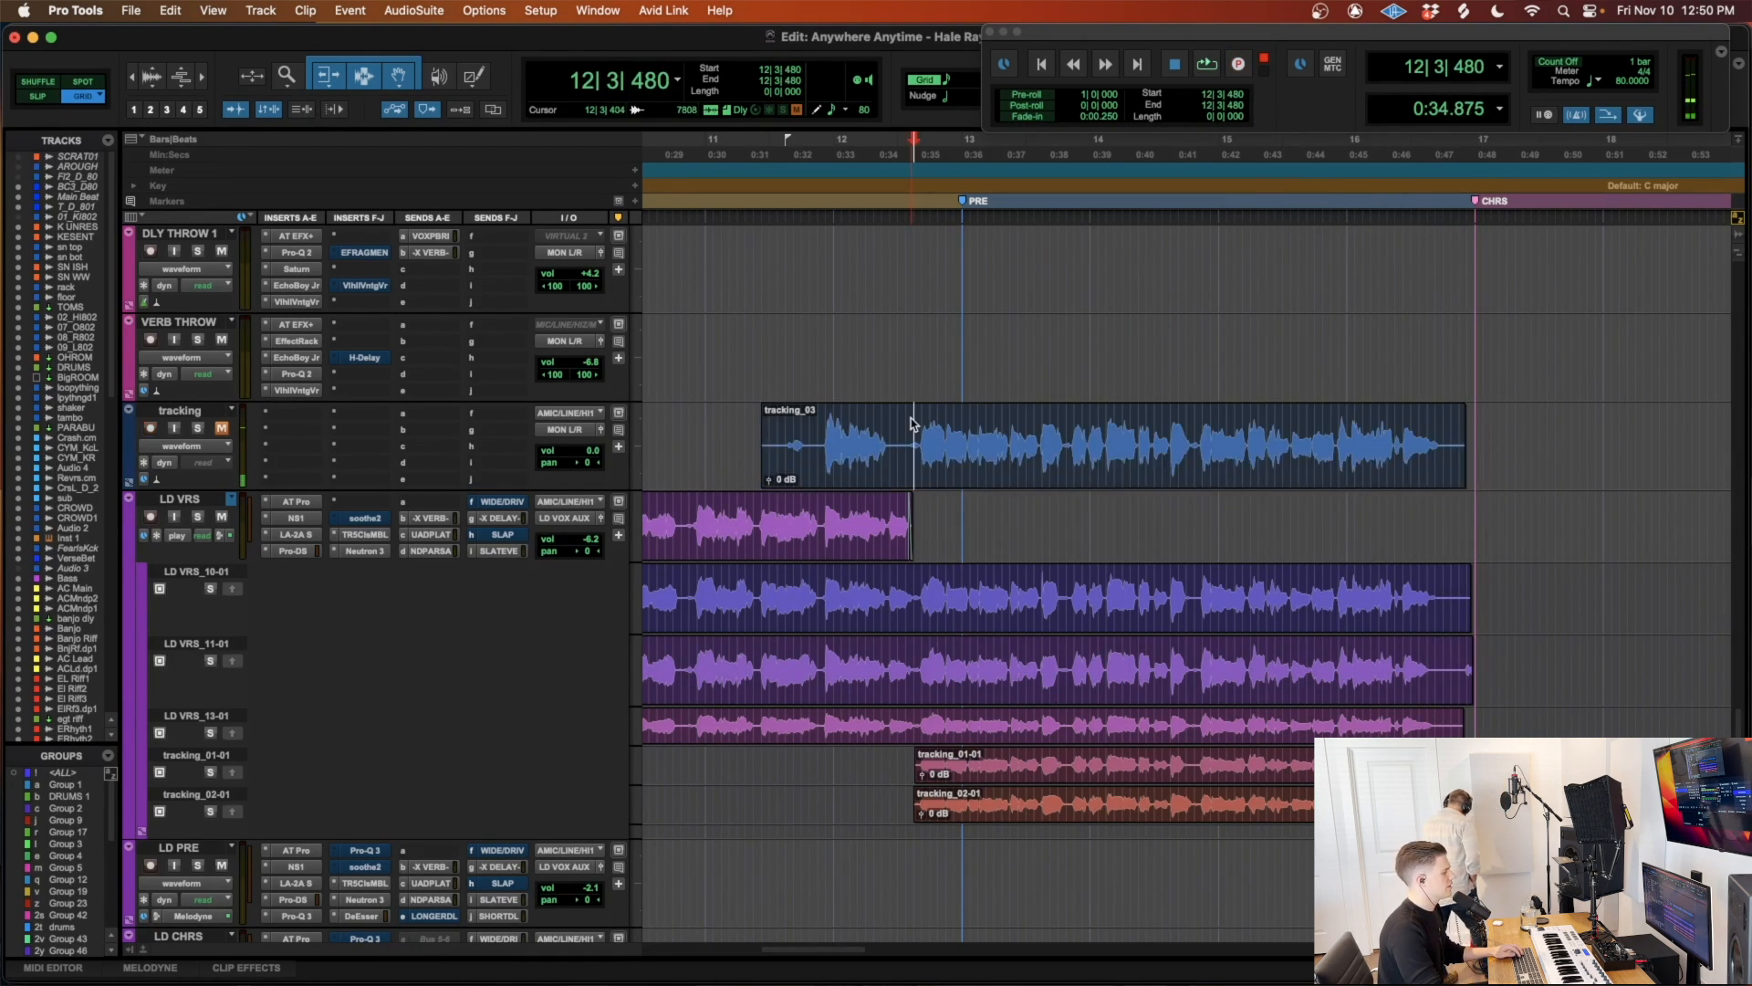
pyautogui.press('a')
pyautogui.moveTo(945, 464); pyautogui.dragTo(945, 545)
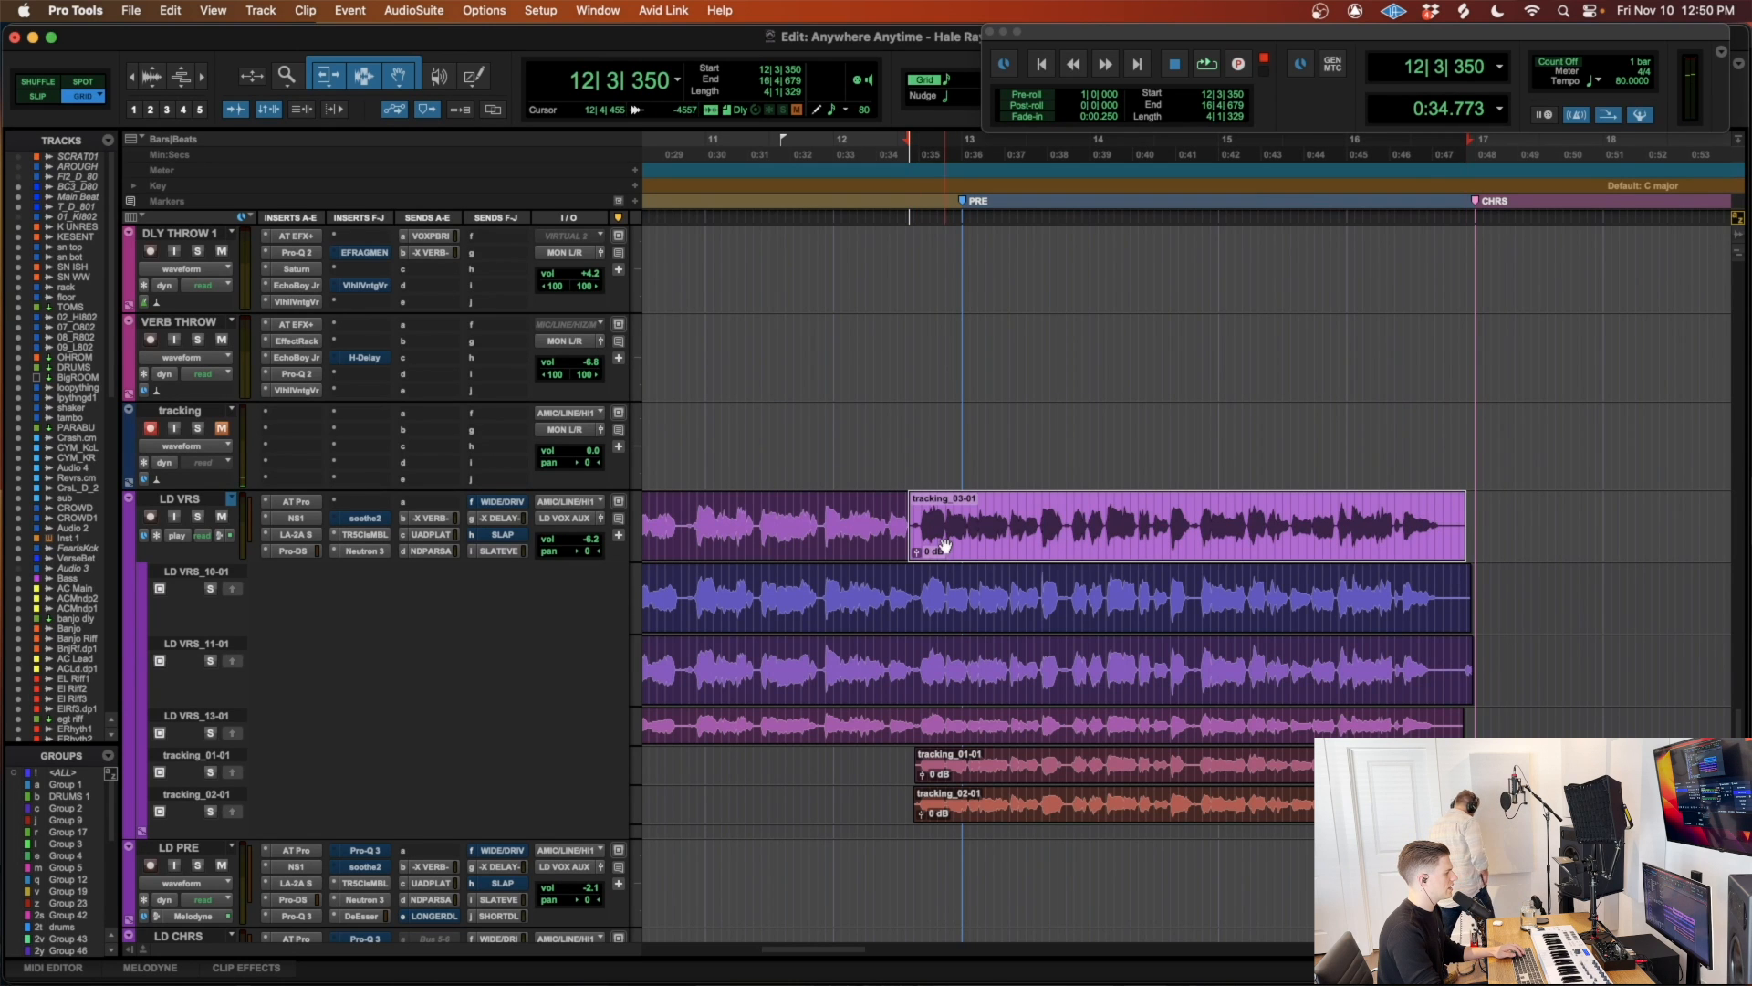
# Step: Play across the join between LD VRS_14-01 and the new pre-chorus clip and enlarge the height of the LD VRS lanes
pyautogui.click(870, 511)
pyautogui.press('t')
pyautogui.press('space')
pyautogui.press('t')
pyautogui.click(1380, 546)
pyautogui.press('r')
pyautogui.moveTo(187, 560); pyautogui.dragTo(188, 596)
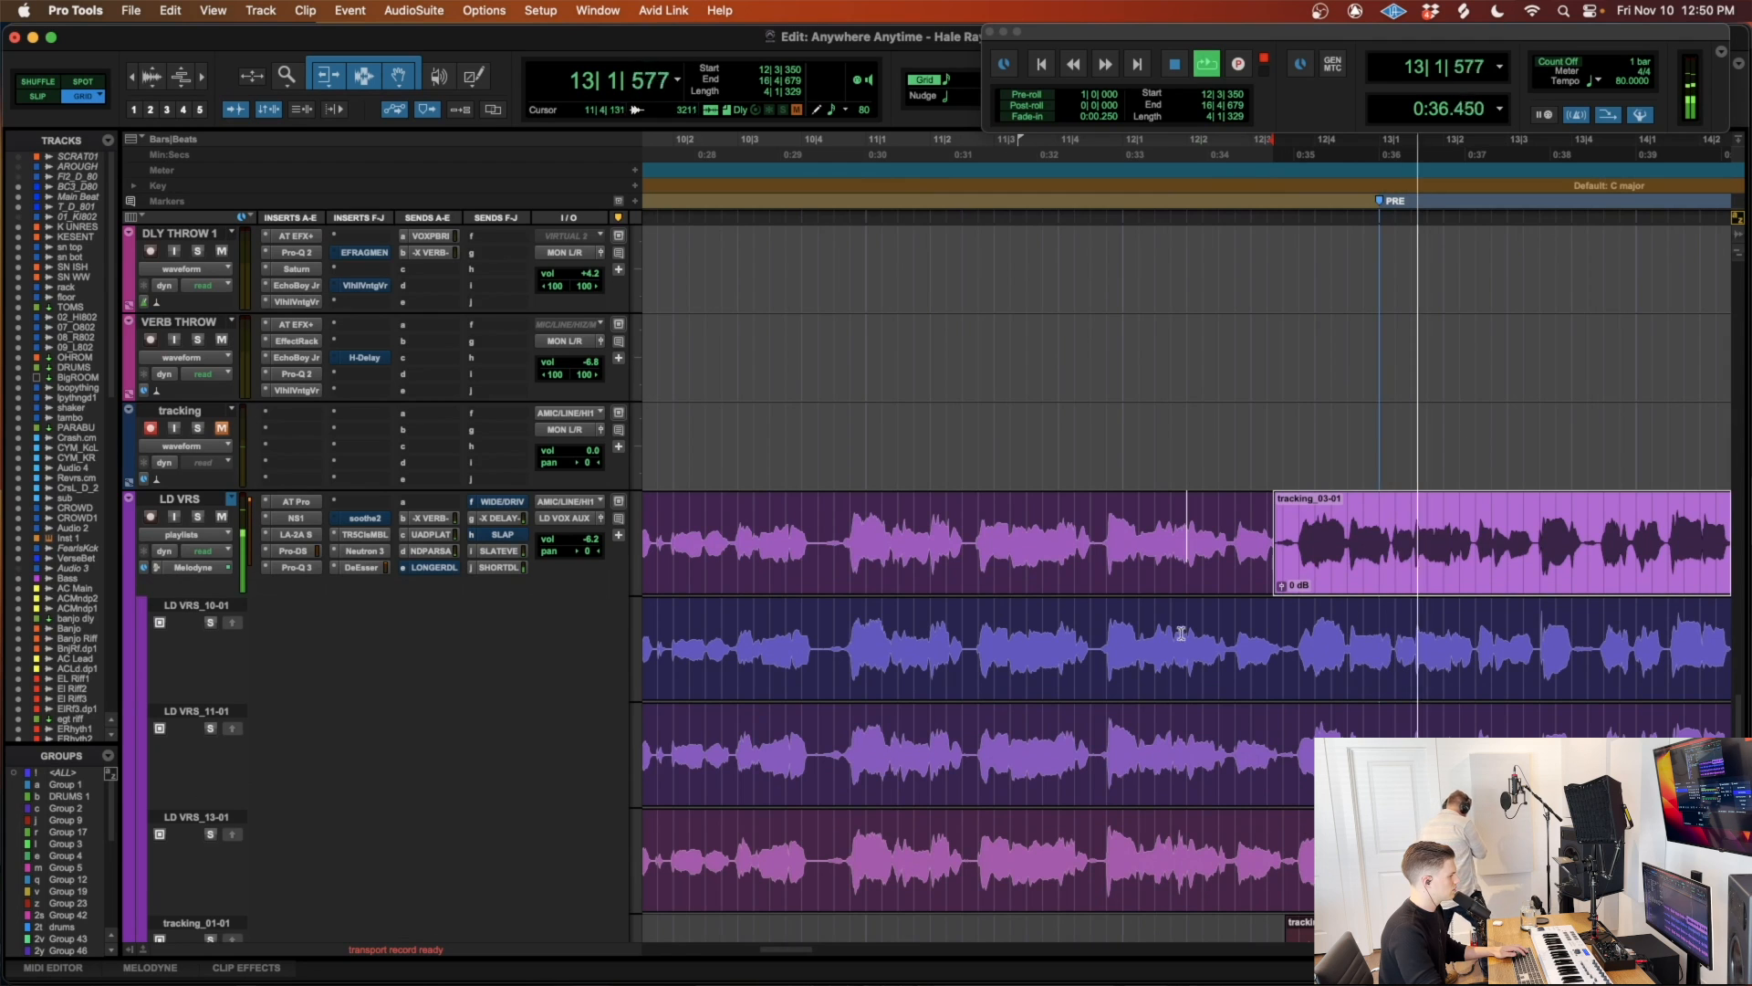
# Step: Crossfade the join between LD VRS_14-01 and tracking_03-01 at about 12|3|445, adjusting the fade bounds to the available audio
pyautogui.press('t')
pyautogui.hscroll(5, 1391, 578)
pyautogui.moveTo(832, 546)
pyautogui.mouseDown()
pyautogui.moveTo(881, 545)
pyautogui.moveTo(852, 585)
pyautogui.mouseUp()
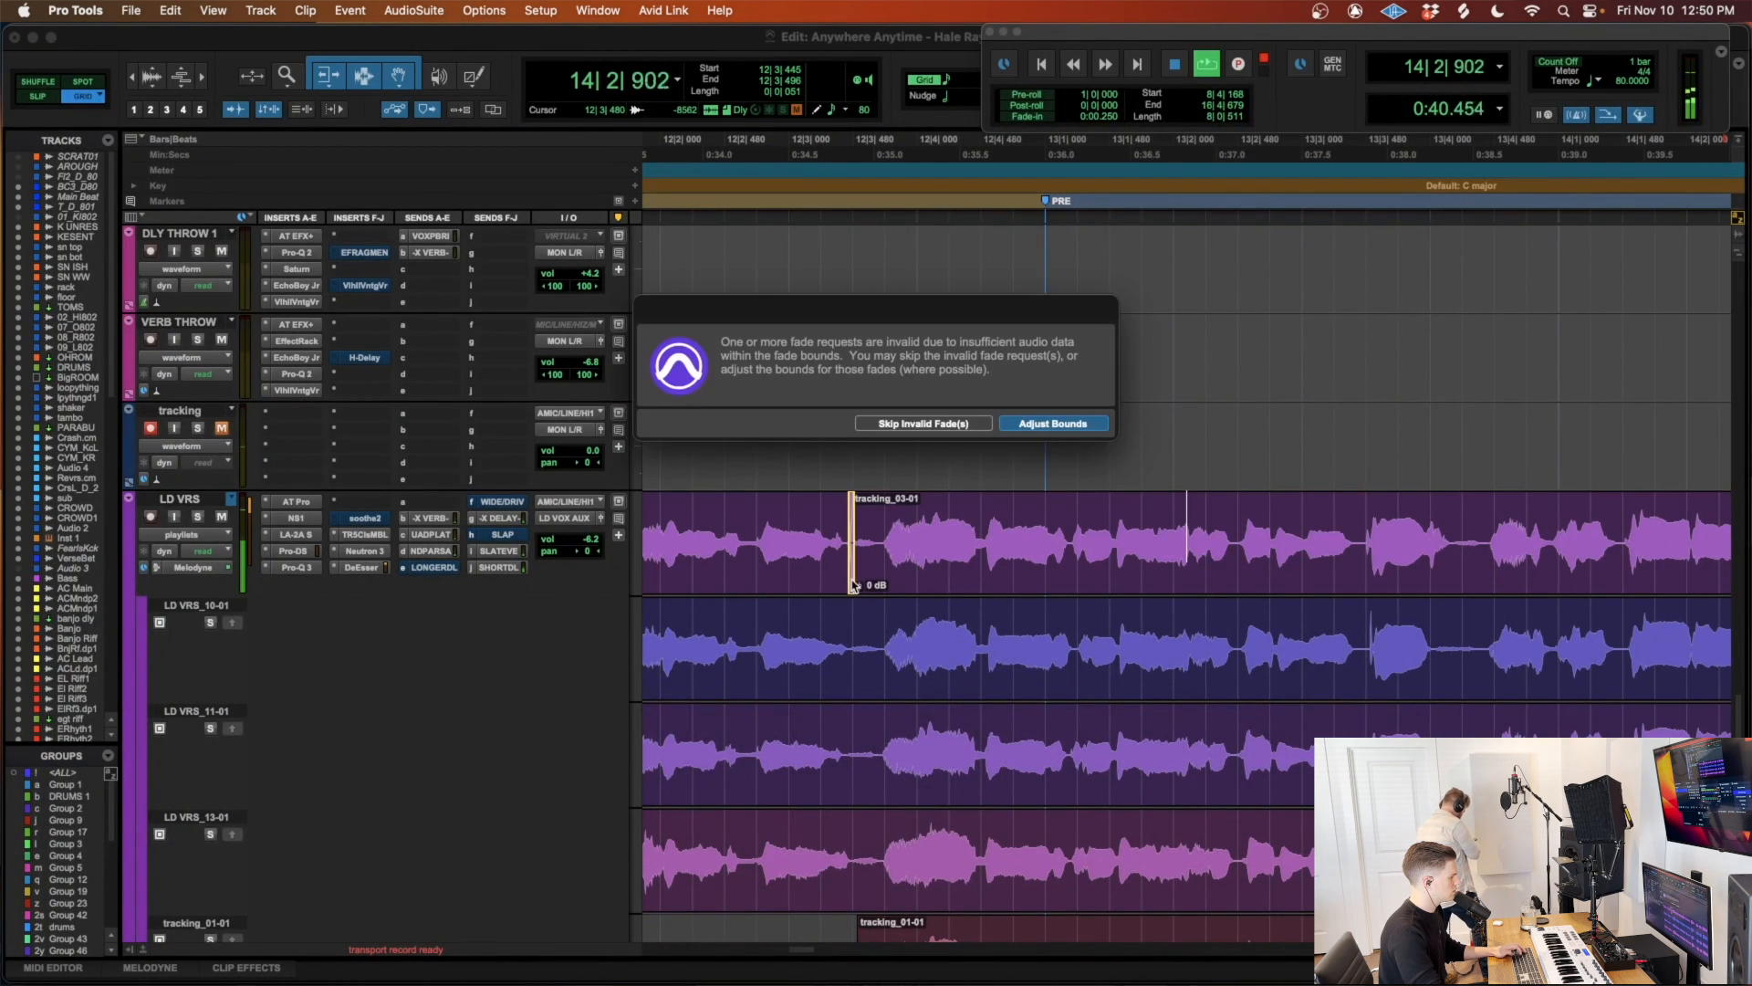
pyautogui.click(1052, 424)
# Step: Audition the pre-chorus phrase from 13|2|480 in the LD VRS_10-01 and LD VRS_11-01 playlists
pyautogui.press('r')
pyautogui.scroll(-6, 1114, 586)
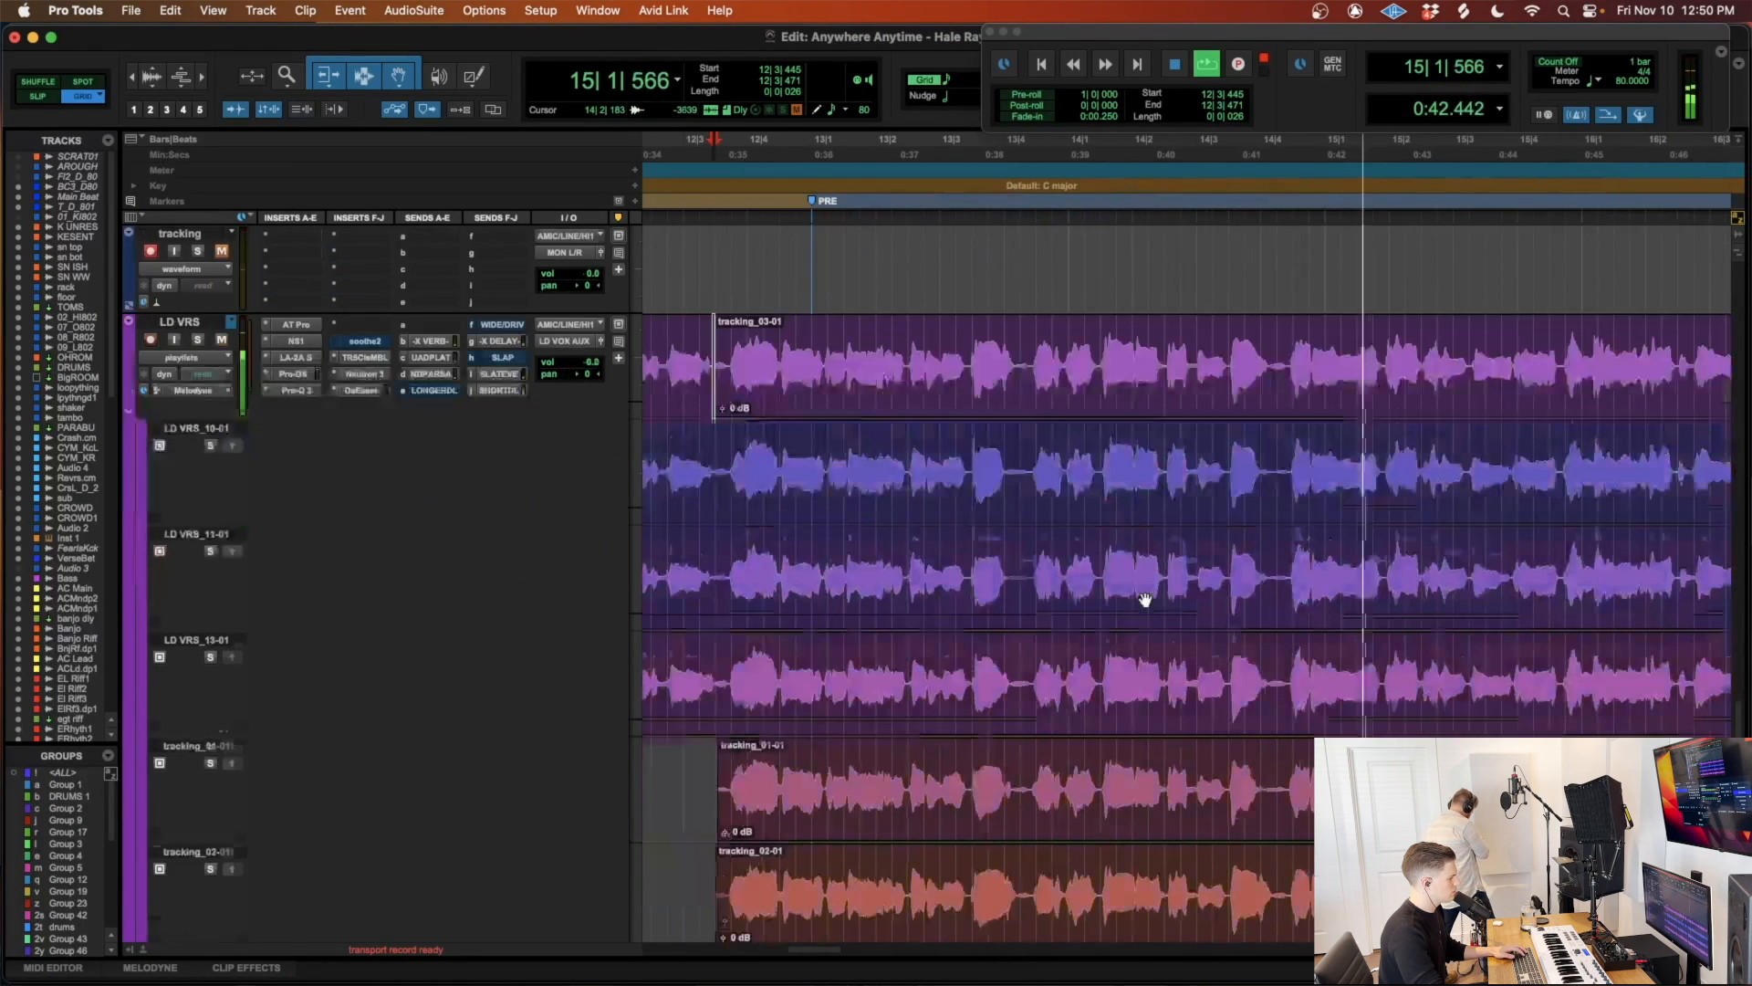
pyautogui.press('space')
pyautogui.click(907, 442)
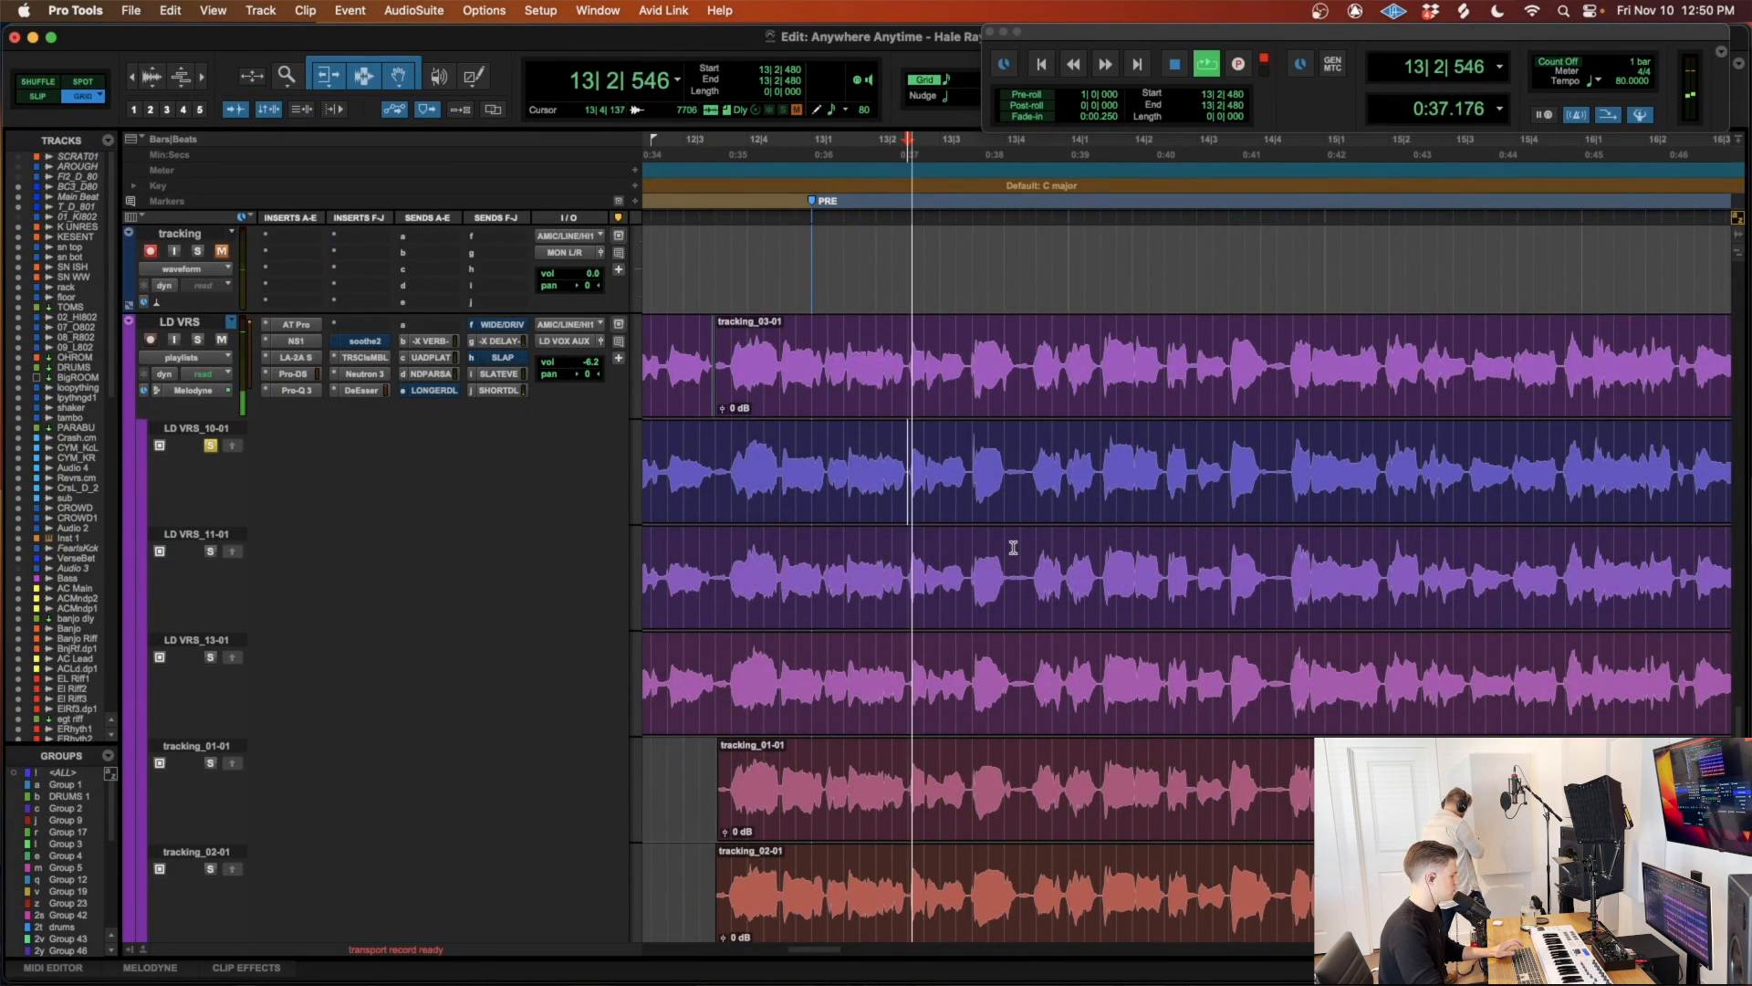
pyautogui.press('space')
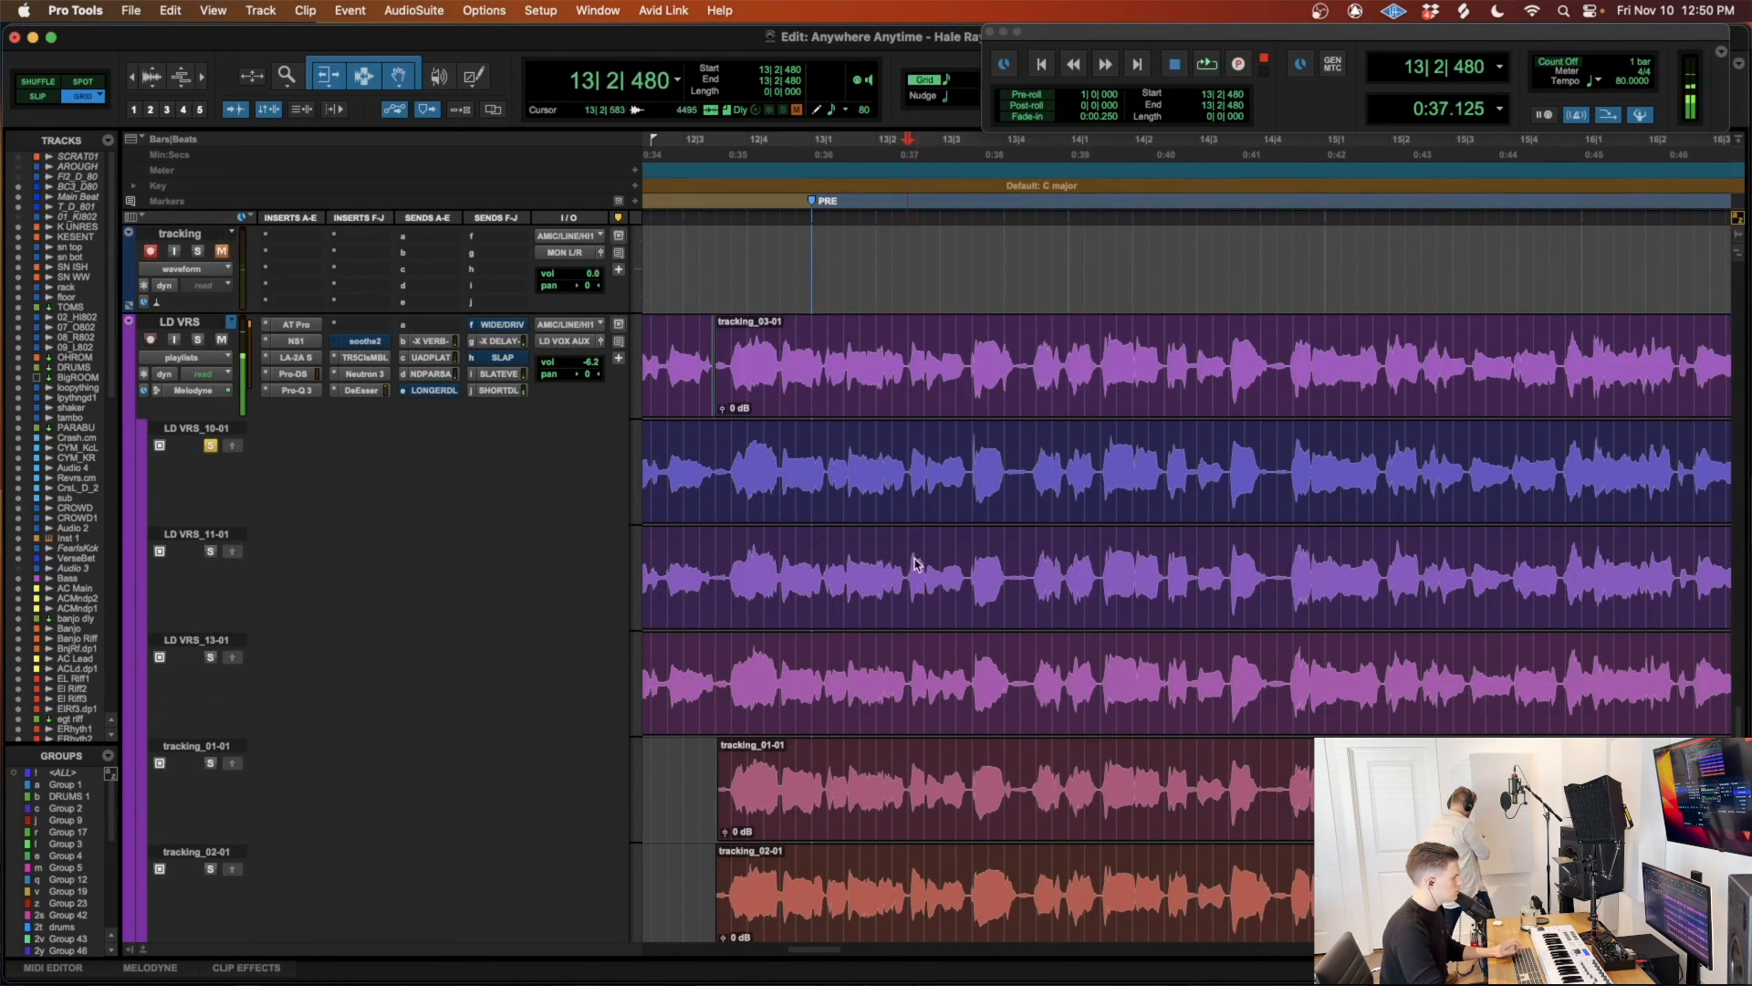
pyautogui.press('space')
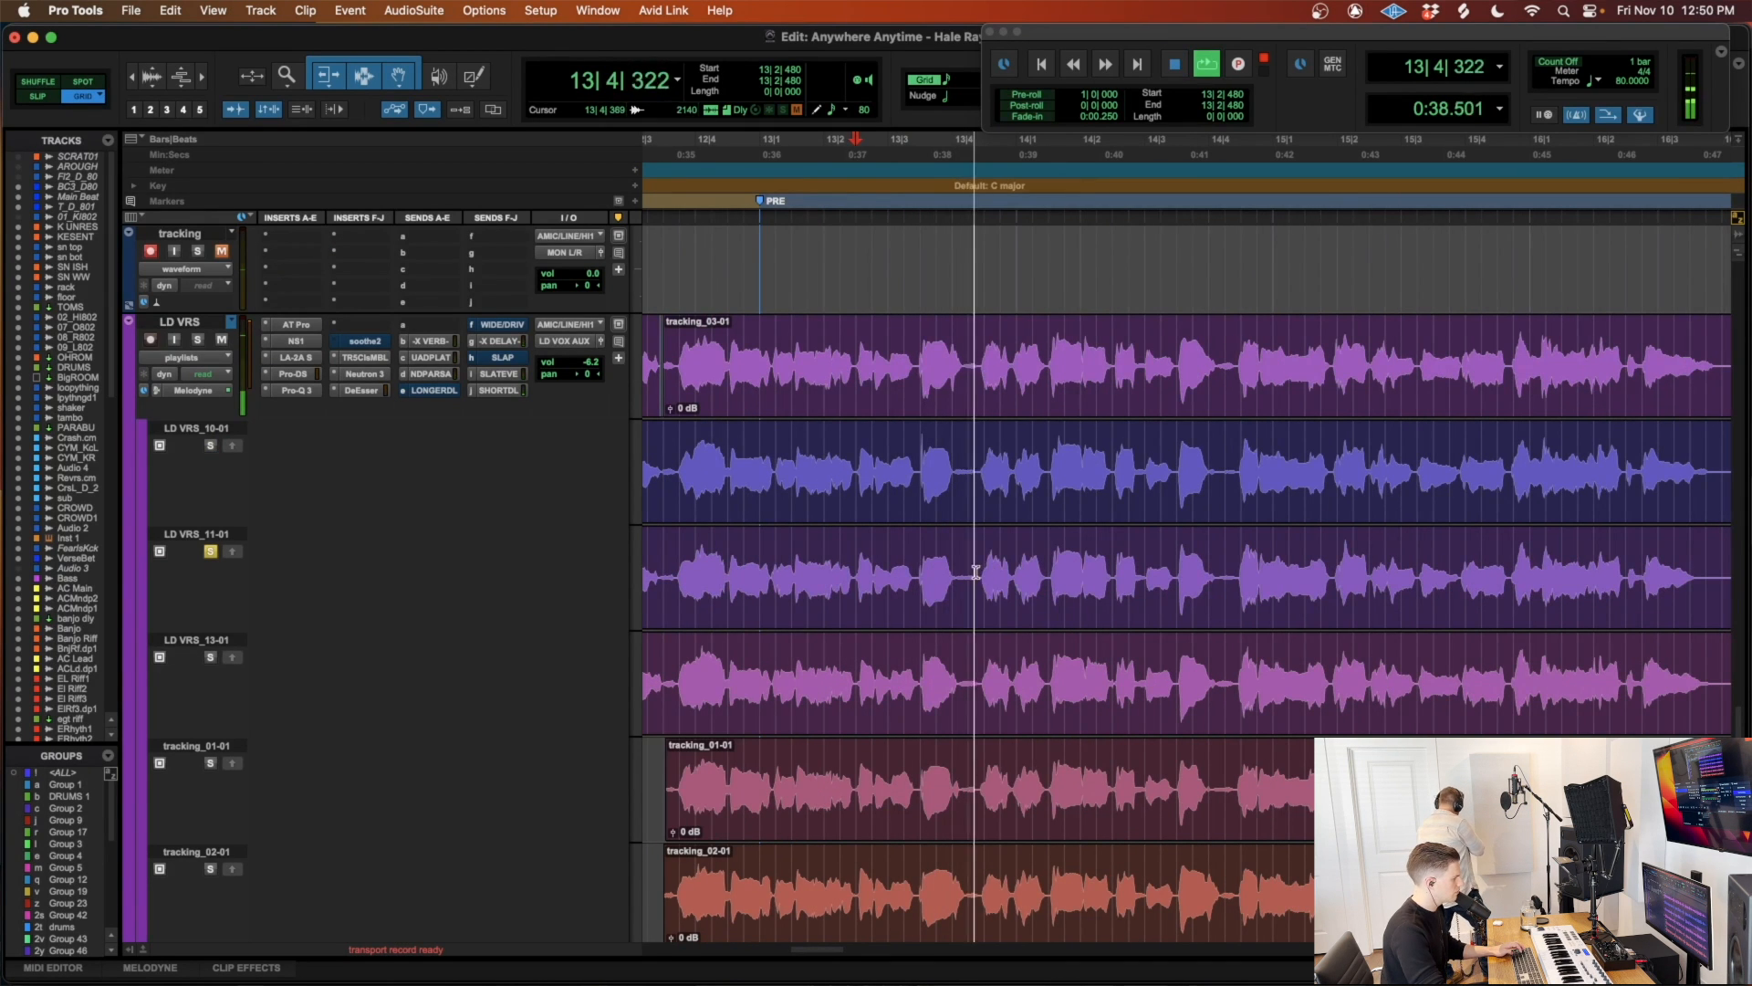
pyautogui.hscroll(2, 1155, 584)
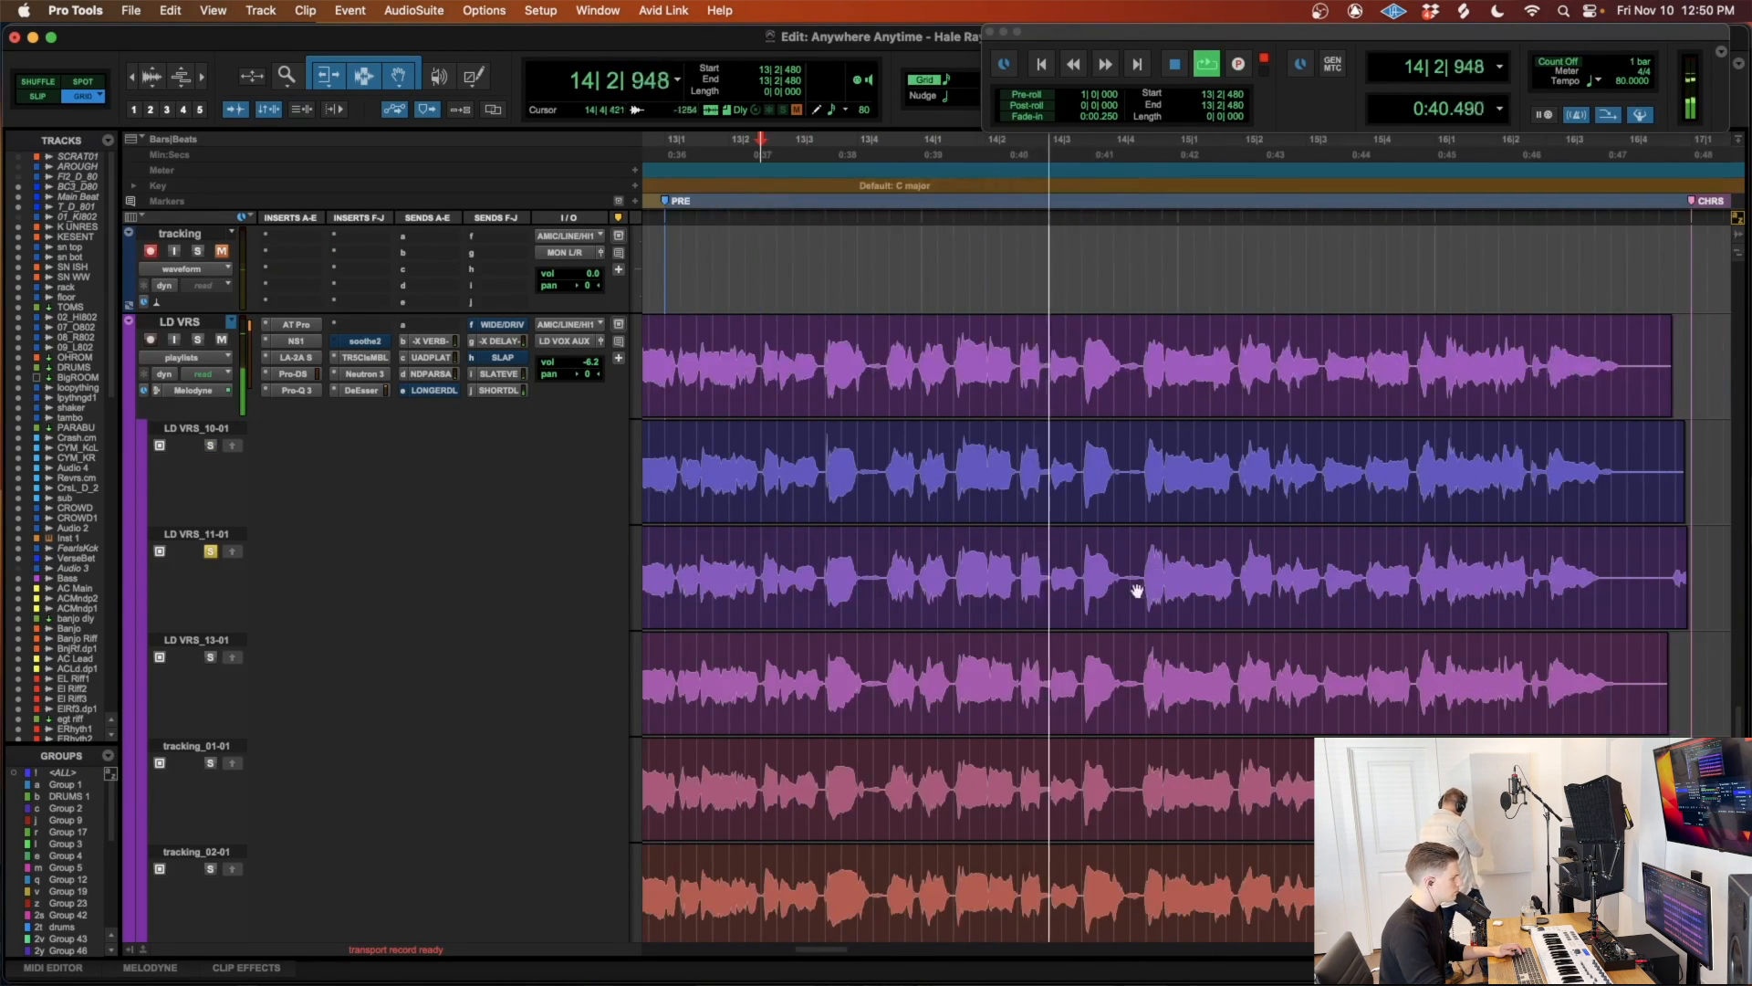
# Step: Audition the LD VRS_13-01 playlist from 13|2|720 for comparison
pyautogui.hscroll(-3, 1132, 592)
pyautogui.press('space')
pyautogui.click(917, 659)
pyautogui.press('space')
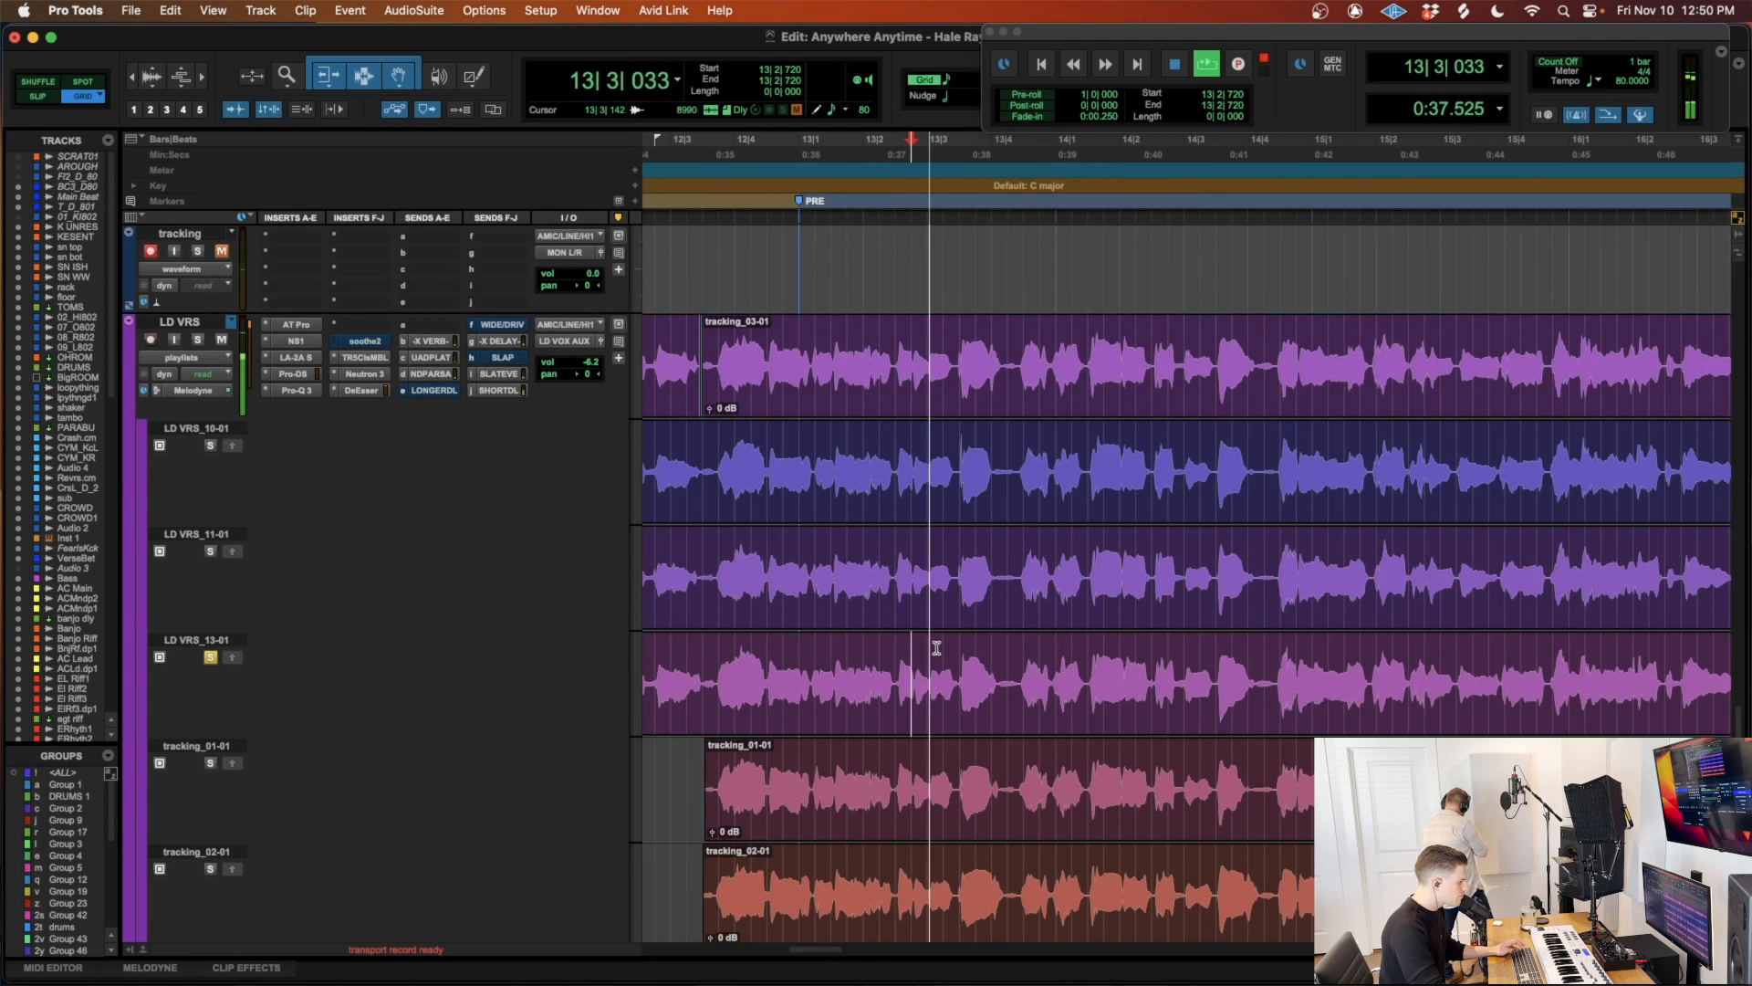
# Step: Audition the same pre-chorus phrase in the tracking_01-01 playlist, playing it from 13|2|240
pyautogui.press('t')
pyautogui.scroll(-1, 971, 685)
pyautogui.press('space')
pyautogui.click(1148, 630)
pyautogui.press('space')
pyautogui.press('space')
pyautogui.click(1135, 682)
pyautogui.press('space')
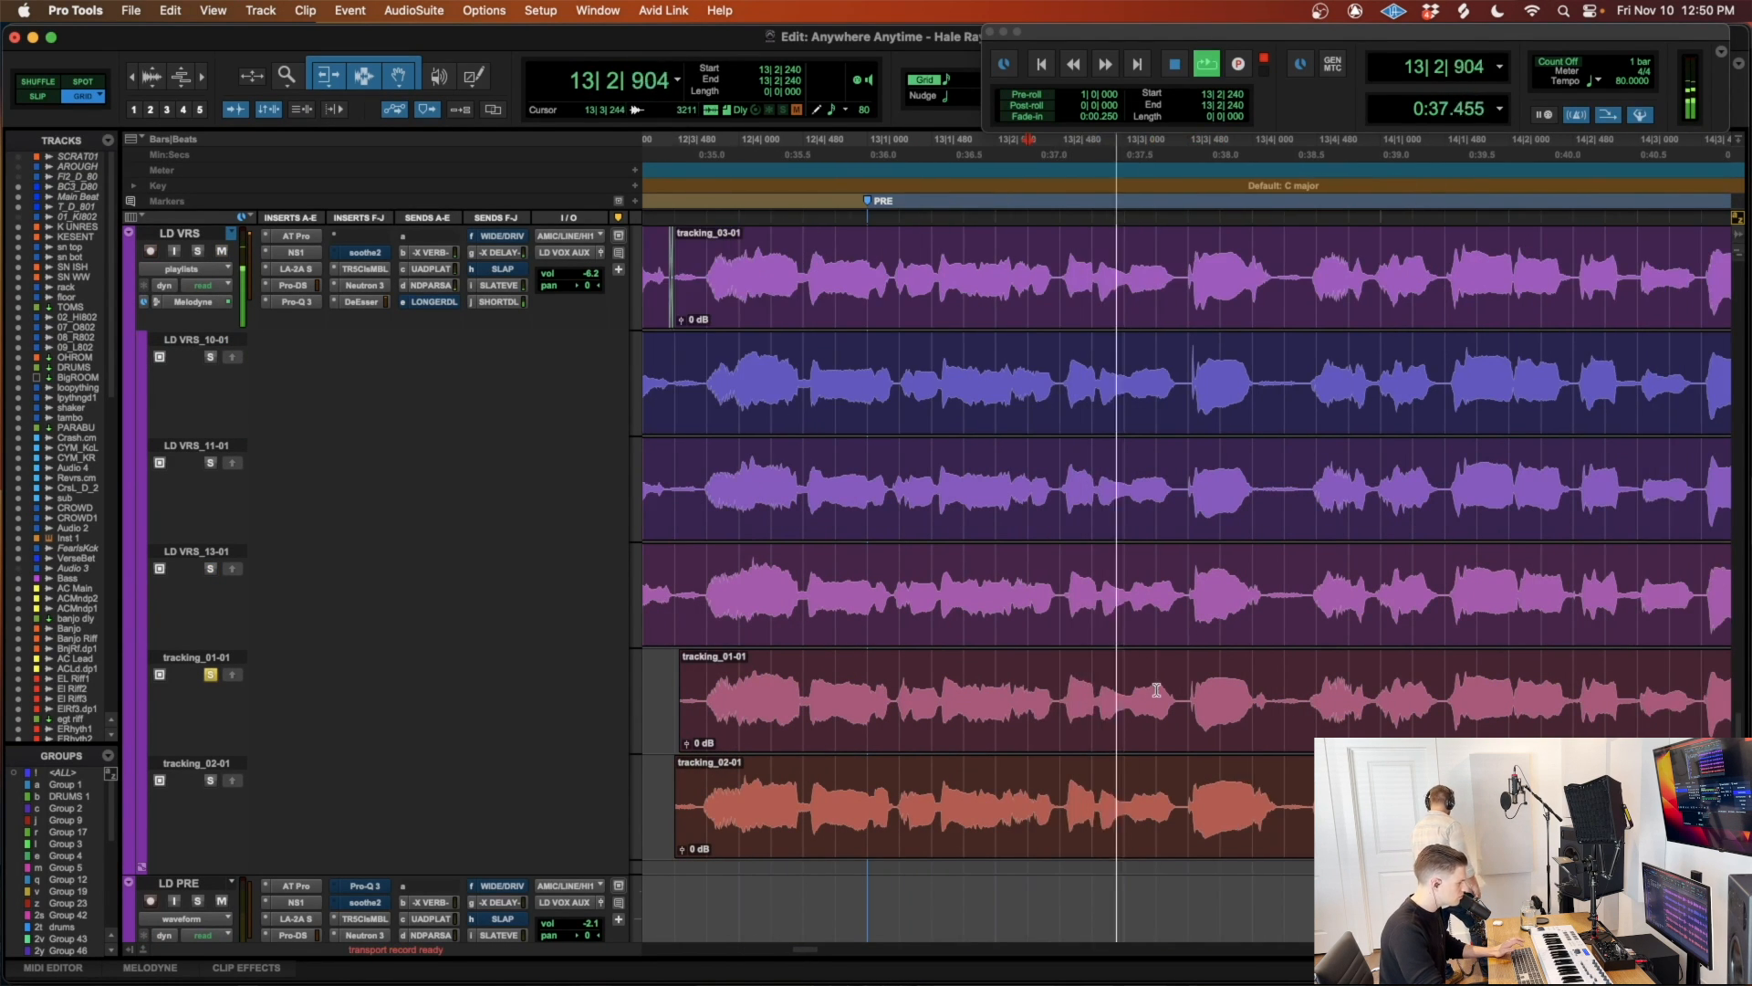
# Step: Separate the tracking_01-01 phrase from 13|2|480 to 13|4|397, copy it to the main LD VRS playlist, and turn off that lane's solo
pyautogui.moveTo(1159, 702); pyautogui.dragTo(913, 705)
pyautogui.press('super+e')
pyautogui.click(234, 675)
pyautogui.click(210, 675)
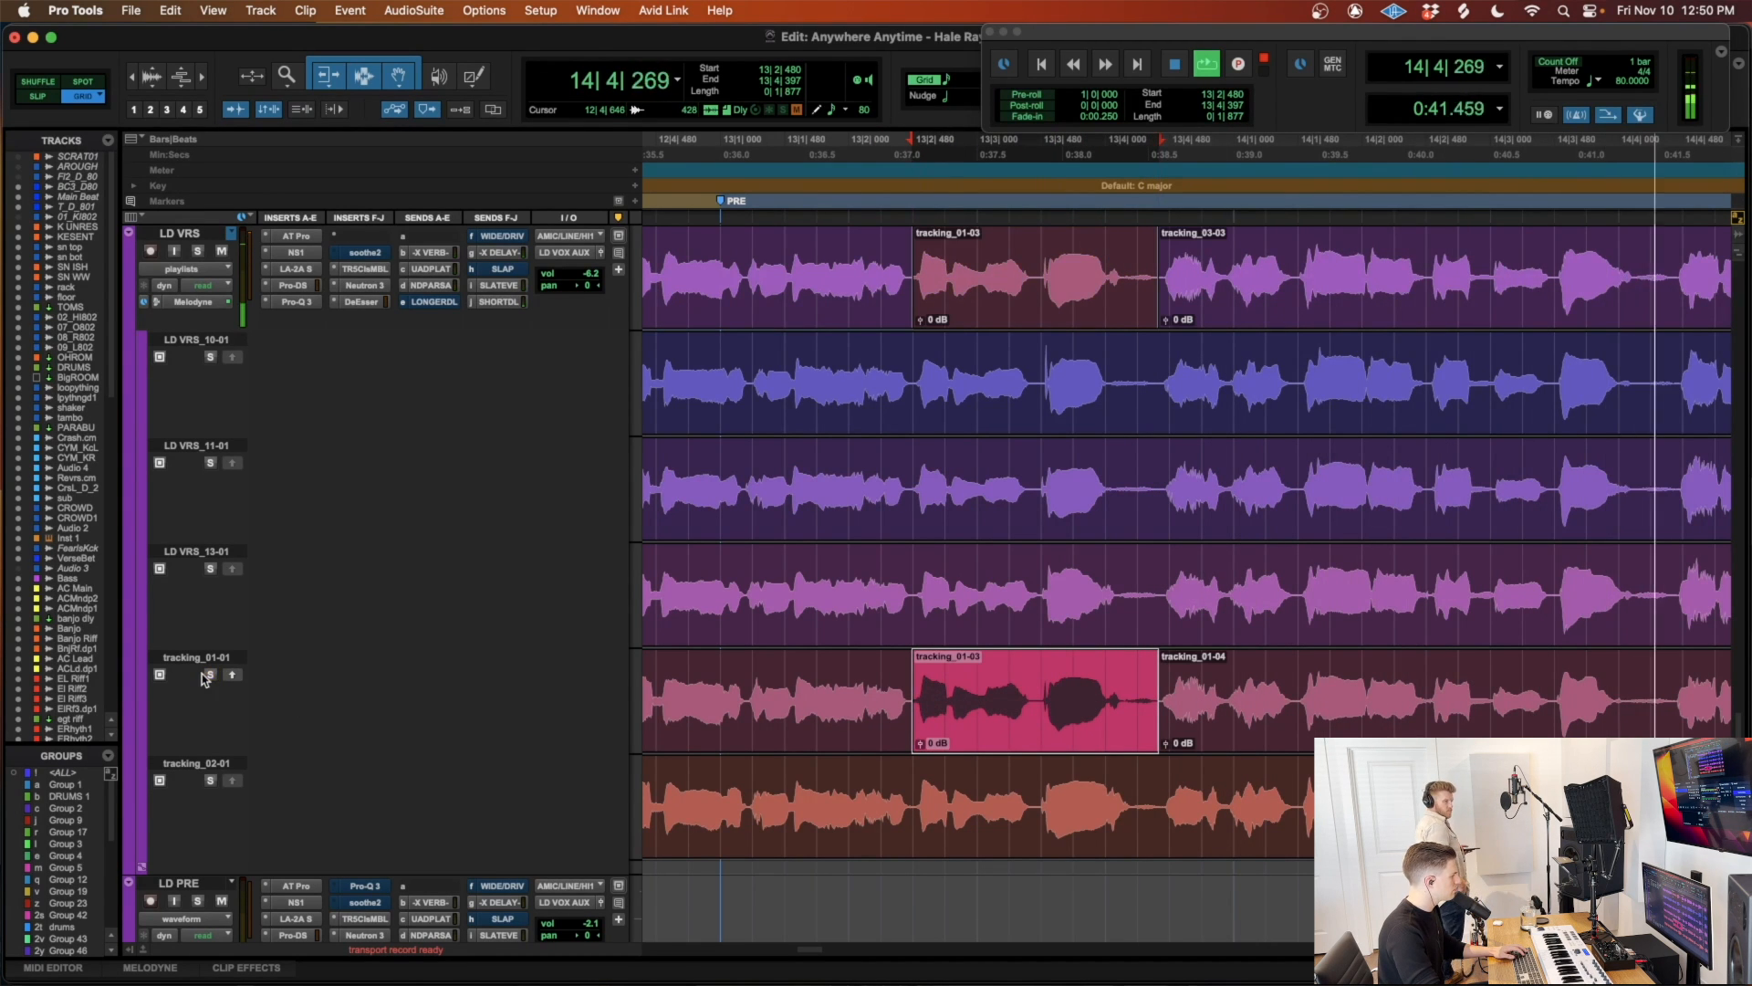
# Step: Play the main LD VRS comp from 14|1|480 to check the pre-chorus following the inserted phrase
pyautogui.press('r')
pyautogui.press('space')
pyautogui.click(1240, 686)
pyautogui.press('space')
pyautogui.hscroll(1, 1526, 637)
pyautogui.scroll(2, 1519, 629)
pyautogui.hscroll(3, 1520, 630)
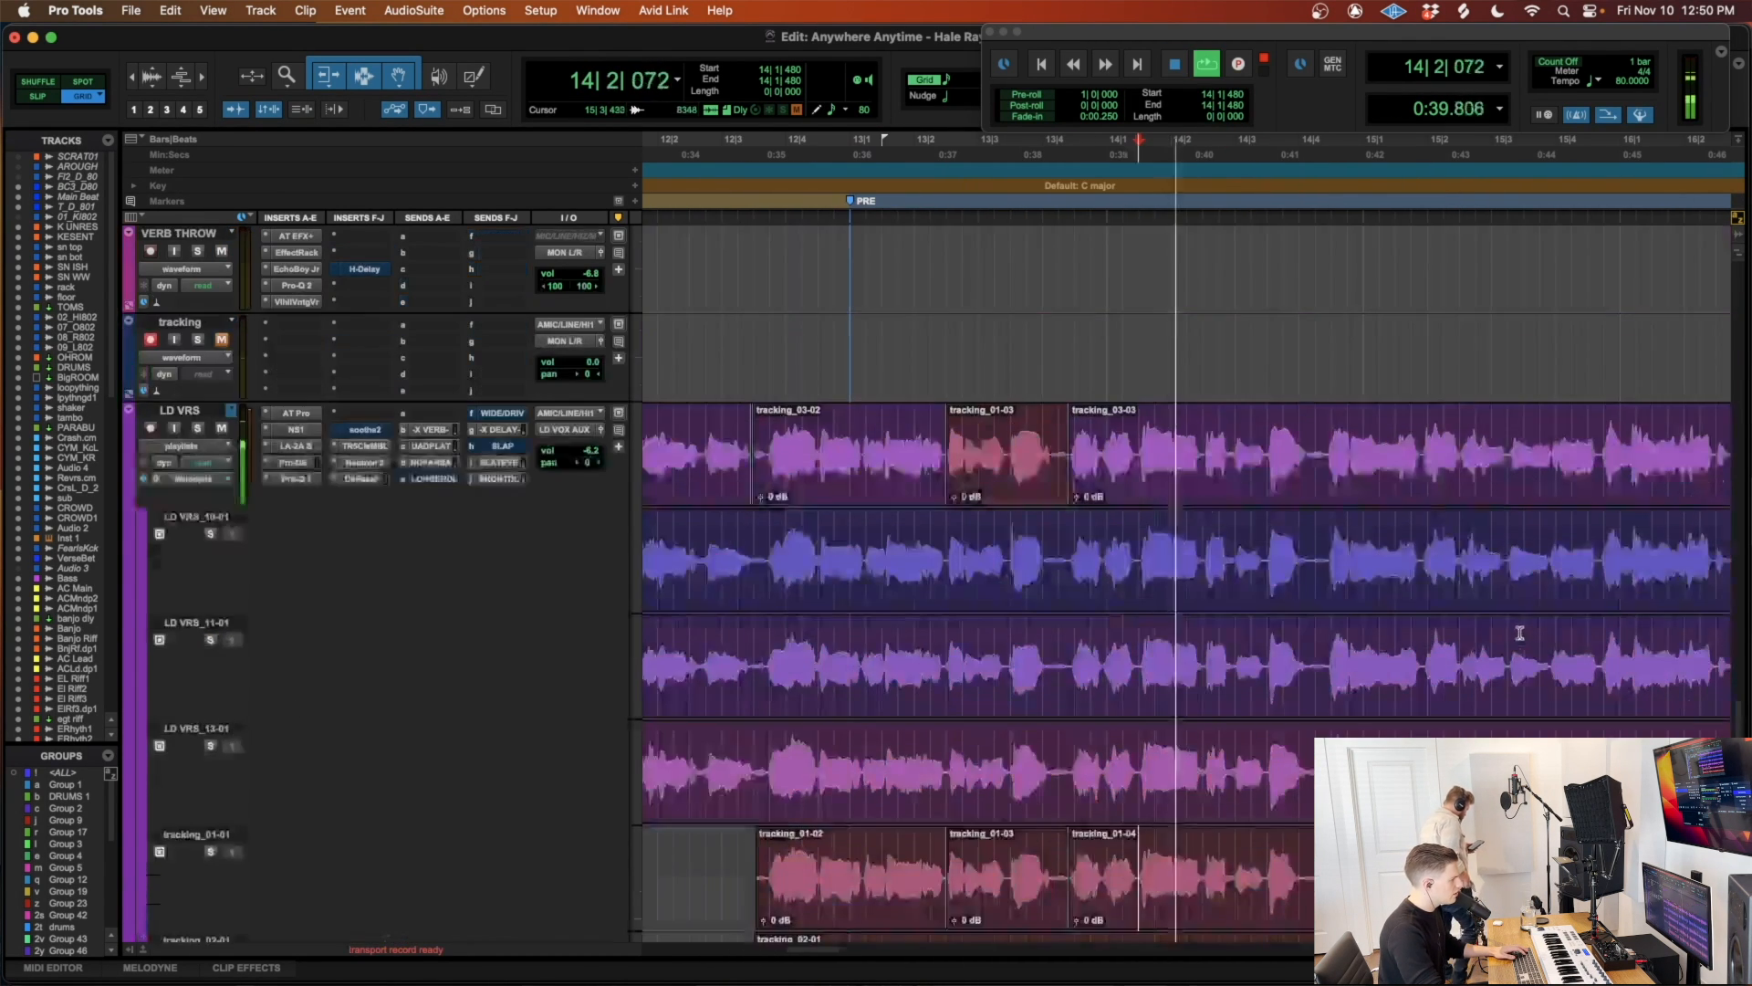
pyautogui.scroll(-5, 1164, 485)
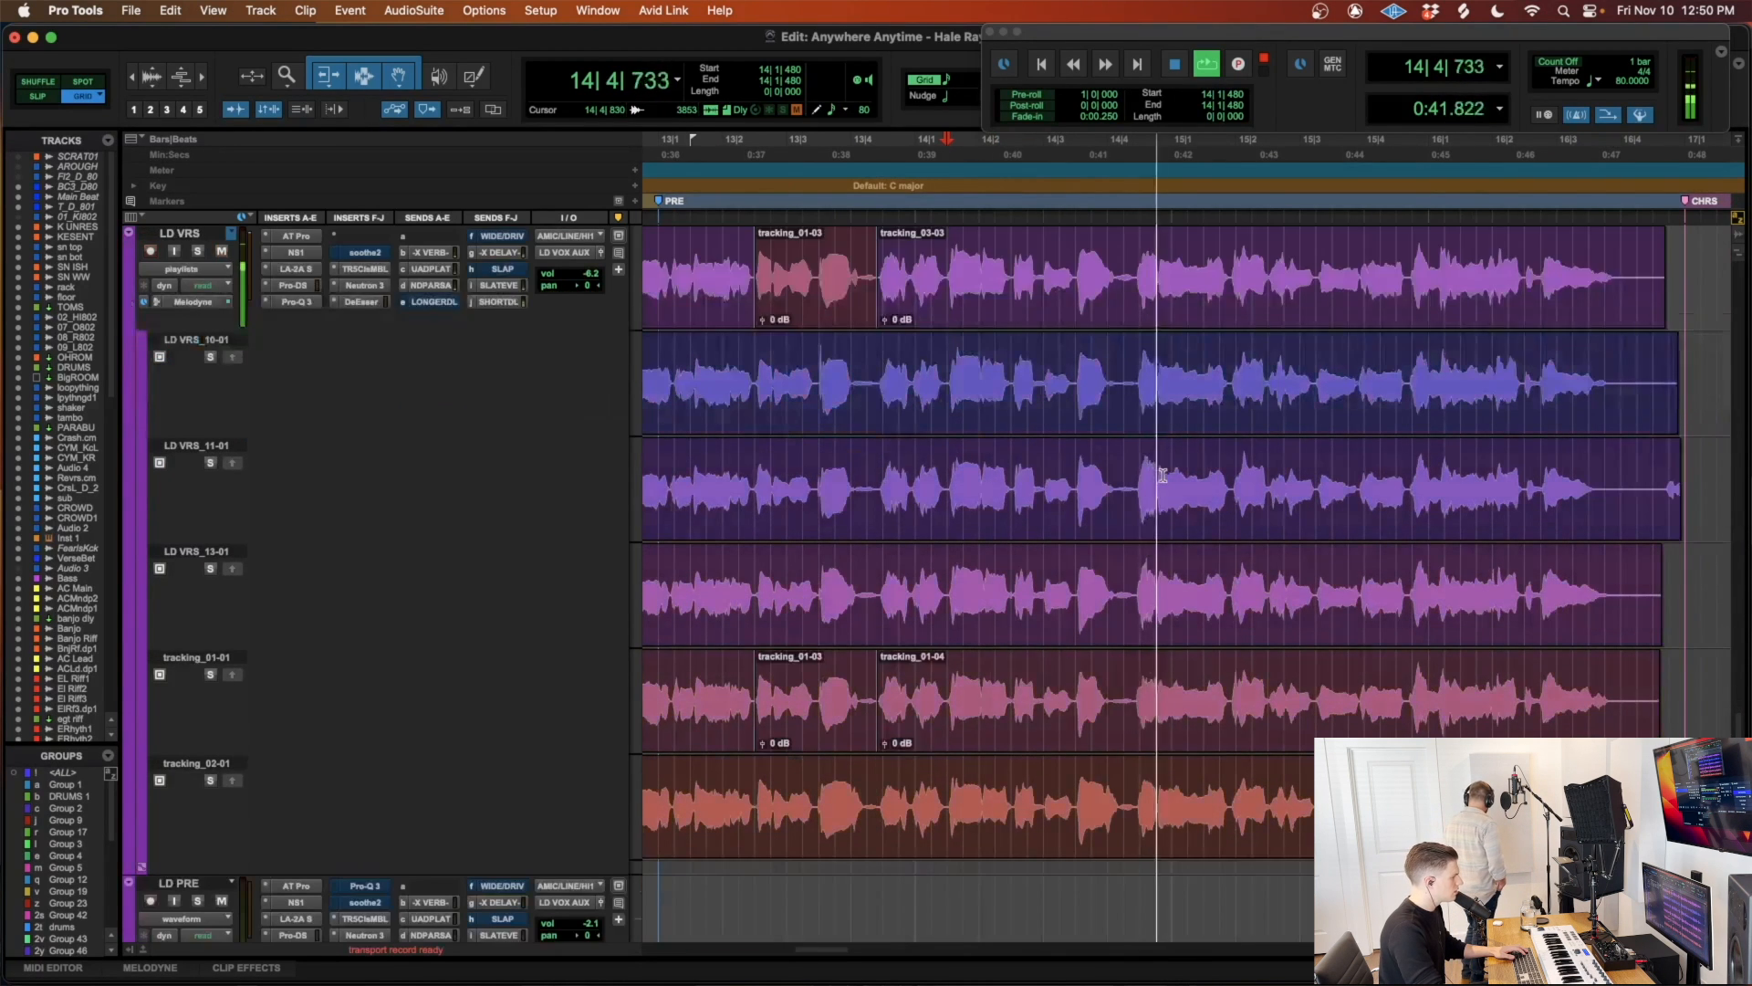
# Step: Audition the LD VRS_13-01 playlist from 14|2|480
pyautogui.press('space')
pyautogui.press('space')
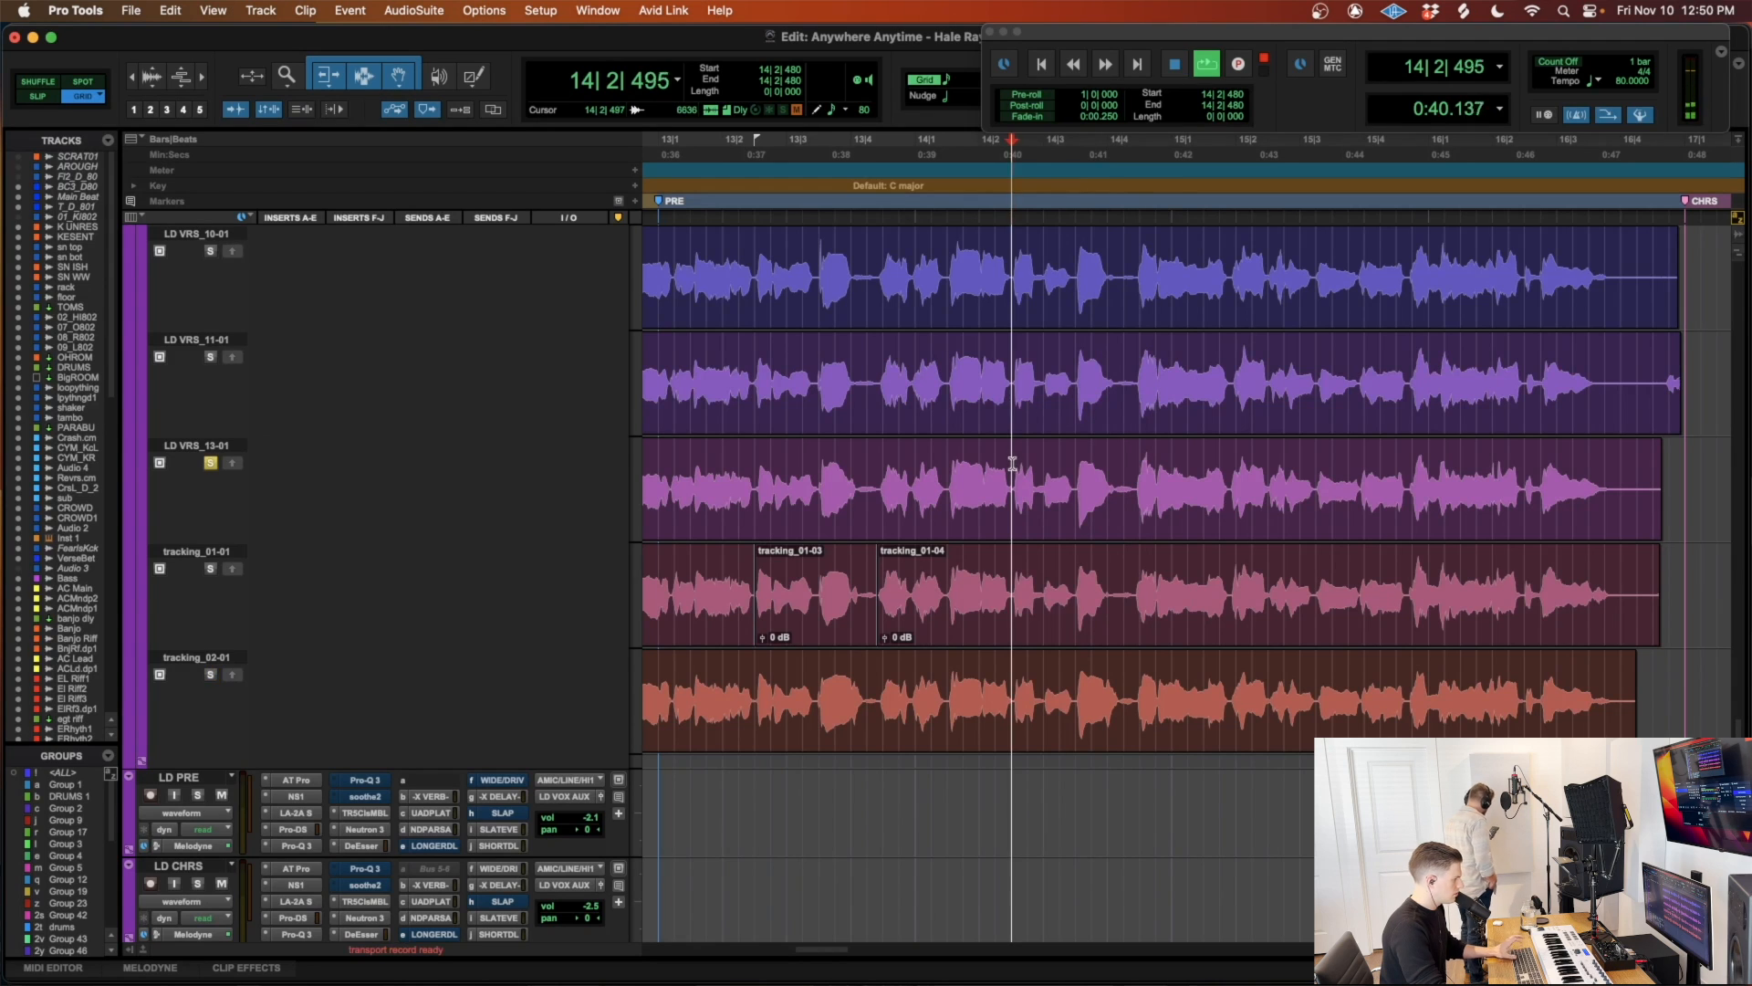
pyautogui.scroll(3, 1095, 476)
pyautogui.press('space')
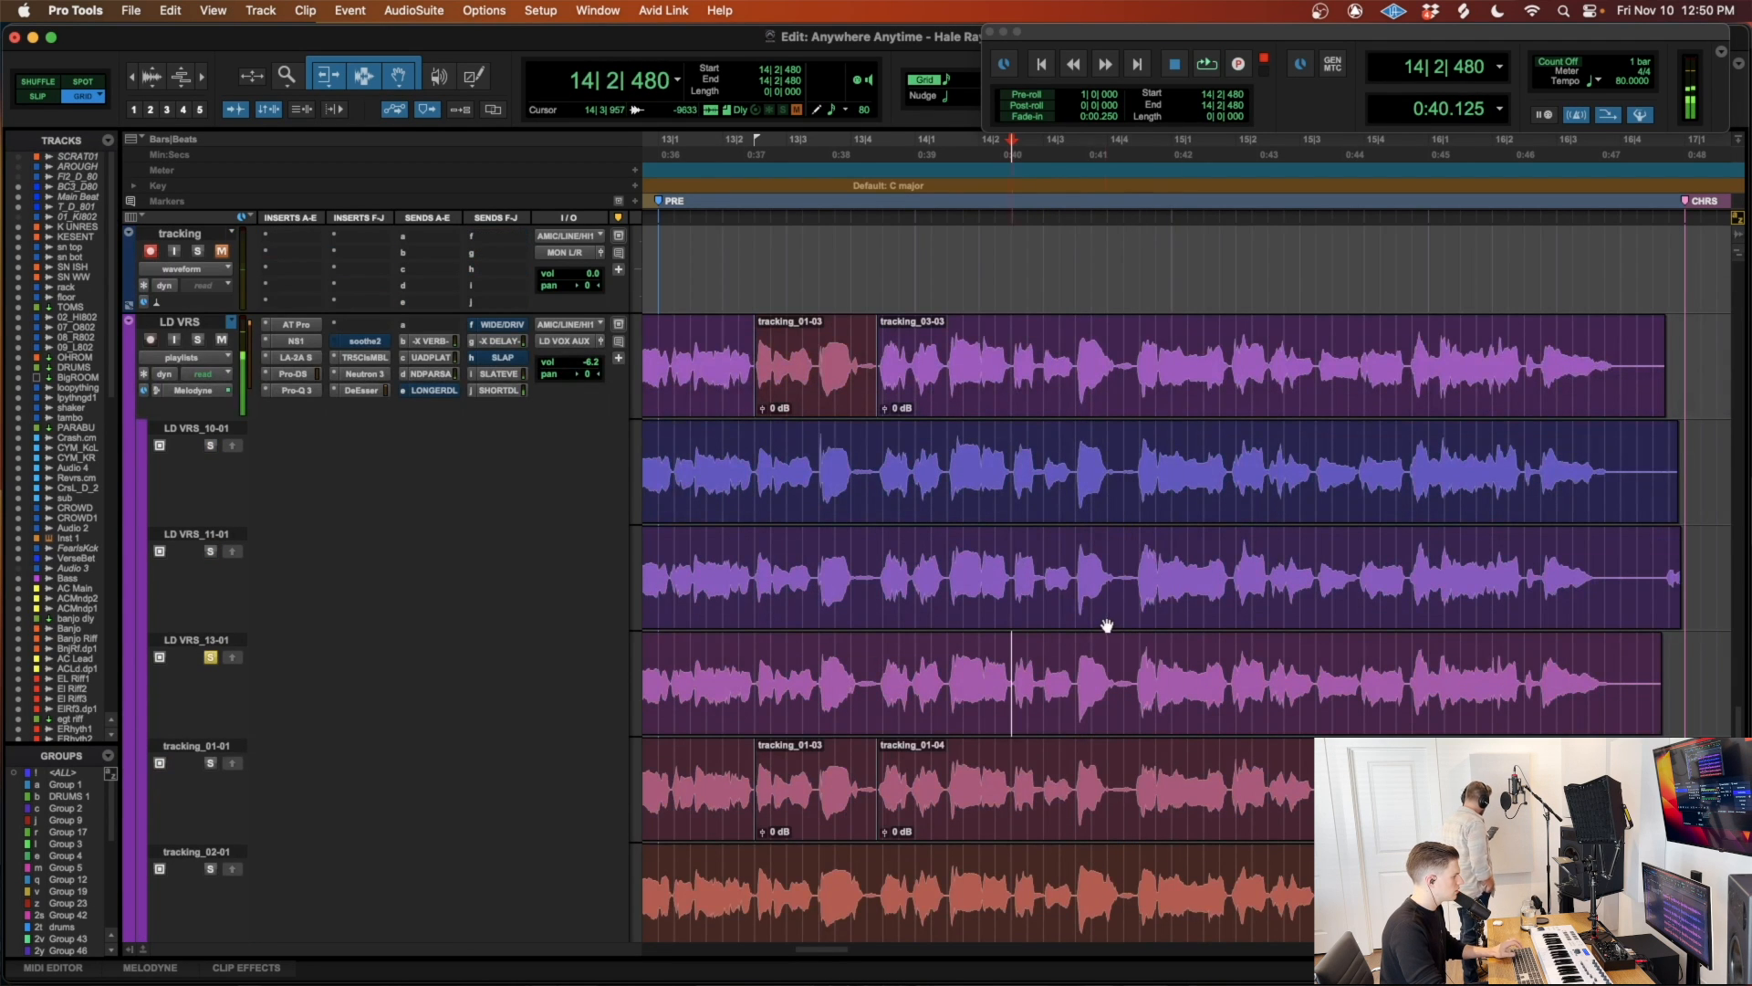
# Step: Play the comped LD VRS pre-chorus from 12|3|480 and continue checking it from 13|4|240
pyautogui.press('r')
pyautogui.click(909, 397)
pyautogui.press('t')
pyautogui.press('t')
pyautogui.press('r')
pyautogui.click(1188, 448)
pyautogui.press('r')
pyautogui.press('space')
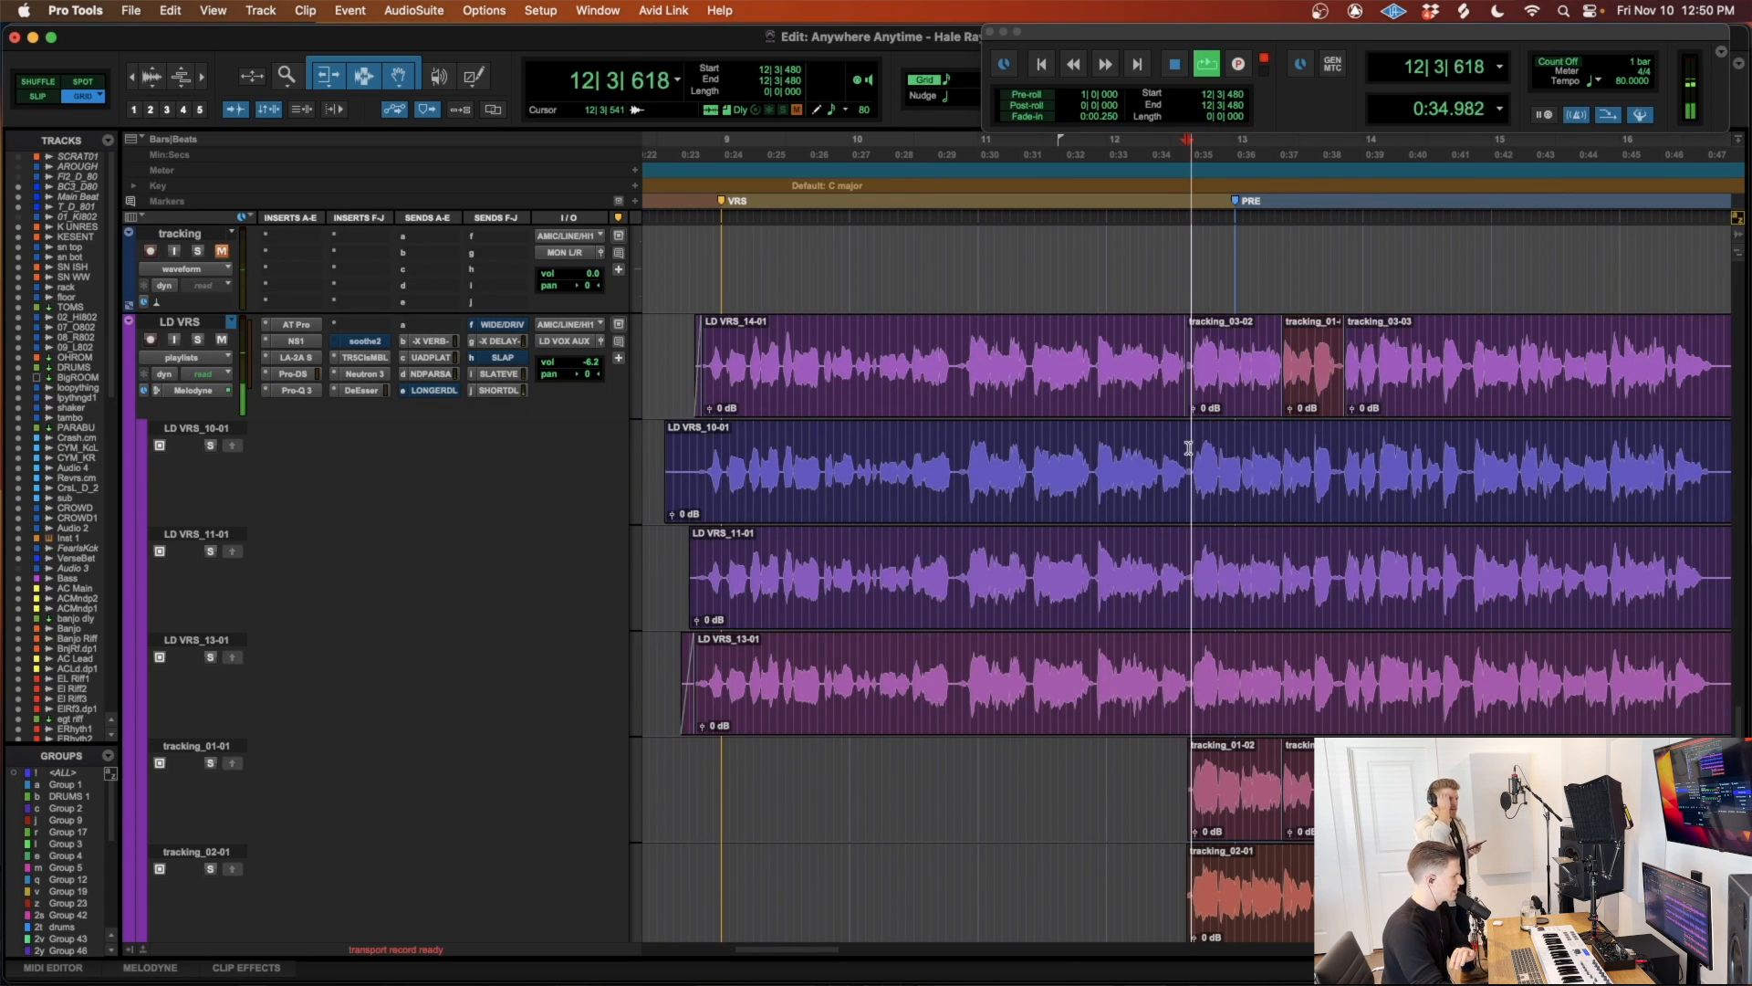
pyautogui.click(1244, 454)
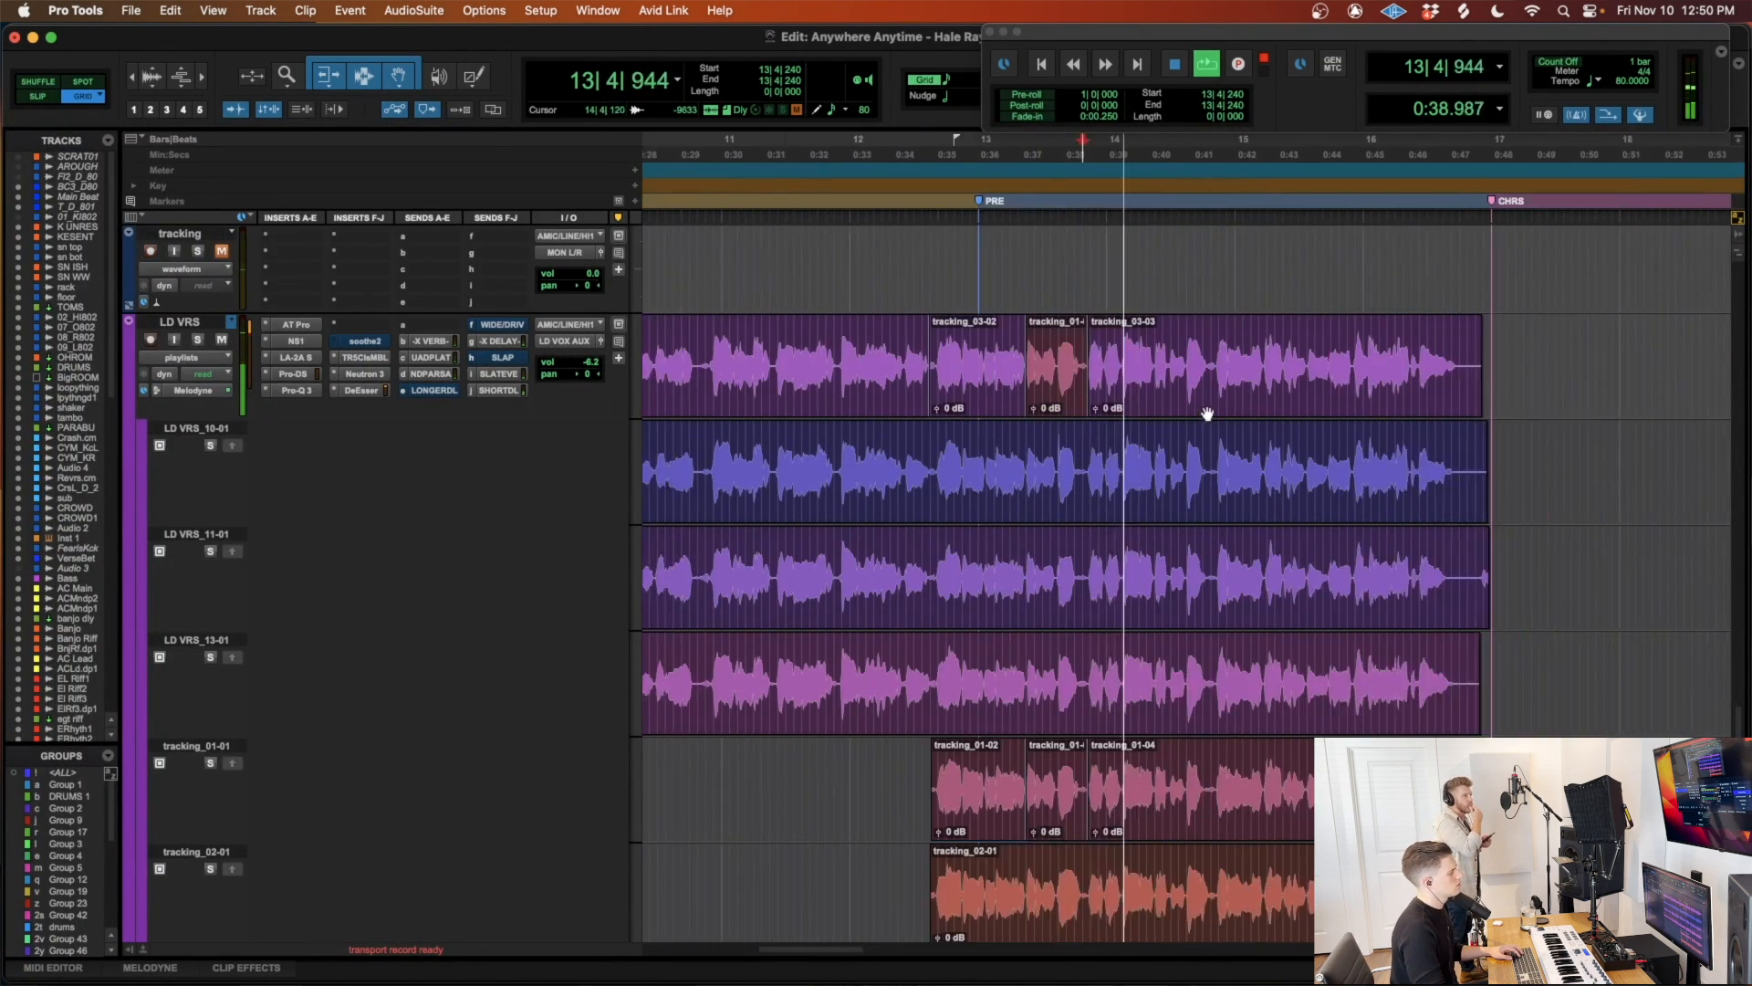
# Step: Trim the end of the tracking_03-03 clip with a short fade-out and check the ending from 15|4|240
pyautogui.click(1397, 336)
pyautogui.press('s')
pyautogui.moveTo(1393, 326); pyautogui.dragTo(1388, 326)
pyautogui.click(1275, 333)
pyautogui.press('r')
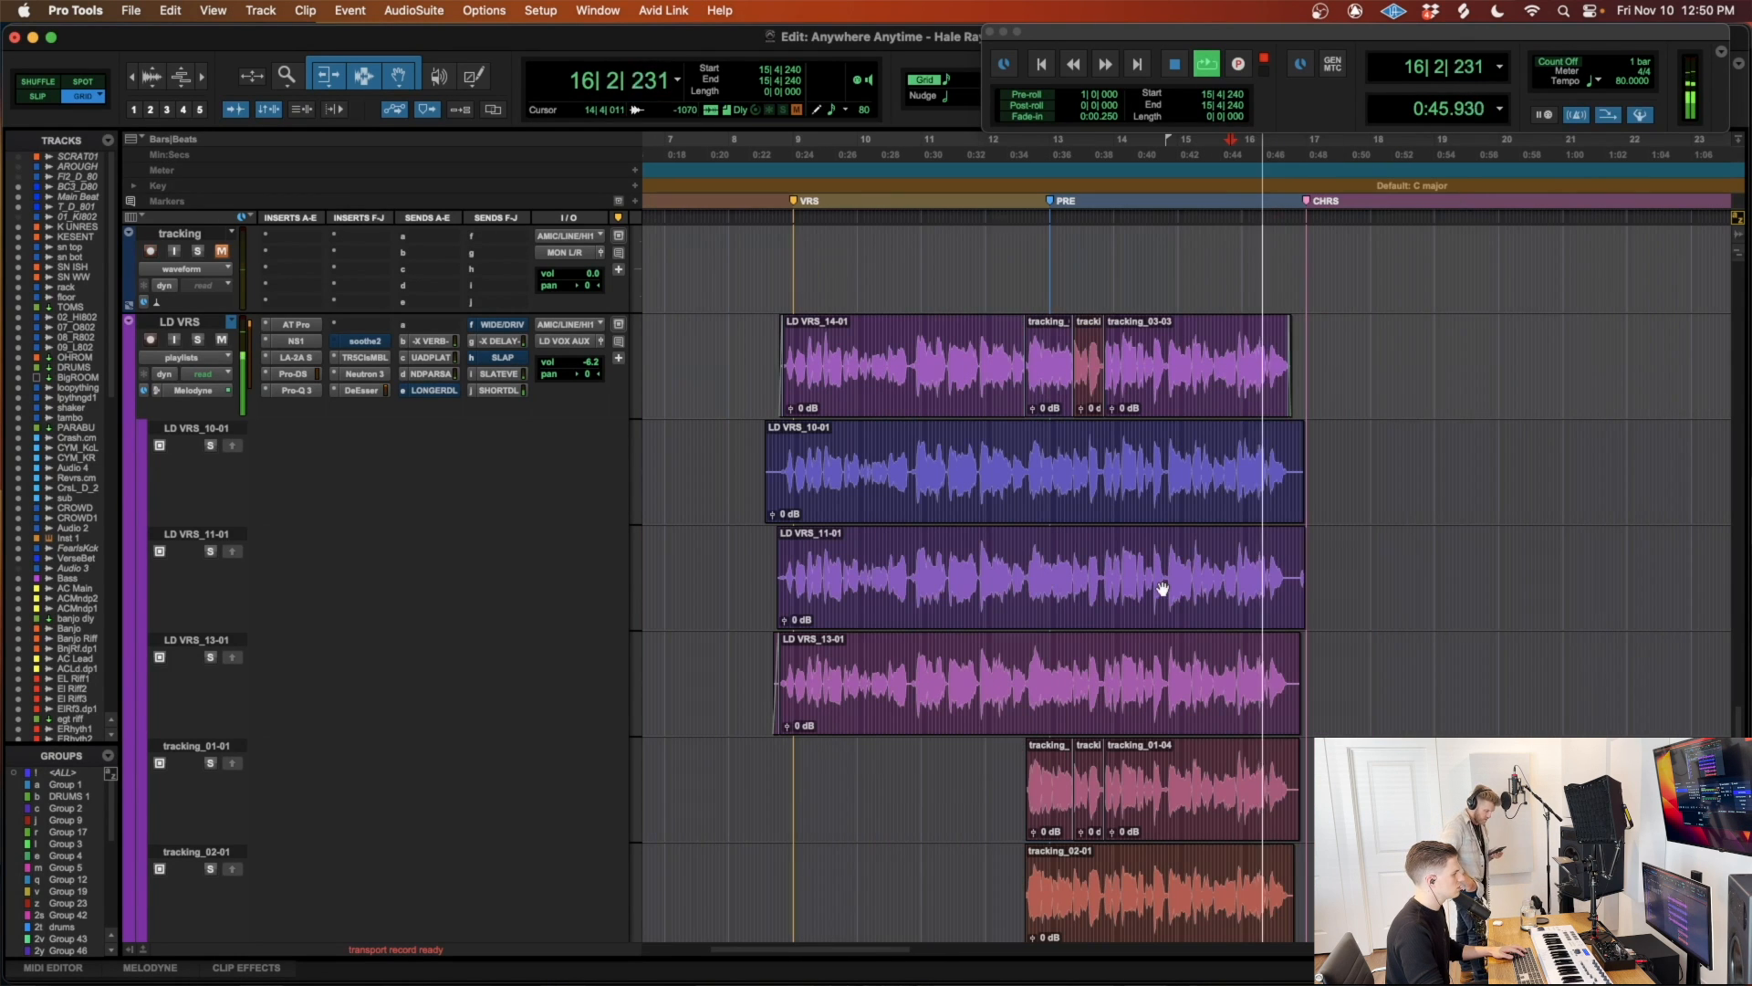
pyautogui.press('space')
pyautogui.click(186, 358)
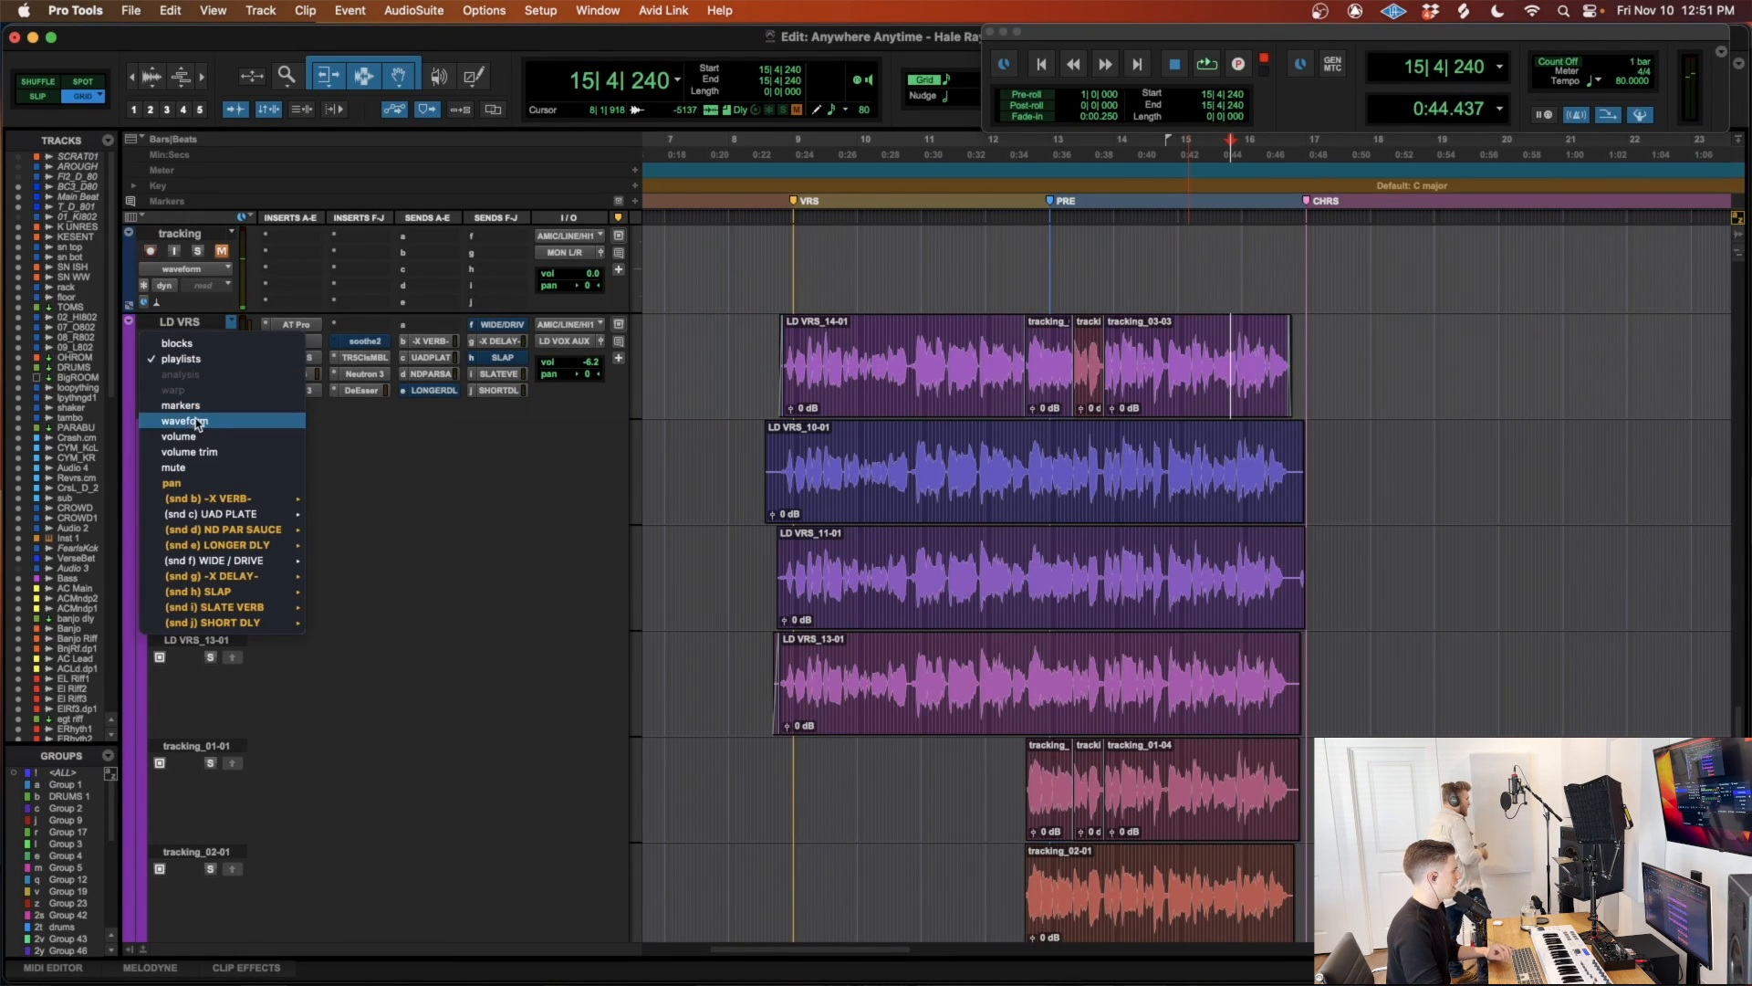
pyautogui.click(1139, 420)
pyautogui.click(1086, 461)
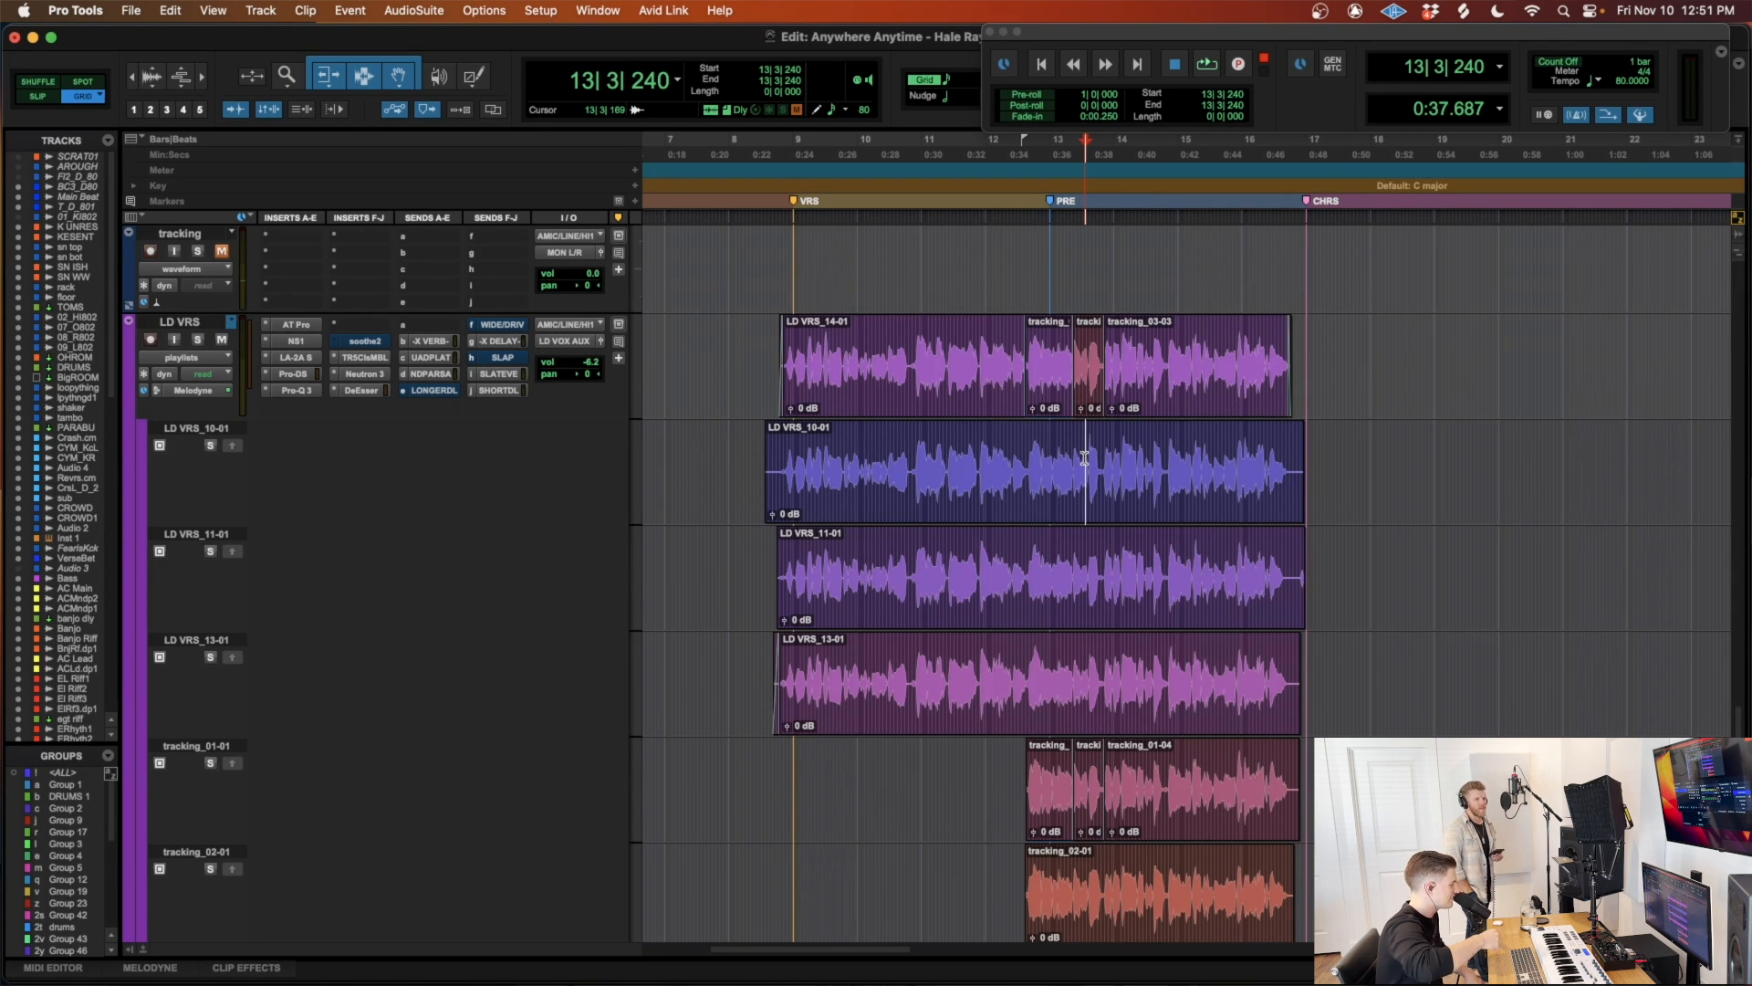
# Step: Look over the drum, bass and guitar tracks around the pre-chorus, selecting the AC MAIN_02-03 clip on AC Main.dup2
pyautogui.scroll(-15, 1084, 458)
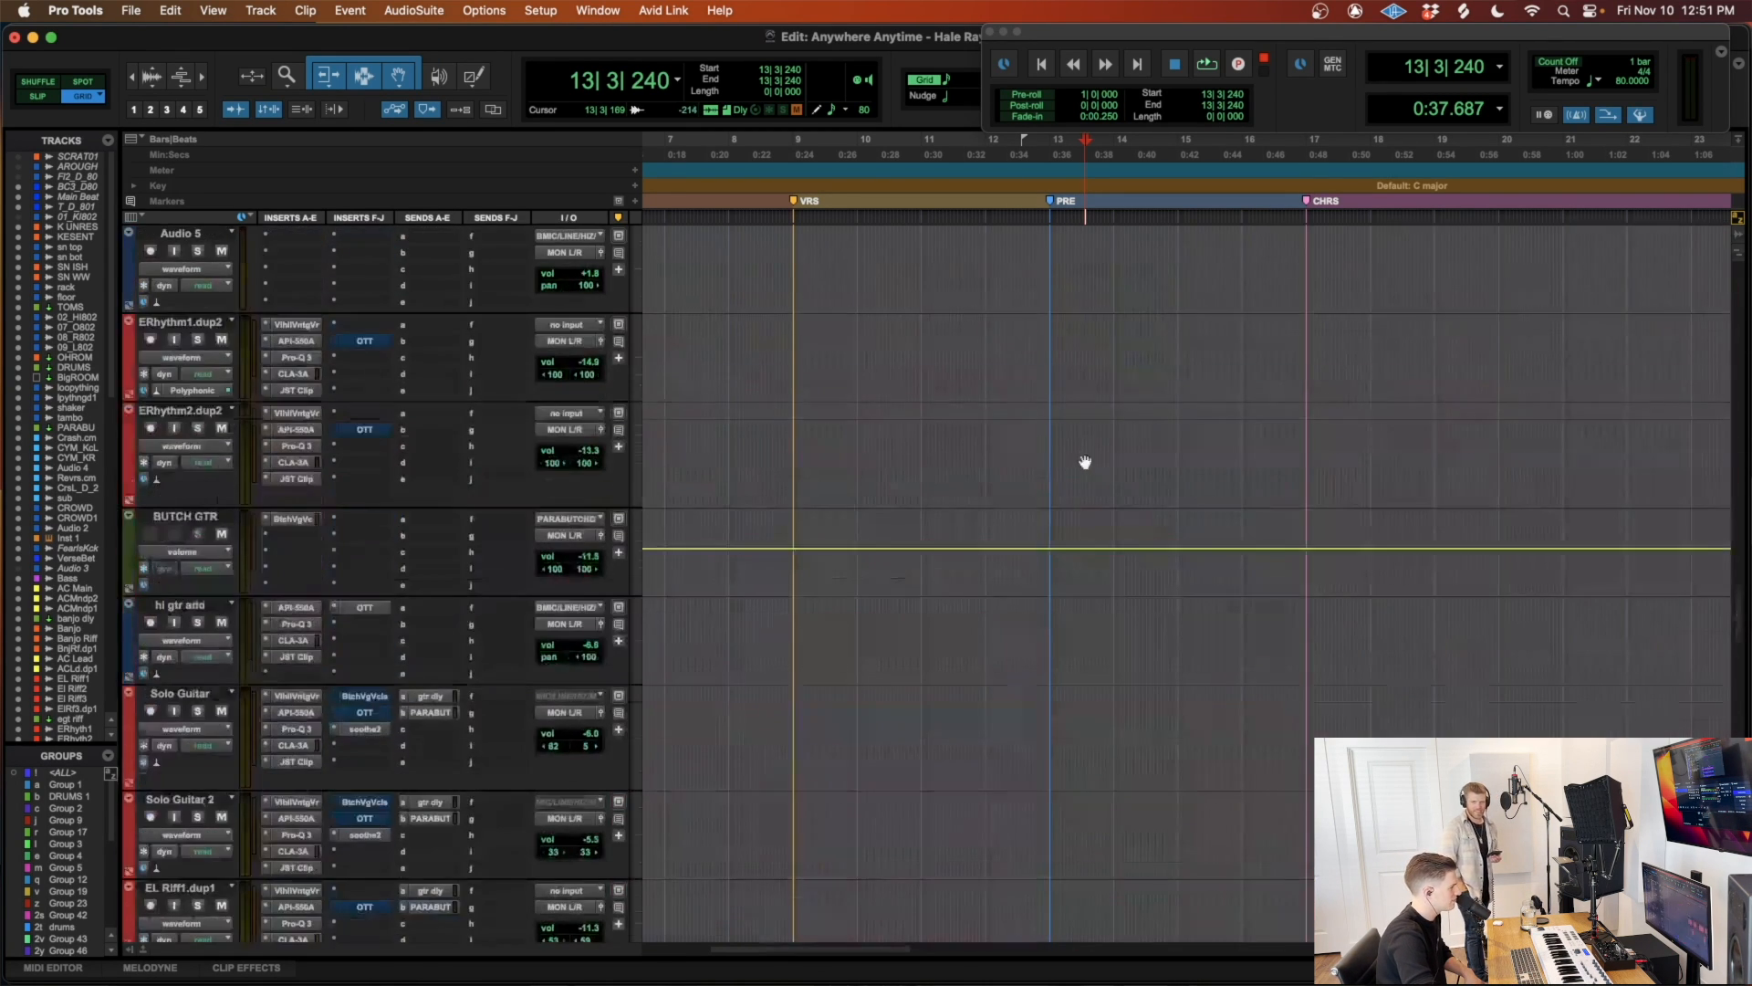
pyautogui.scroll(10, 1084, 461)
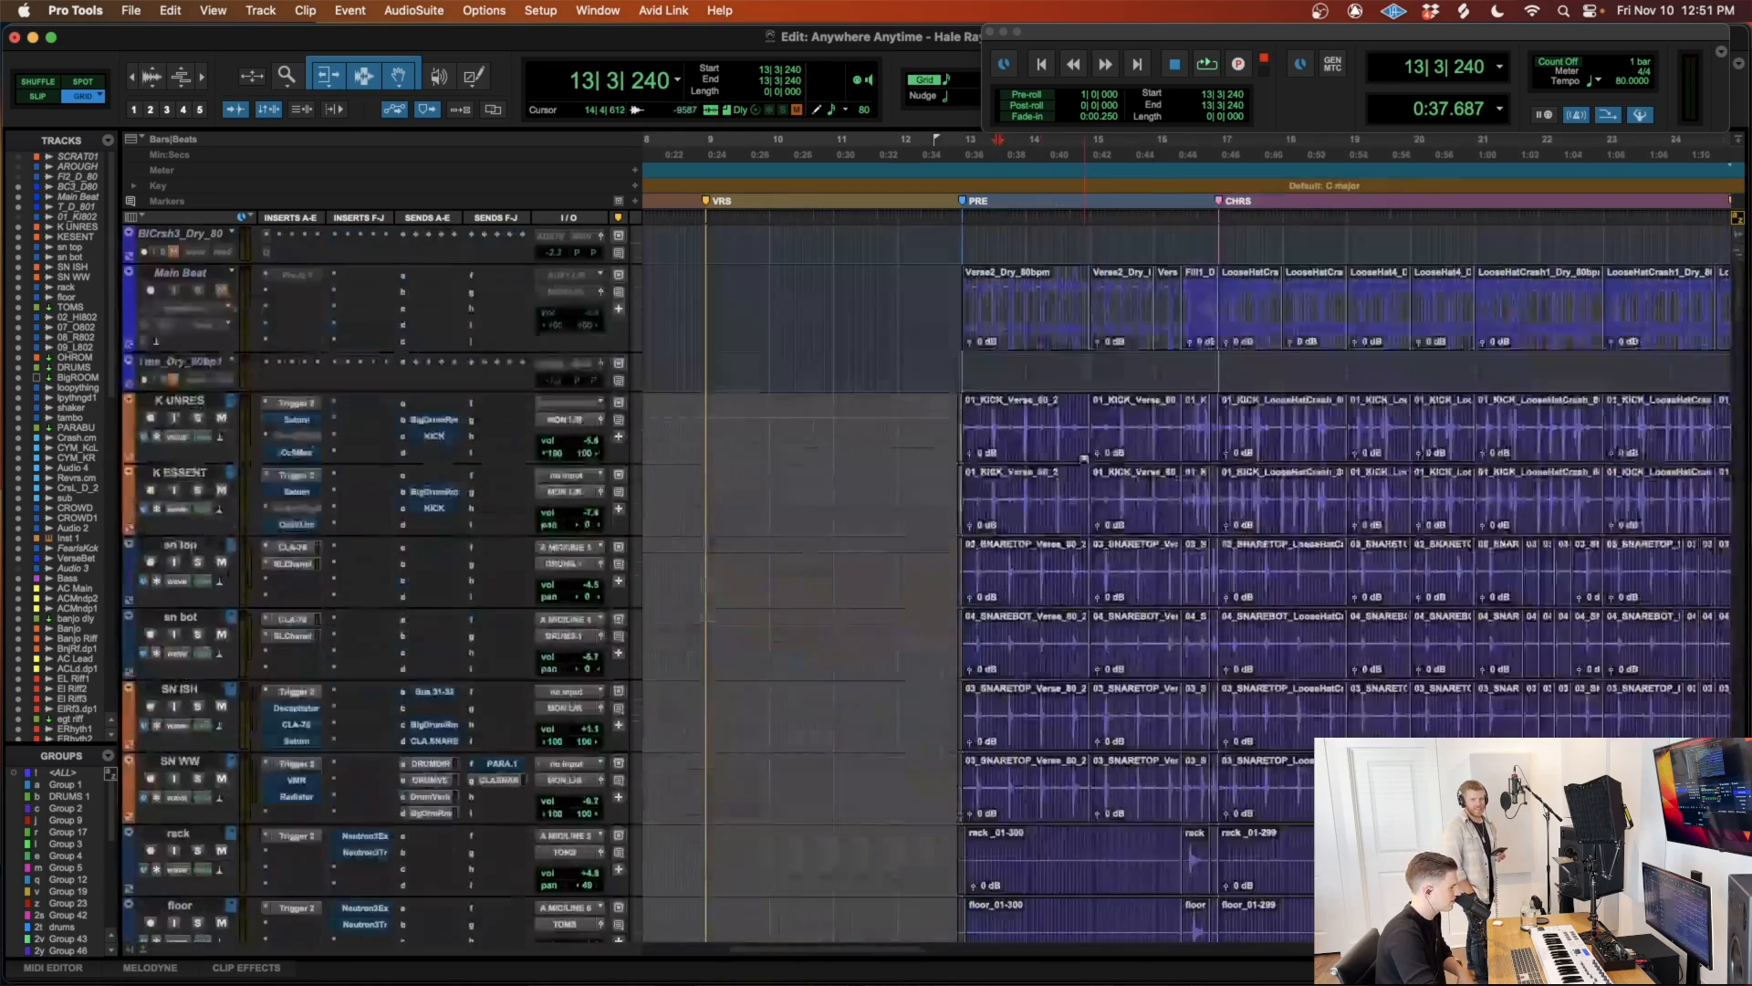
pyautogui.scroll(-12, 1084, 456)
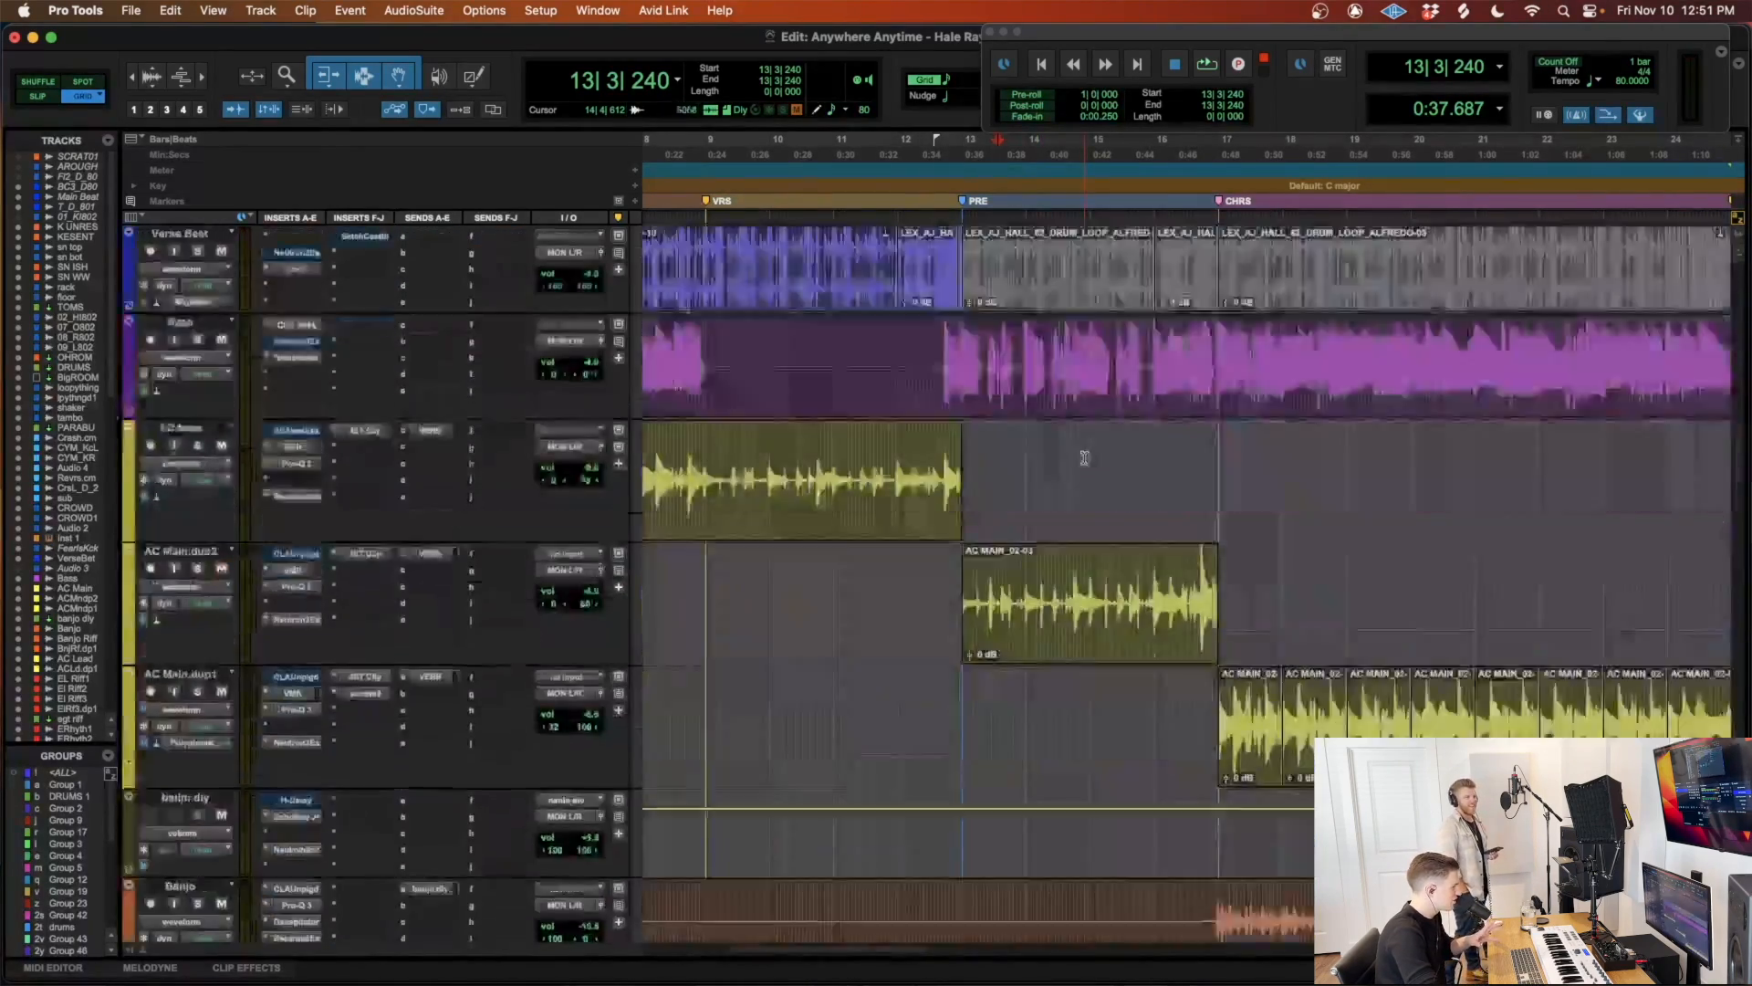
pyautogui.scroll(4, 1084, 457)
pyautogui.click(1075, 542)
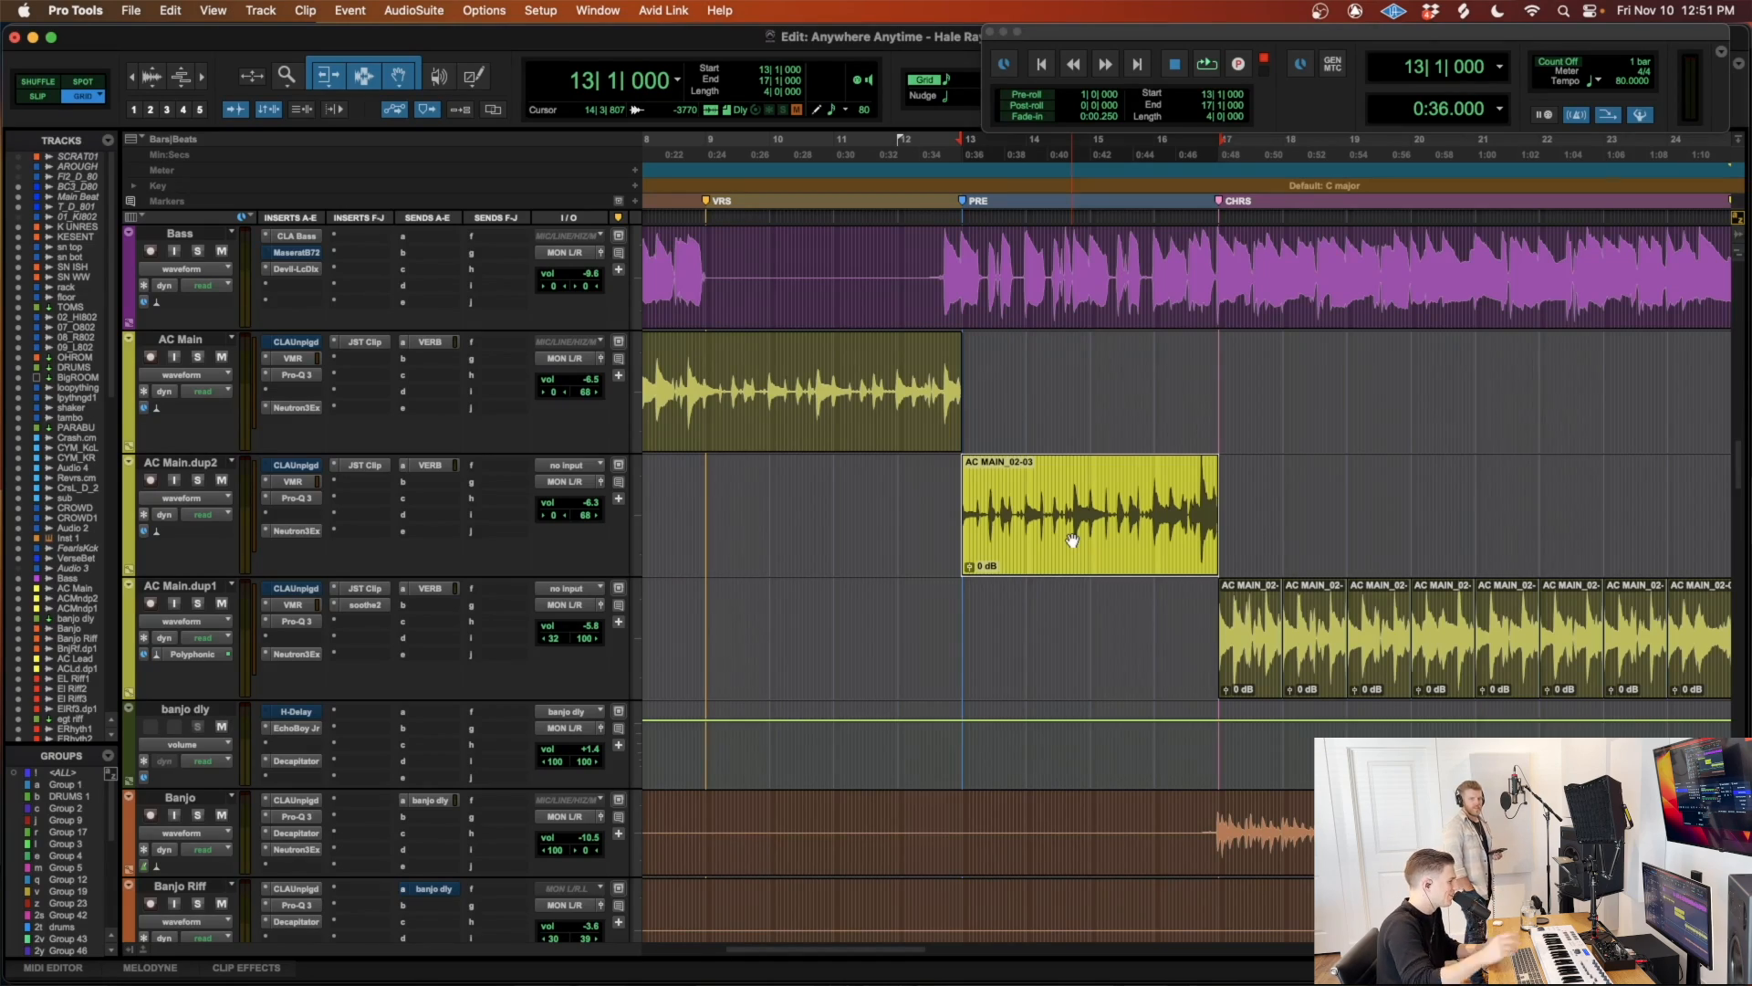
pyautogui.scroll(-20, 1073, 534)
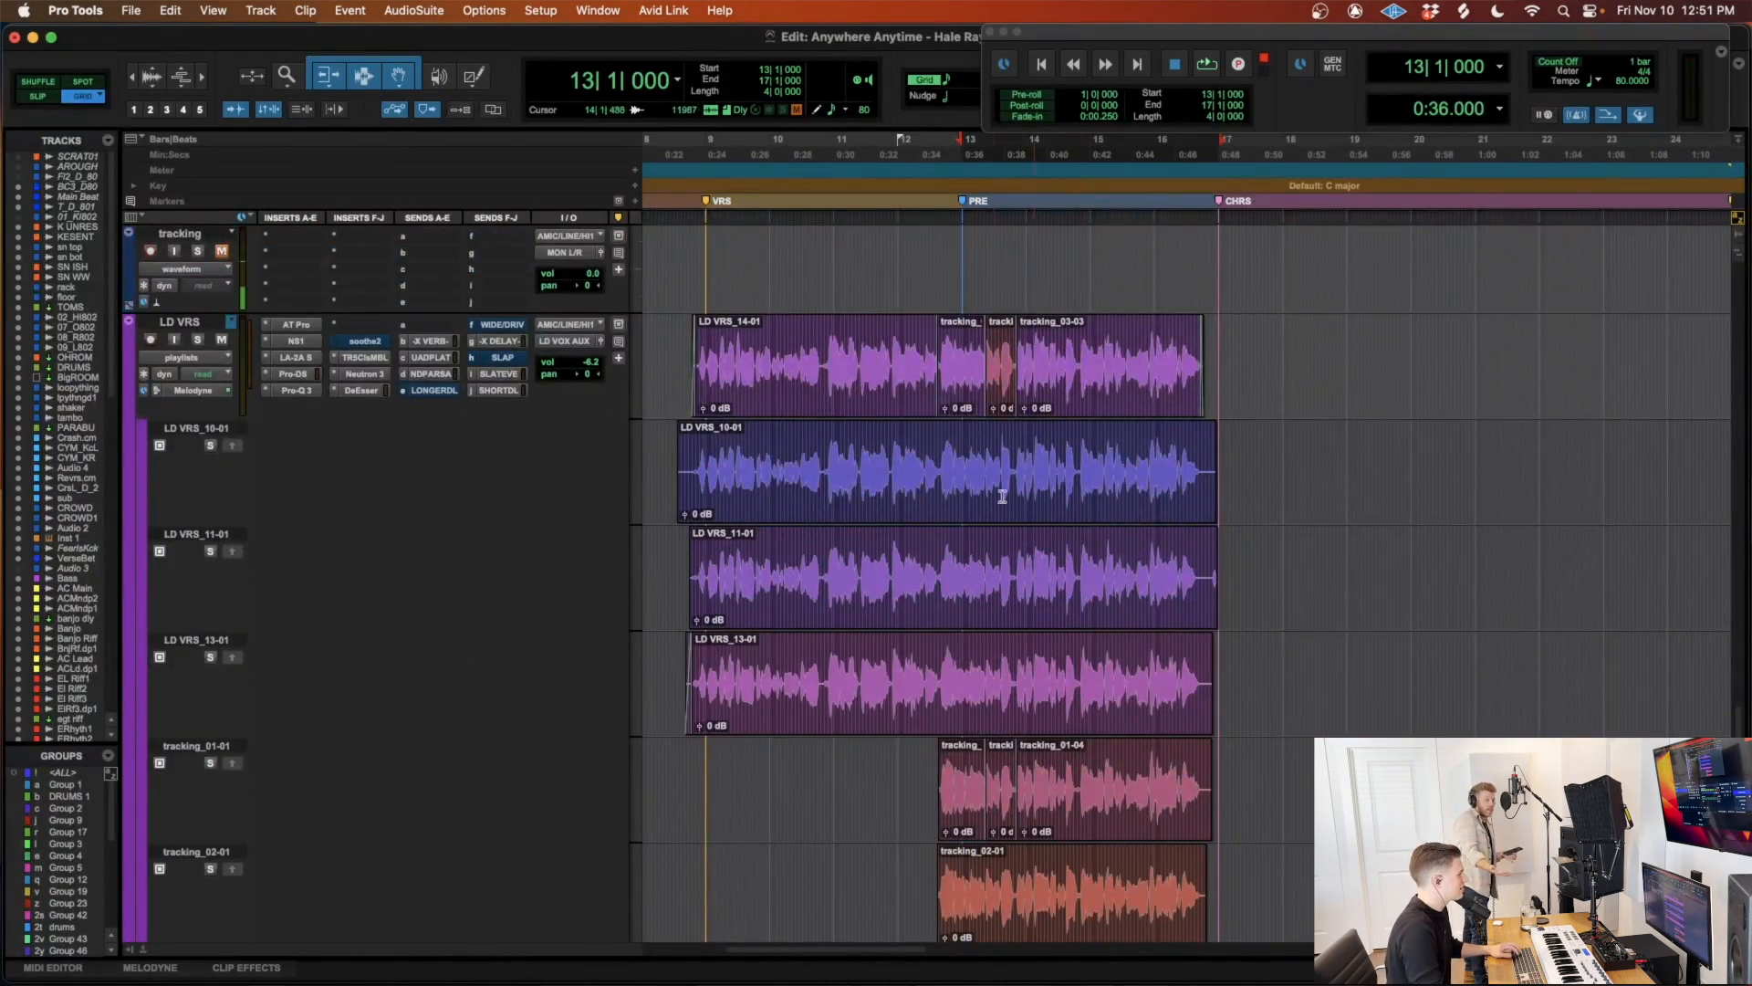
# Step: Move the three comped pre-chorus clips from the main LD VRS playlist into the LD VRS_10-01 lane and place the cursor at 11|3|240 on tracking
pyautogui.click(966, 393)
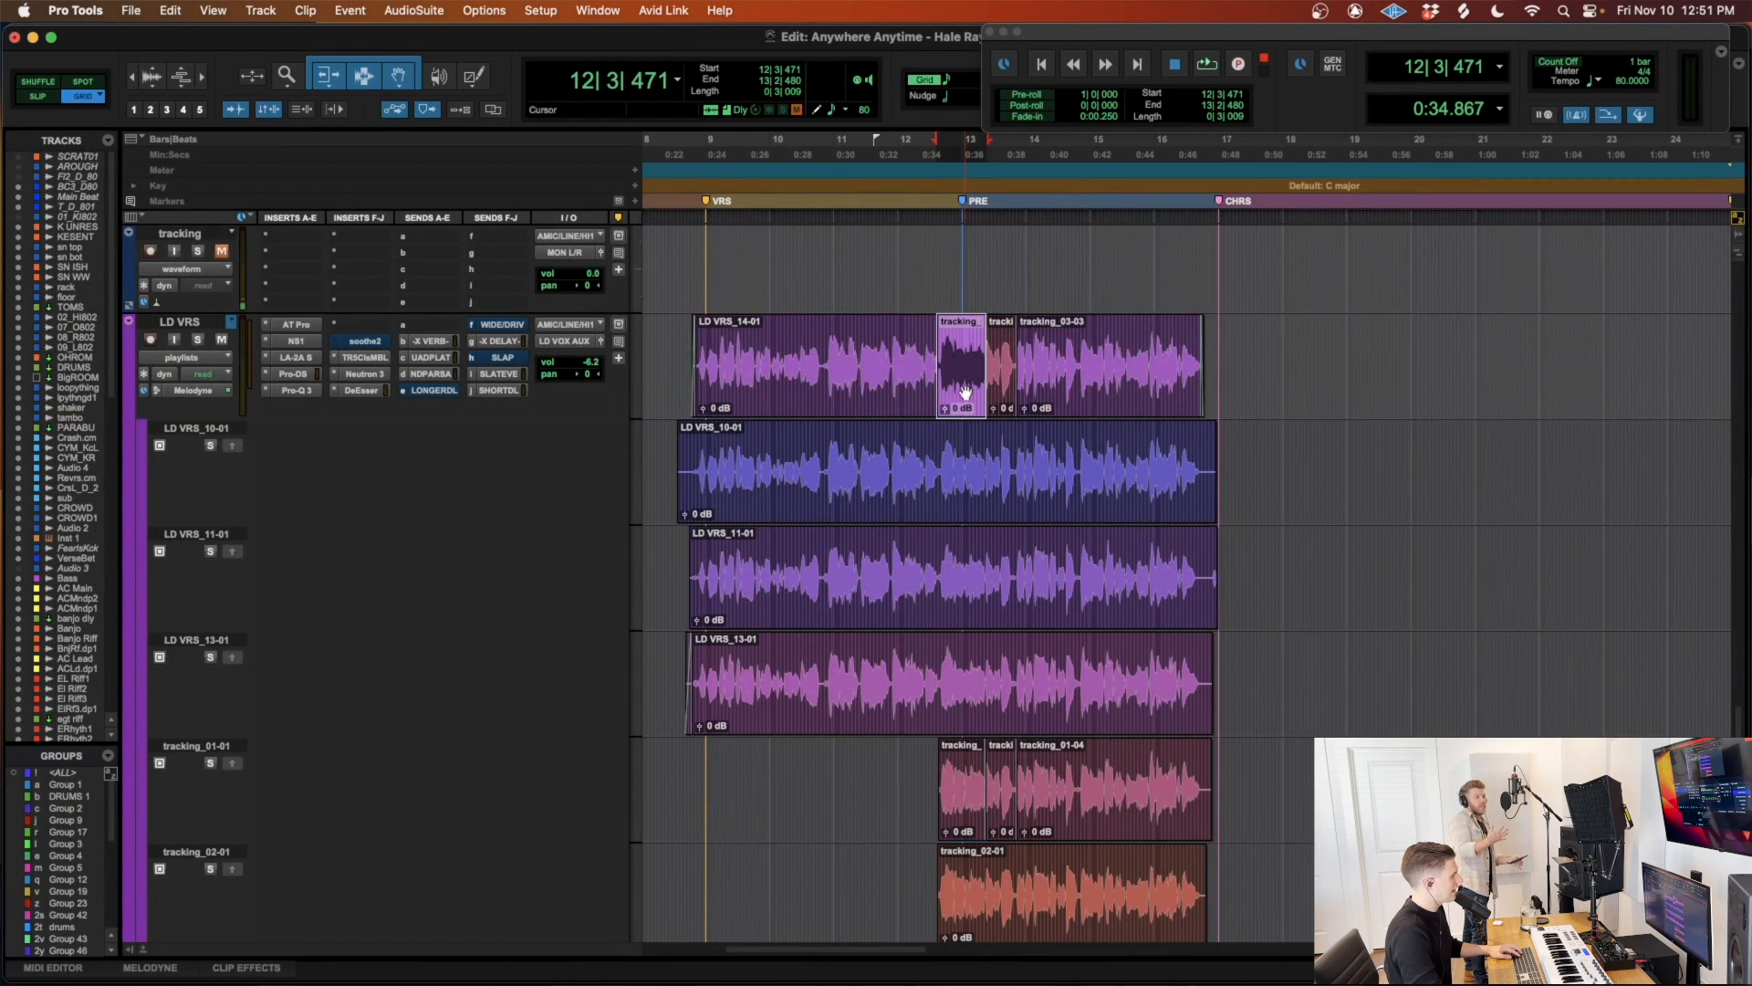
pyautogui.keyDown('shift'); pyautogui.click(1156, 415); pyautogui.keyUp('shift')
pyautogui.scroll(-4, 1157, 405)
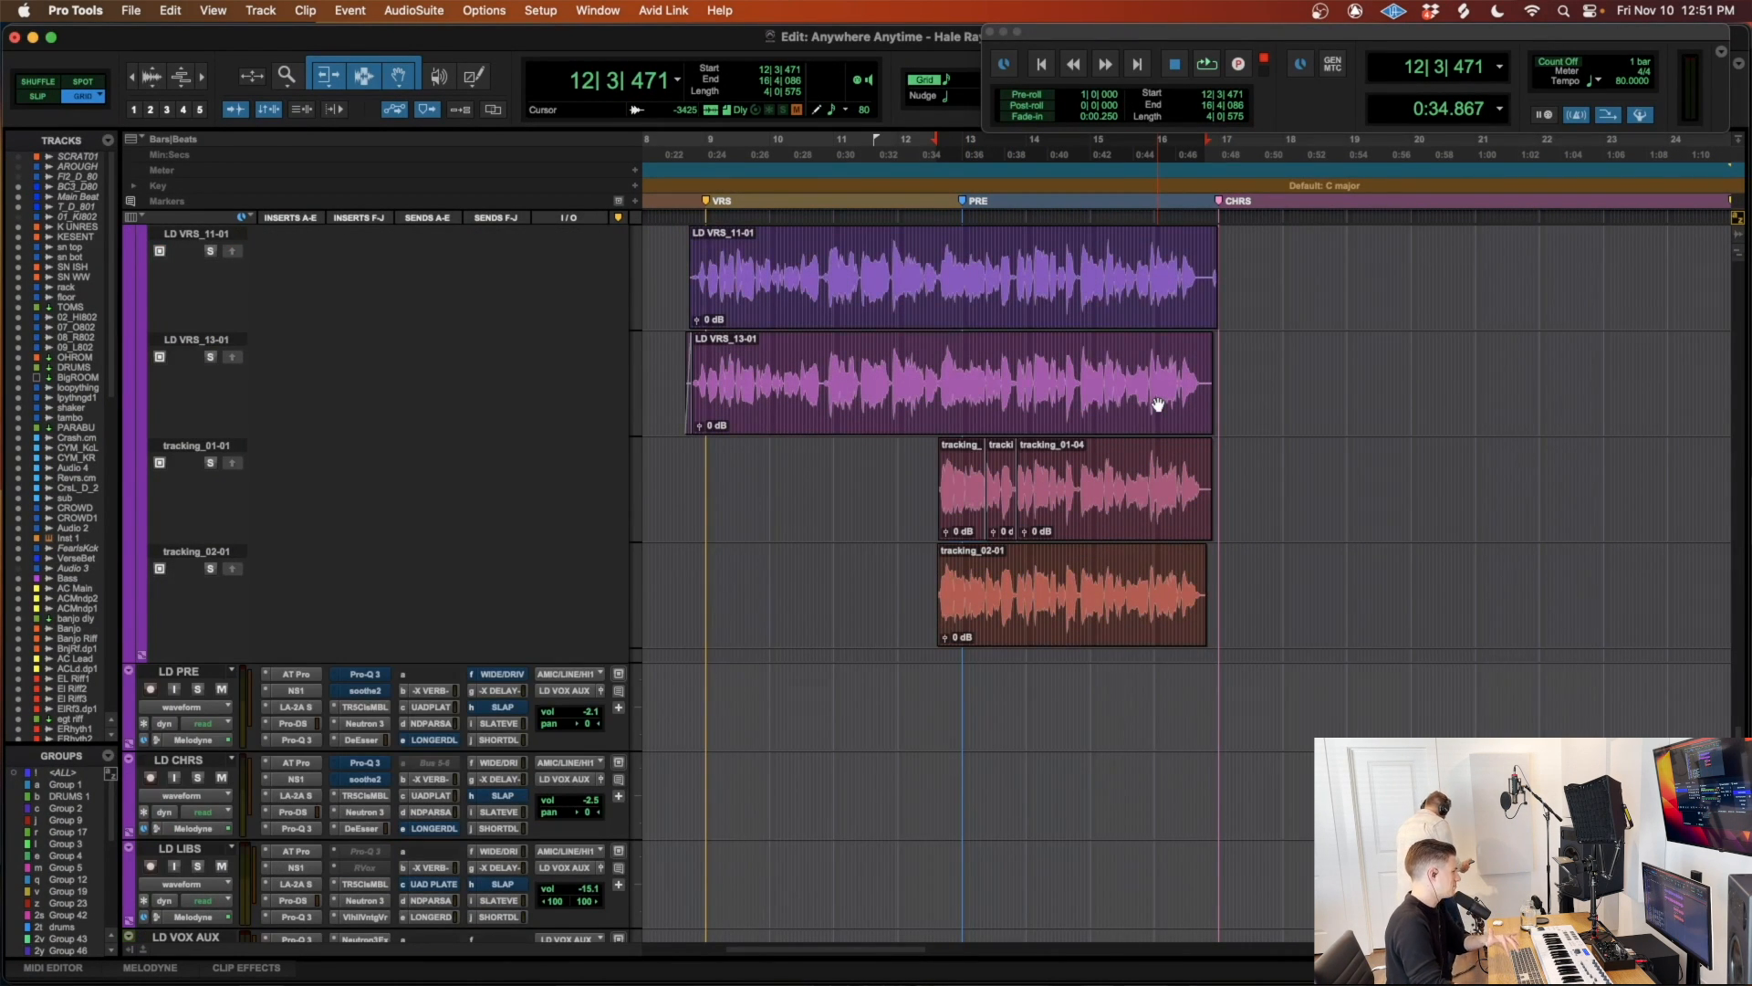
pyautogui.scroll(11, 1158, 405)
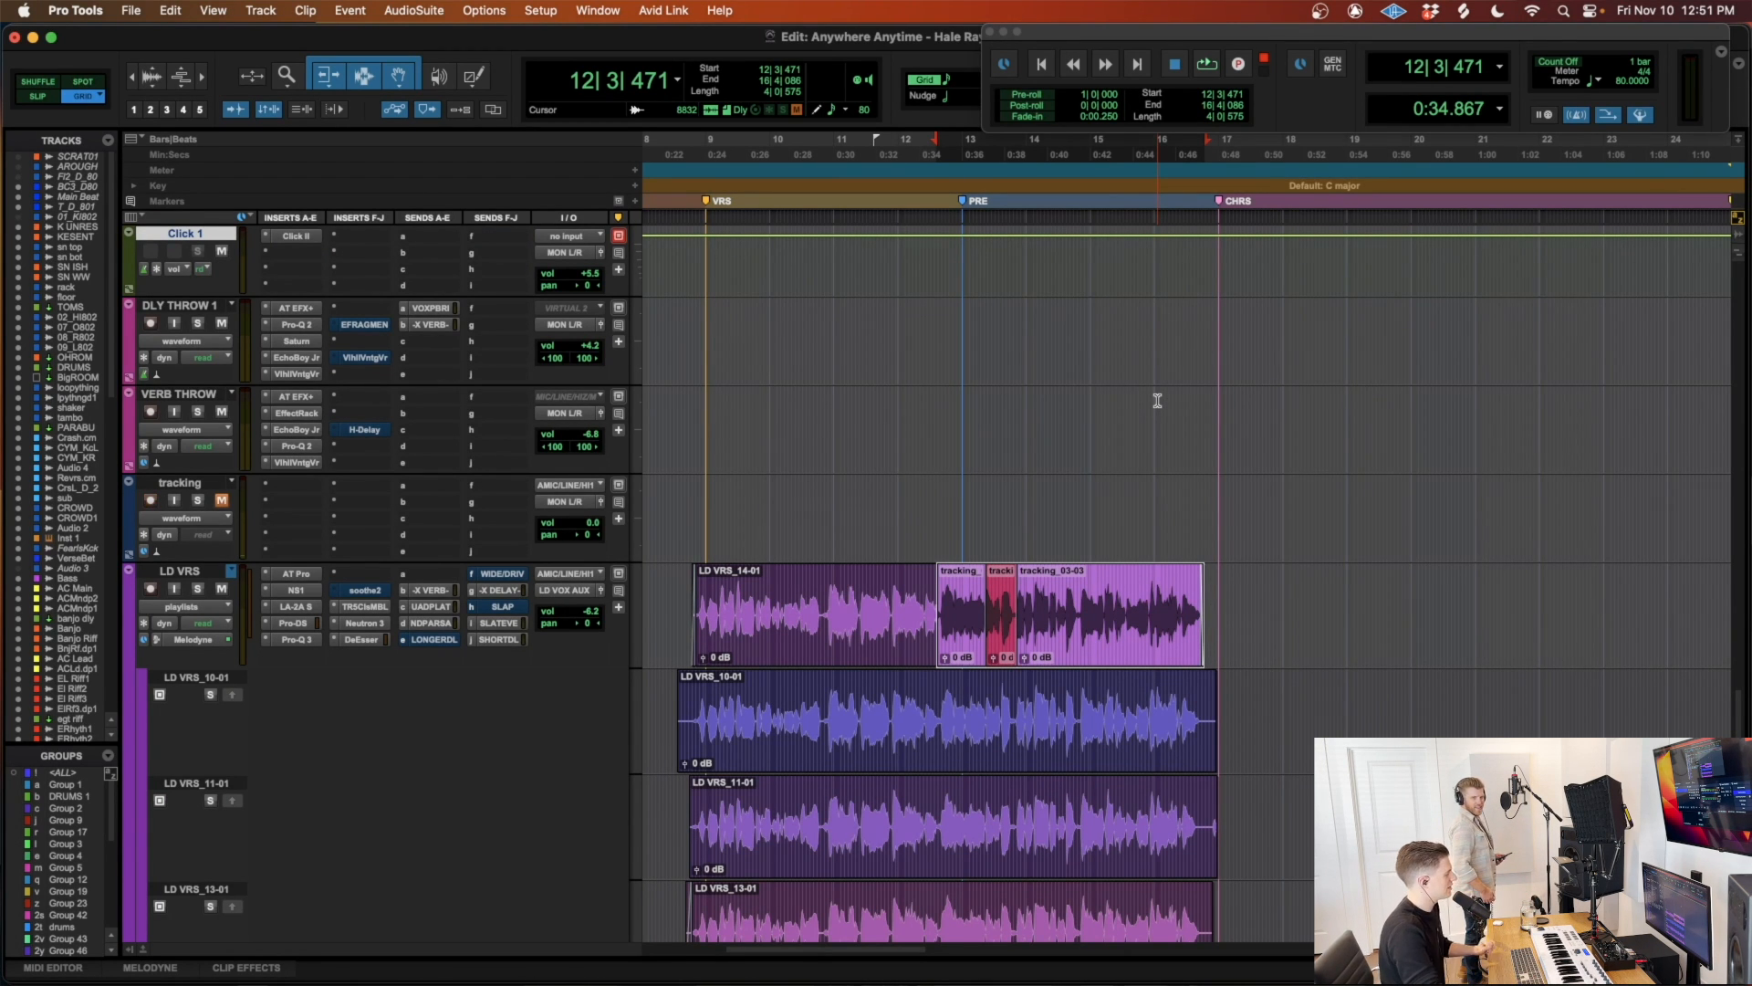
pyautogui.scroll(-9, 1157, 401)
pyautogui.scroll(6, 959, 537)
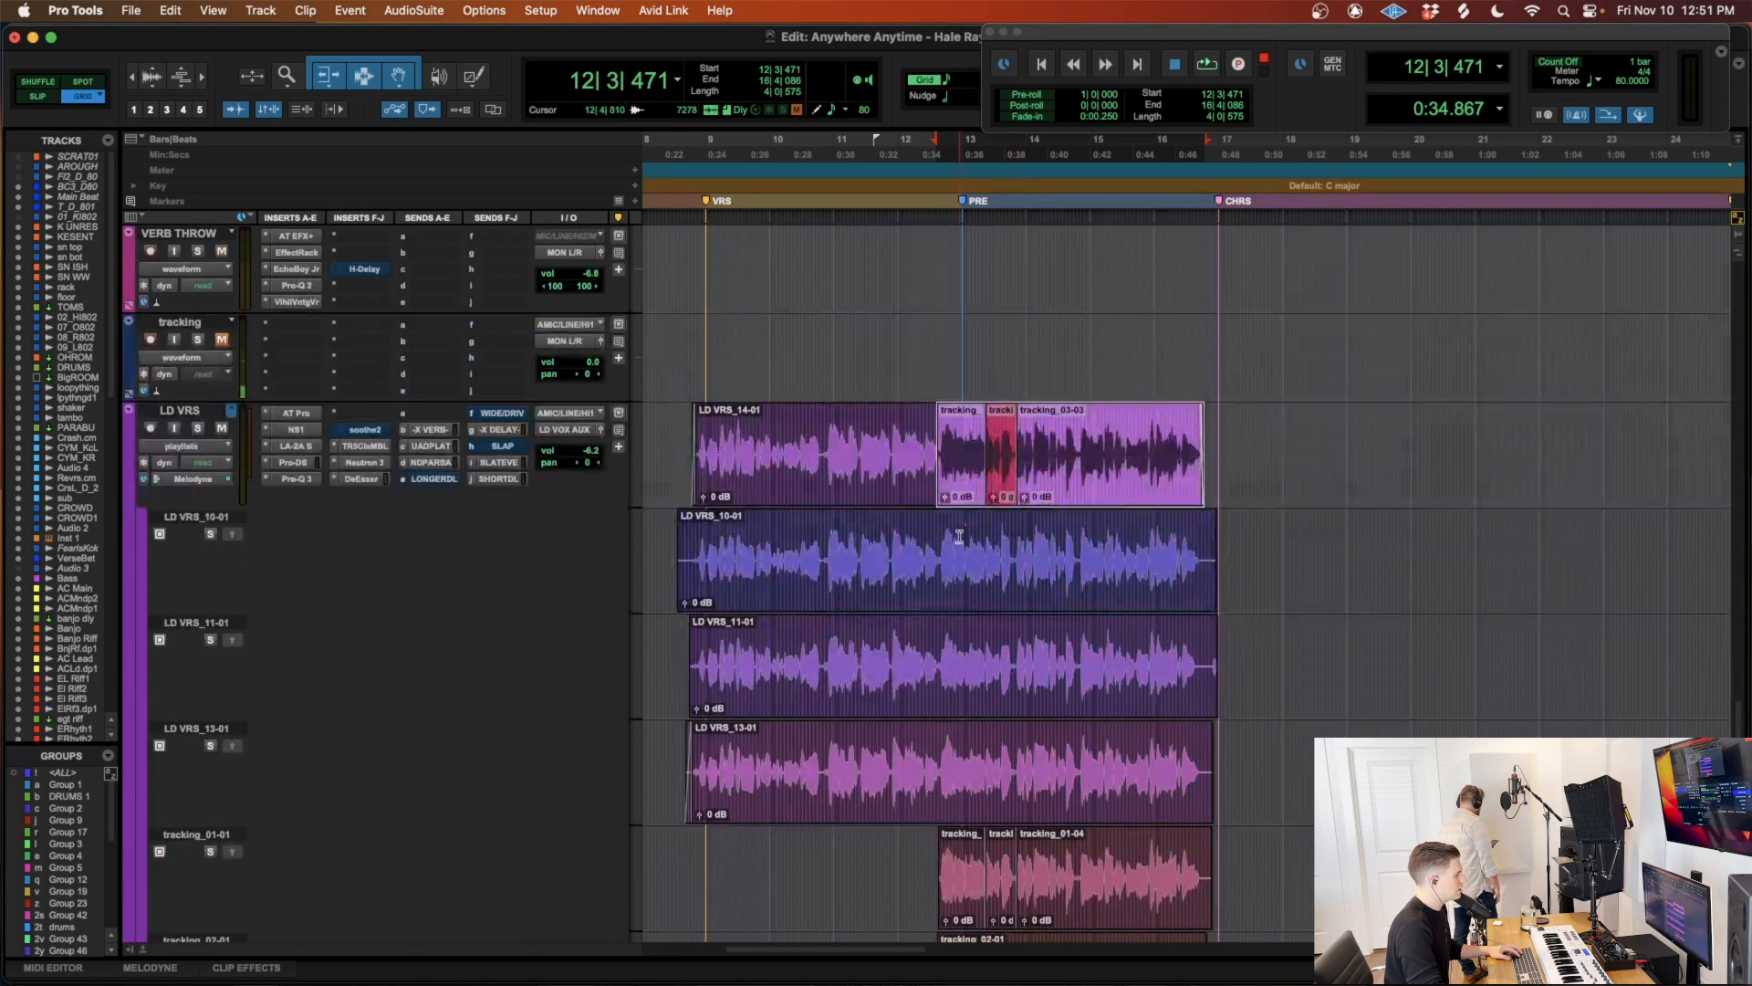
pyautogui.moveTo(961, 495); pyautogui.dragTo(961, 598)
pyautogui.click(869, 328)
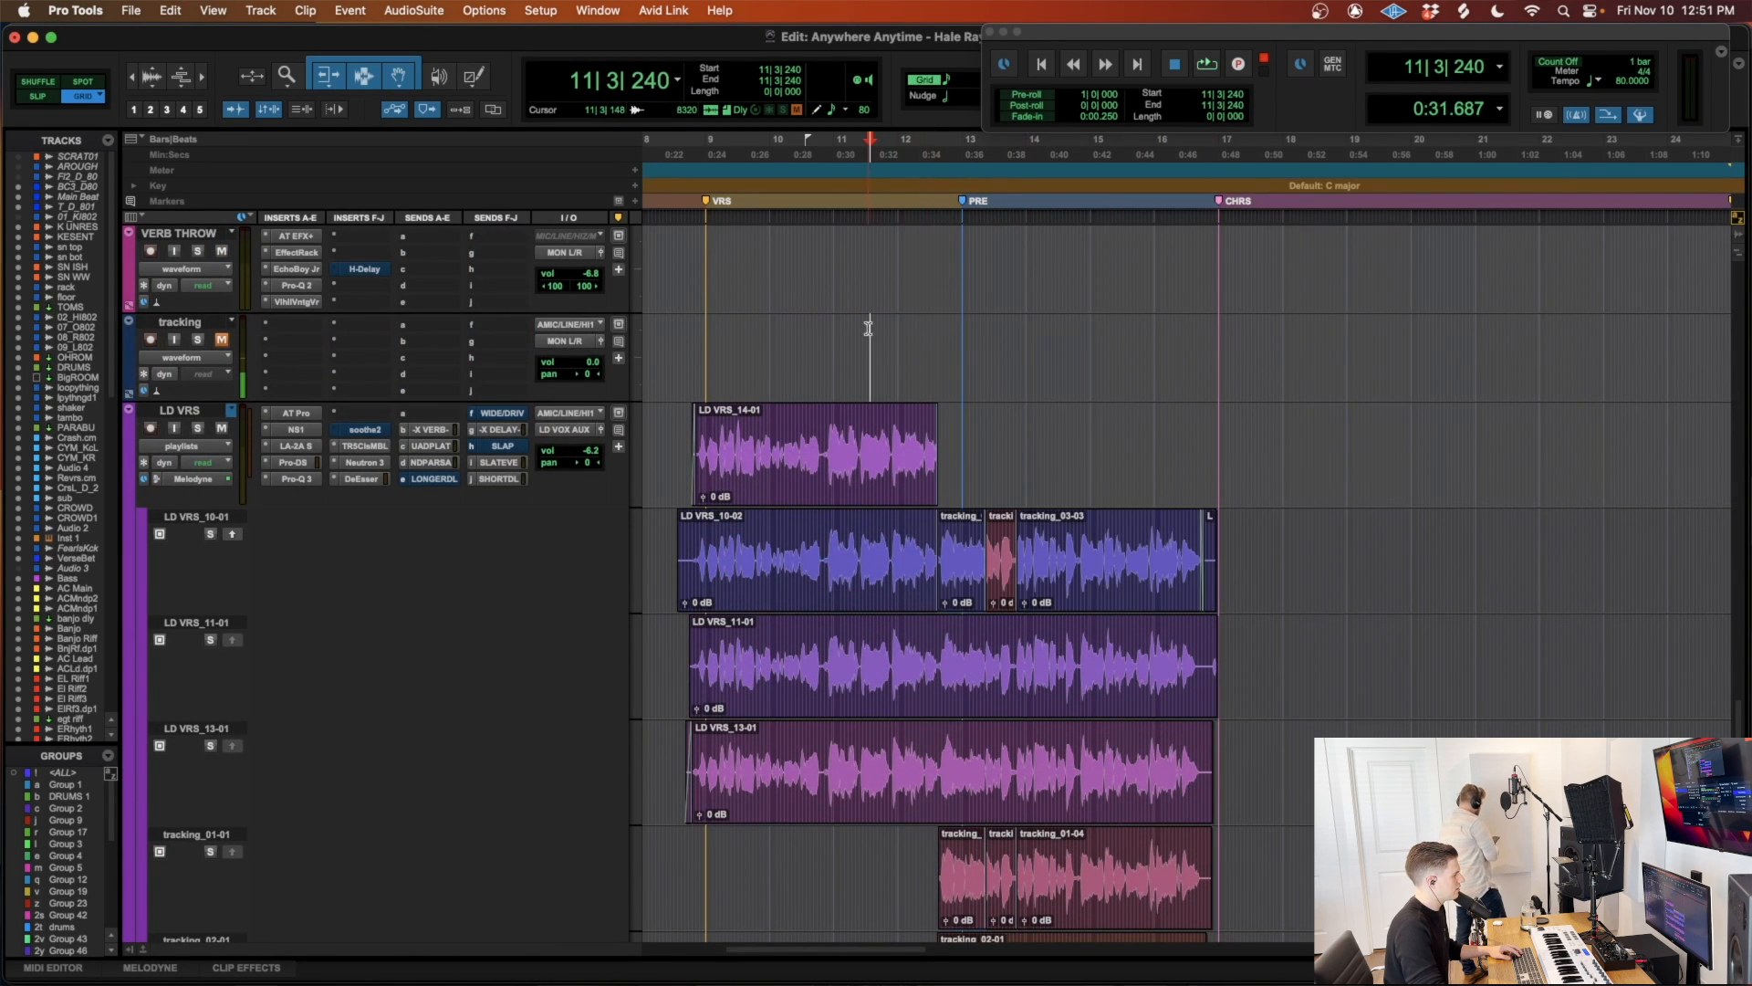
# Step: Record-enable the tracking track and record another pre-chorus vocal take, starting playback from 11|2|720
pyautogui.press('super+bracketright')
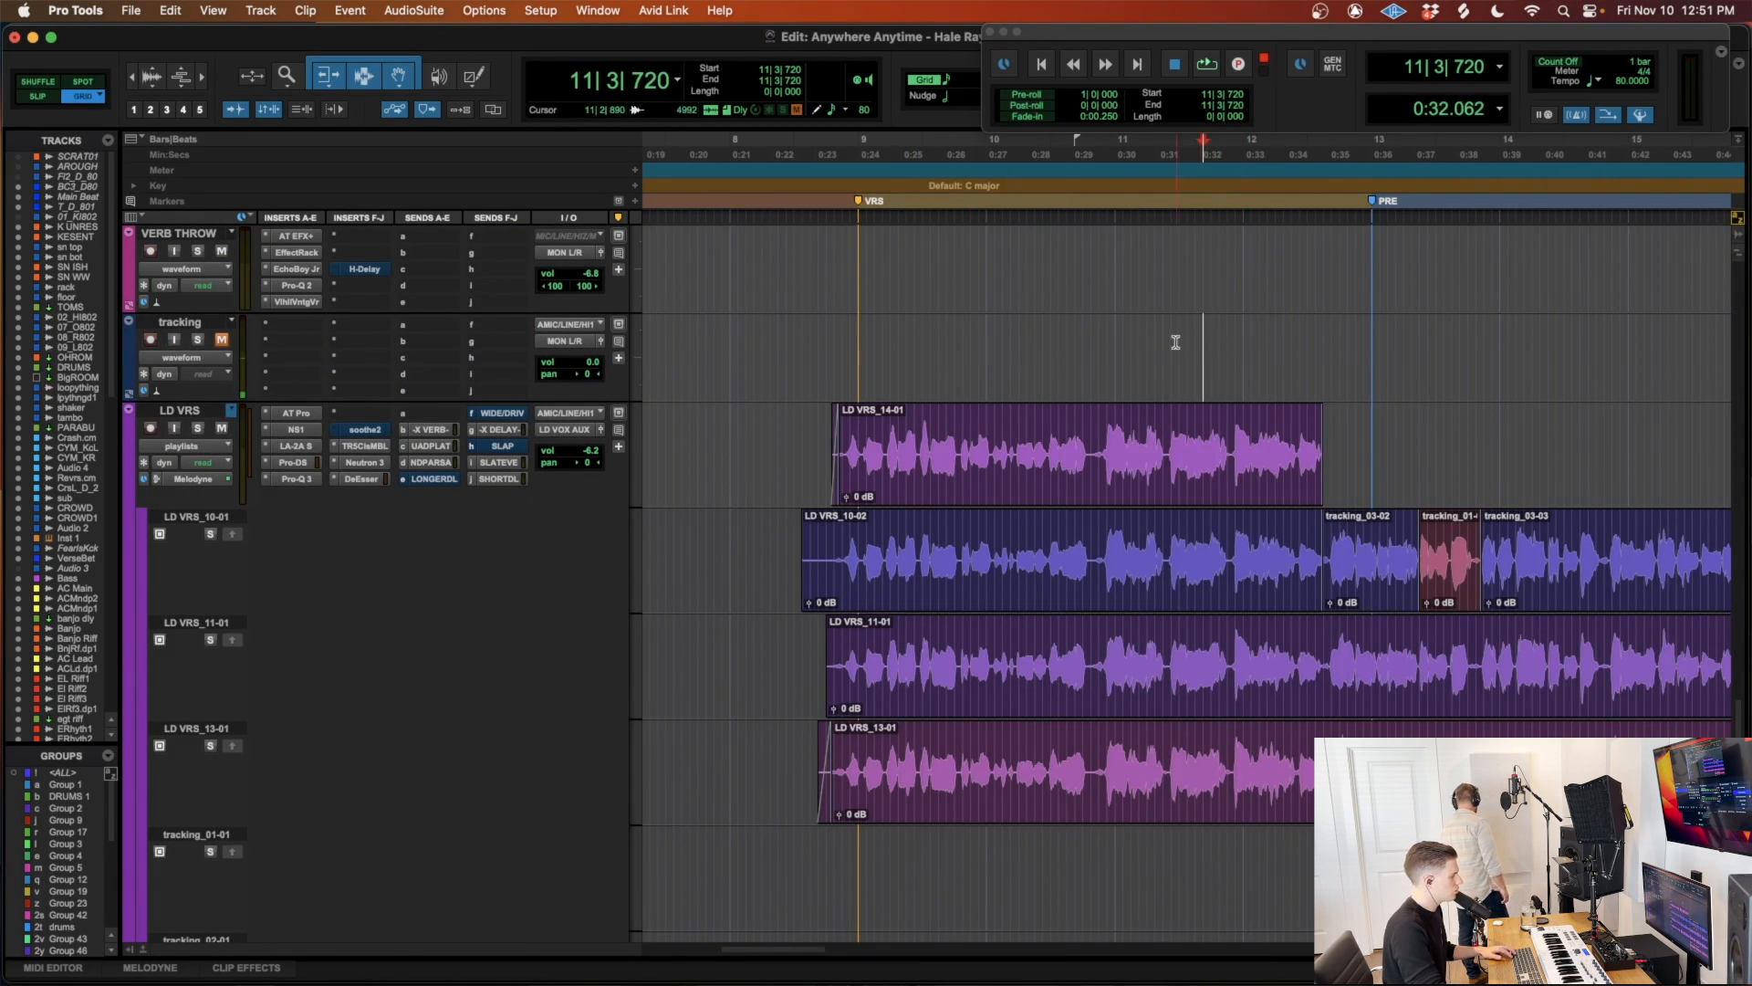
pyautogui.click(1175, 342)
pyautogui.hotkey('shift', 'r')
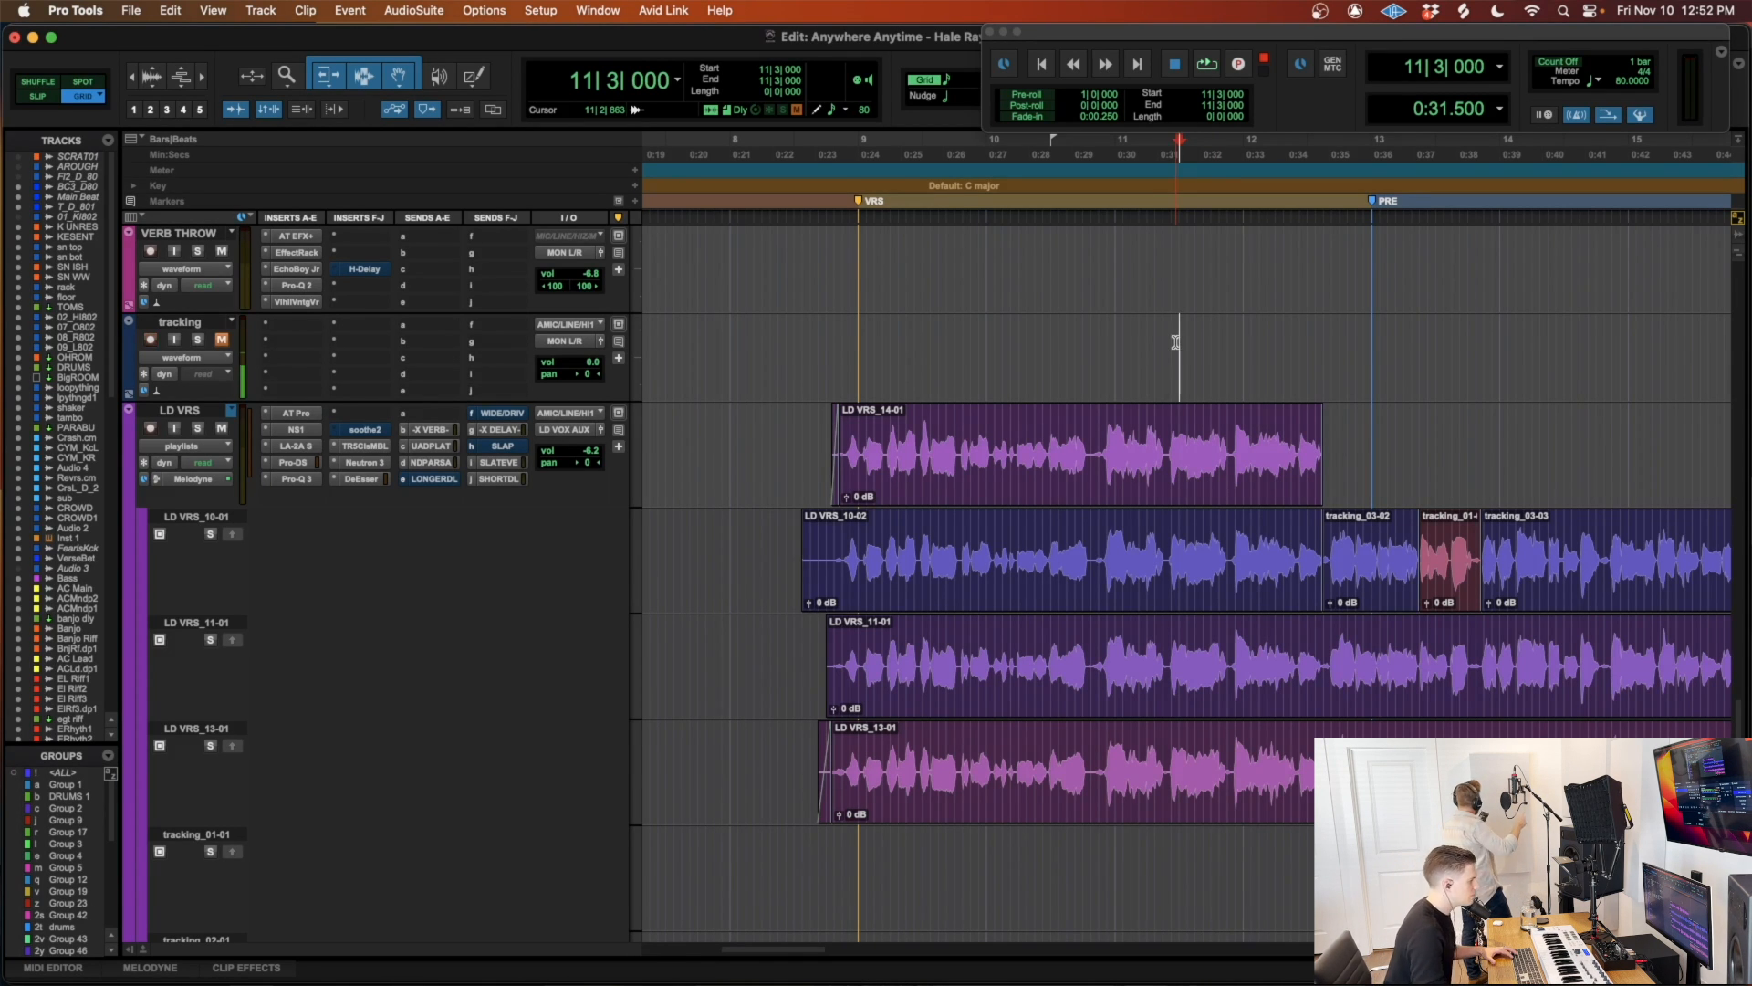
pyautogui.click(1173, 344)
pyautogui.press('space')
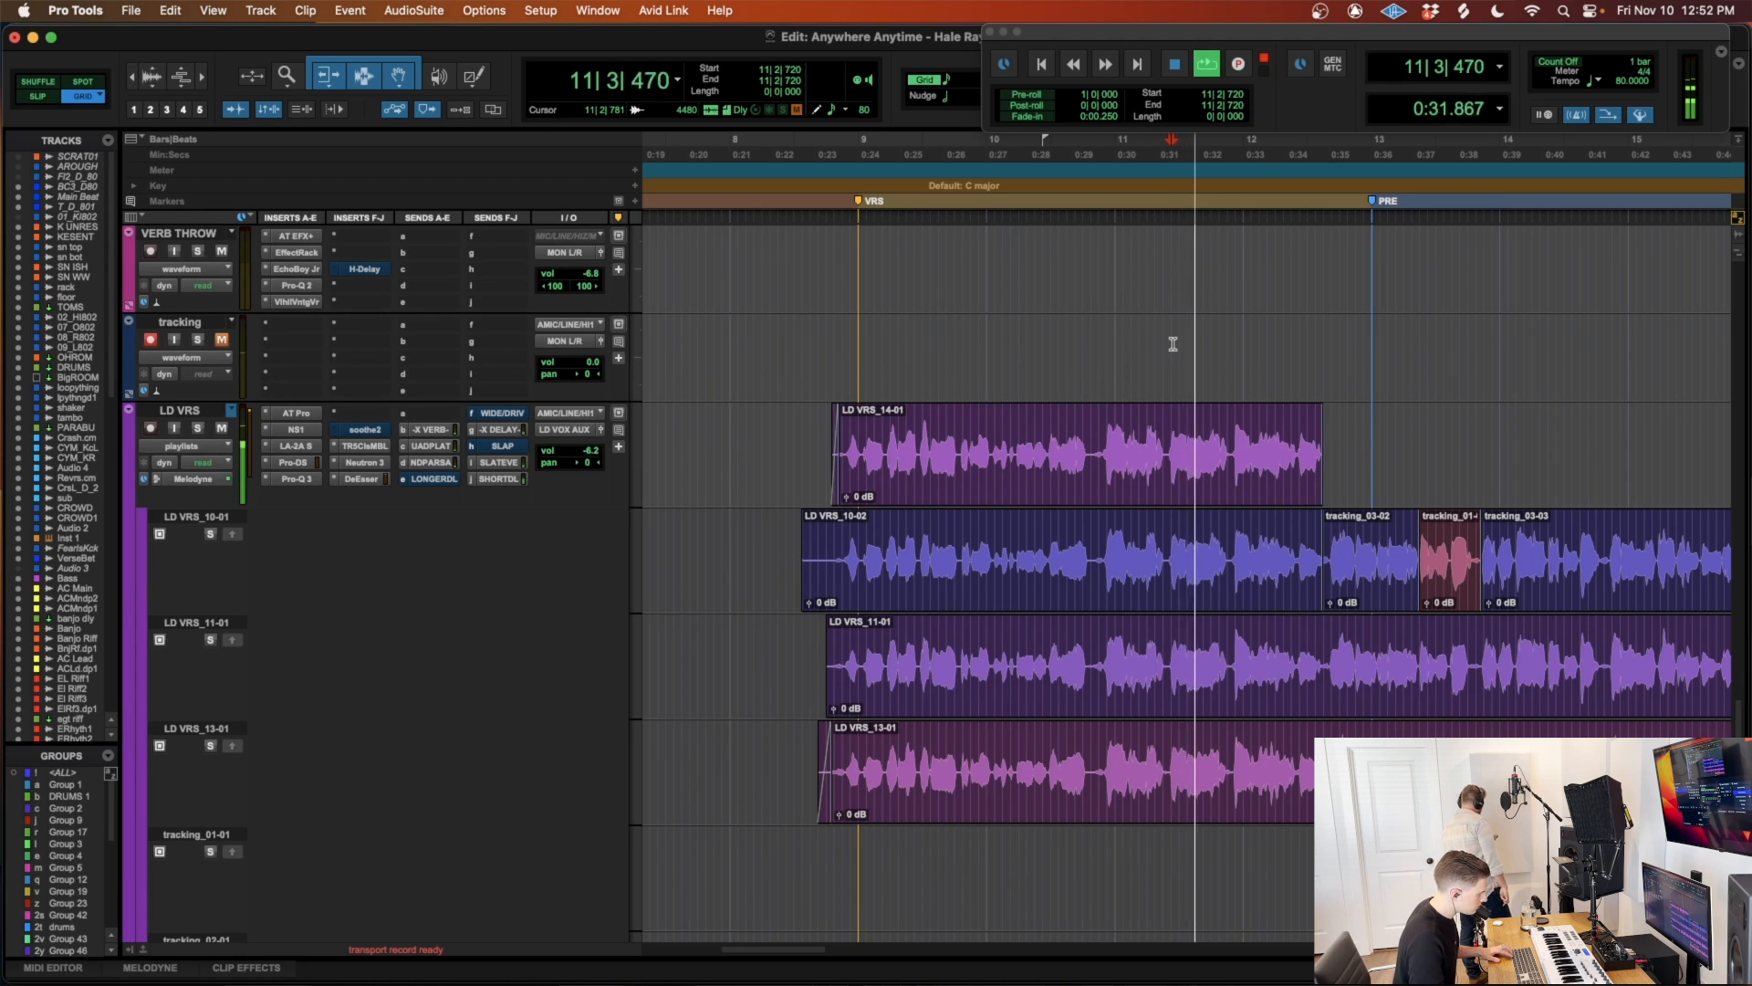
pyautogui.press('super+shift+space')
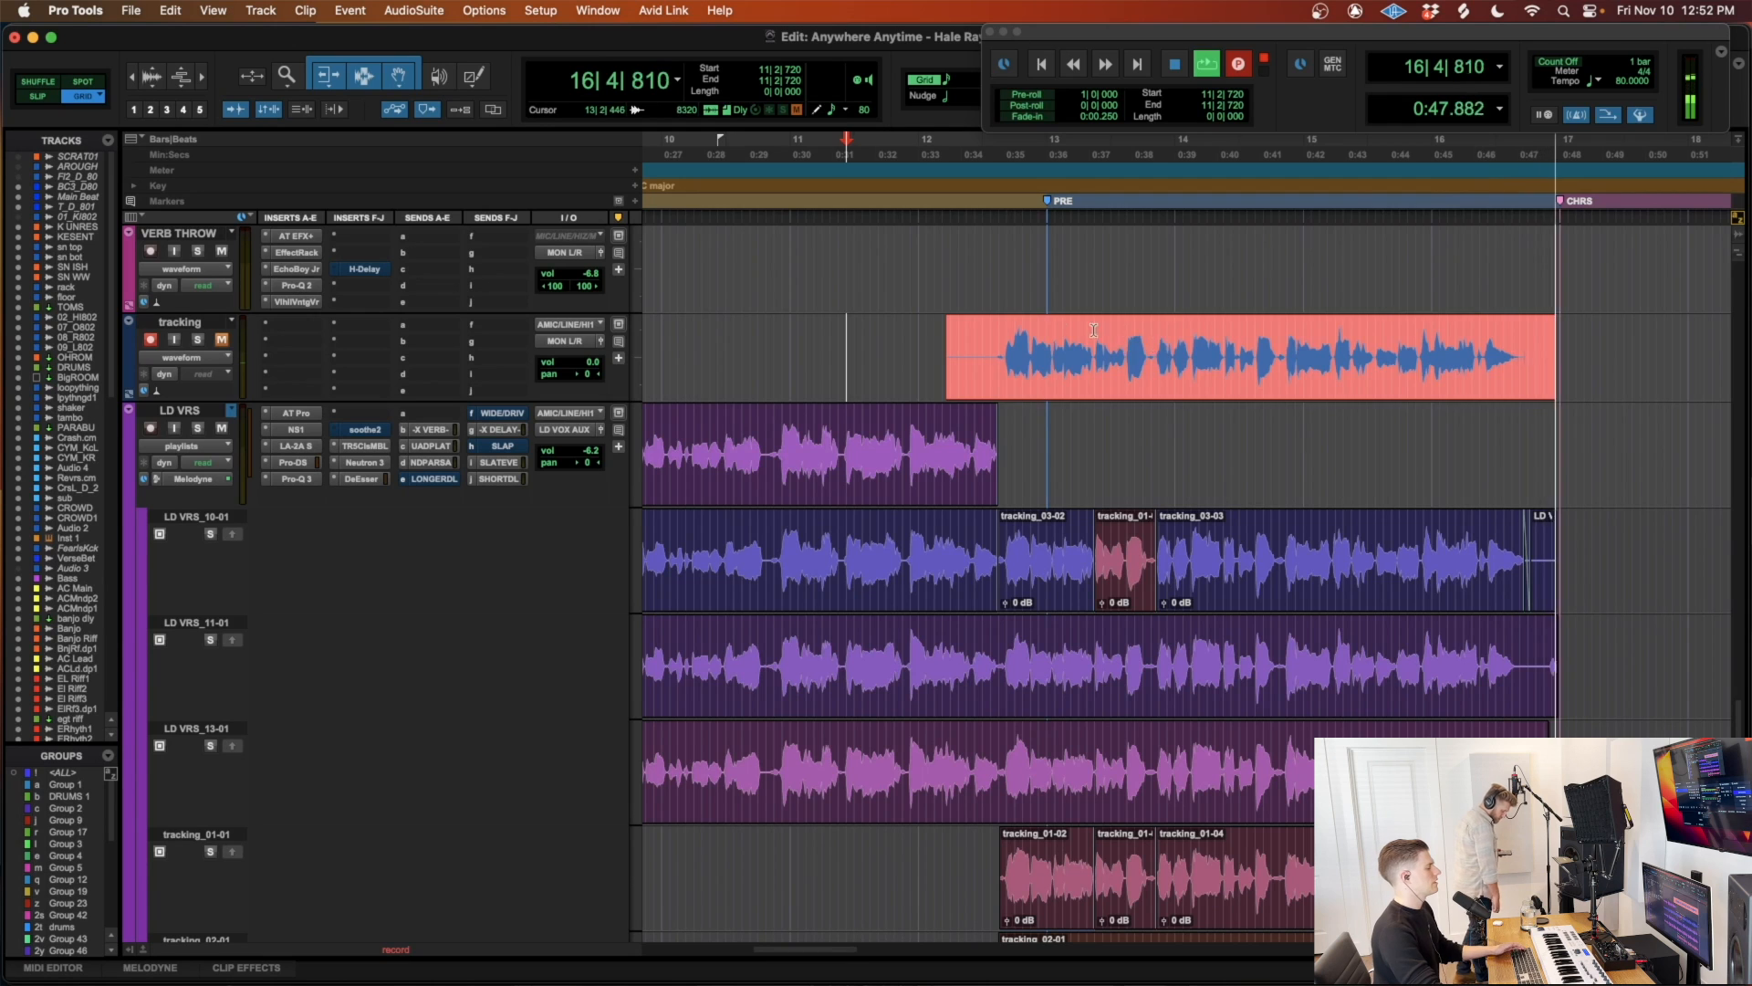
pyautogui.press('space')
# Step: Trim the start of the new tracking_04 take, move it onto the main LD VRS playlist and play it from 12|2|720
pyautogui.click(1006, 355)
pyautogui.press('super+bracketright')
pyautogui.press('a')
pyautogui.moveTo(1250, 391); pyautogui.dragTo(1199, 412)
pyautogui.press('space')
pyautogui.click(1096, 413)
pyautogui.press('r')
pyautogui.hscroll(3, 1279, 416)
pyautogui.hscroll(2, 1277, 414)
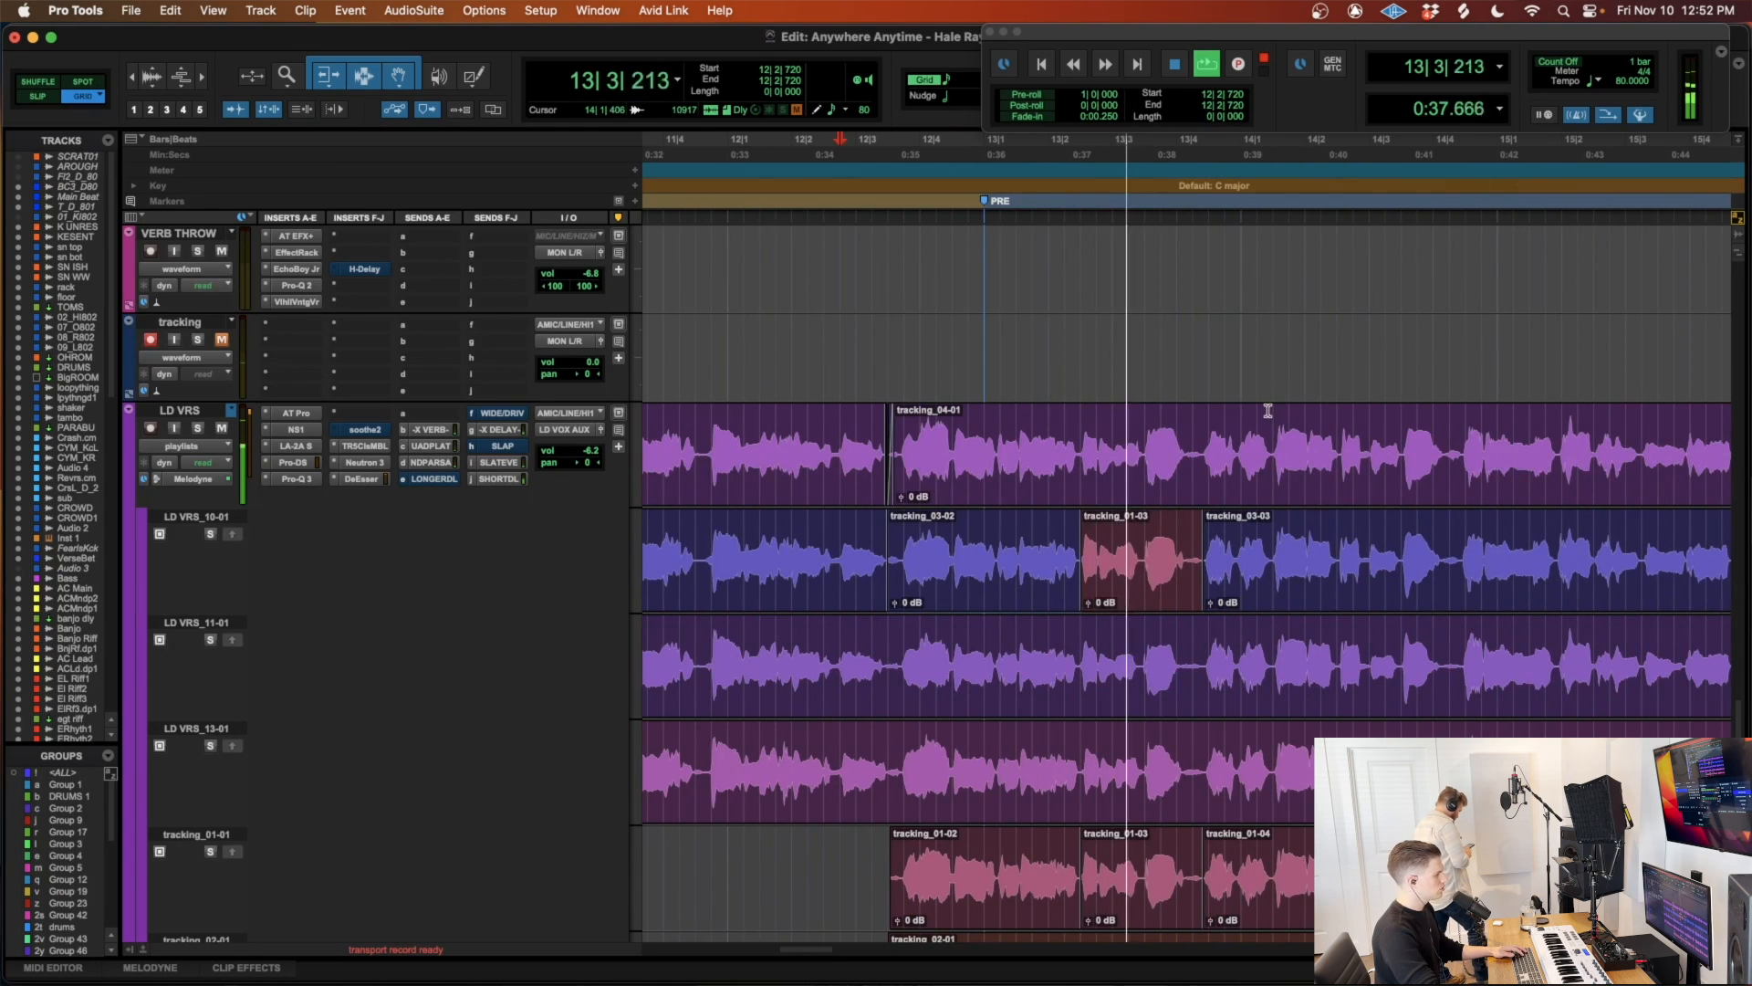
# Step: Separate the pre-chorus phrase starting at 14|2|443 from the tracking_04 take on LD VRS
pyautogui.hscroll(2, 1267, 410)
pyautogui.moveTo(1202, 420); pyautogui.dragTo(1330, 445)
pyautogui.press('super+e')
pyautogui.hscroll(8, 1259, 501)
pyautogui.hscroll(-3, 1252, 498)
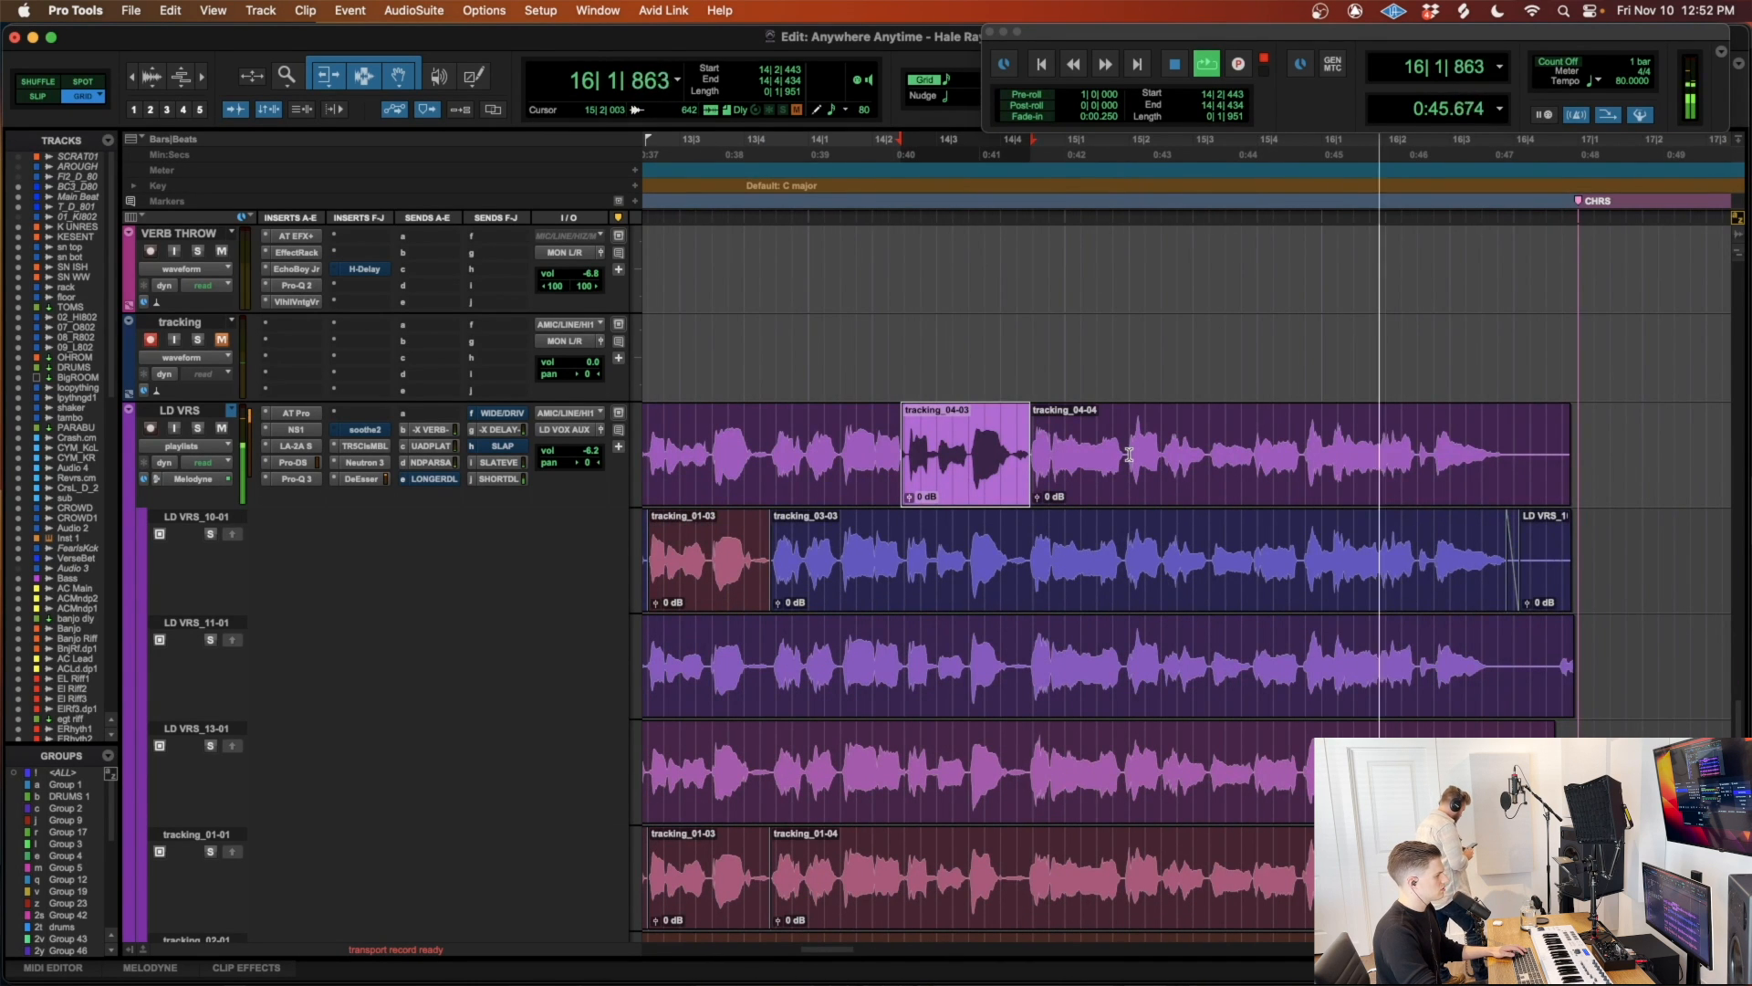
# Step: Shift the separated tracking_04-03 phrase slightly earlier and play back the edit from the phrase before it
pyautogui.press('t')
pyautogui.press('t')
pyautogui.press('t')
pyautogui.press('t')
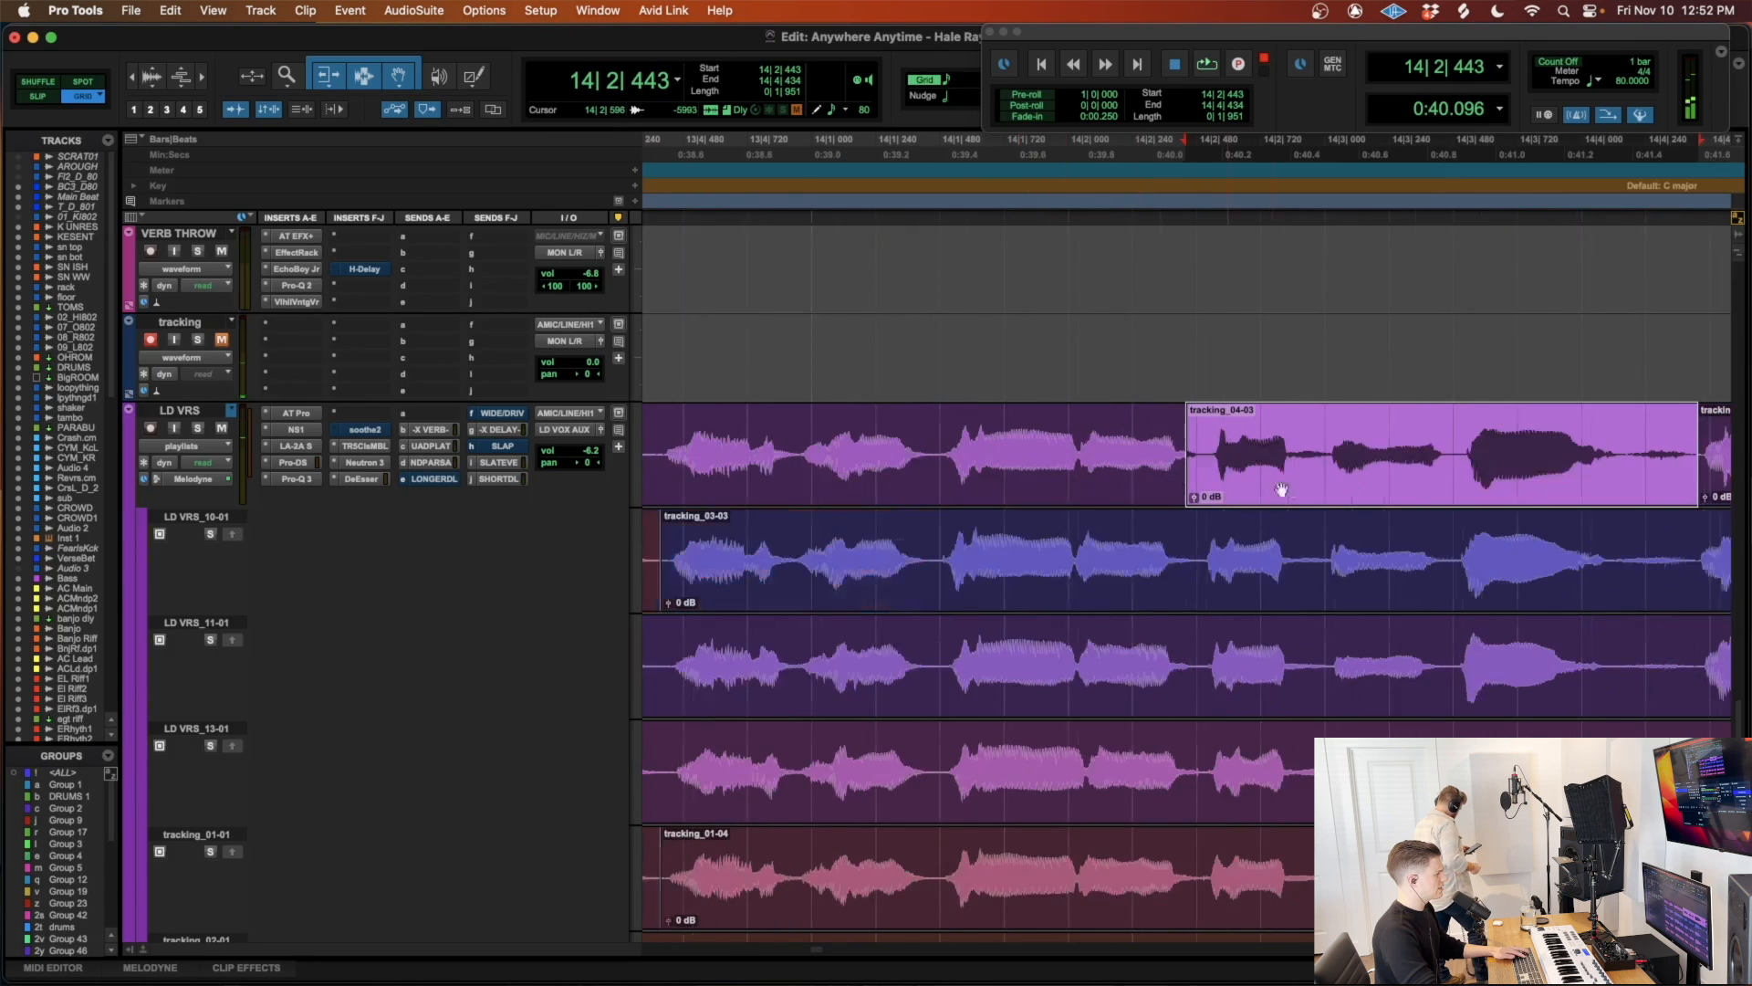
pyautogui.moveTo(1344, 486); pyautogui.dragTo(1327, 485)
pyautogui.press('r')
pyautogui.press('r')
pyautogui.click(1004, 442)
pyautogui.press('space')
# Step: Close the clip boundary before tracking_04-03 with a crossfade and extend the start of tracking_04-04 to 14|4|421
pyautogui.moveTo(1182, 470); pyautogui.dragTo(1200, 470)
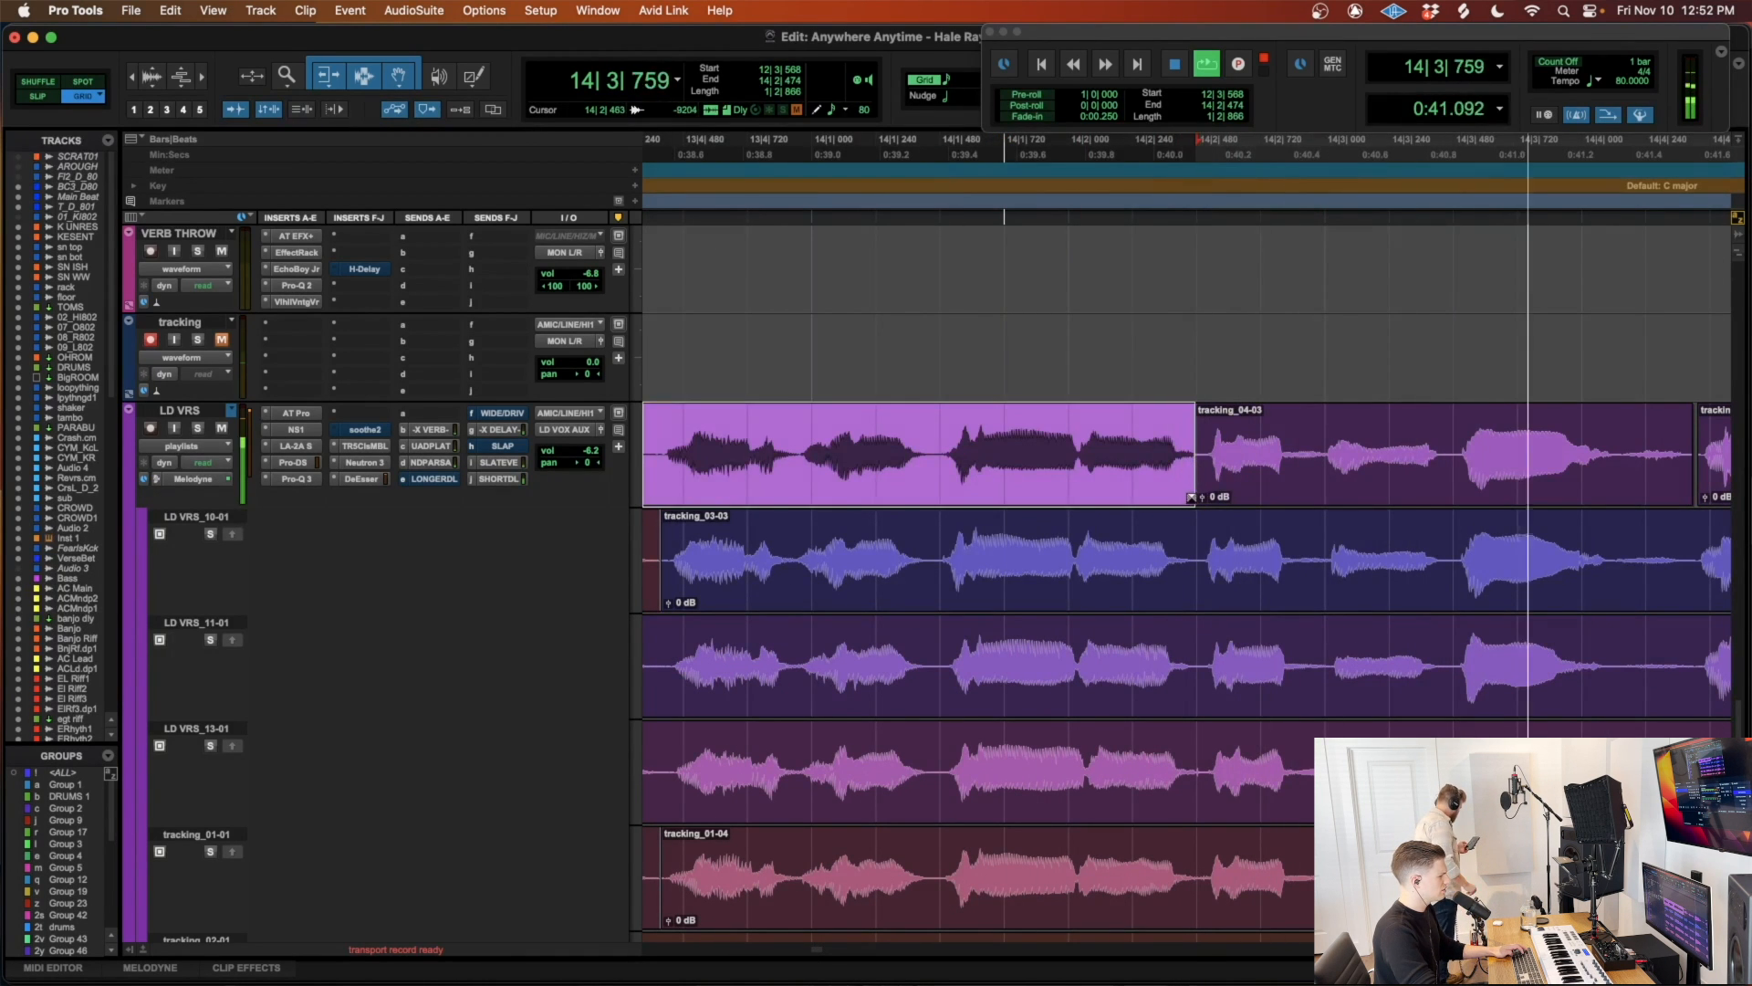
pyautogui.press('r')
pyautogui.click(1437, 479)
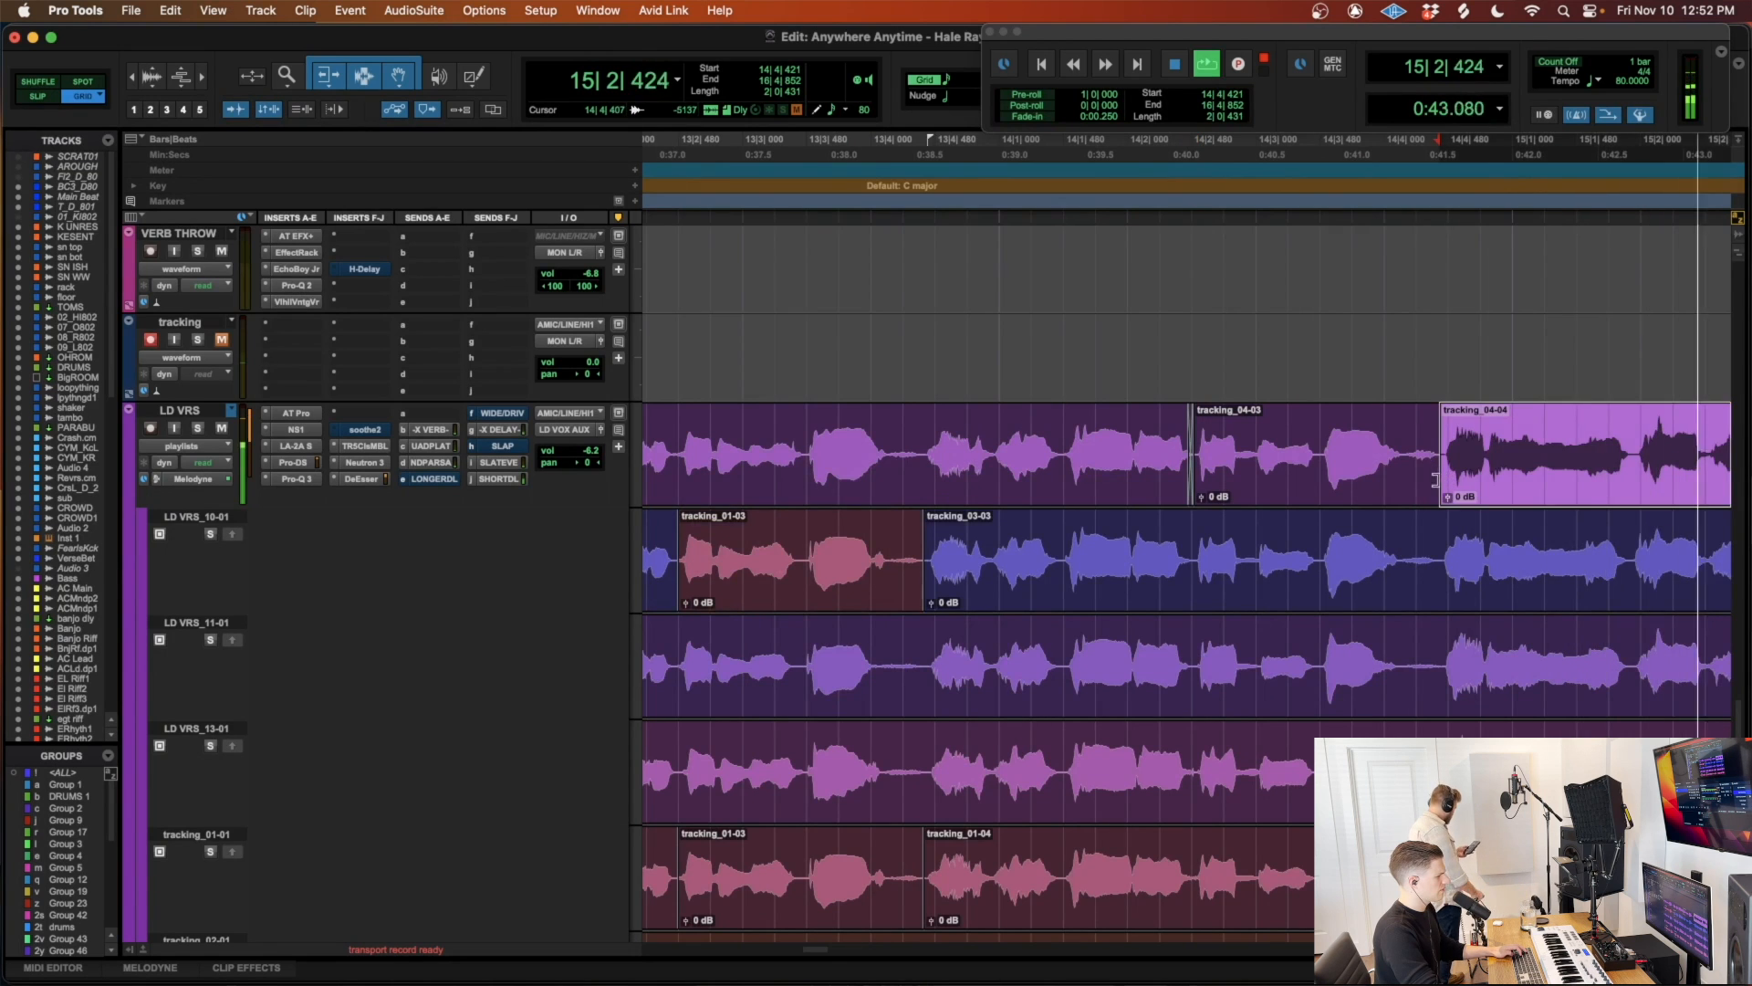
pyautogui.press('r')
# Step: Separate the phrase from 15|1|881 to 15|4|649 in the tracking_04 take on LD VRS
pyautogui.hscroll(3, 1478, 459)
pyautogui.moveTo(1382, 449); pyautogui.dragTo(1205, 456)
pyautogui.press('b')
pyautogui.hscroll(6, 1245, 496)
pyautogui.hscroll(-3, 1245, 496)
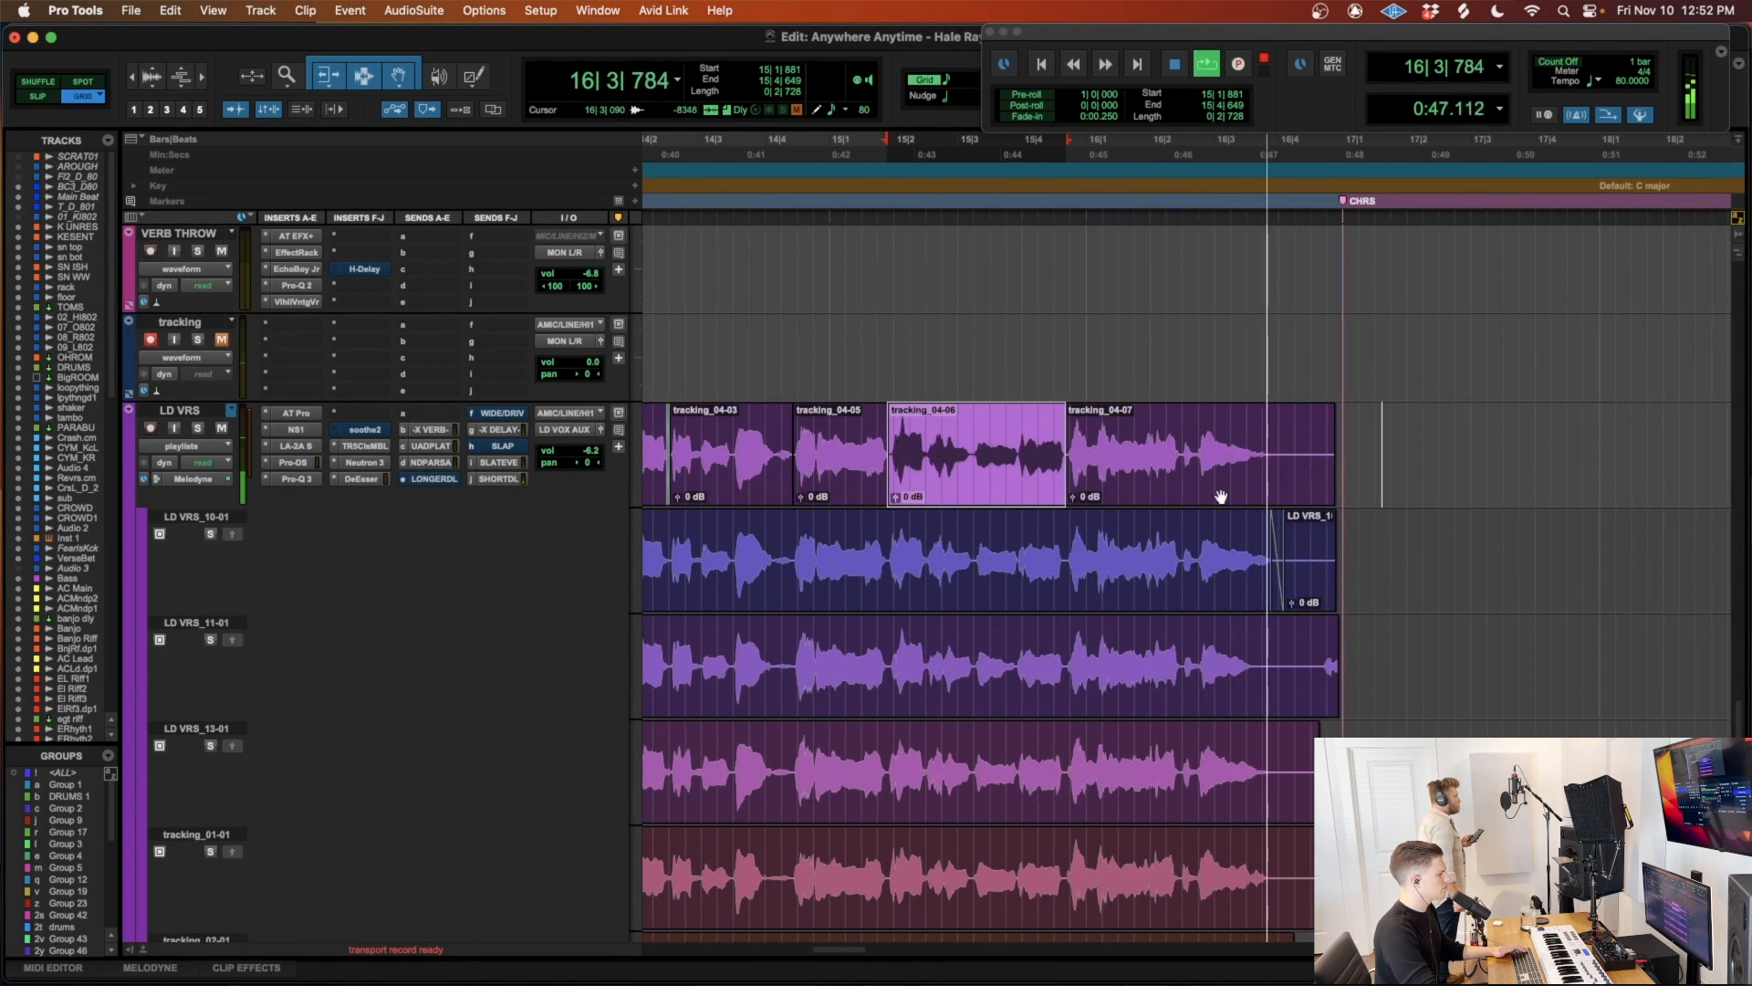
# Step: Stop playback and trim the end of the tracking_04-07 clip to 16|4|059
pyautogui.press('space')
pyautogui.press('r')
pyautogui.click(1095, 544)
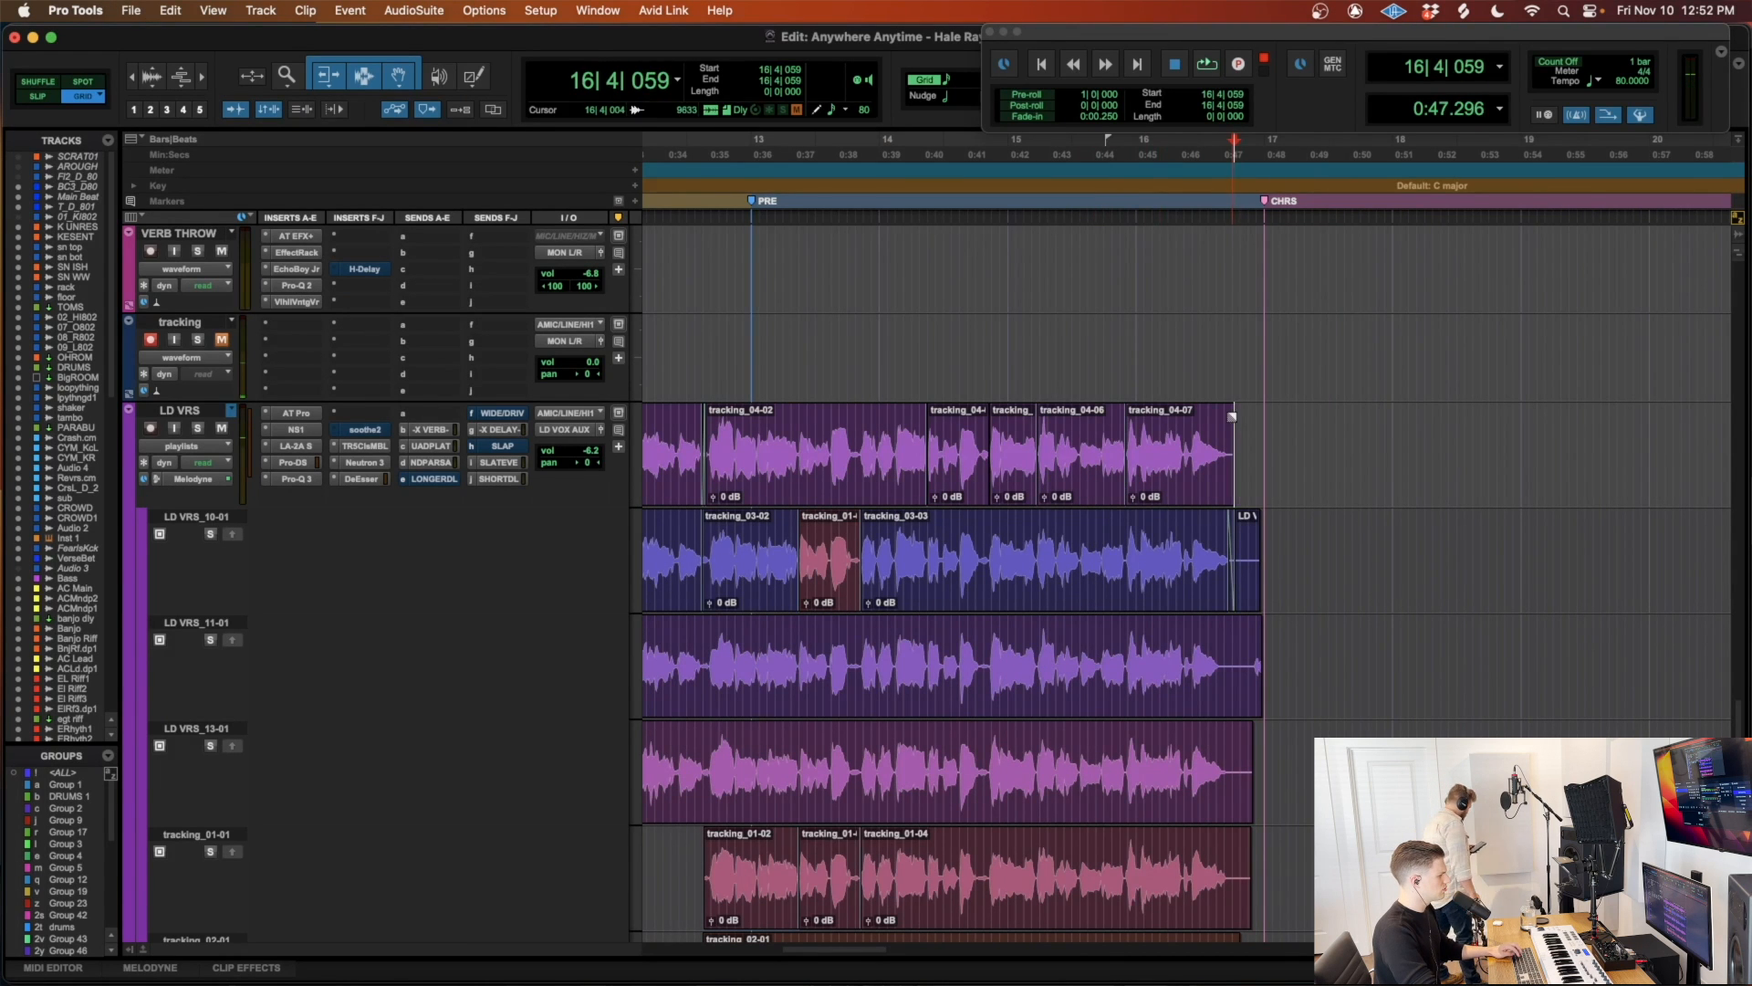
# Step: Shift the tracking_04-06 phrase slightly earlier and adjust the clip boundary at its start
pyautogui.click(1051, 492)
pyautogui.press('t')
pyautogui.press('t')
pyautogui.press('t')
pyautogui.press('t')
pyautogui.moveTo(1299, 489); pyautogui.dragTo(1287, 488)
pyautogui.moveTo(1167, 464)
pyautogui.mouseDown()
pyautogui.moveTo(1194, 465)
pyautogui.moveTo(1190, 489)
pyautogui.mouseUp()
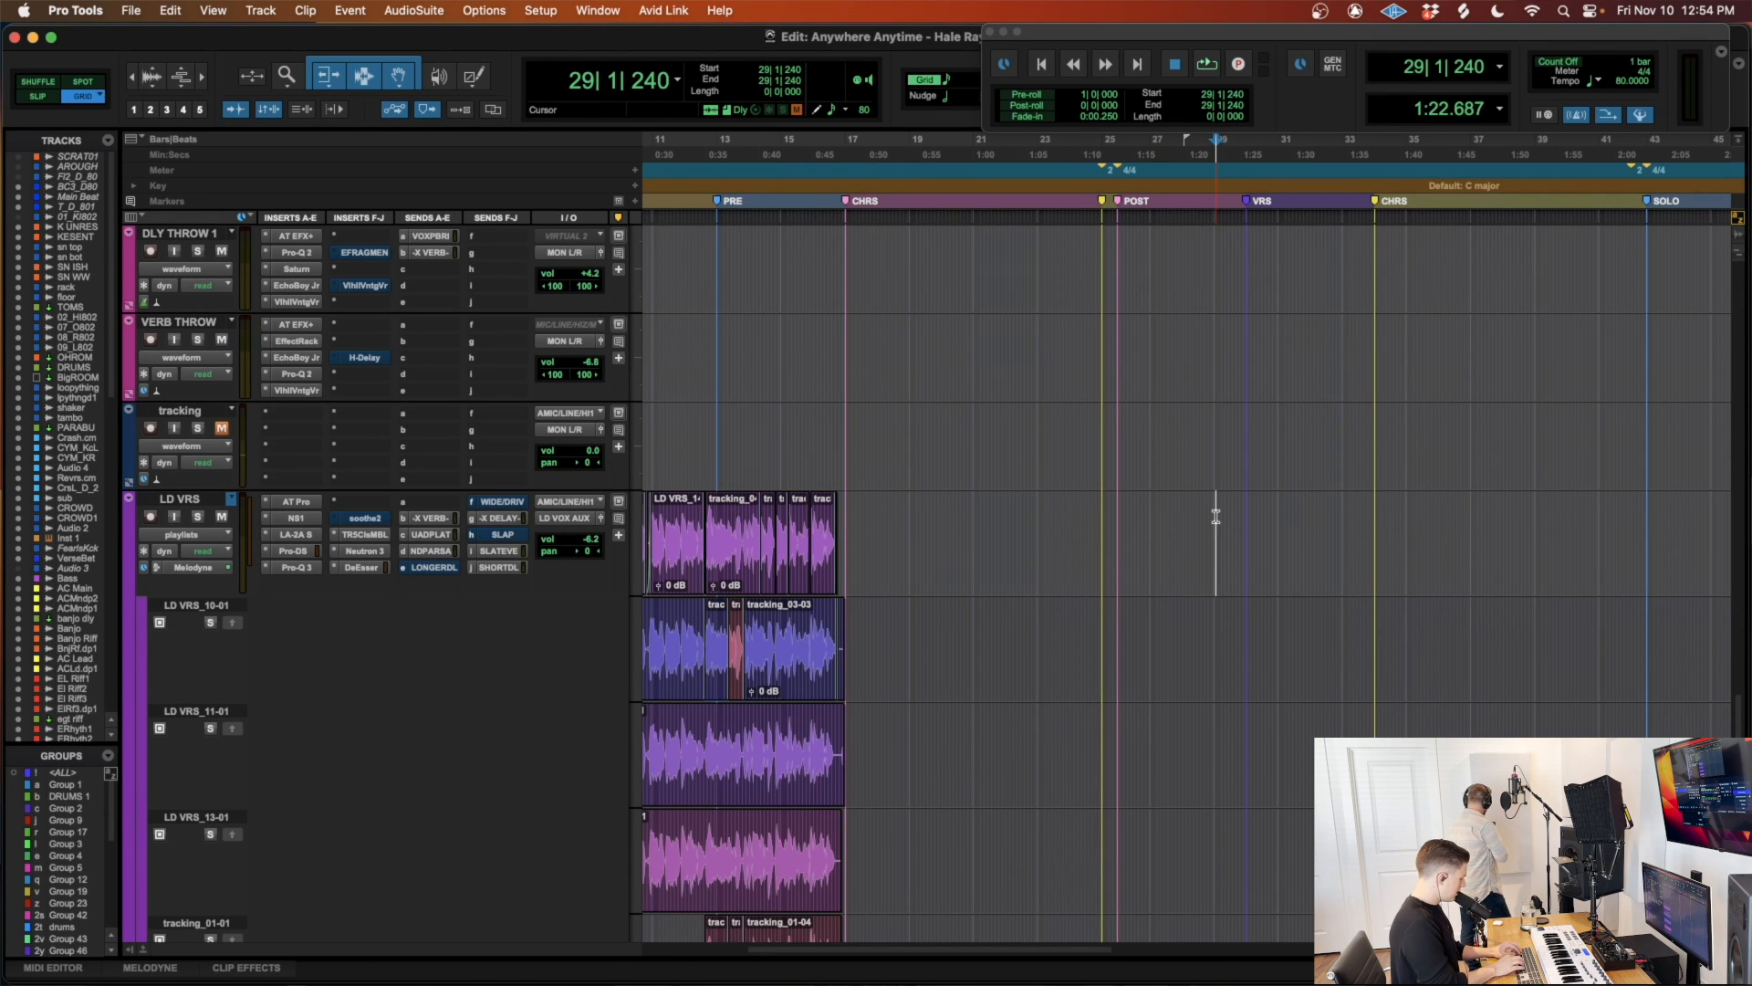
# Step: Record-enable LD VRS and record a vocal take of the second verse from 29|1|000 to the CHRS marker
pyautogui.press('t')
pyautogui.press('t')
pyautogui.hotkey('shift', 'r')
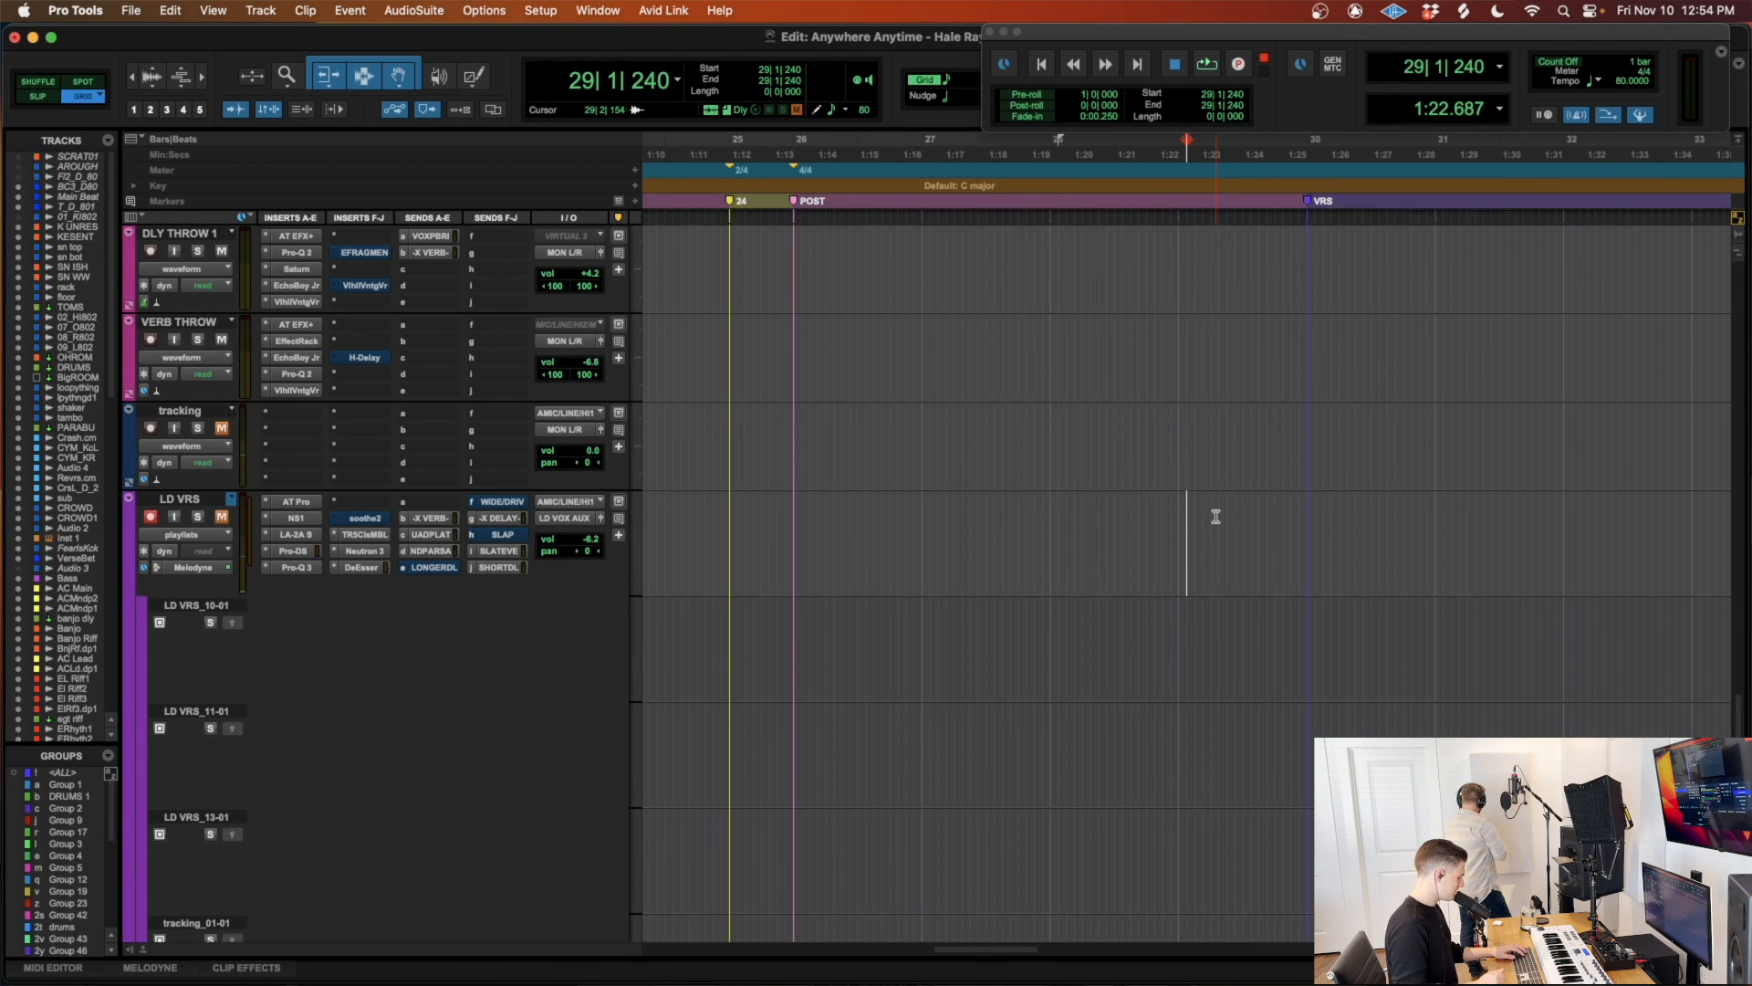
pyautogui.hscroll(3, 1215, 516)
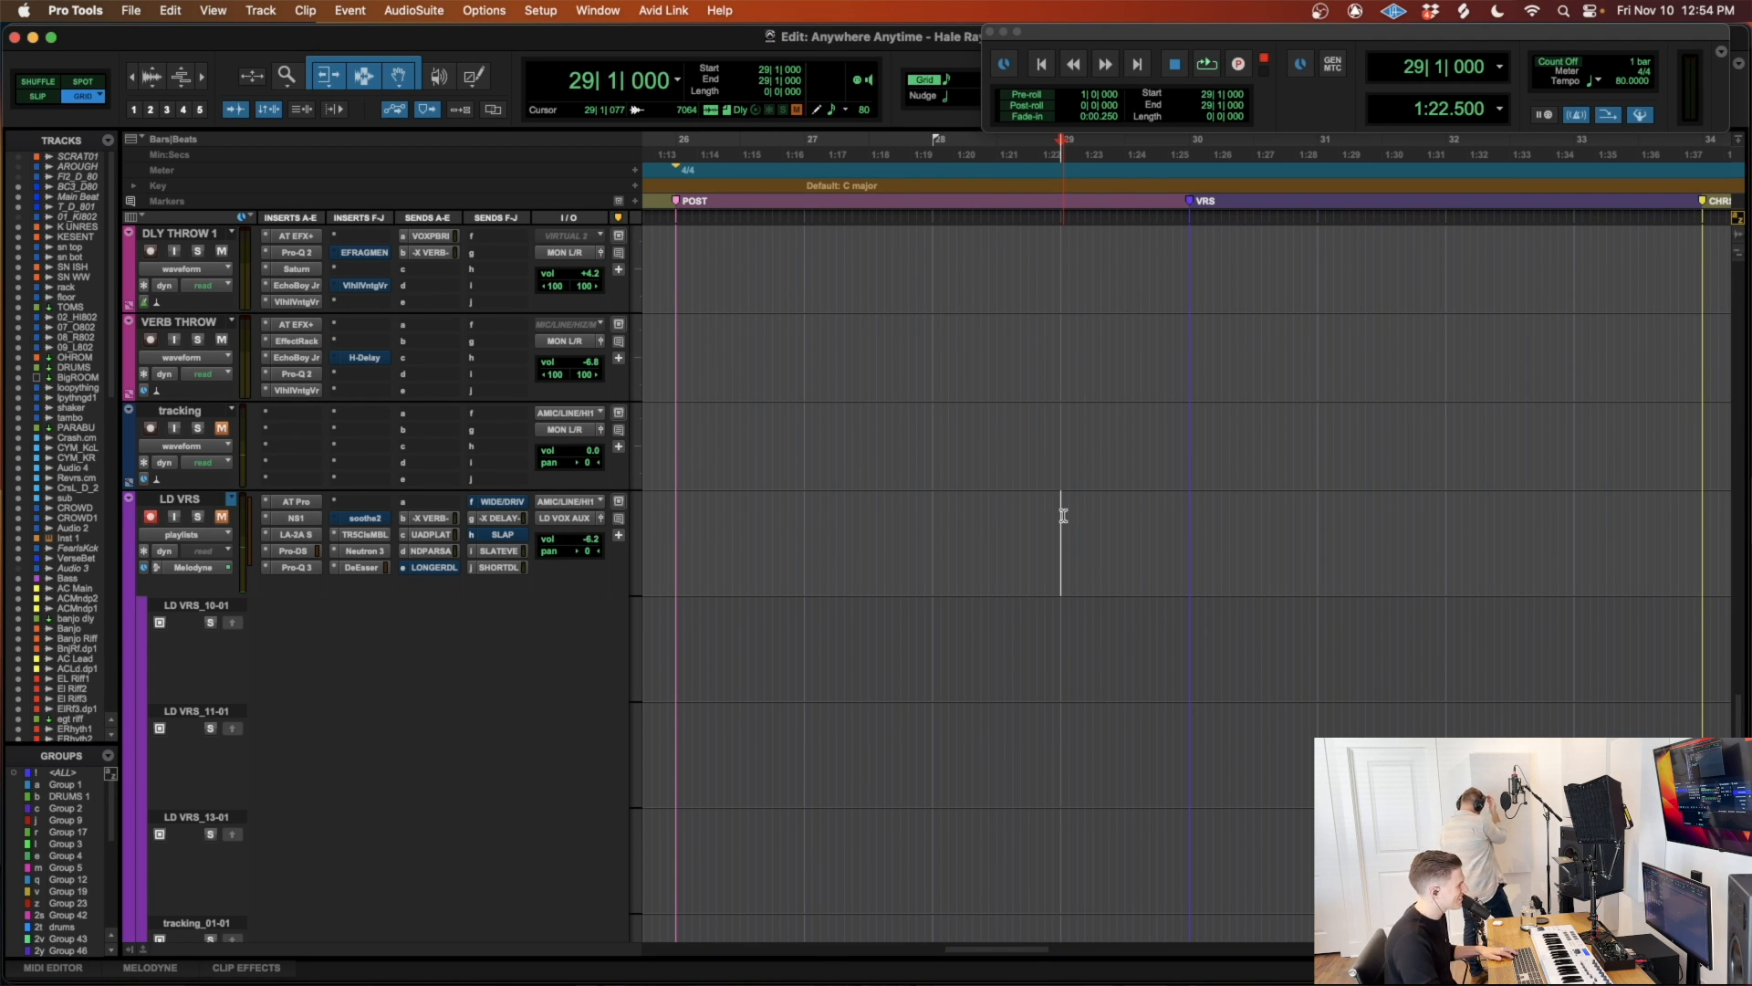
pyautogui.scroll(3, 1063, 516)
pyautogui.scroll(-3, 1064, 516)
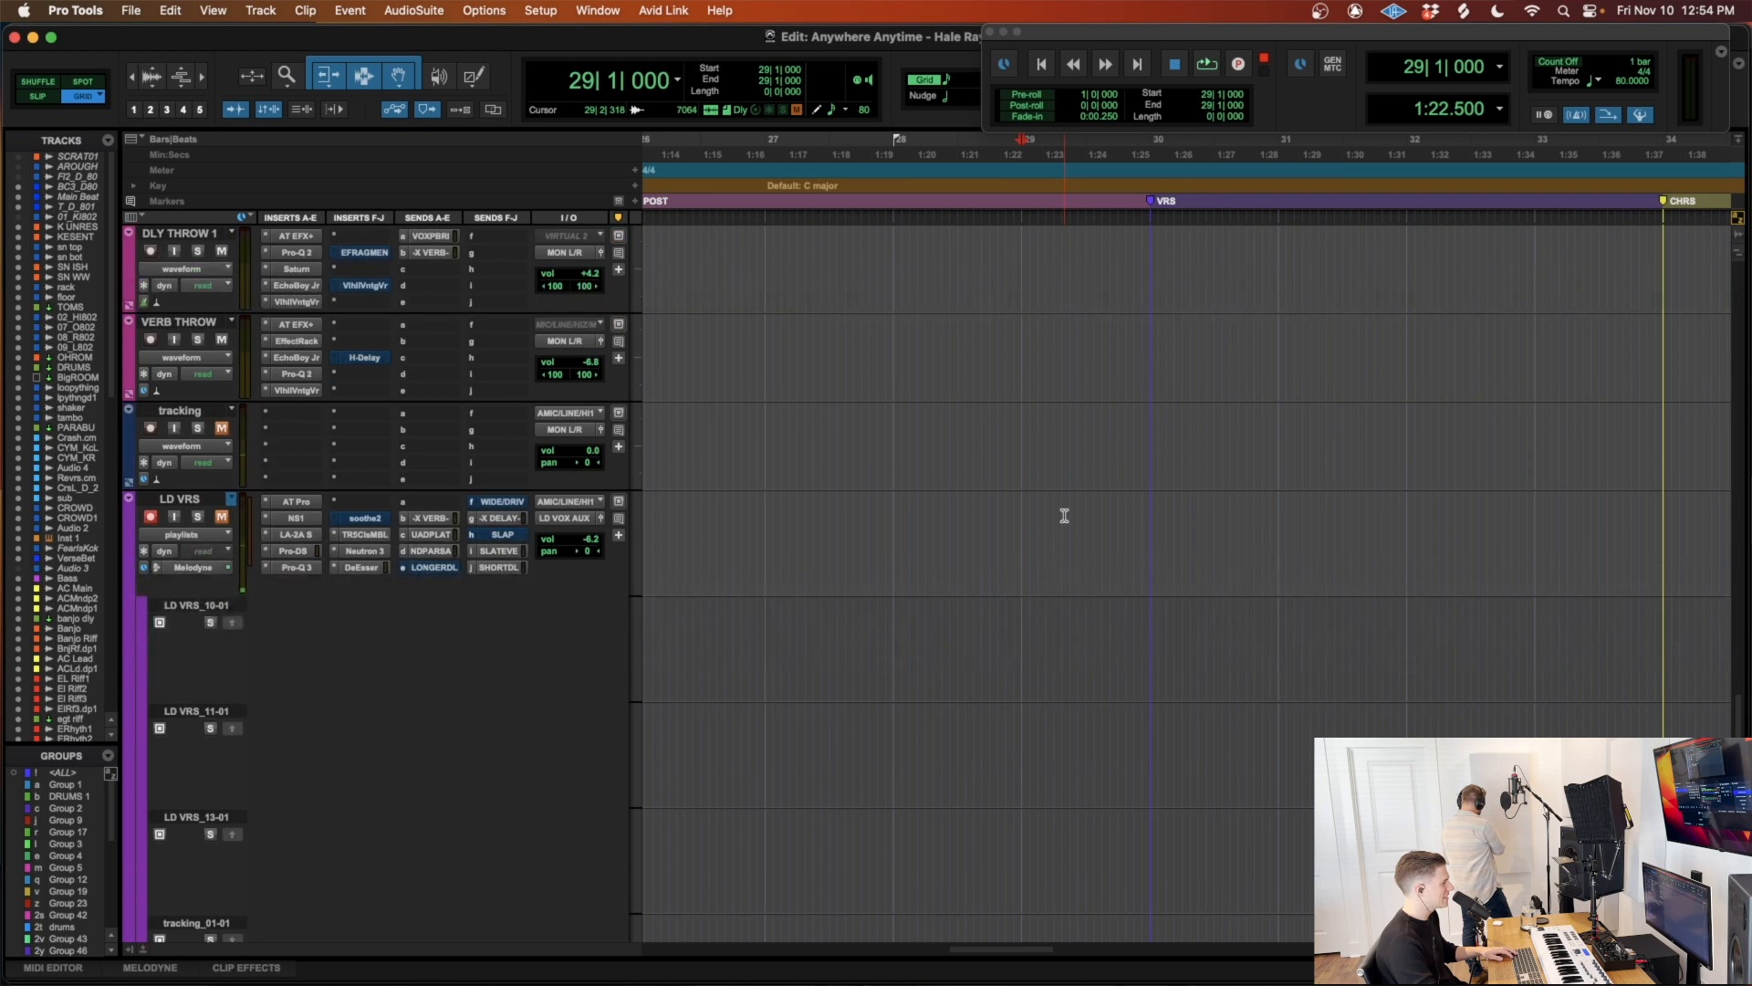
pyautogui.press('super+space')
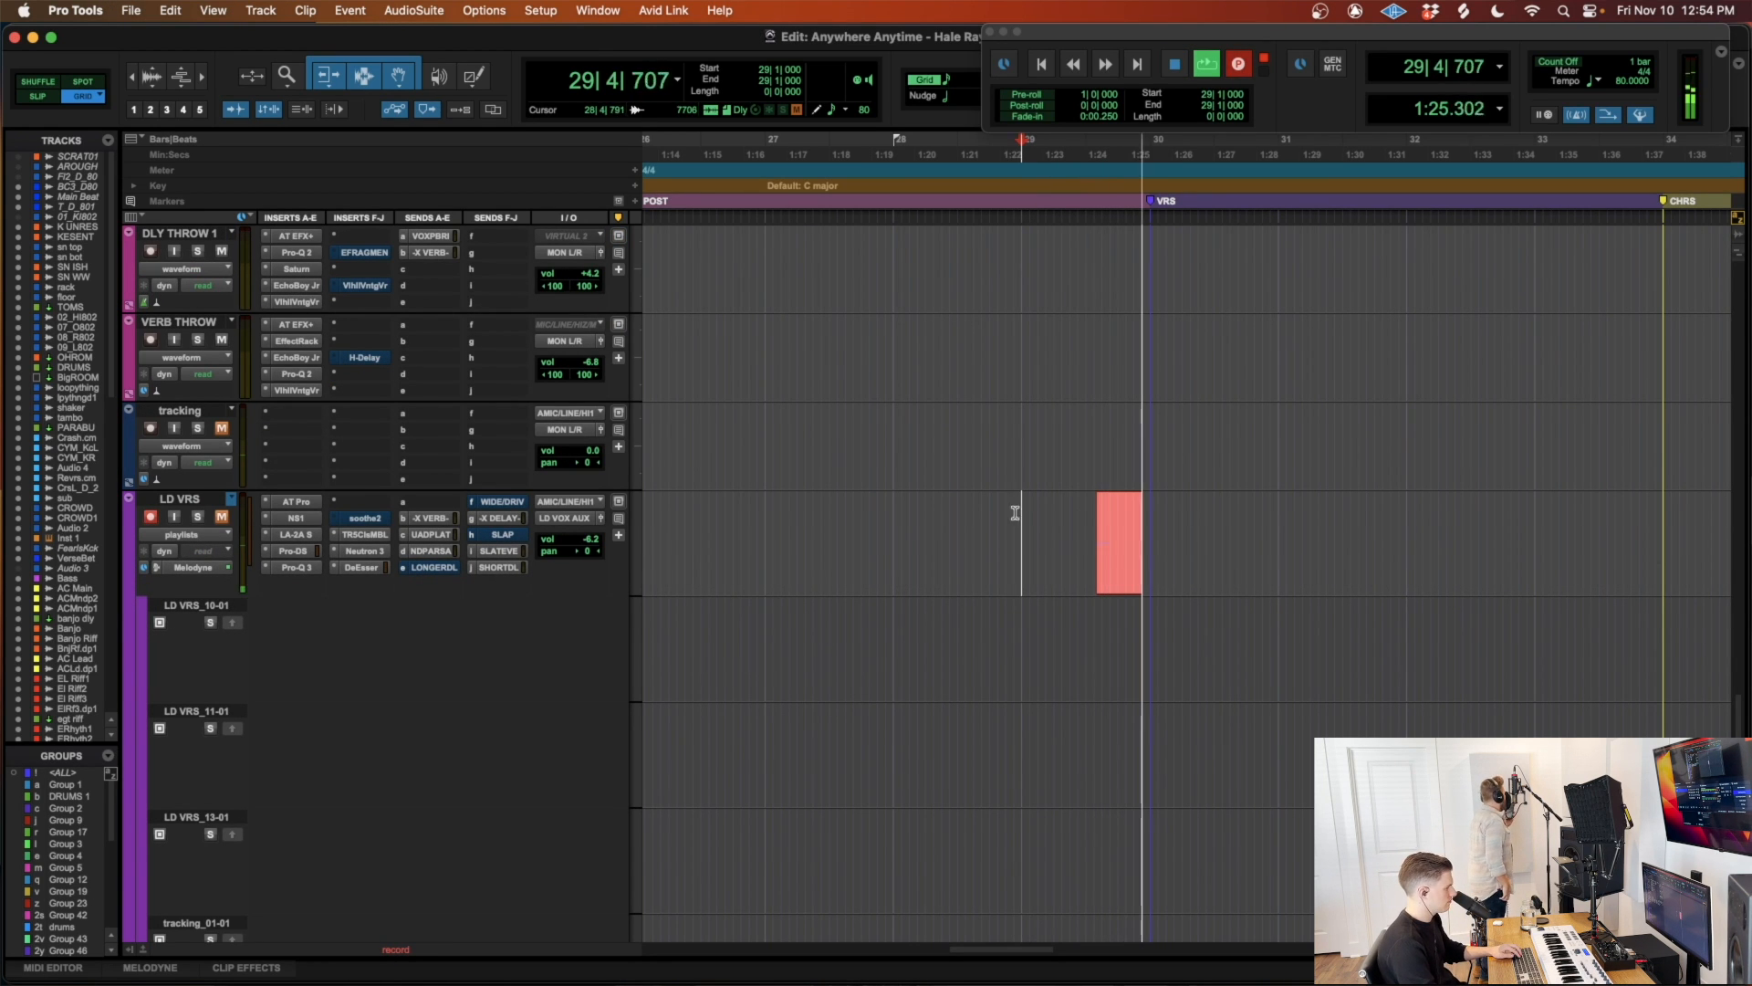
pyautogui.press('super+bracketleft')
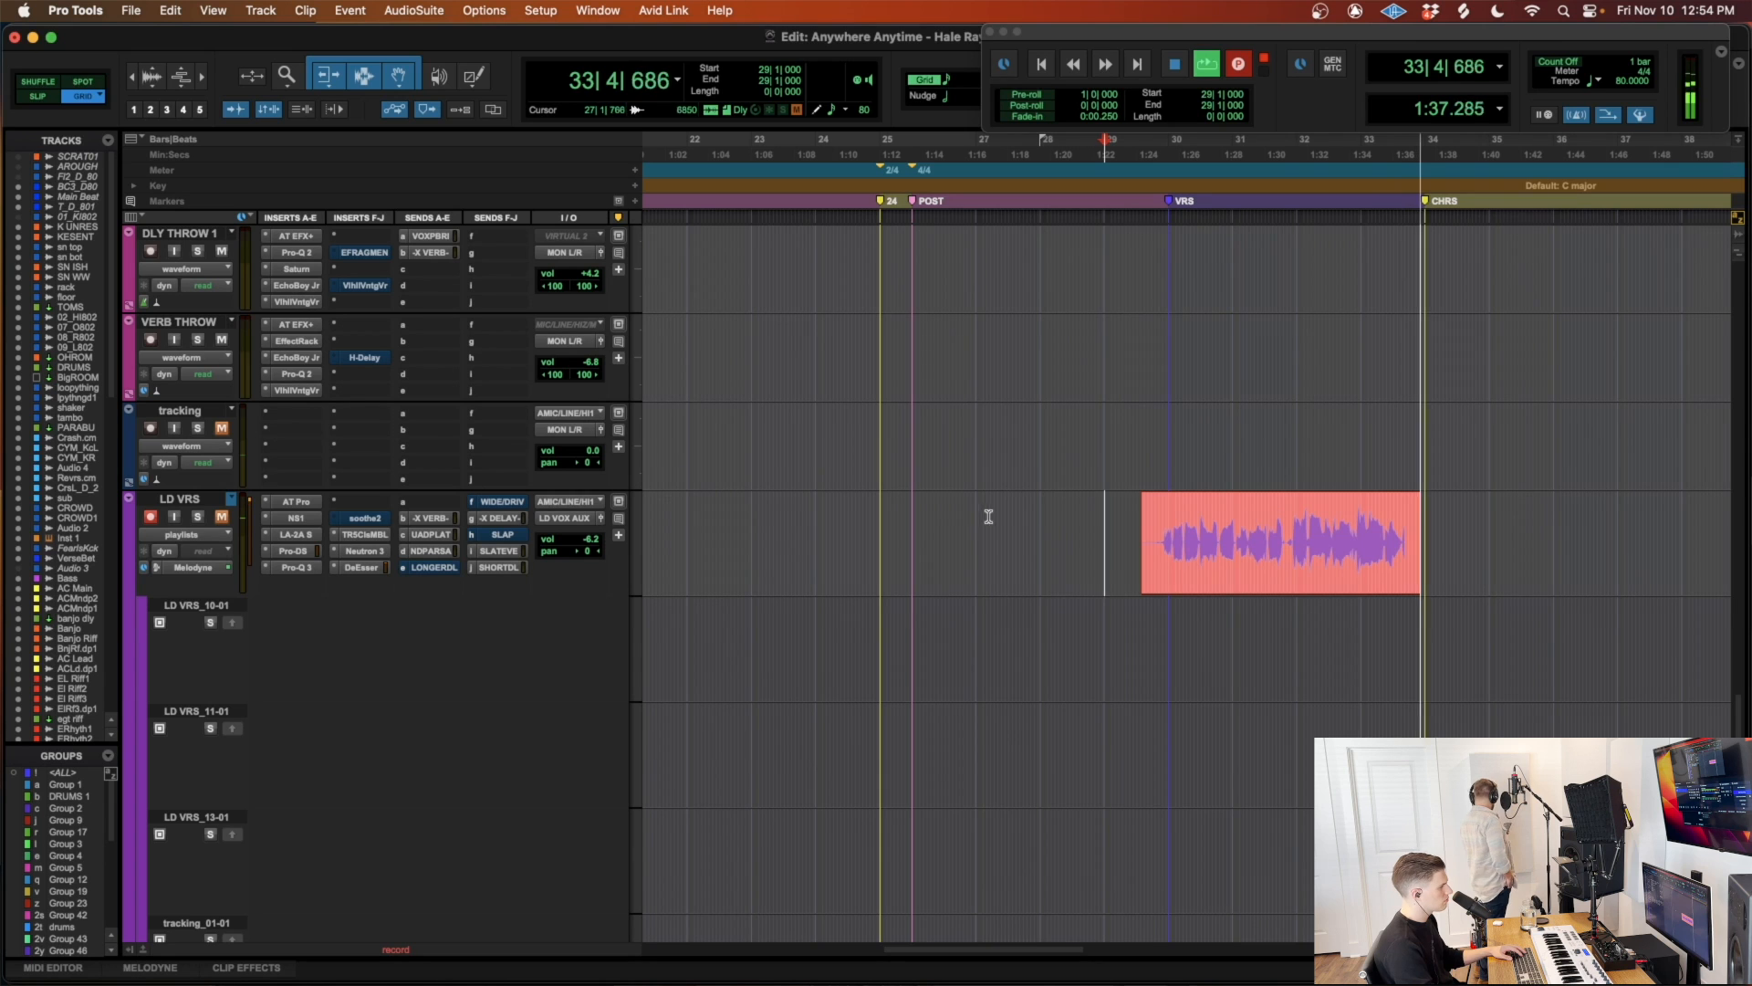
pyautogui.press('space')
# Step: Move the LD VRS_15-01 take into the LD VRS_10-01 lane and trim its start with a fade-in
pyautogui.moveTo(1196, 582); pyautogui.dragTo(1180, 632)
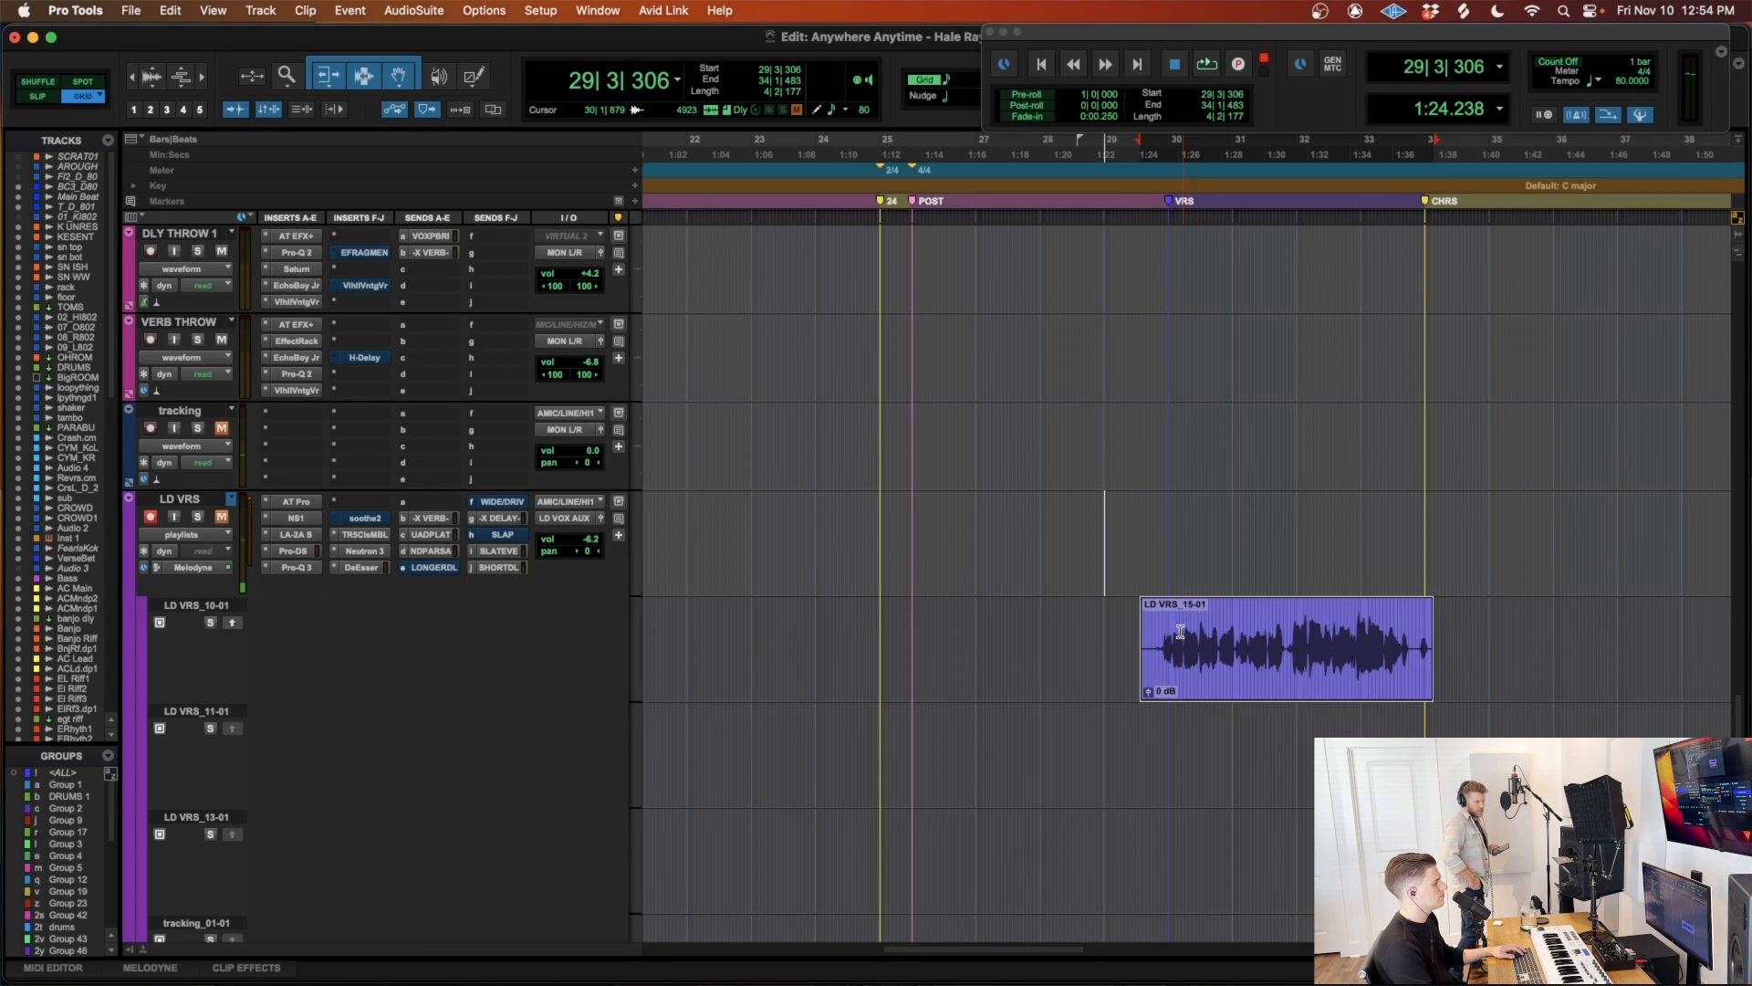
pyautogui.click(1169, 631)
pyautogui.press('t')
pyautogui.press('t')
pyautogui.click(1141, 621)
pyautogui.press('a')
pyautogui.click(1161, 610)
pyautogui.press('d')
# Step: Record a second take of the verse on LD VRS from 29|1|000 and move it into the LD VRS_11-01 lane
pyautogui.click(1009, 538)
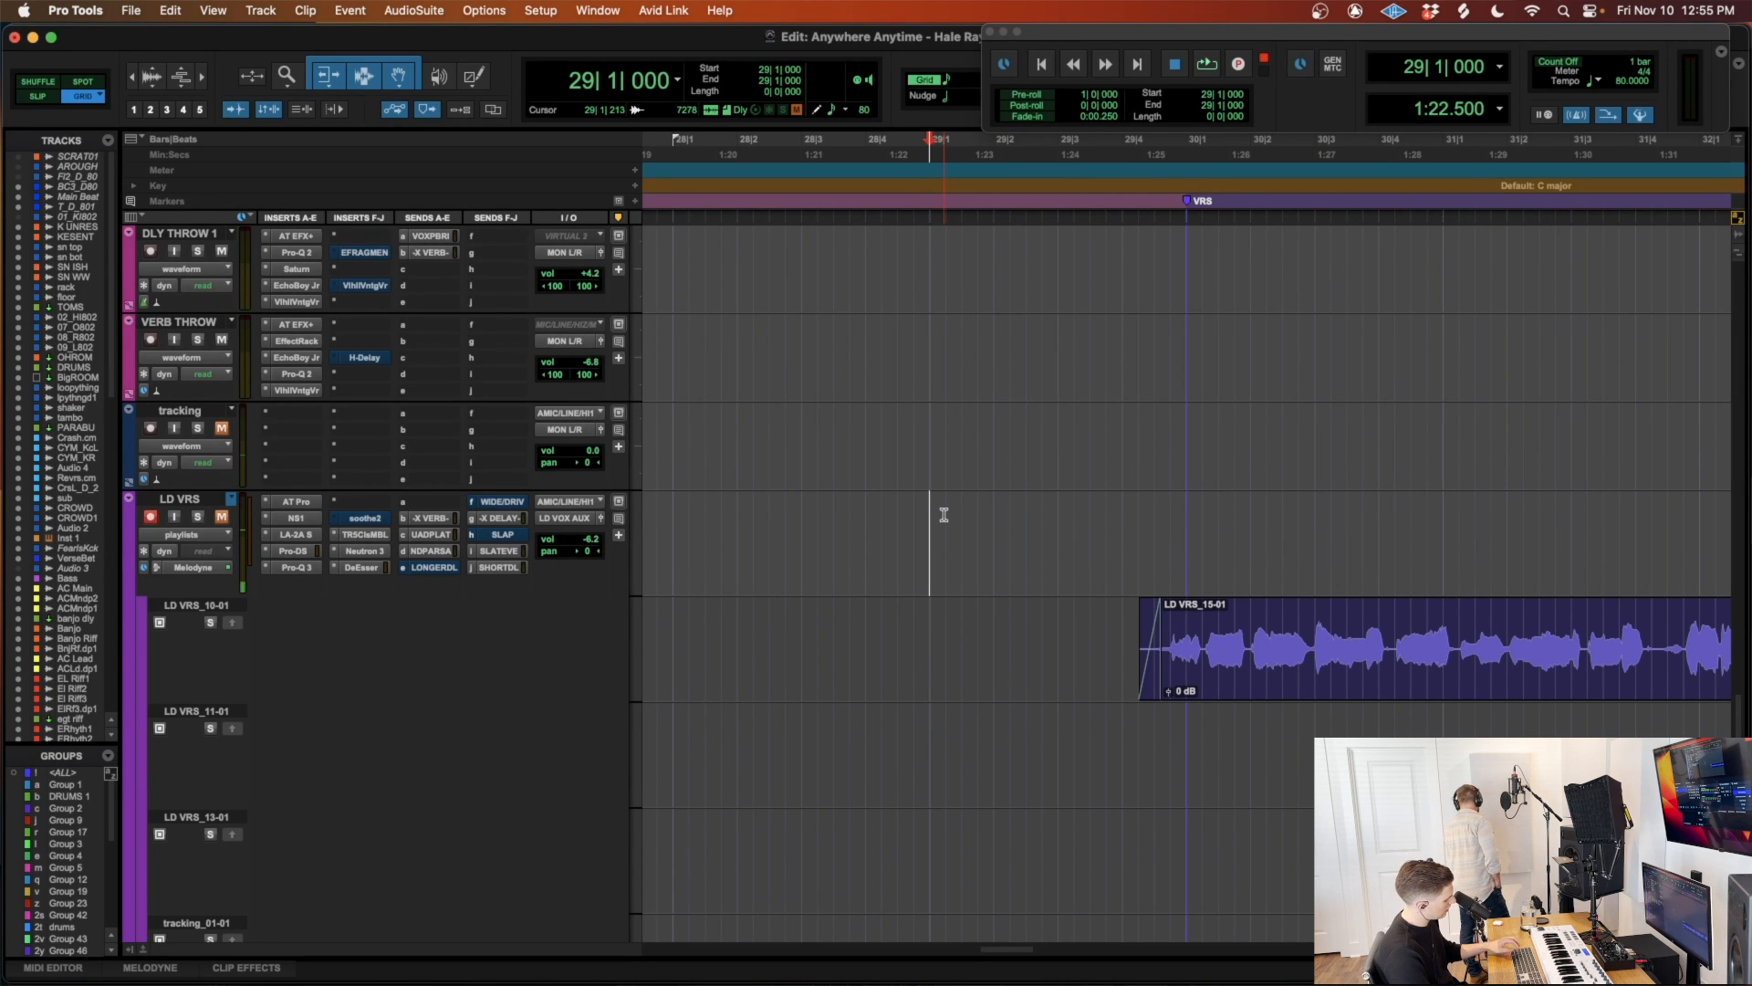
pyautogui.press('super+space')
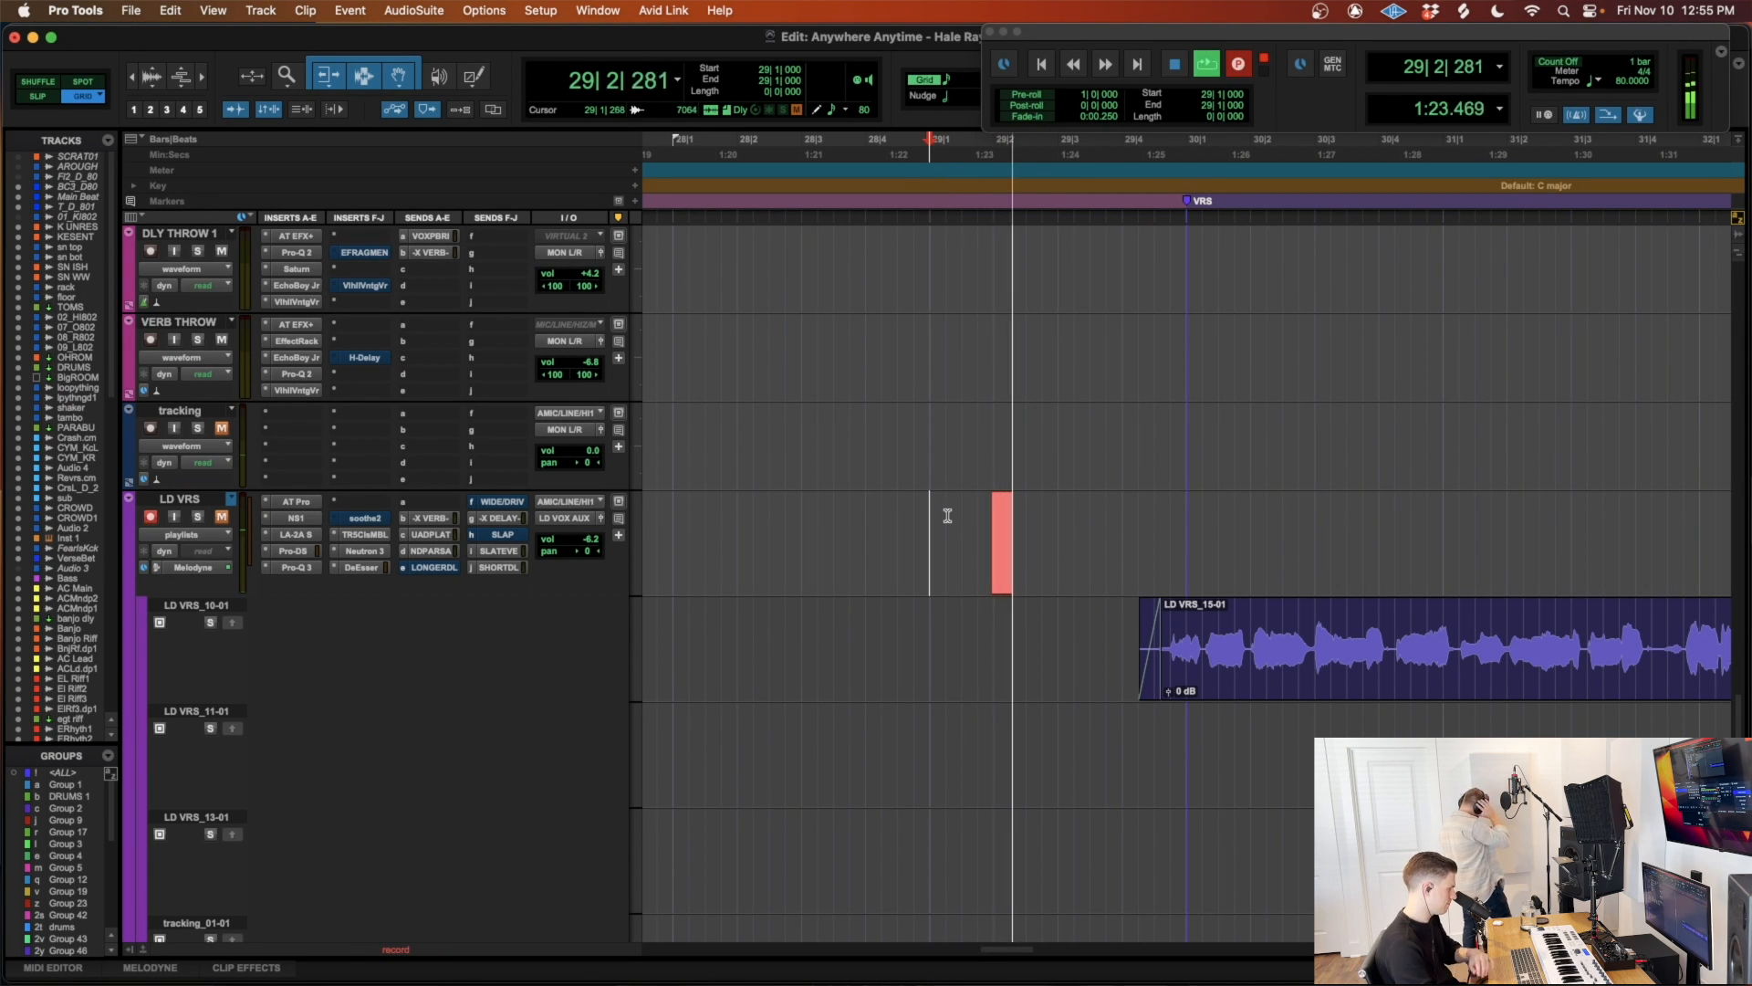
pyautogui.press('r')
pyautogui.press('r')
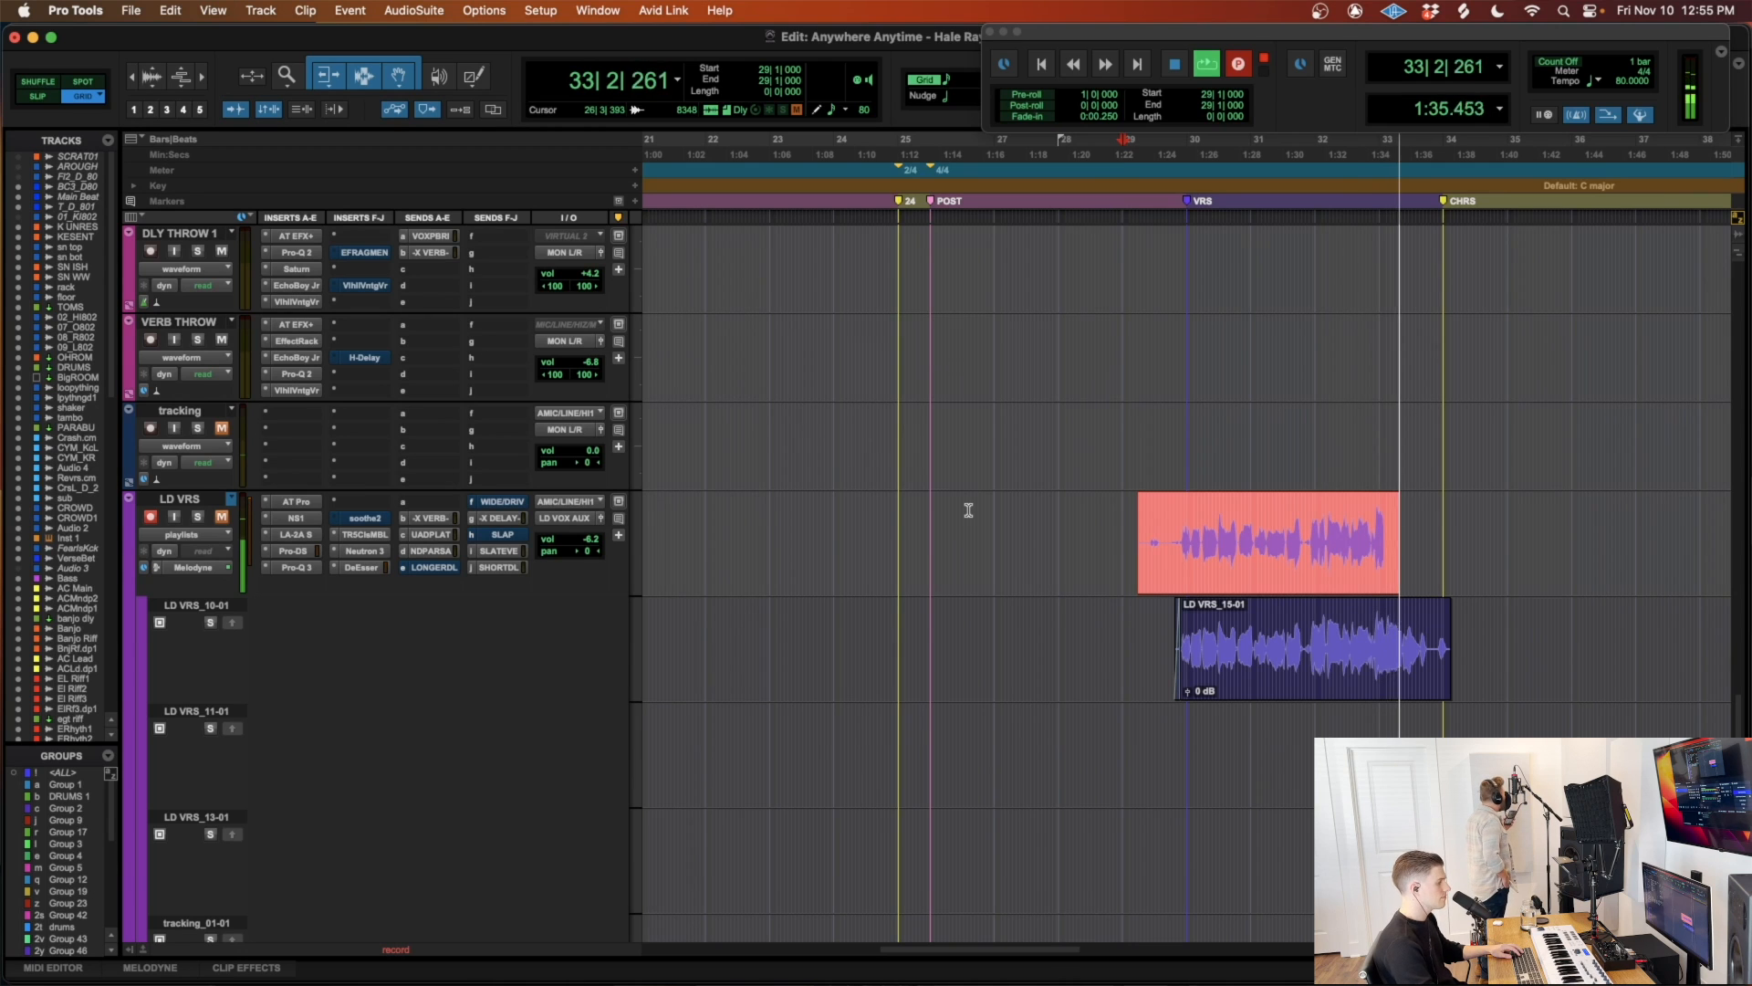
pyautogui.hscroll(3, 969, 510)
pyautogui.scroll(-2, 970, 508)
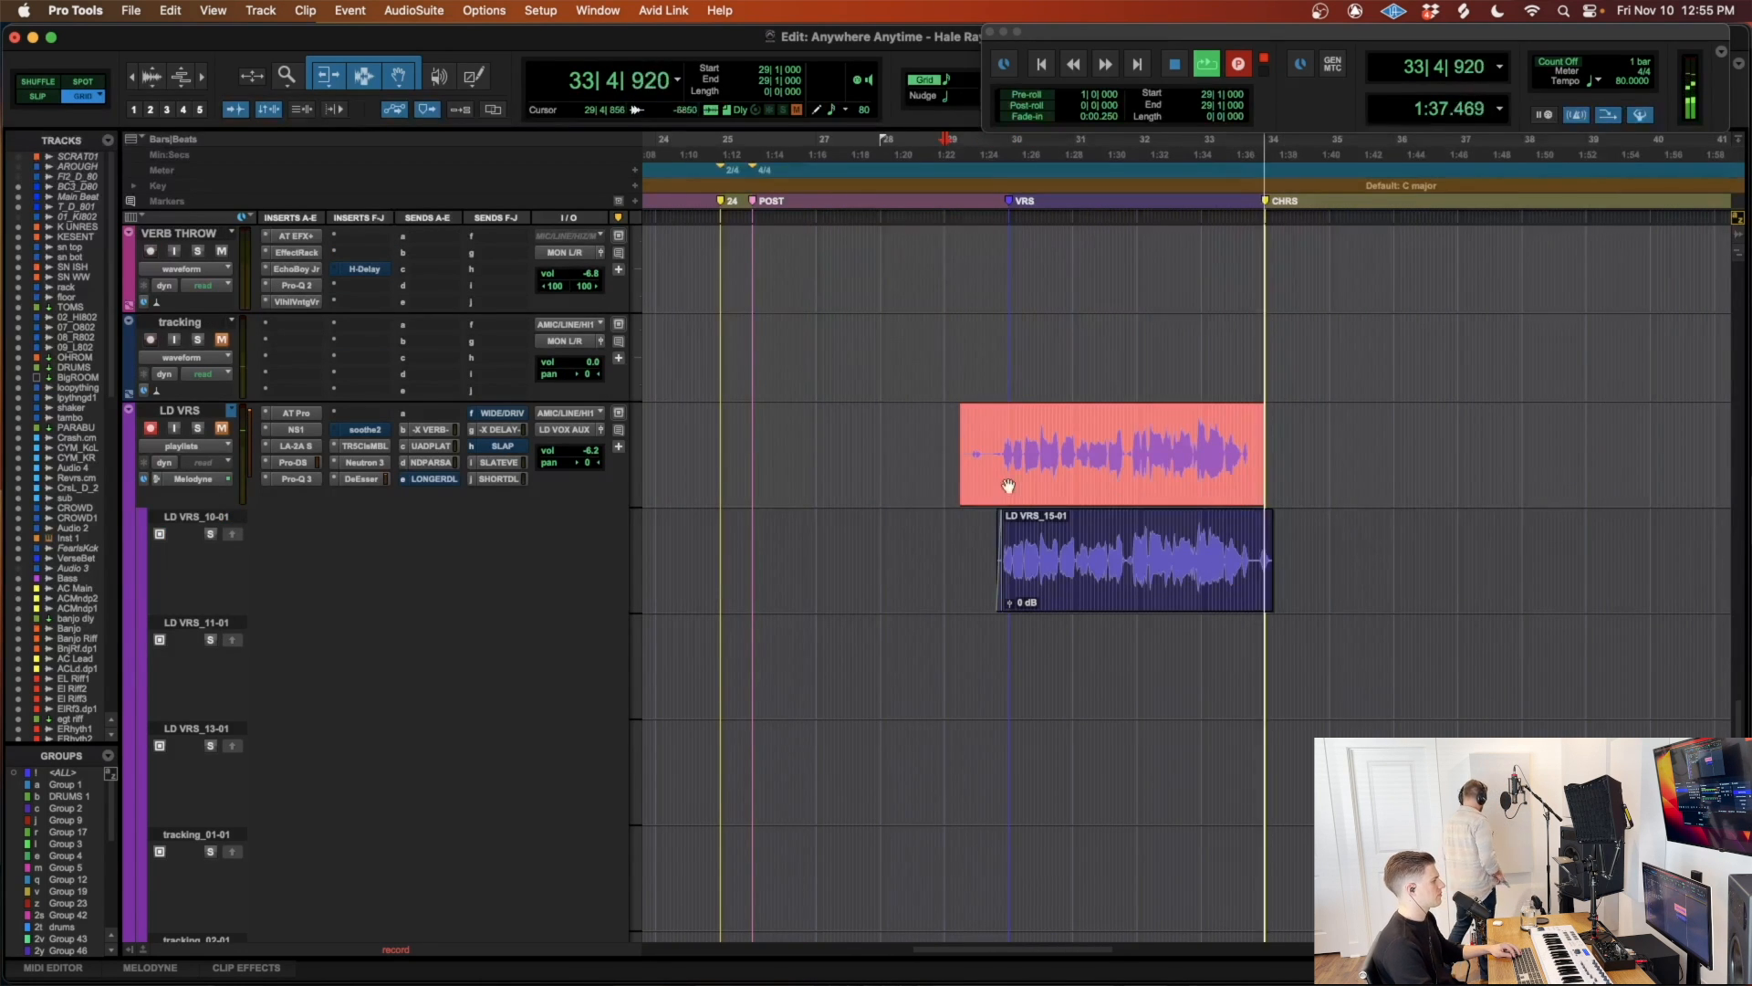
pyautogui.press('space')
pyautogui.moveTo(1039, 499); pyautogui.dragTo(1039, 711)
# Step: Record a third take of the second verse on the main LD VRS playlist from 29|1|000
pyautogui.click(990, 437)
pyautogui.press('t')
pyautogui.press('t')
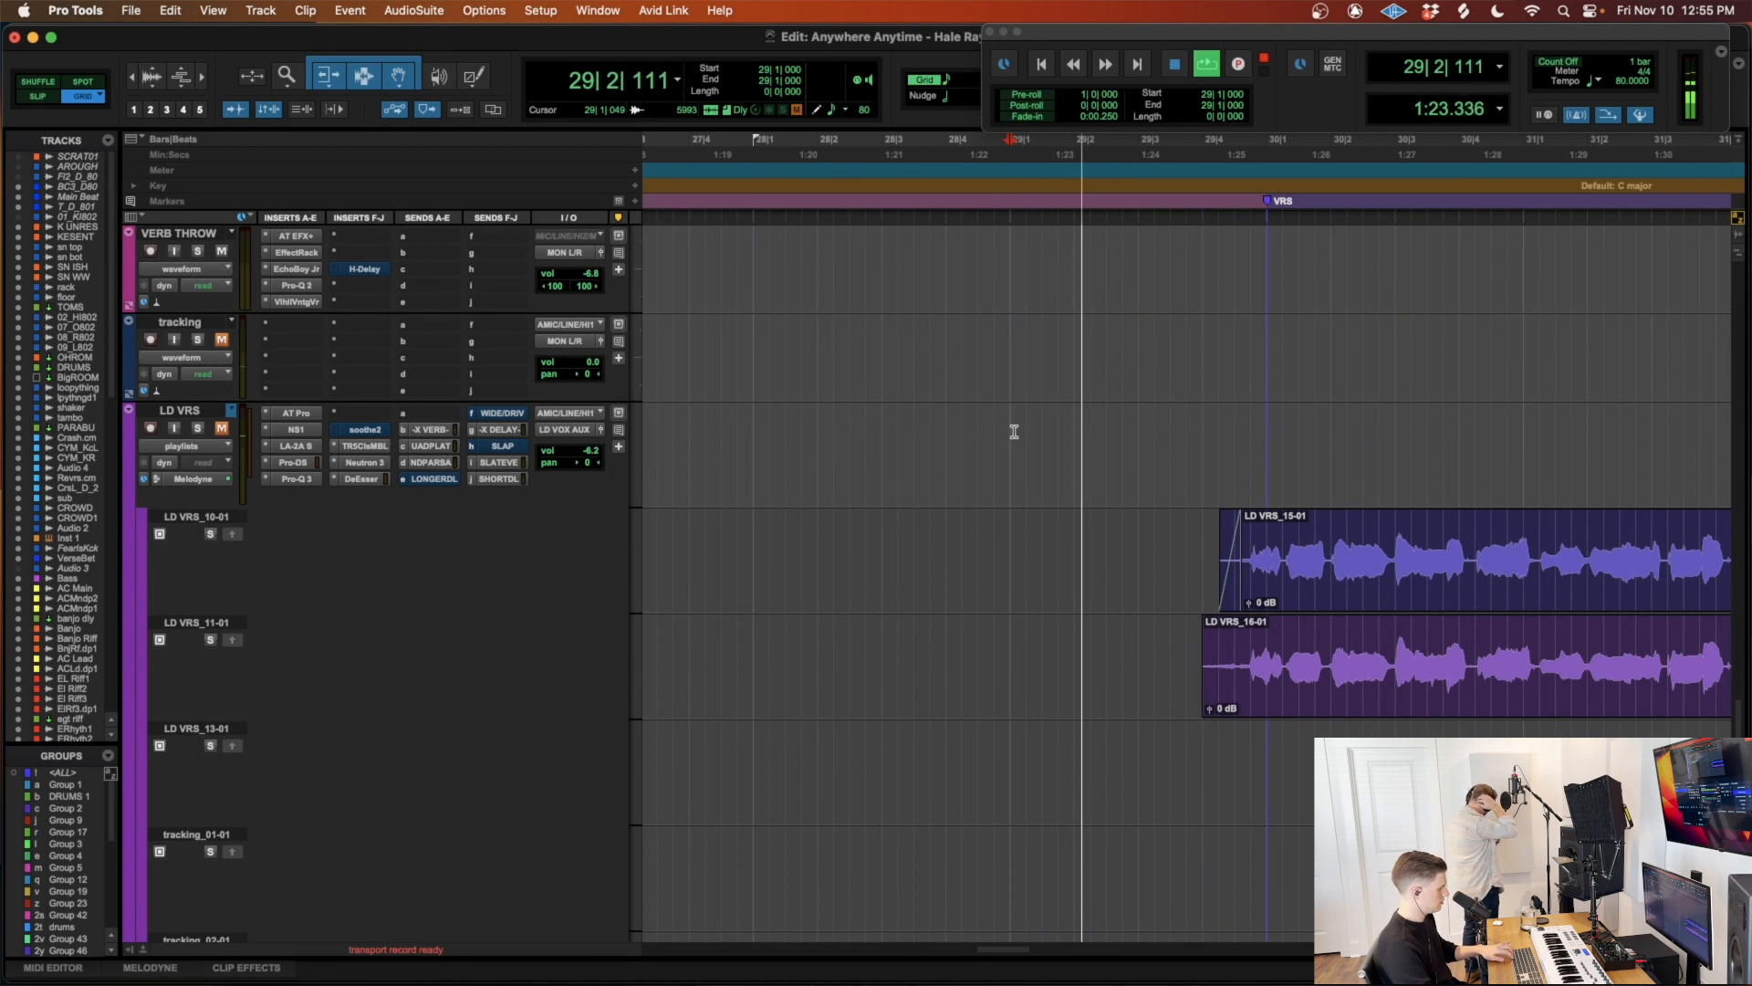
pyautogui.press('r')
pyautogui.press('r')
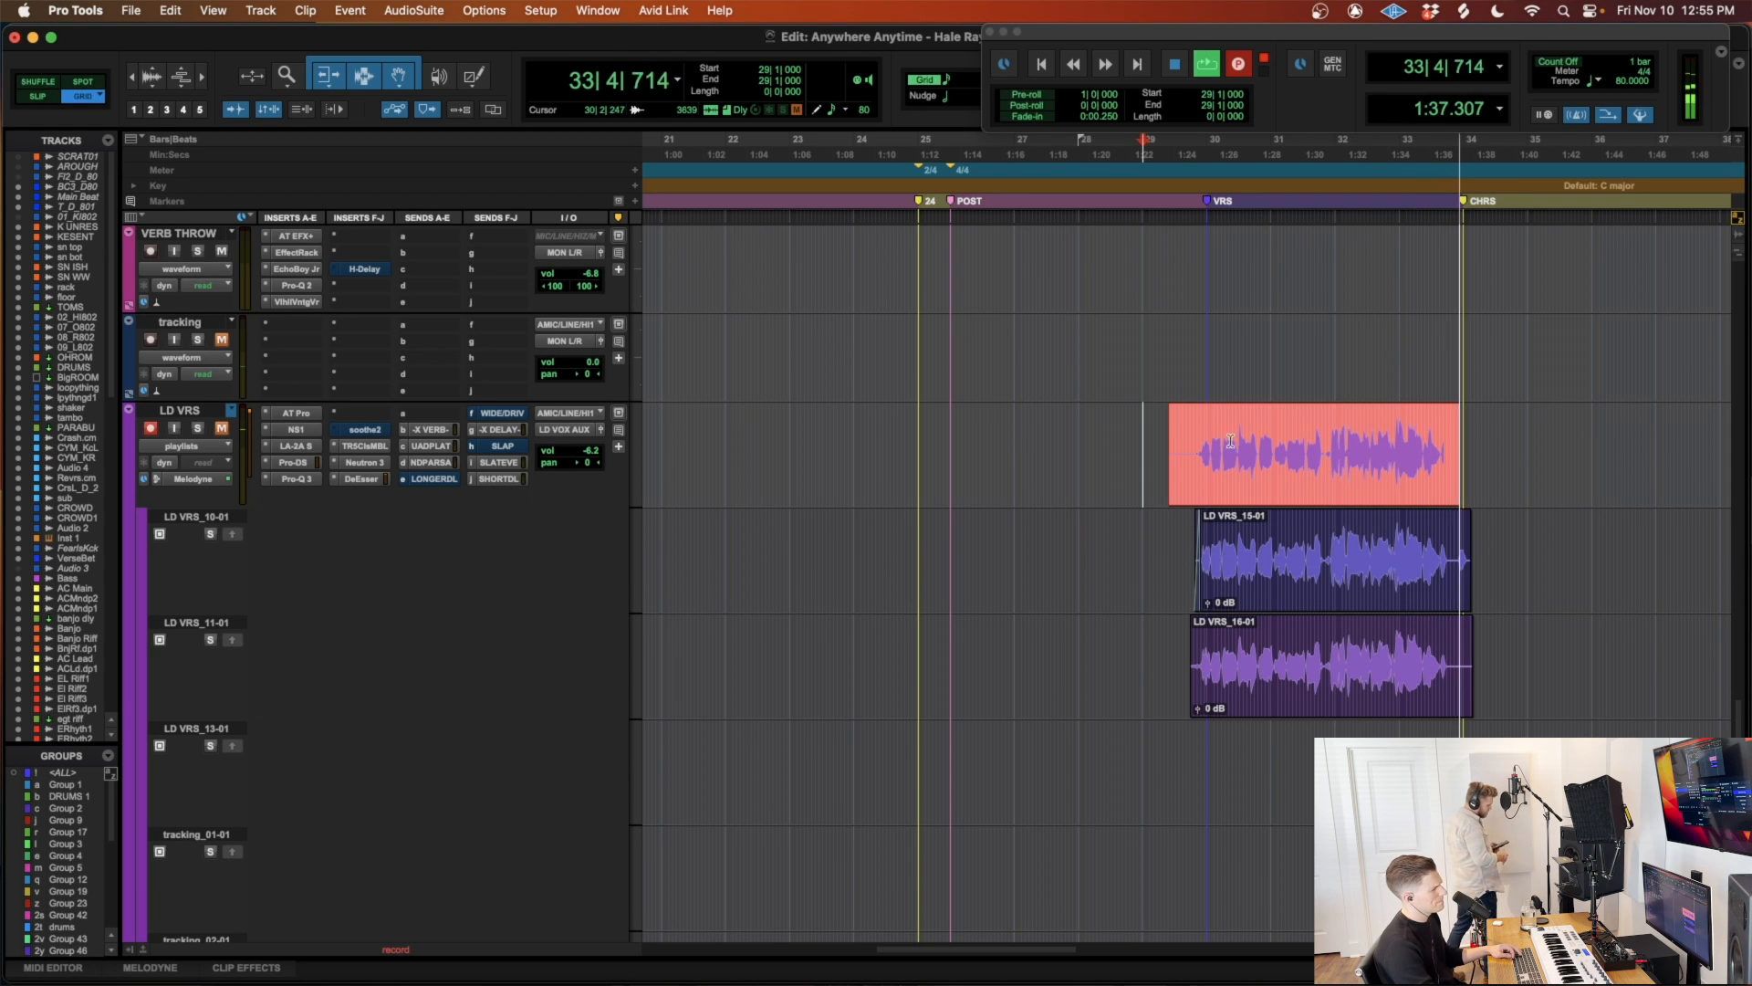
pyautogui.press('space')
# Step: Trim the start of LD VRS_17-01 with a fade-in and its end with a fade-out near the CHRS marker
pyautogui.press('t')
pyautogui.press('t')
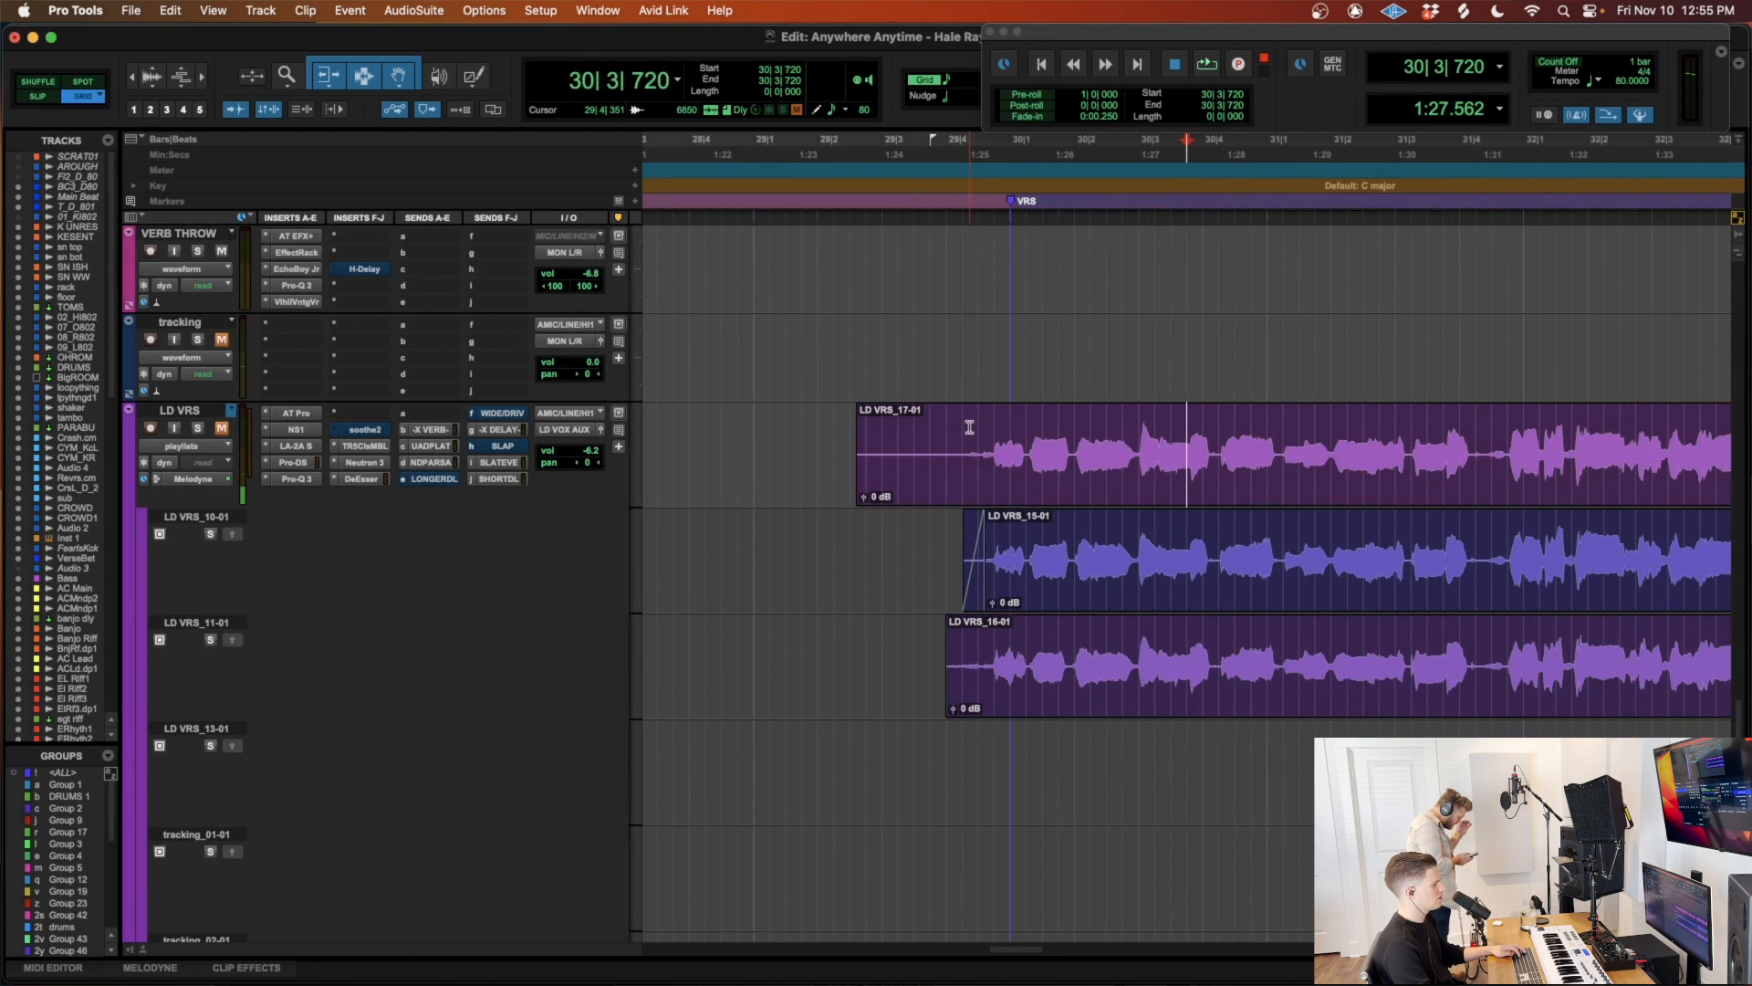
pyautogui.press('a')
pyautogui.click(924, 429)
pyautogui.press('r')
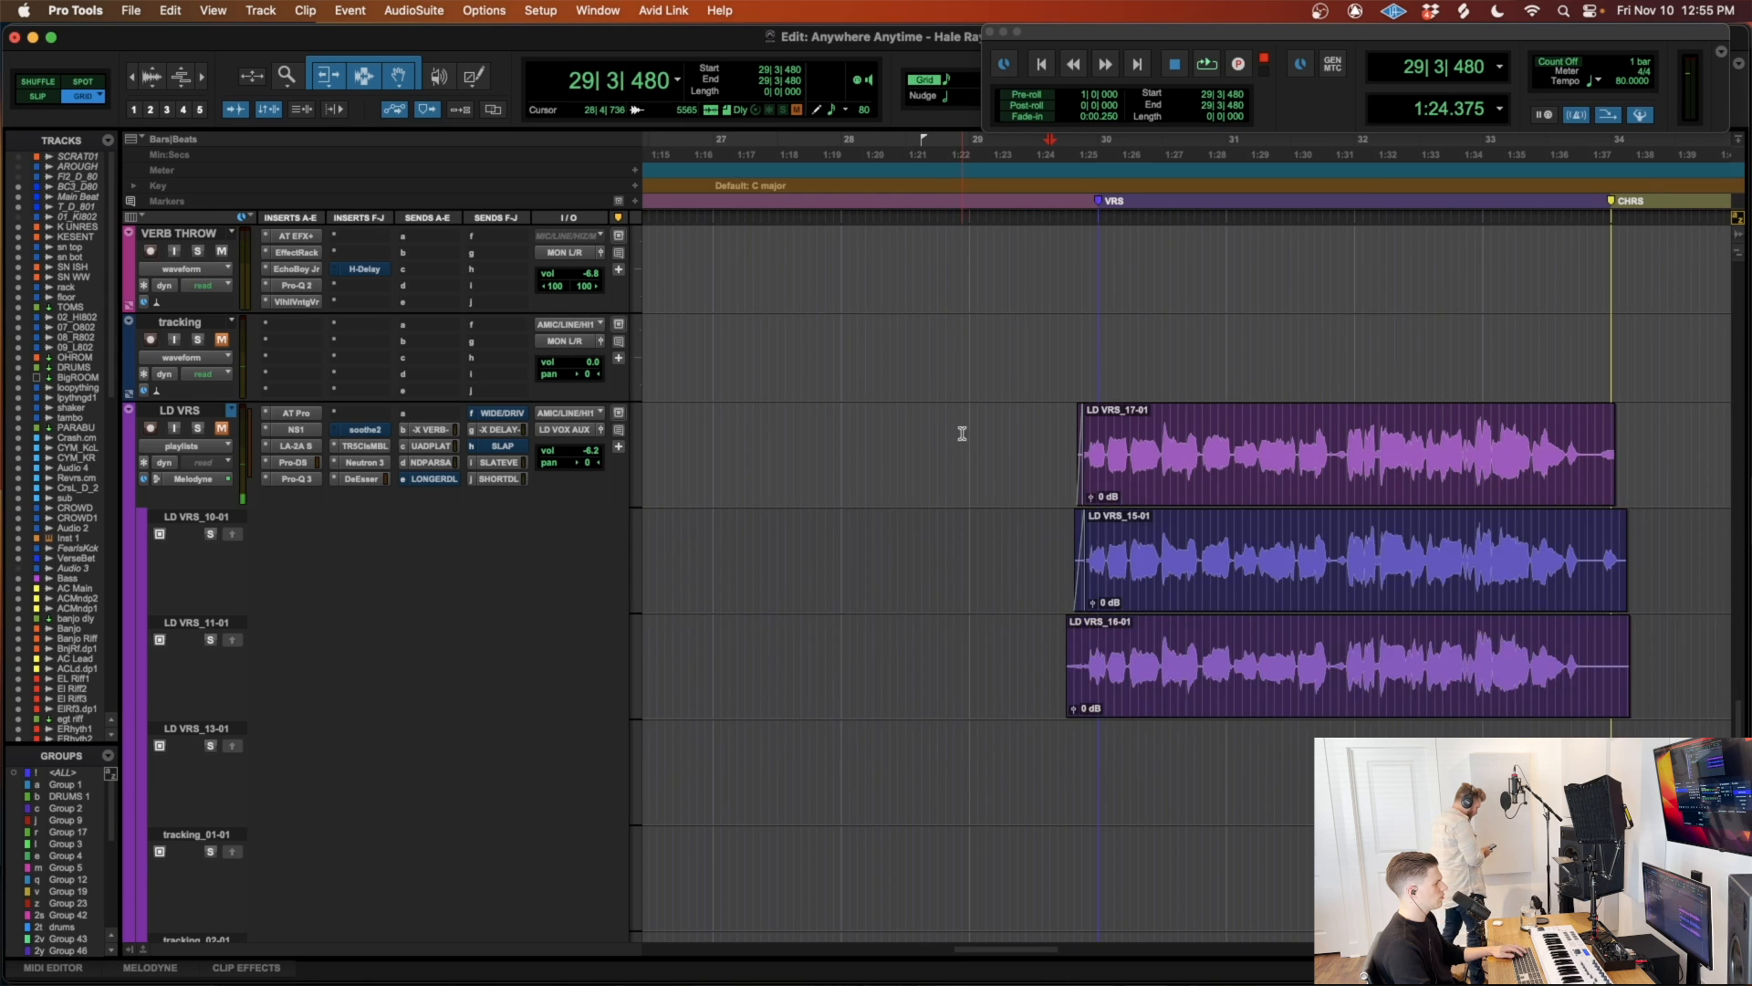
pyautogui.hscroll(3, 1269, 438)
pyautogui.moveTo(1397, 422); pyautogui.dragTo(1389, 422)
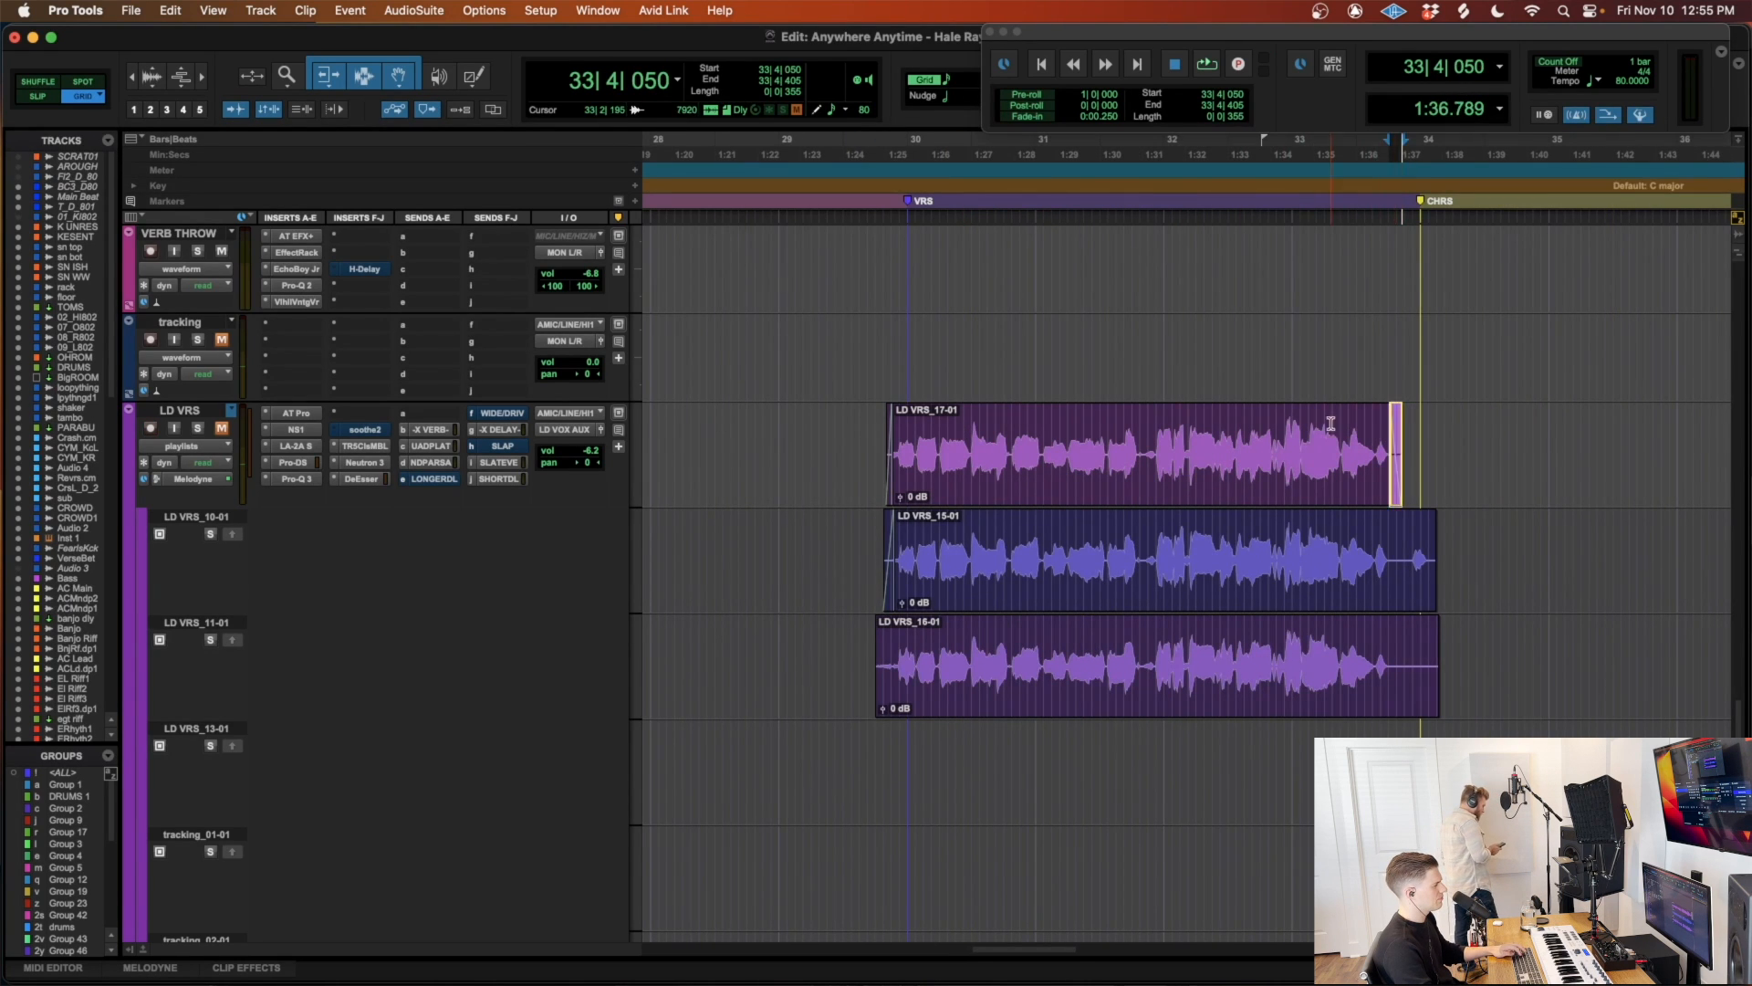
pyautogui.click(1170, 443)
pyautogui.press('t')
# Step: Compare the waveforms of the three second-verse takes and play the LD VRS_17-01 take from 29|4|000
pyautogui.hscroll(-4, 1095, 482)
pyautogui.press('r')
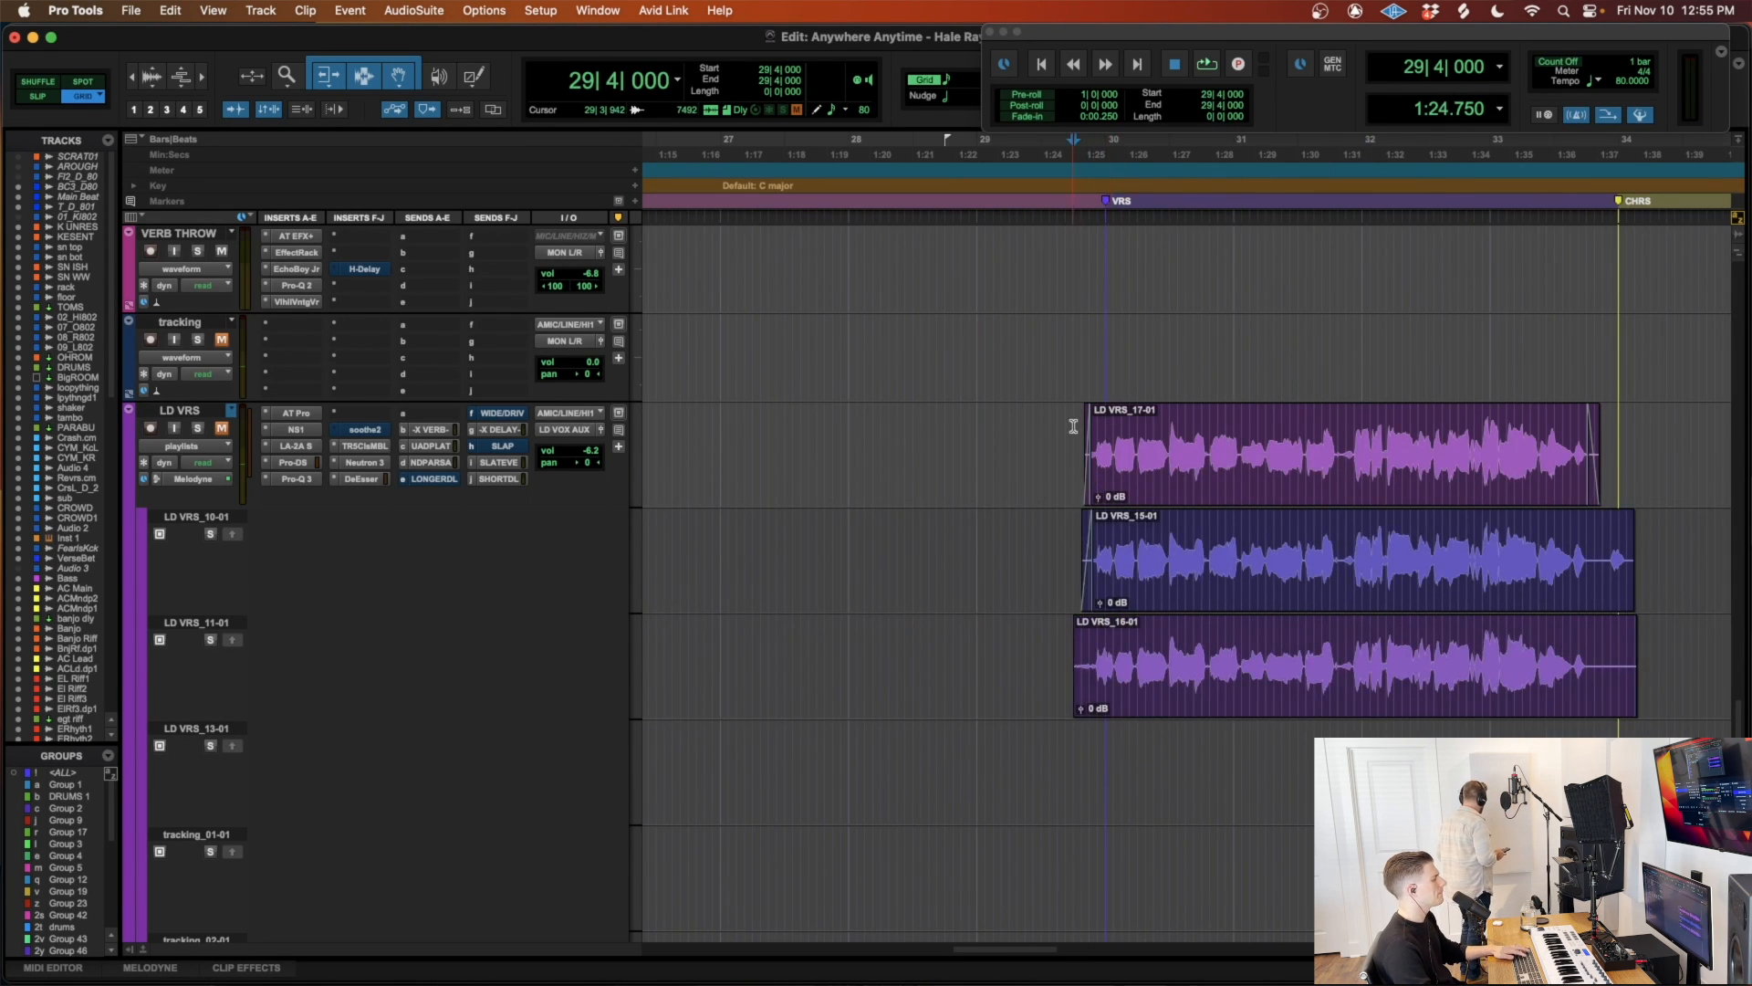
pyautogui.press('t')
pyautogui.press('super+alt+bracketright')
pyautogui.press('super+alt+bracketright')
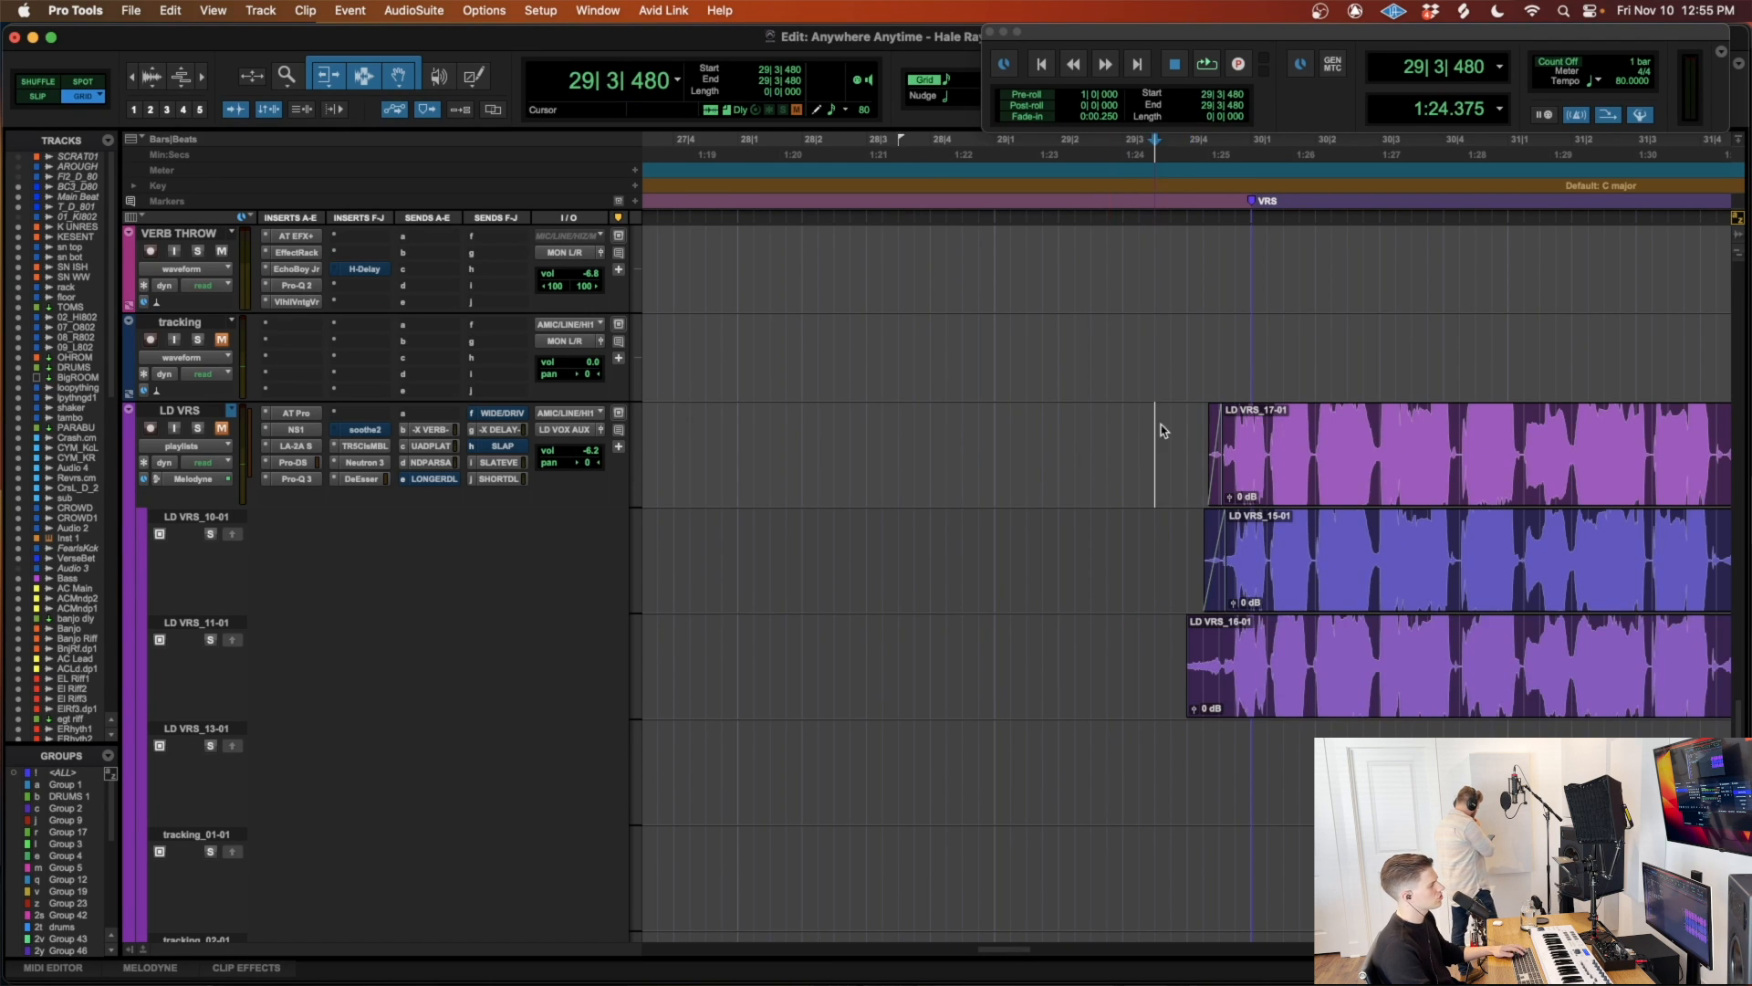
pyautogui.press('r')
pyautogui.press('super+alt+bracketleft')
pyautogui.press('super+alt+bracketleft')
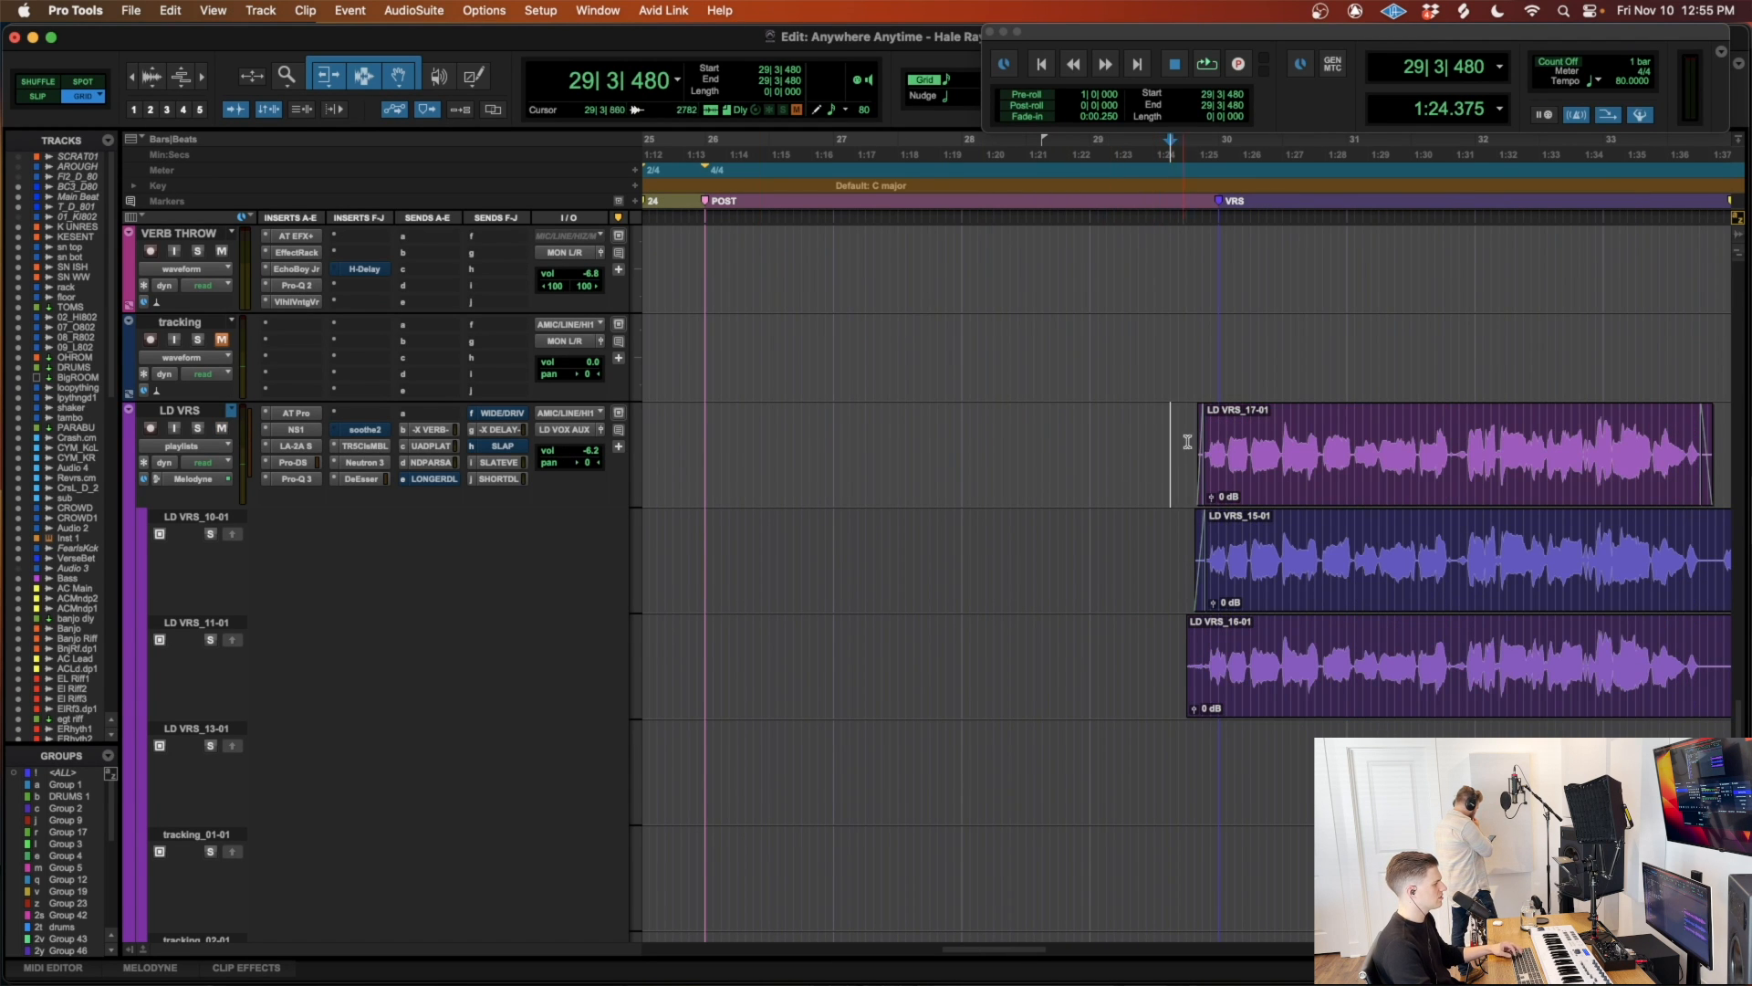
pyautogui.press('space')
pyautogui.press('t')
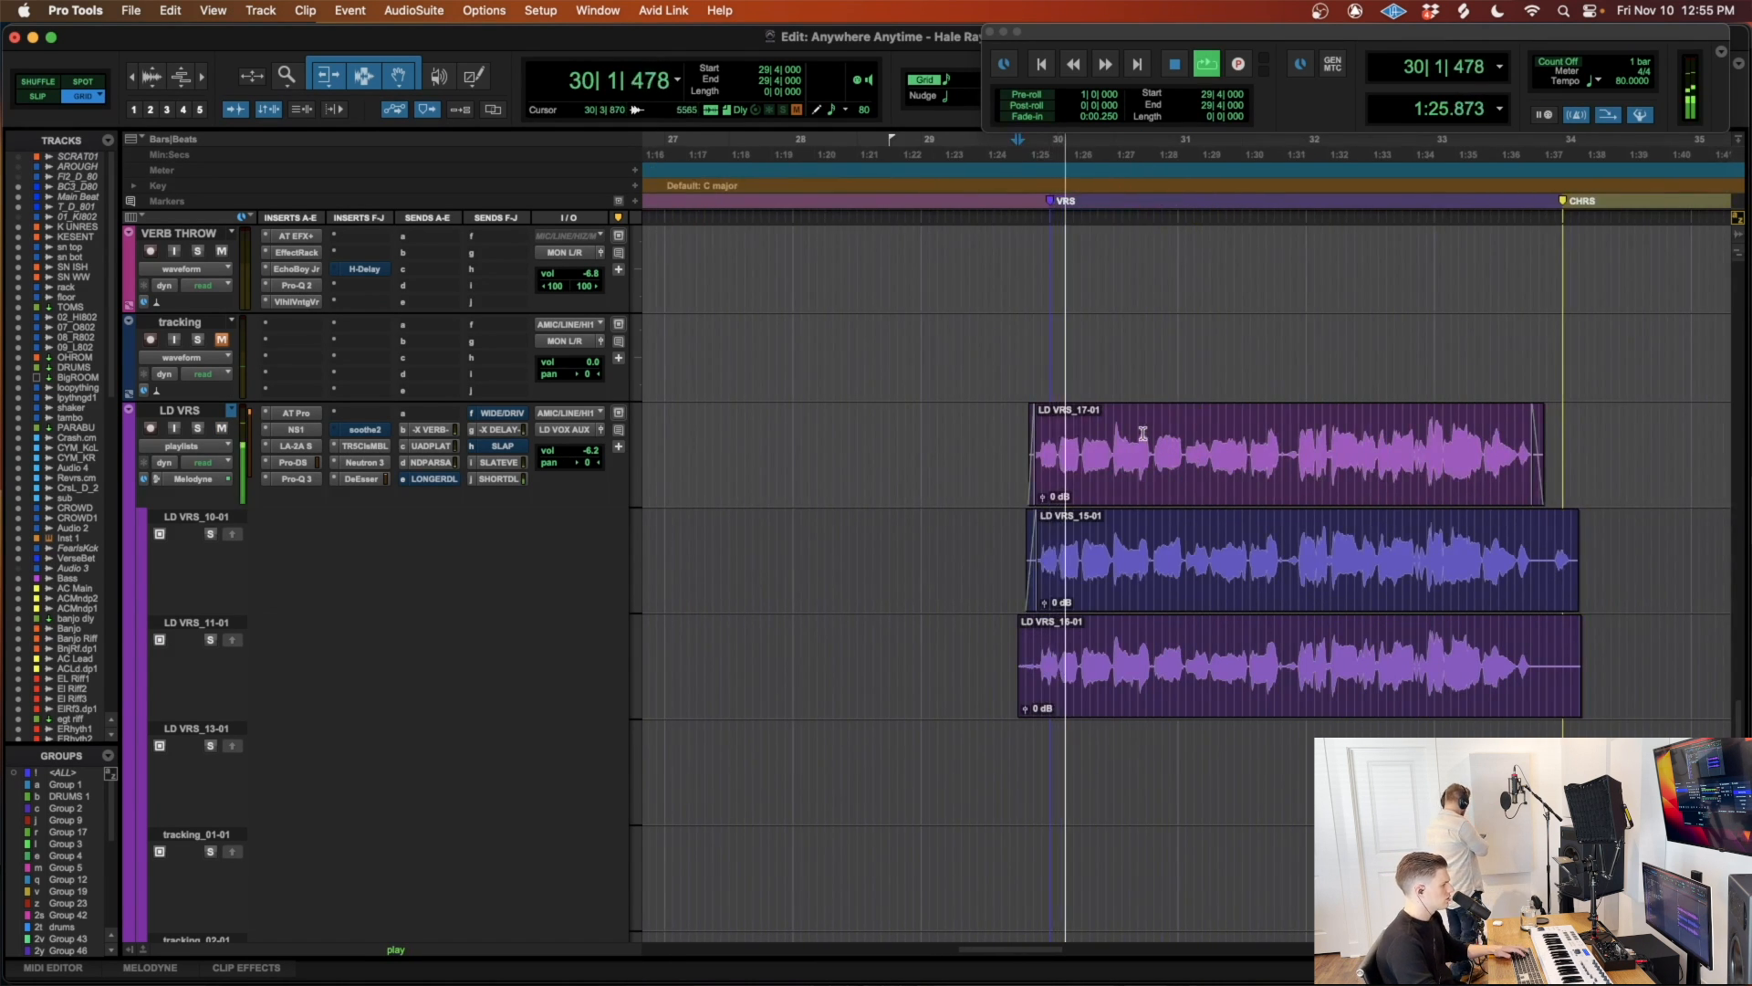
# Step: Solo the LD VRS_11-01 lane and audition its take from 30|2|240 against the main playlist
pyautogui.hscroll(2, 1169, 472)
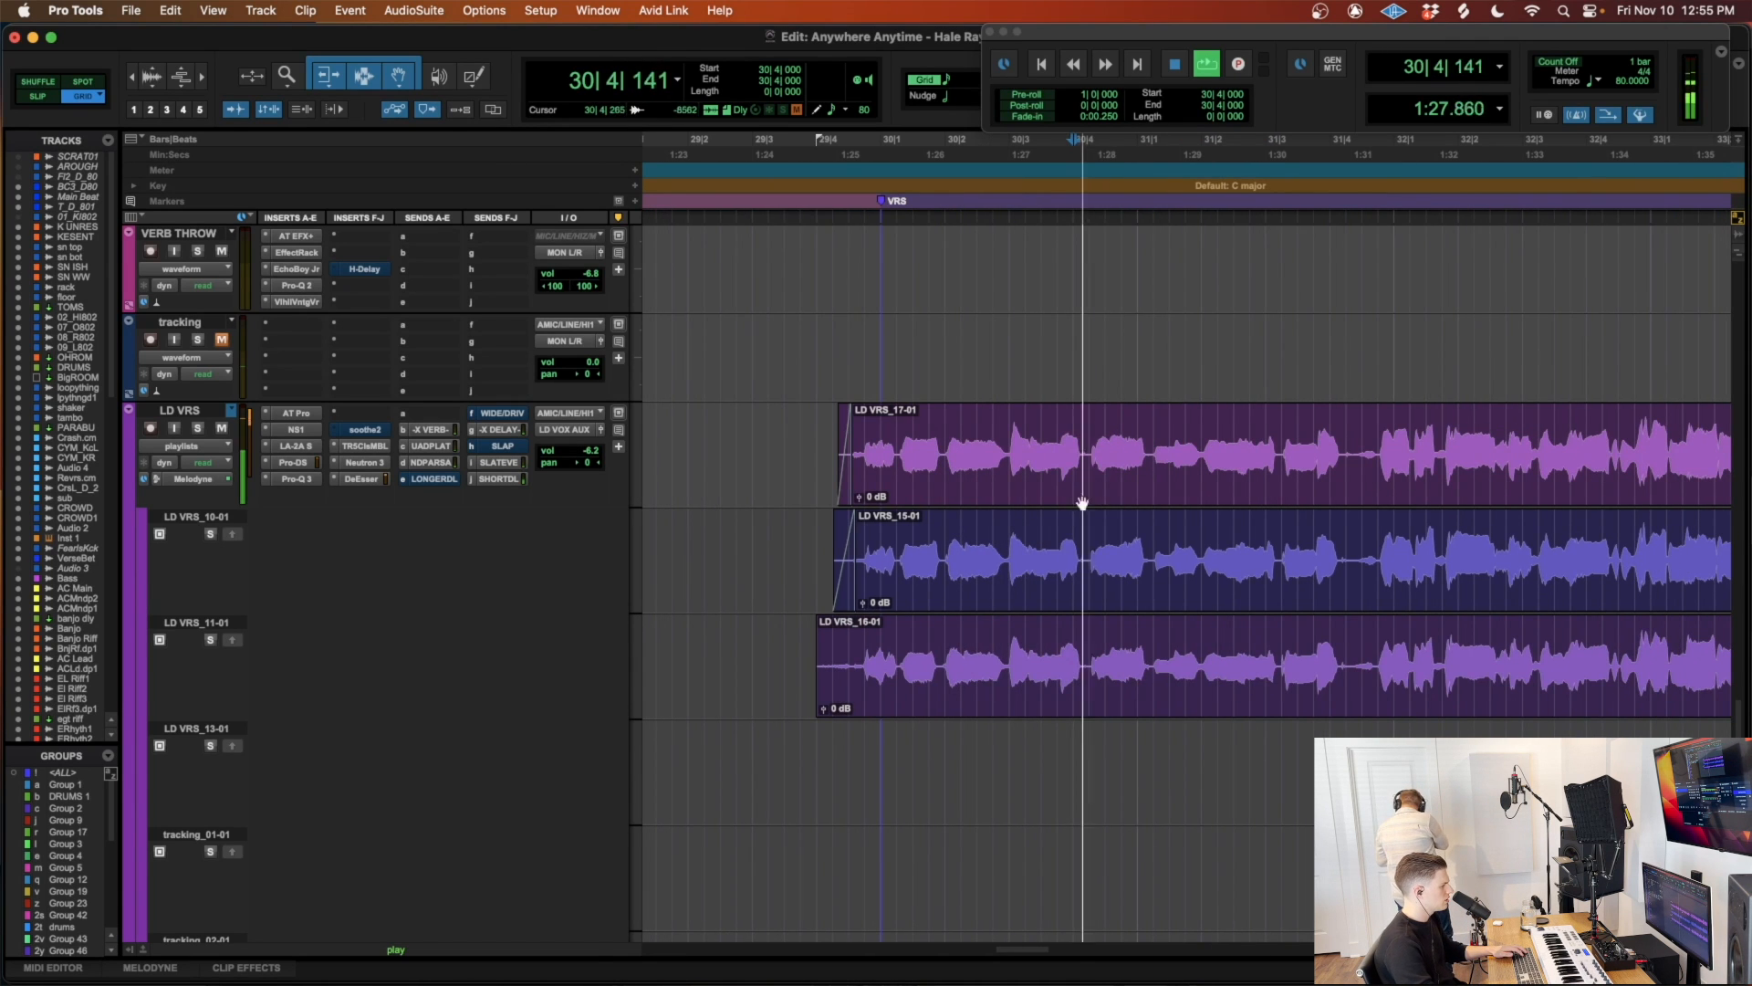
pyautogui.press('space')
pyautogui.press('t')
pyautogui.hscroll(3, 1148, 647)
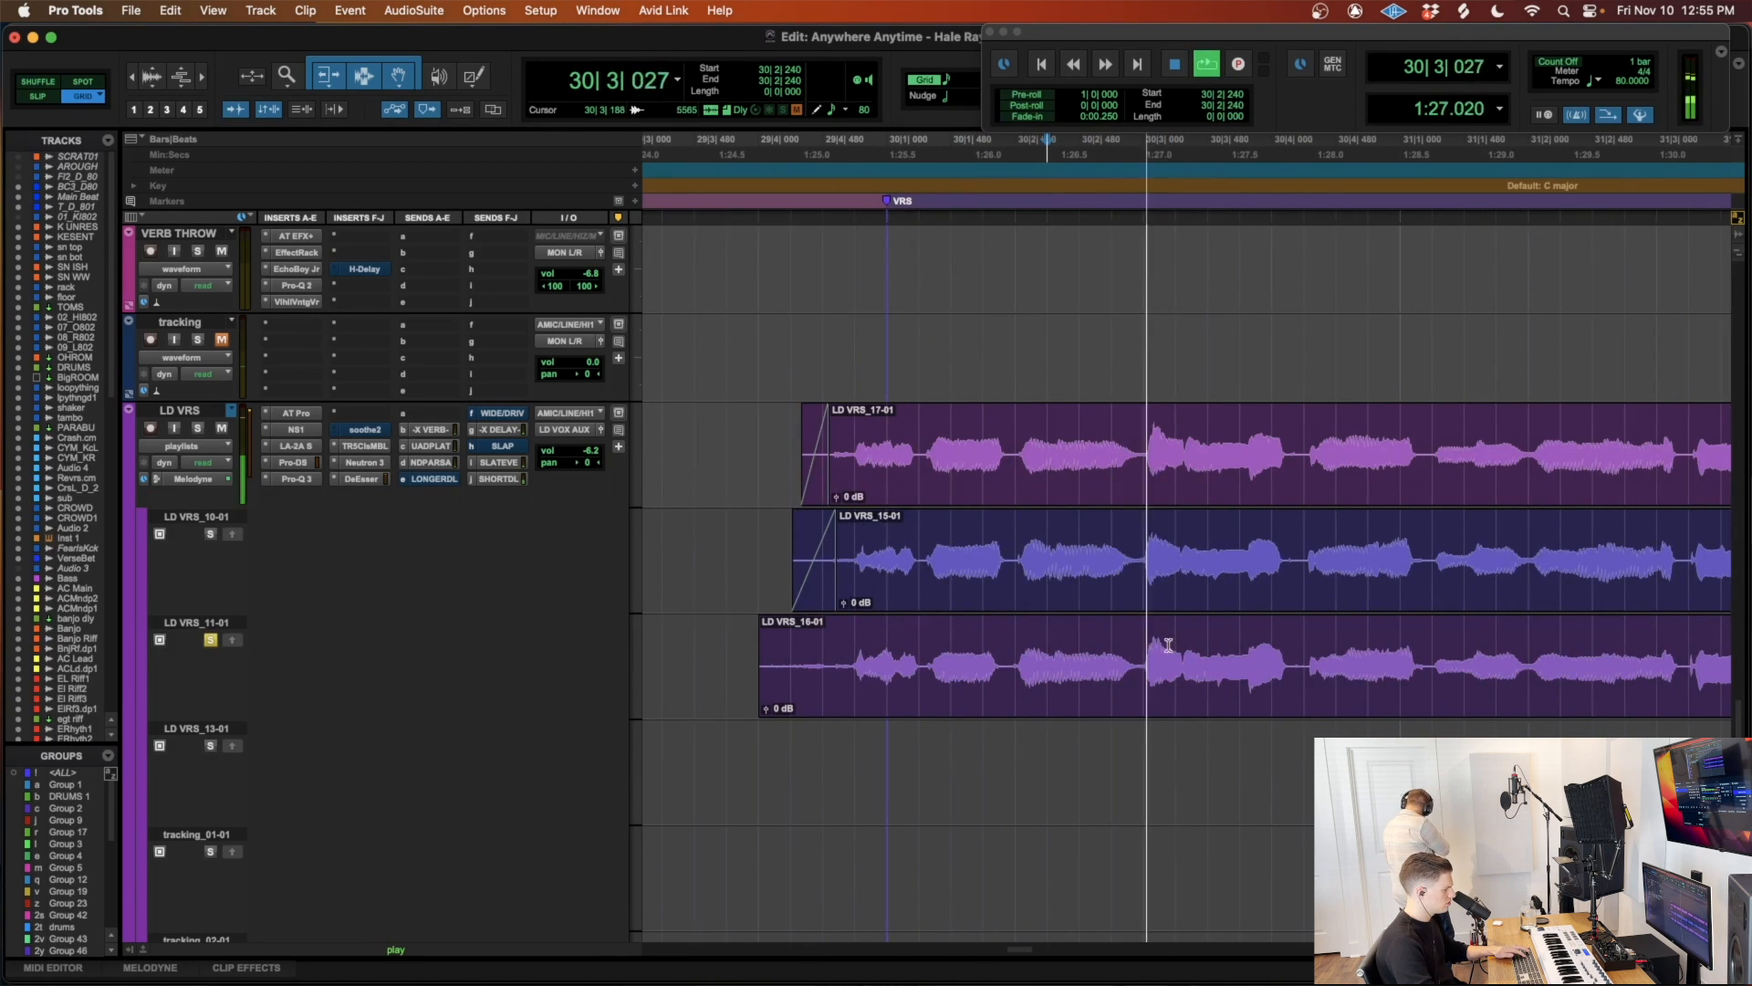
# Step: Copy the LD VRS_16 phrase from 30|2|916 to 31|1|131 up to the main LD VRS playlist and select the LD VRS_17-03 clip after it
pyautogui.moveTo(1136, 649); pyautogui.dragTo(1425, 650)
pyautogui.press('b')
pyautogui.press('r')
pyautogui.click(233, 640)
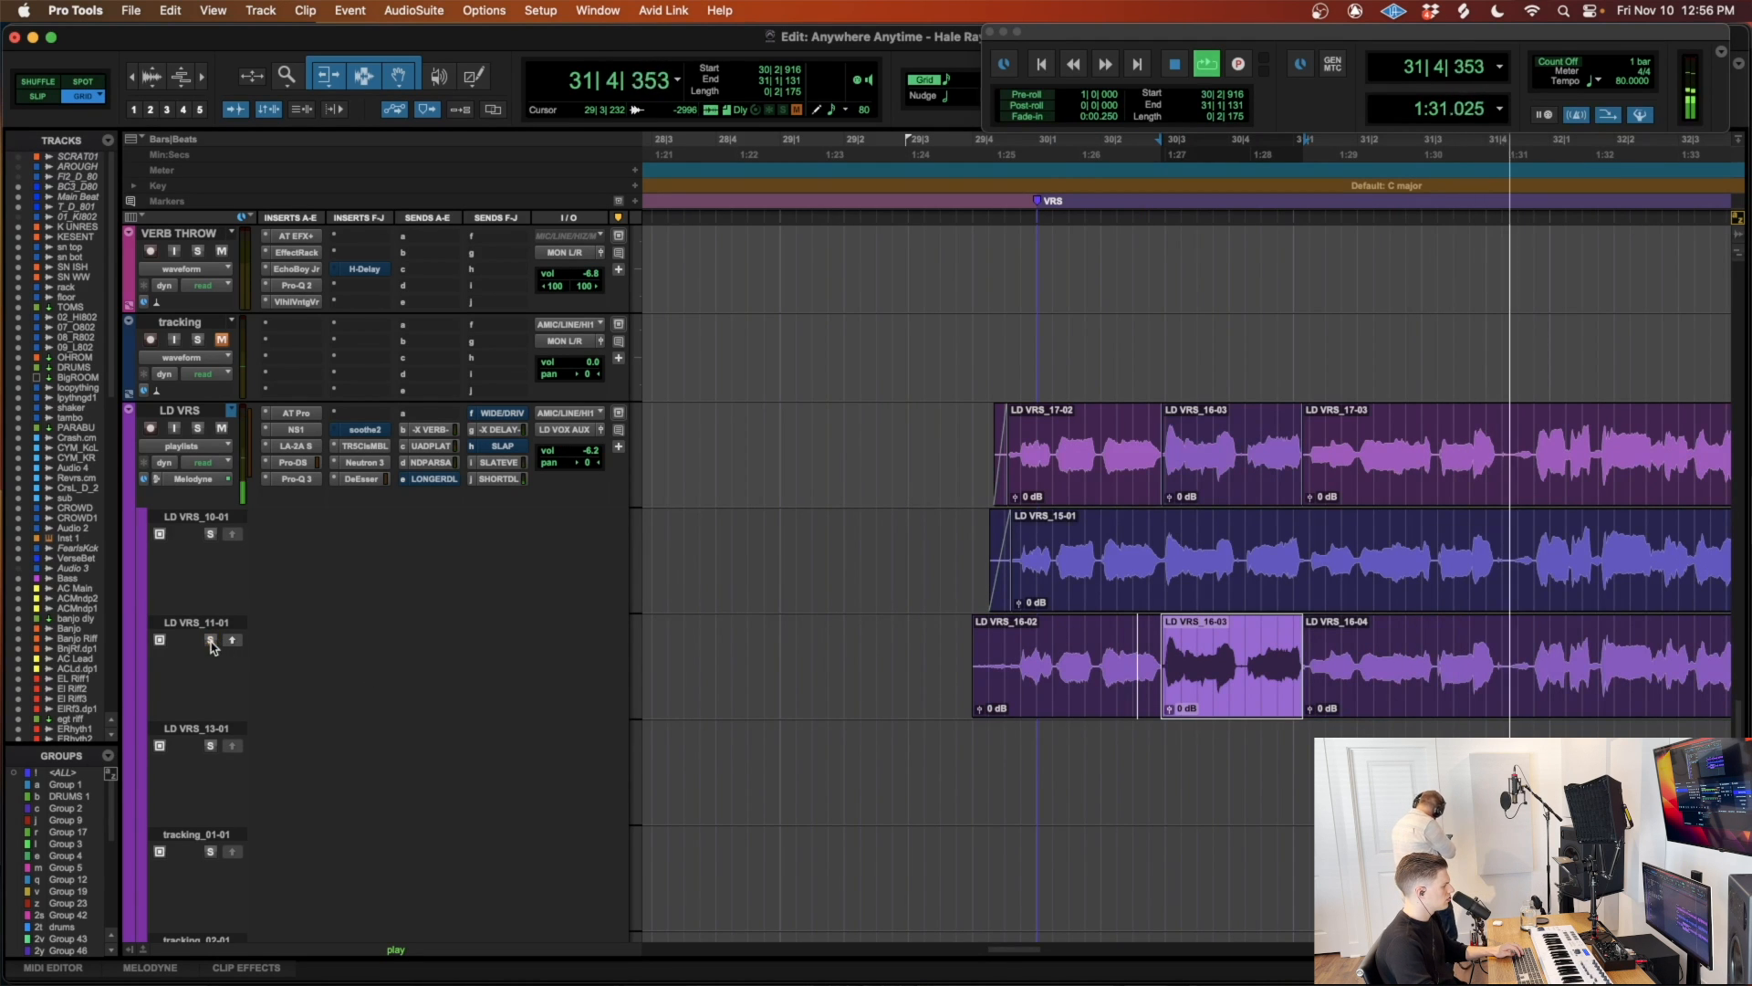
pyautogui.click(1345, 489)
pyautogui.press('t')
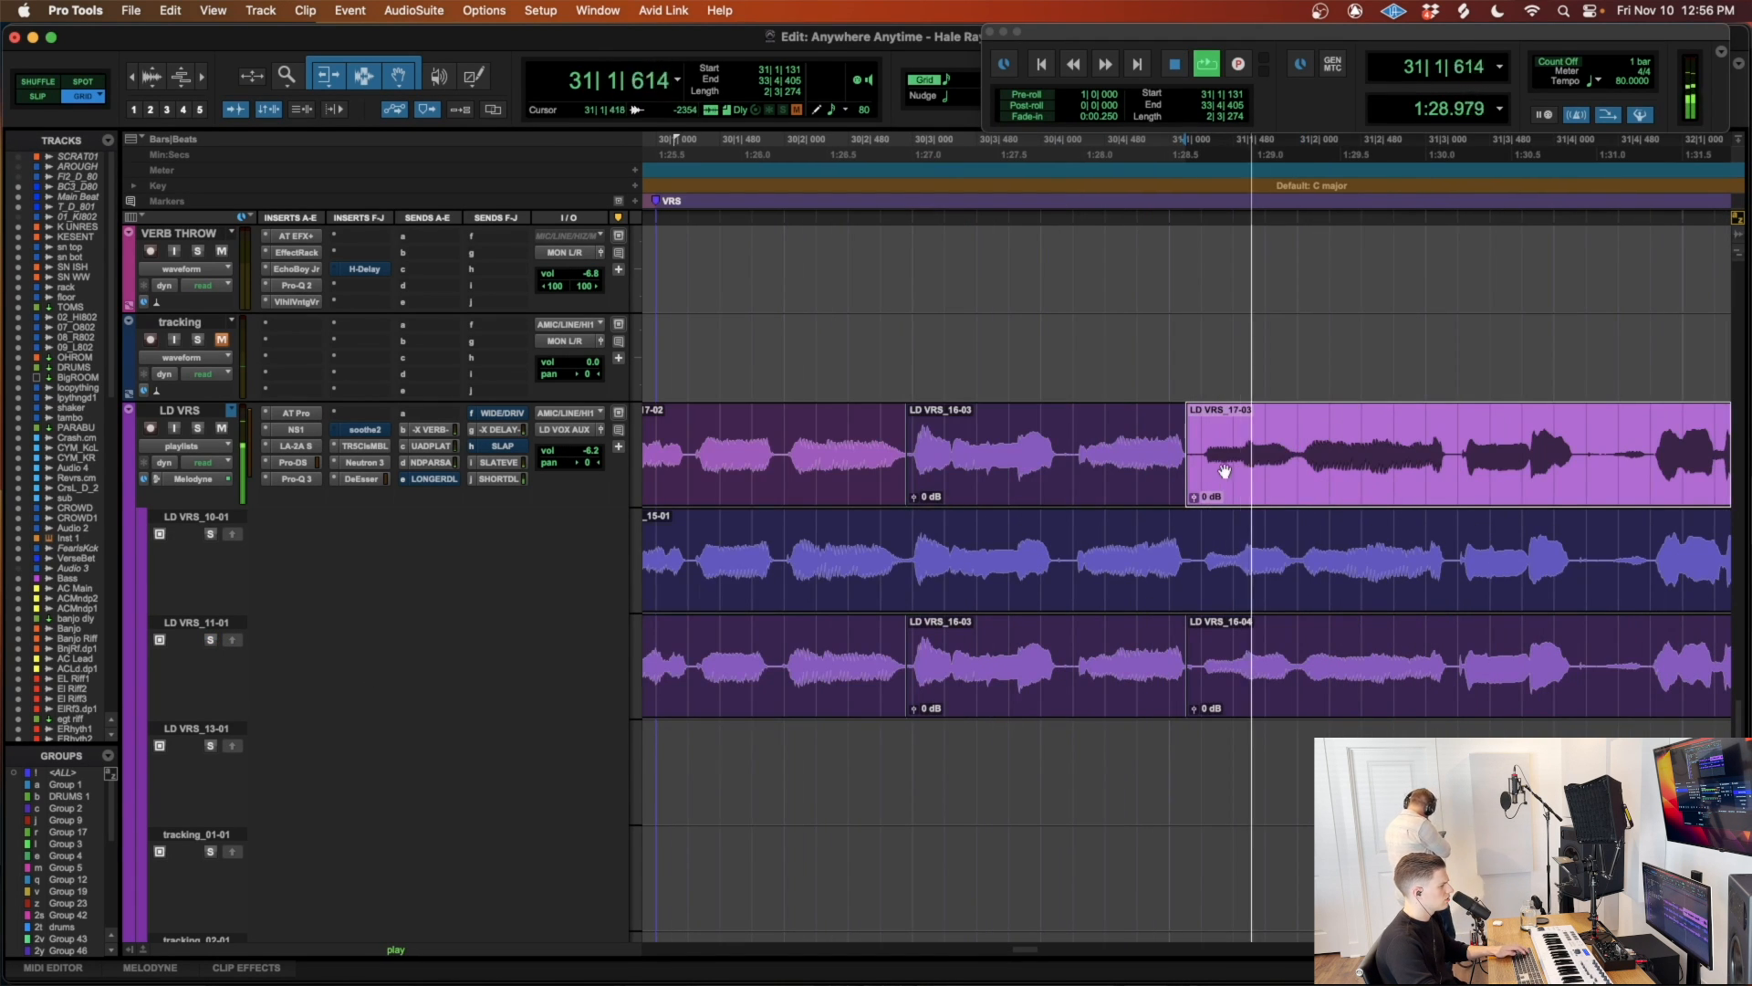
# Step: Crossfade LD VRS_16-05 into LD VRS_17-03, separate the phrase starting near beat 31|3, and nudge it to start at 31|3|150
pyautogui.moveTo(1180, 461); pyautogui.dragTo(1194, 496)
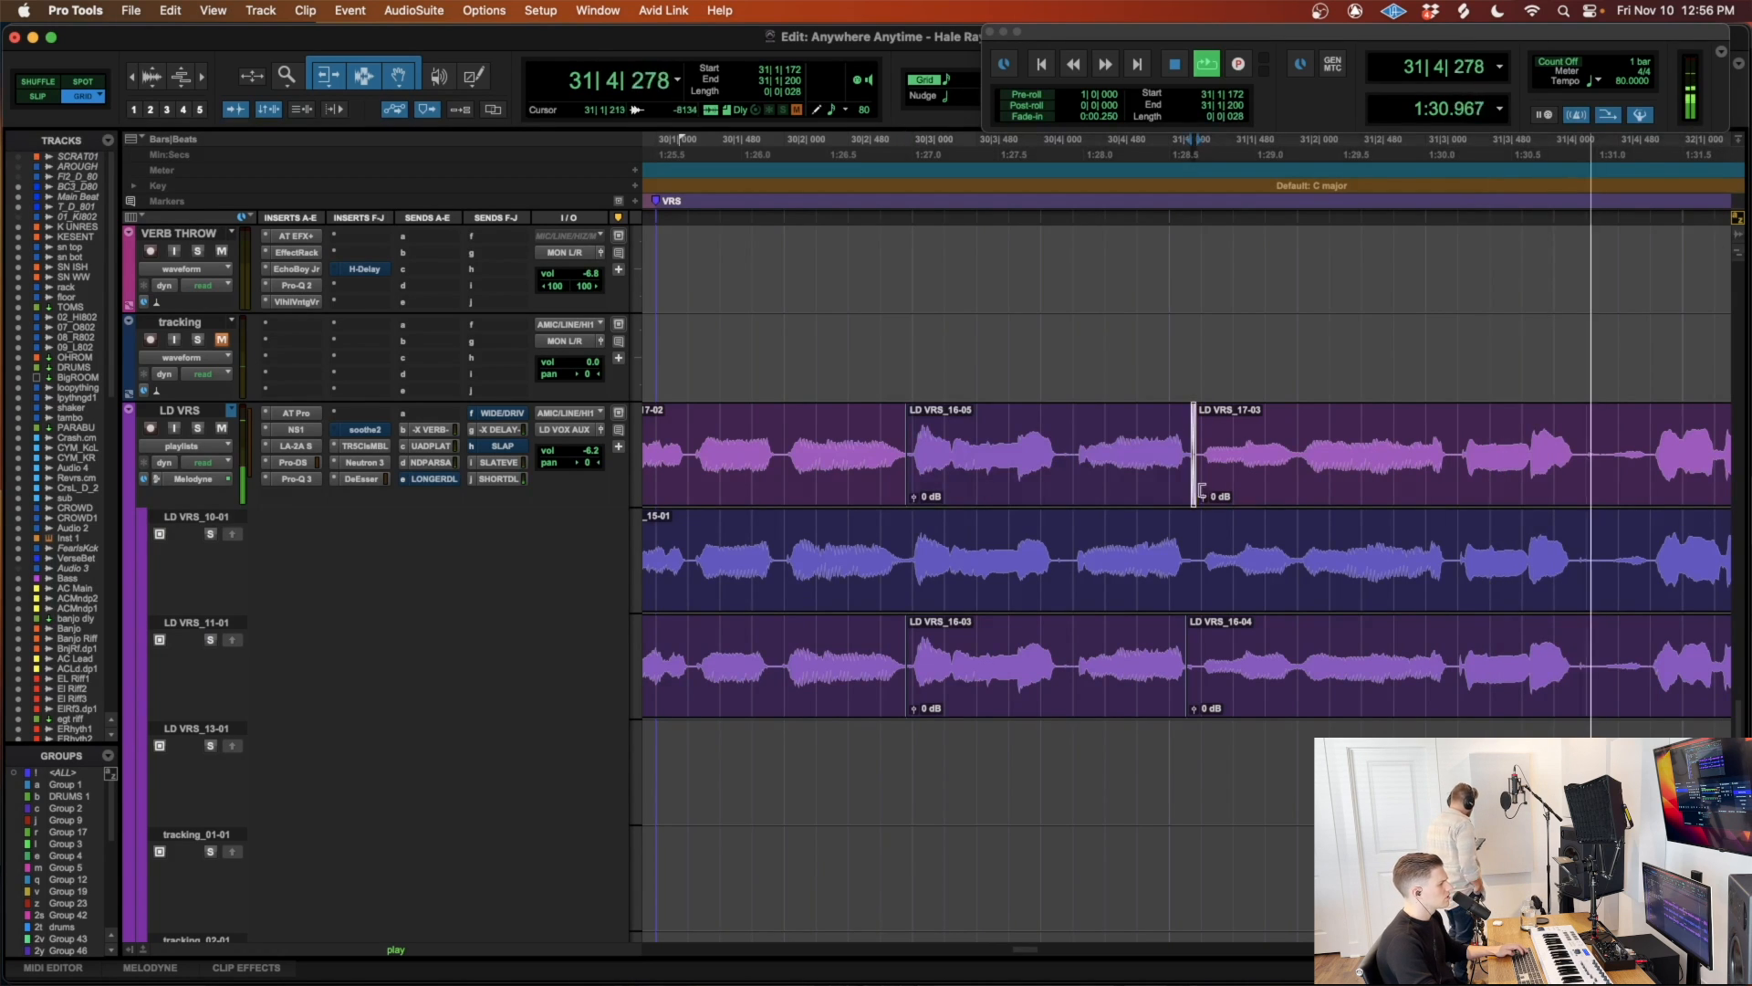
pyautogui.moveTo(1453, 449); pyautogui.dragTo(1659, 443)
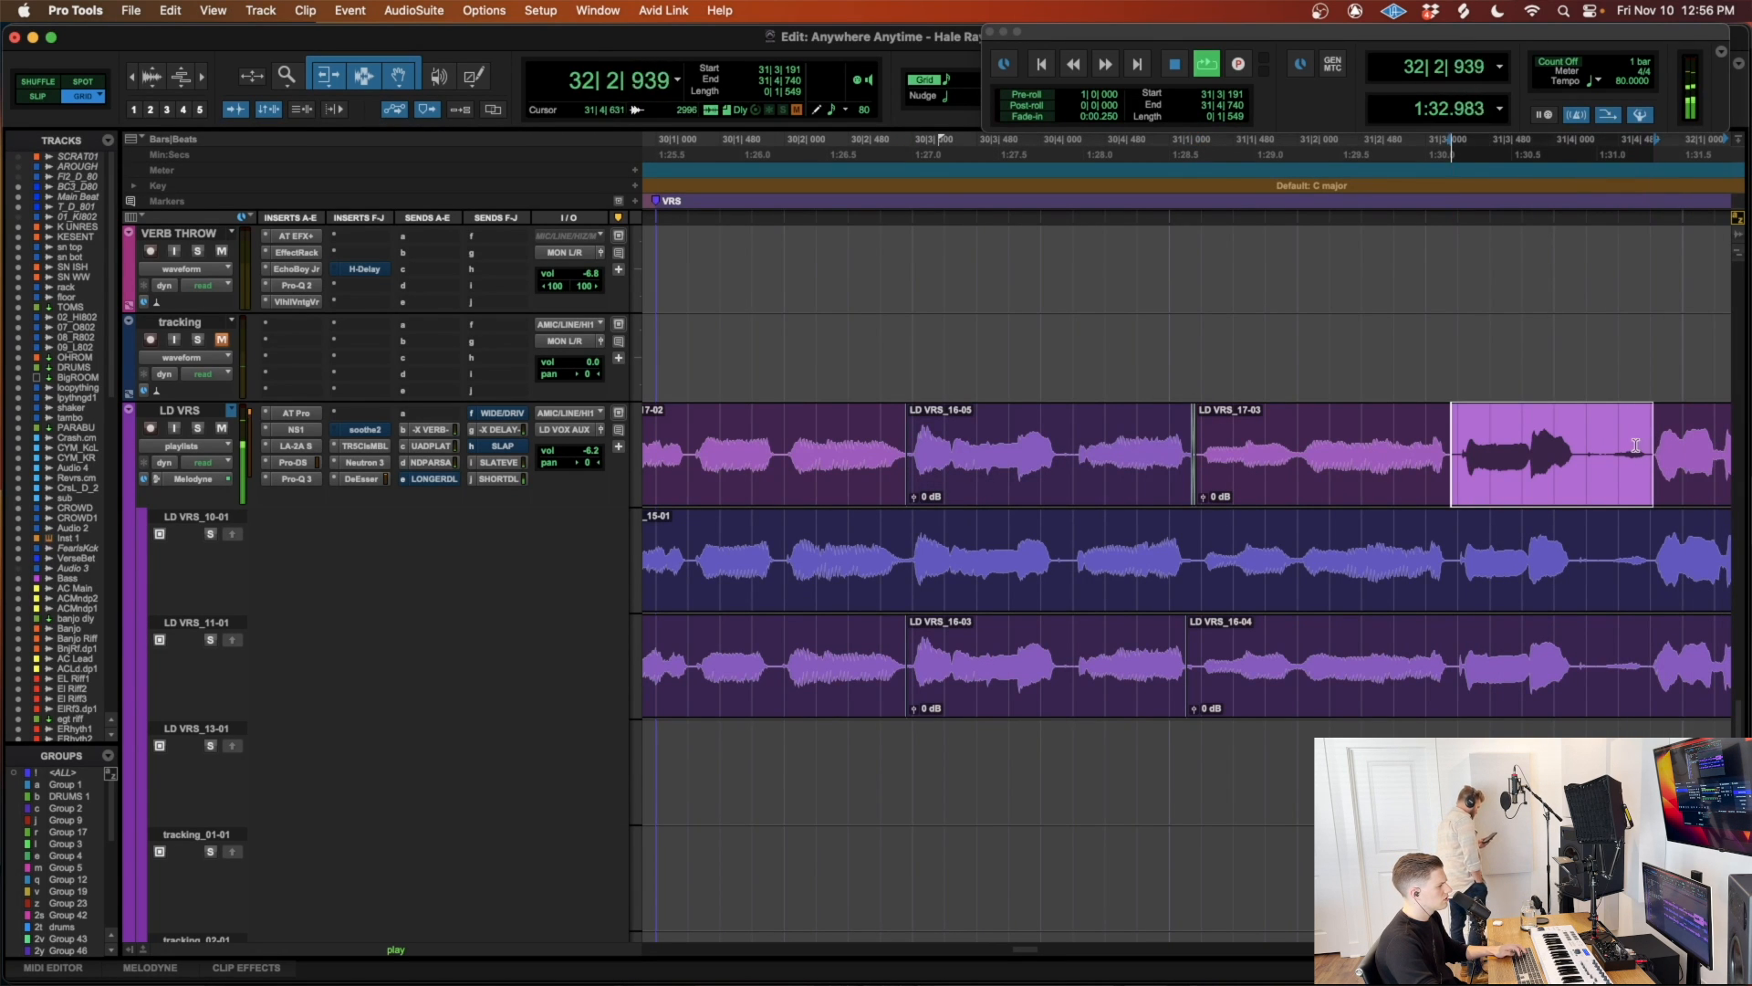
pyautogui.press('b')
pyautogui.press('r')
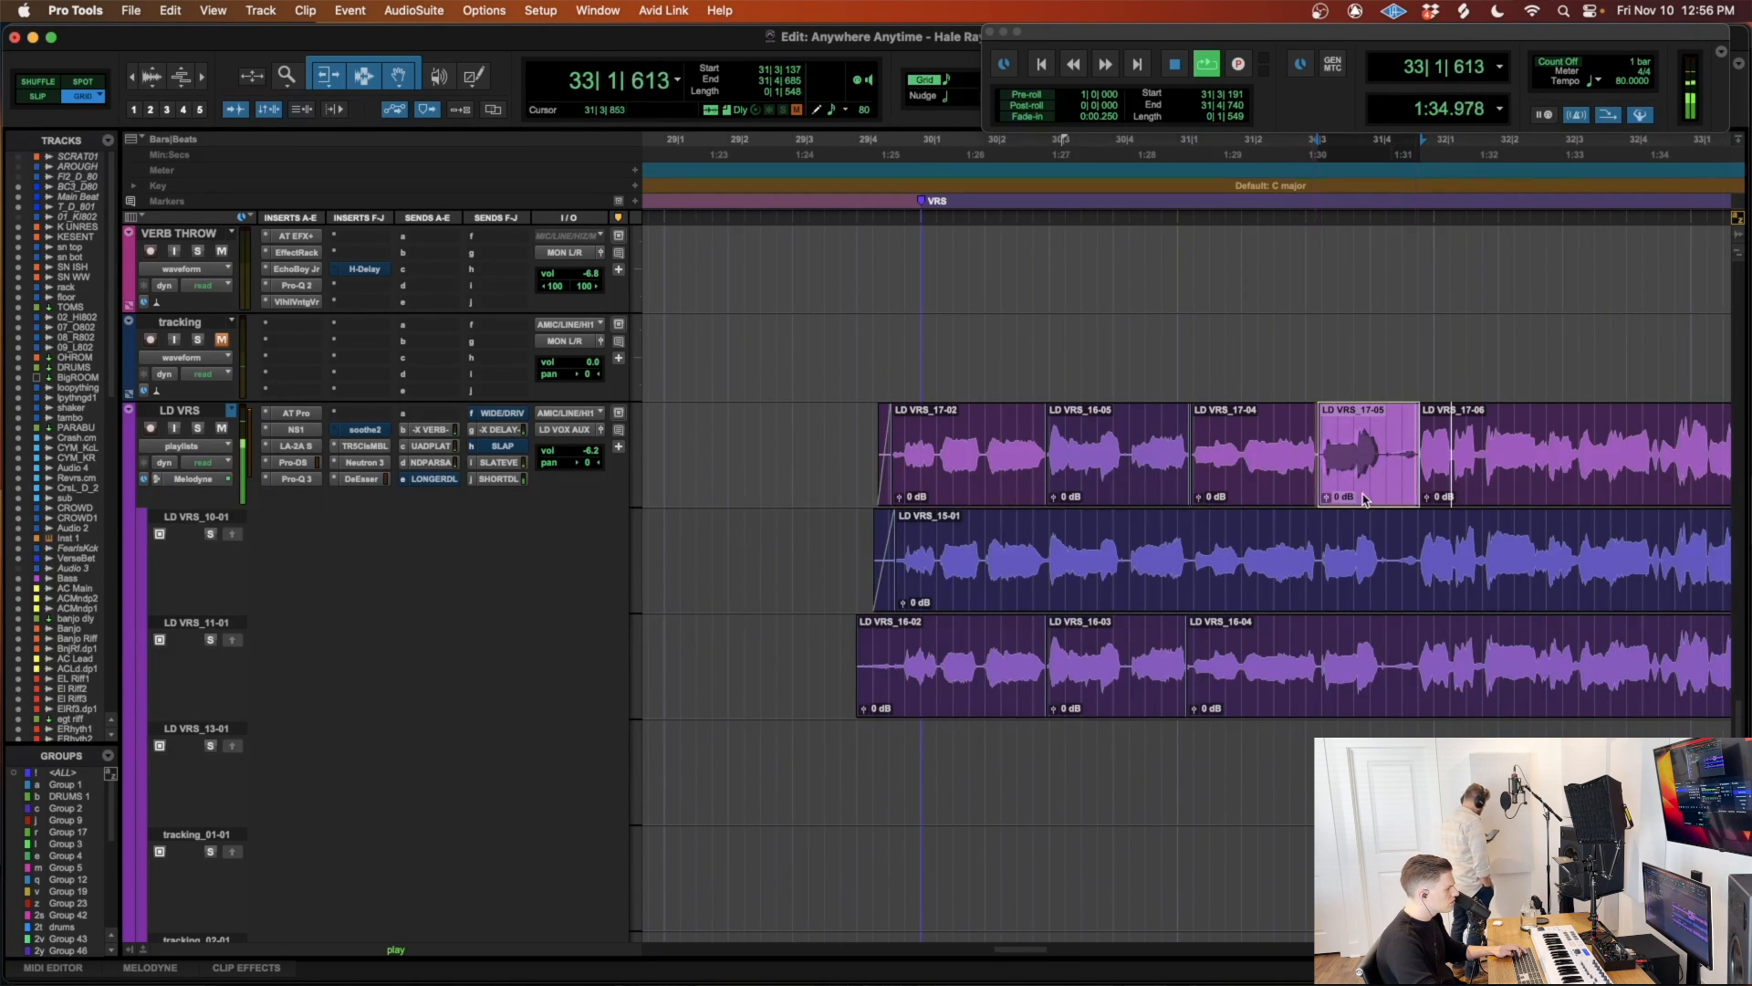
pyautogui.press('r')
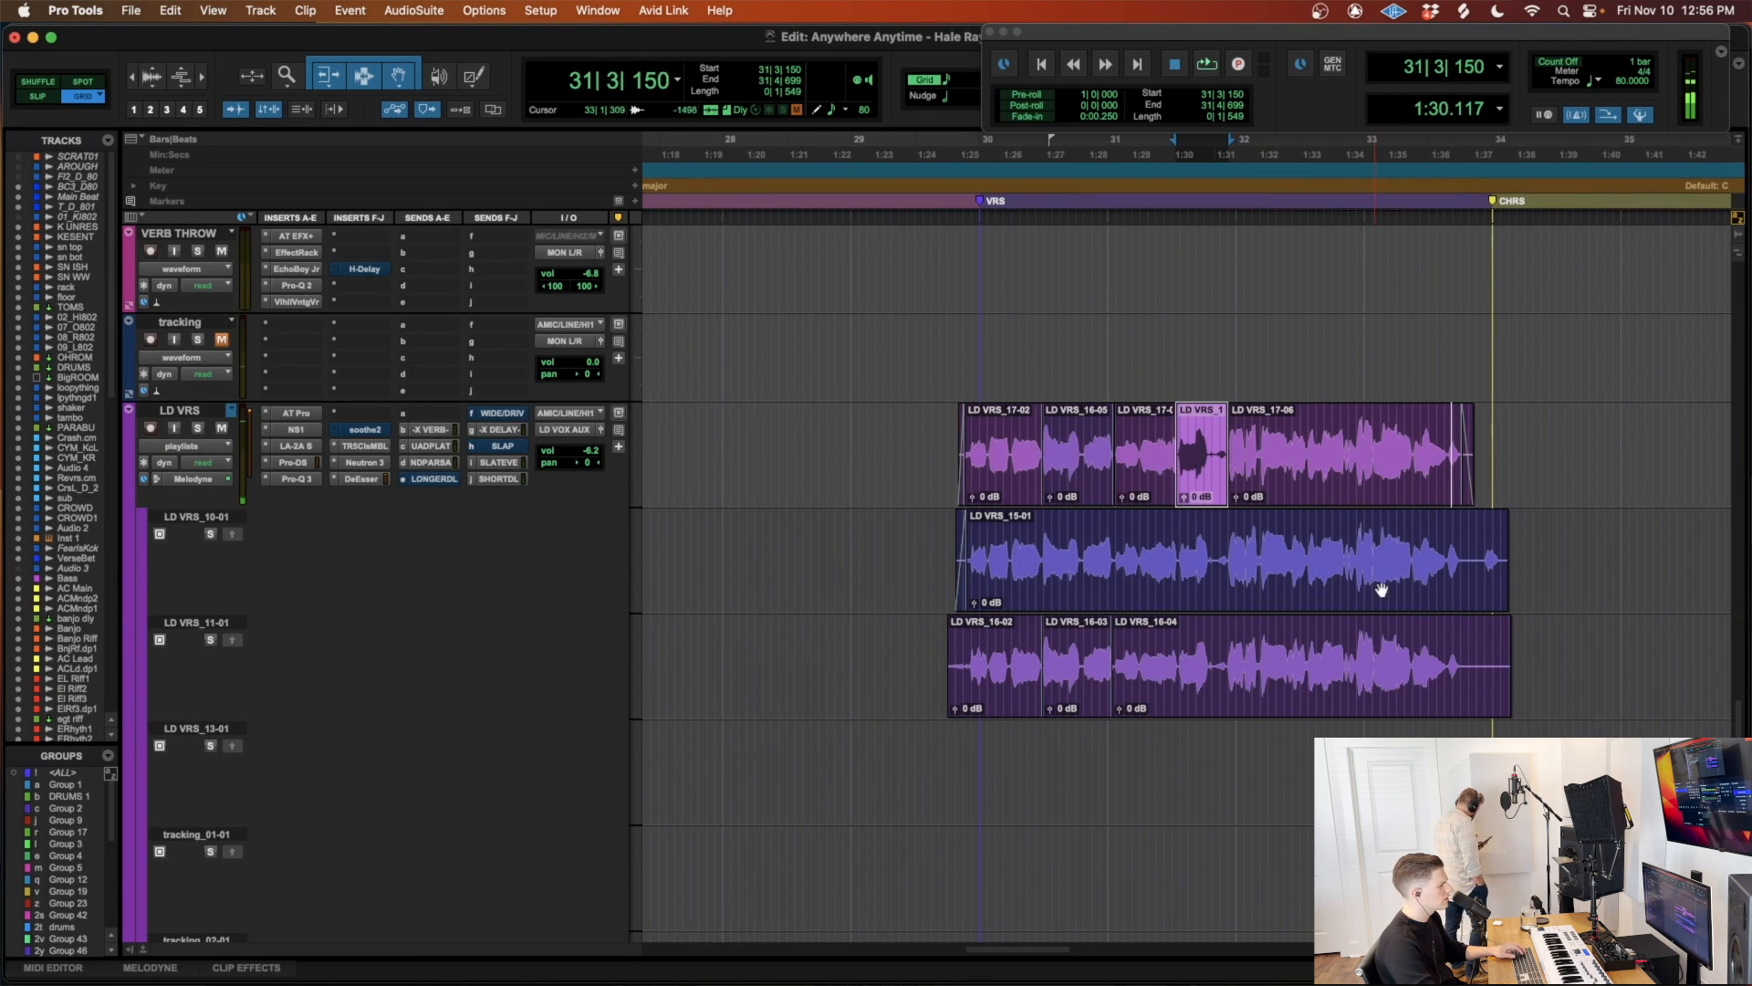
# Step: Solo the LD VRS_11-01 lane and audition its last phrase from 32|4|480
pyautogui.click(1355, 647)
pyautogui.hotkey('shift', 's')
pyautogui.press('space')
pyautogui.press('t')
pyautogui.press('t')
pyautogui.hscroll(3, 1424, 610)
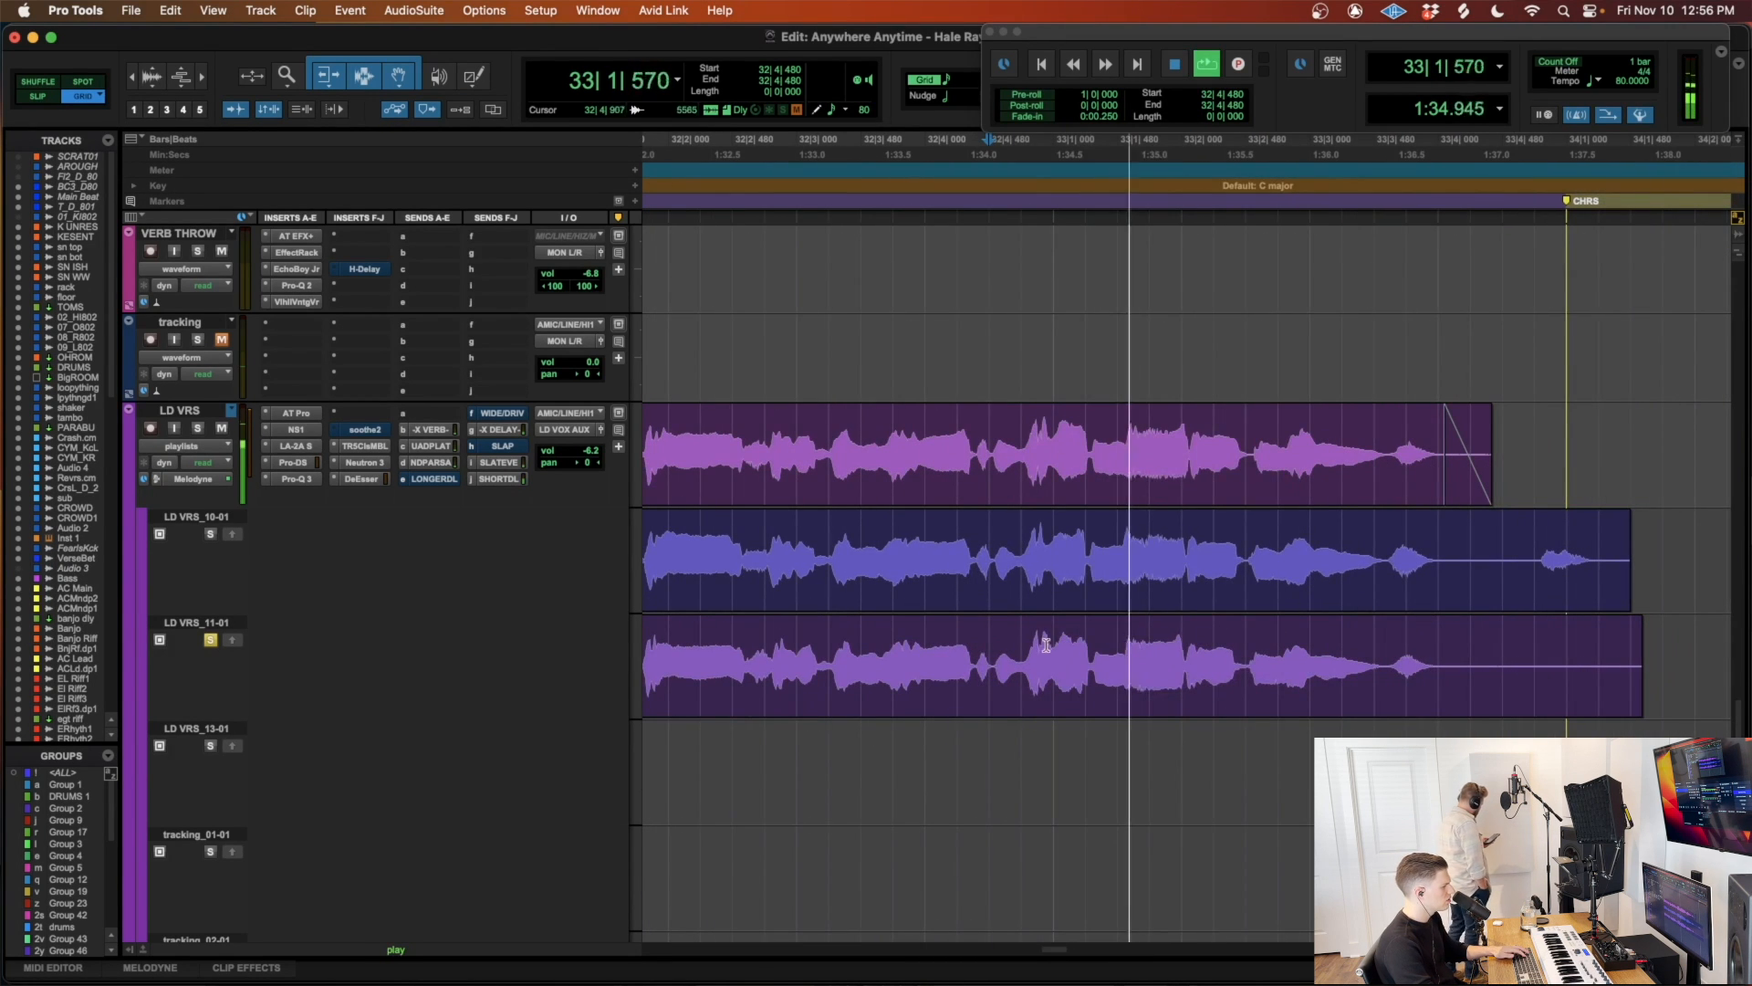
# Step: Separate the final phrase from 32|4|504 on the LD VRS_11-01 lane, copy it to the main LD VRS playlist, and unsolo the lane
pyautogui.moveTo(1417, 661); pyautogui.dragTo(1470, 674)
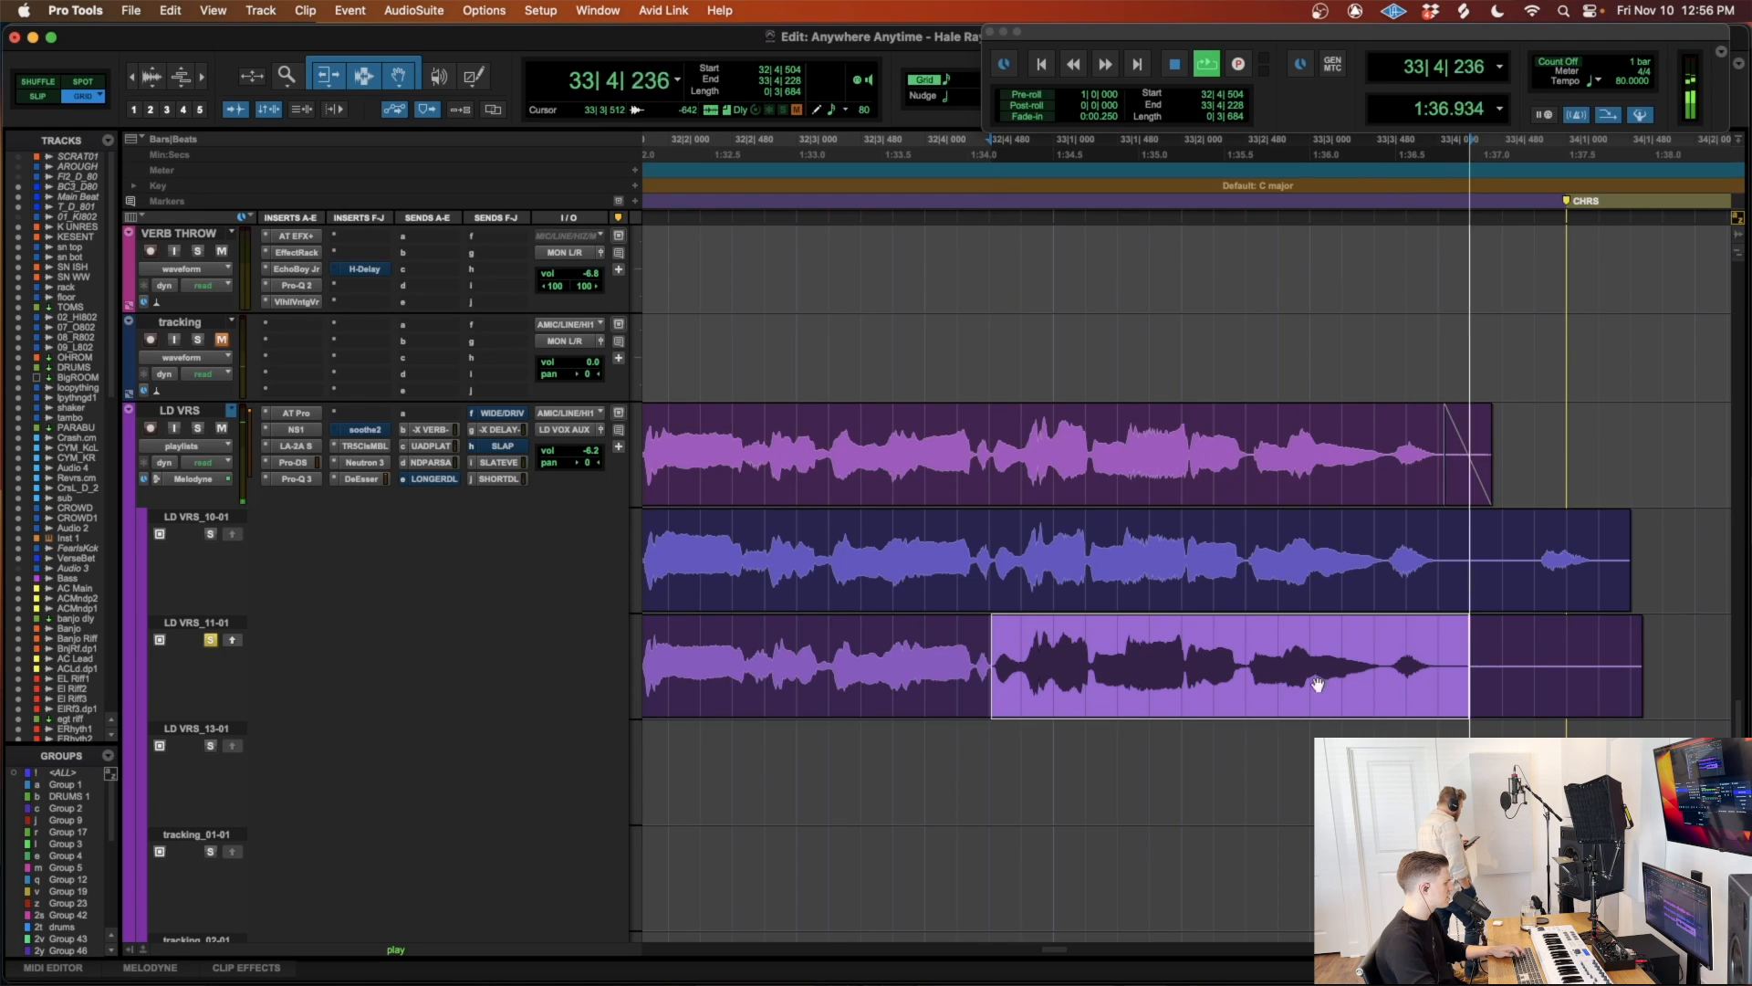
pyautogui.press('b')
pyautogui.press('r')
pyautogui.press('r')
pyautogui.click(232, 640)
pyautogui.click(216, 640)
pyautogui.press('space')
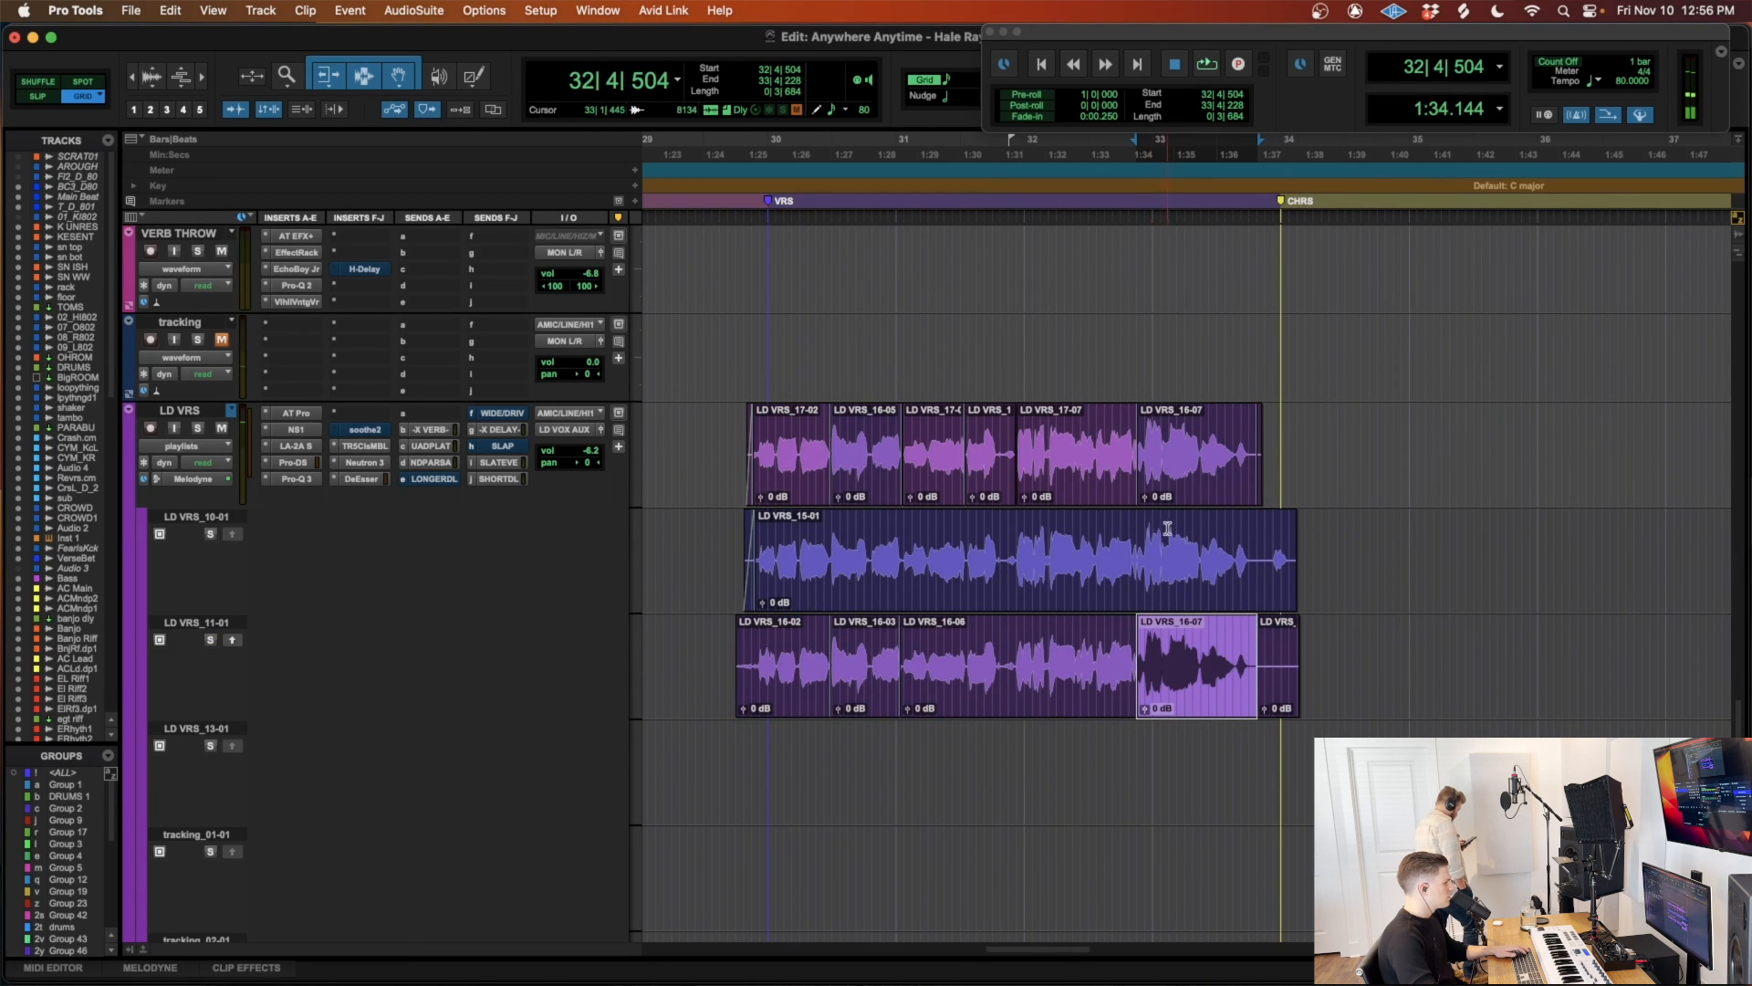
# Step: Trim the end of the copied final phrase on the main playlist and give it a fade-out before the CHRS marker
pyautogui.click(1169, 528)
pyautogui.press('t')
pyautogui.press('t')
pyautogui.press('r')
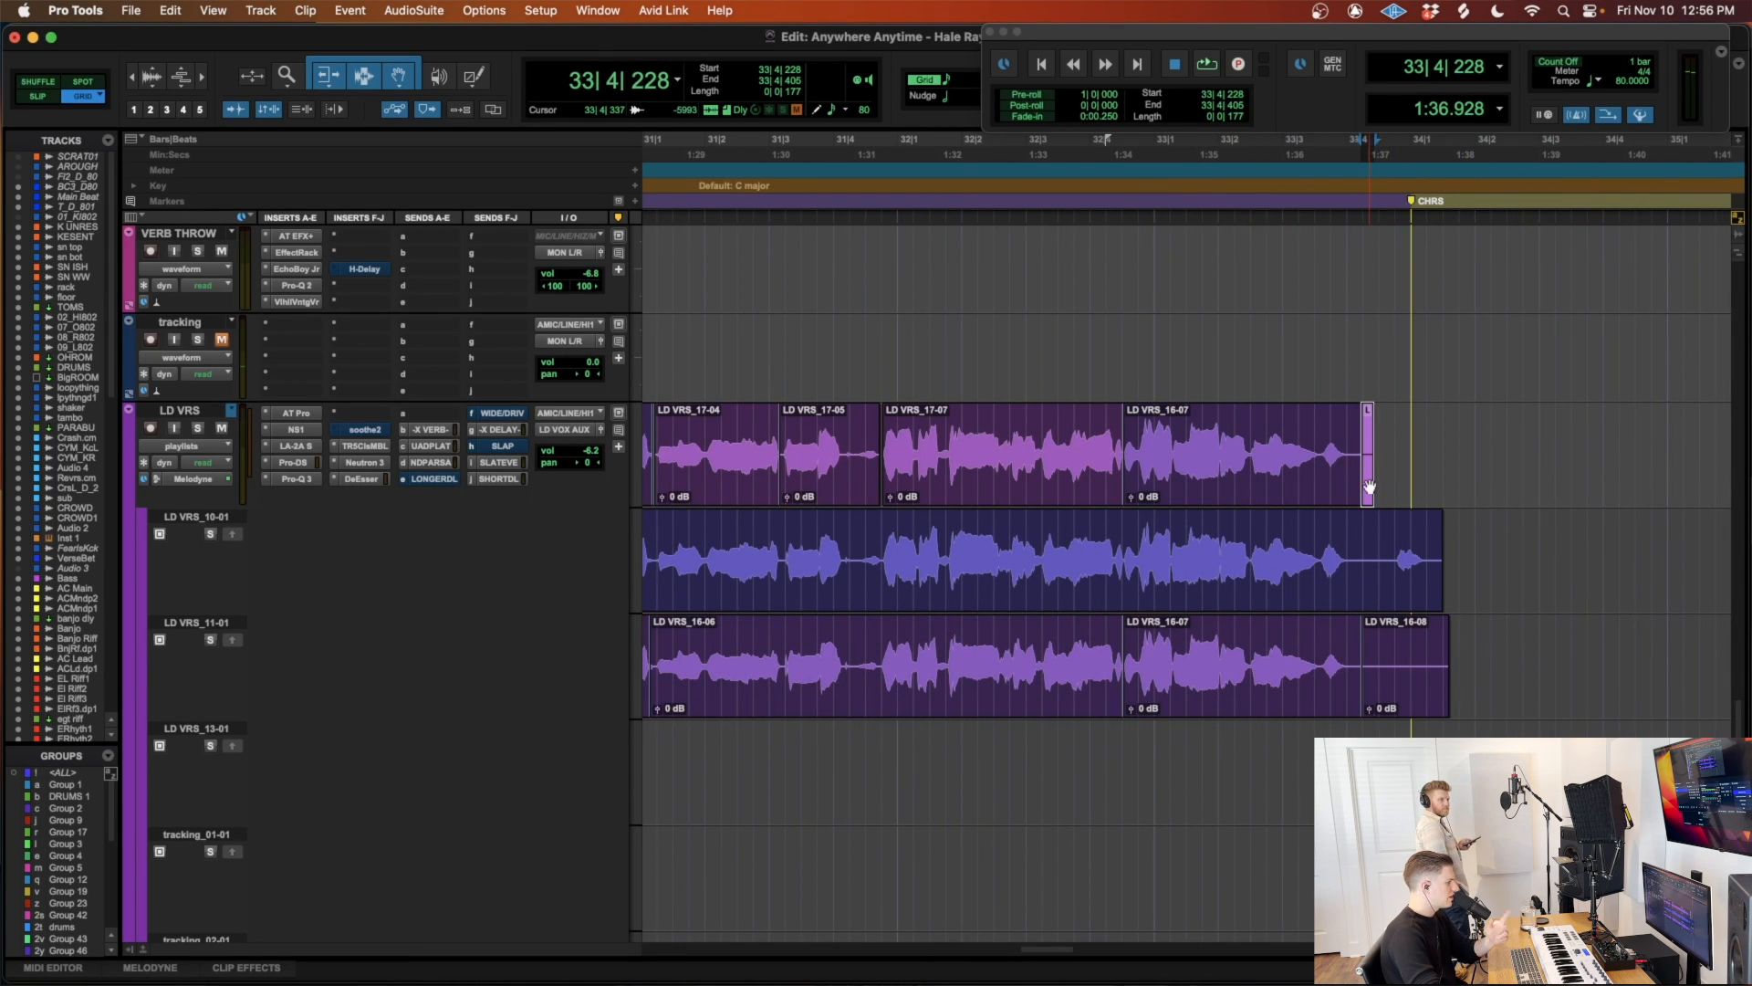
pyautogui.click(1347, 421)
pyautogui.press('r')
pyautogui.hscroll(-3, 1236, 508)
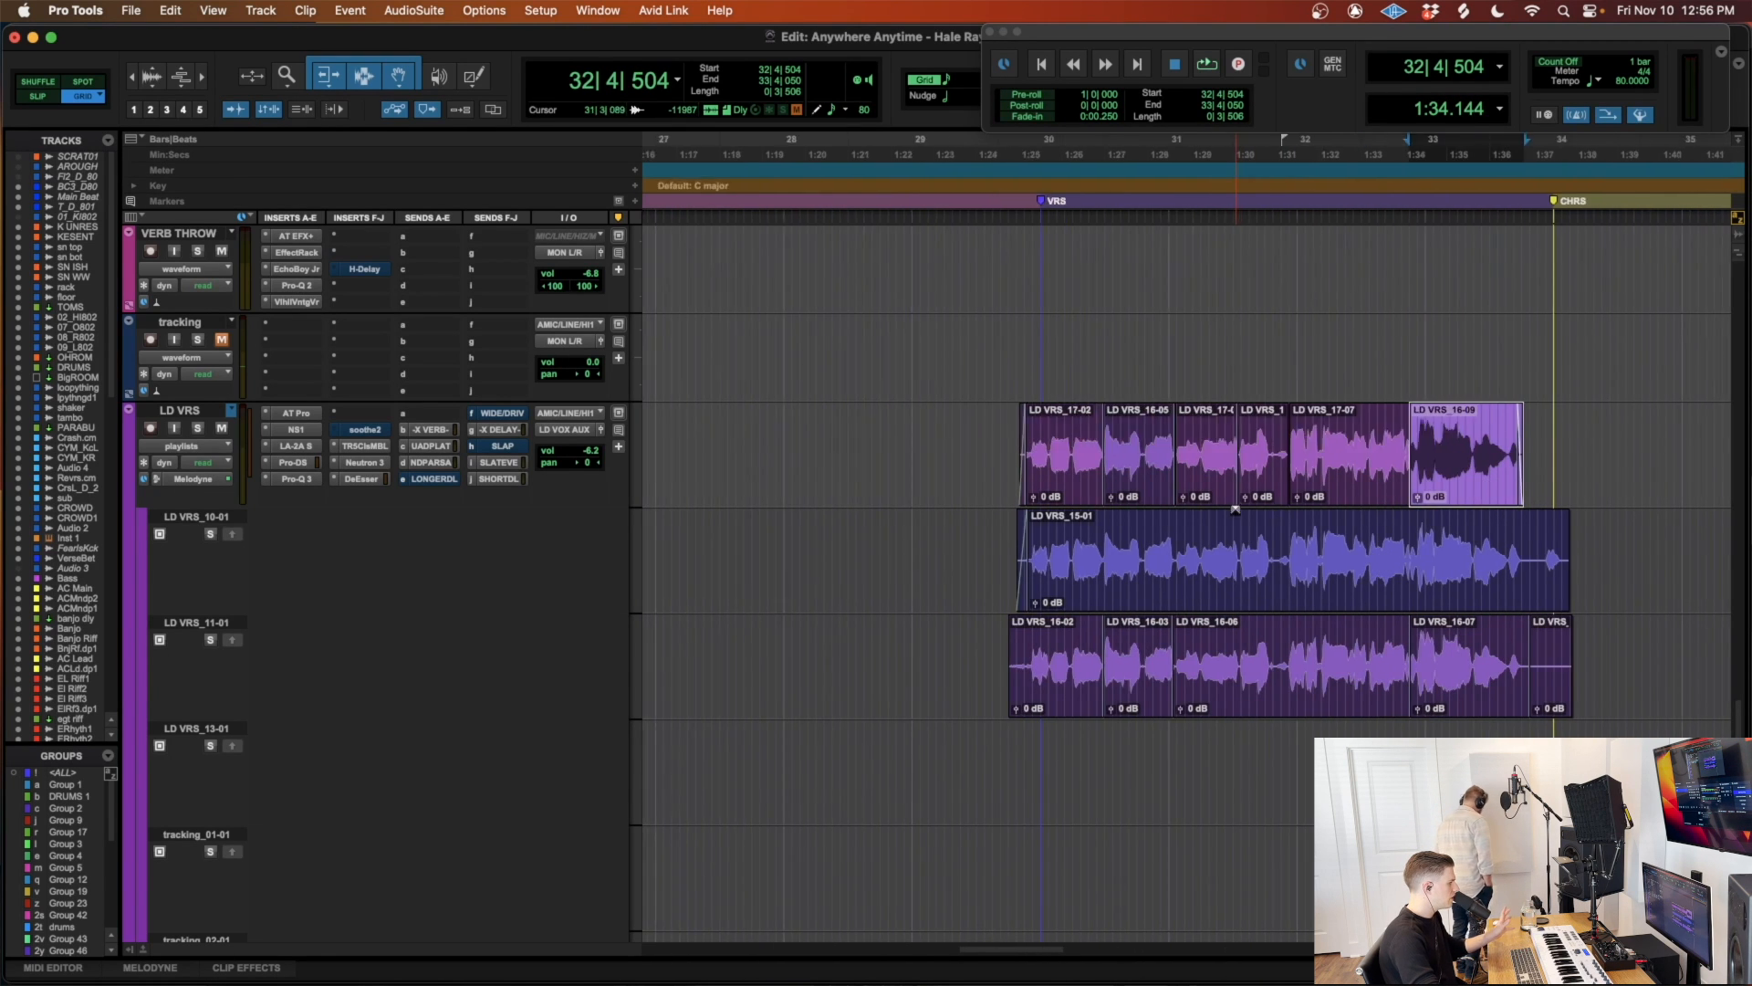
pyautogui.hscroll(4, 1232, 511)
pyautogui.hscroll(-4, 1225, 520)
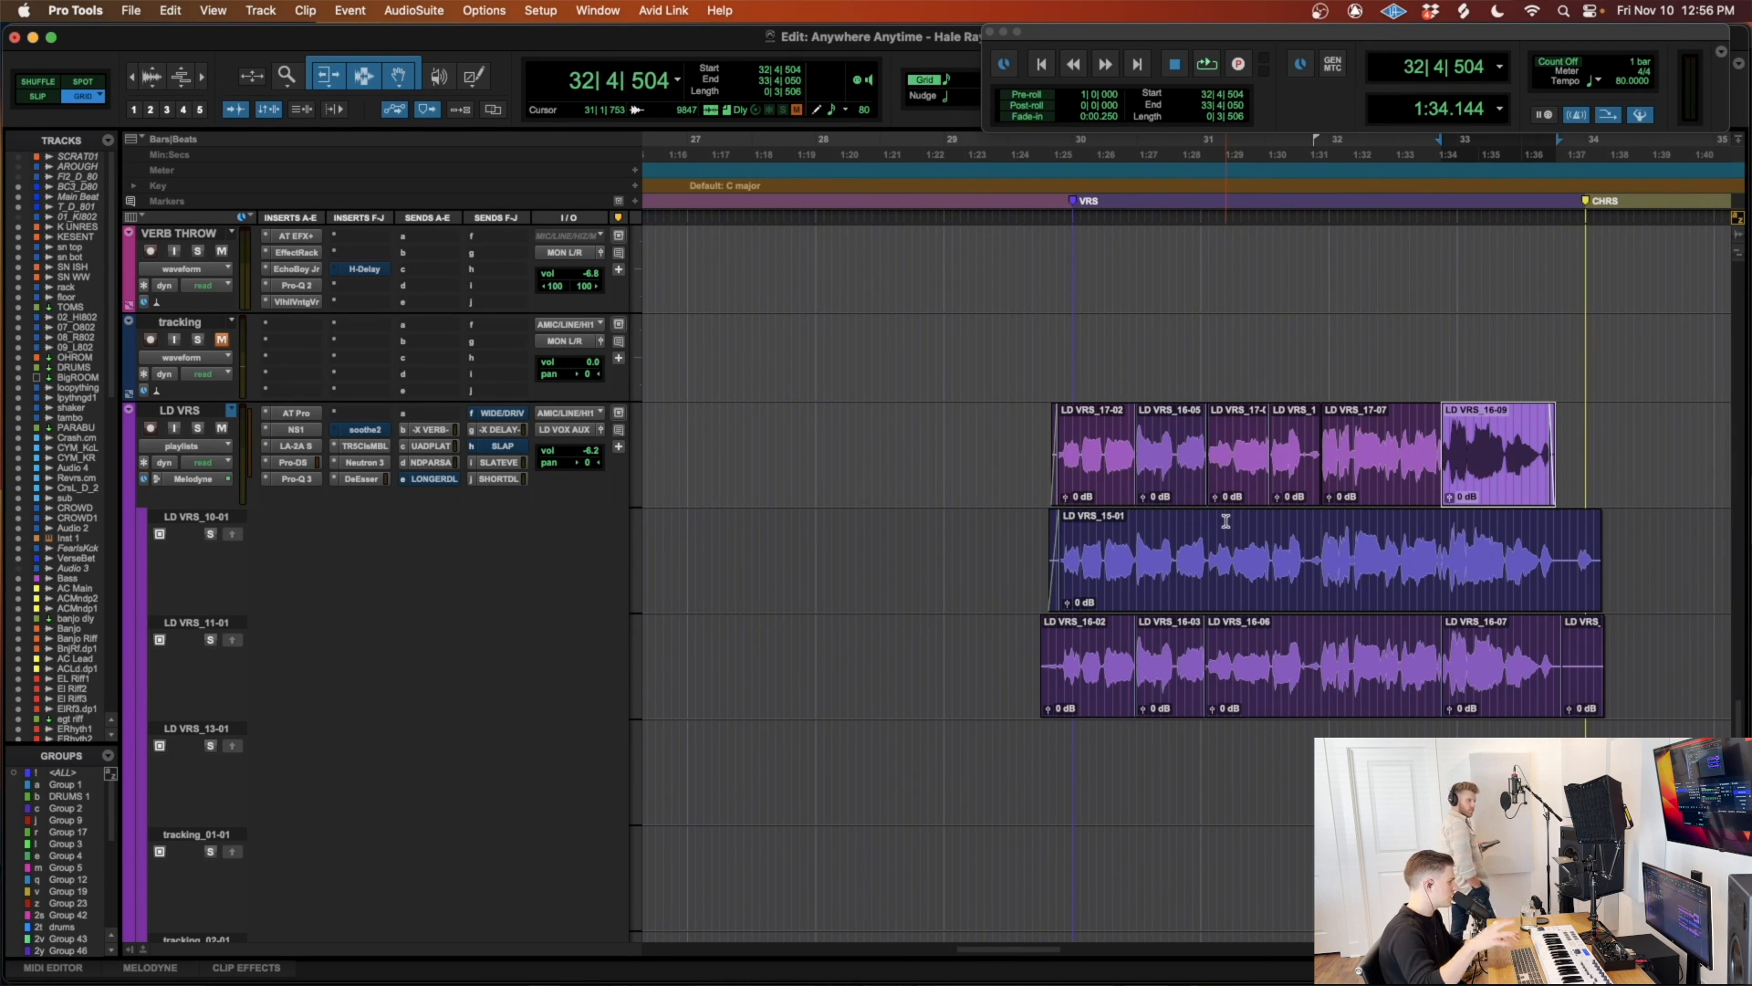
pyautogui.press('r')
pyautogui.press('r')
pyautogui.press('r')
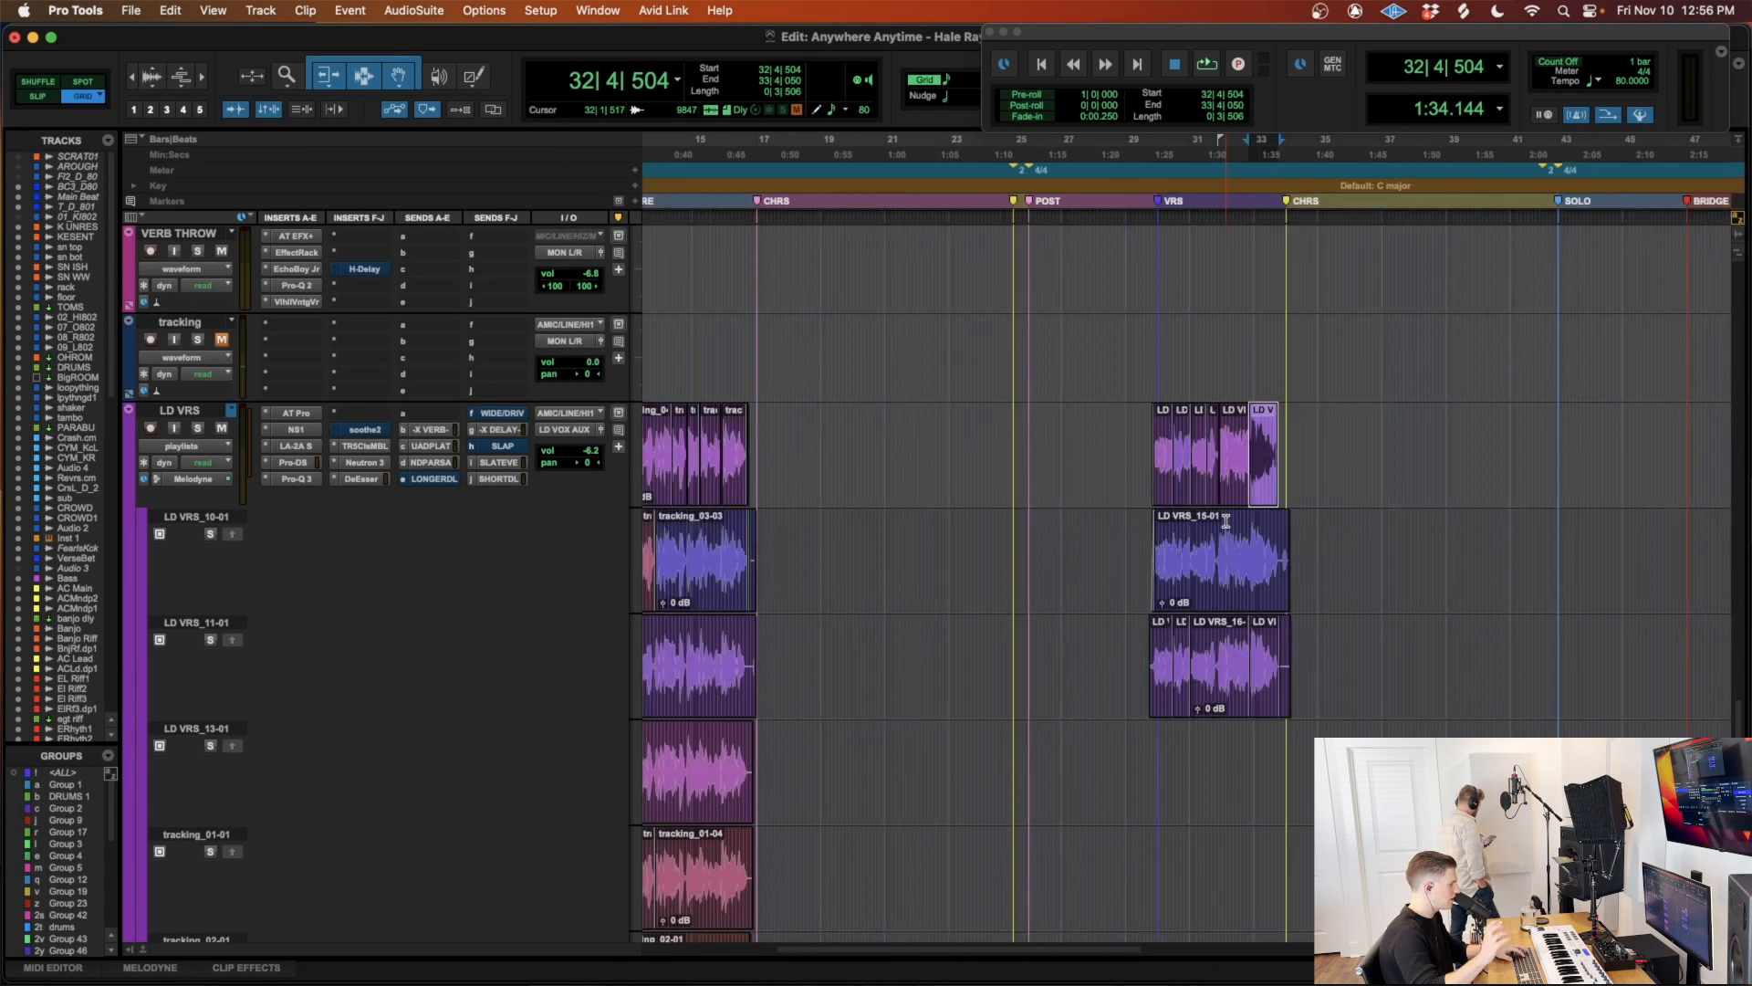
pyautogui.press('t')
pyautogui.press('t')
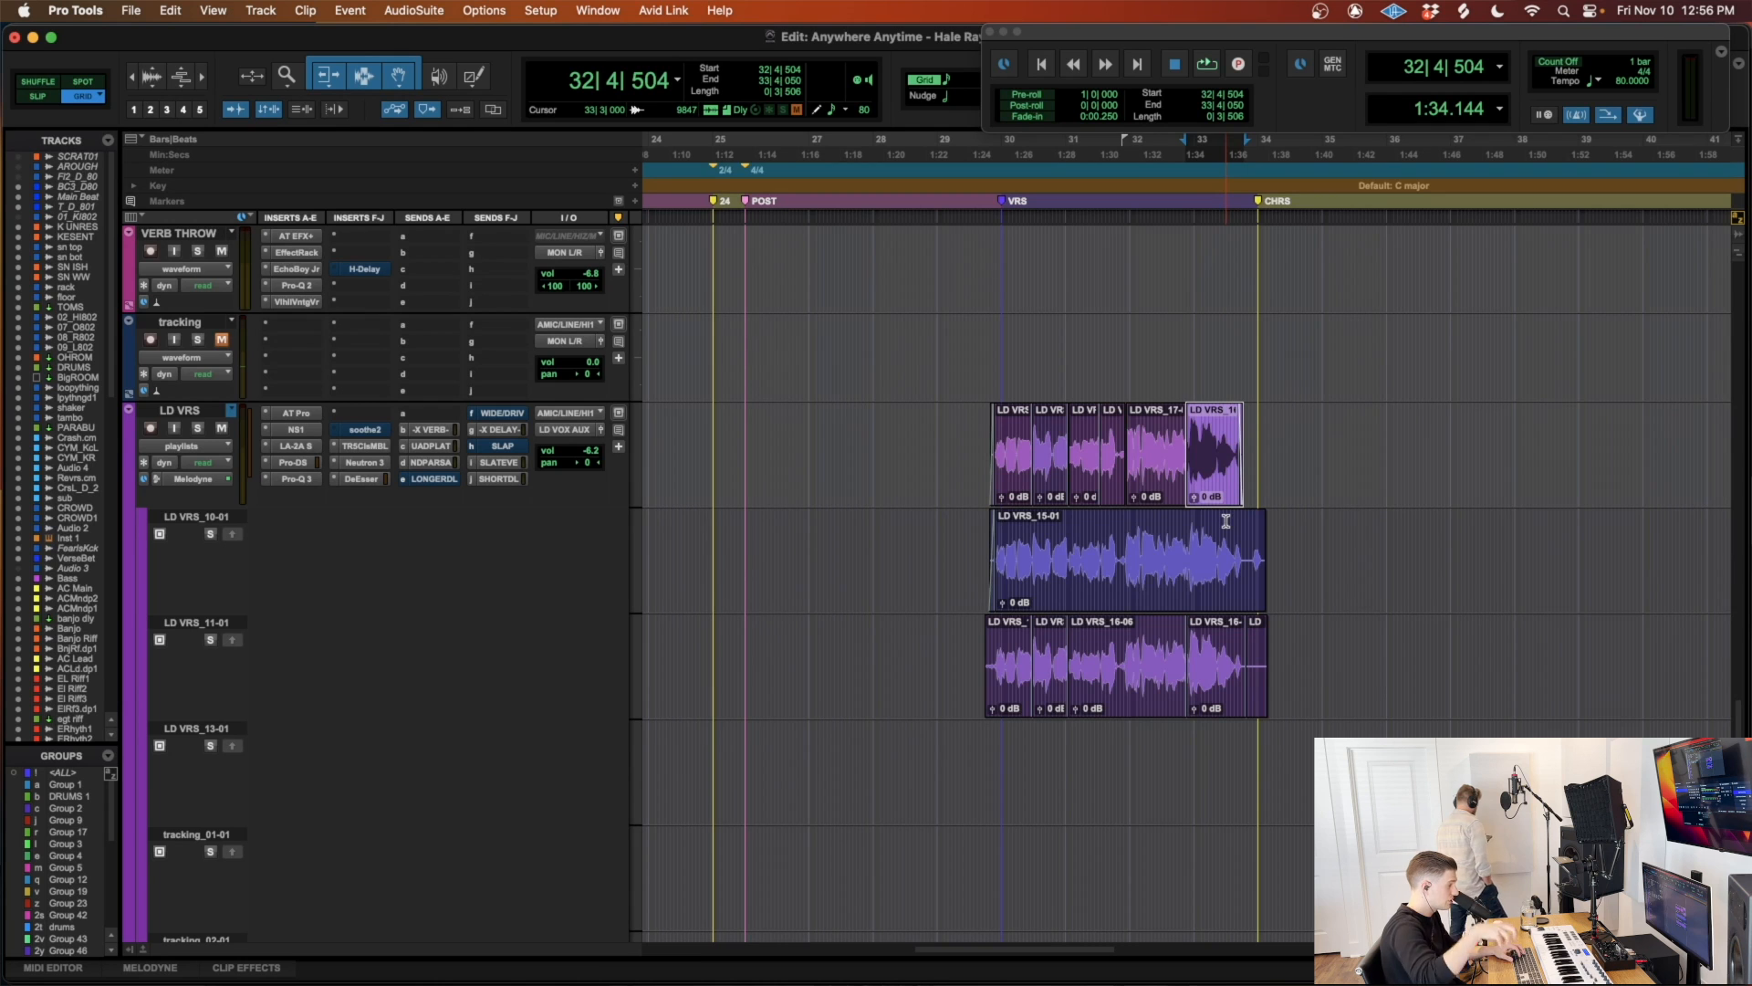
# Step: Compare the phrases after 30|2|480 in the LD VRS_15-01 and LD VRS_16-03 takes with the main playlist
pyautogui.click(1020, 563)
pyautogui.press('t')
pyautogui.press('t')
pyautogui.moveTo(1333, 542); pyautogui.dragTo(1603, 540)
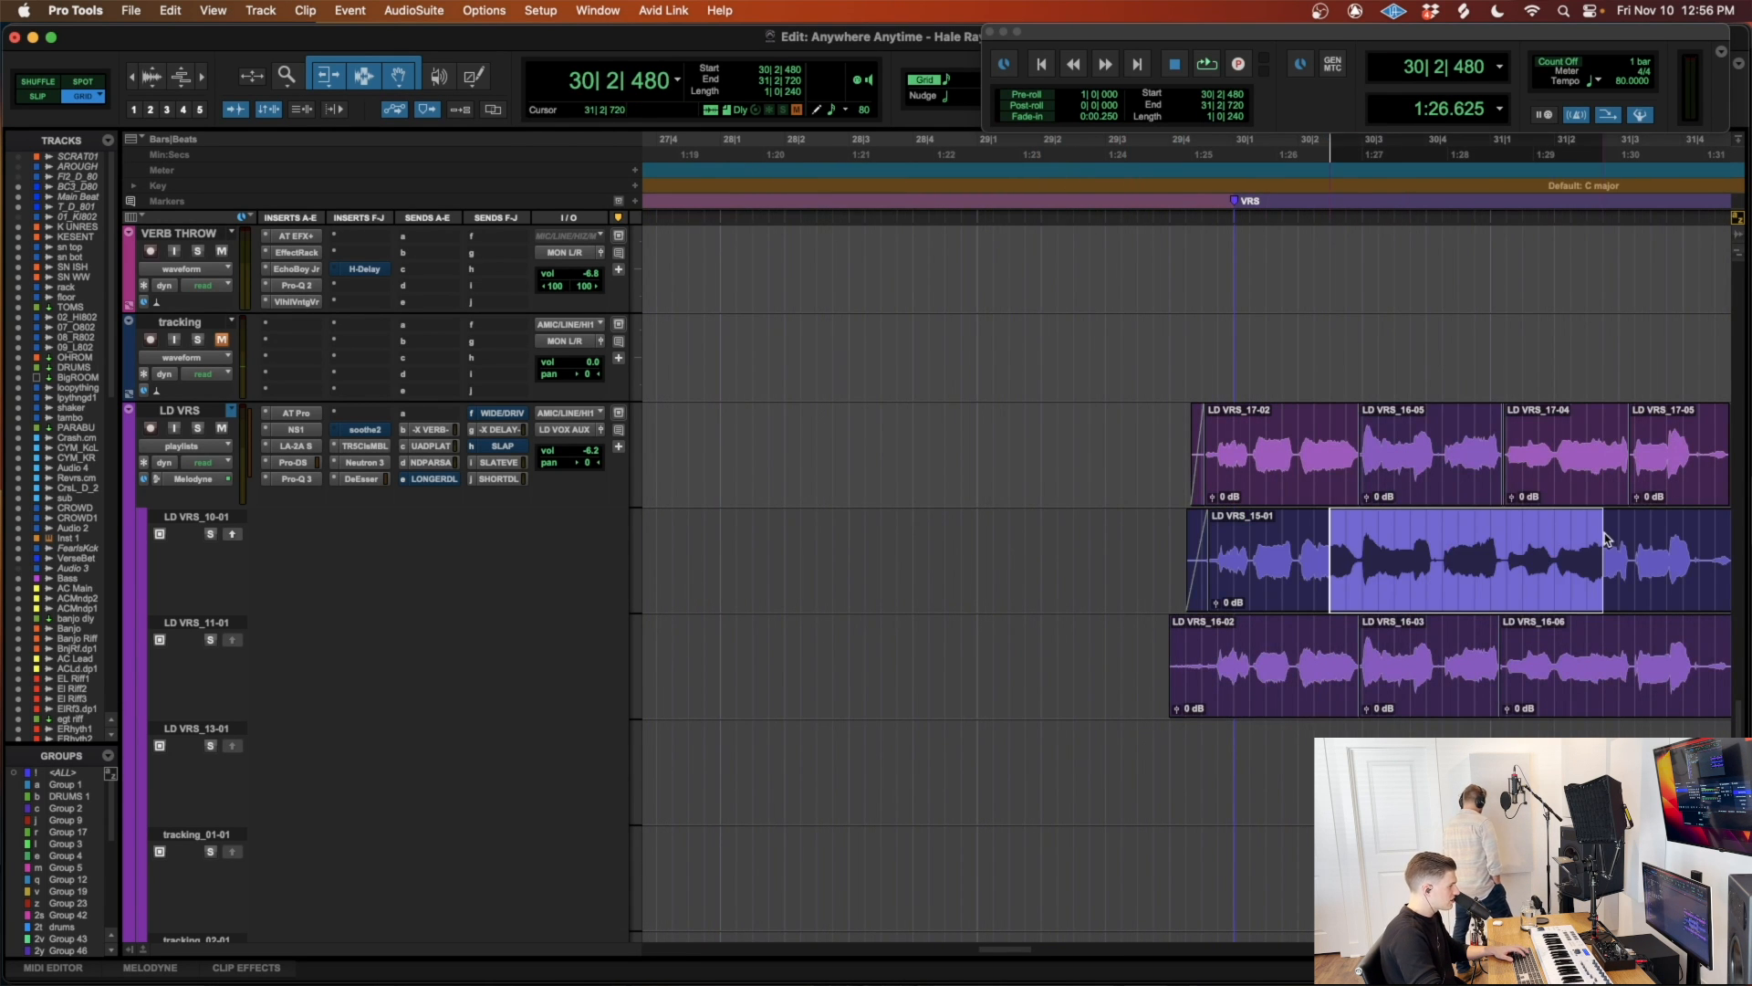
pyautogui.click(1554, 548)
pyautogui.press('r')
pyautogui.click(1303, 480)
pyautogui.click(1311, 662)
pyautogui.click(1307, 691)
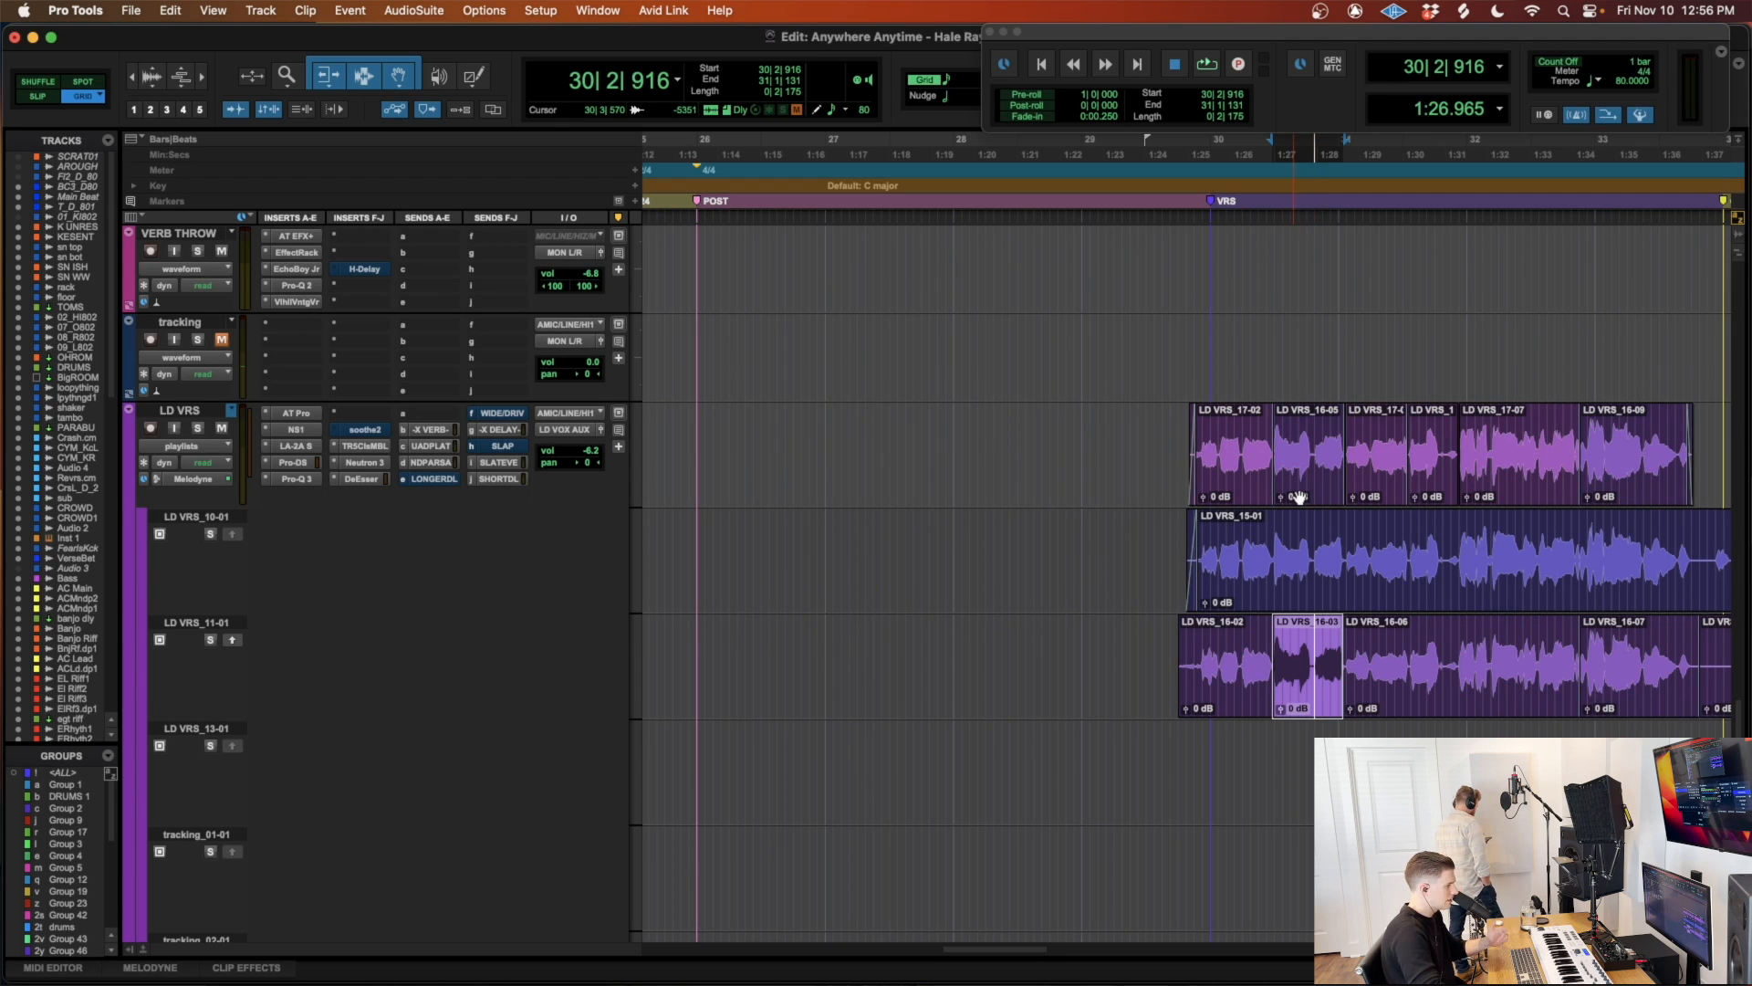
# Step: Close the gap between the LD VRS_17-05 and LD VRS_17-07 clips on the main playlist
pyautogui.click(1438, 441)
pyautogui.press('t')
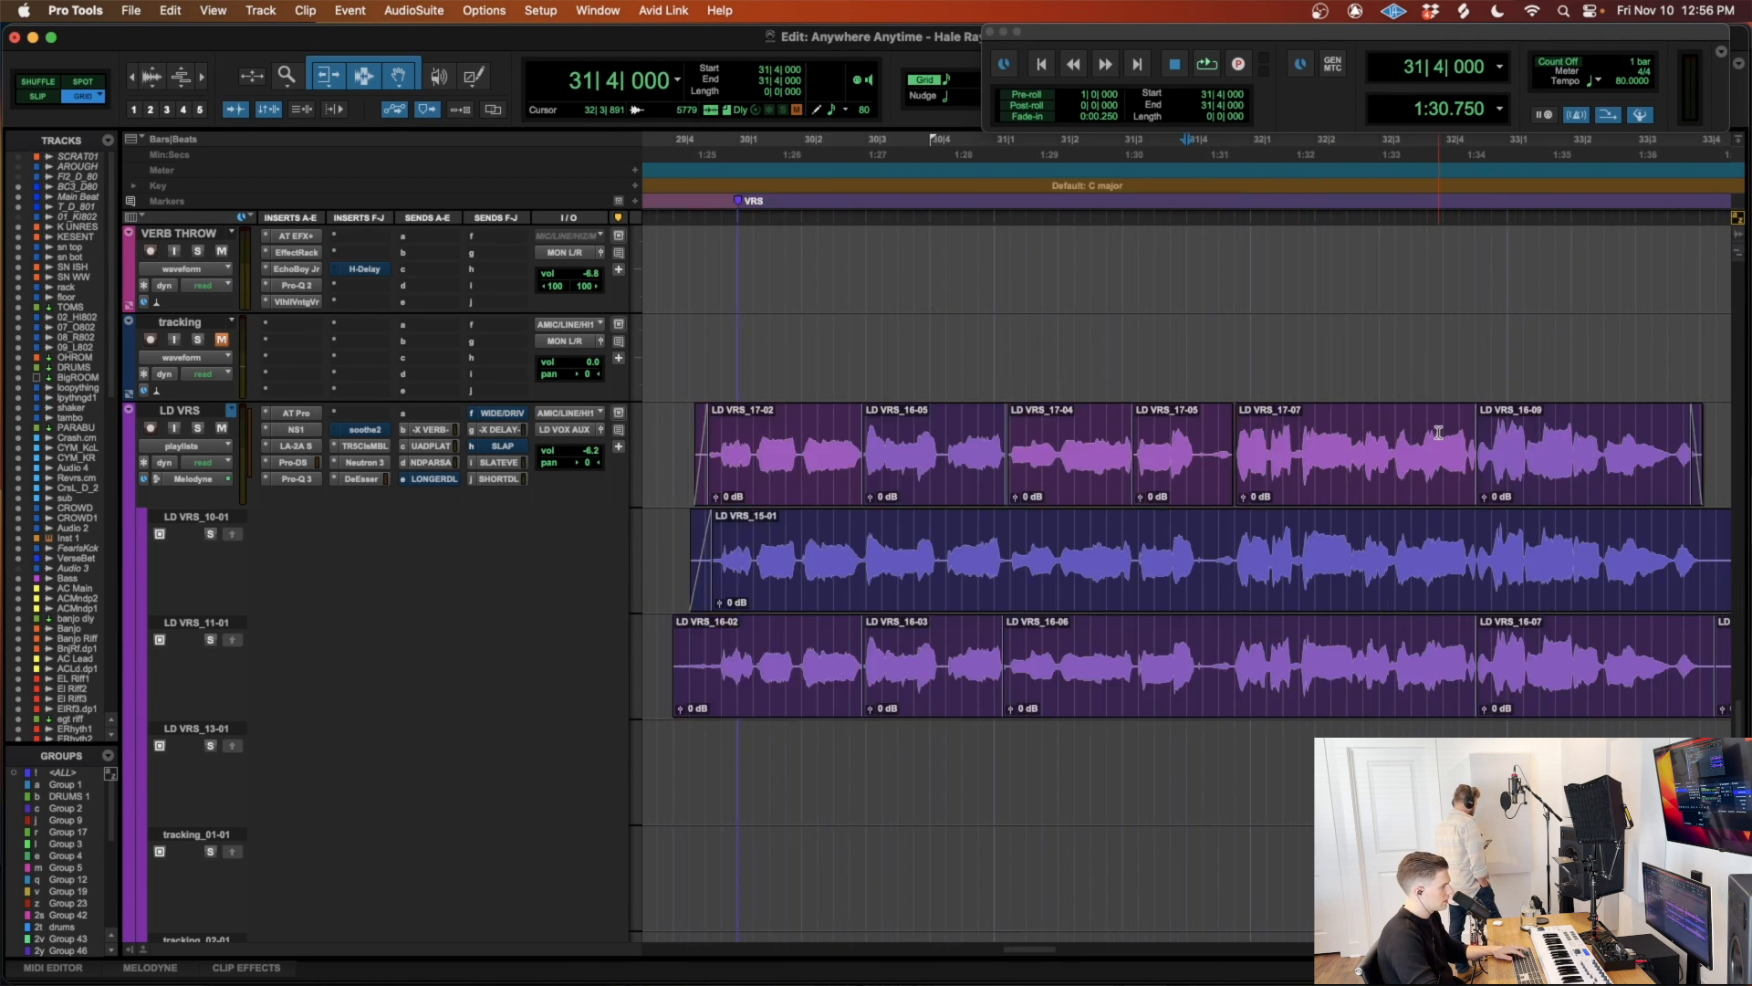
pyautogui.doubleClick(1247, 454)
# Step: Play the comped second verse on the main playlist from 29|4|000
pyautogui.click(683, 429)
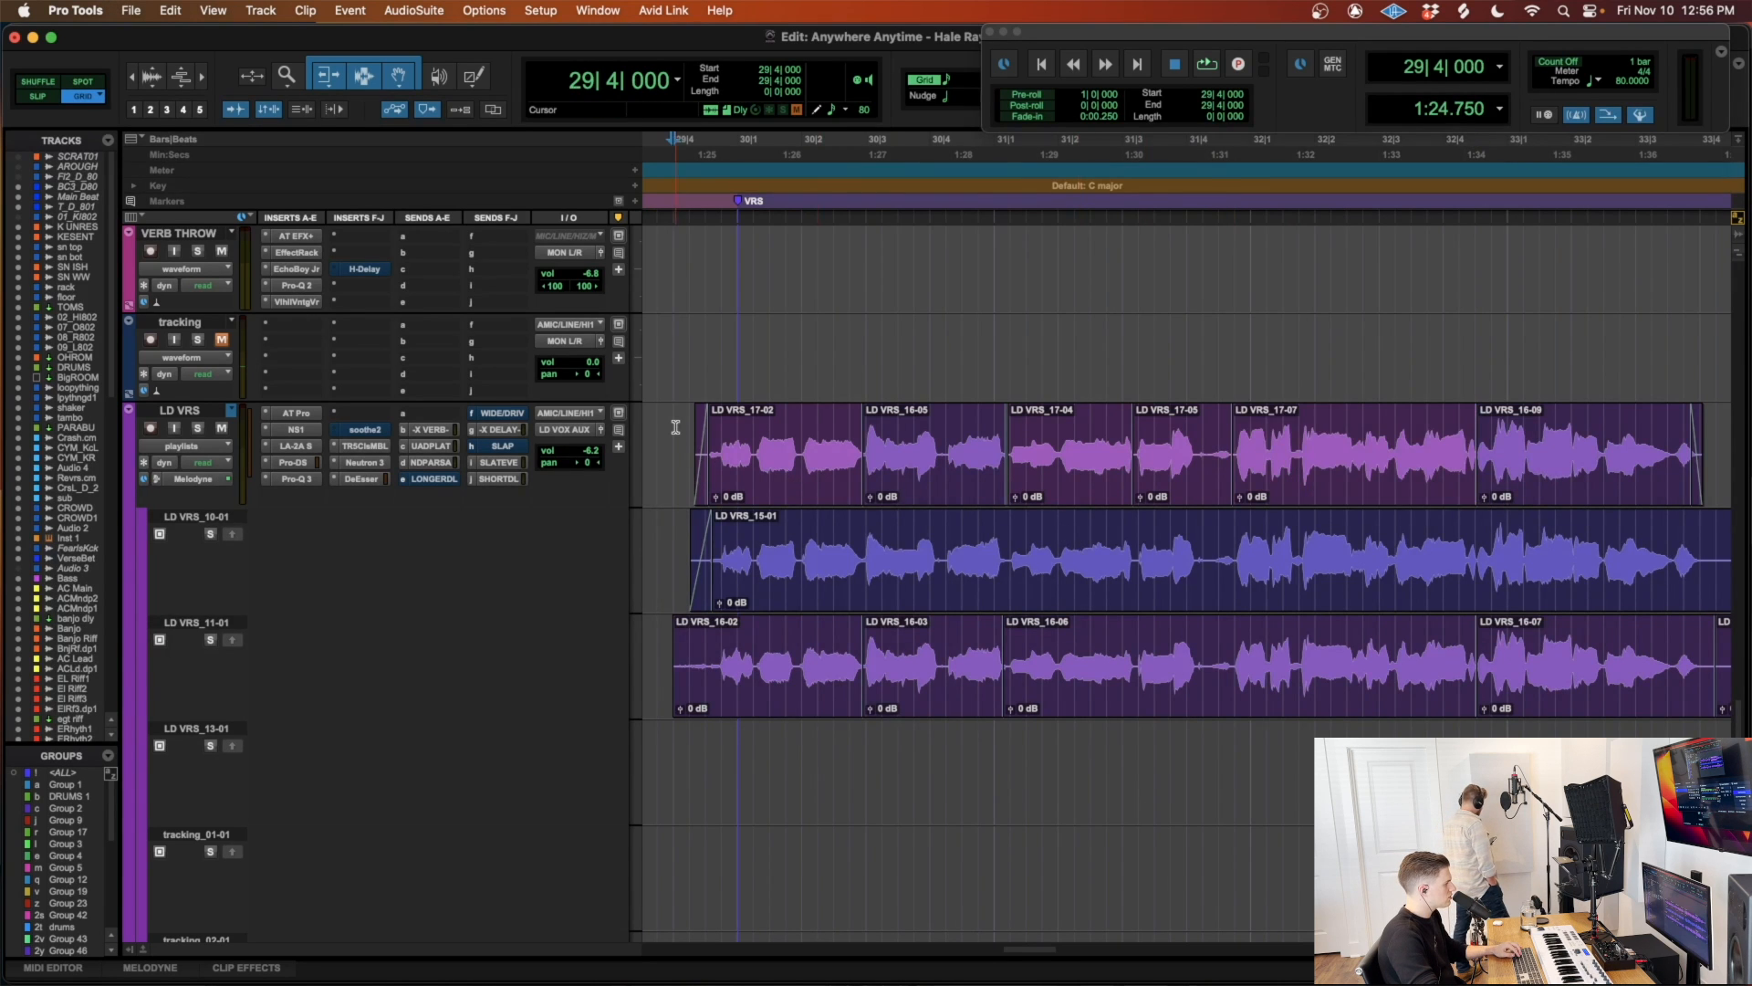
pyautogui.hscroll(-2, 682, 429)
pyautogui.press('r')
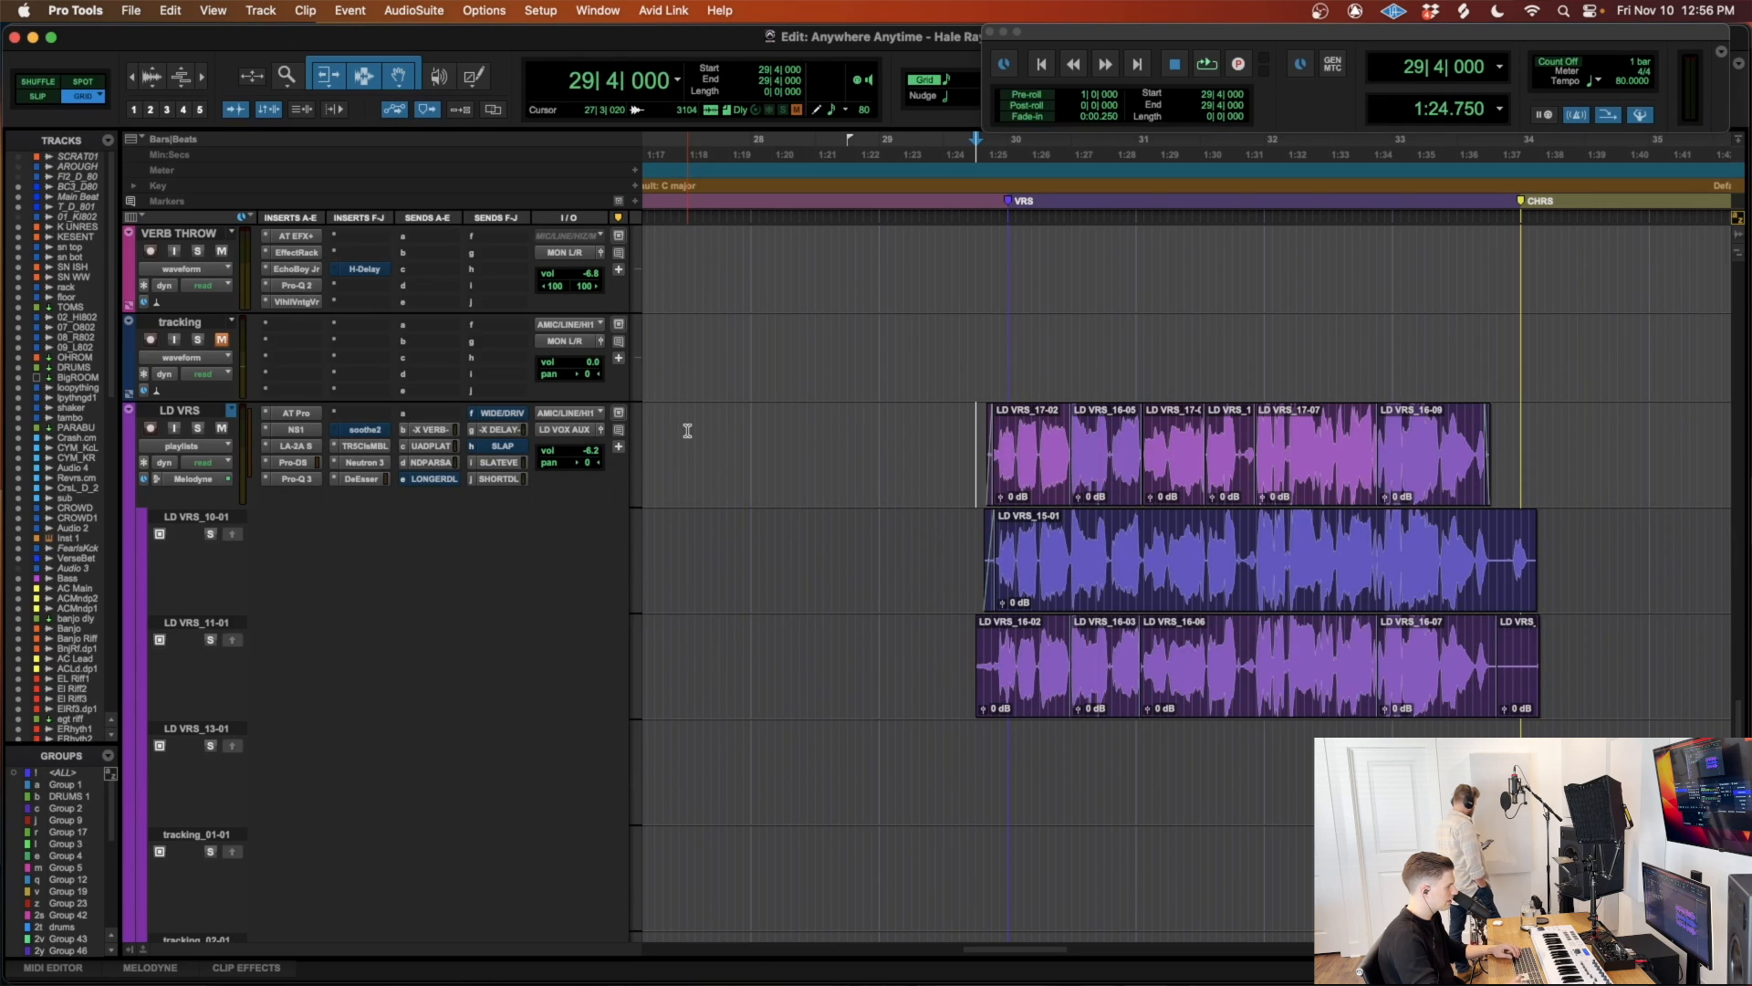
pyautogui.hscroll(1, 1015, 558)
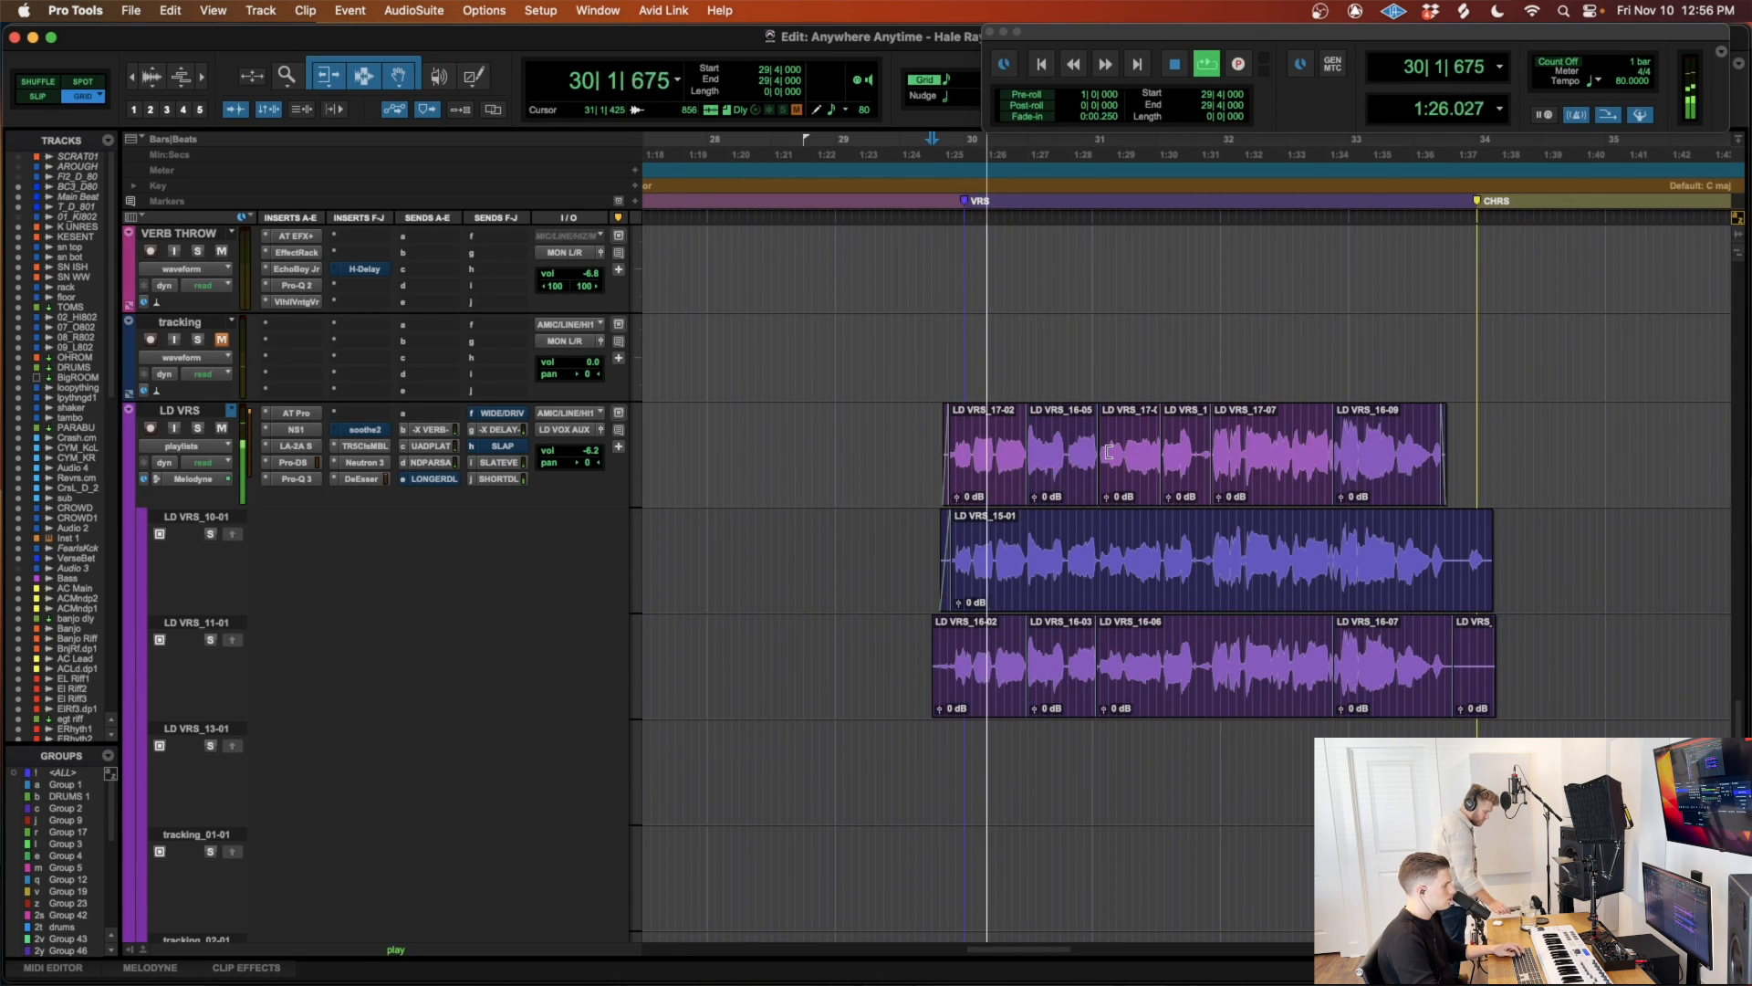
# Step: Rework the edit between LD VRS_16-05 and LD VRS_17-04, setting the start of LD VRS_17-04 to 31|1|152
pyautogui.click(1051, 479)
pyautogui.press('t')
pyautogui.press('t')
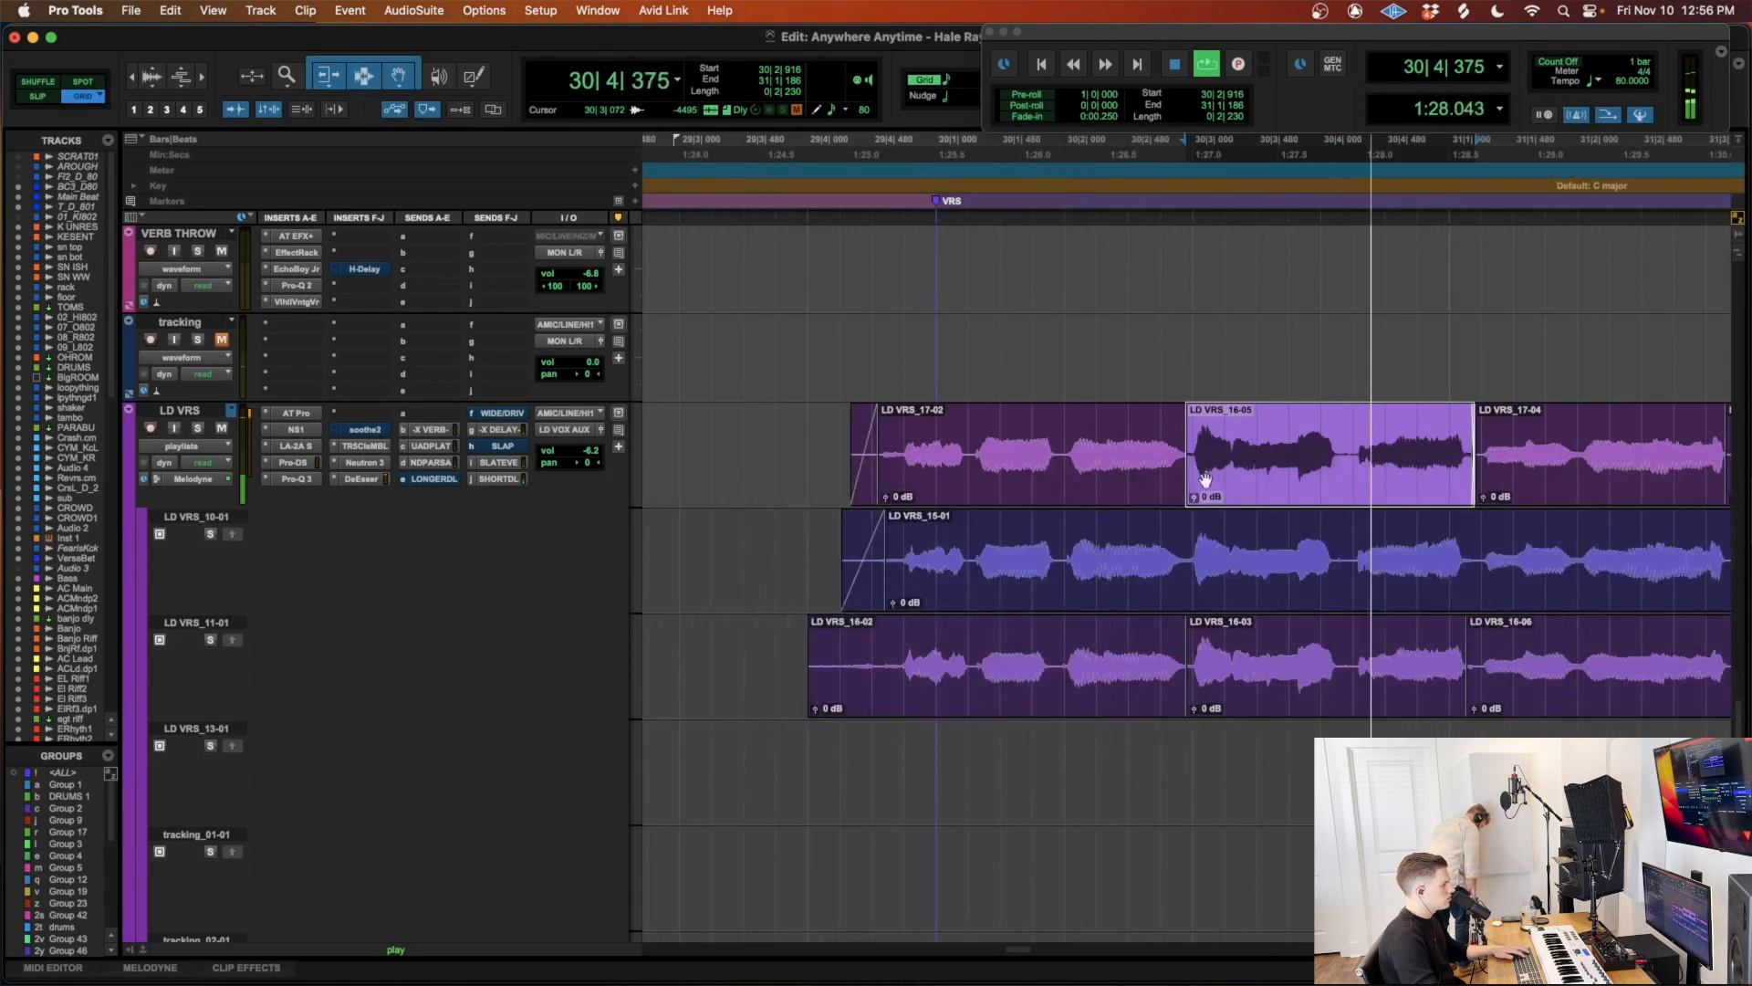
pyautogui.press('r')
pyautogui.hscroll(10, 1068, 493)
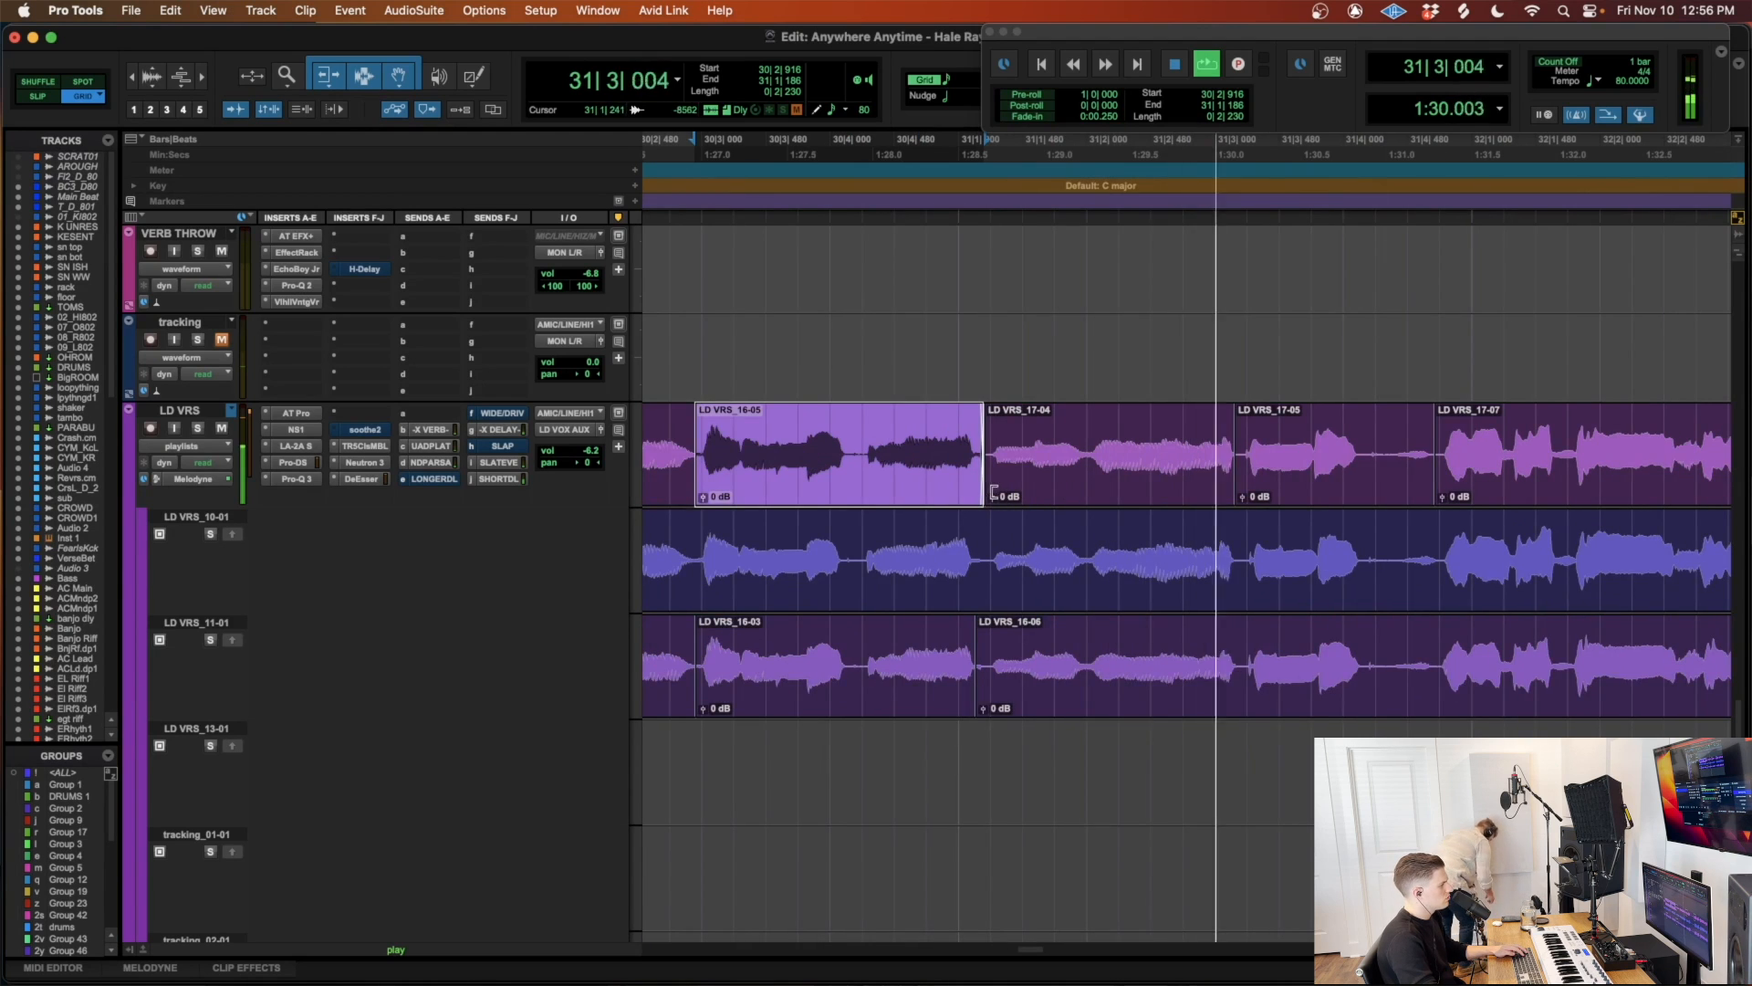
pyautogui.hscroll(3, 1198, 479)
pyautogui.hscroll(1, 1177, 483)
pyautogui.click(966, 498)
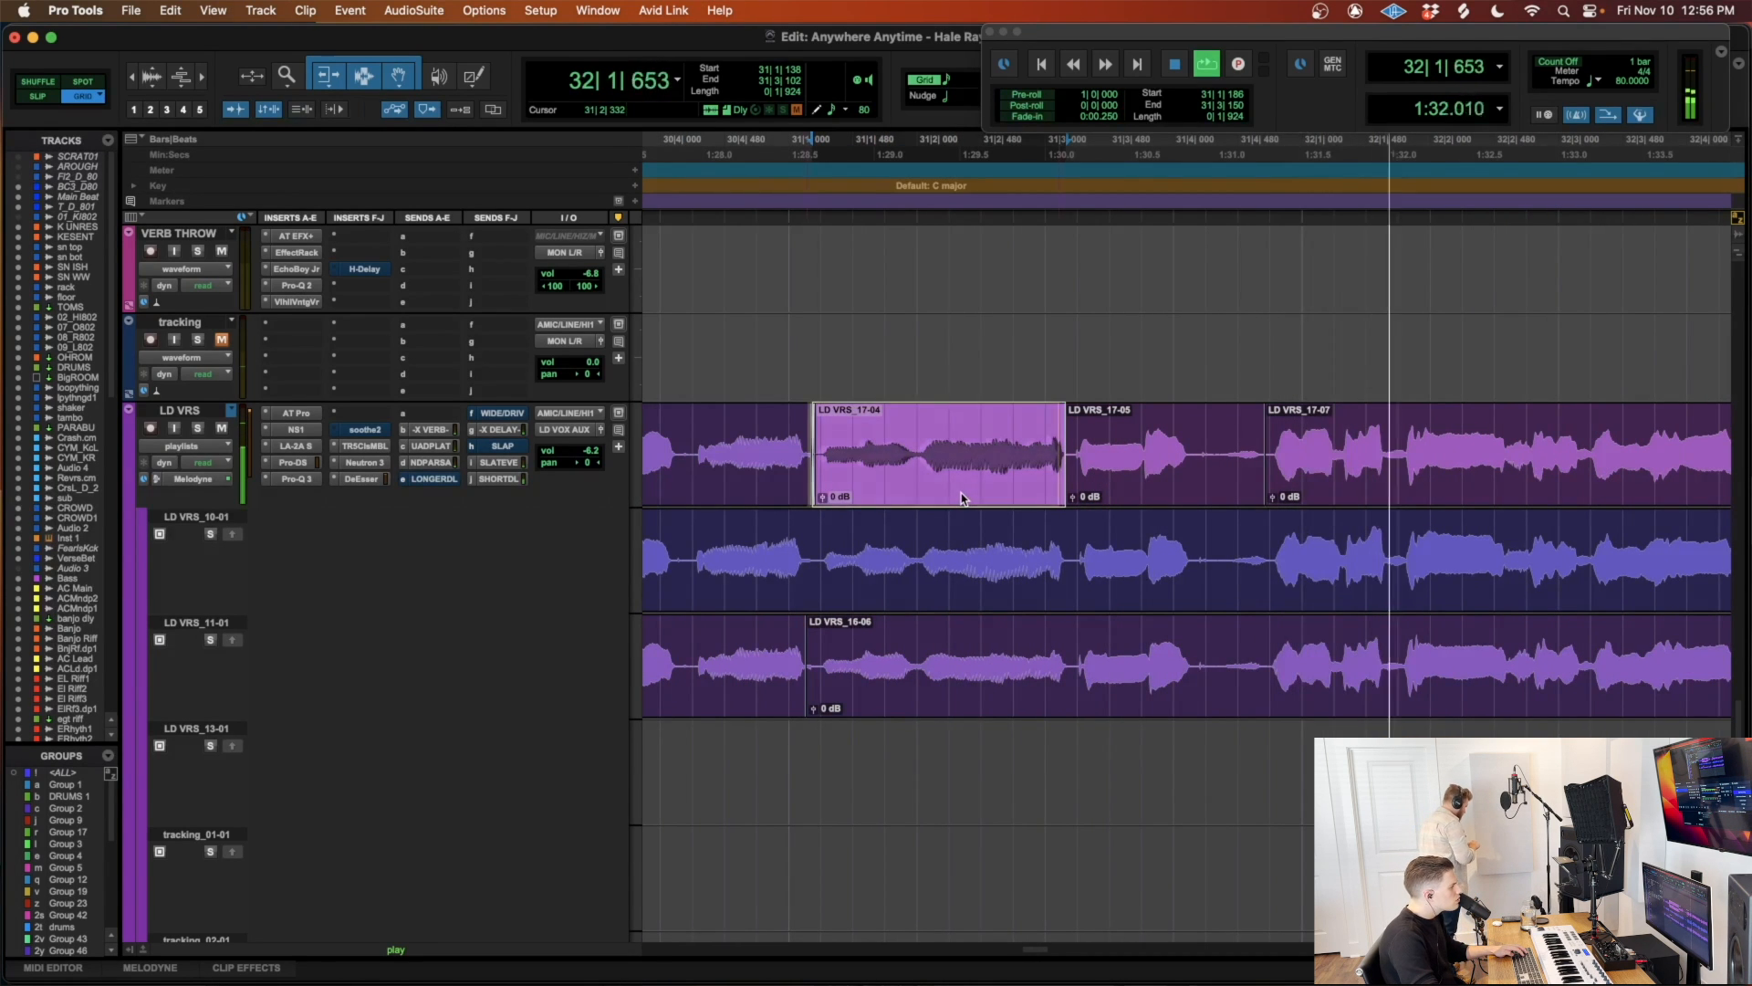
pyautogui.press('r')
pyautogui.hscroll(2, 1259, 474)
pyautogui.hscroll(4, 1323, 484)
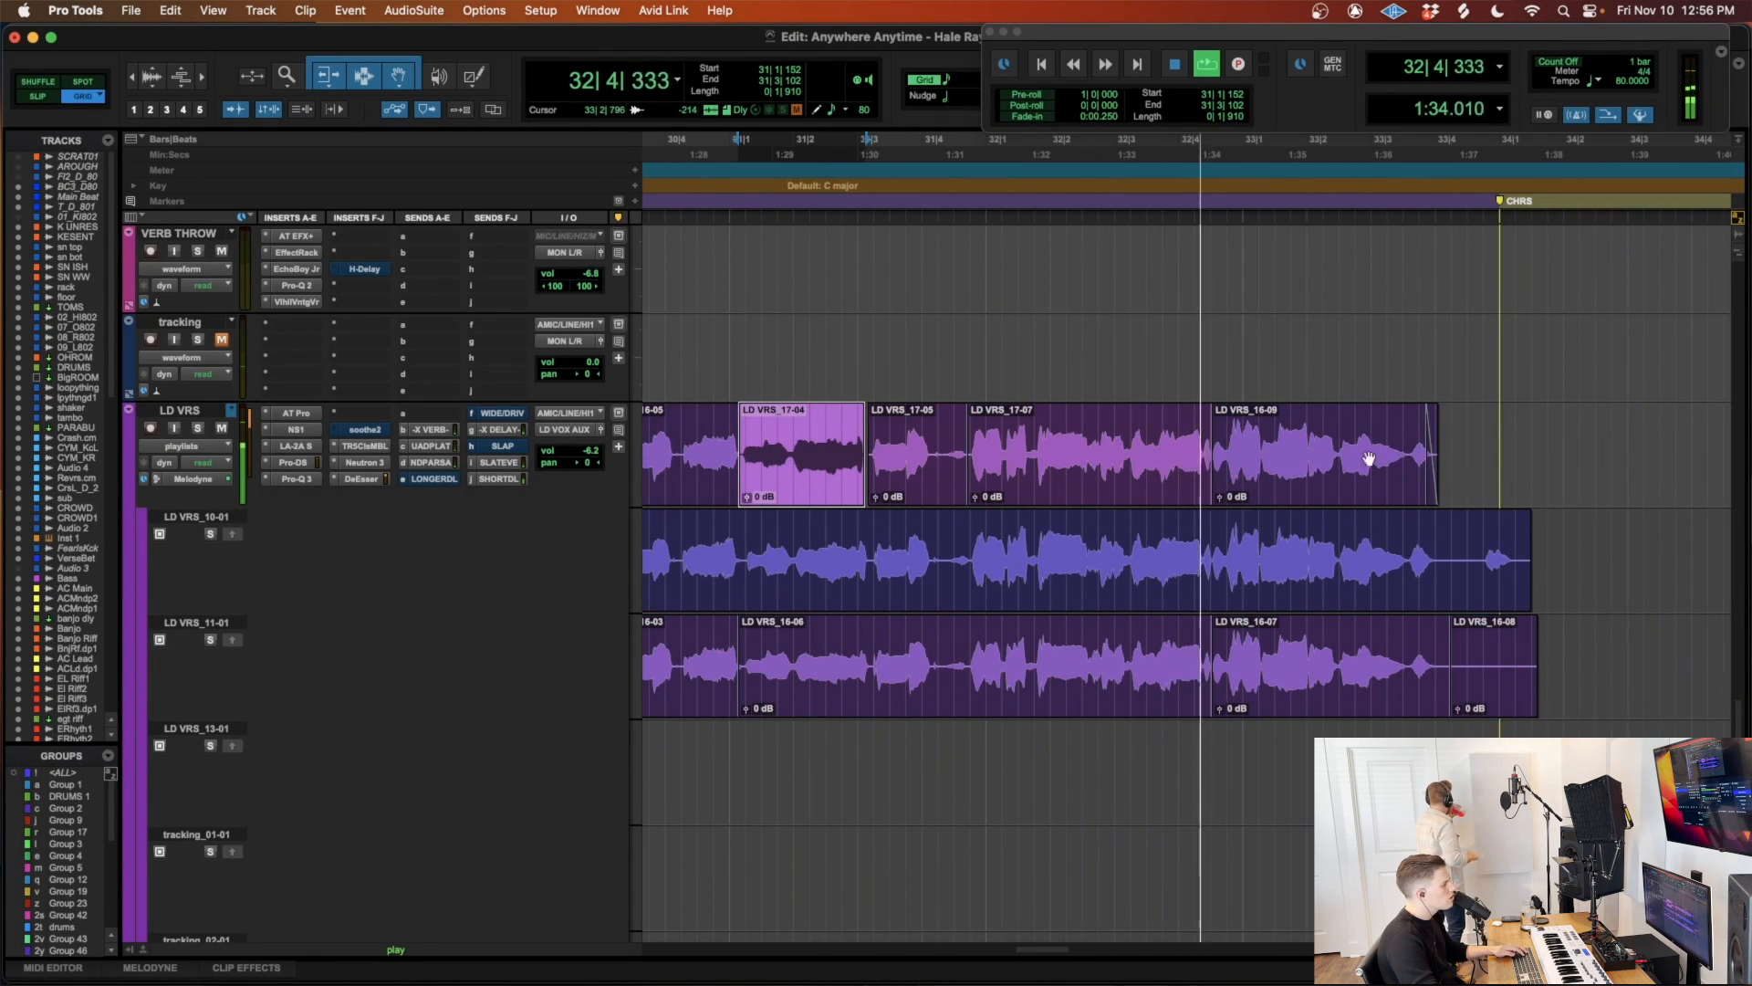
pyautogui.press('r')
pyautogui.press('r')
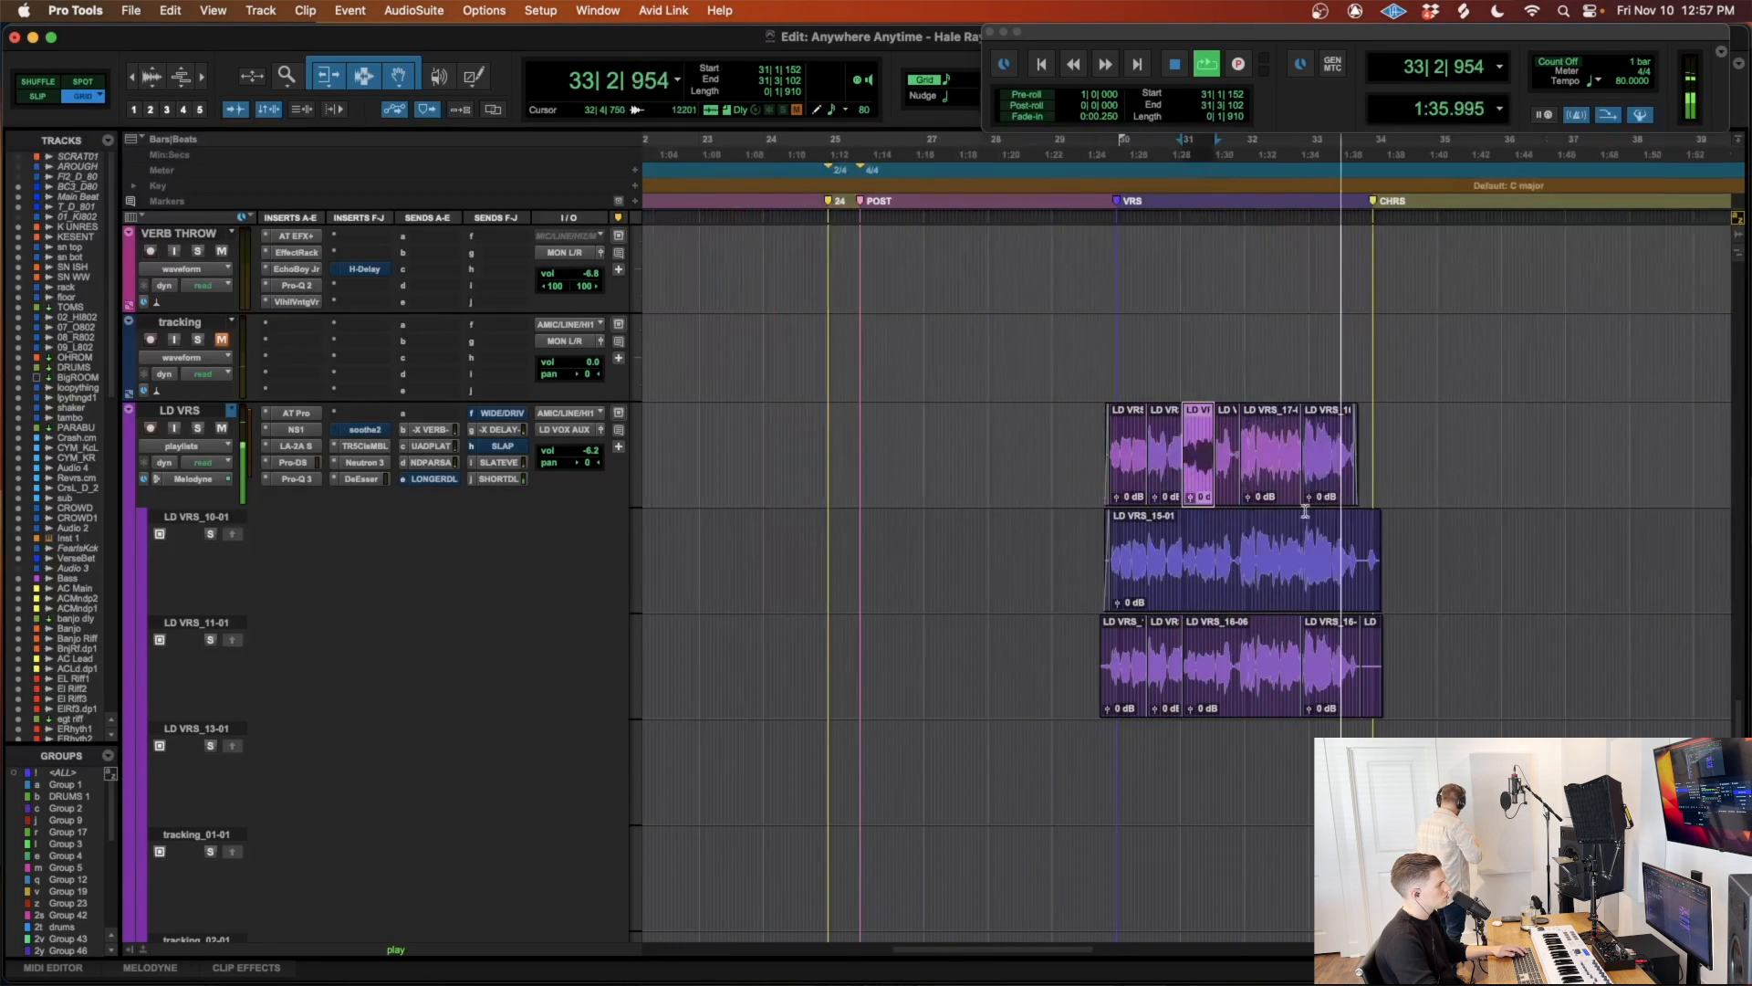
# Step: Solo the LD VRS_11-01 lane and audition the opening of its second-verse take from 29|3|720
pyautogui.press('space')
pyautogui.click(1098, 649)
pyautogui.hotkey('shift', 's')
pyautogui.press('space')
pyautogui.press('t')
pyautogui.press('t')
pyautogui.press('t')
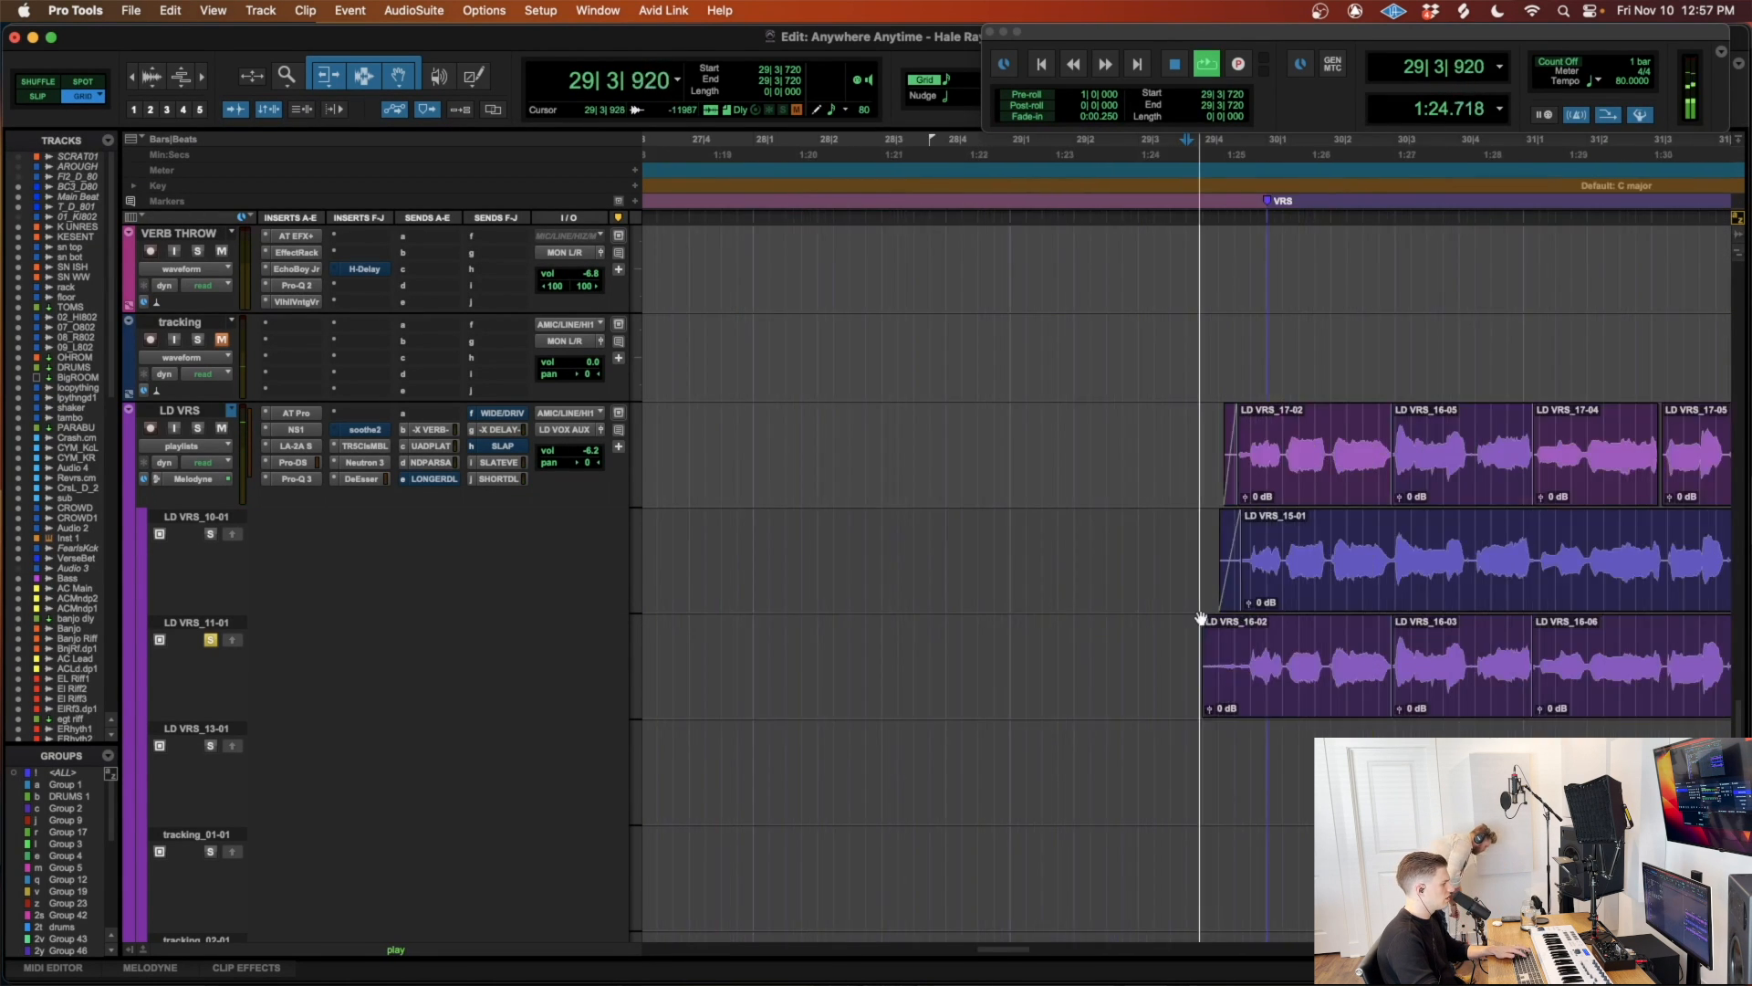
# Step: Trim the start of the LD VRS_16-02 clip on the LD VRS_11-01 lane to 29|4|603
pyautogui.hscroll(3, 1196, 627)
pyautogui.click(1088, 628)
pyautogui.press('a')
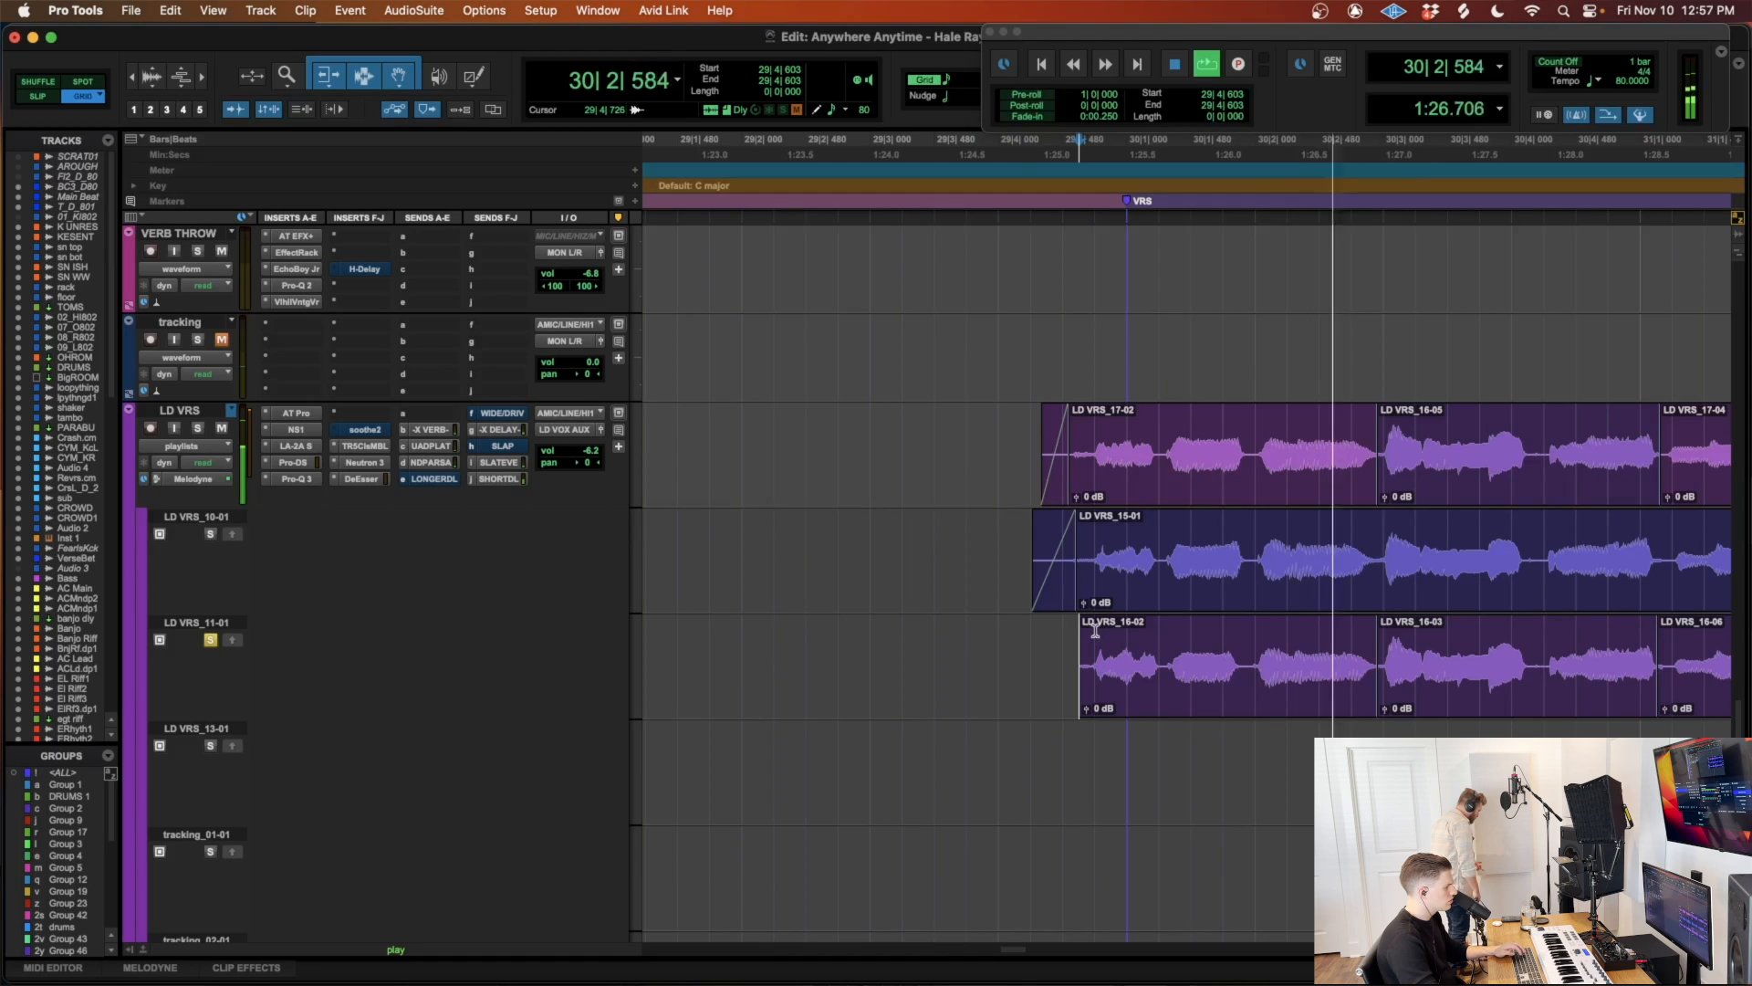
# Step: Extend LD VRS_16-05 on the main playlist back over the LD VRS_17-02 phrase, with its fade-in starting at 29|4|371
pyautogui.press('space')
pyautogui.moveTo(1381, 457); pyautogui.dragTo(1081, 429)
pyautogui.click(1048, 426)
pyautogui.press('a')
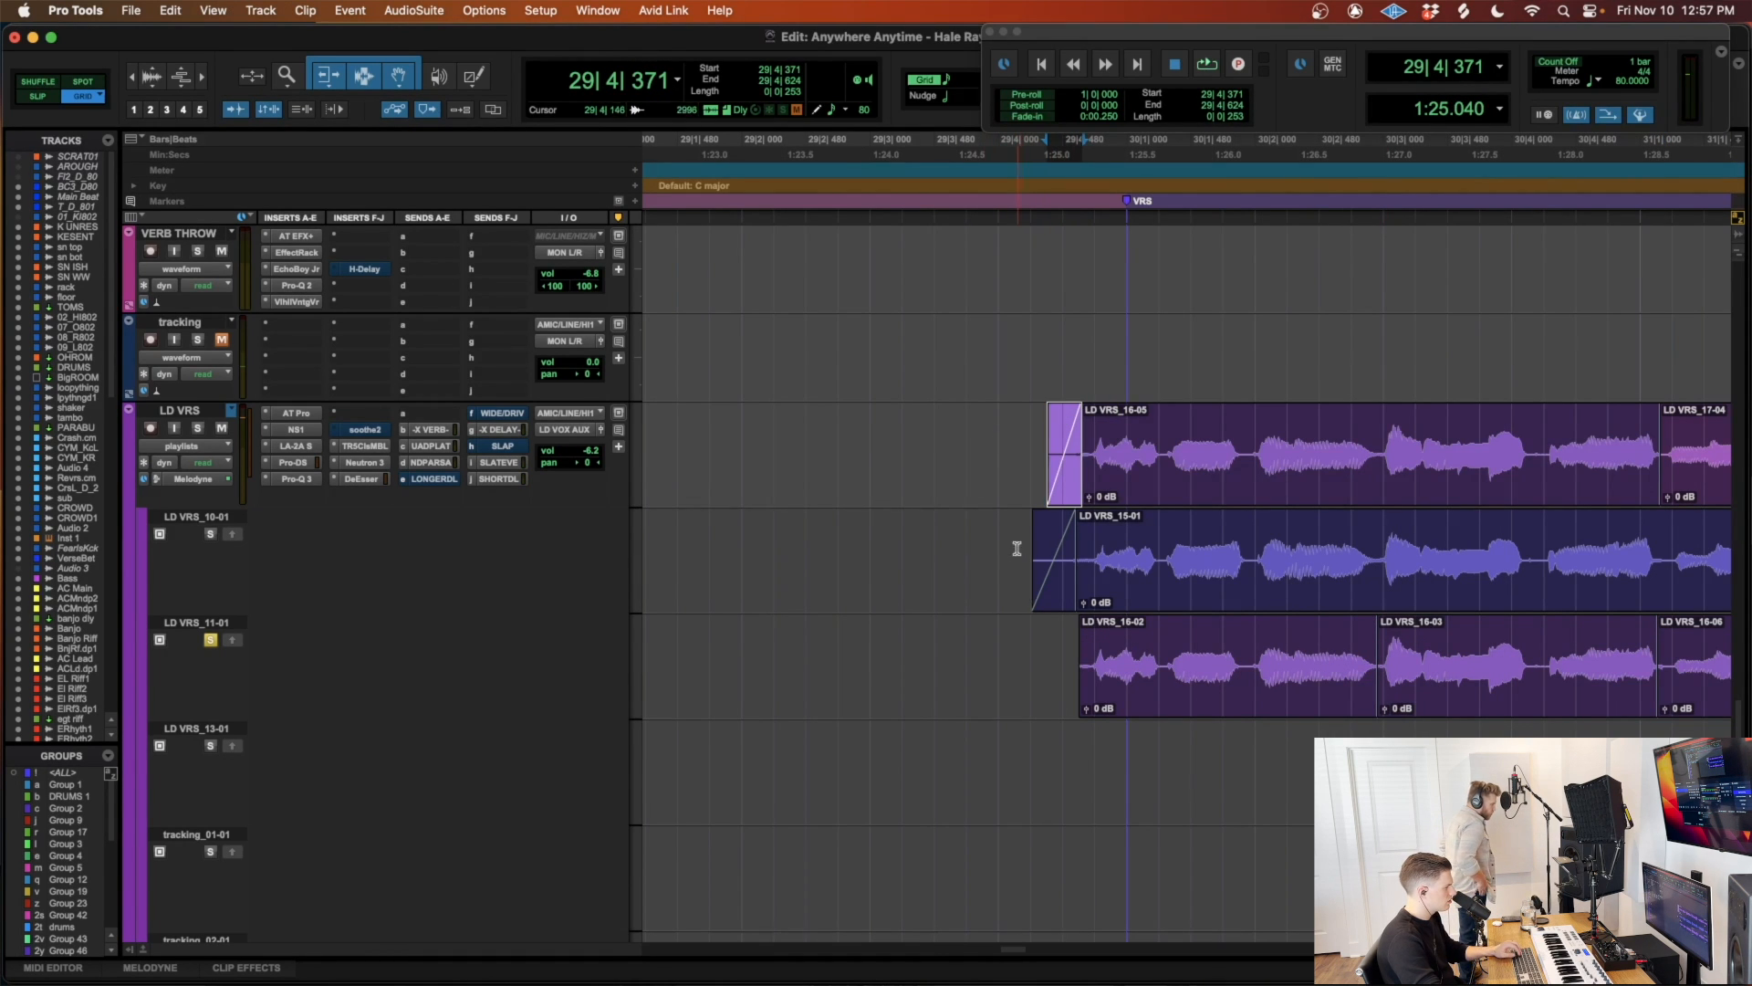
pyautogui.press('f')
# Step: Reshape the opening fade-in of LD VRS_16-05 into a curve and play the verse from 29|3|720
pyautogui.click(1013, 552)
pyautogui.press('space')
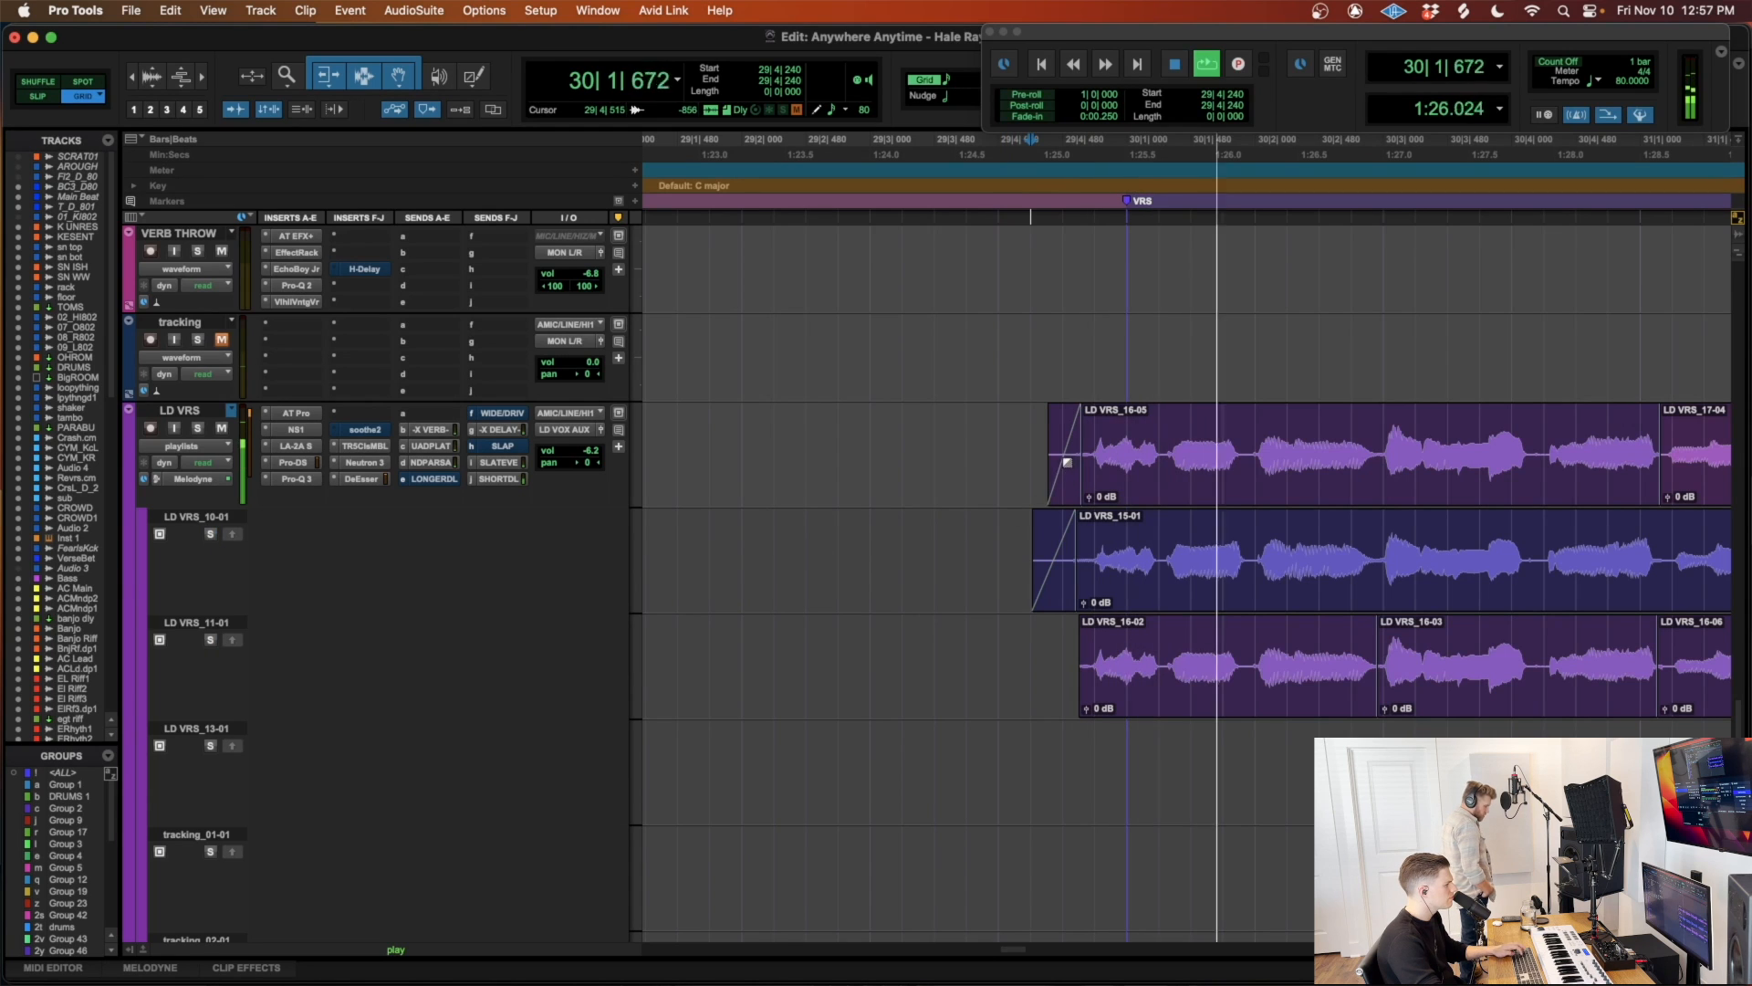
pyautogui.press('space')
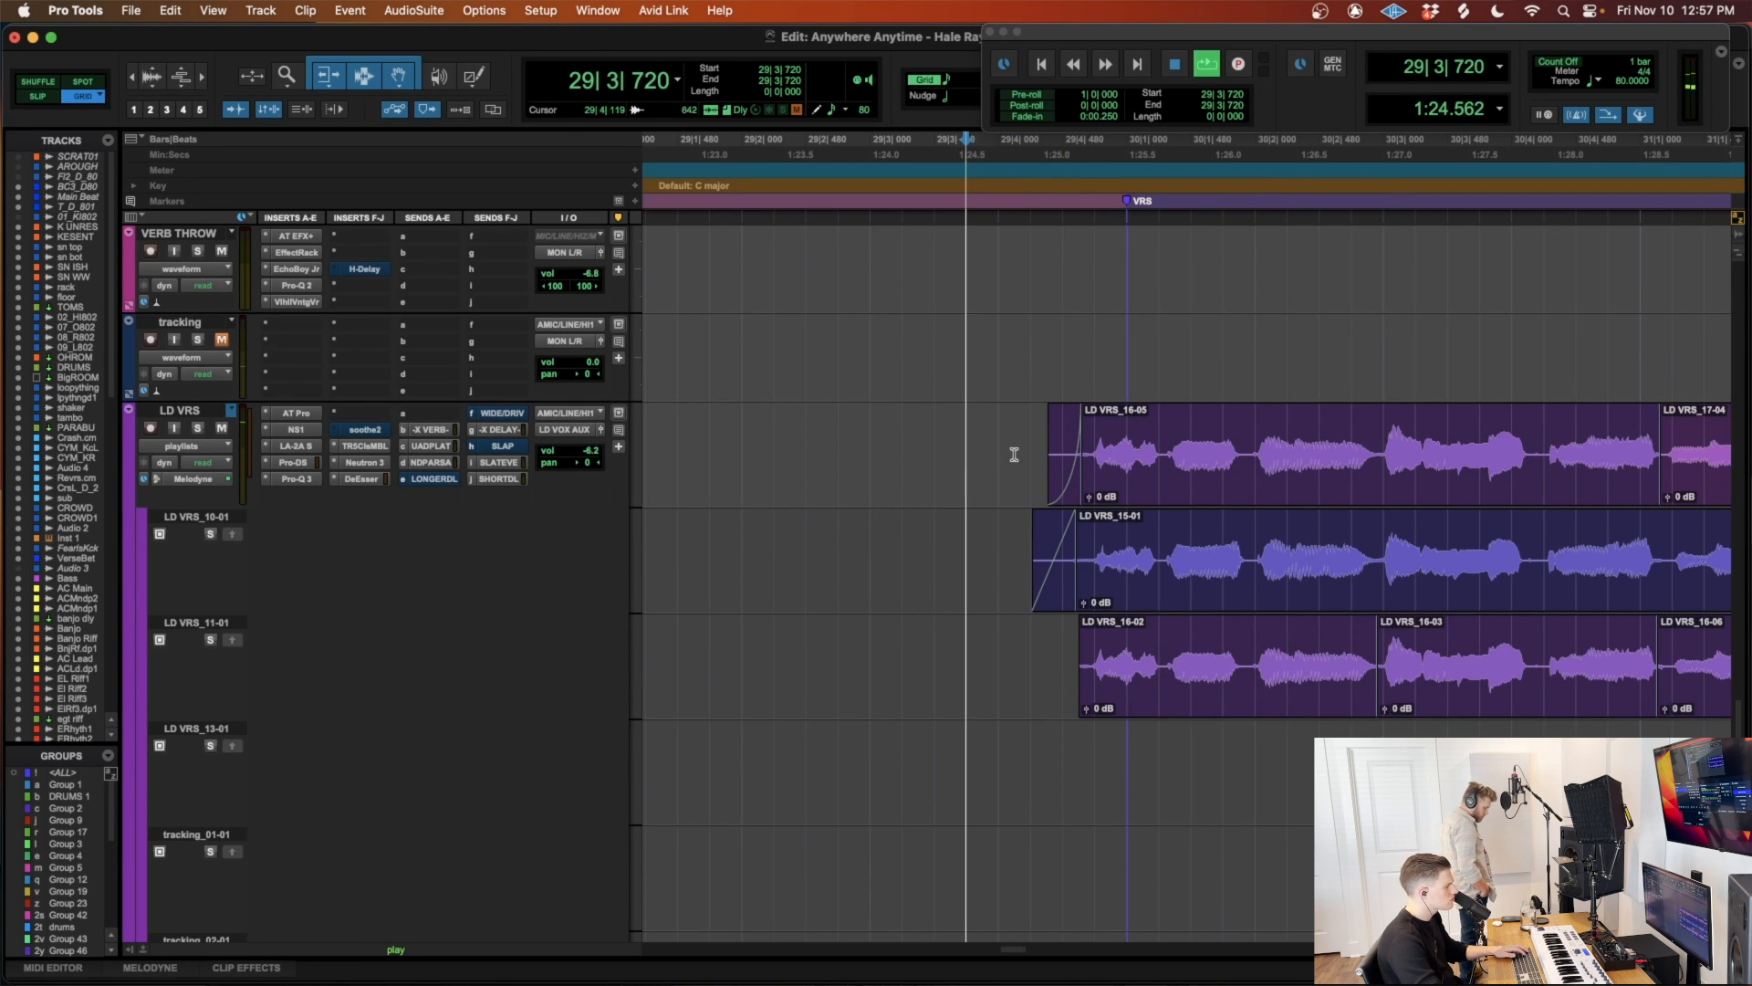
pyautogui.press('space')
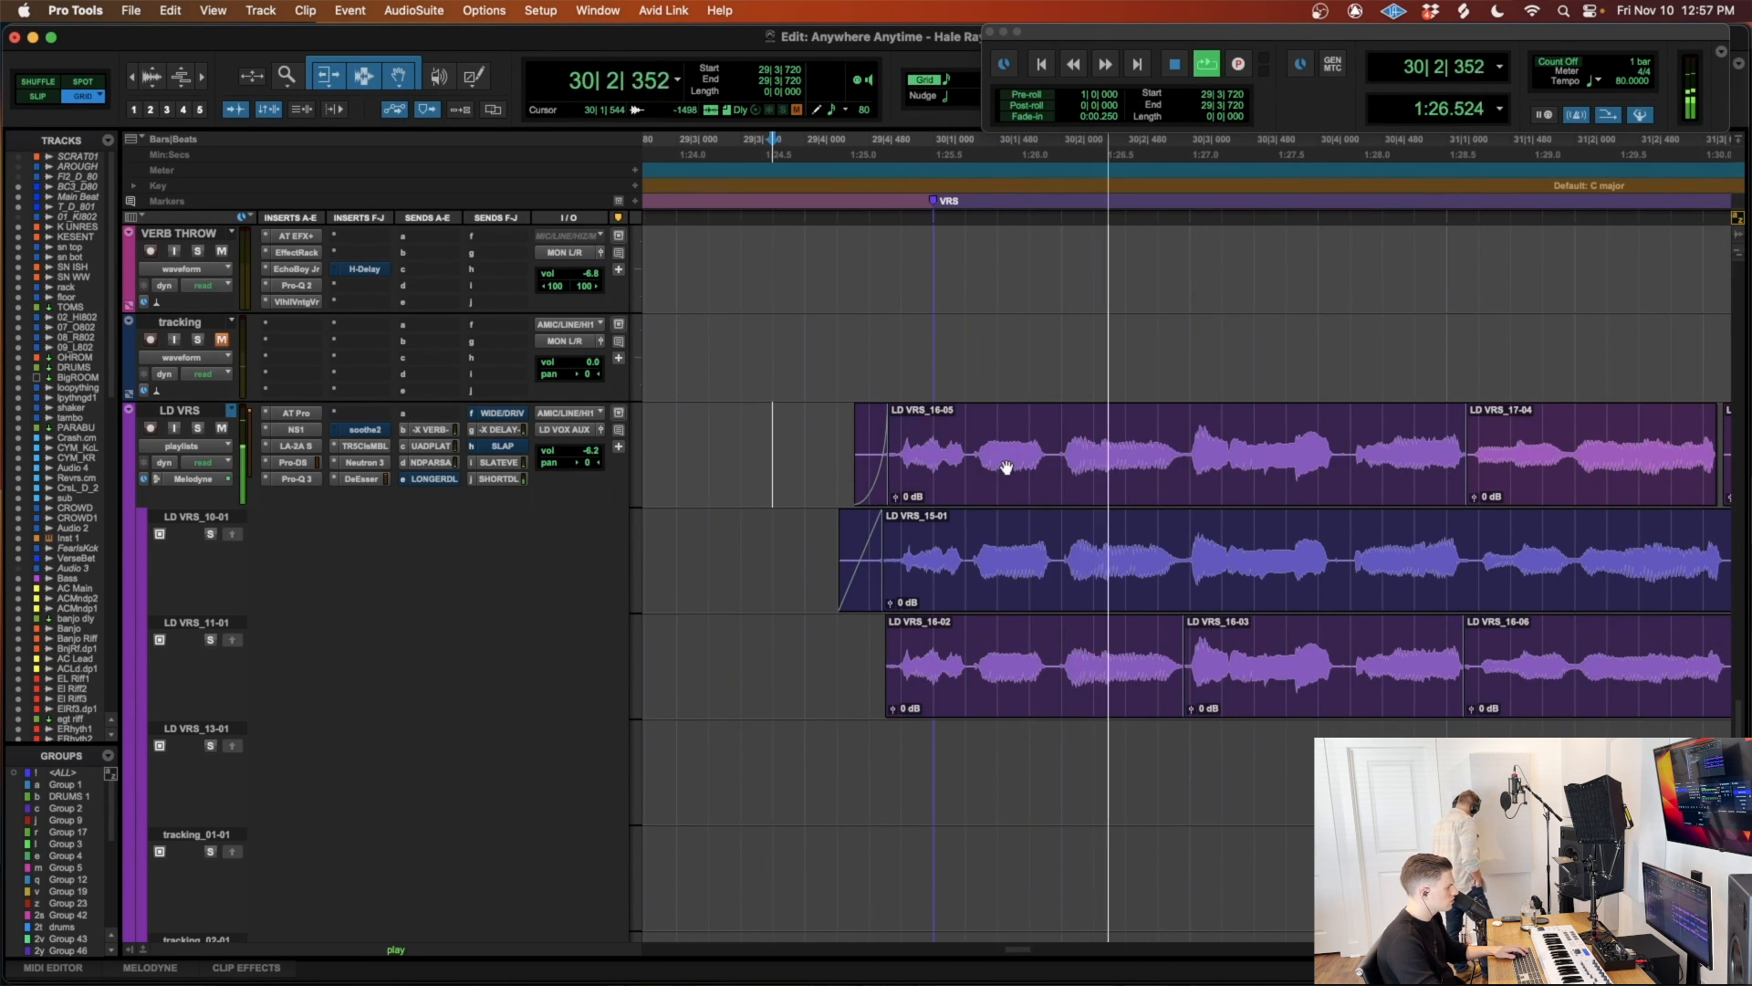
# Step: Separate the extended LD VRS_16-05 clip on the main playlist and adjust the split to 30|1|884
pyautogui.hscroll(3, 1006, 468)
pyautogui.click(868, 431)
pyautogui.press('b')
pyautogui.click(948, 488)
pyautogui.press('space')
pyautogui.press('t')
pyautogui.press('t')
pyautogui.moveTo(1312, 497); pyautogui.dragTo(1300, 496)
pyautogui.press('r')
pyautogui.press('r')
# Step: Play the comp from 29|4|000 and adjust the start of the LD VRS_17-04 clip to 31|1|145
pyautogui.click(954, 425)
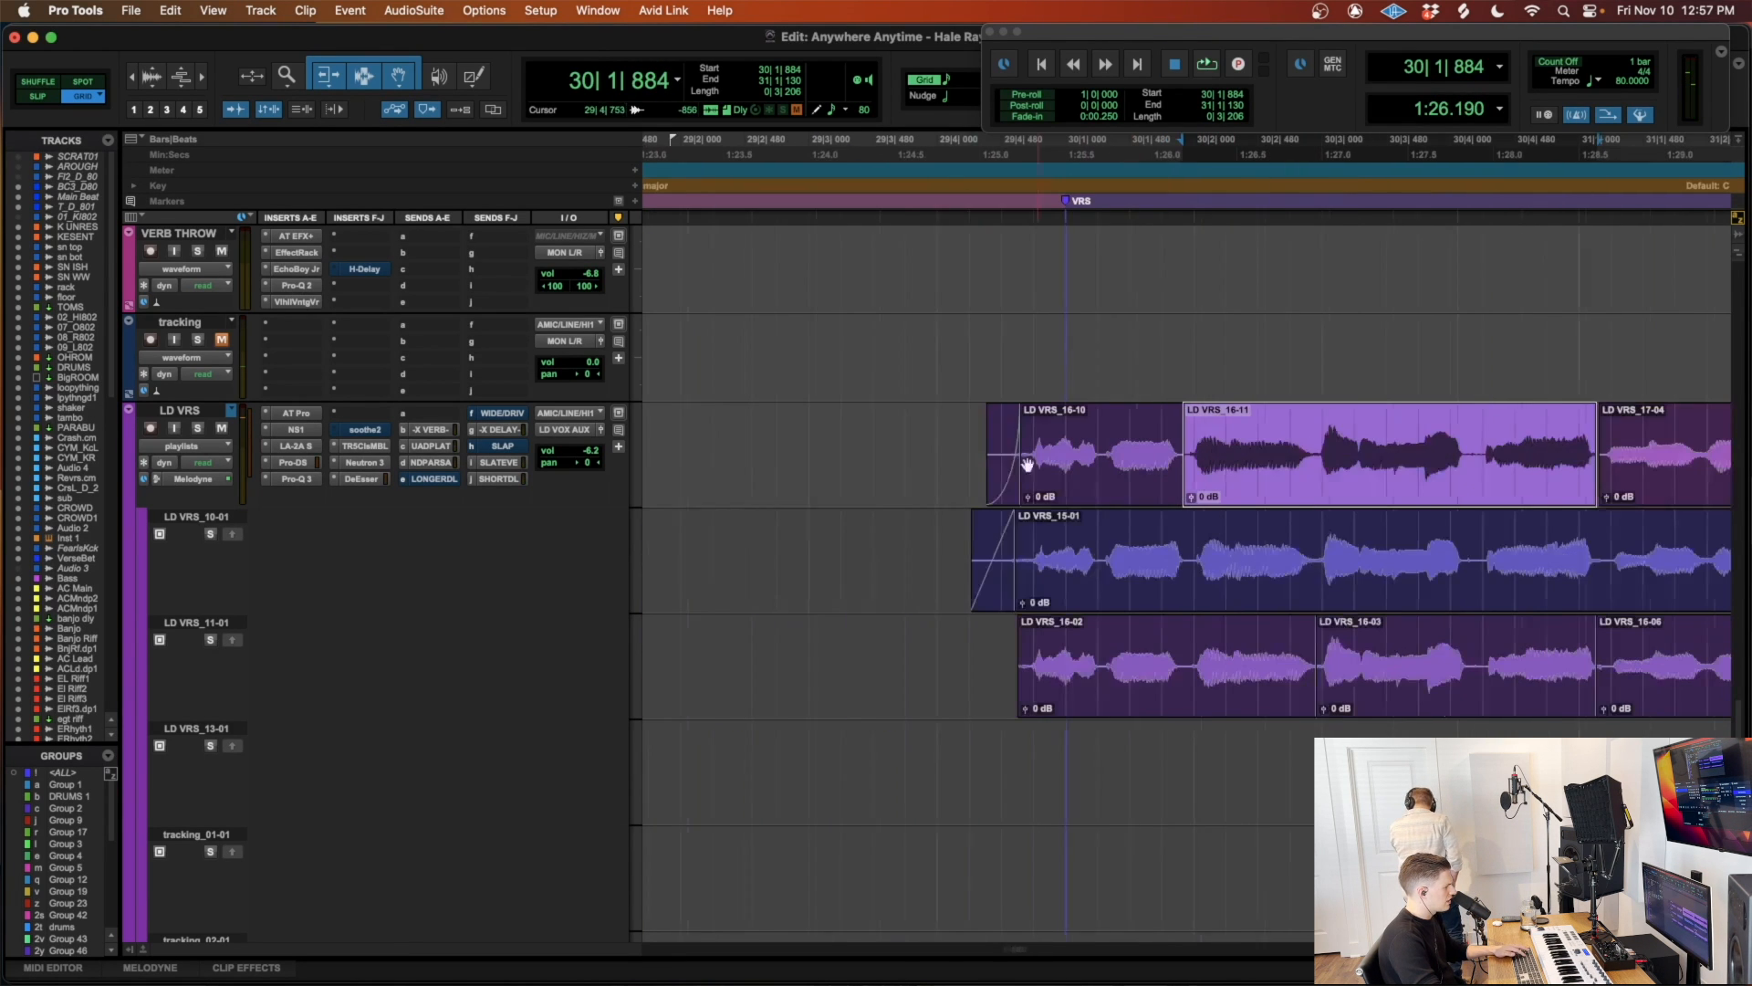
pyautogui.press('space')
pyautogui.hscroll(3, 1303, 505)
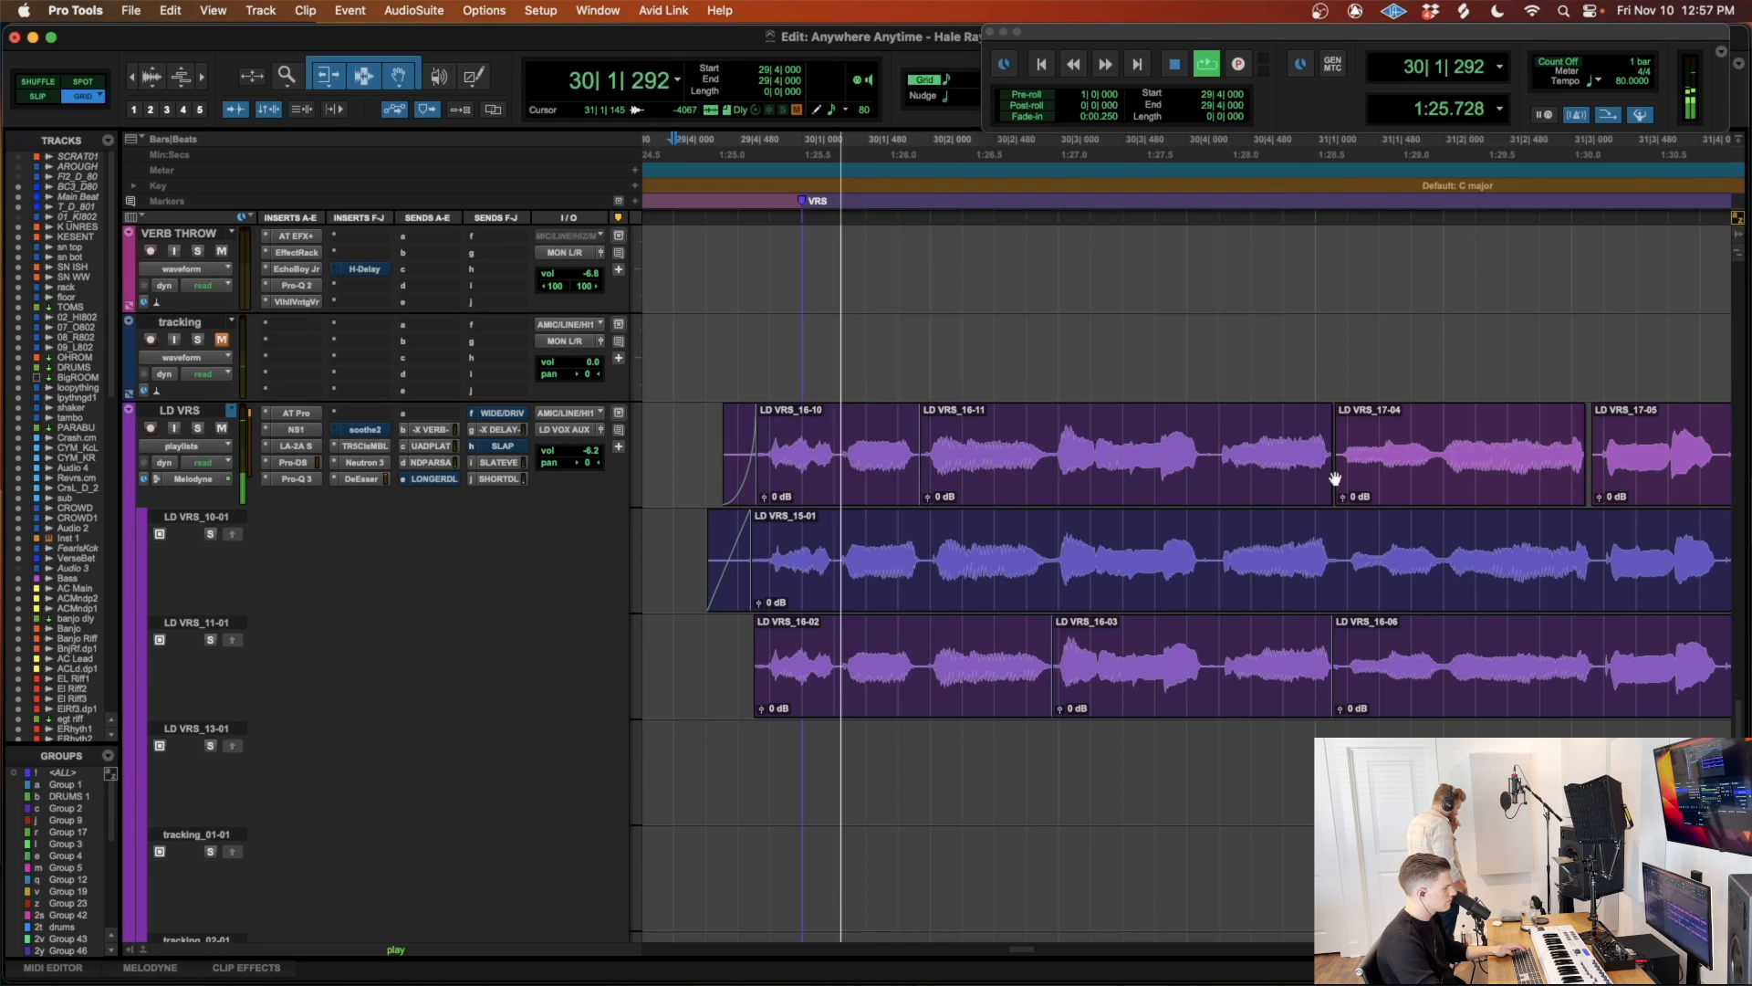
pyautogui.click(1342, 473)
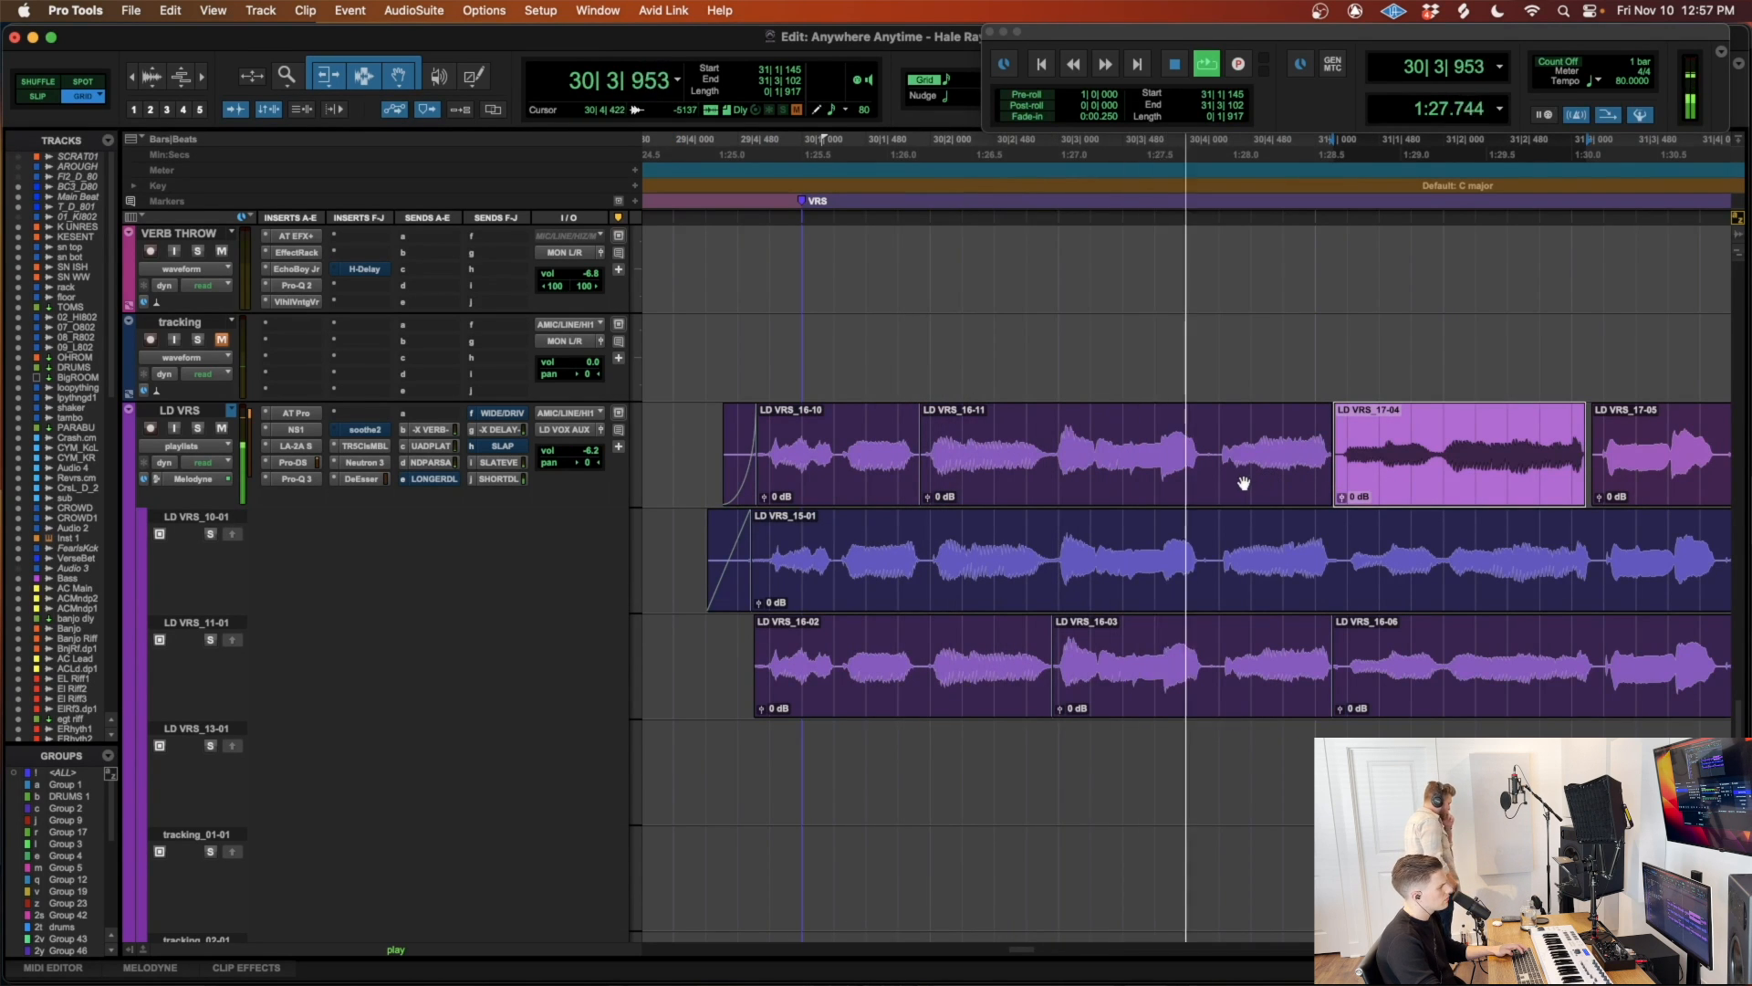
# Step: Separate the LD VRS_16-11 clip at 30|4|218 and keep reviewing the comp through the LD VRS_17-07 phrase
pyautogui.hscroll(3, 1231, 480)
pyautogui.click(1036, 446)
pyautogui.press('b')
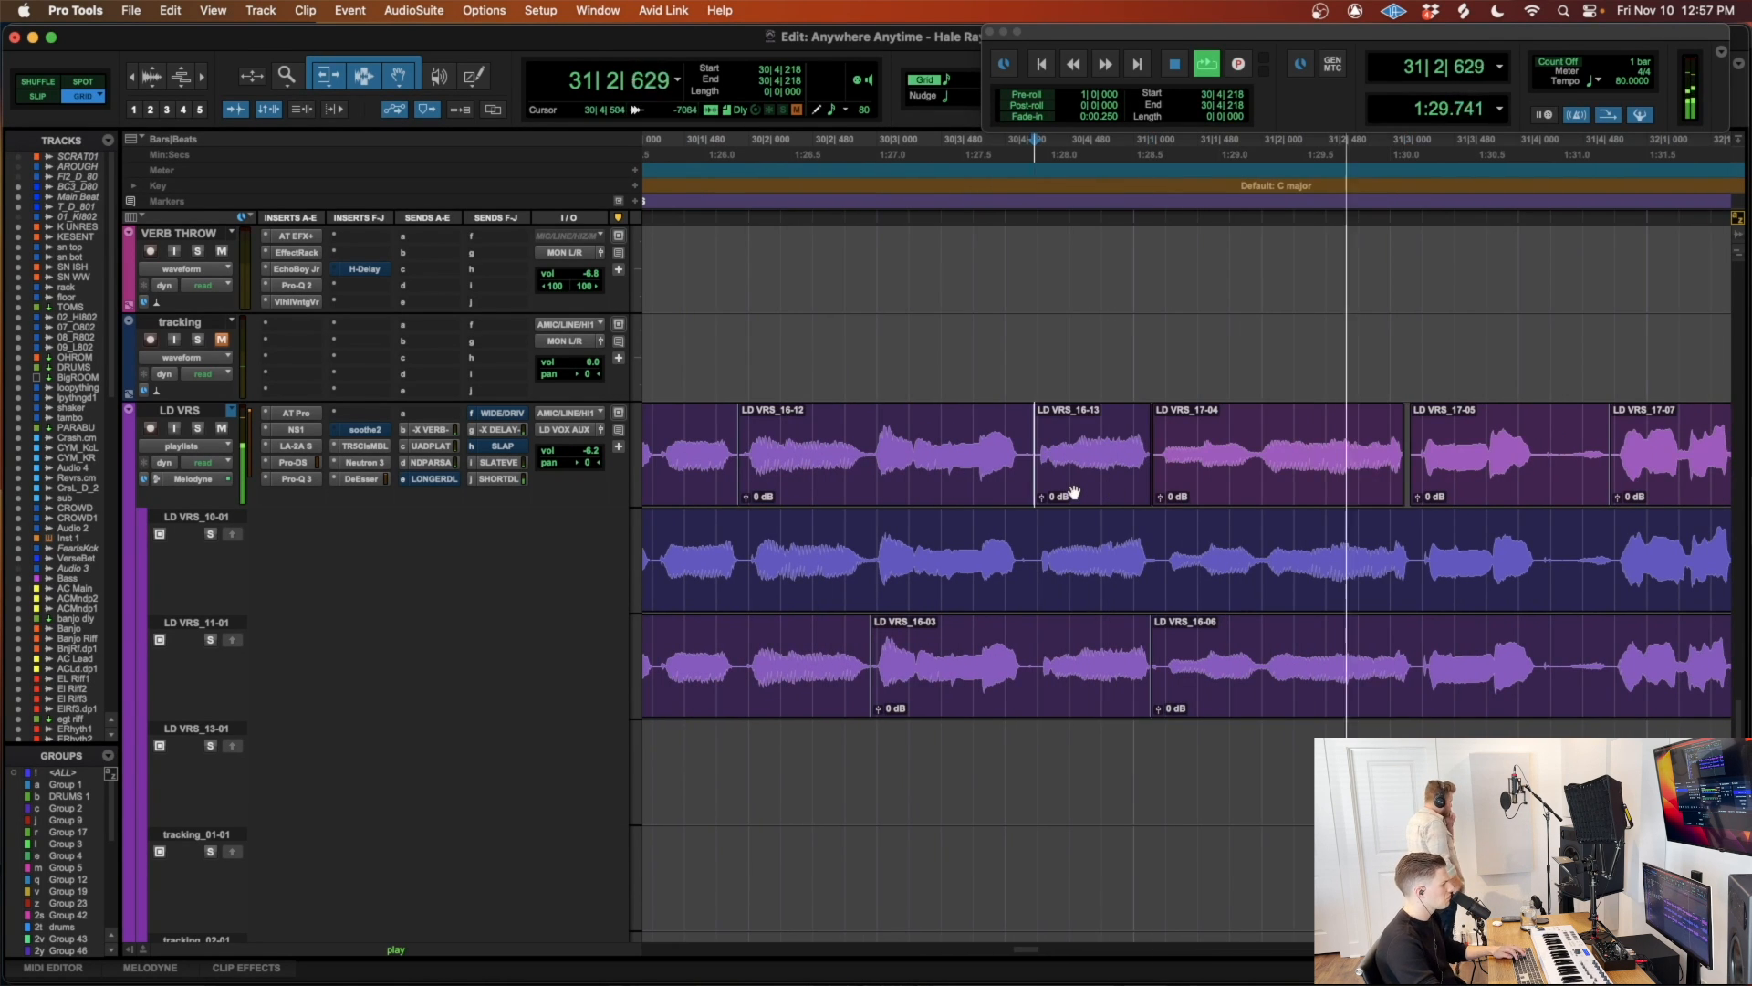
pyautogui.hscroll(6, 1271, 489)
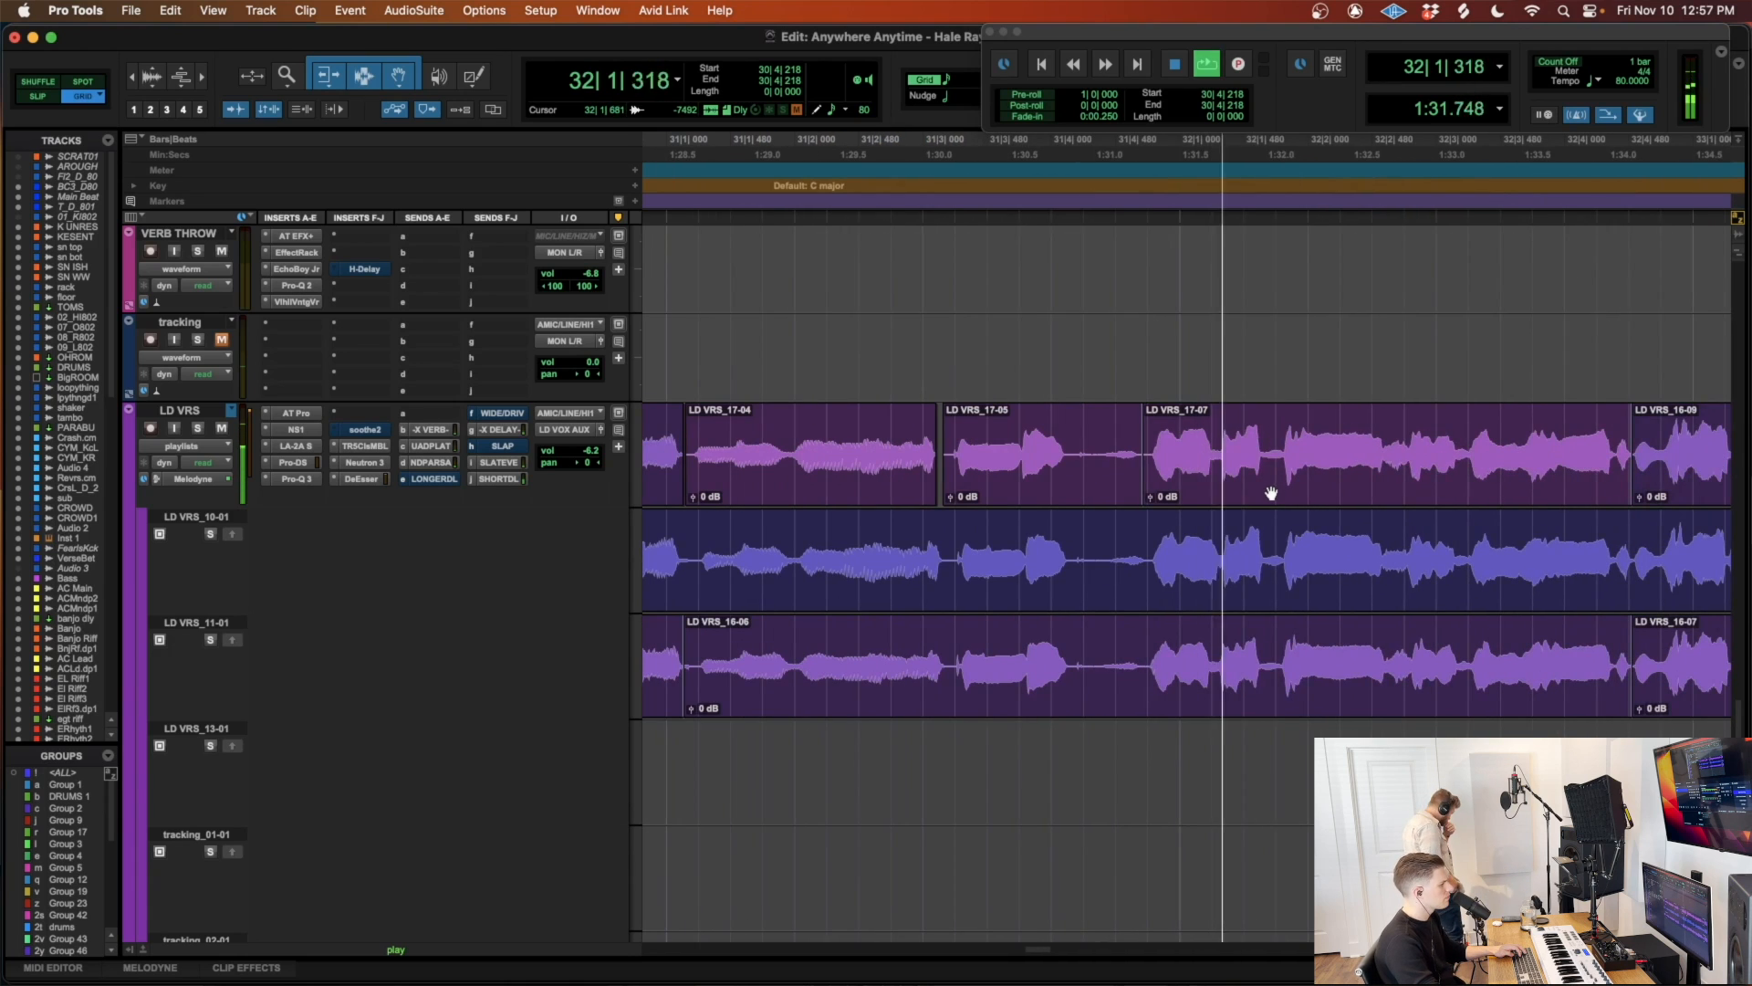
pyautogui.hscroll(2, 1168, 547)
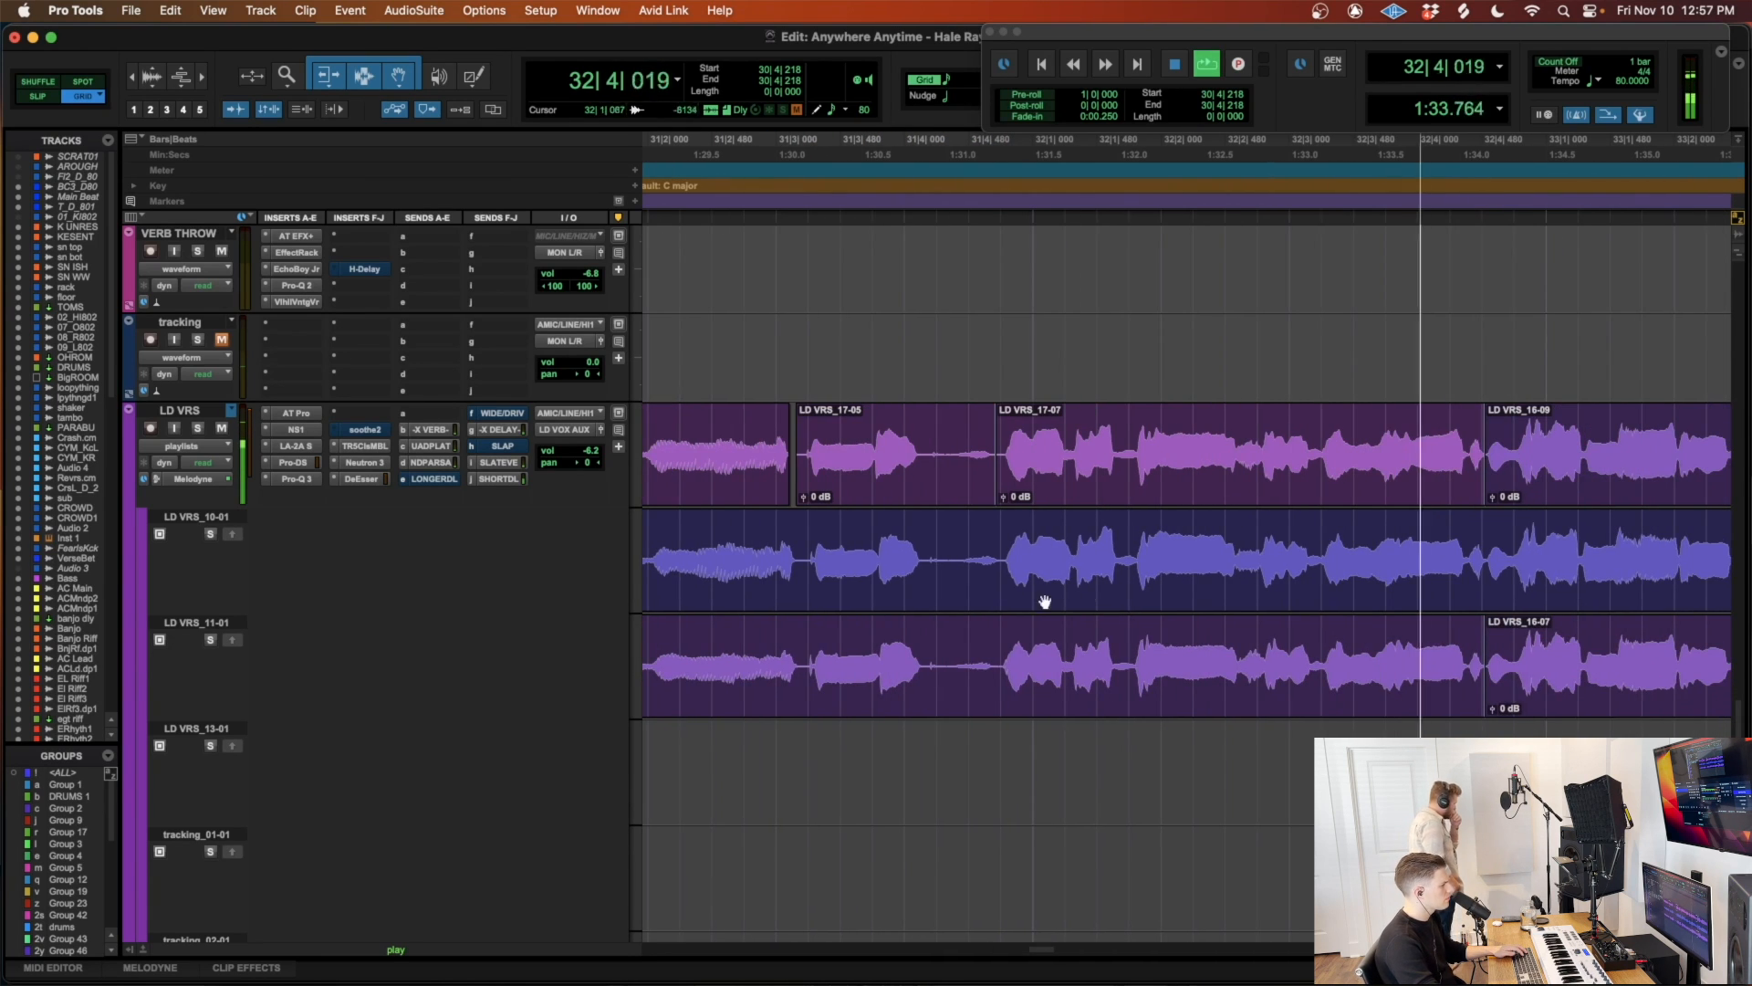
# Step: Compare the phrase from 31|4|480 on the LD VRS_10-01 and LD VRS_11-01 playlists by soloing each in turn
pyautogui.click(970, 545)
pyautogui.press('space')
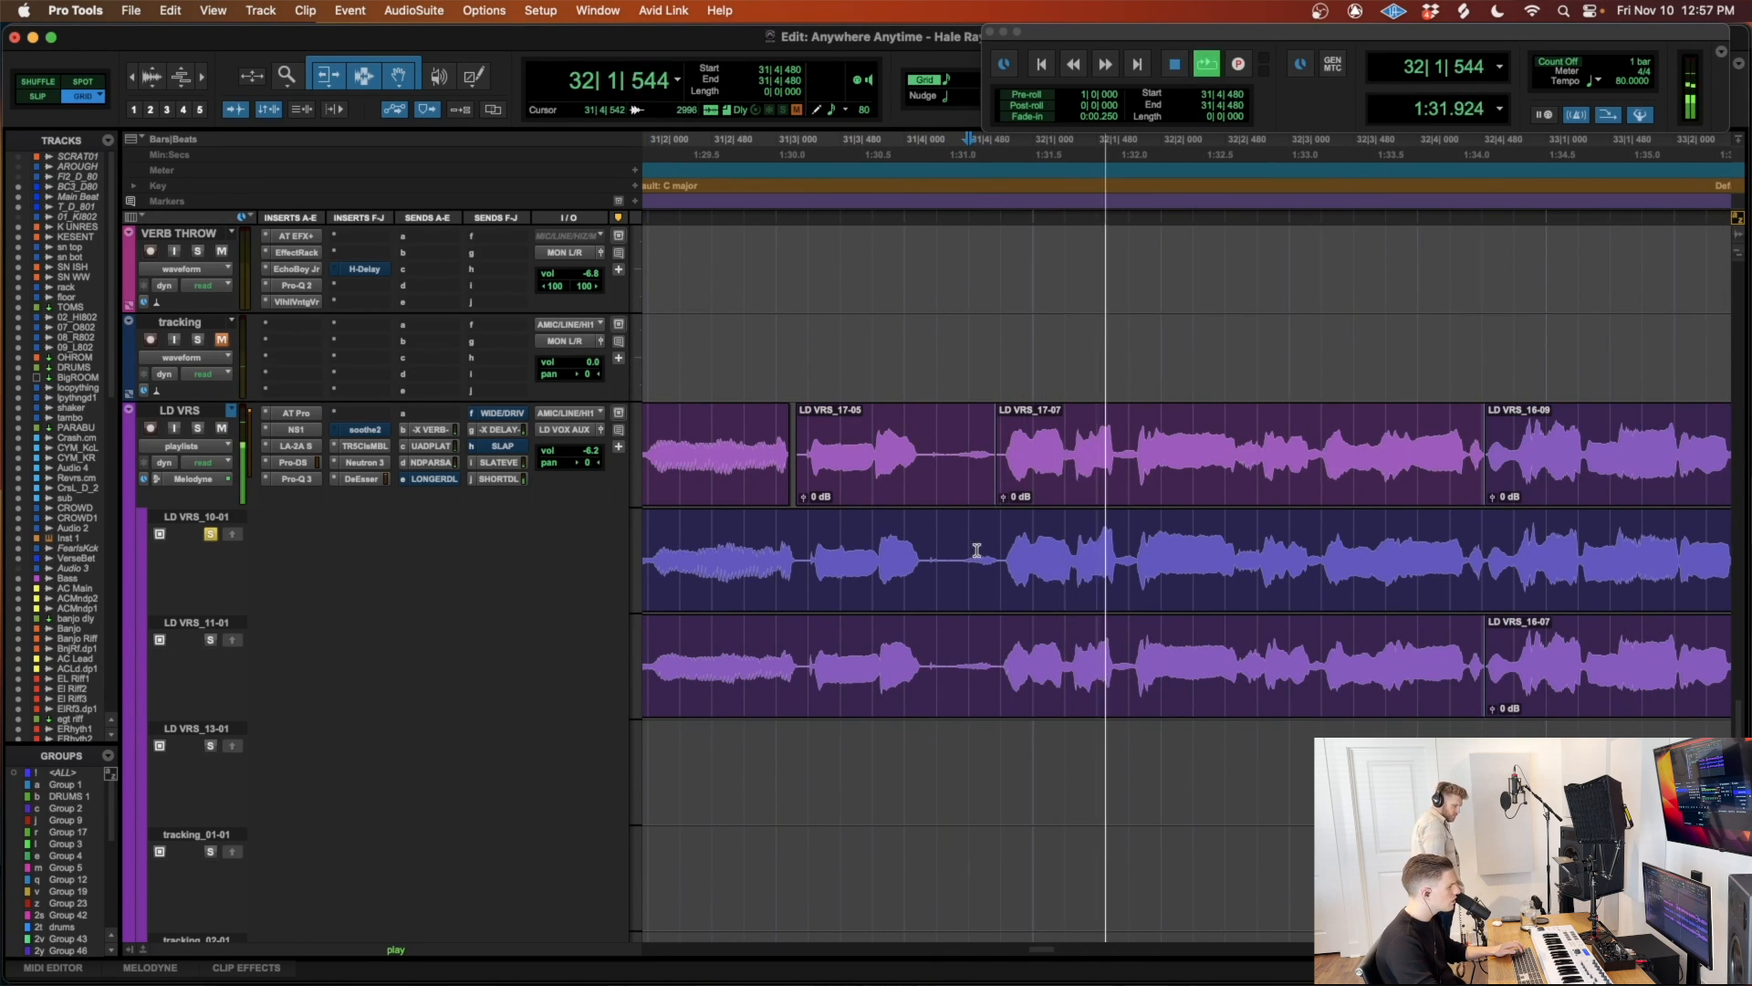
pyautogui.press('space')
pyautogui.click(966, 654)
pyautogui.press('space')
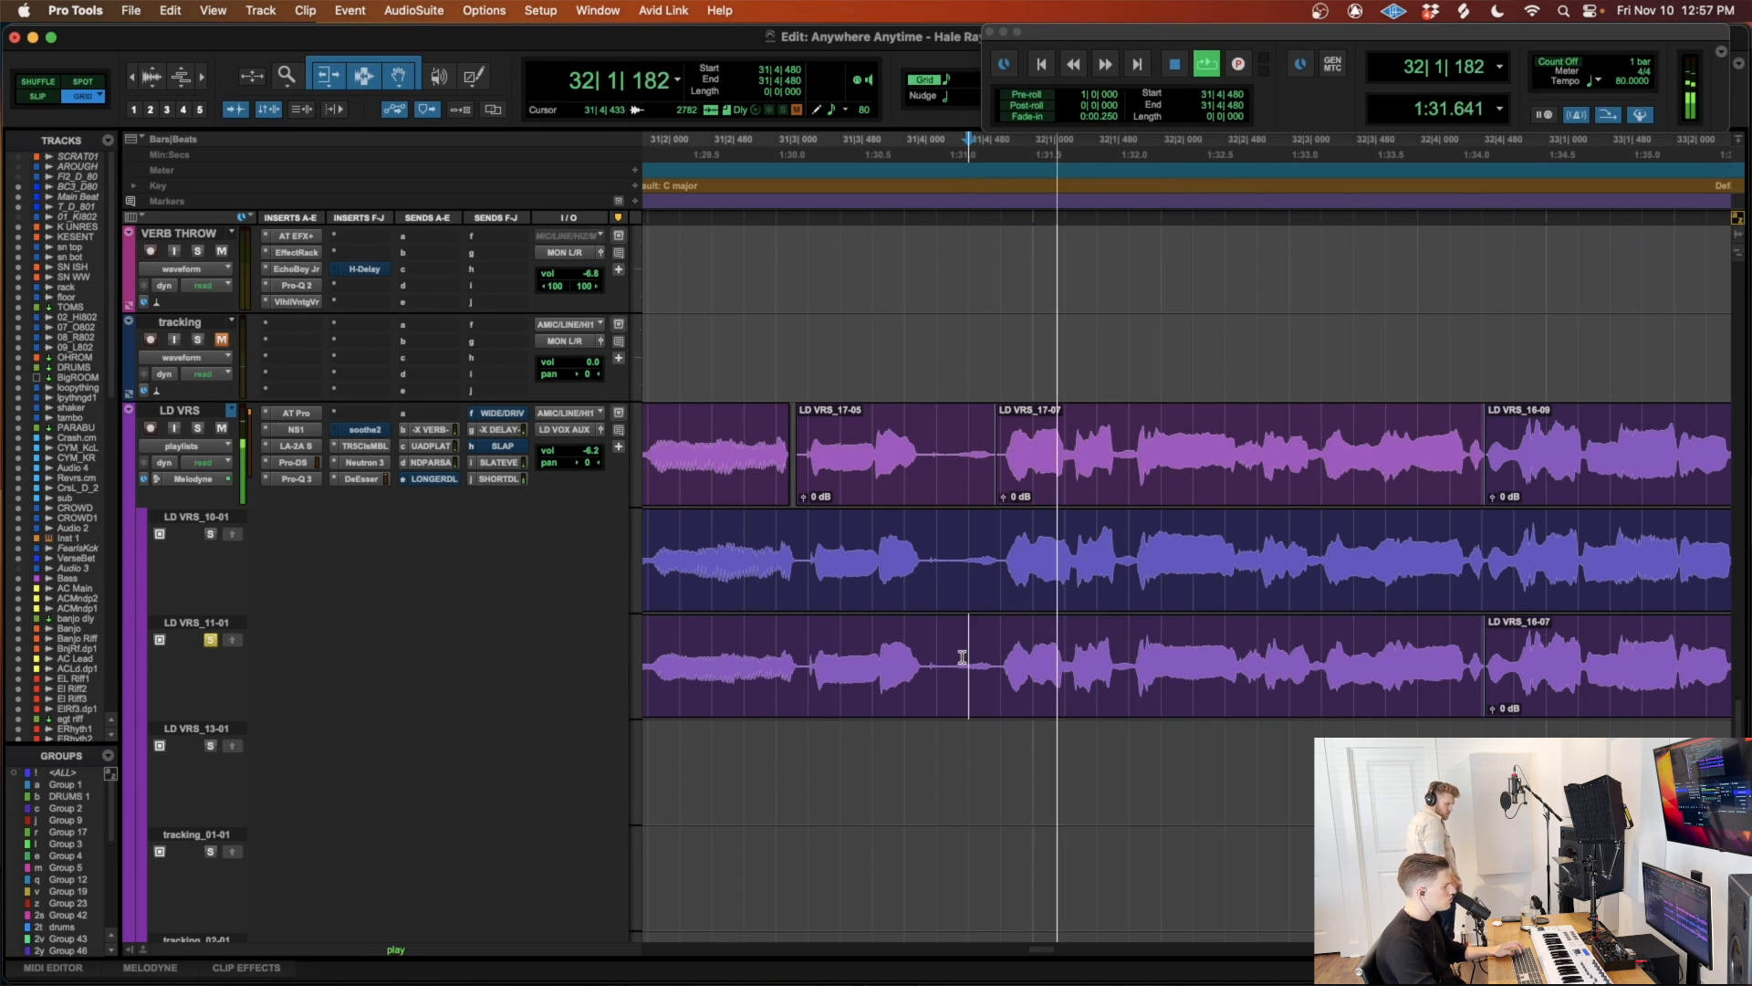
pyautogui.moveTo(962, 654); pyautogui.dragTo(1128, 654)
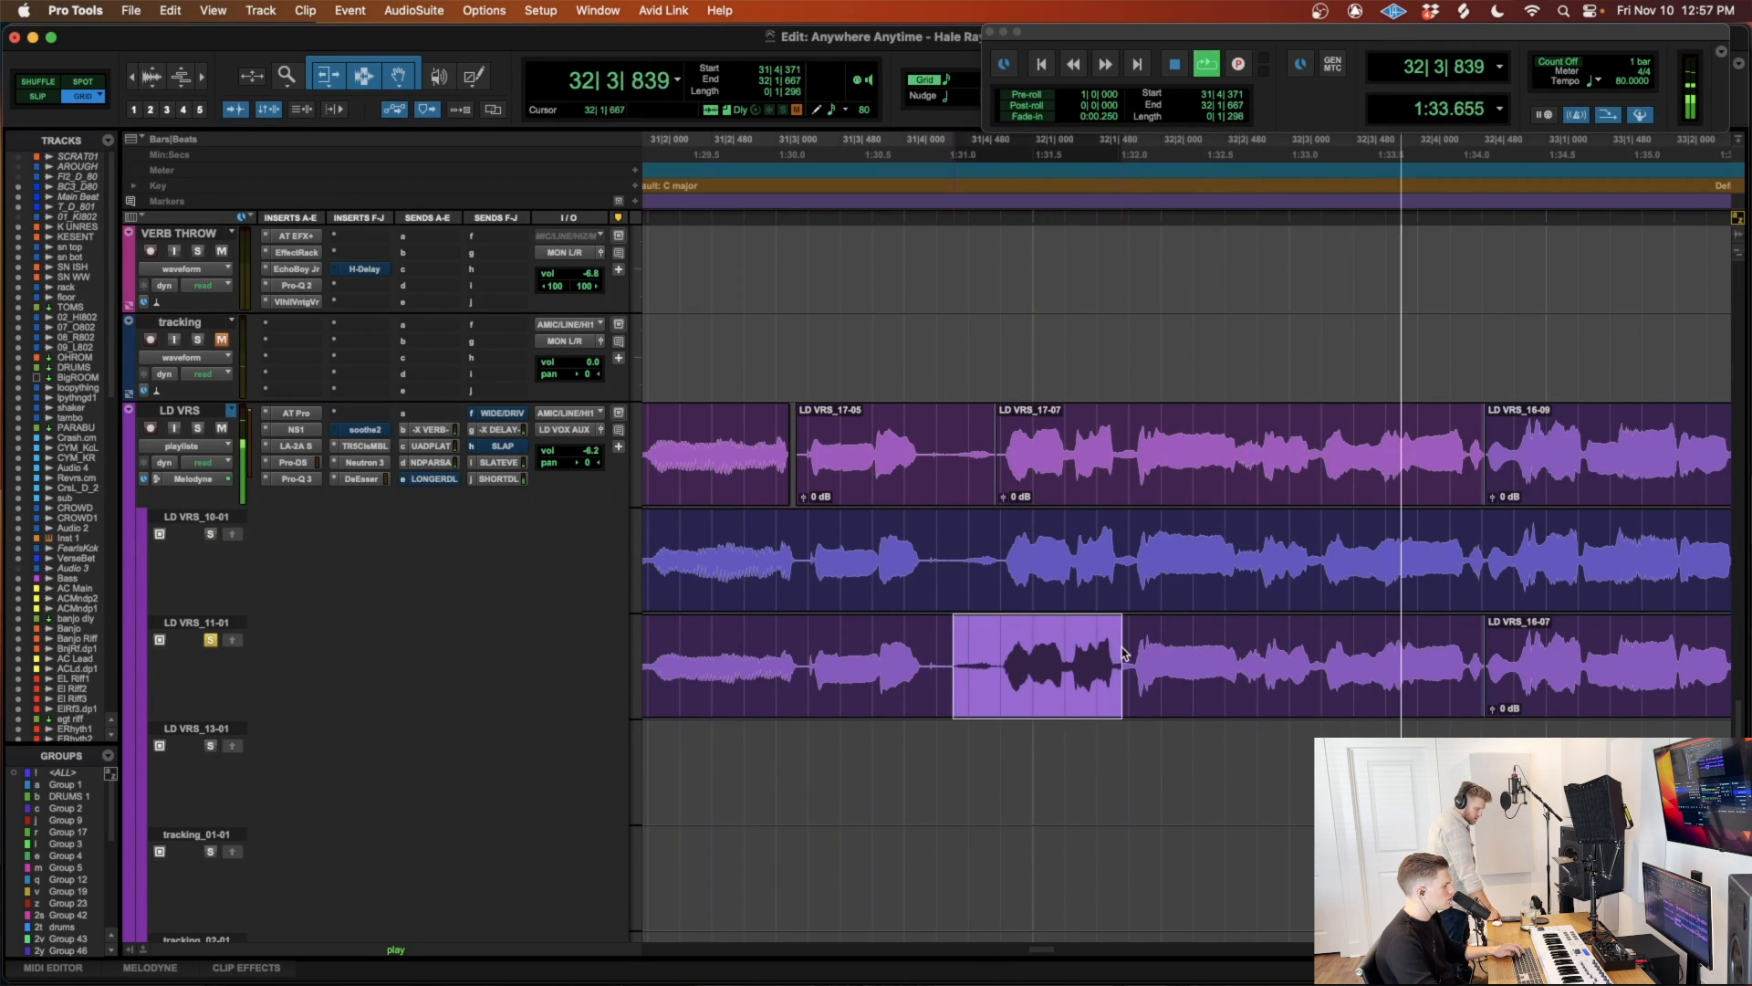
pyautogui.press('r')
pyautogui.press('r')
pyautogui.click(211, 639)
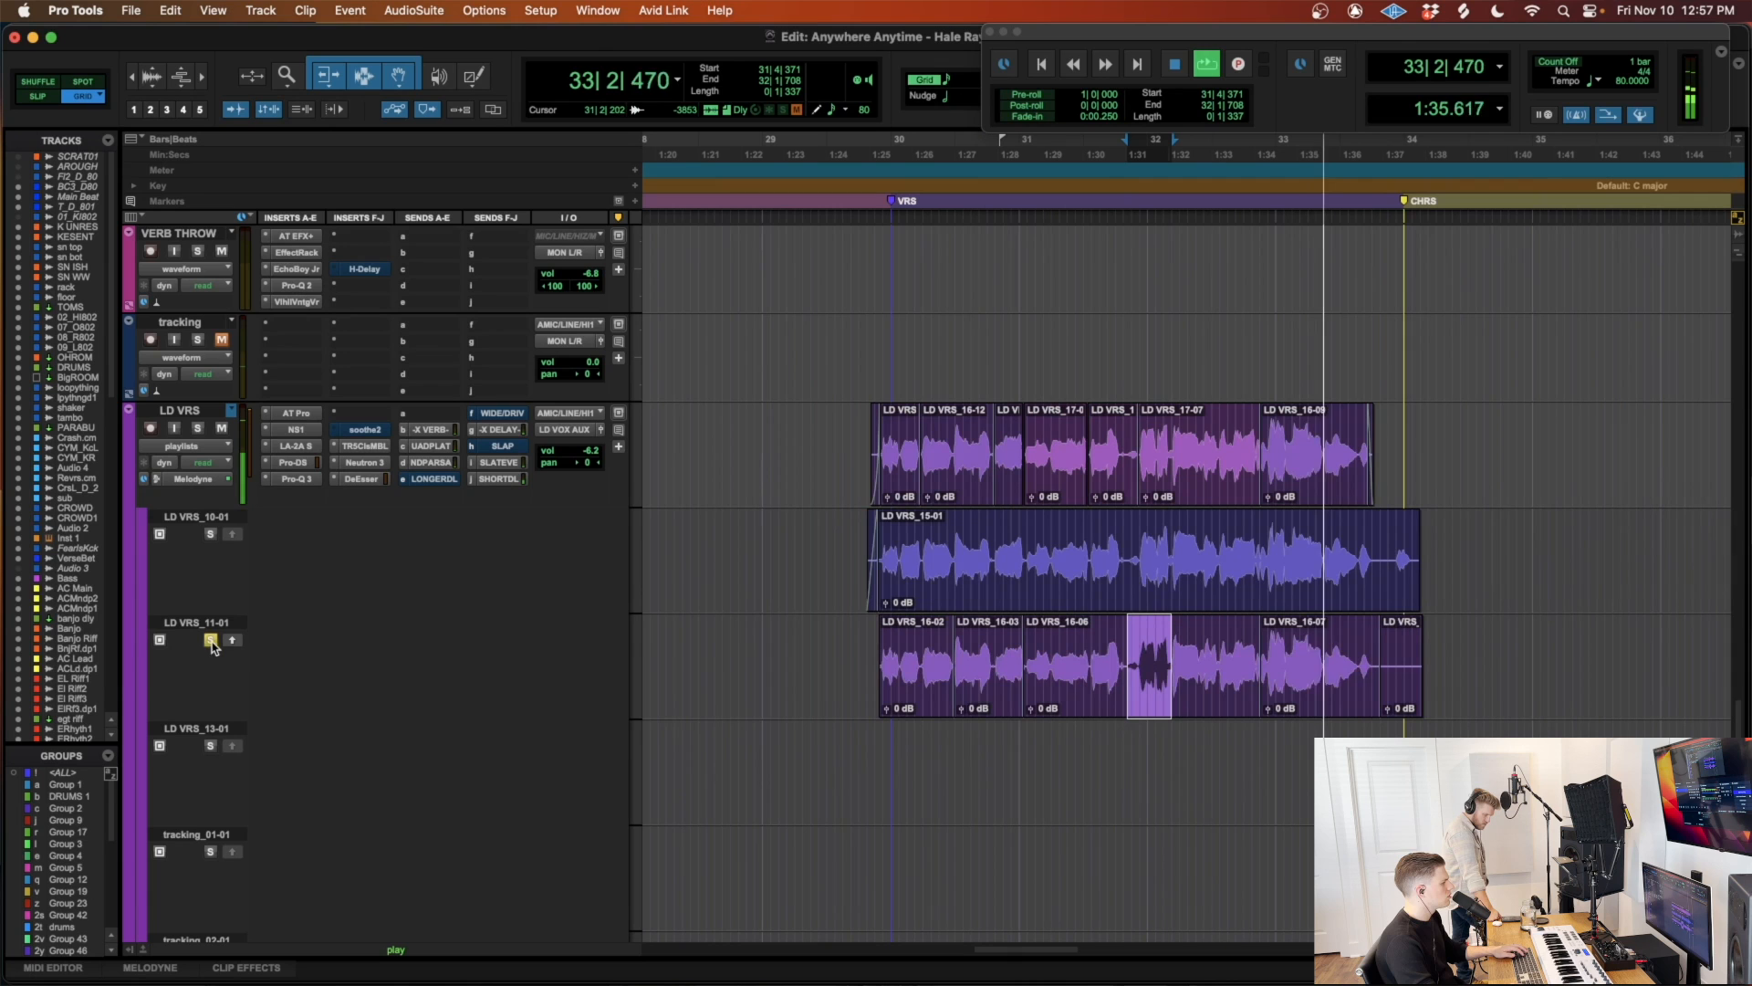
pyautogui.press('r')
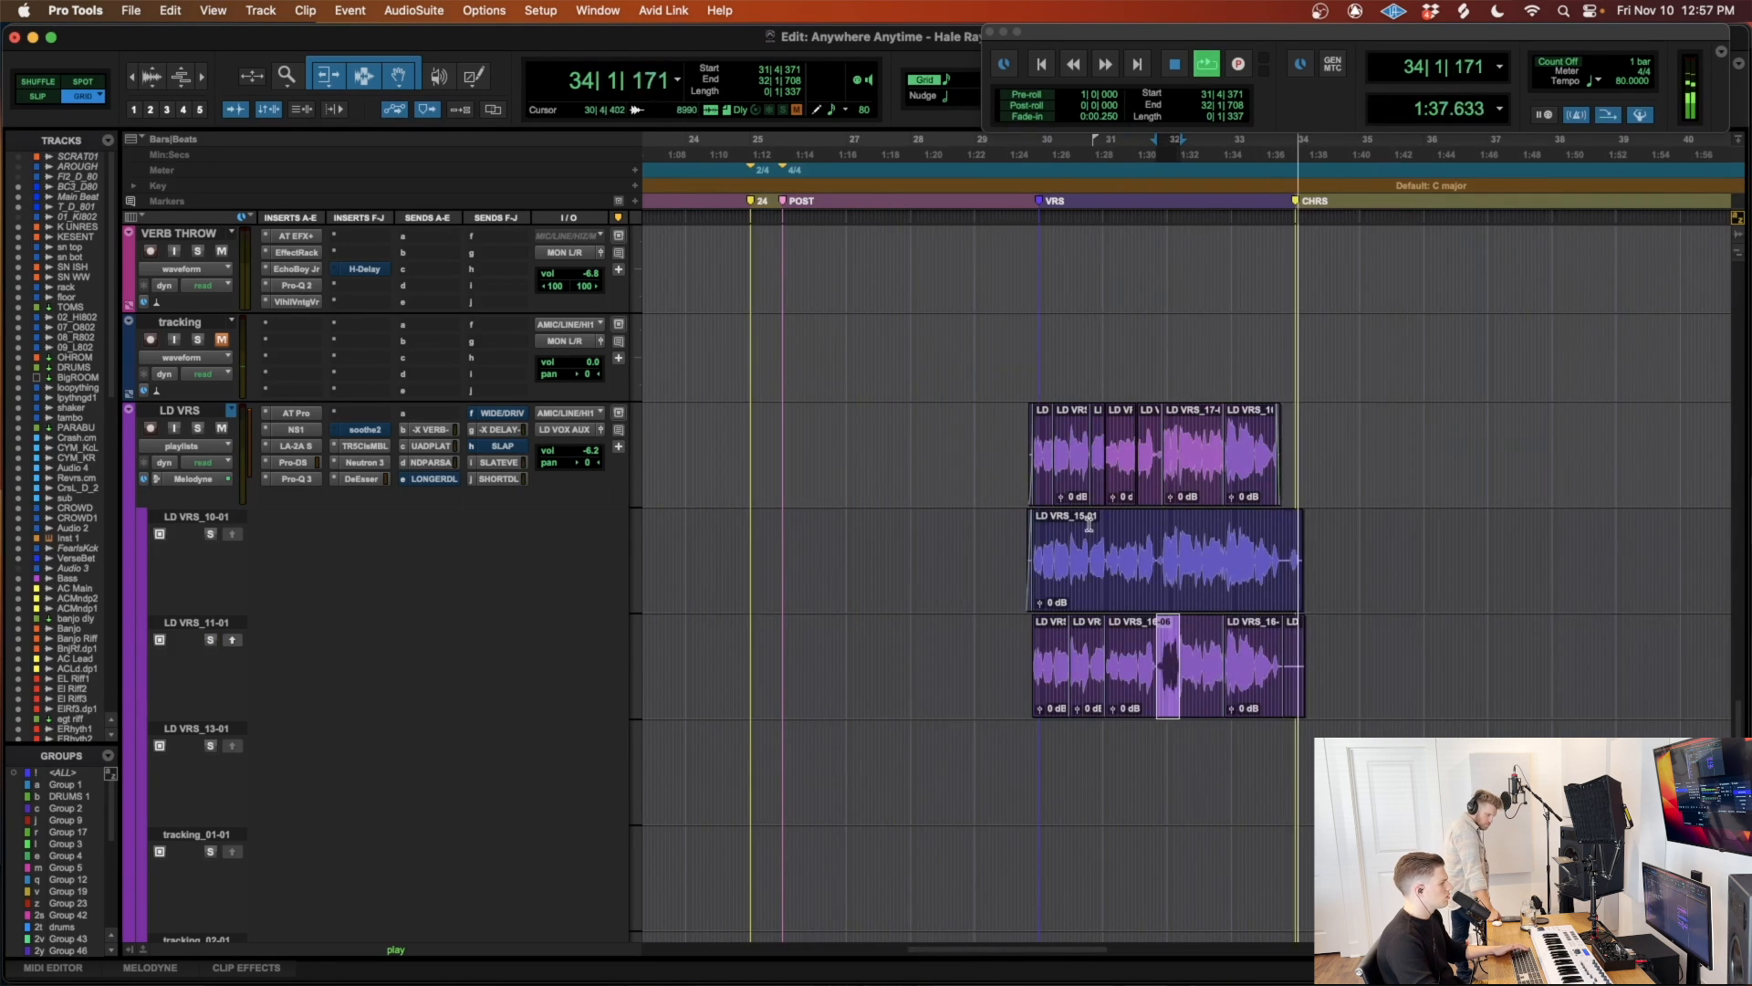
pyautogui.press('space')
# Step: Look over the lead vocal clips and playlists across both verses and the vocal tracks below them
pyautogui.click(998, 536)
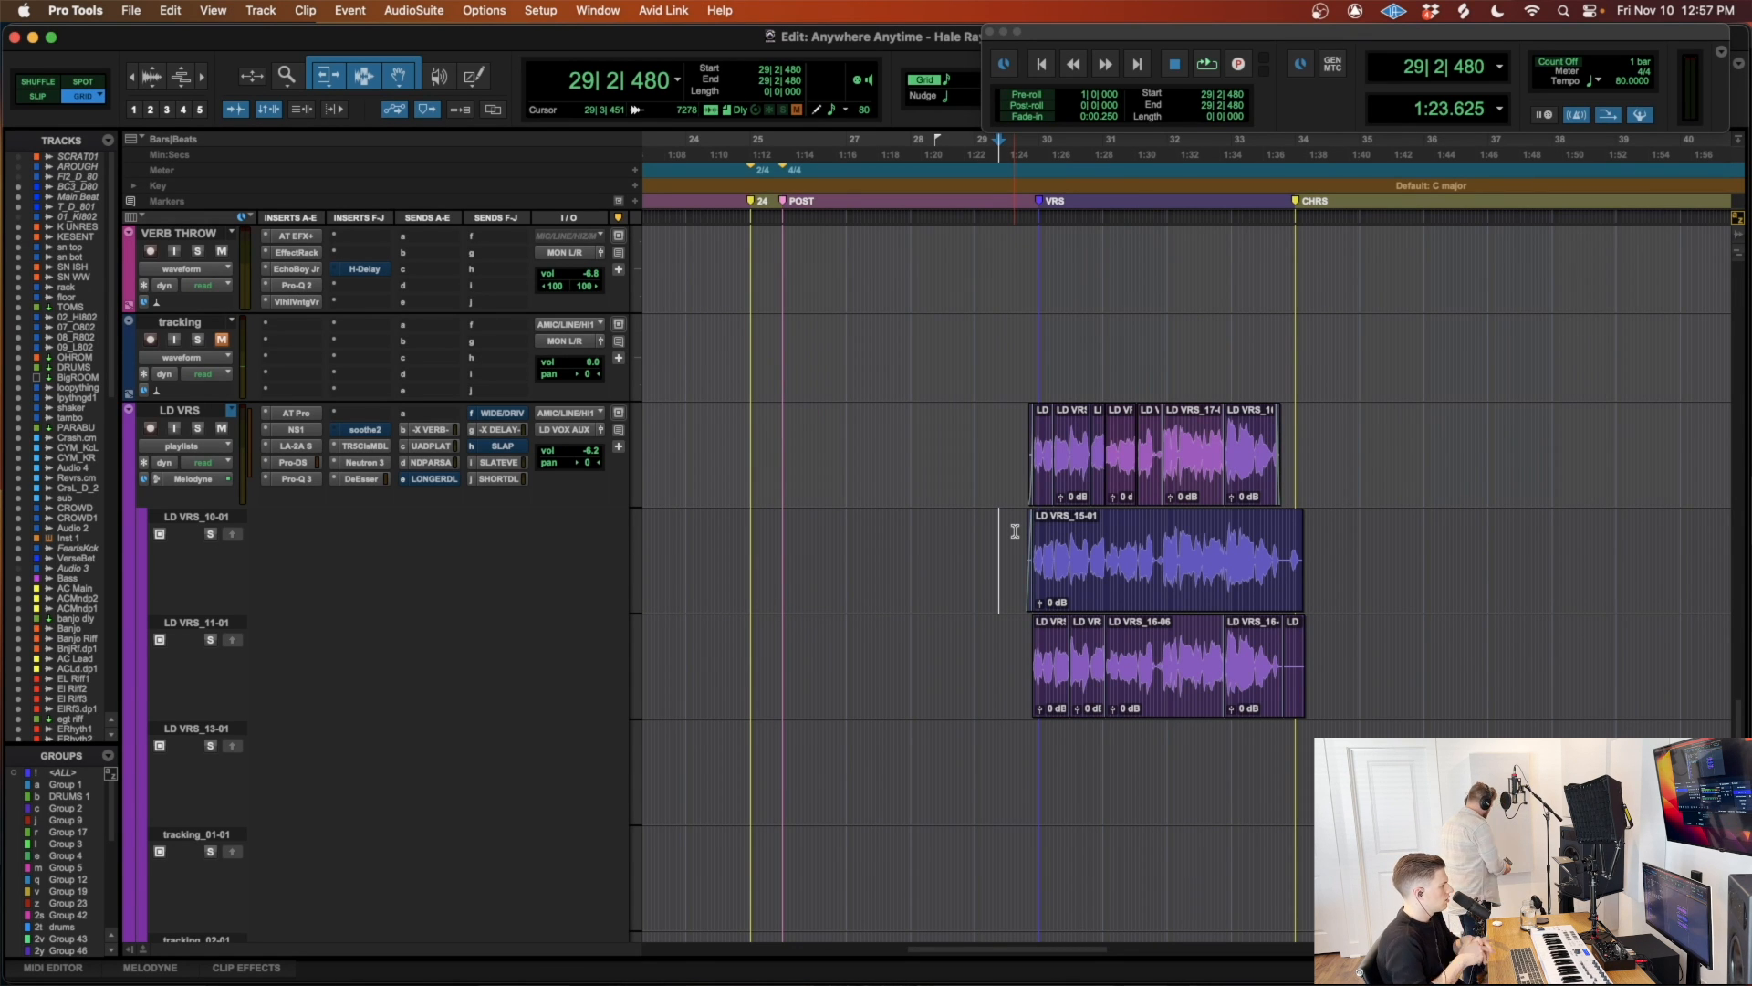
pyautogui.press('r')
pyautogui.scroll(-2, 1022, 537)
pyautogui.scroll(3, 1029, 537)
pyautogui.hscroll(-3, 1035, 535)
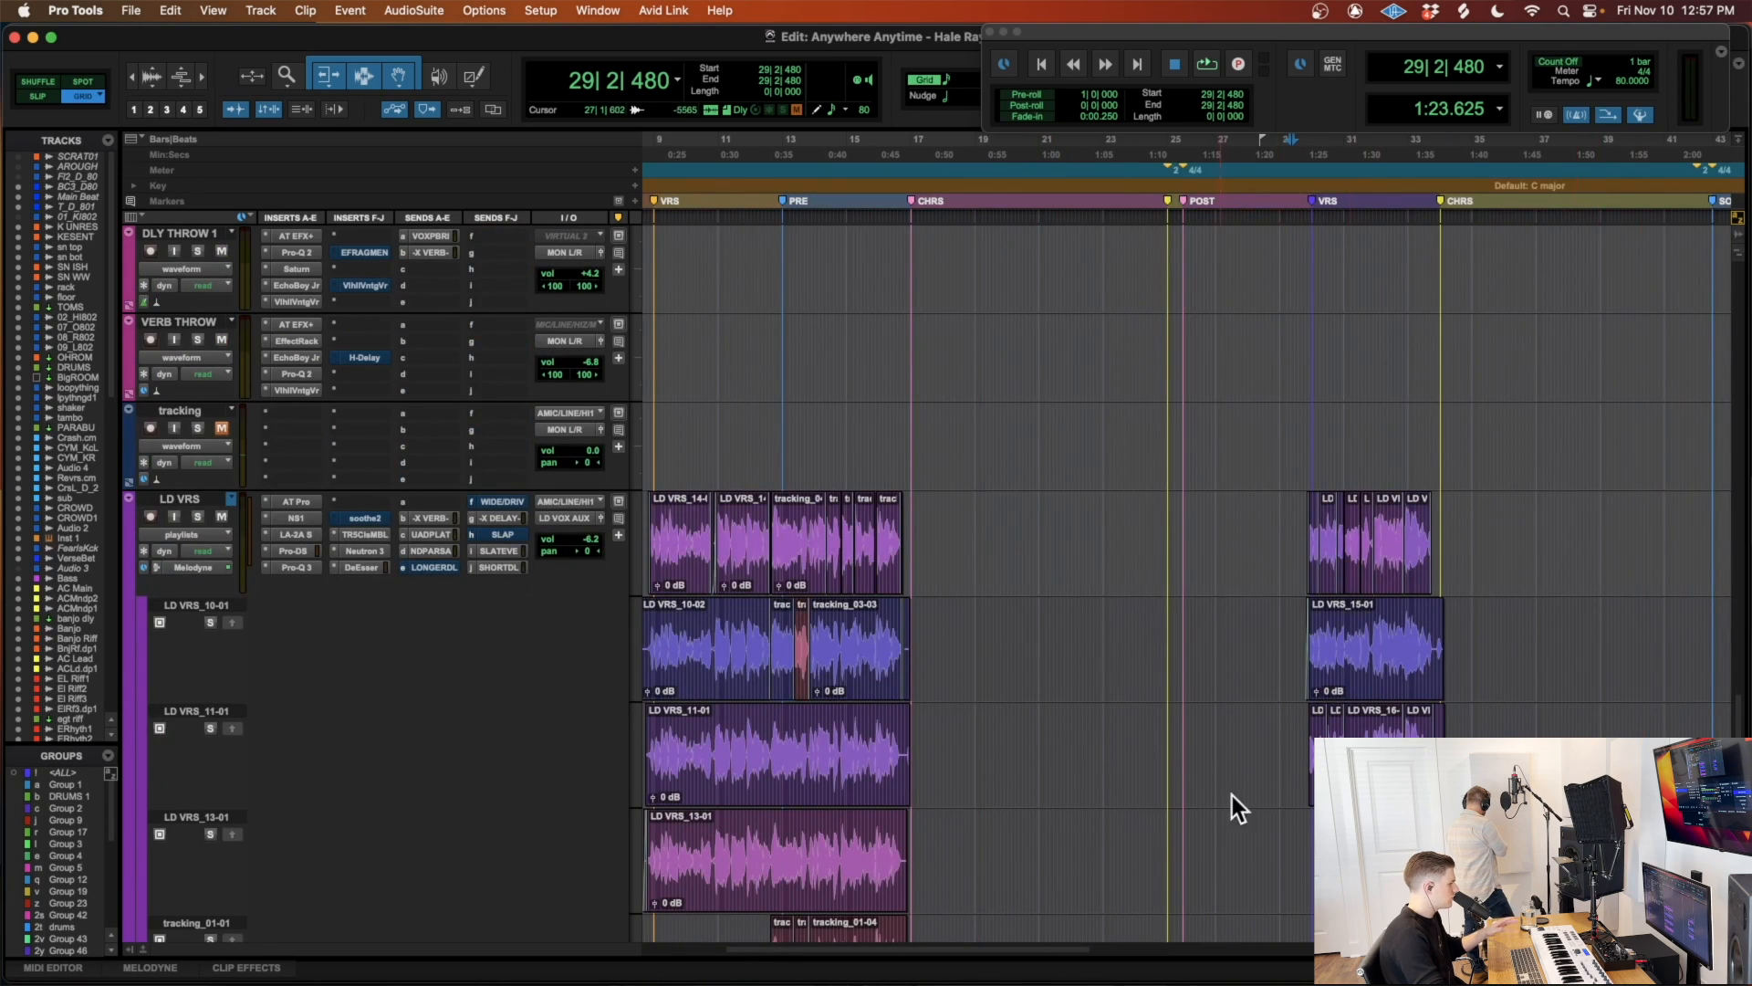
pyautogui.hscroll(-3, 1205, 711)
pyautogui.scroll(-6, 1603, 693)
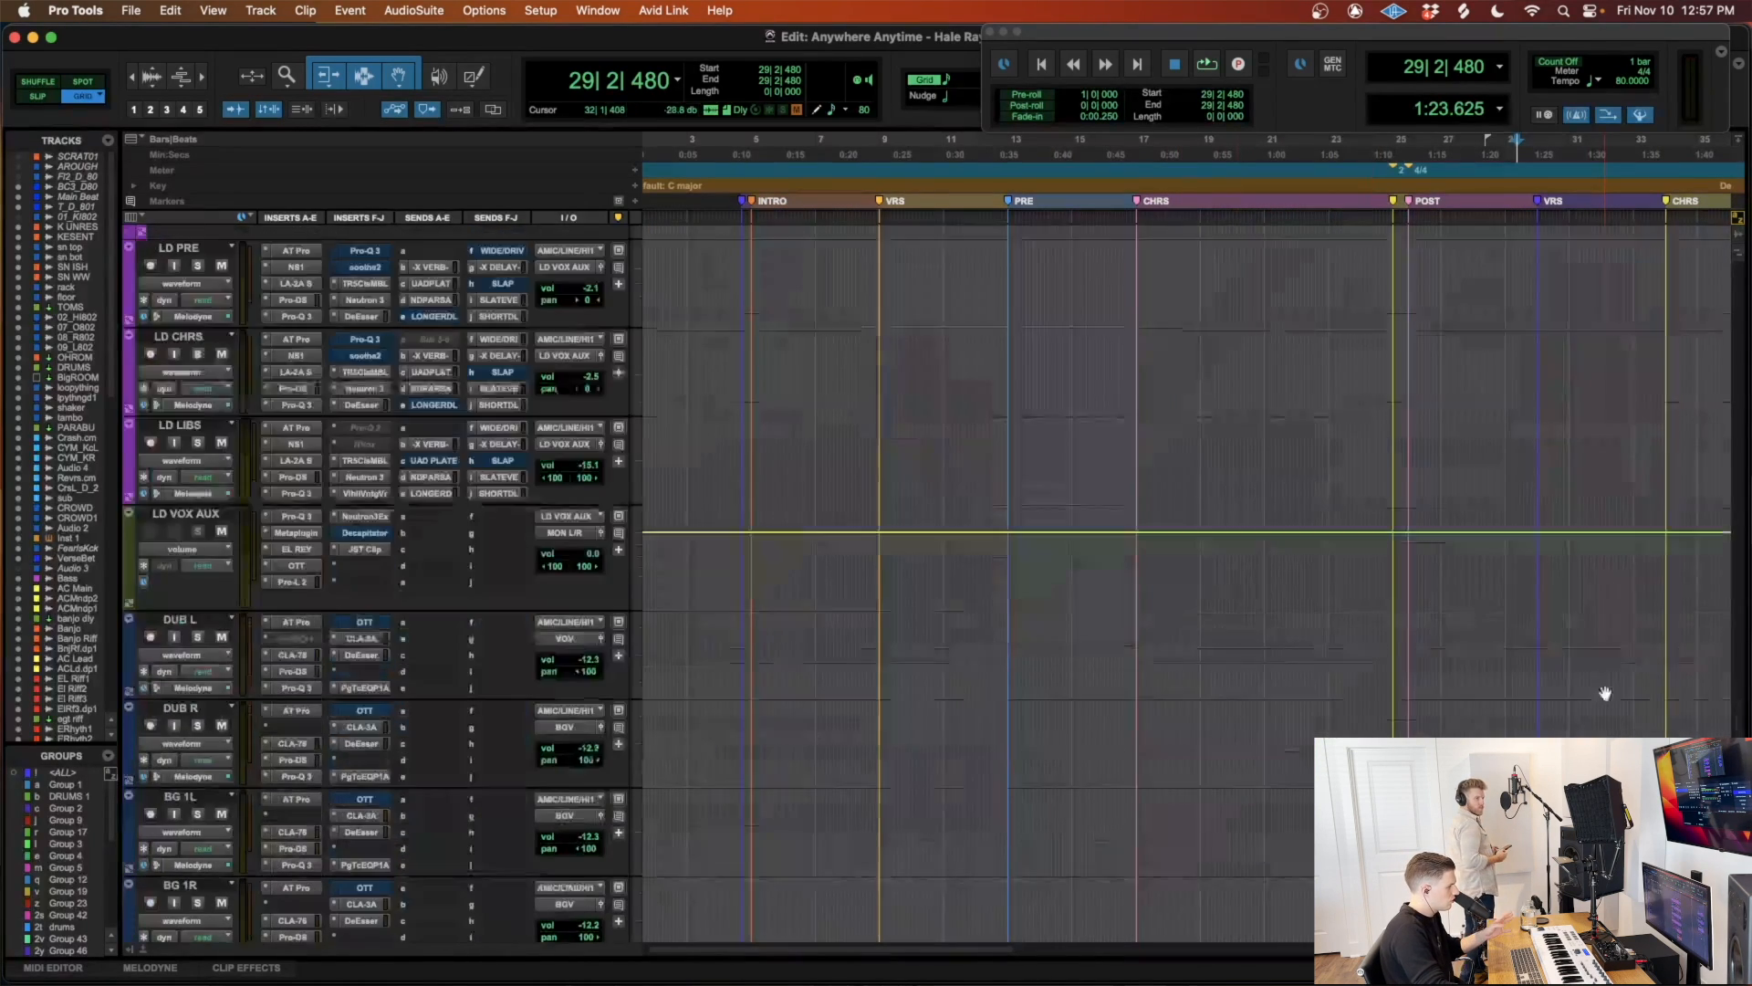
pyautogui.scroll(3, 1602, 691)
pyautogui.scroll(3, 1597, 692)
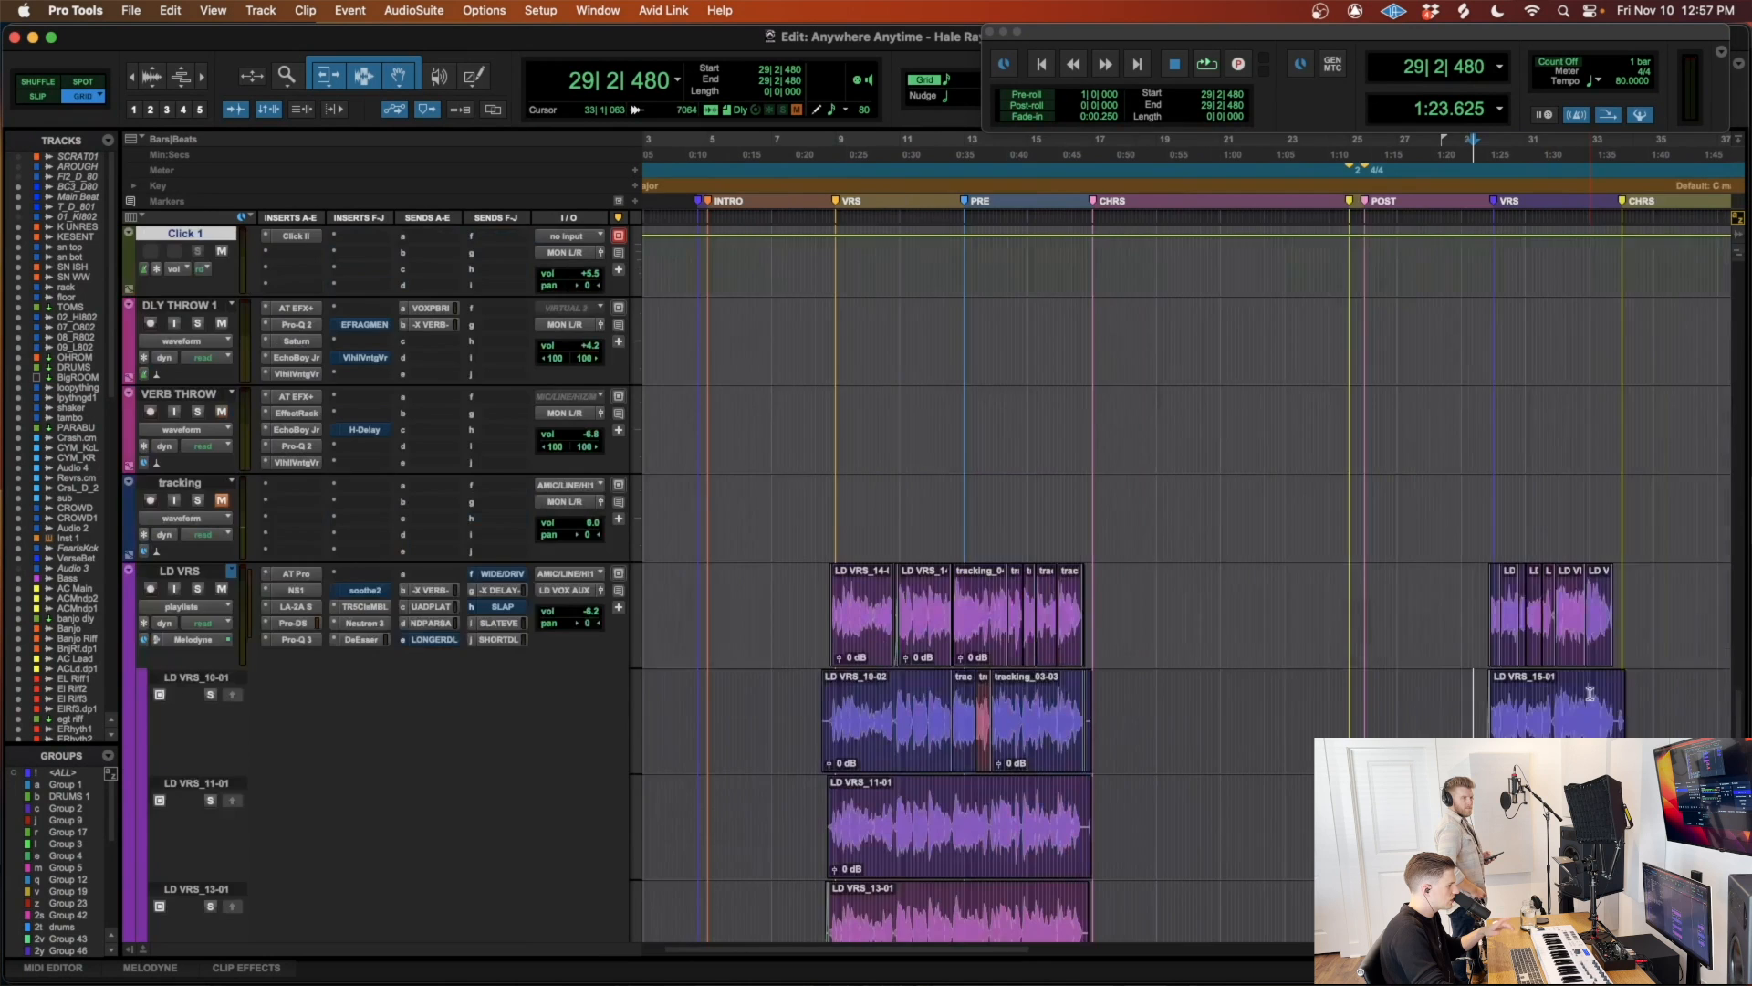
# Step: Trim the end of the LD VRS_15-01 clip back to just before the CHRS marker, level with the comp's end
pyautogui.scroll(-3, 1592, 693)
pyautogui.hscroll(3, 1589, 694)
pyautogui.scroll(3, 1542, 698)
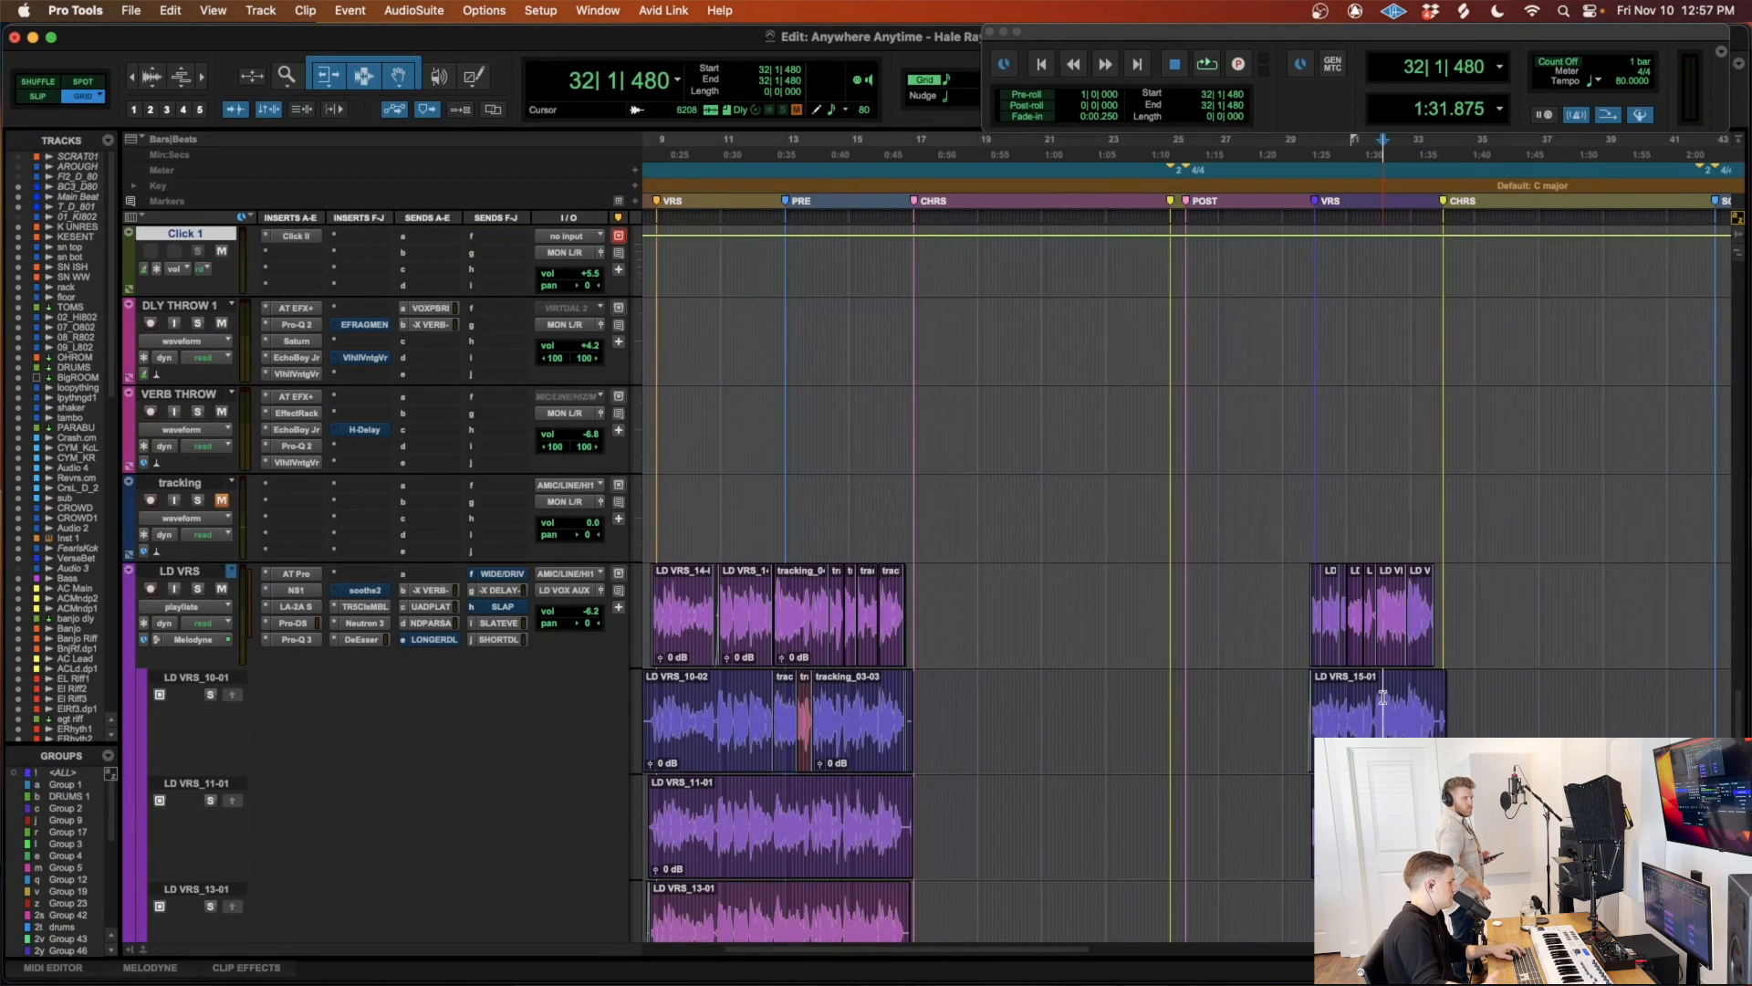
pyautogui.scroll(3, 1383, 697)
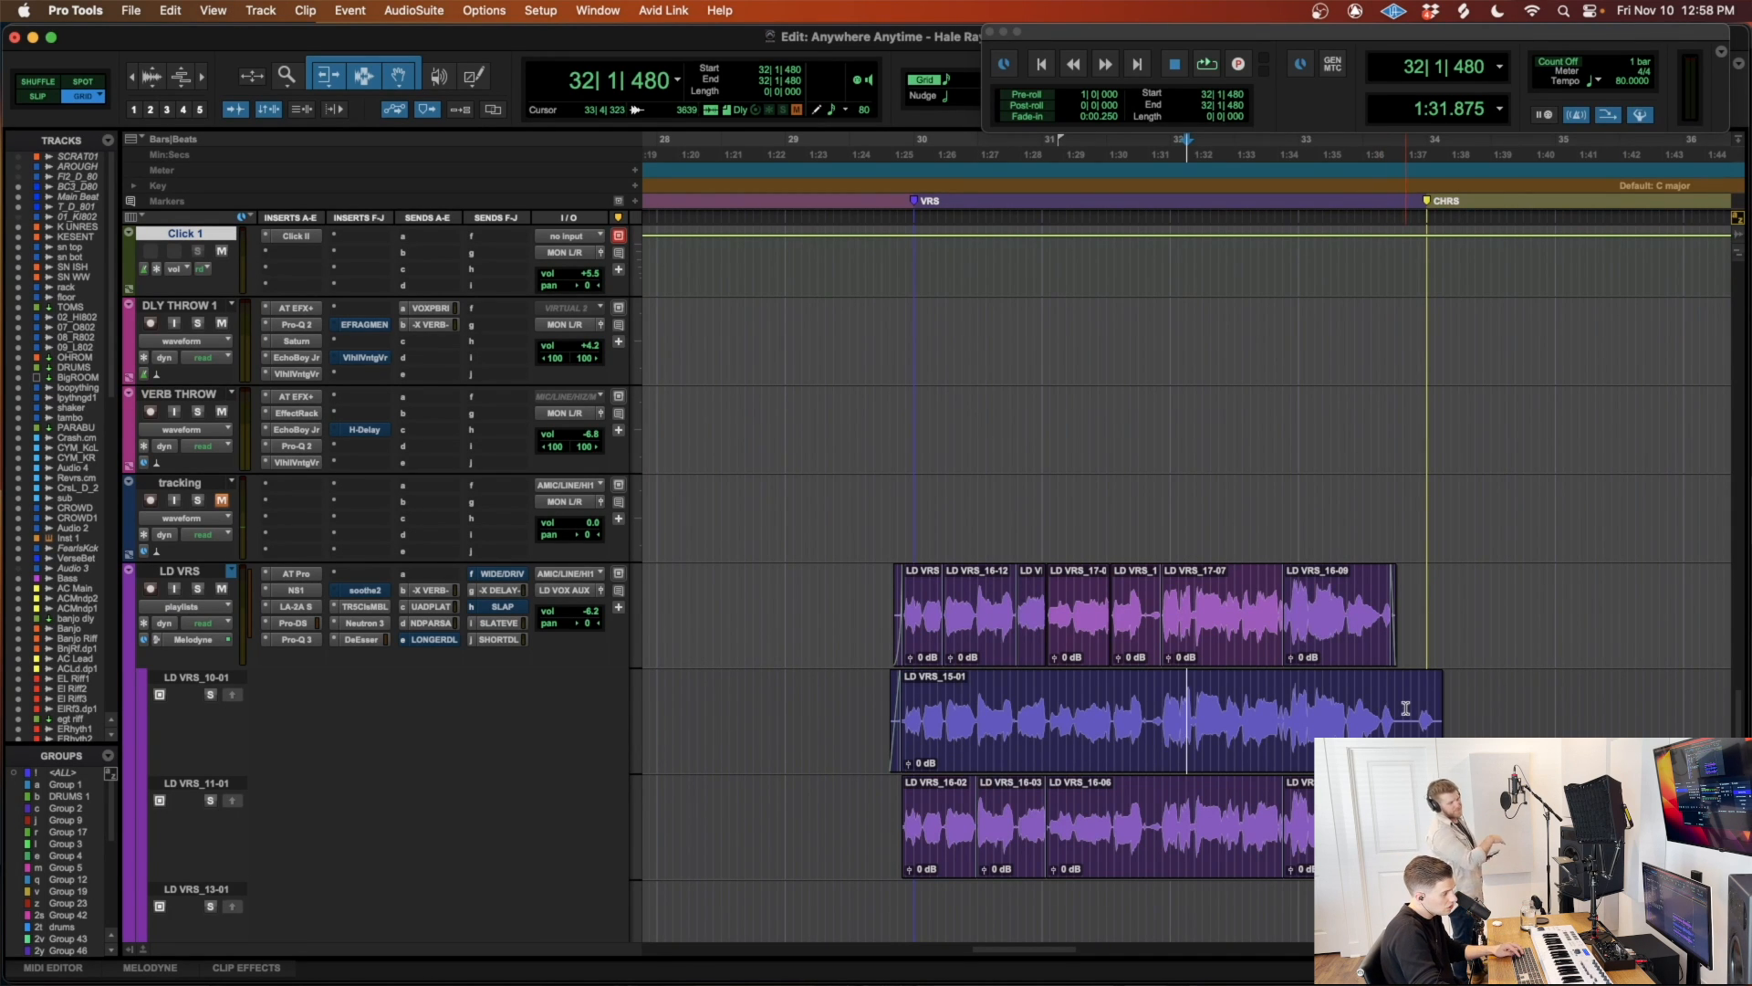
pyautogui.click(1307, 701)
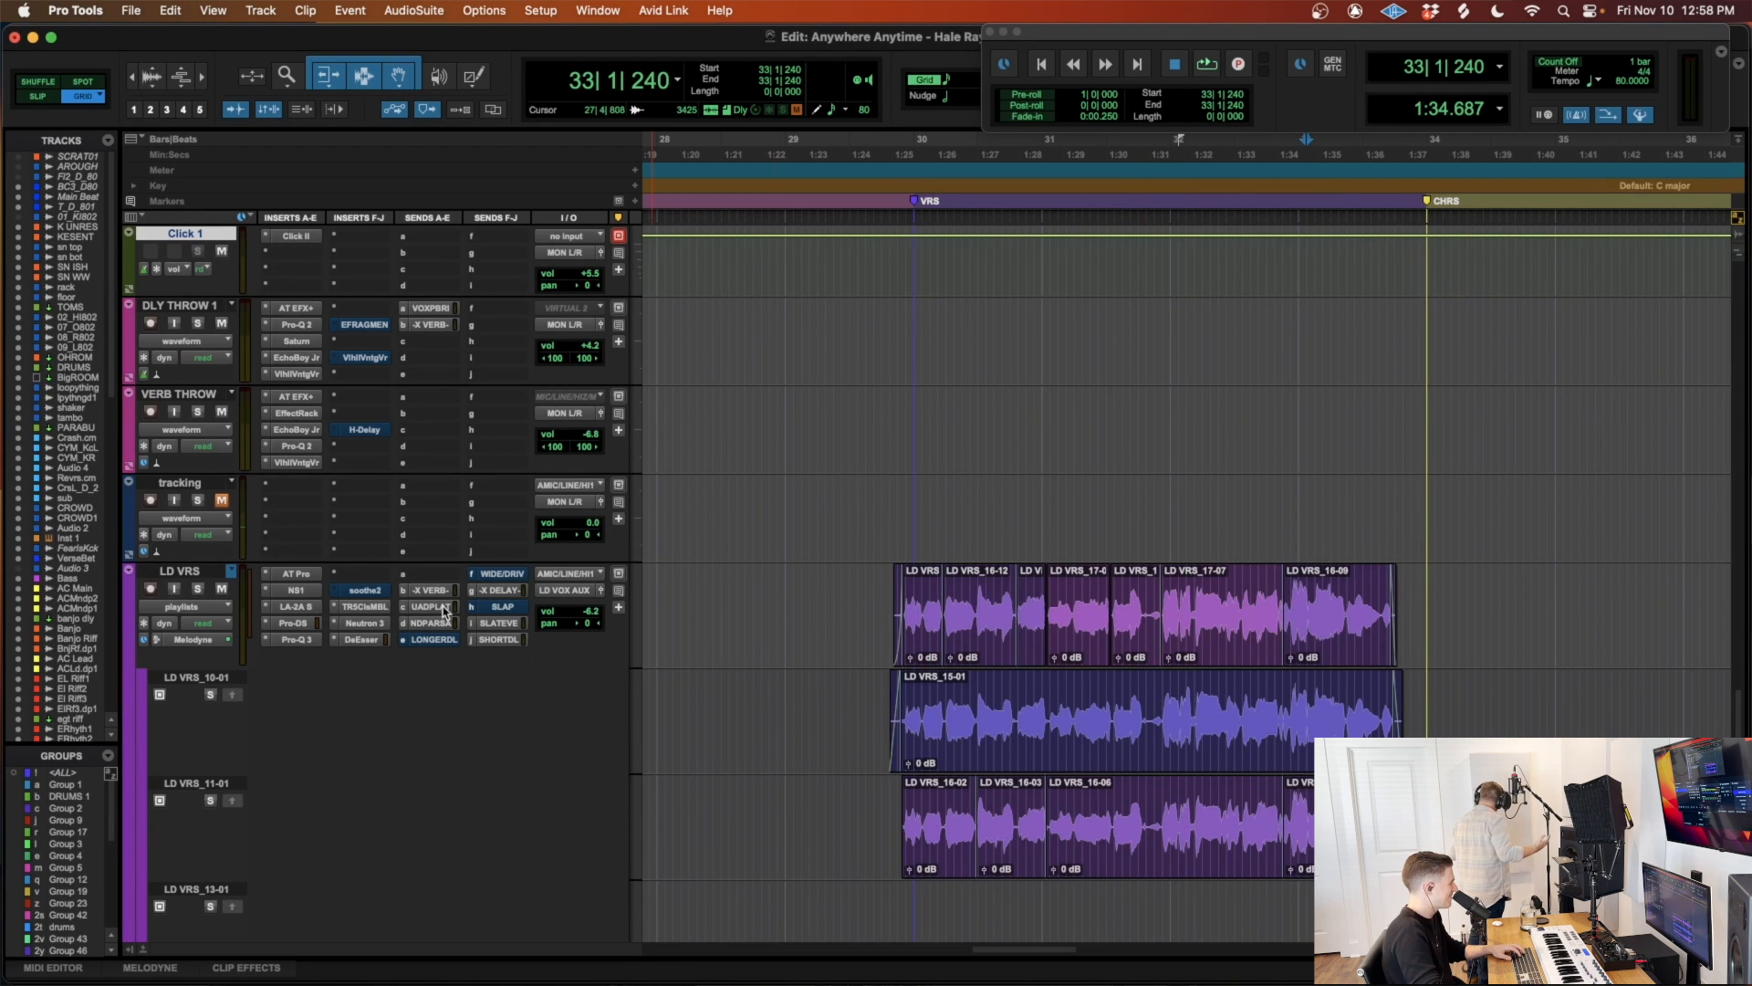
# Step: Collapse the LD VRS playlists by switching the track back to waveform view
pyautogui.press('super+bracketleft')
pyautogui.press('super+bracketleft')
pyautogui.press('super+space')
pyautogui.click(942, 588)
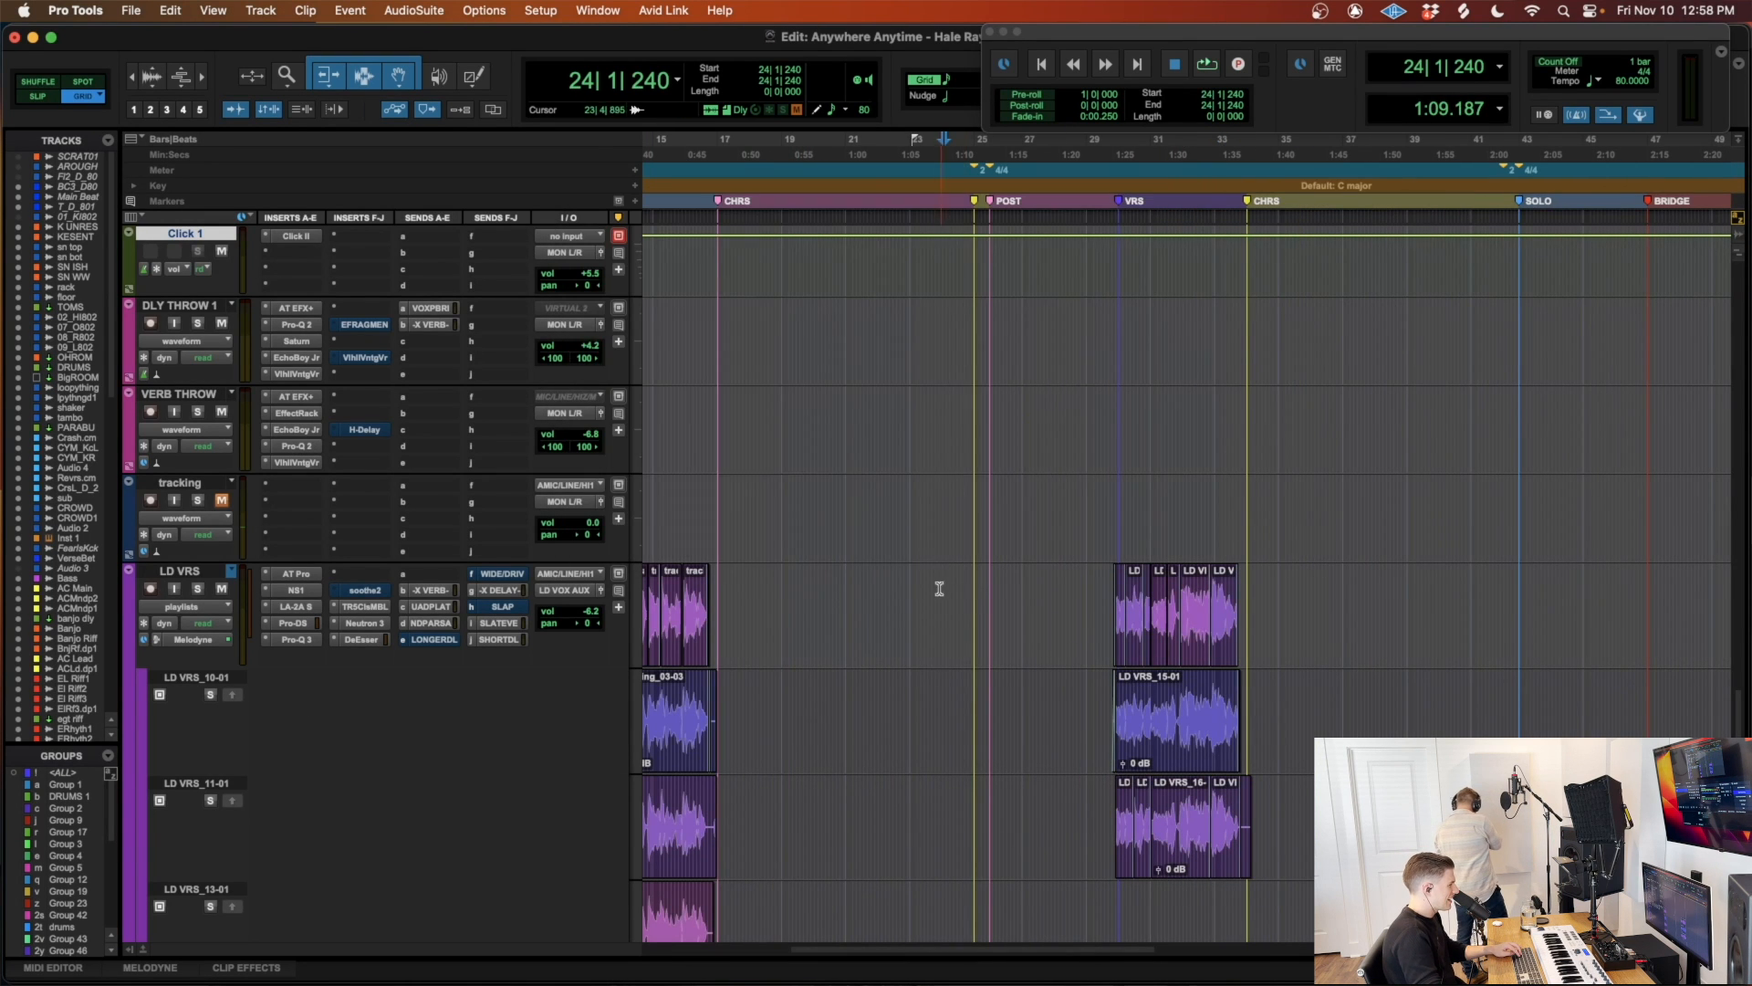
pyautogui.hscroll(-5, 913, 593)
pyautogui.scroll(-3, 794, 614)
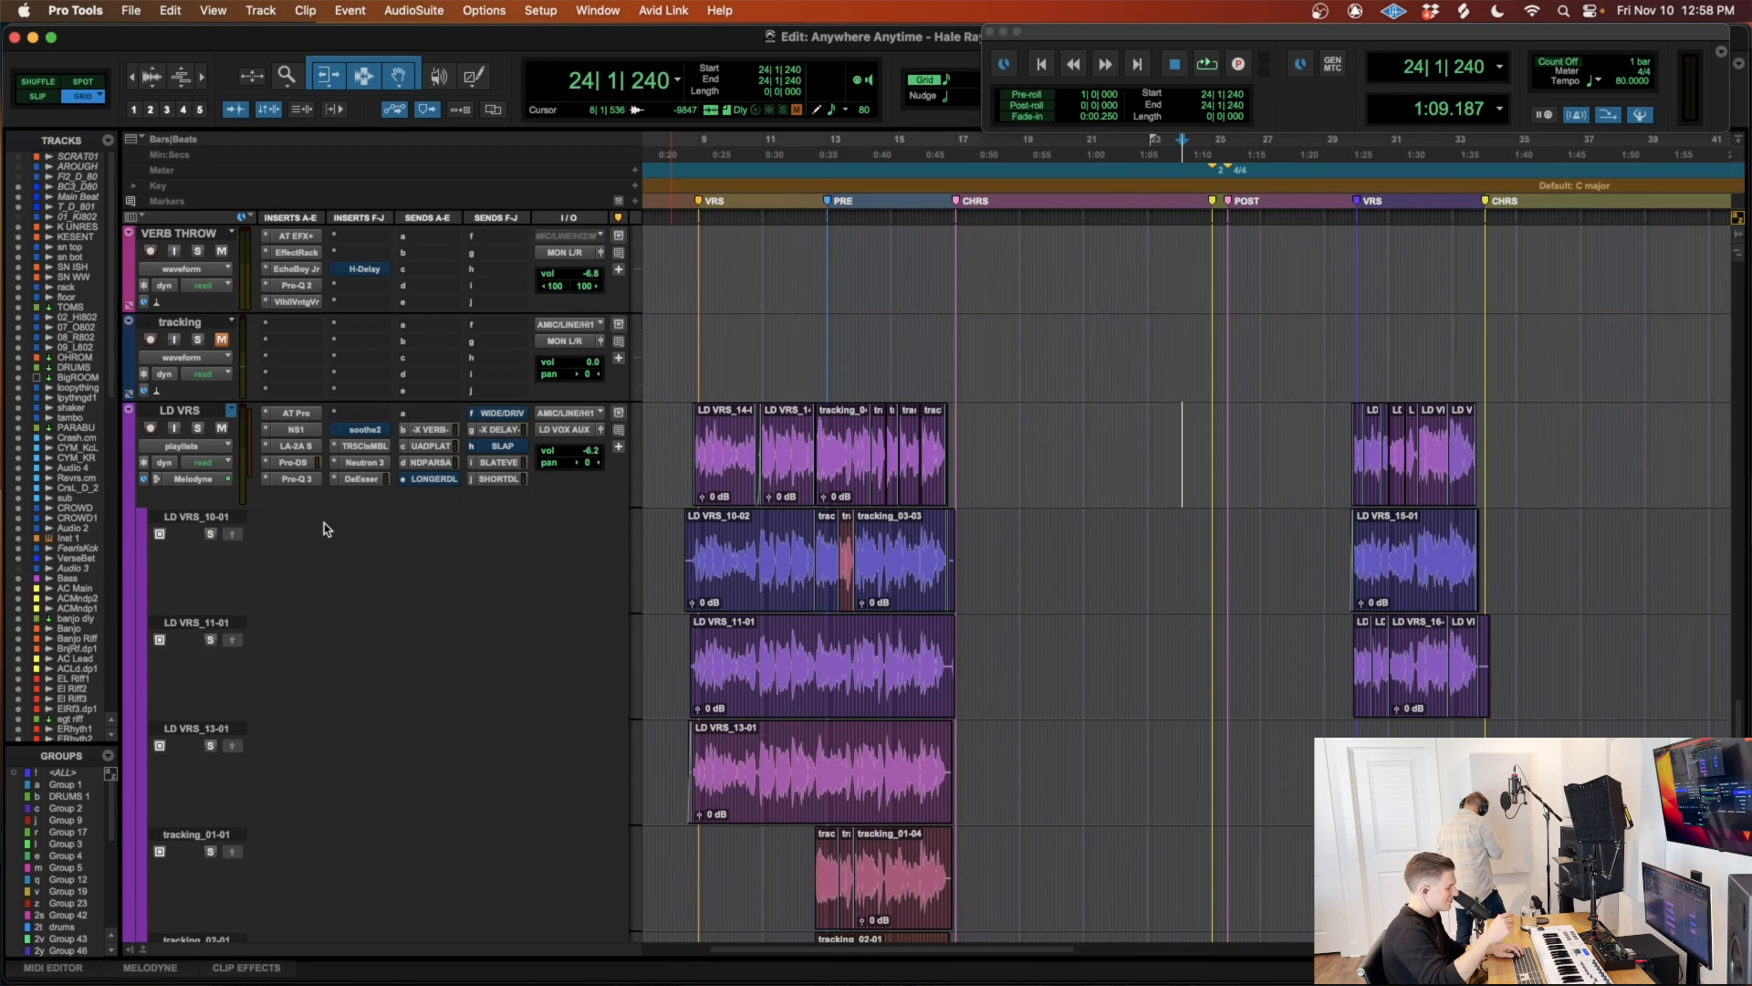
pyautogui.click(212, 448)
pyautogui.click(211, 494)
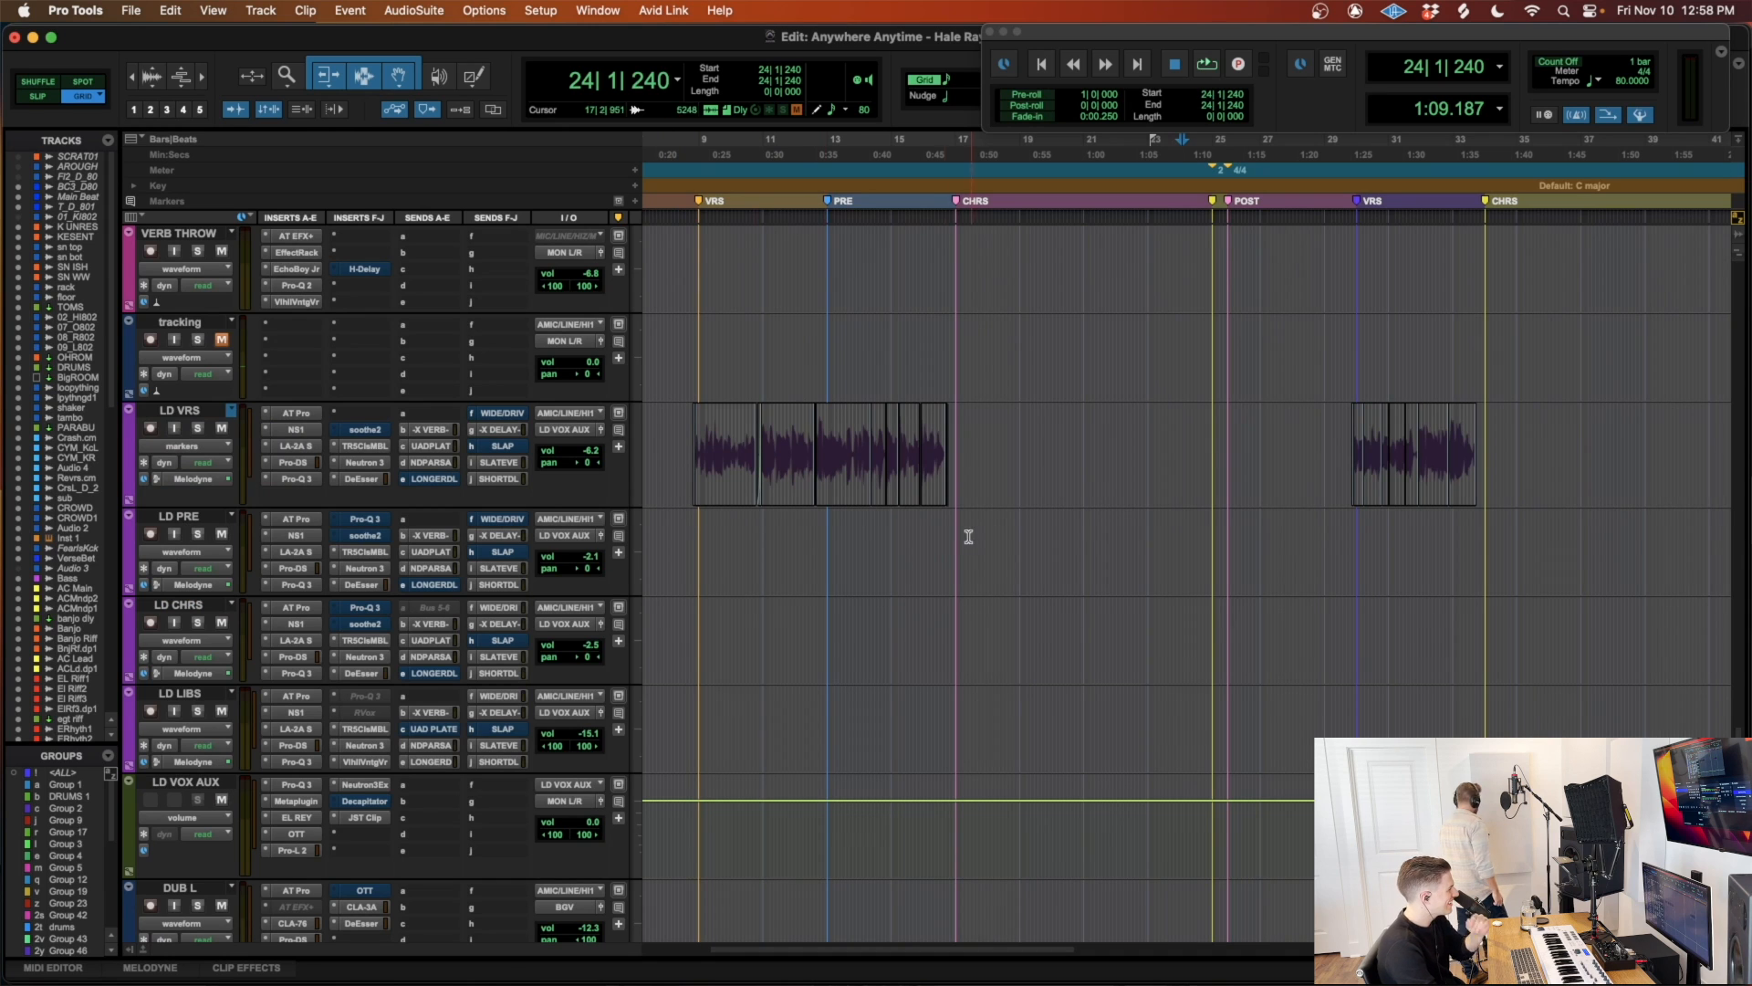
pyautogui.click(181, 446)
pyautogui.click(182, 473)
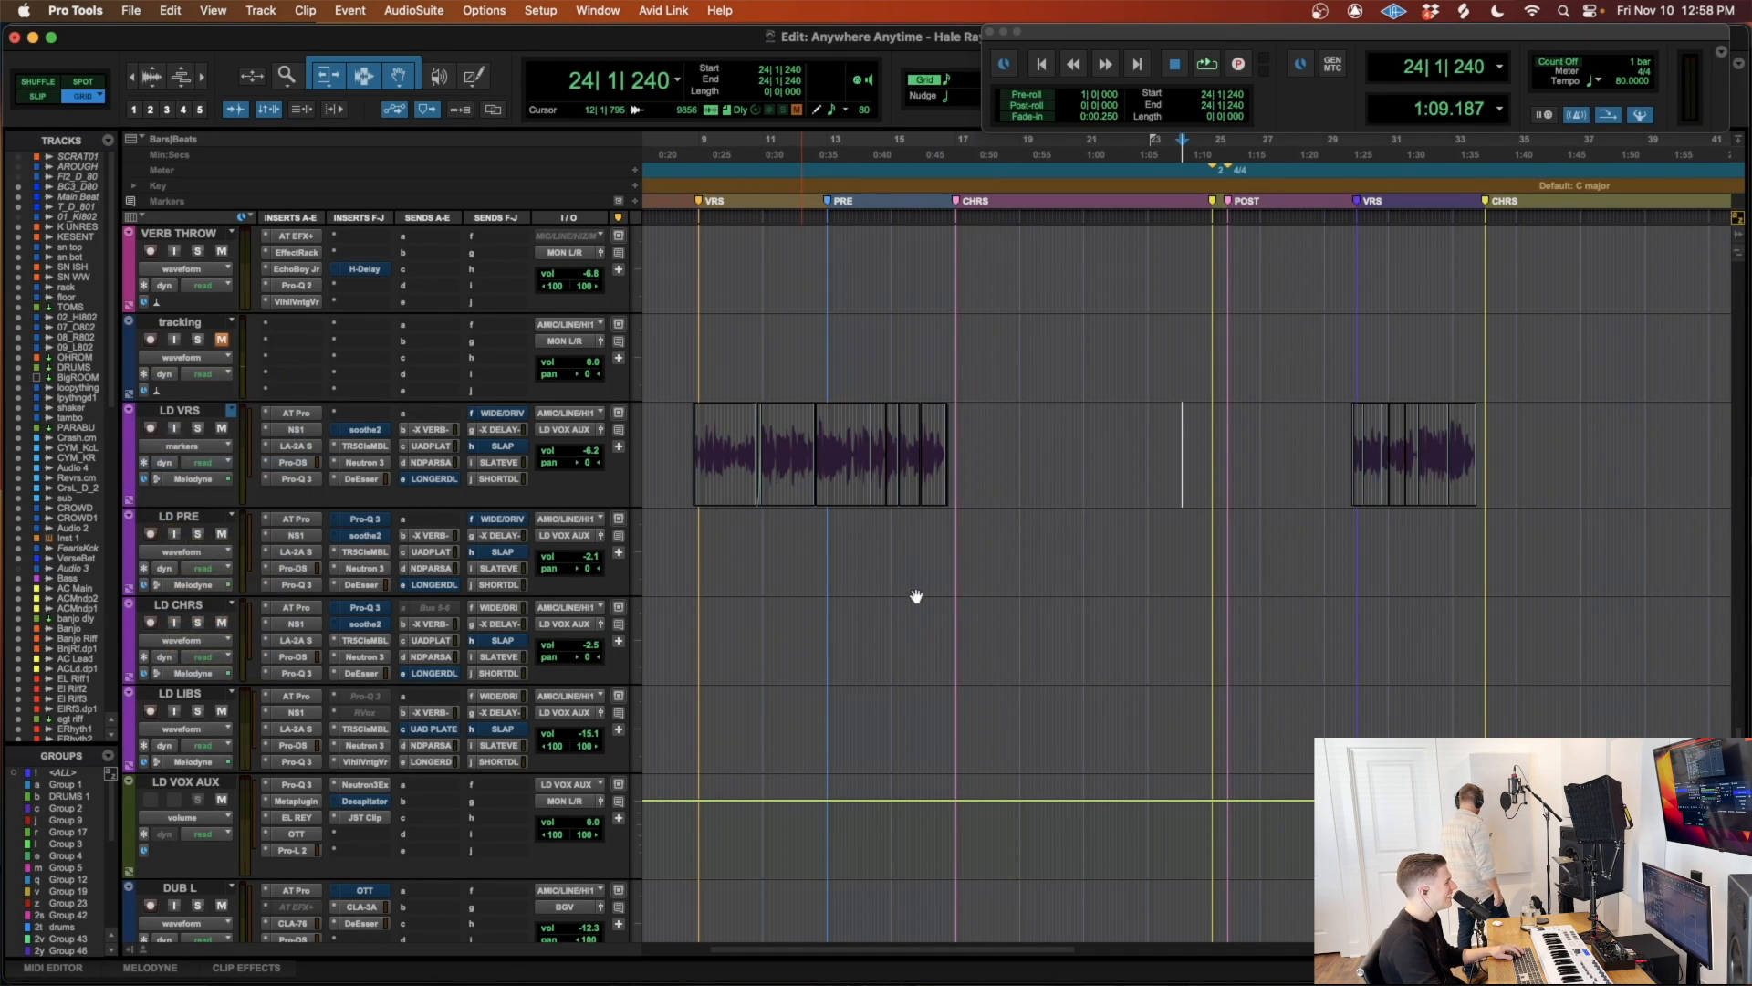
# Step: Move the LD CHRS track directly below LD VRS, arm it for recording and place the insertion point at 14|4|240
pyautogui.click(902, 546)
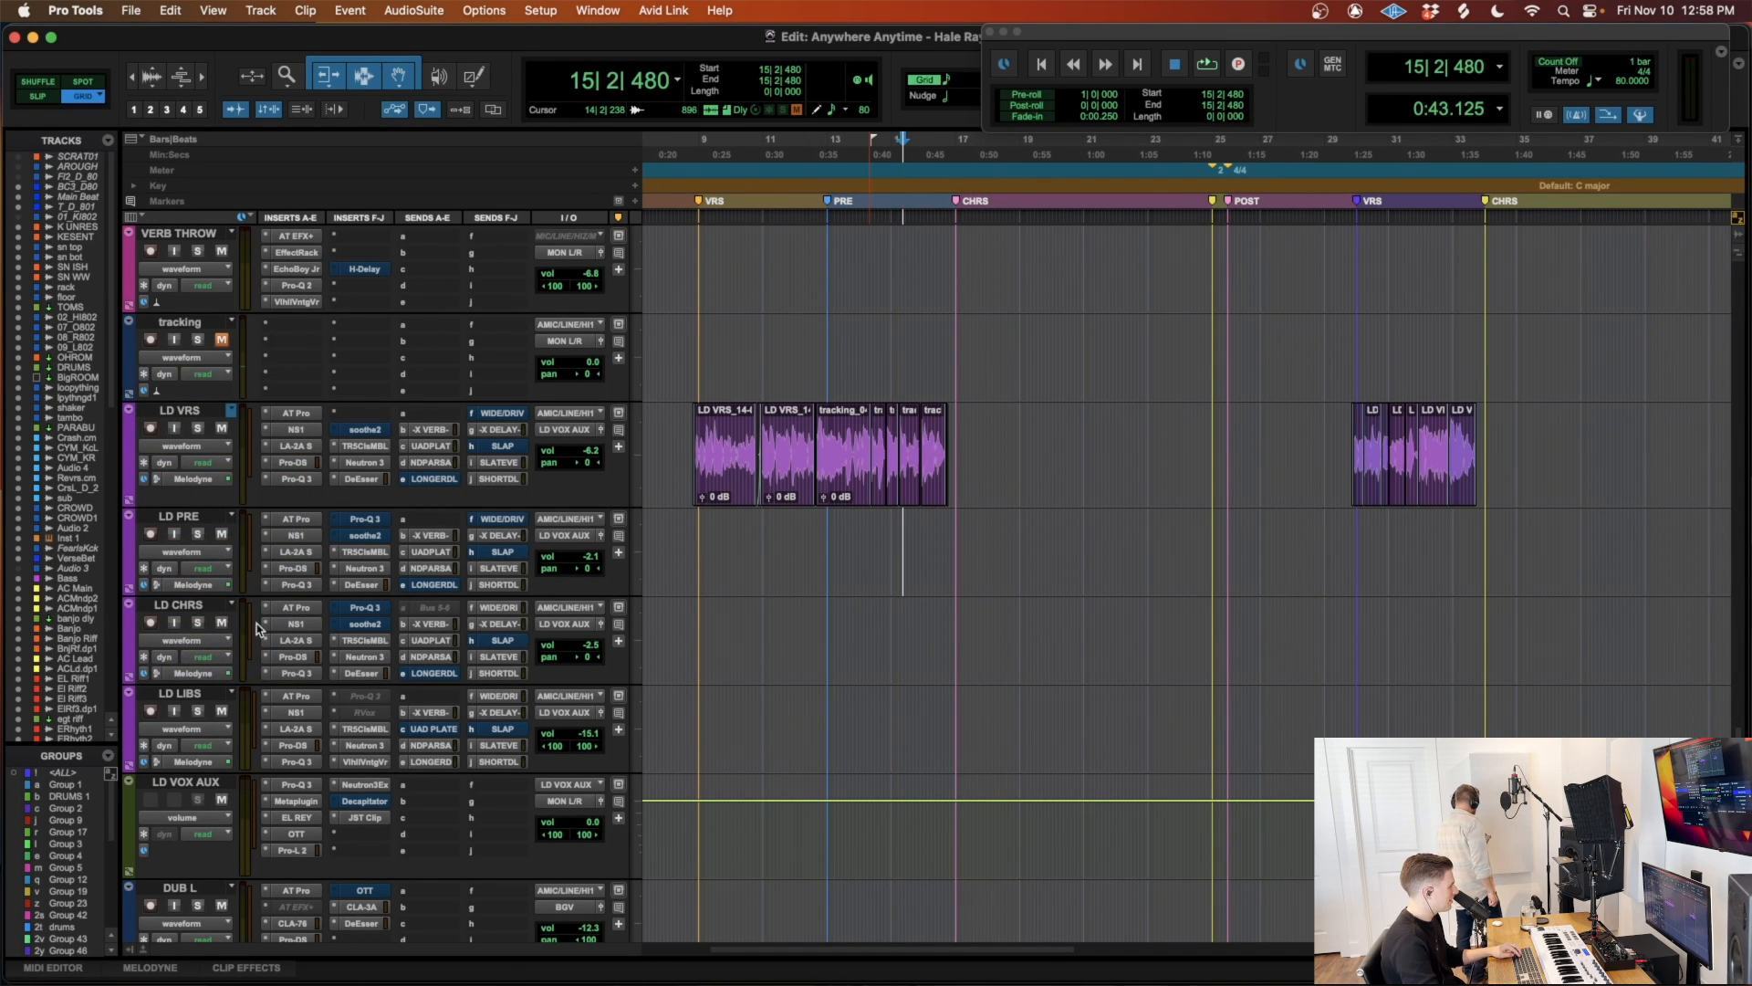
pyautogui.moveTo(202, 610); pyautogui.dragTo(187, 518)
pyautogui.click(884, 530)
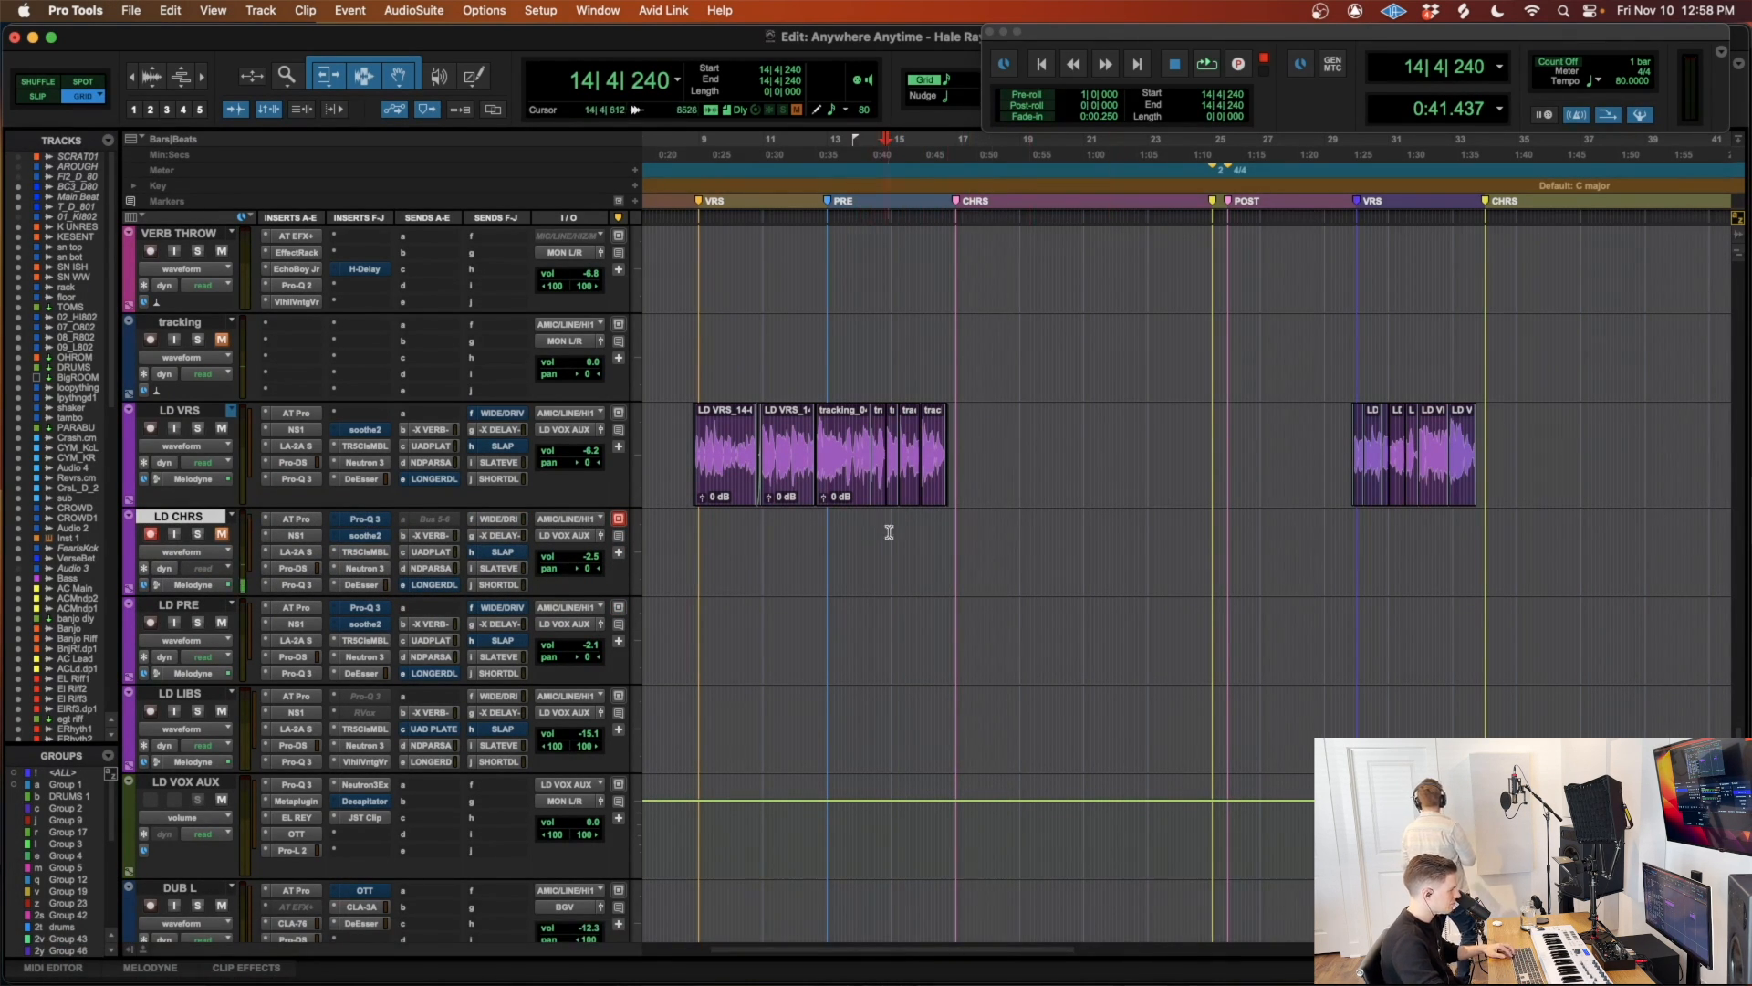
# Step: Check the channel 1 compressor in Console, start recording LD CHRS from 14|4|720 in Pro Tools and set its volume to -3.8
pyautogui.click(1163, 954)
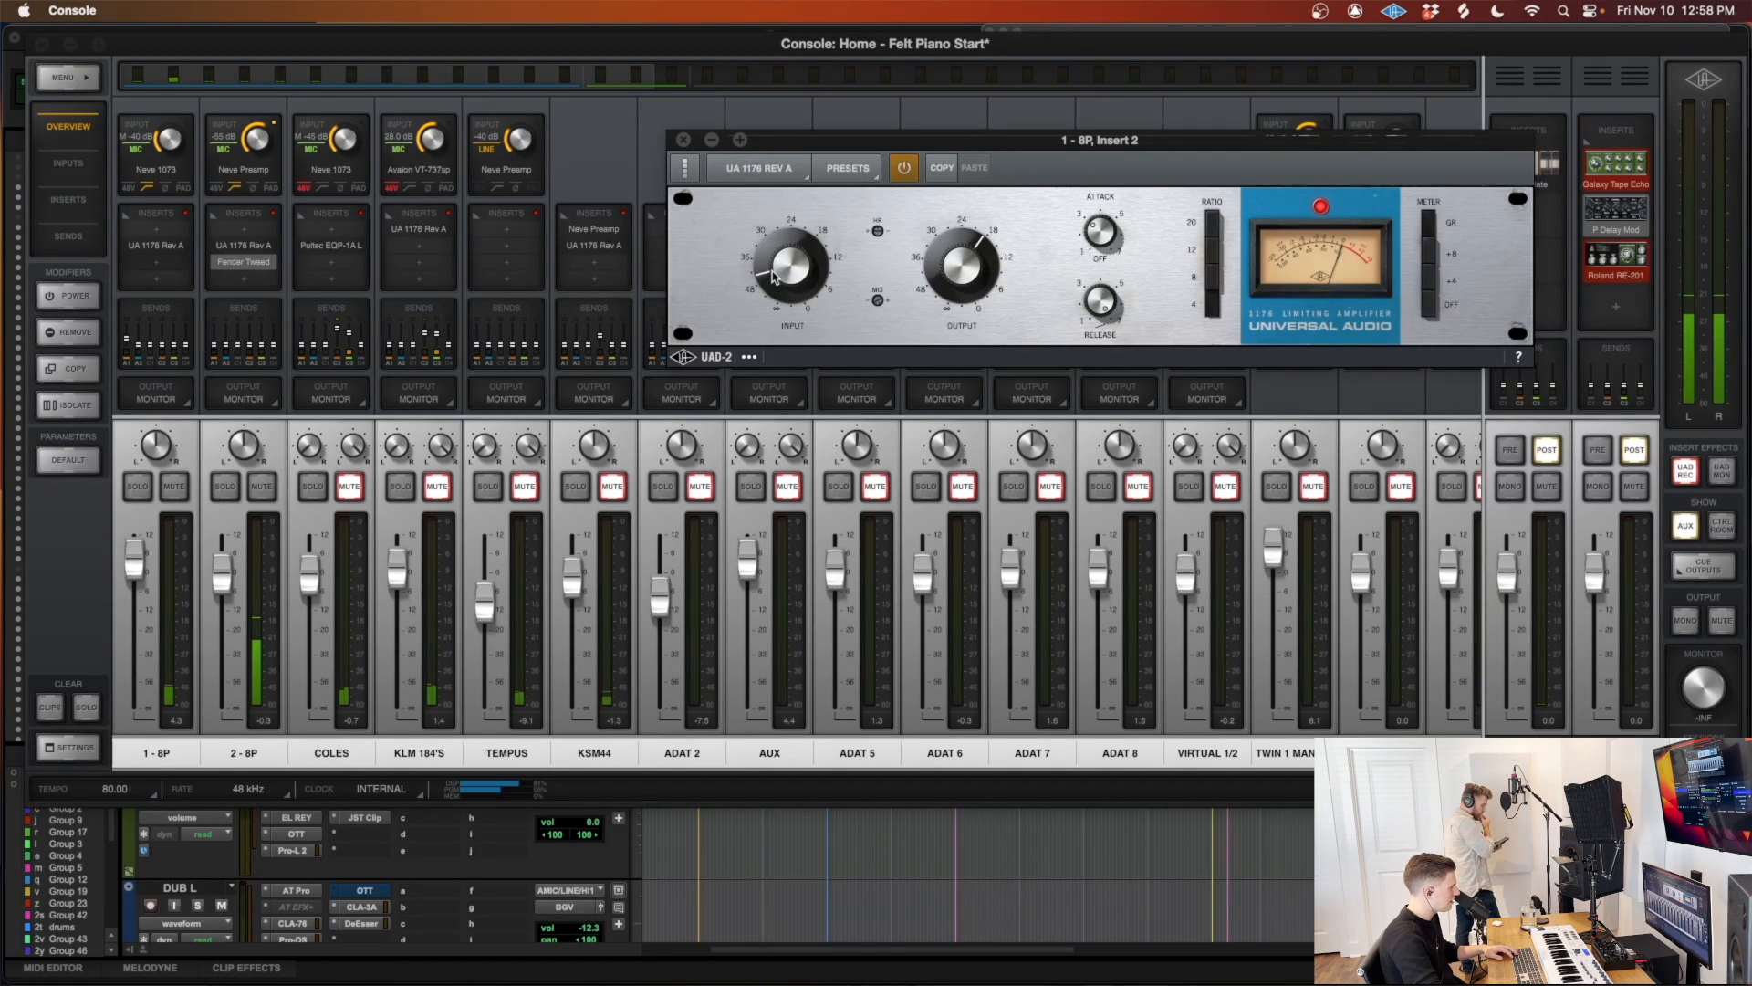
pyautogui.click(920, 828)
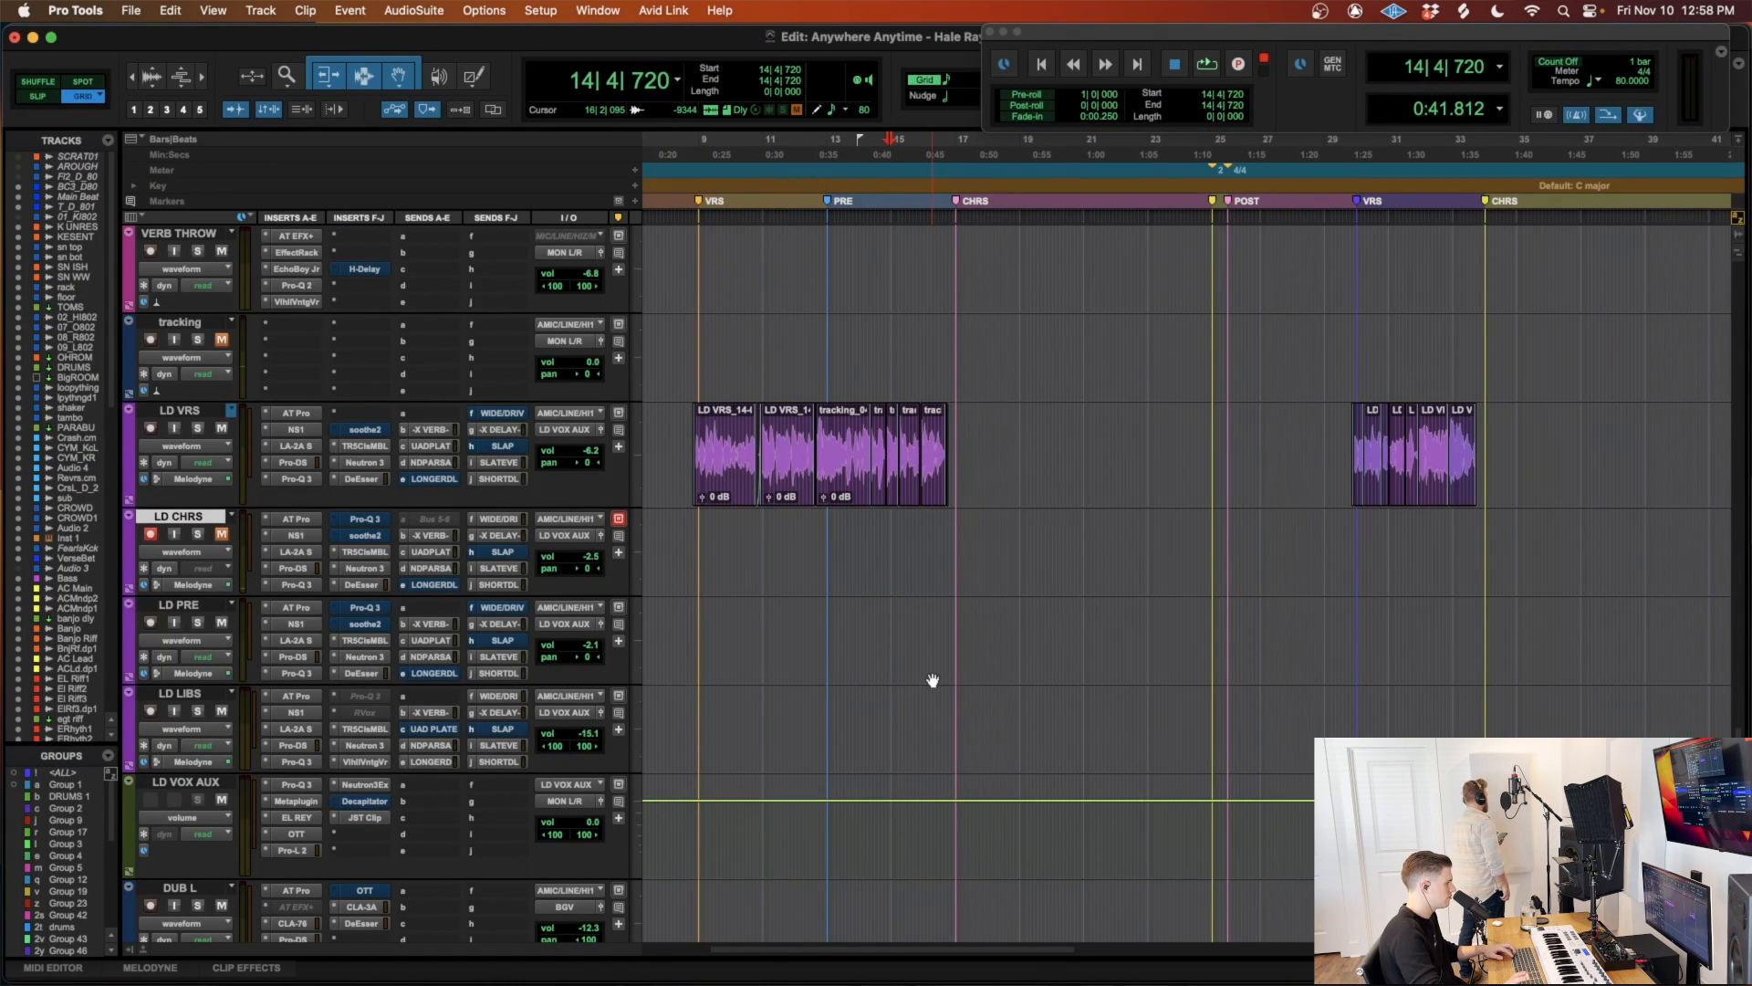
pyautogui.press('space')
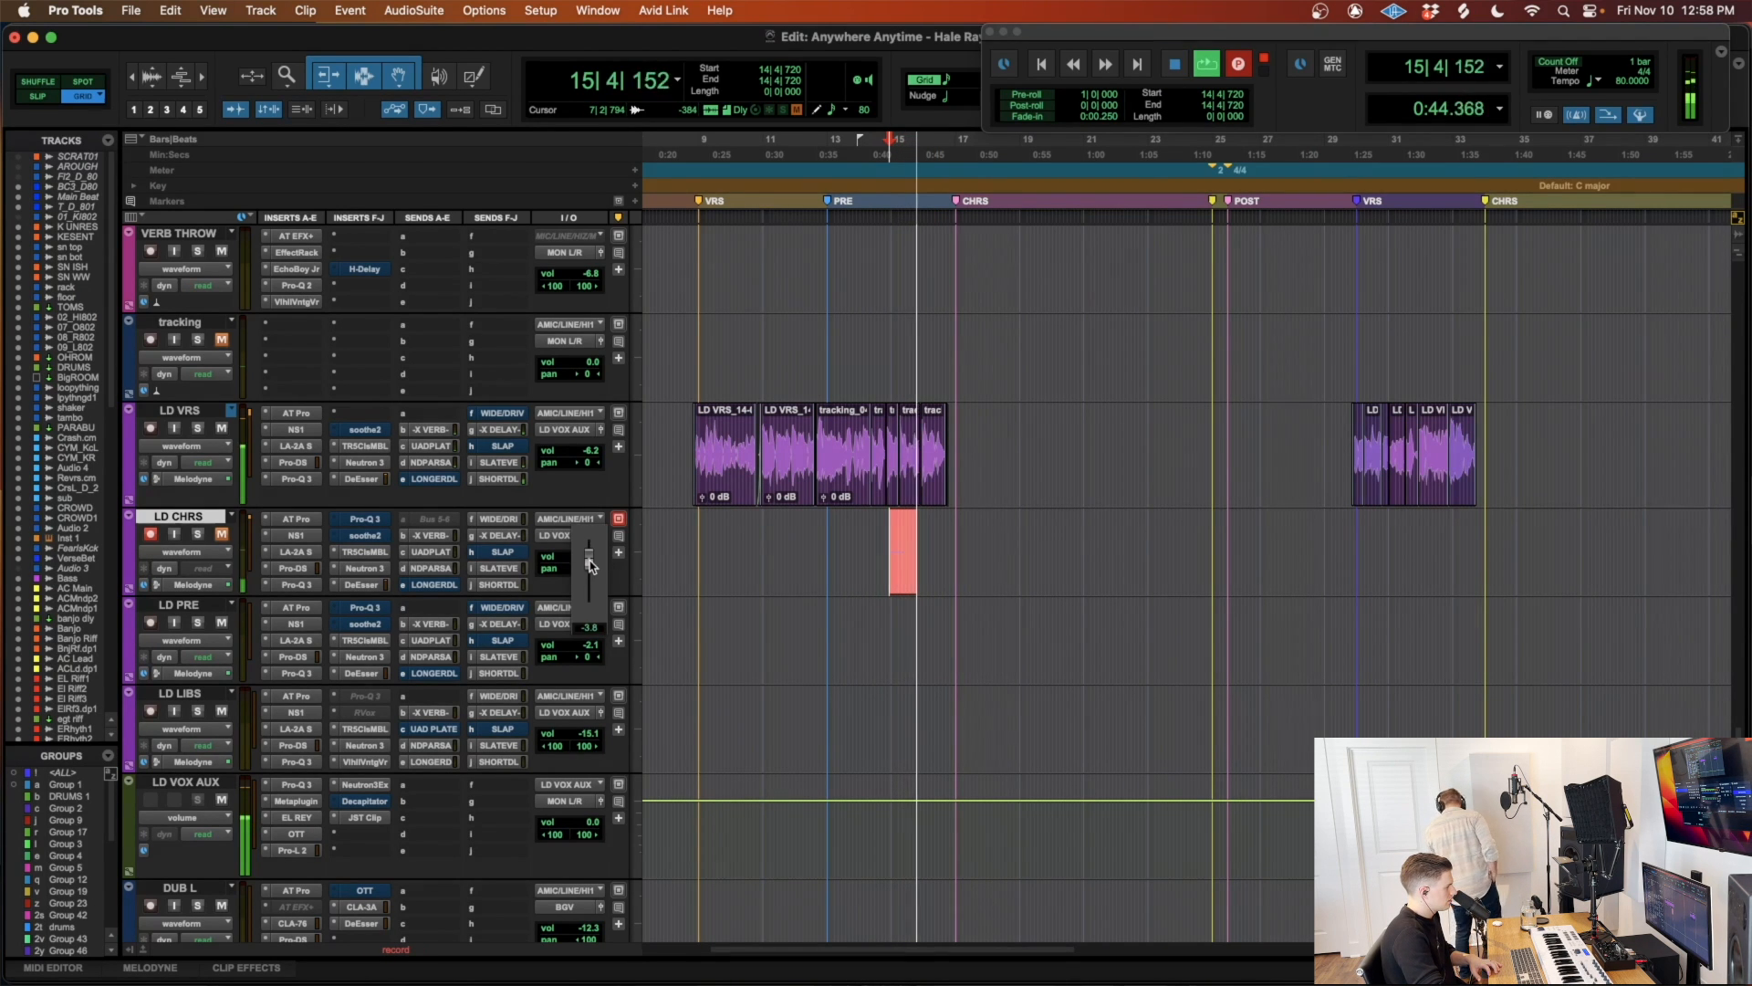
# Step: Switch to Console to check channel 1's UA 1176 Rev A and Neve 1073 during the chorus take, and return to Pro Tools
pyautogui.moveTo(1108, 978)
pyautogui.click(1164, 949)
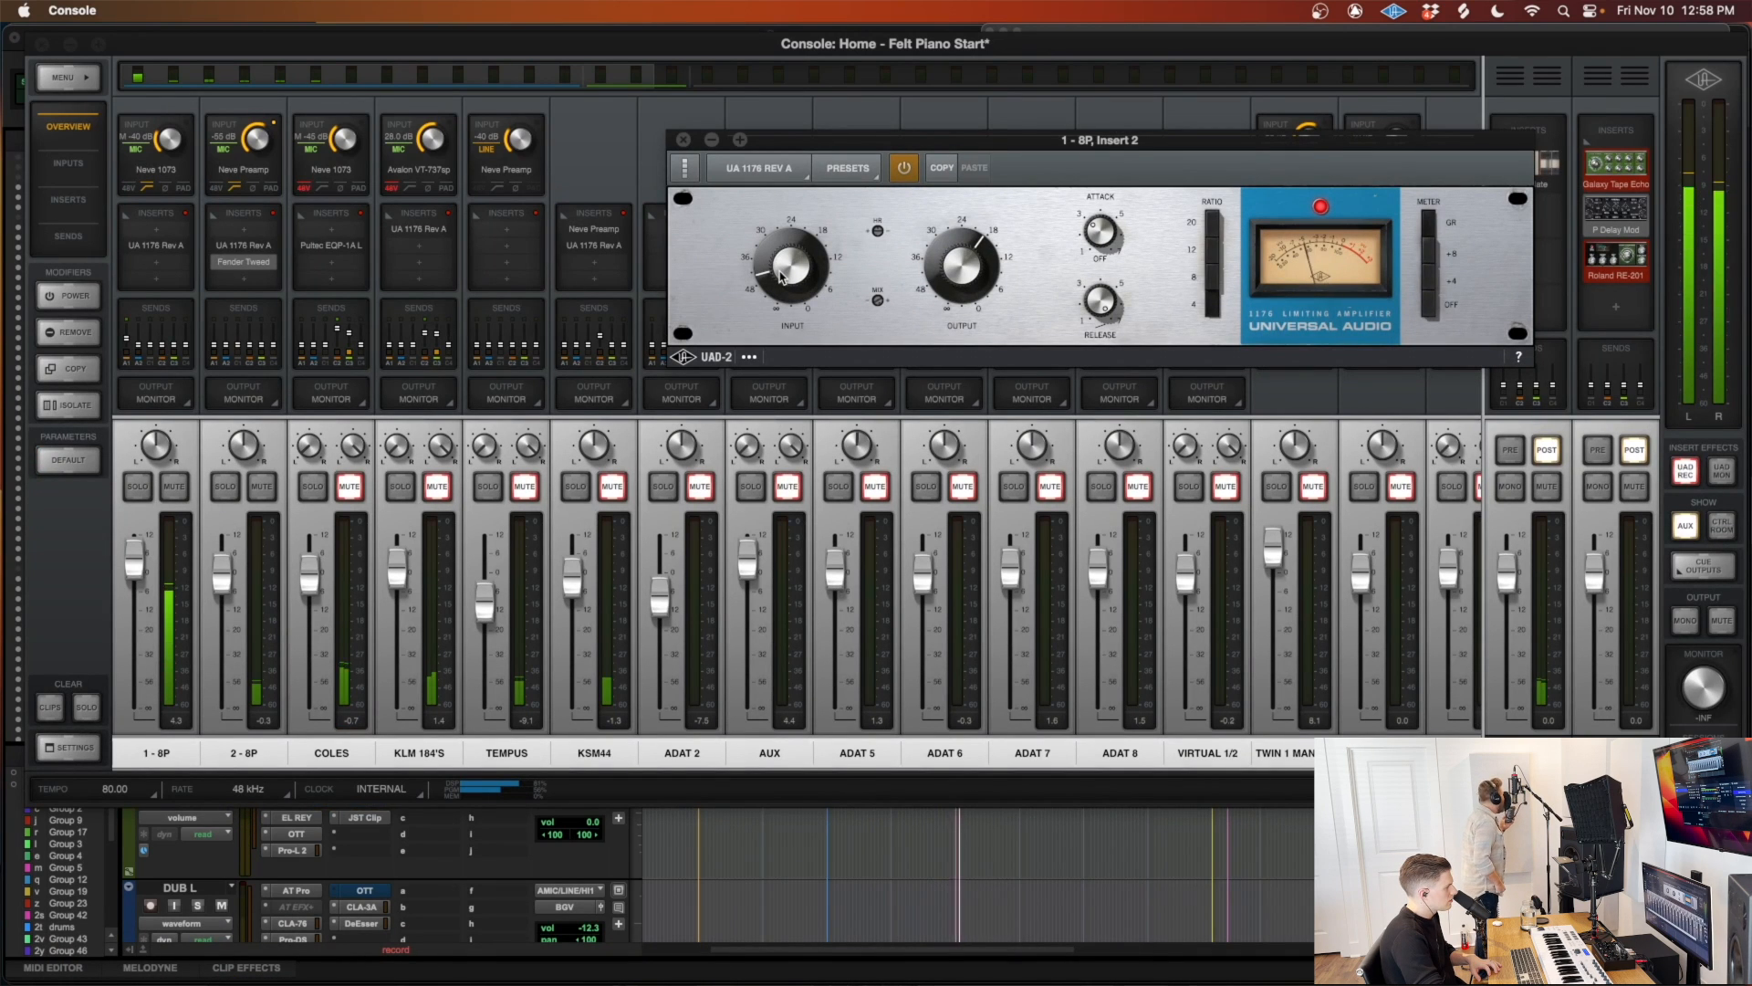
pyautogui.click(159, 170)
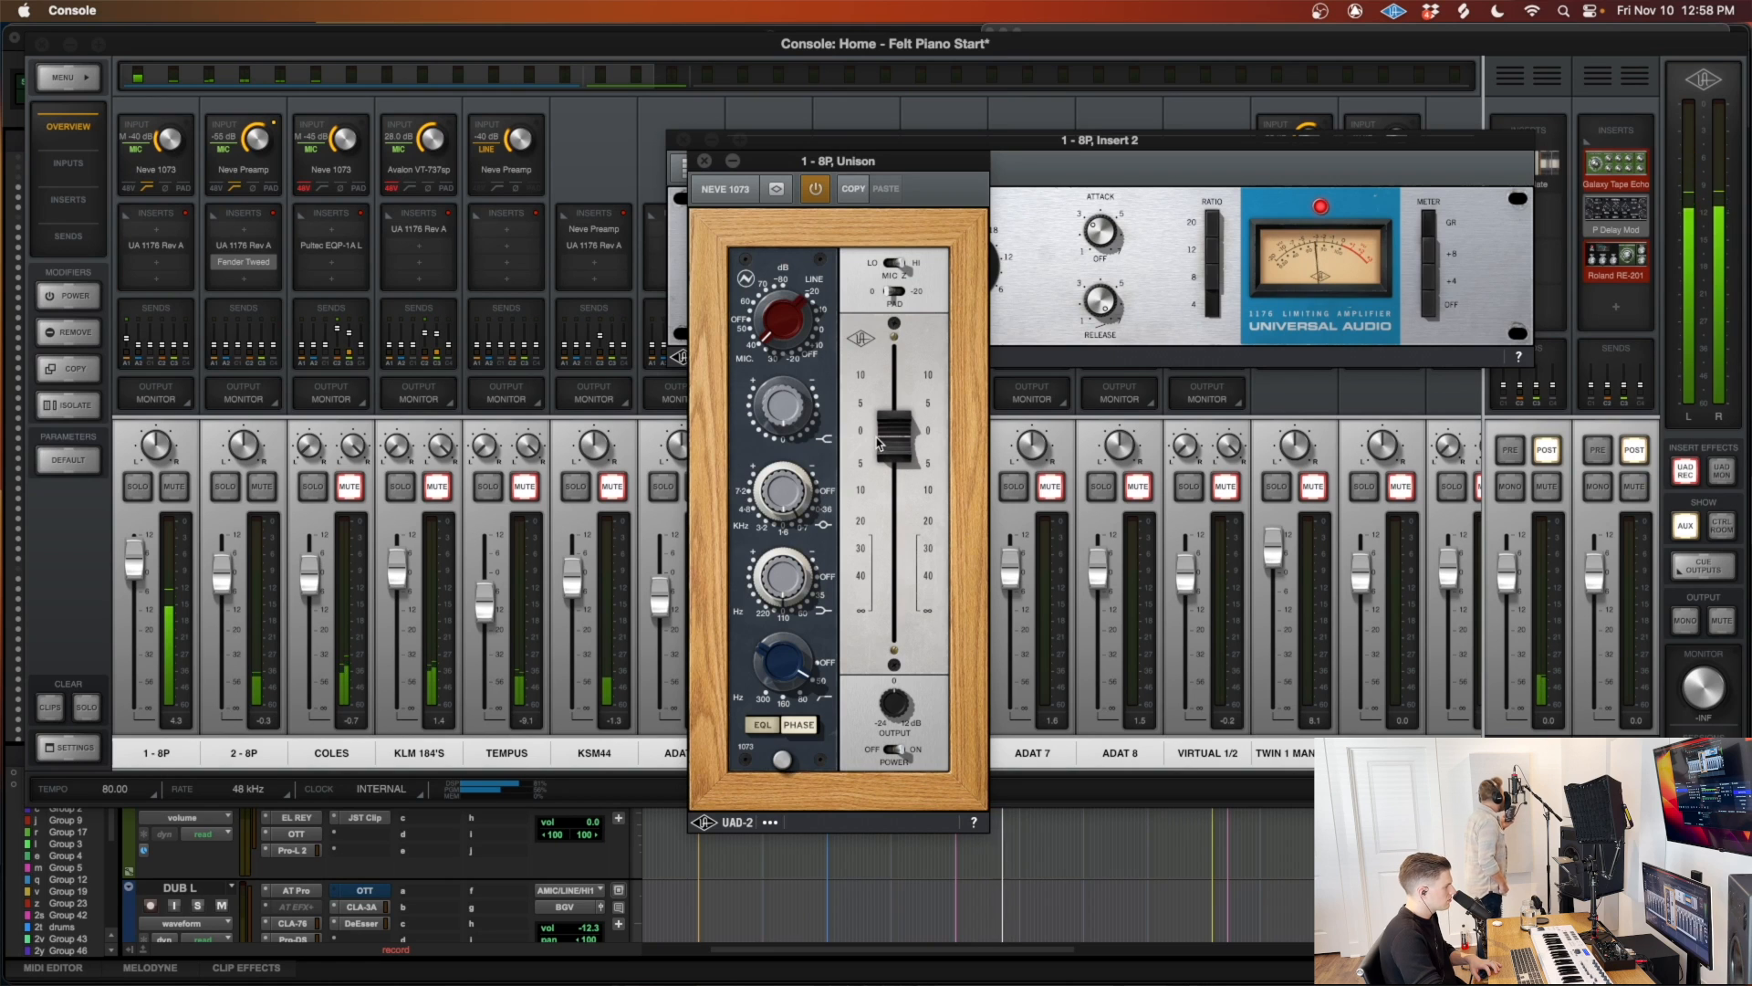
pyautogui.click(1051, 287)
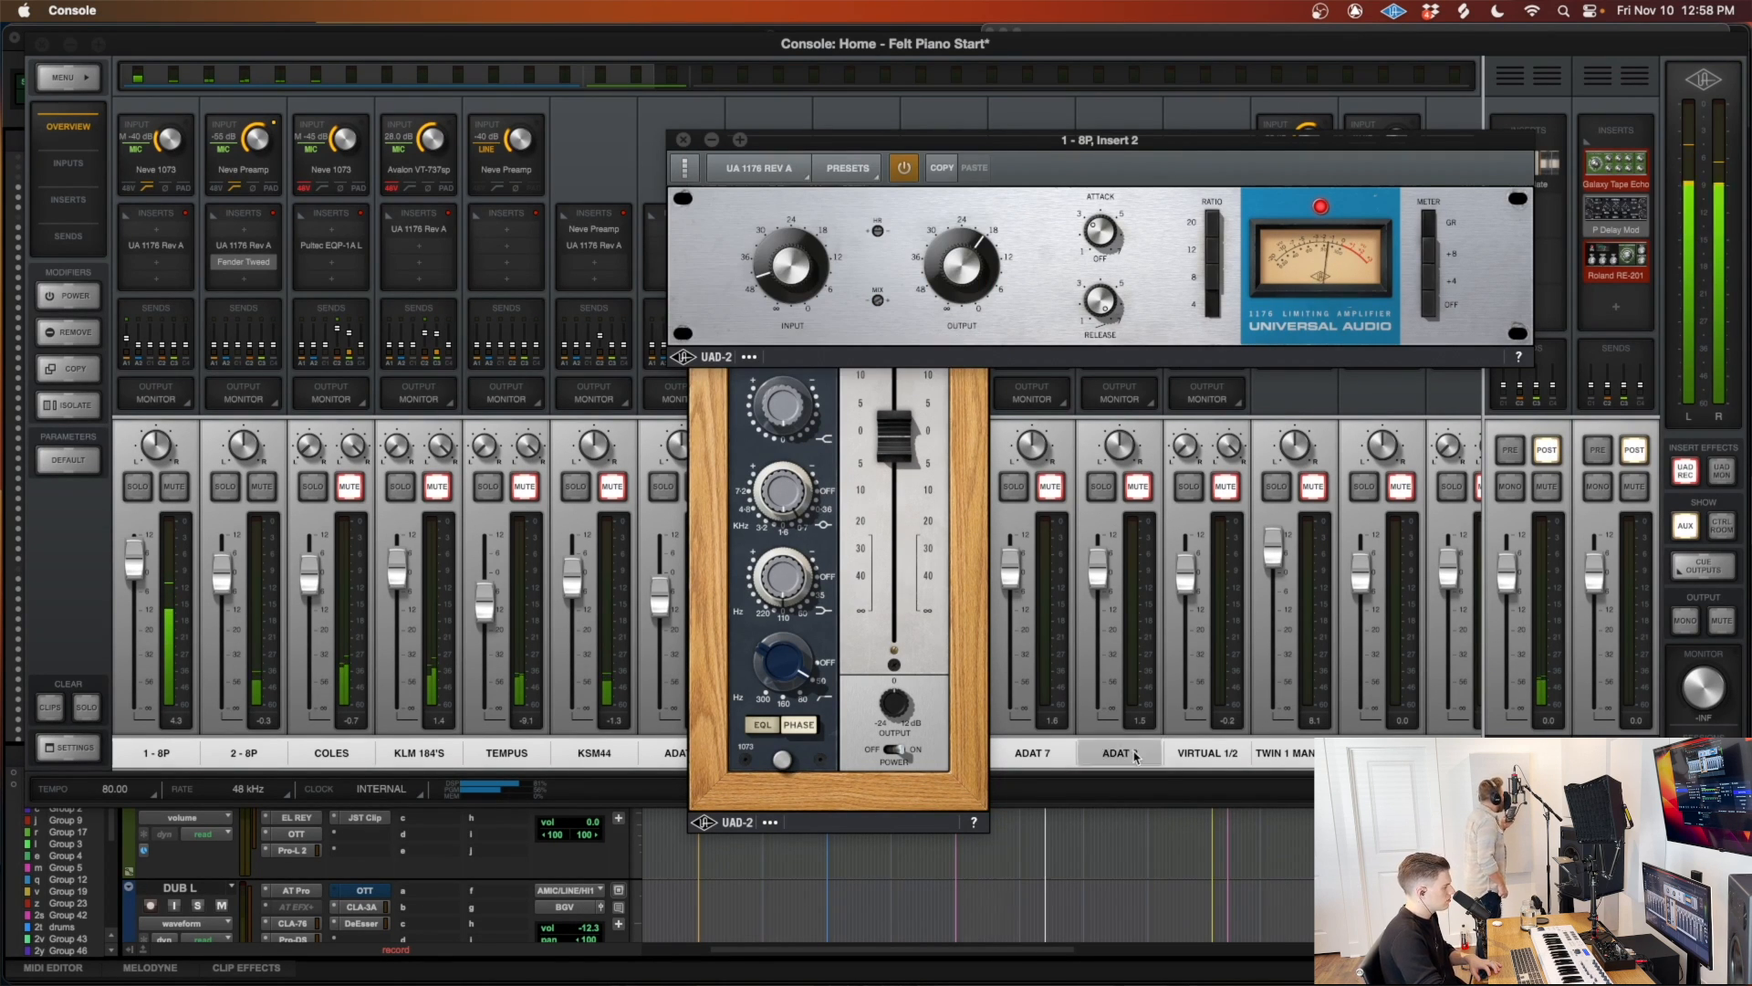
pyautogui.click(1124, 878)
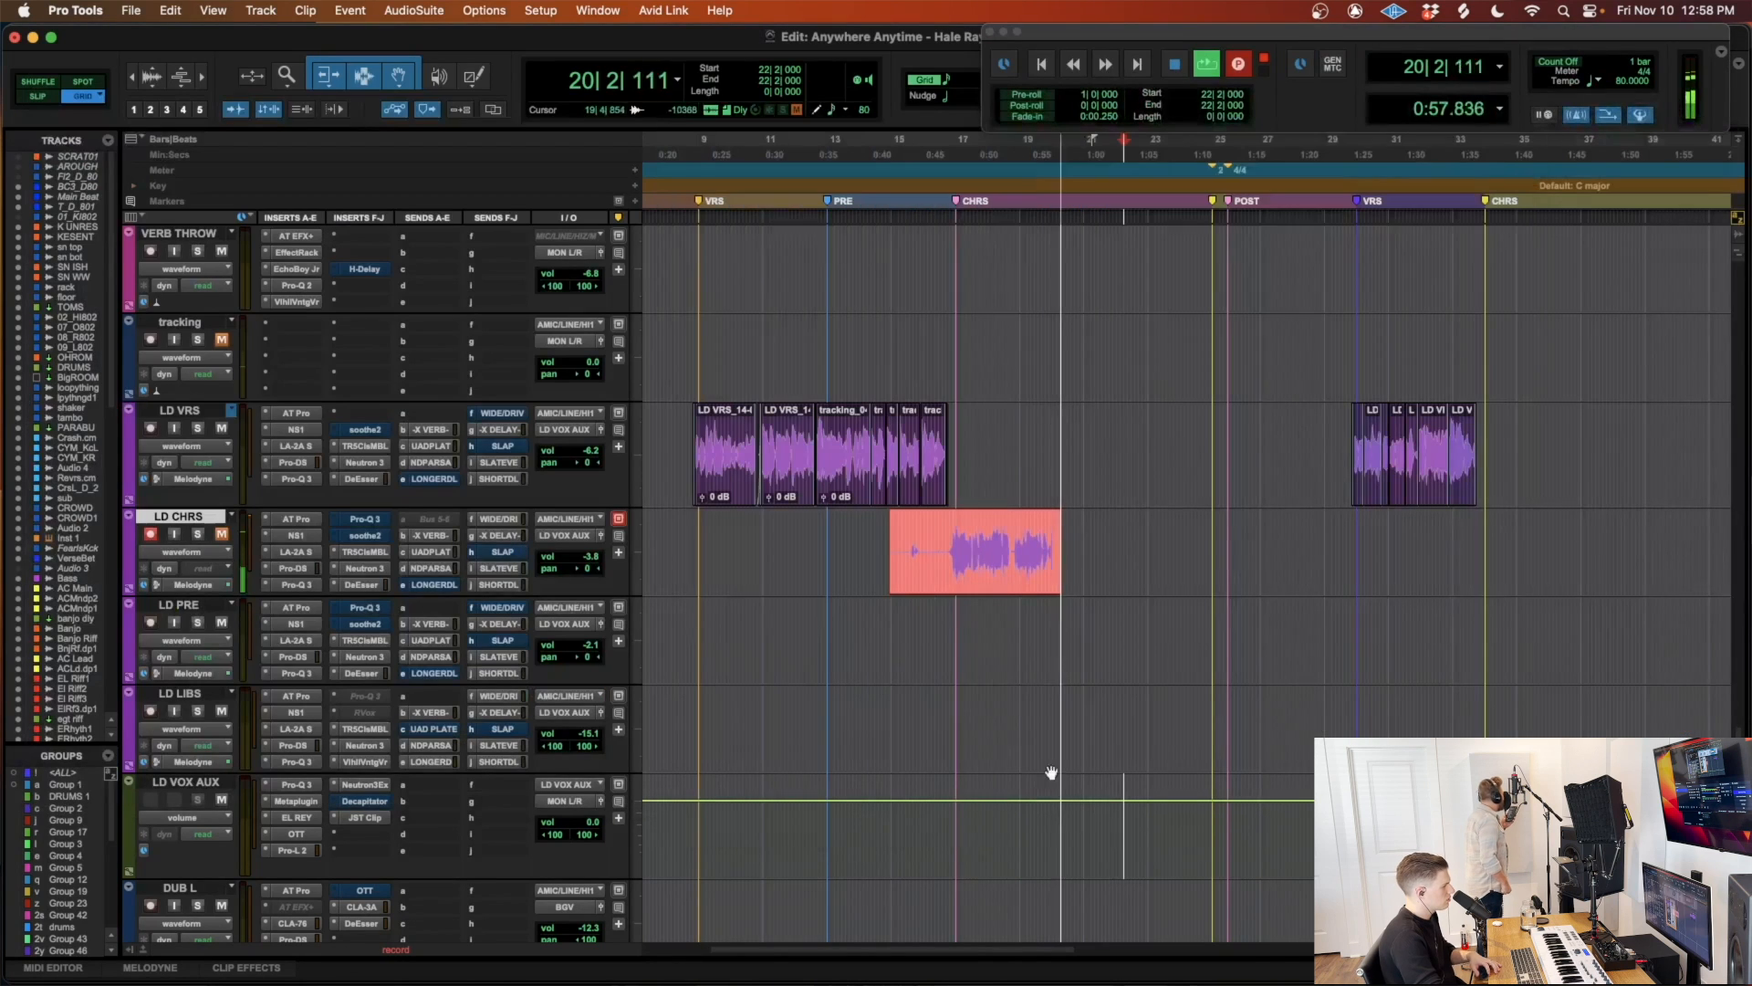
# Step: Stop the first chorus take, trim its start to 16|2|720 and show the LD CHRS track in playlists view
pyautogui.click(937, 517)
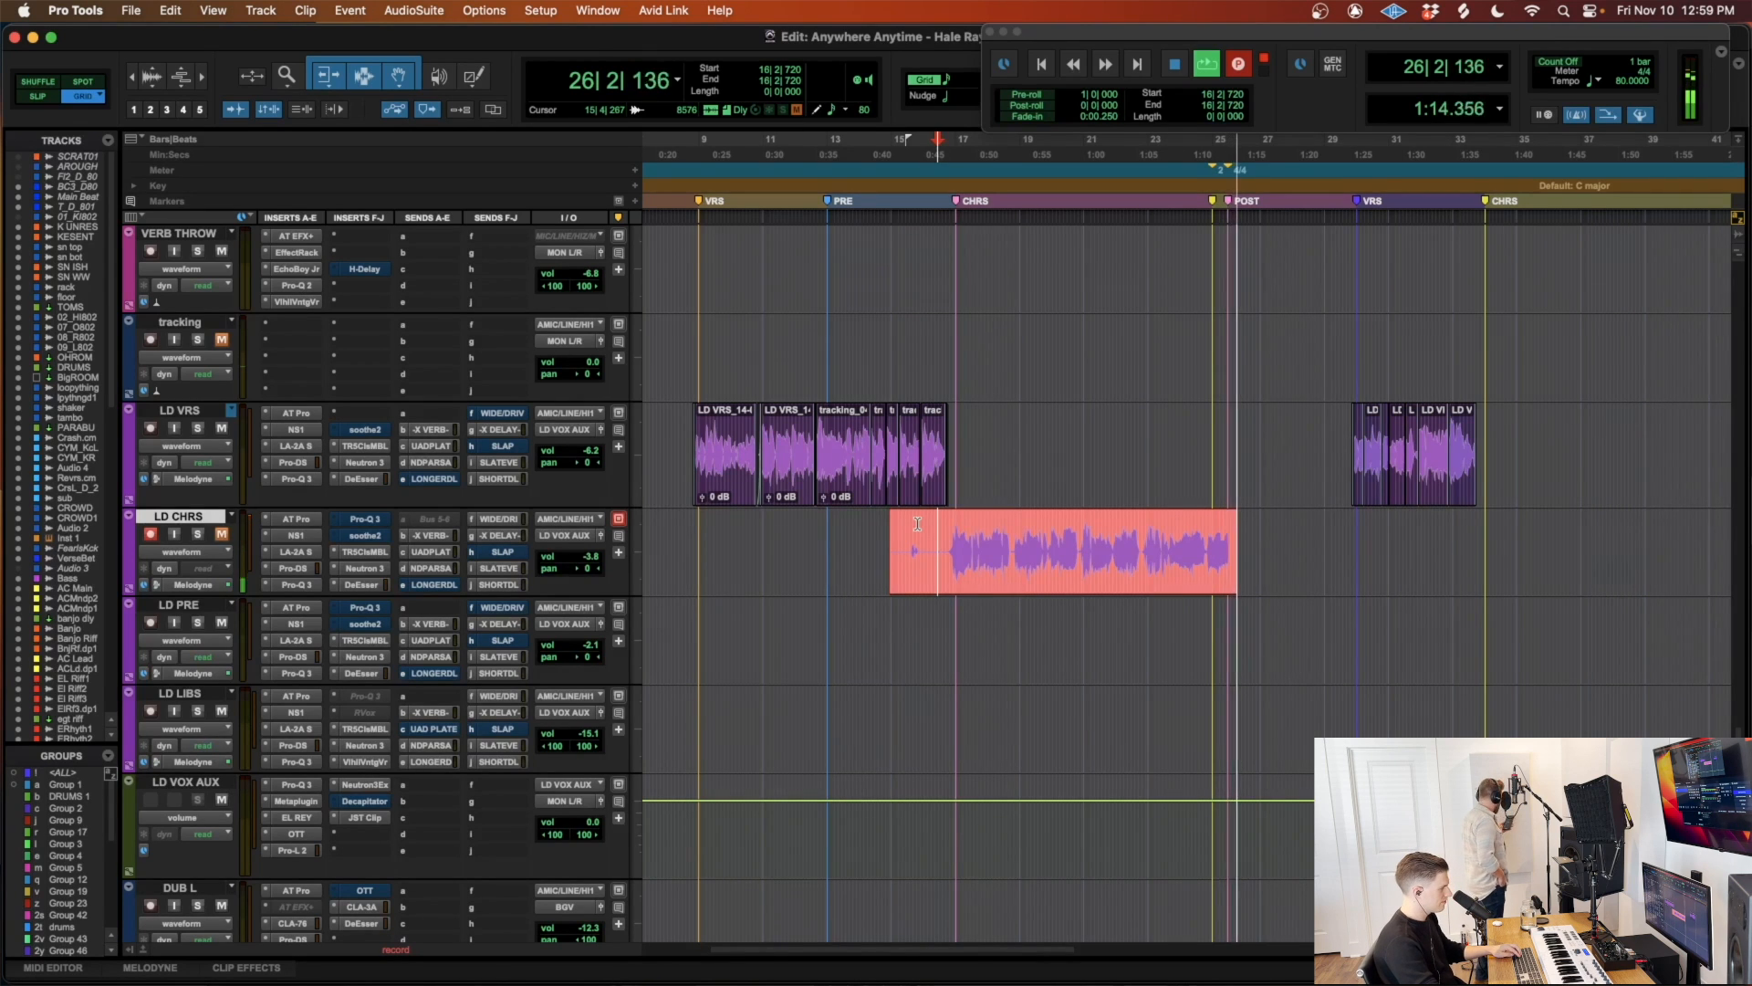
pyautogui.press('space')
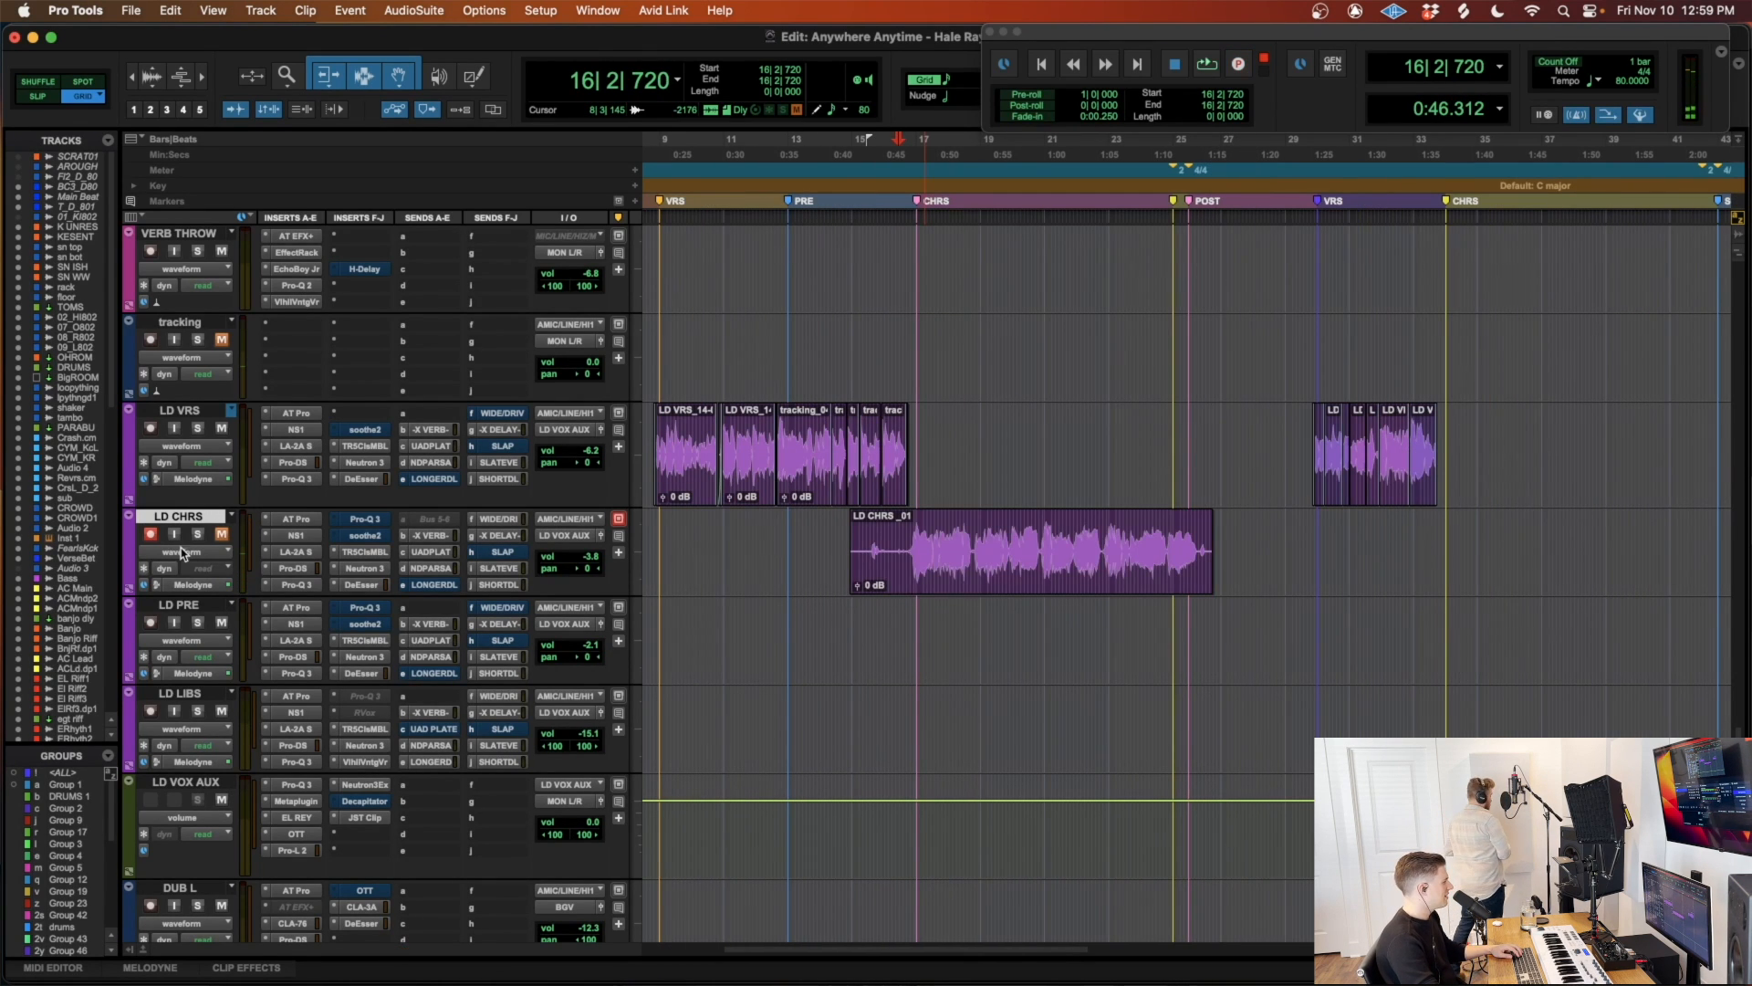
pyautogui.click(182, 552)
pyautogui.click(181, 491)
pyautogui.click(965, 573)
pyautogui.press('super+bracketright')
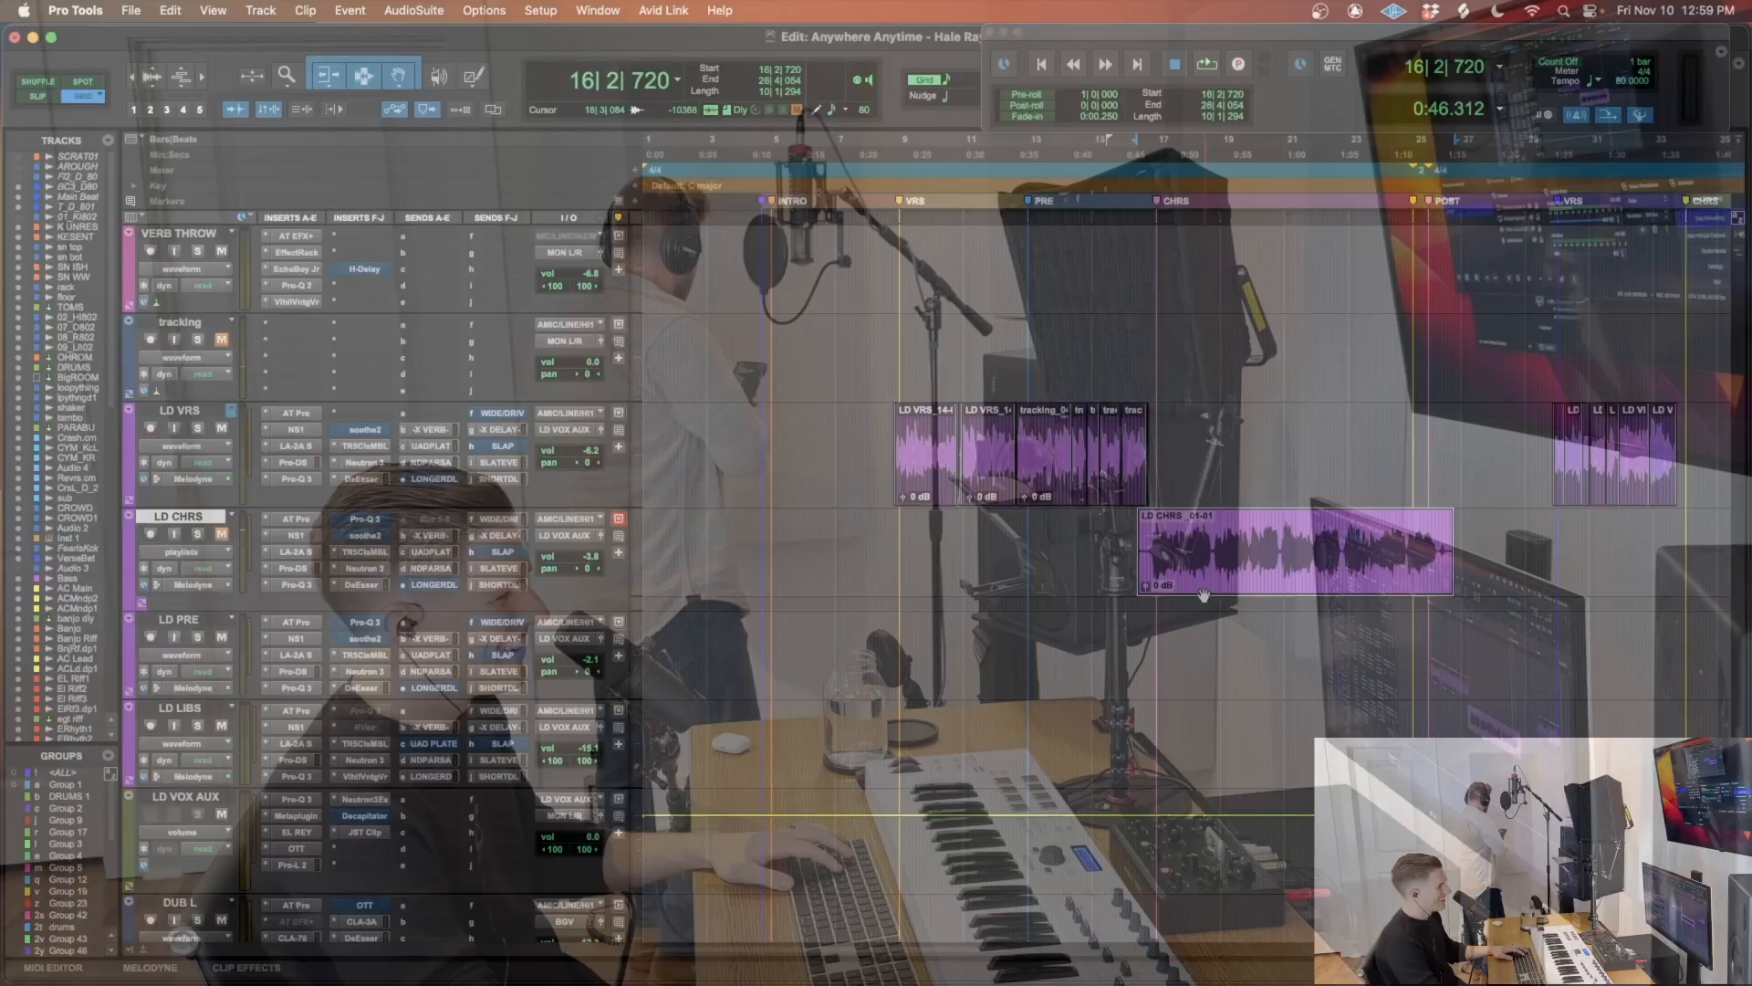
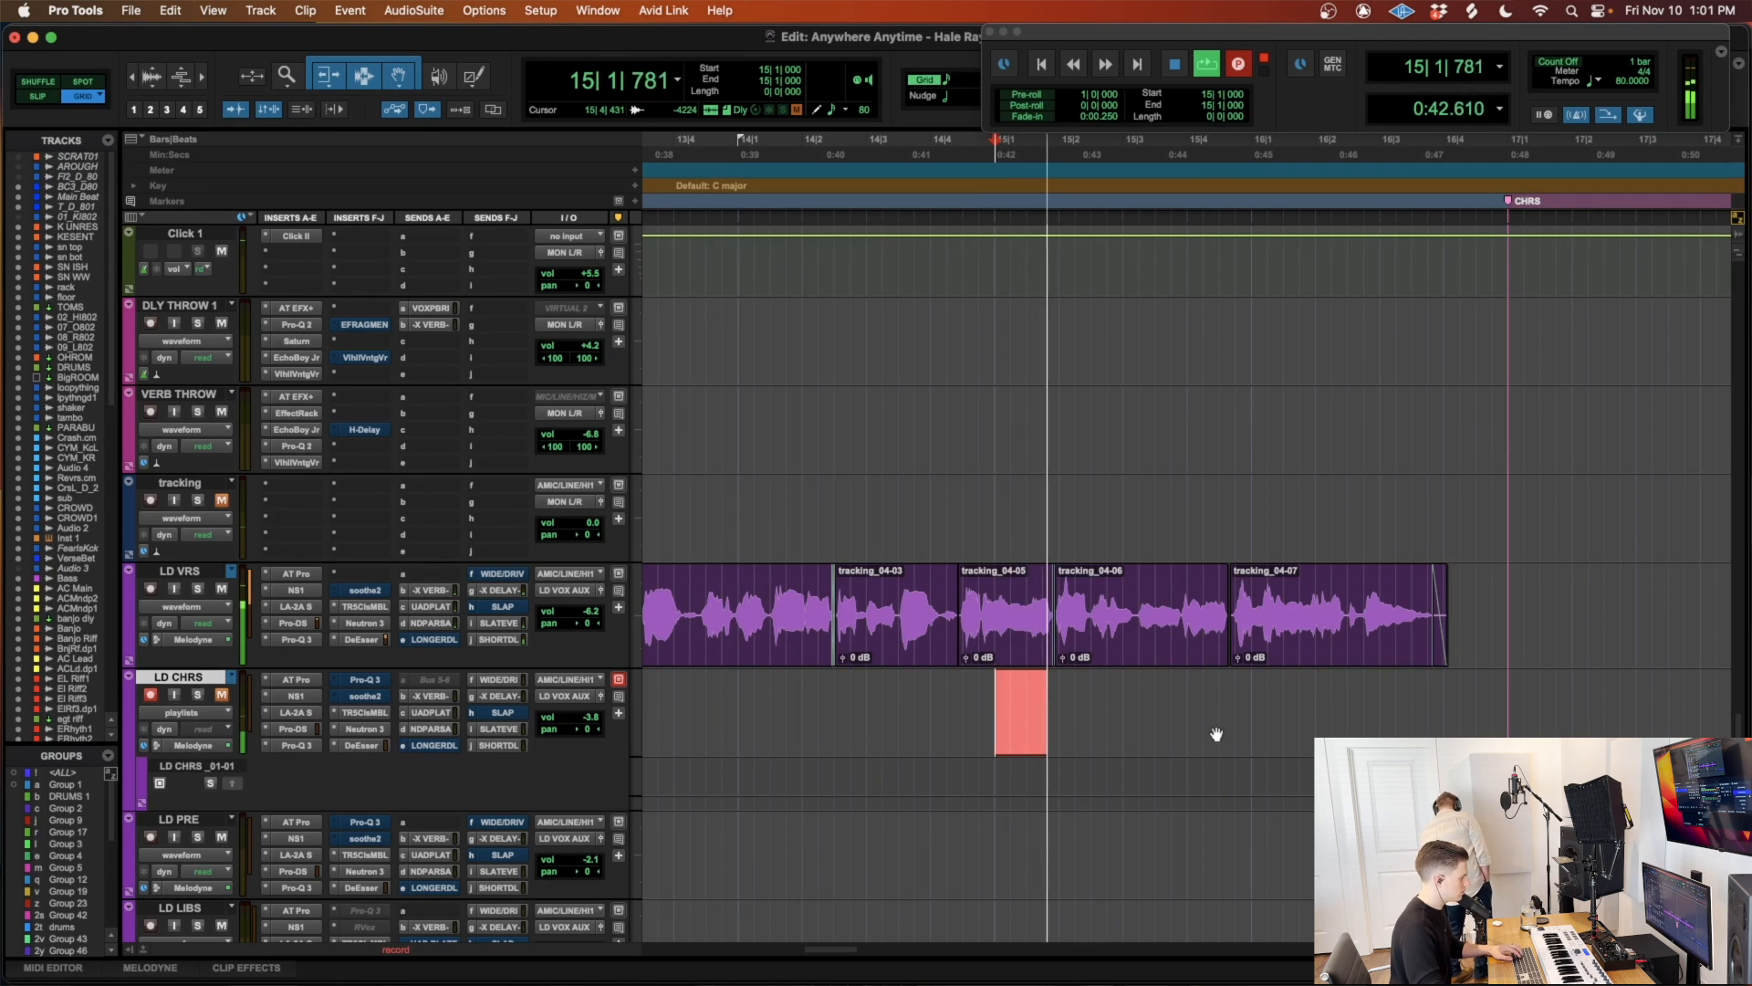
# Step: Record a second chorus take on LD CHRS from 15|1|000 past the POST marker and trim its start to 16|4|240
pyautogui.press('r')
pyautogui.press('r')
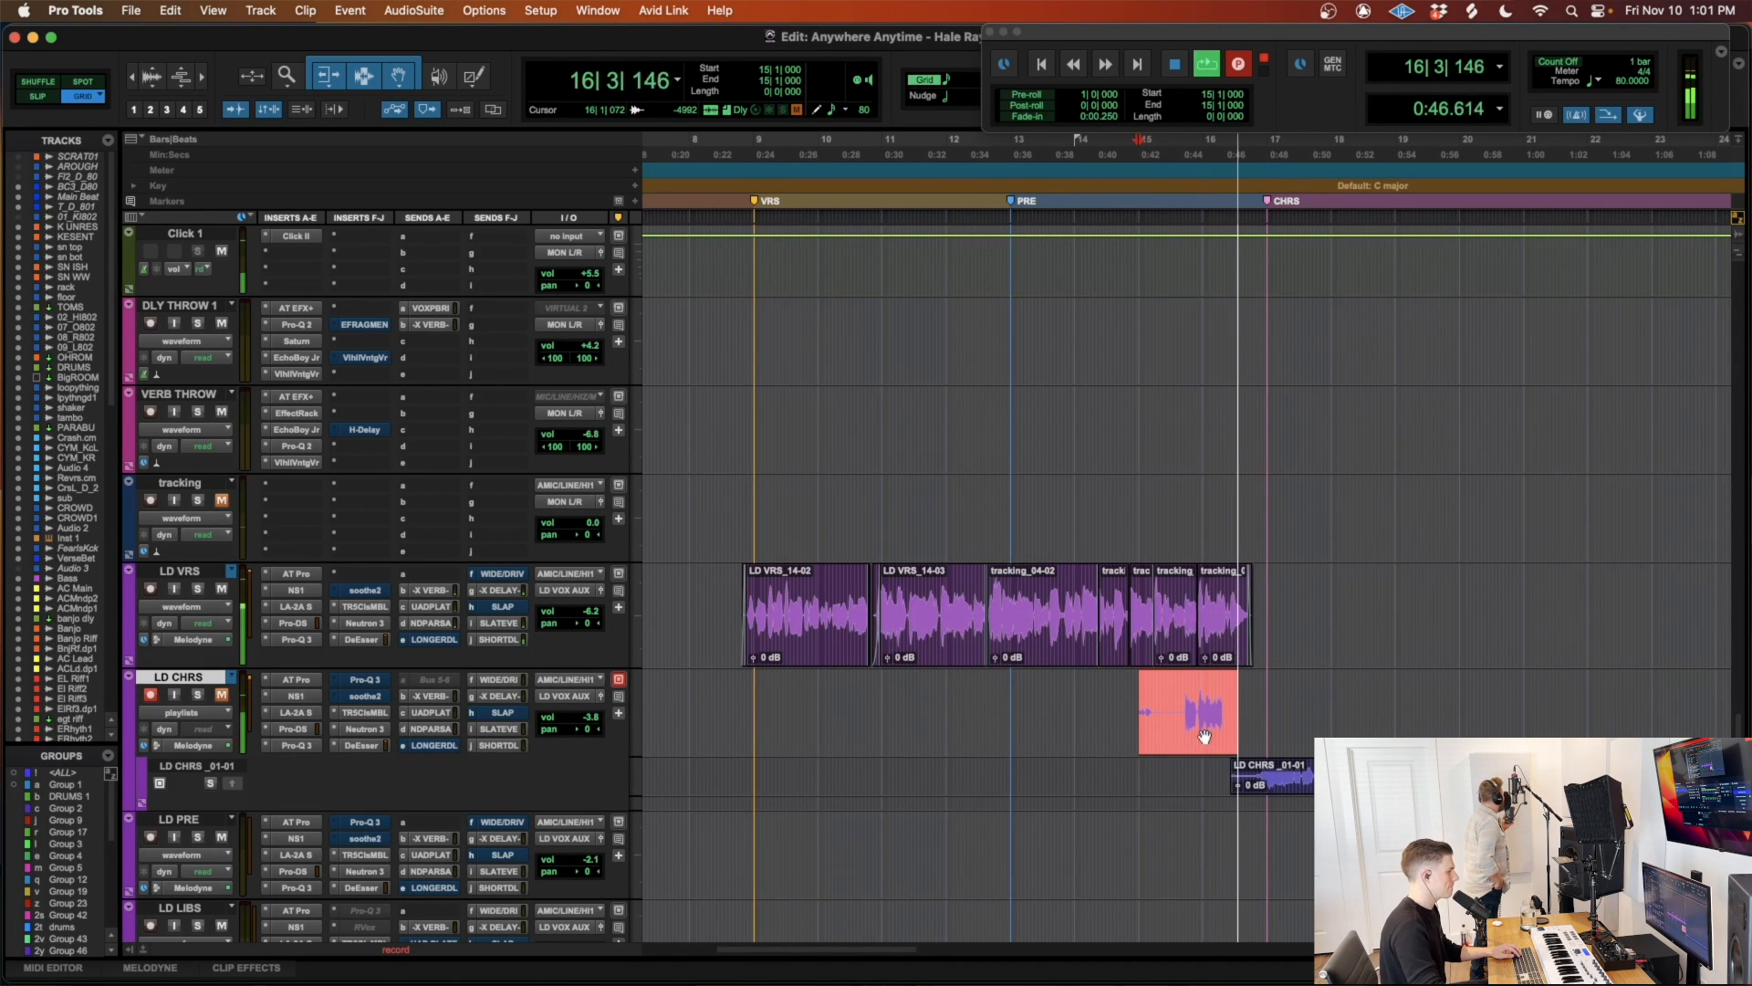
pyautogui.hscroll(2, 1205, 736)
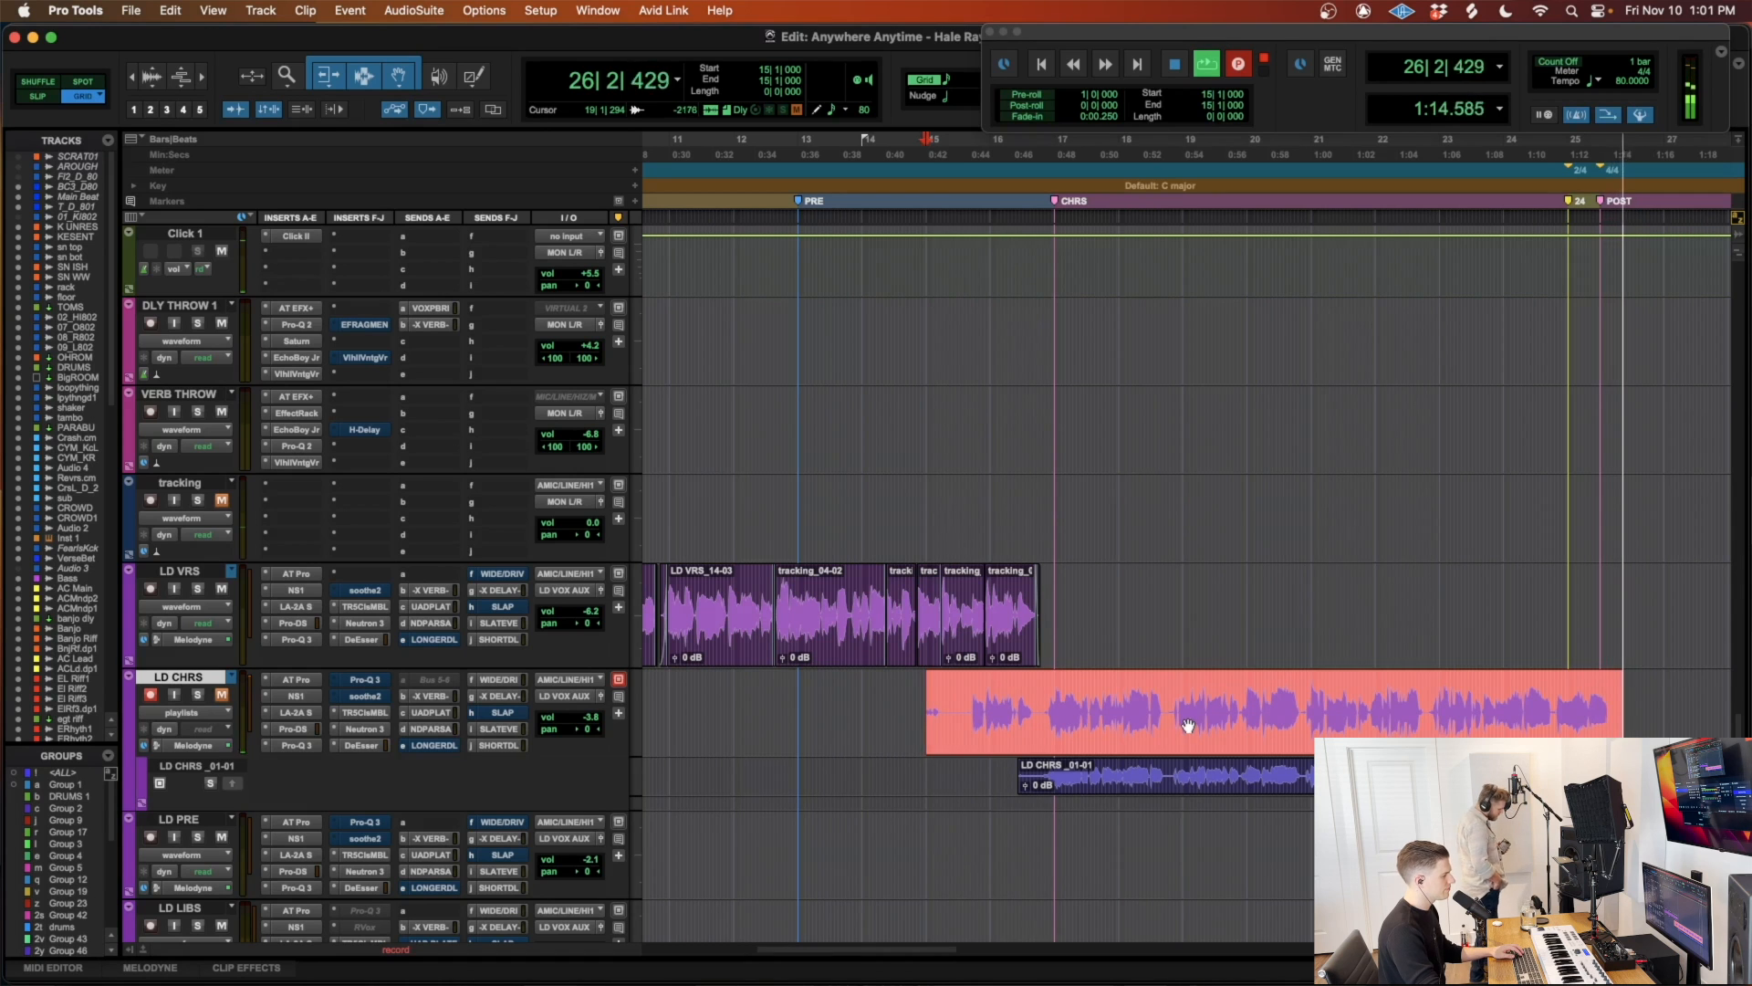
pyautogui.press('space')
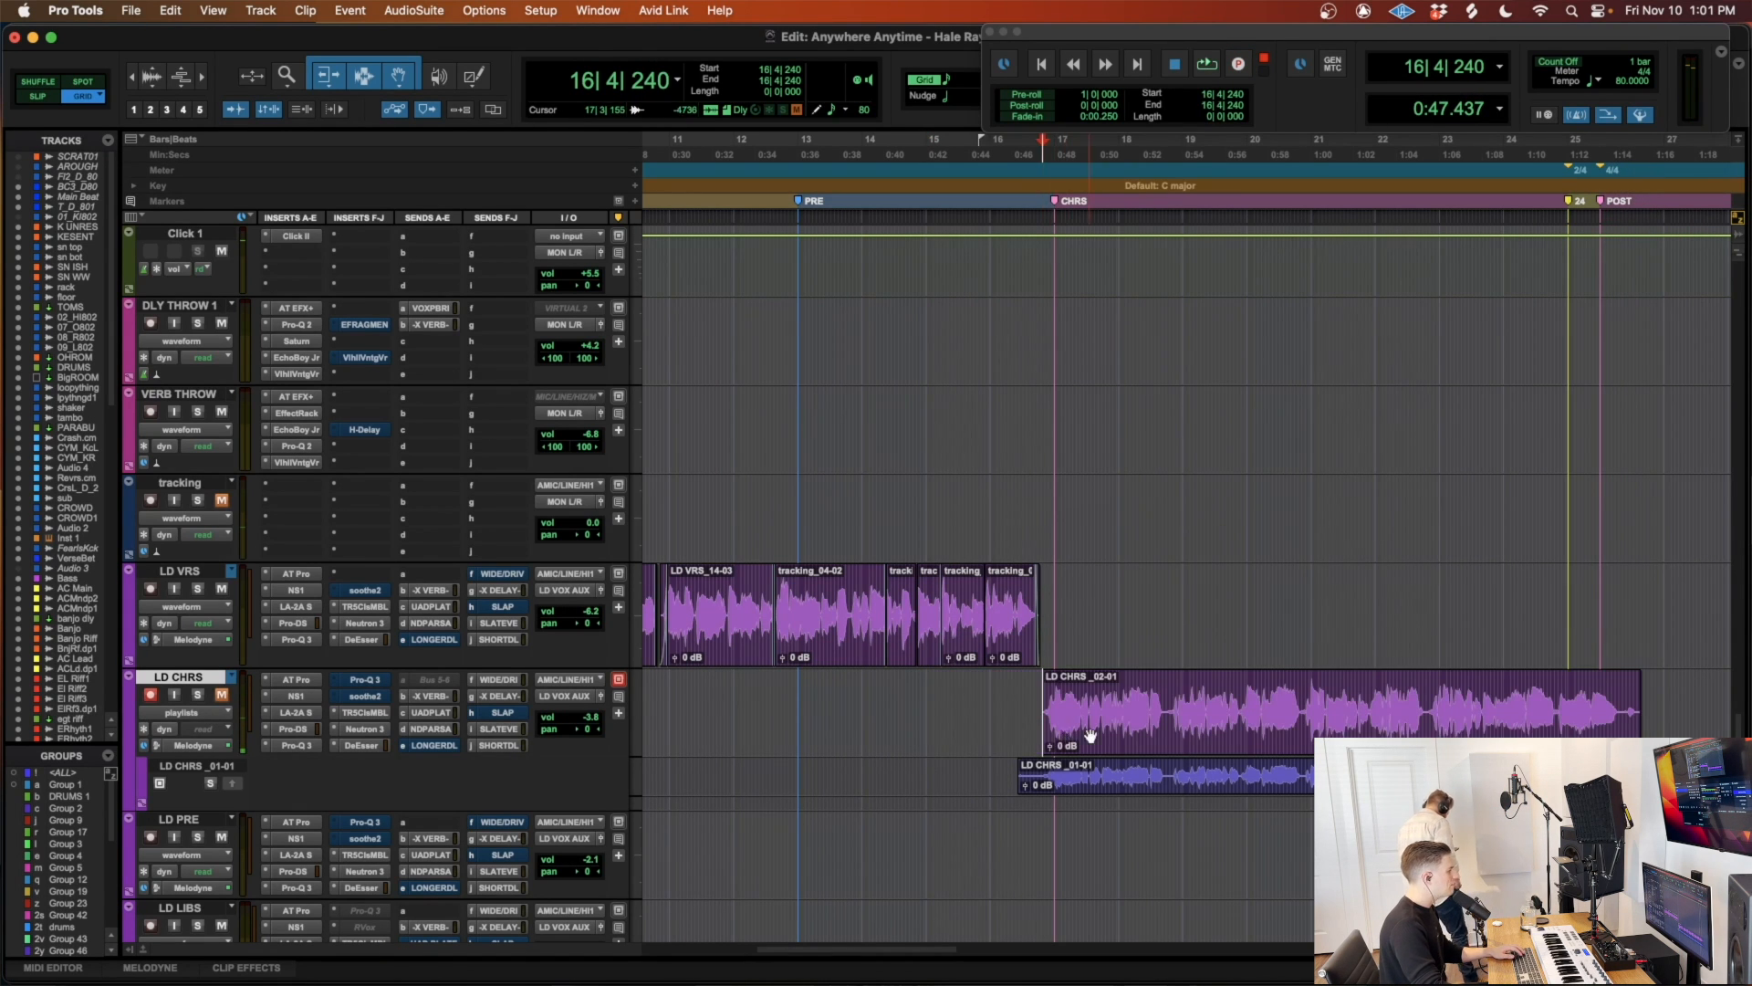
# Step: Move the second chorus take off the main LD CHRS playlist into its own lane below LD CHRS_01-01
pyautogui.click(1090, 735)
pyautogui.press('super+bracketright')
pyautogui.press('super+bracketleft')
pyautogui.moveTo(1229, 738); pyautogui.dragTo(1231, 807)
# Step: Record a third chorus take on LD CHRS from 15|1|000 past the POST marker
pyautogui.click(1082, 698)
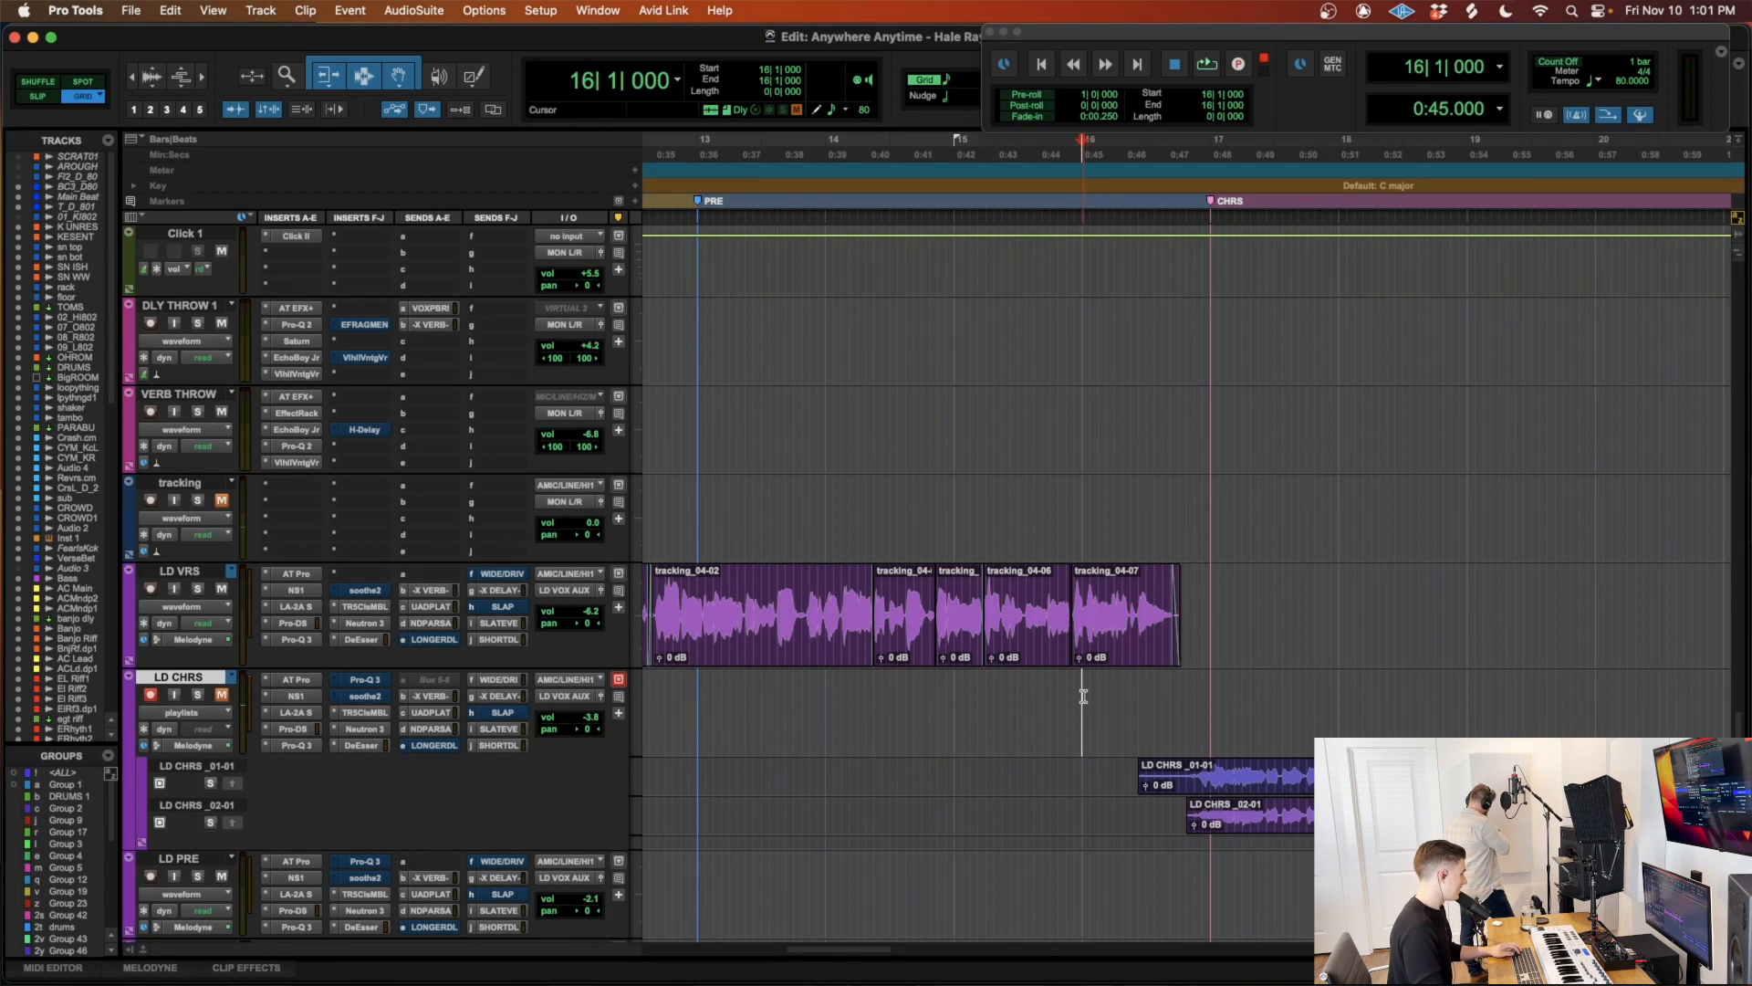
pyautogui.hscroll(-2, 1058, 698)
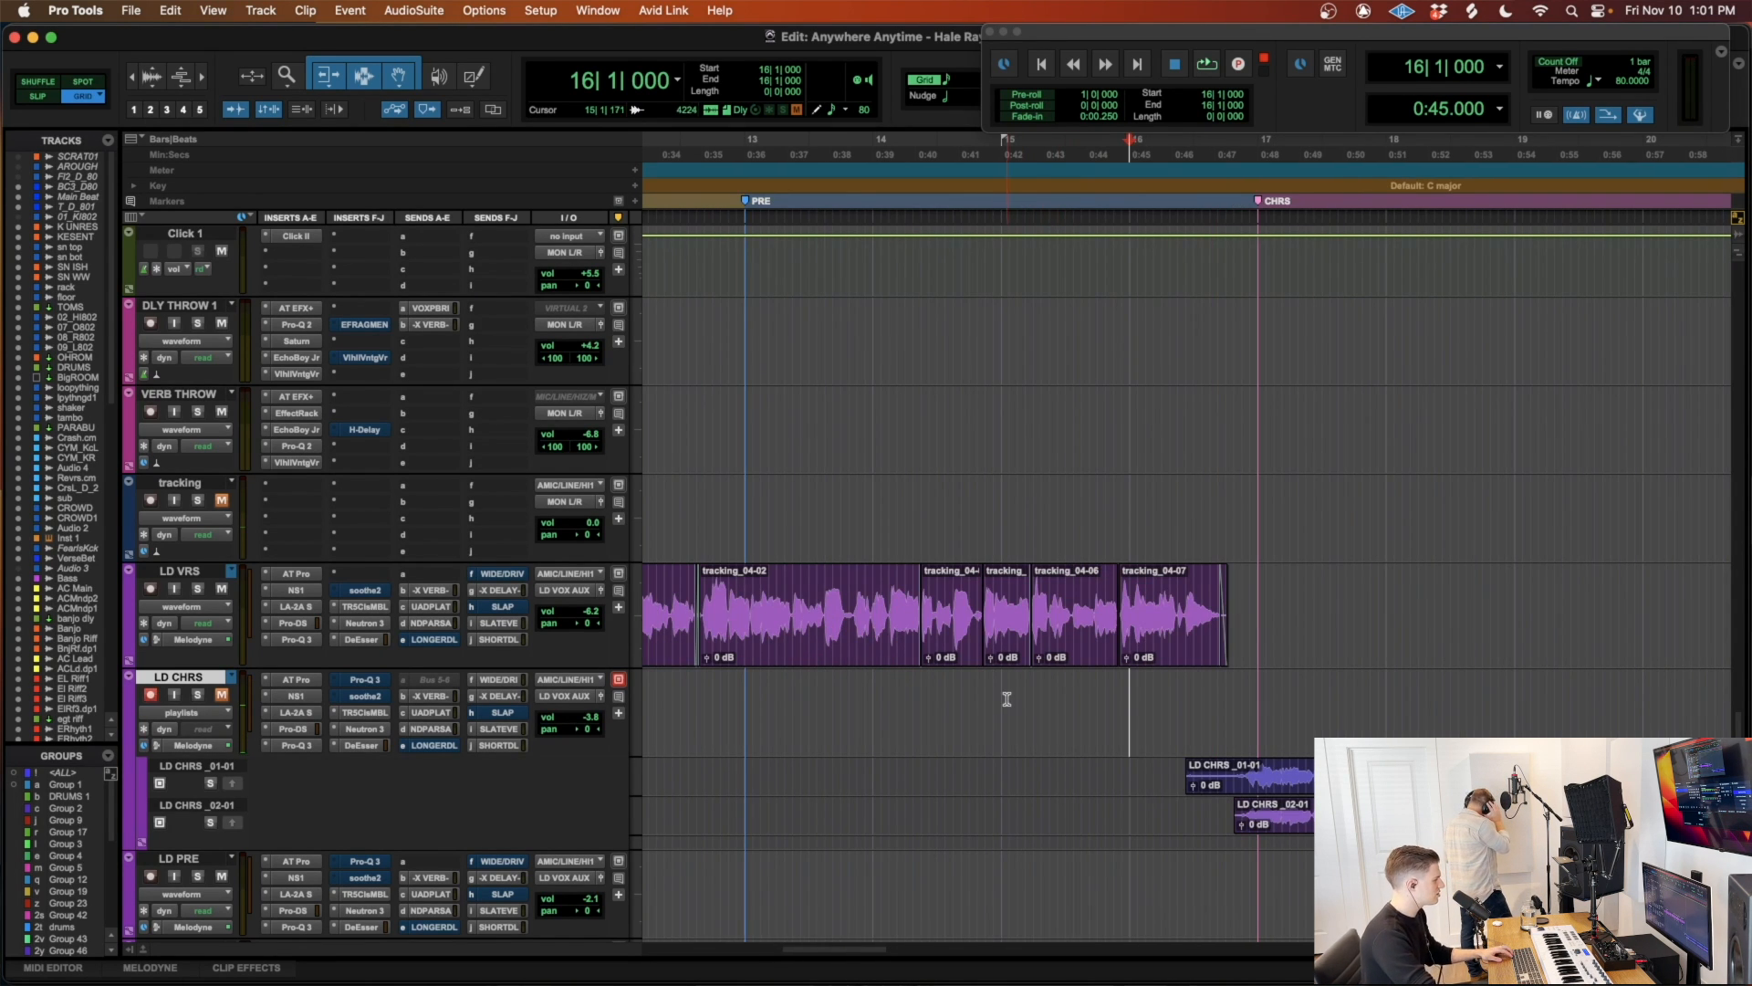
pyautogui.click(1004, 695)
pyautogui.press('space')
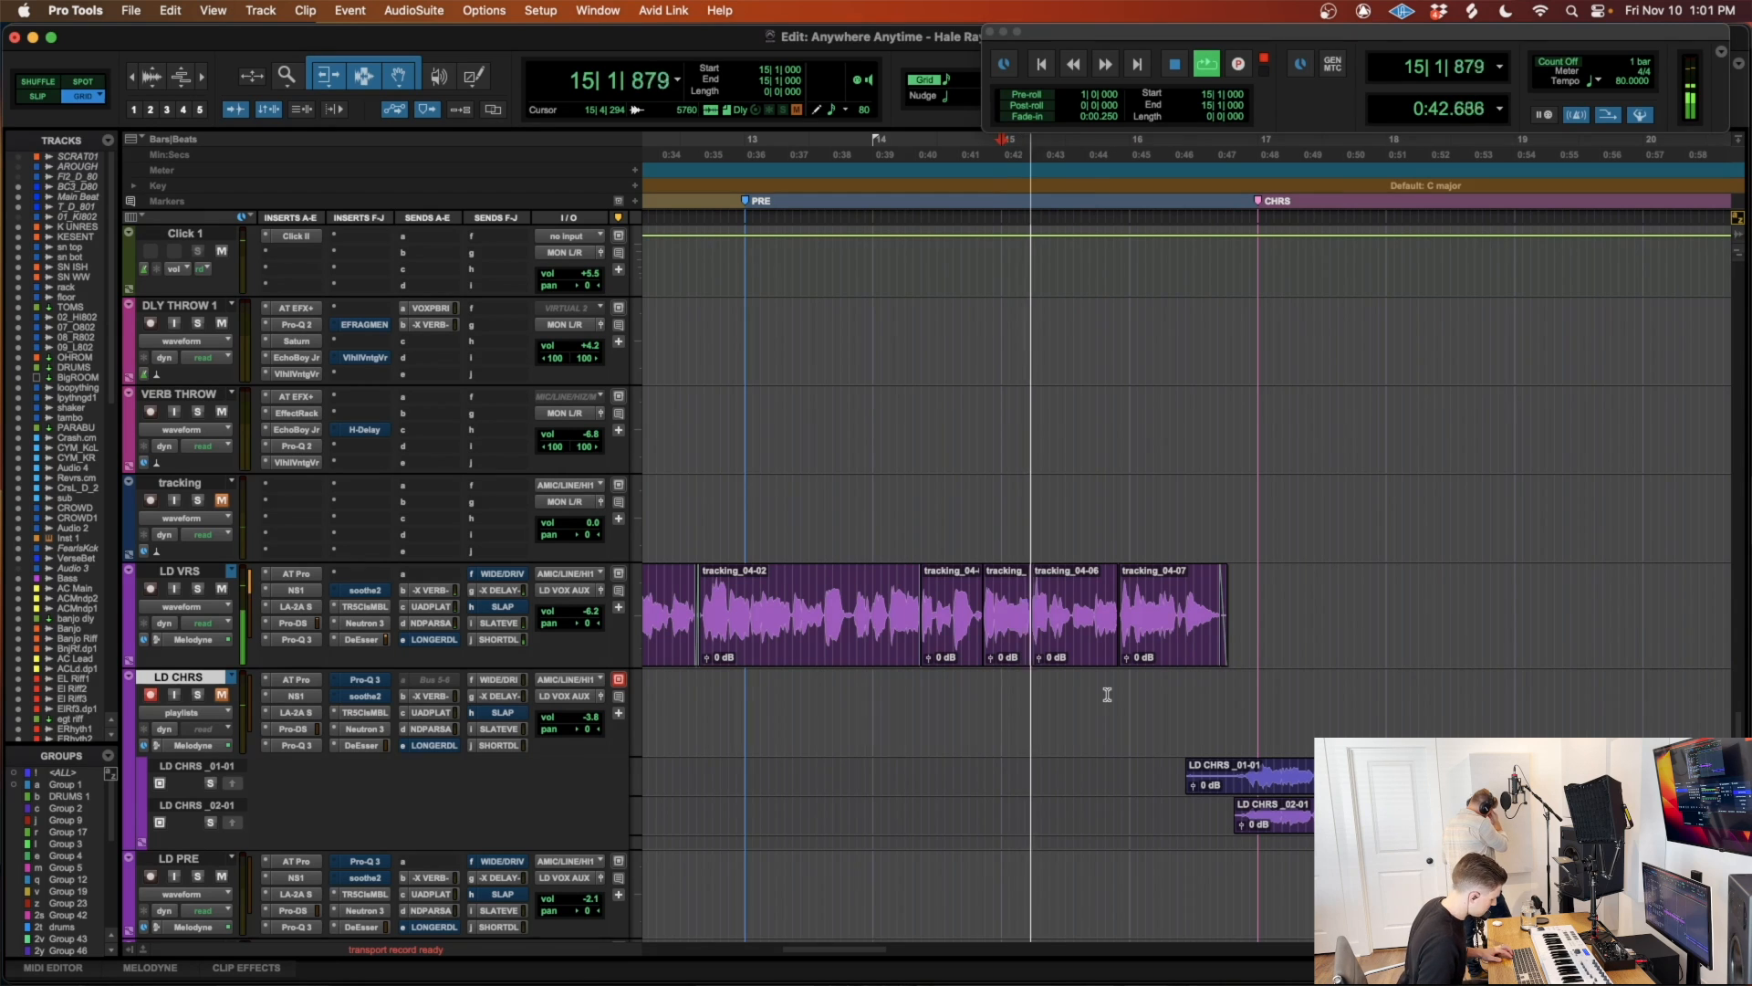
pyautogui.press('F12')
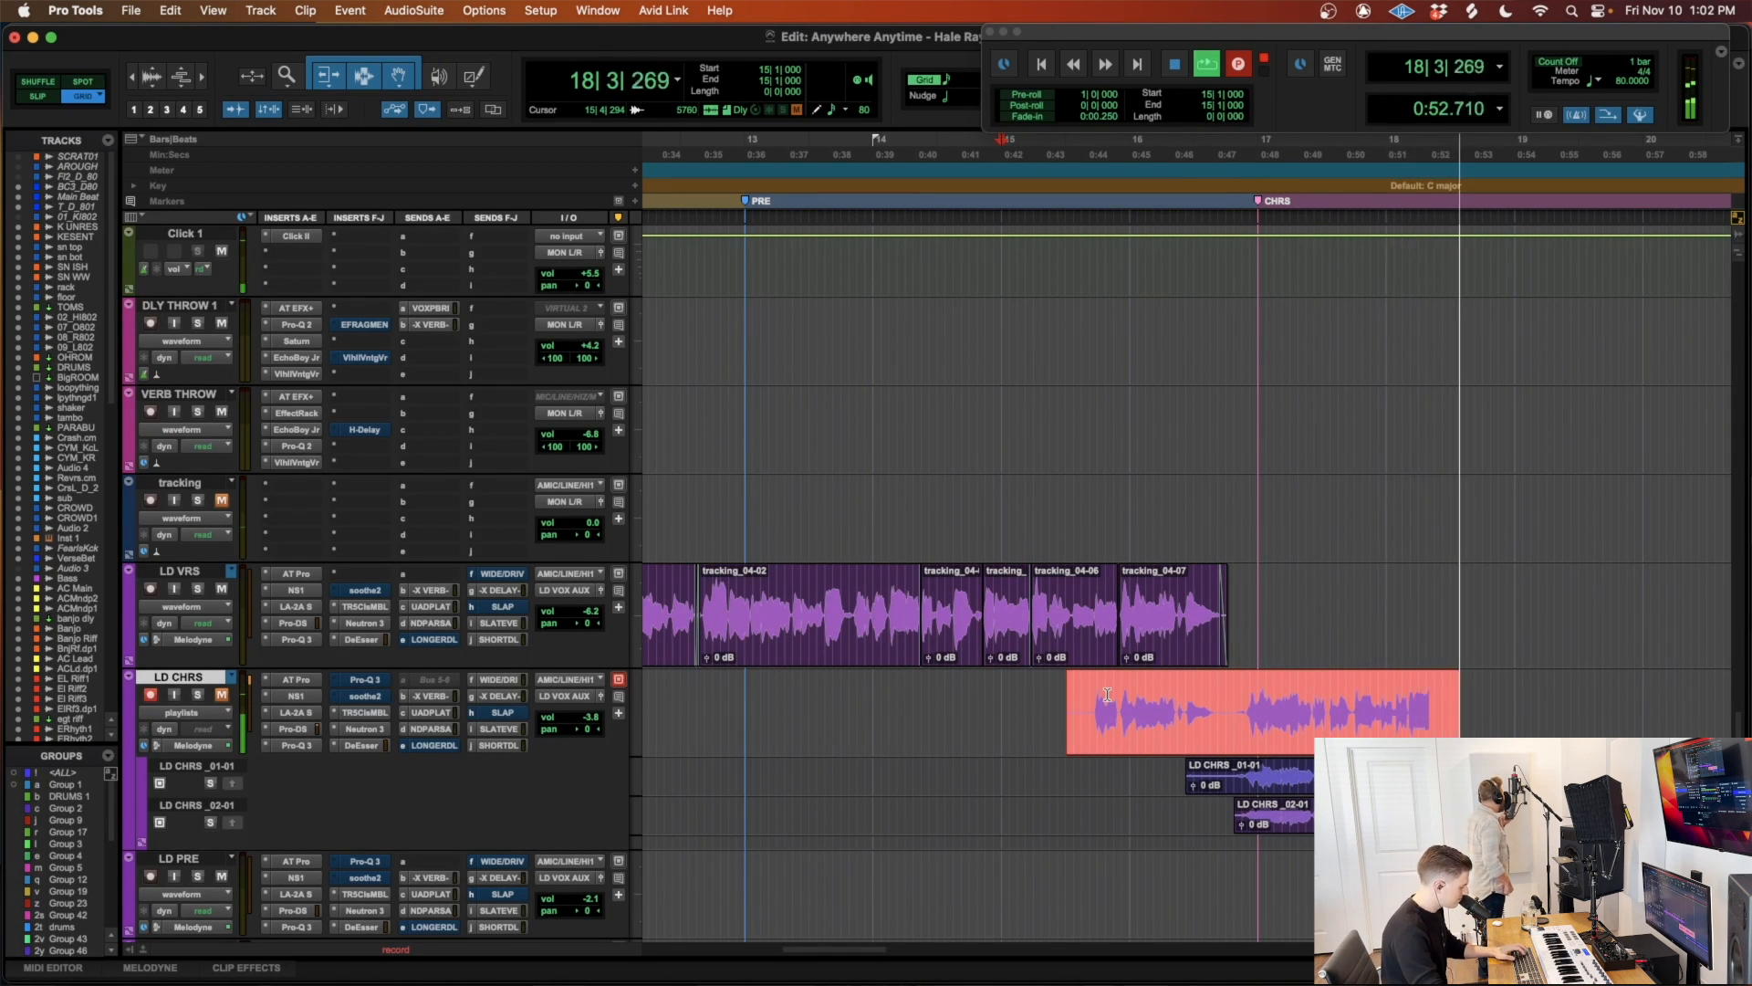
pyautogui.press('r')
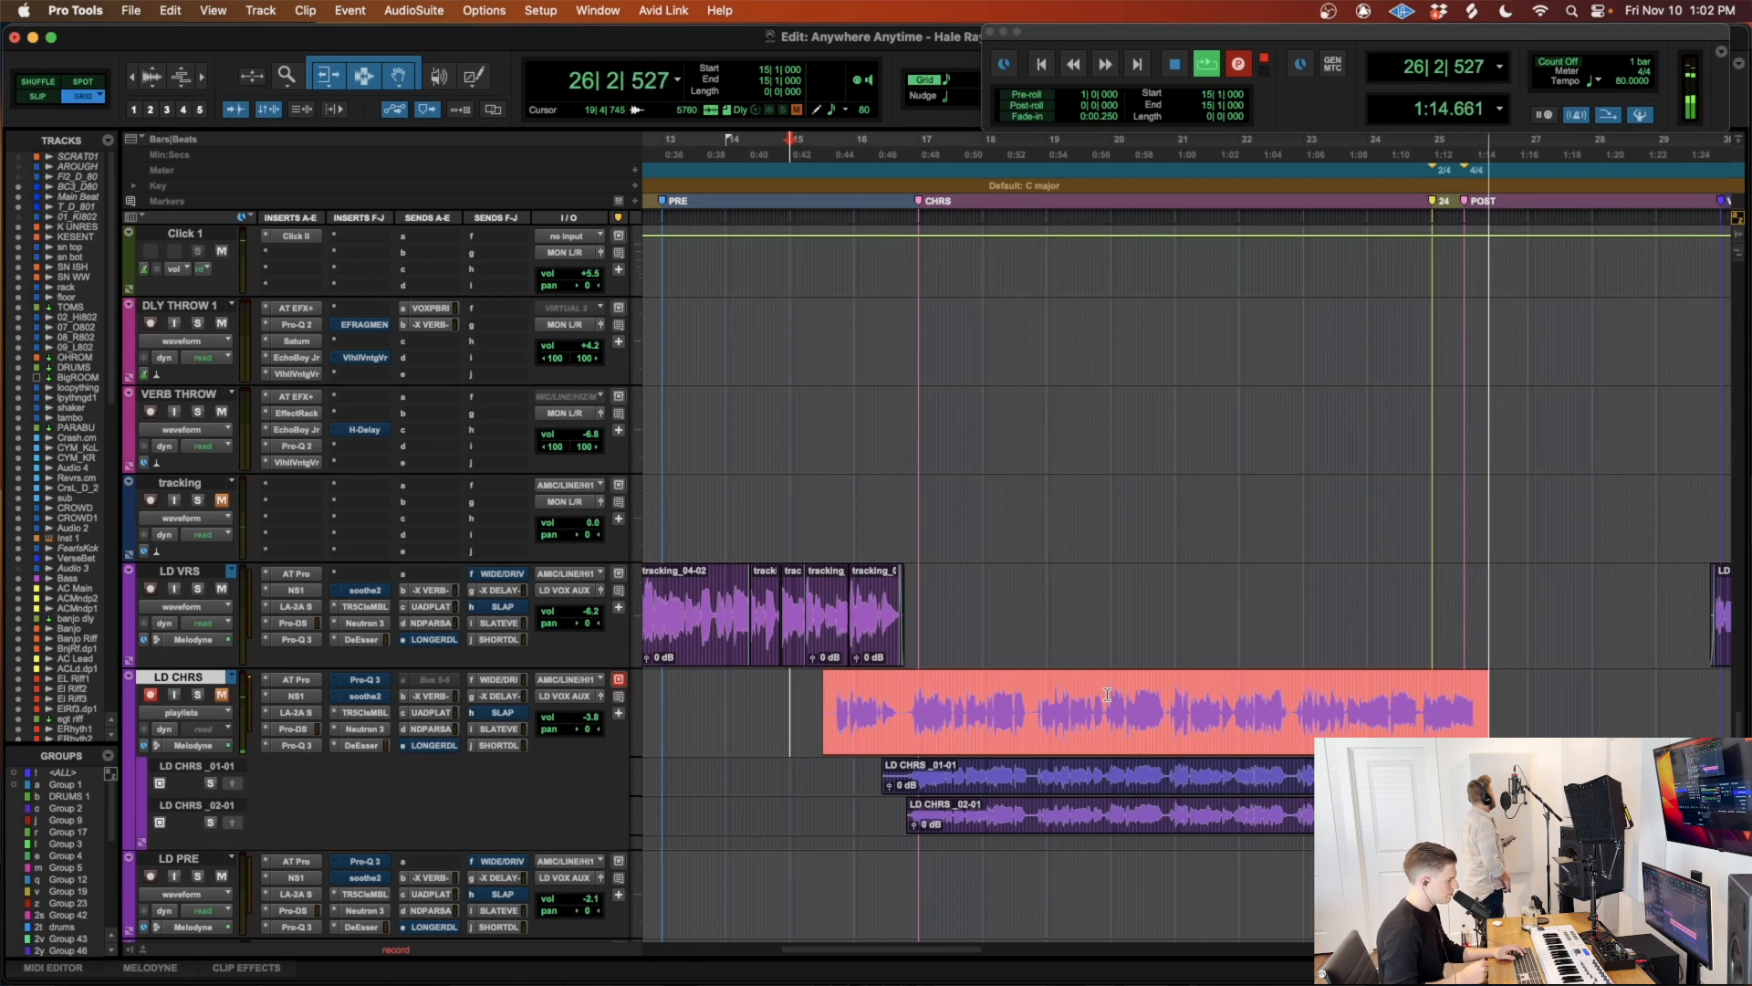
pyautogui.press('space')
# Step: Trim the third chorus take's start to 16|4|240 with a short fade-in and move it into its own lane below LD CHRS_02-01
pyautogui.press('a')
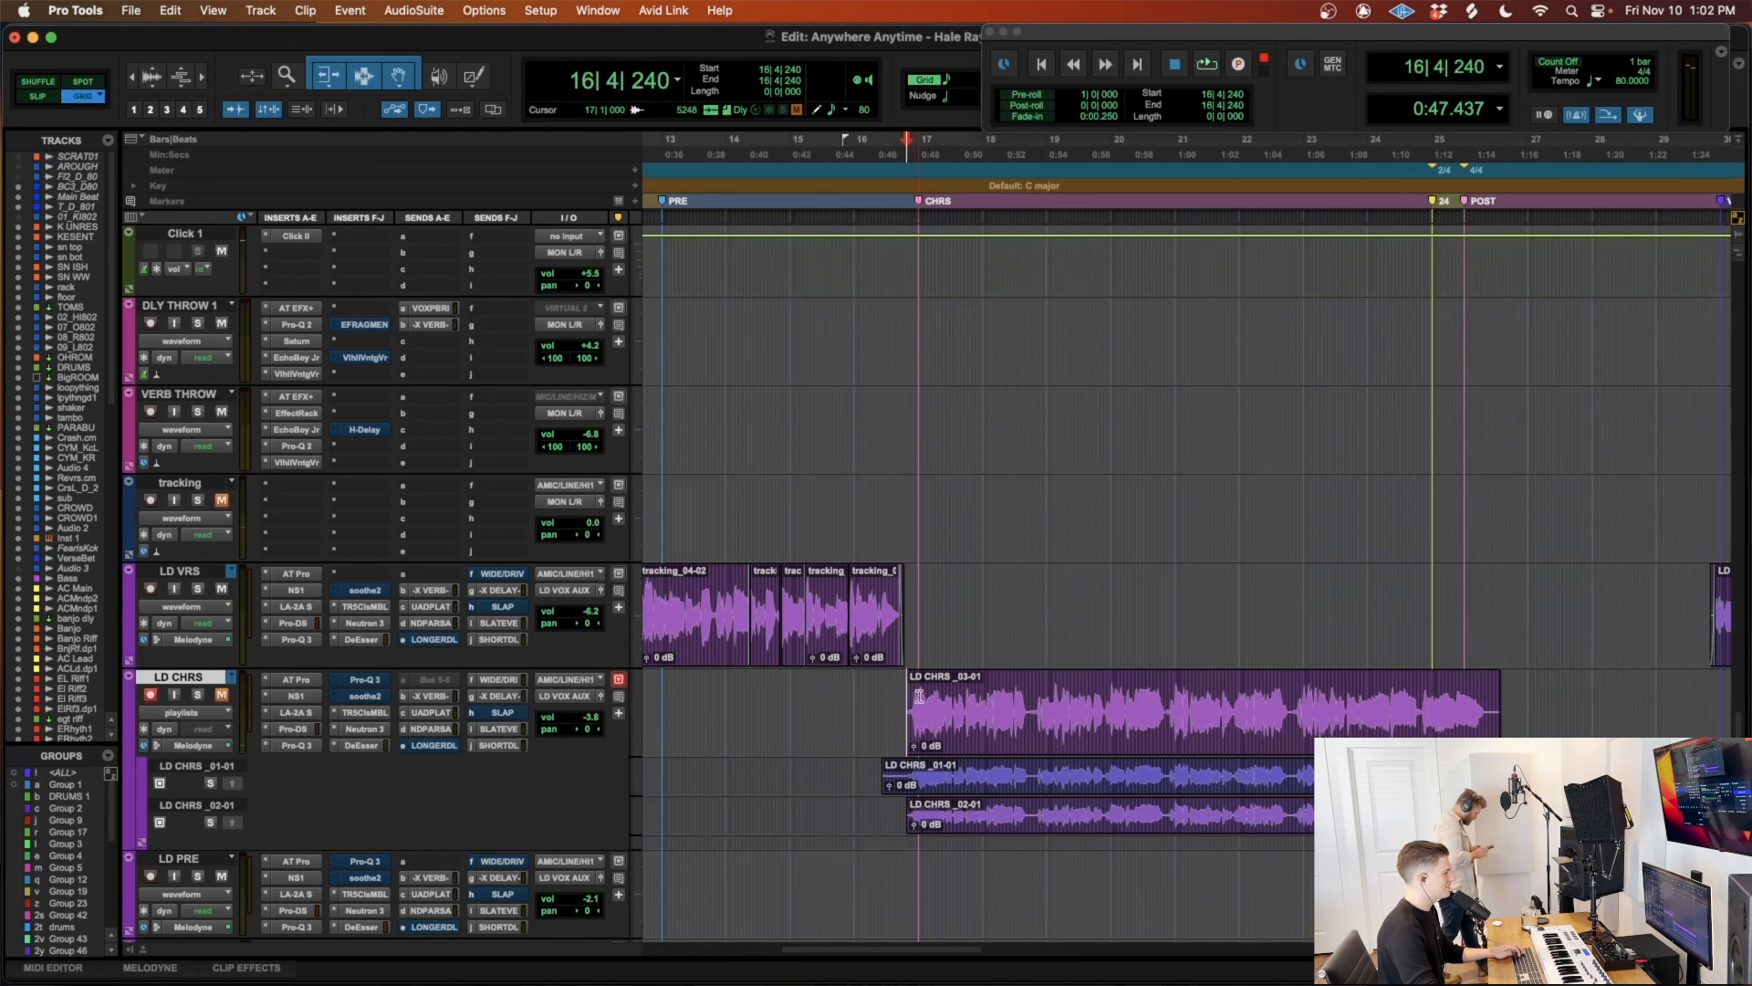
pyautogui.moveTo(910, 685); pyautogui.dragTo(912, 686)
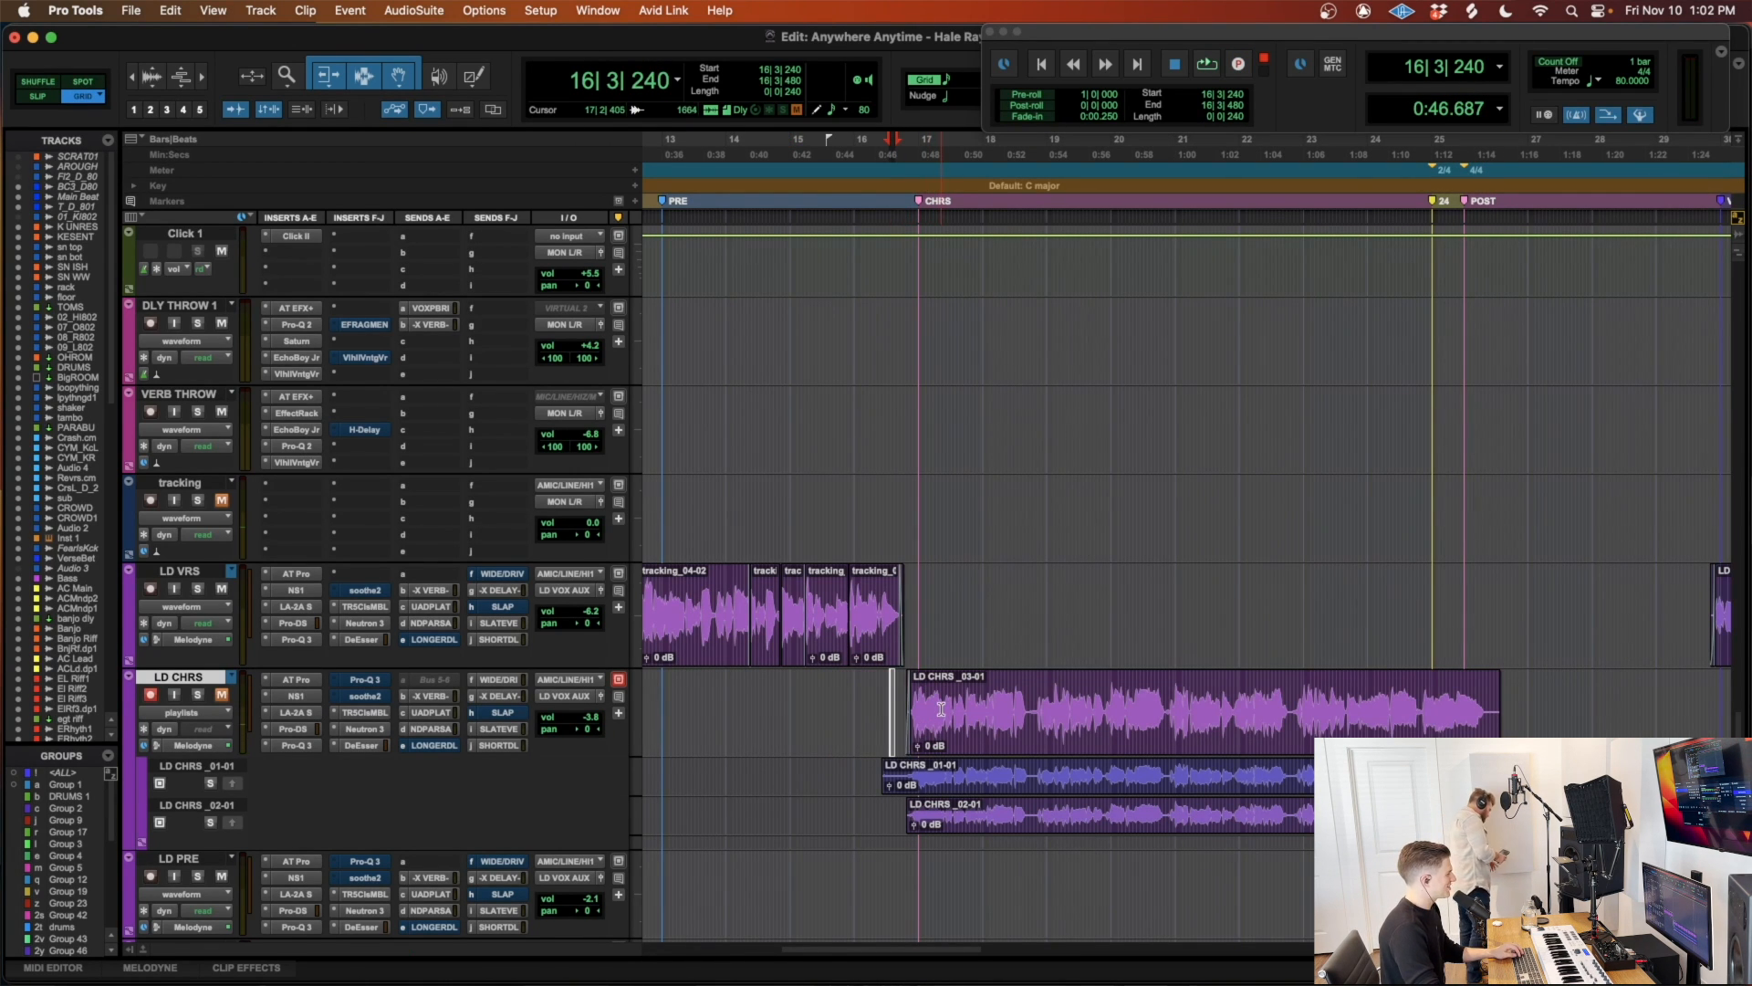
pyautogui.scroll(-3, 1013, 730)
pyautogui.click(1050, 661)
pyautogui.moveTo(1050, 662); pyautogui.dragTo(1050, 687)
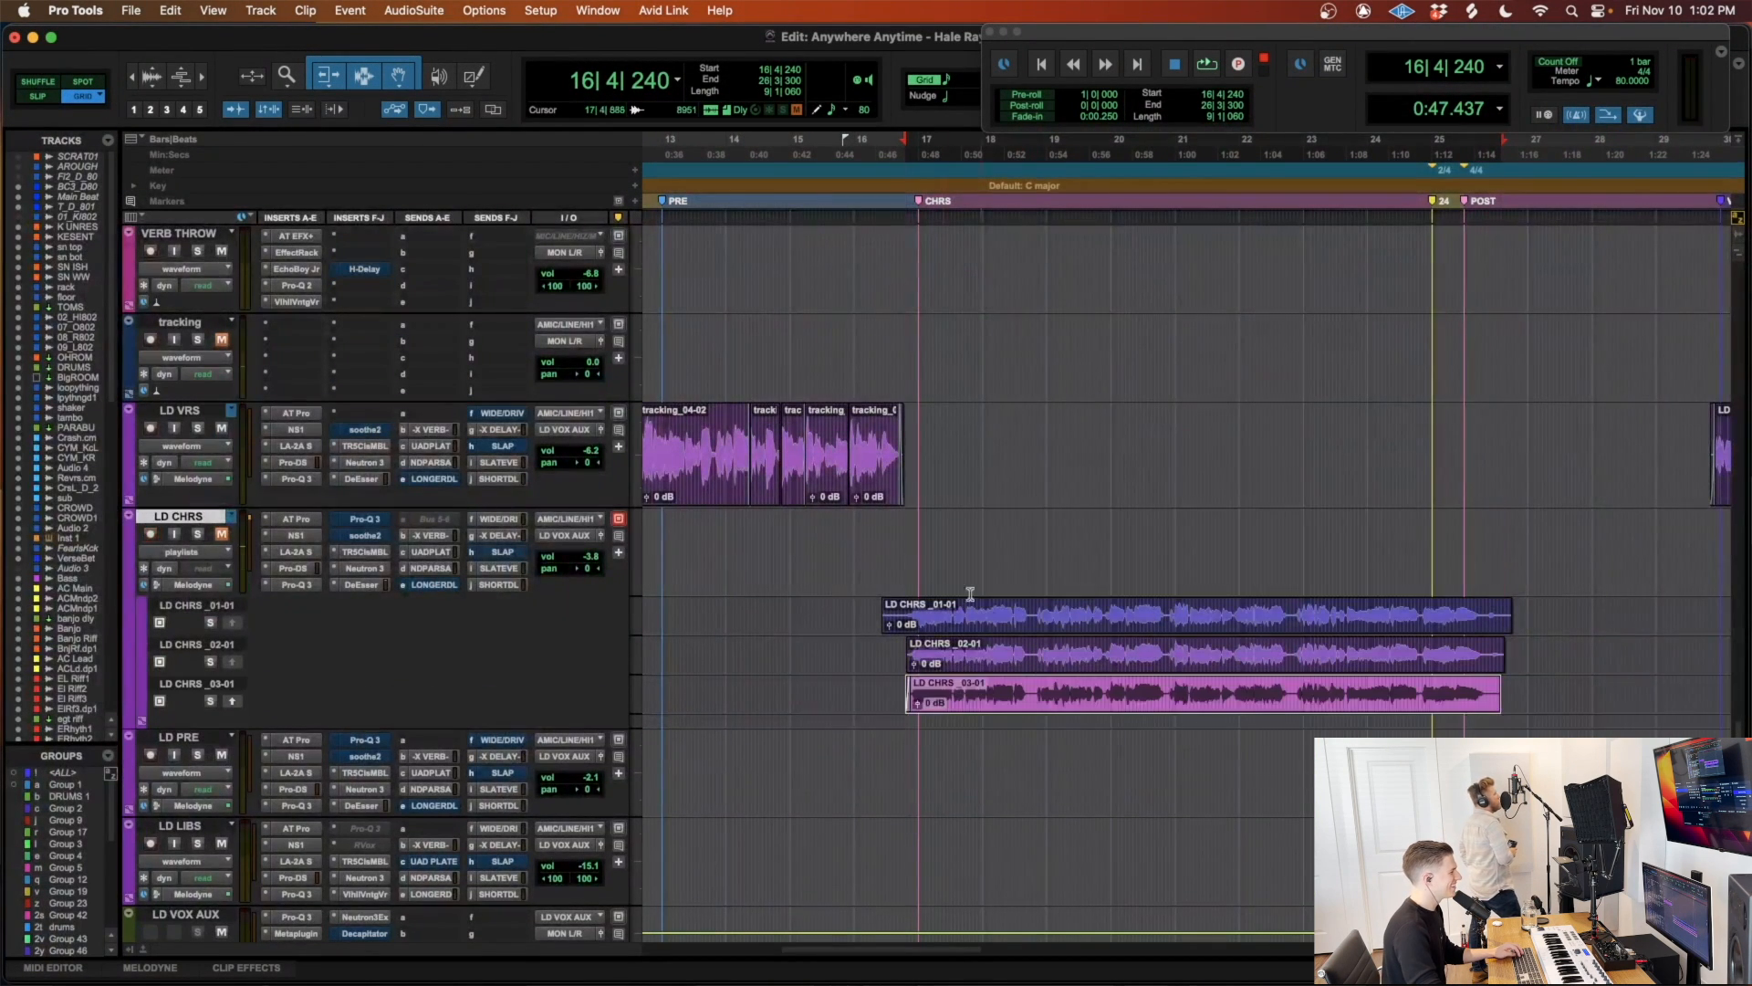
# Step: Record a fourth chorus take on LD CHRS from 16|1|000 past the POST marker
pyautogui.click(851, 531)
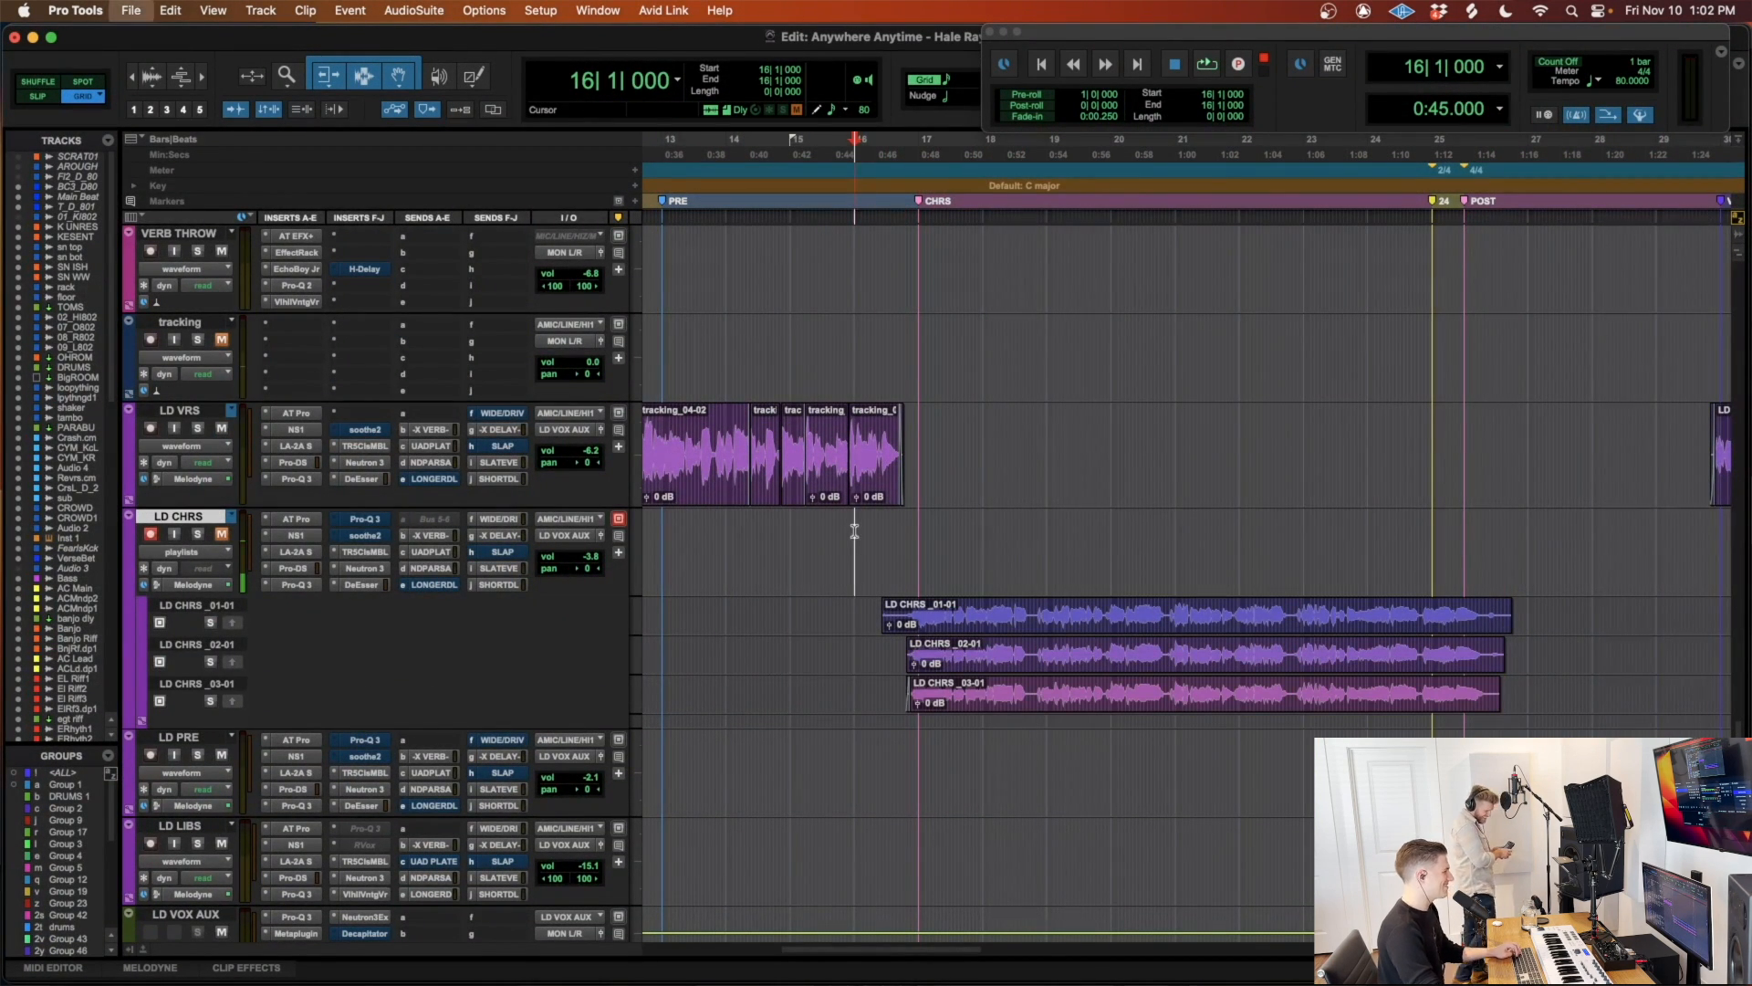
pyautogui.press('super+bracketright')
pyautogui.press('super+bracketright')
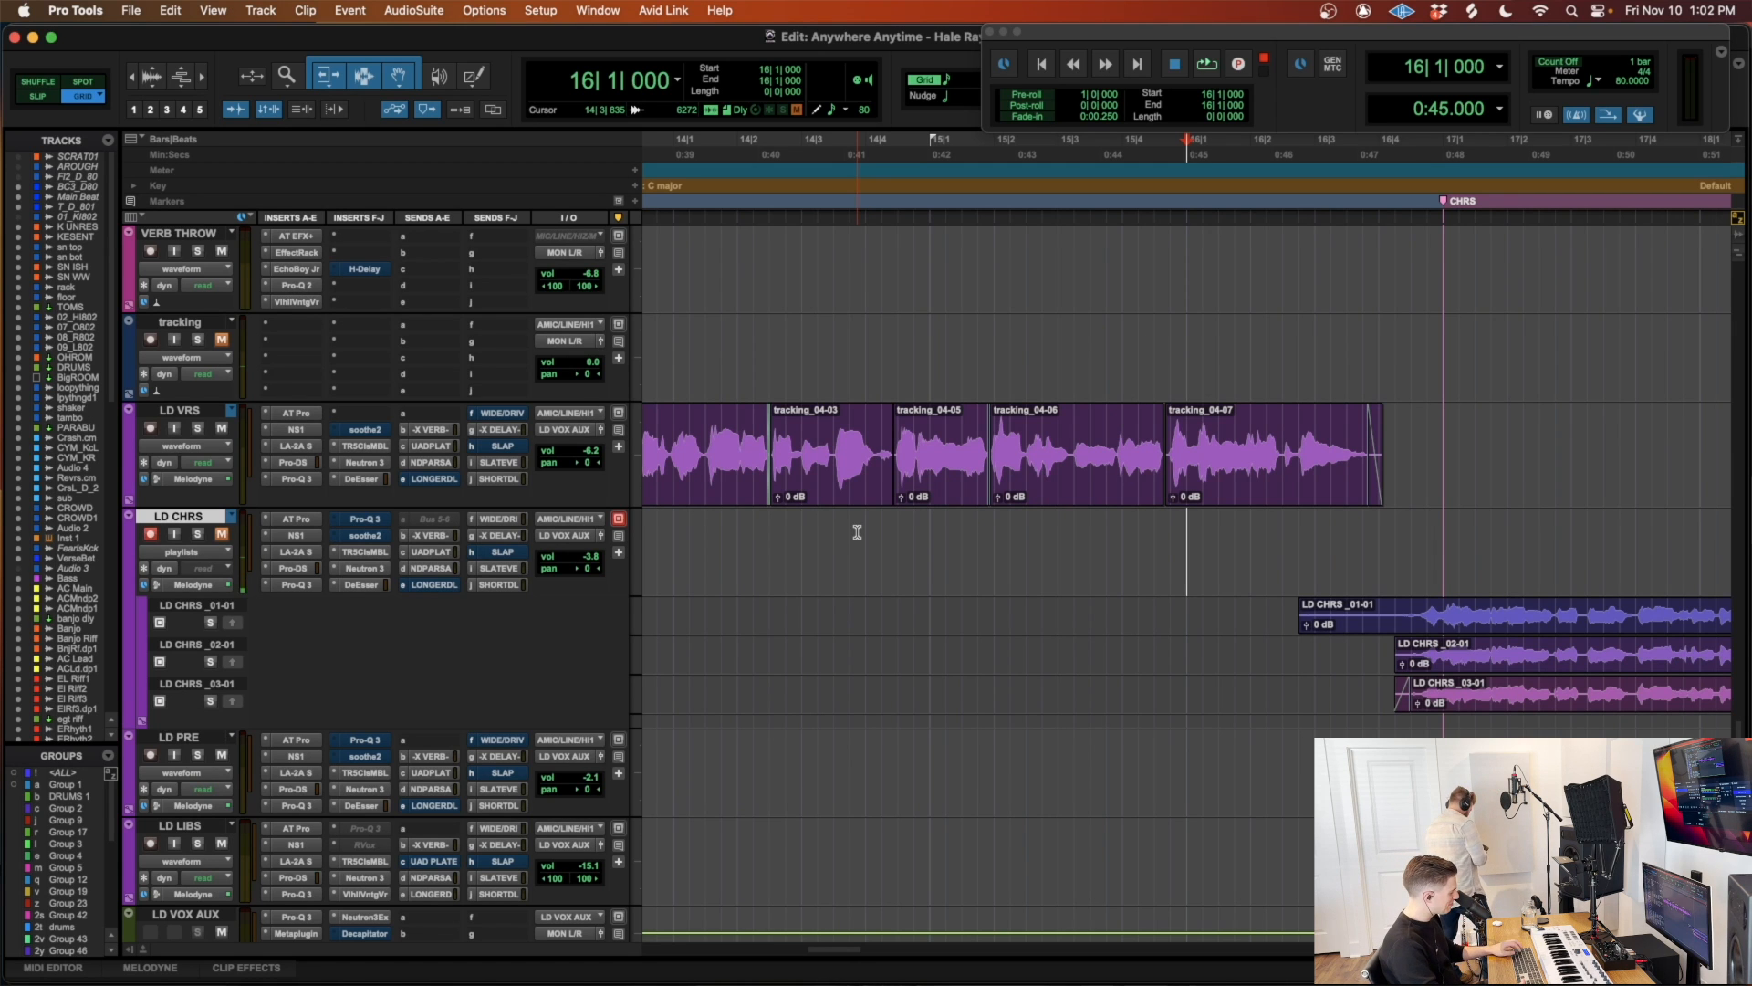
pyautogui.press('r')
pyautogui.press('r')
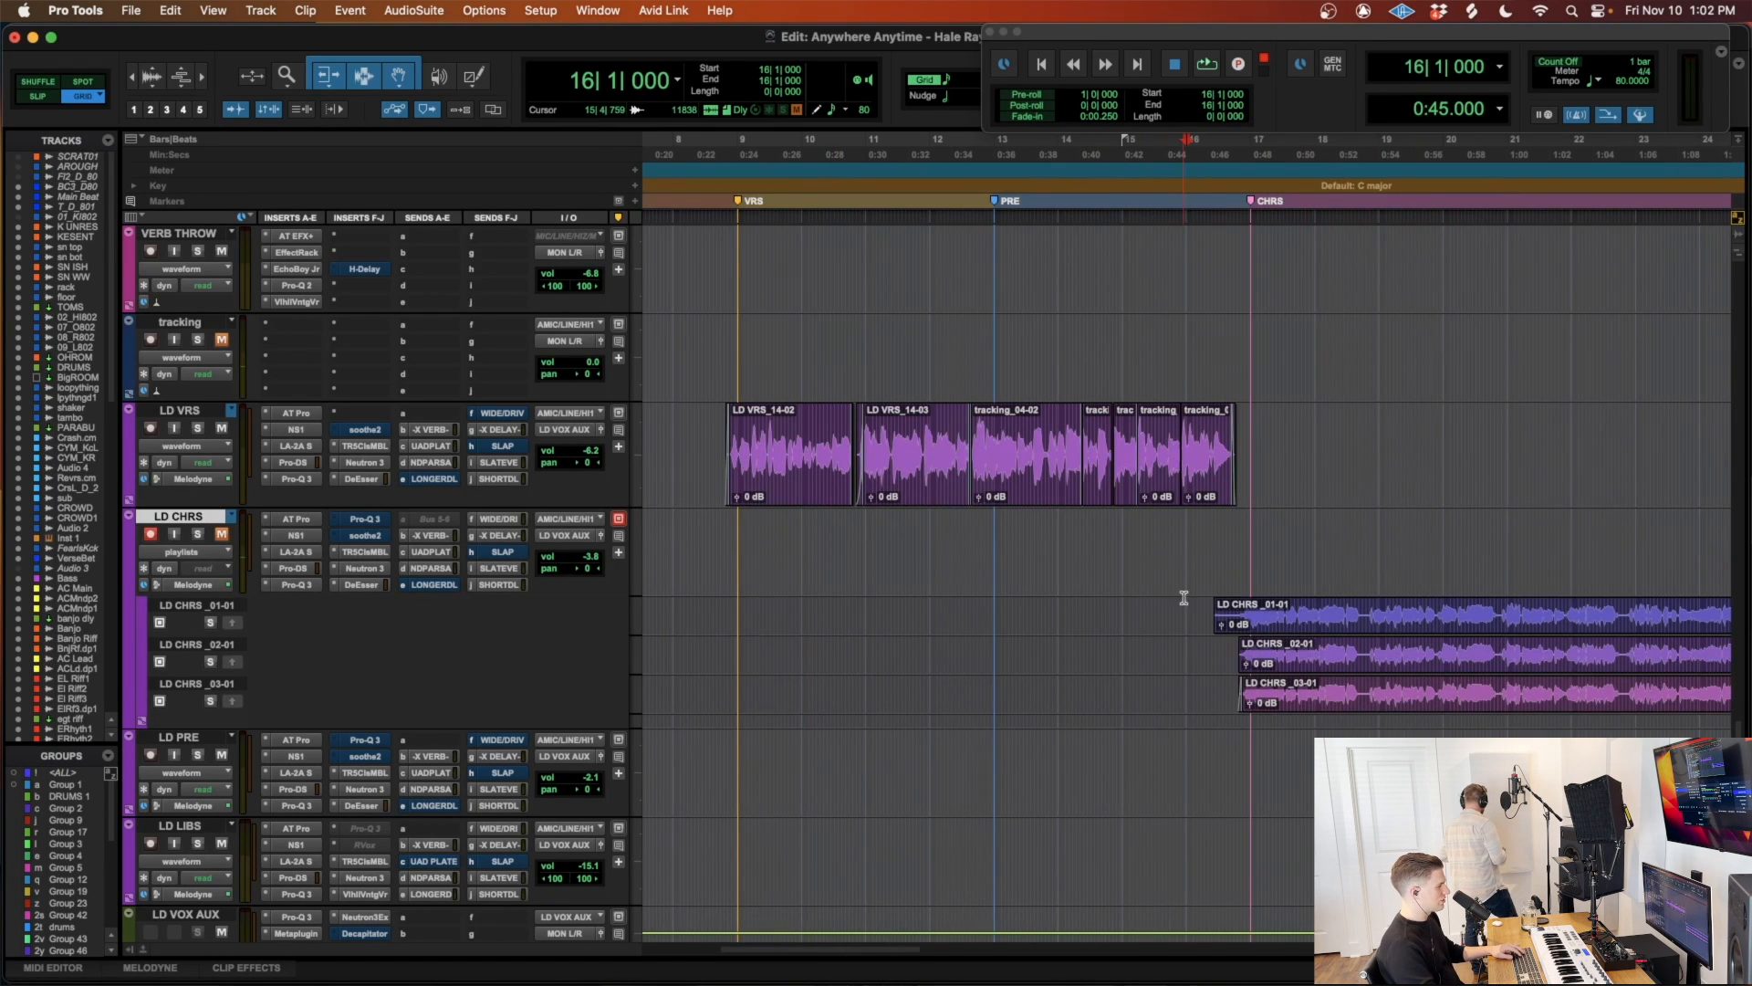
pyautogui.press('t')
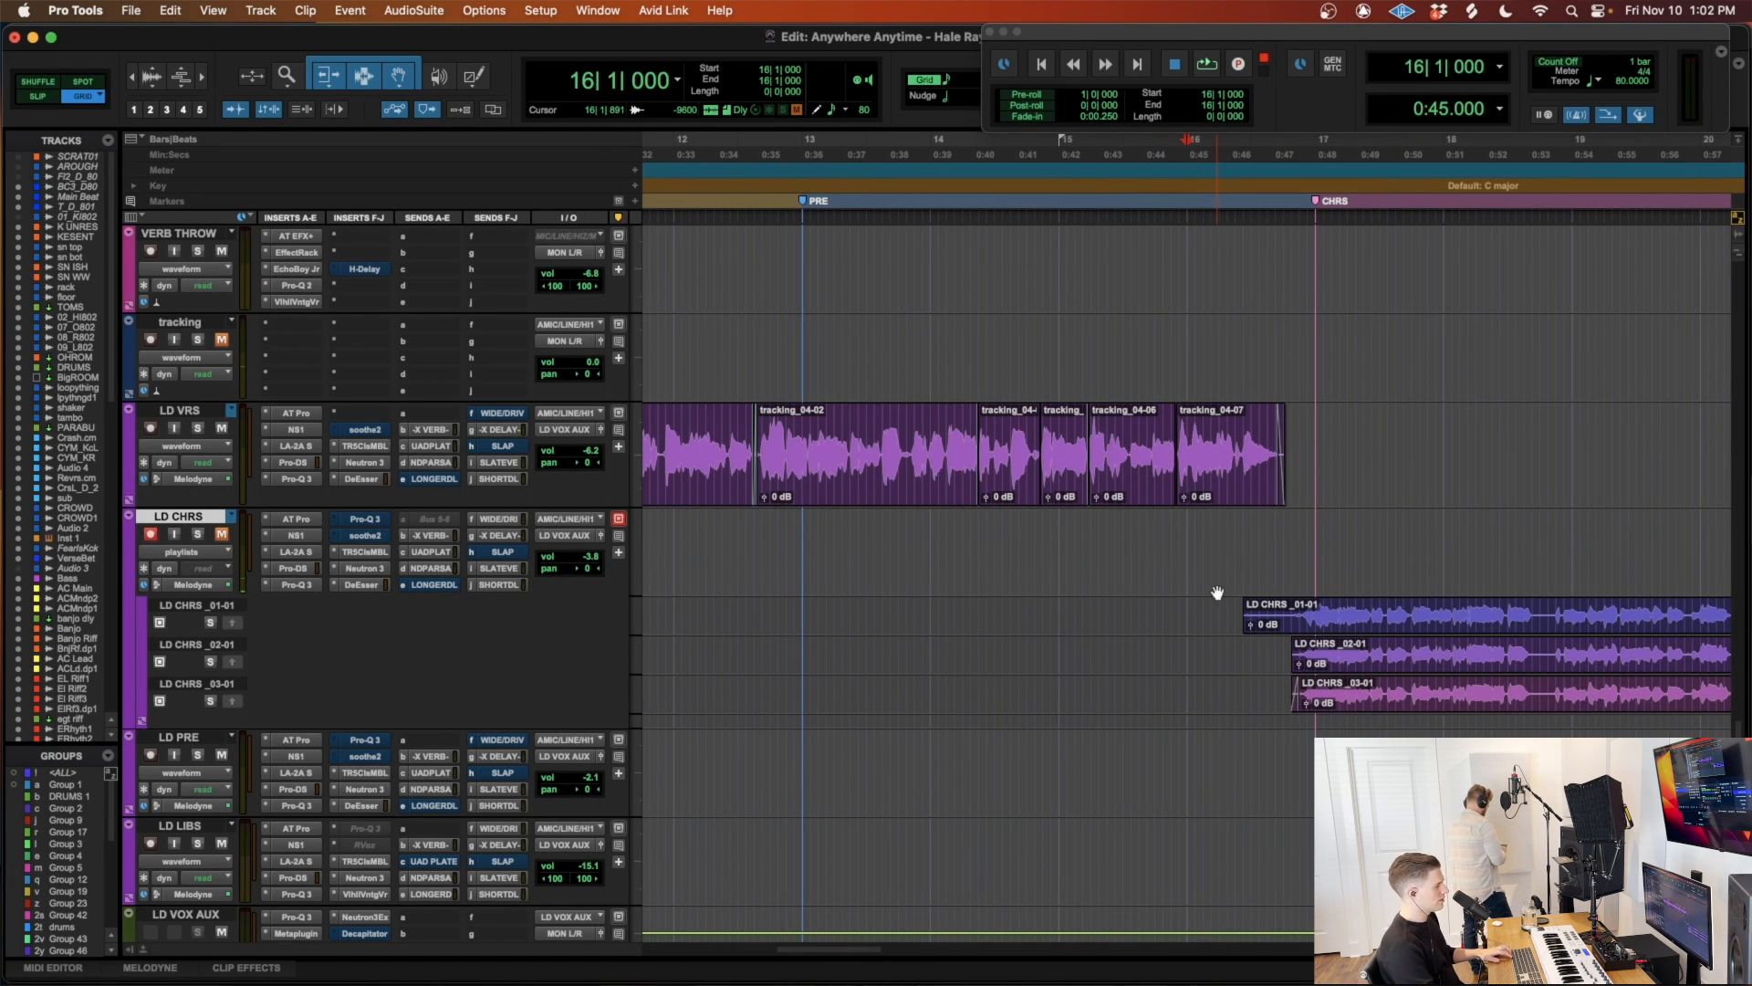
pyautogui.hscroll(3, 1217, 593)
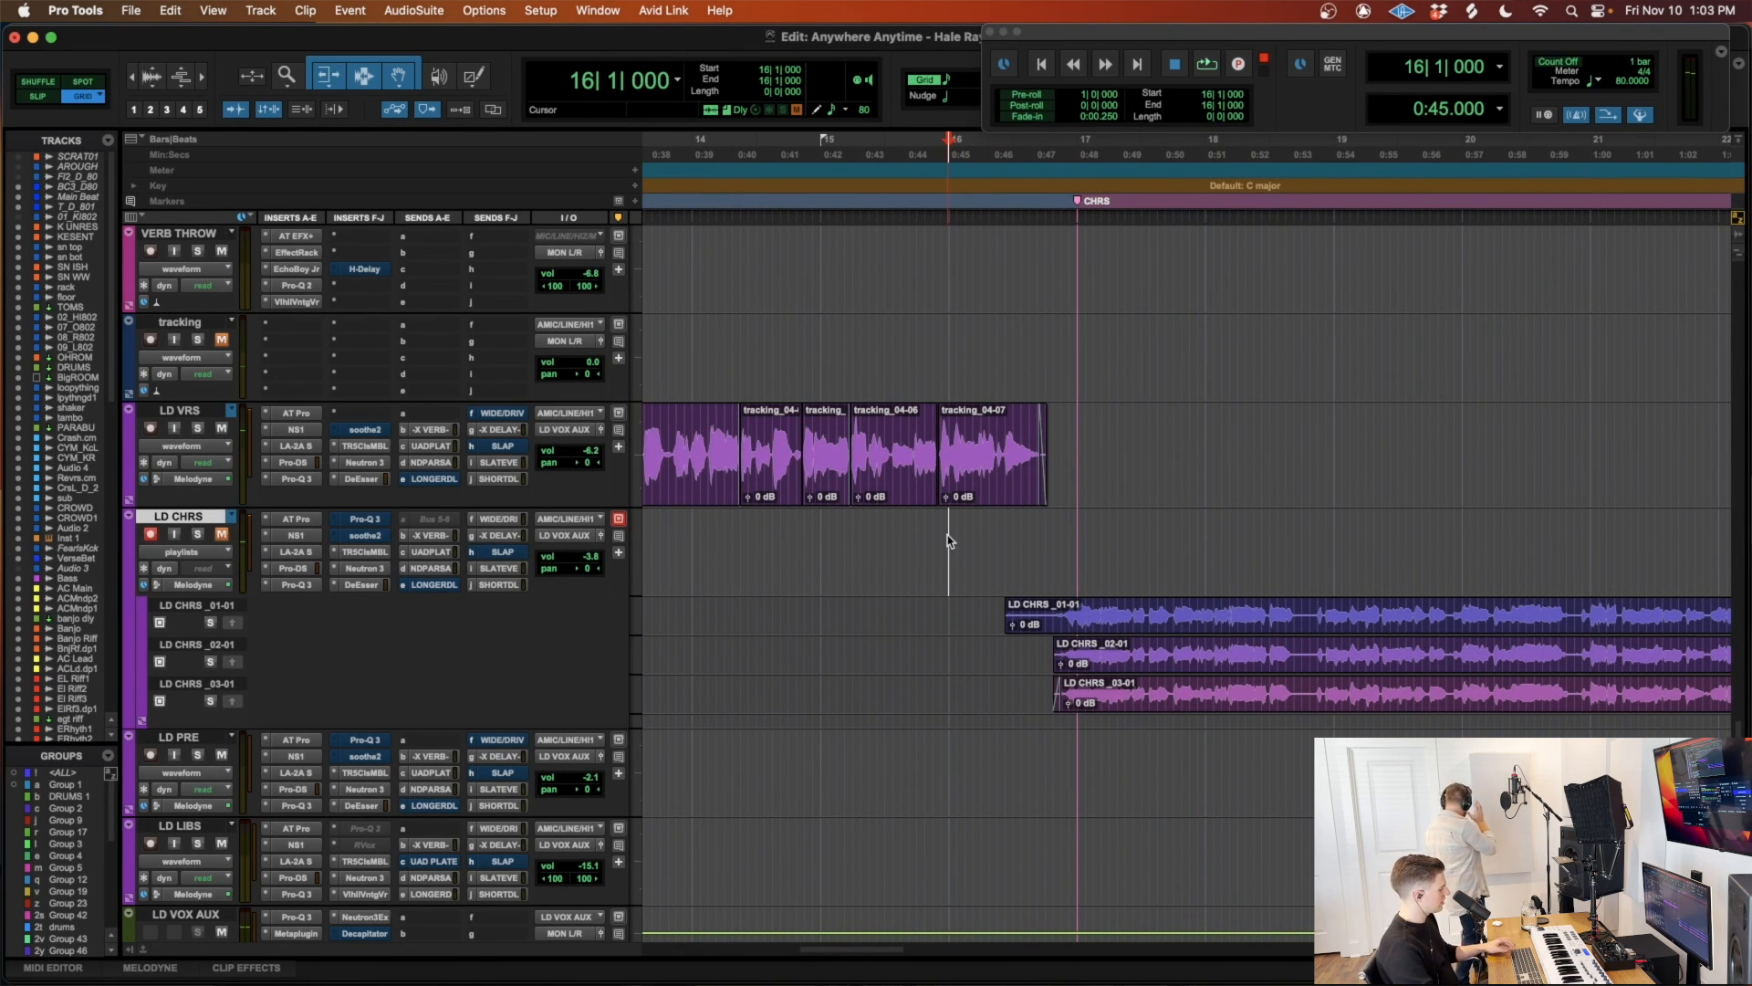
pyautogui.press('super+space')
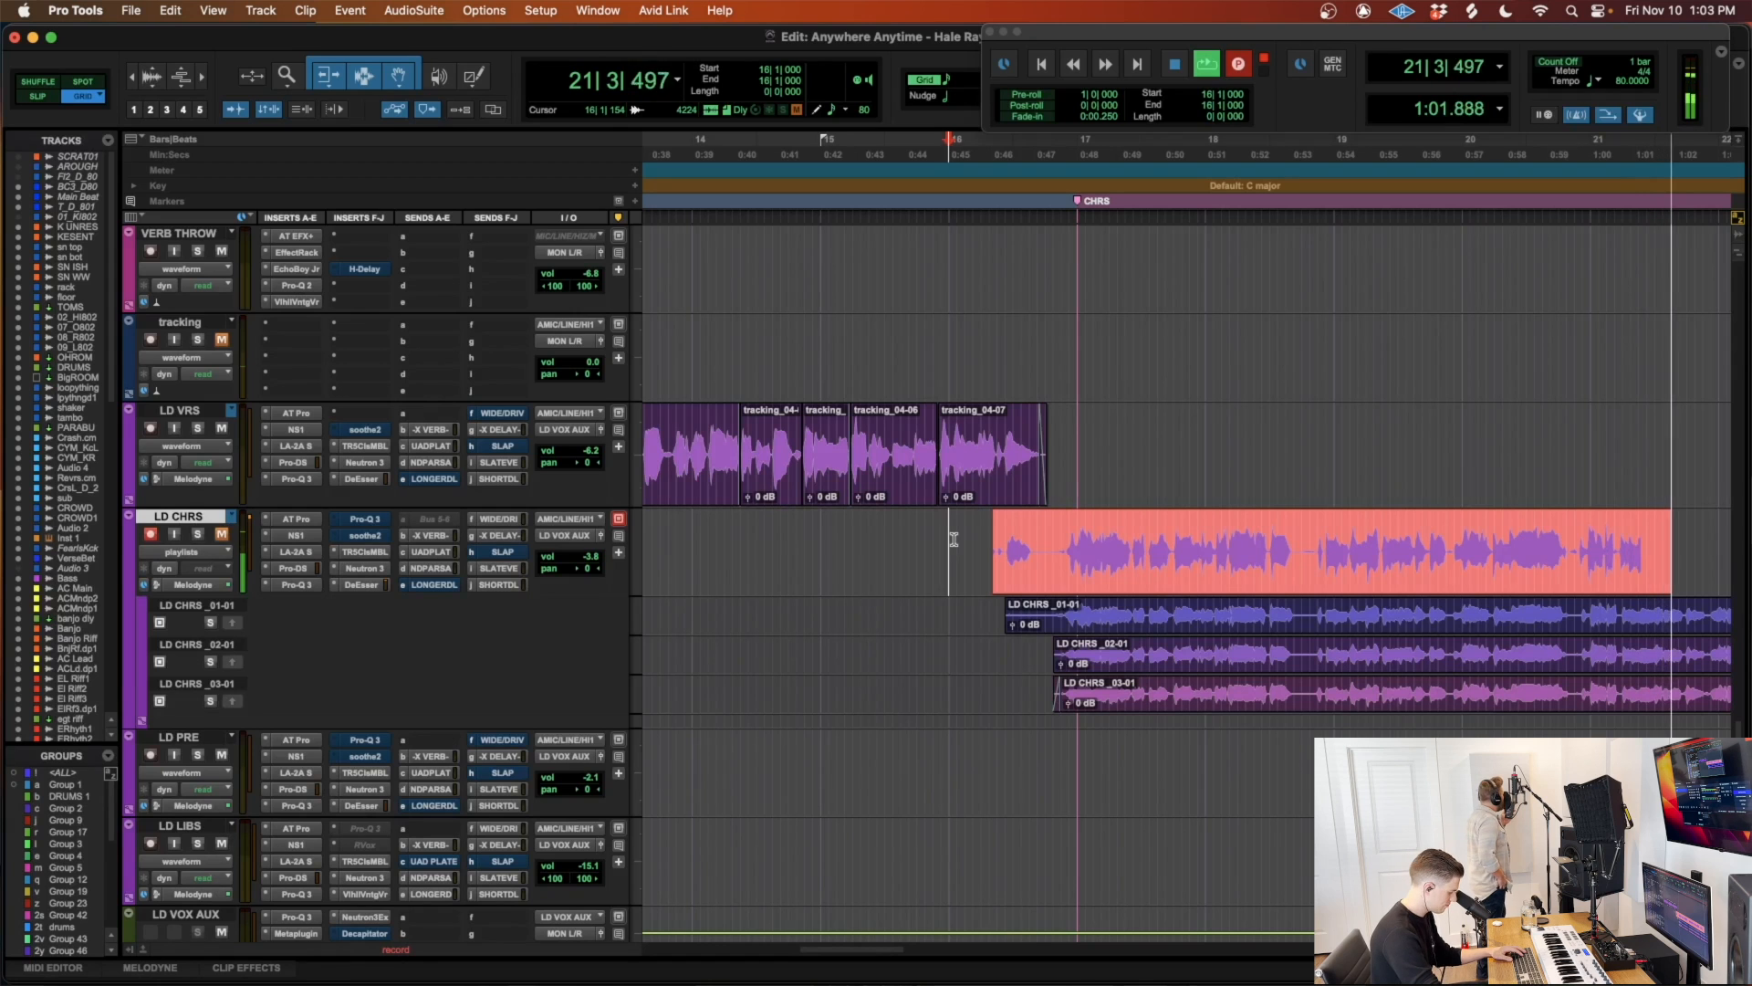
pyautogui.press('r')
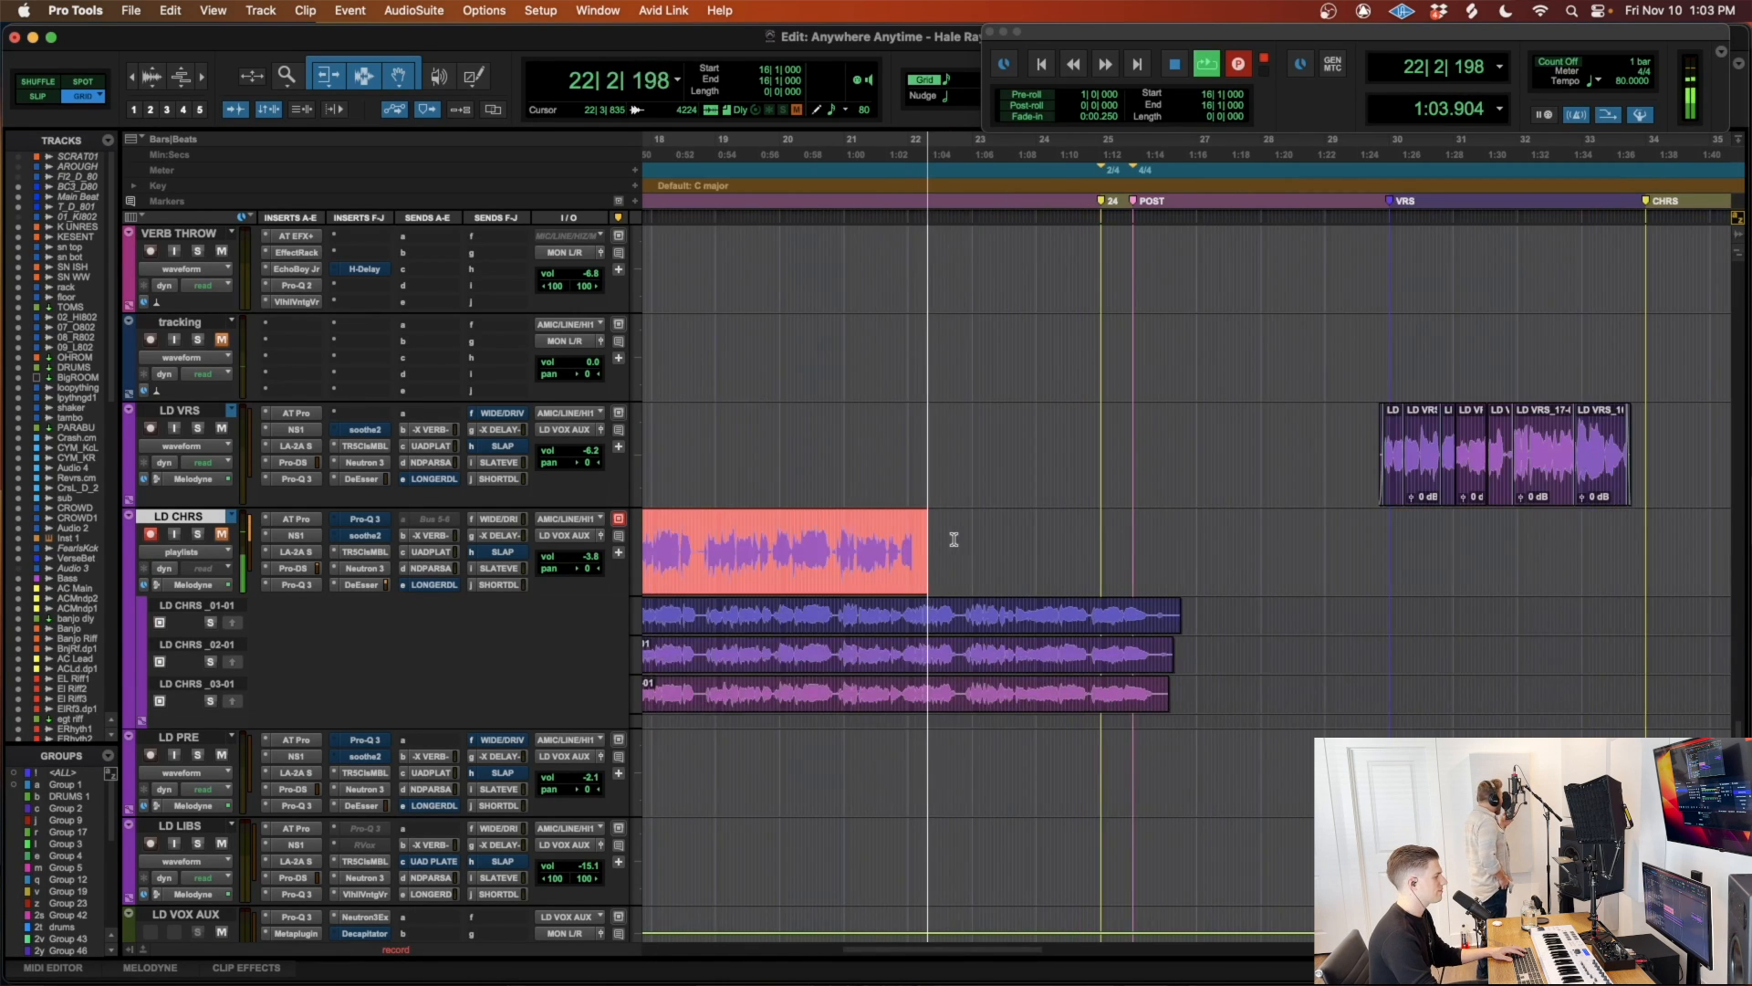
pyautogui.press('r')
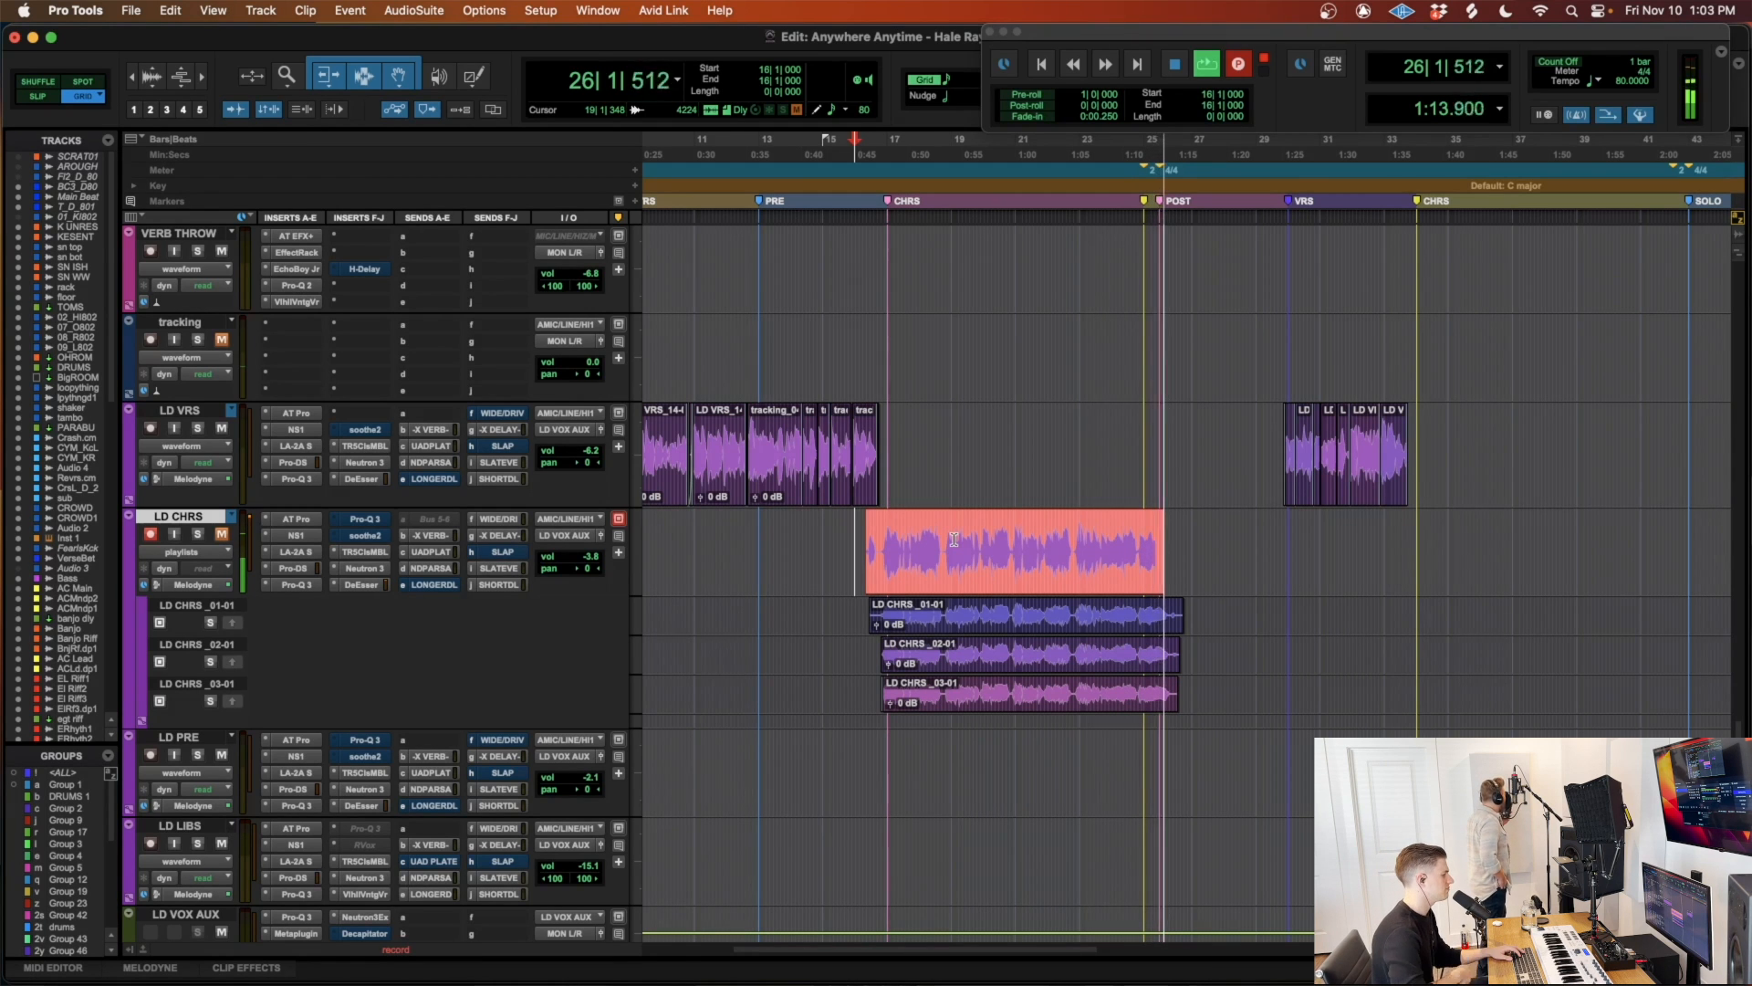
pyautogui.press('space')
# Step: Trim the fourth chorus take's start to 16|4|359 and add a short fade-in
pyautogui.click(889, 537)
pyautogui.press('t')
pyautogui.press('t')
pyautogui.press('t')
pyautogui.press('t')
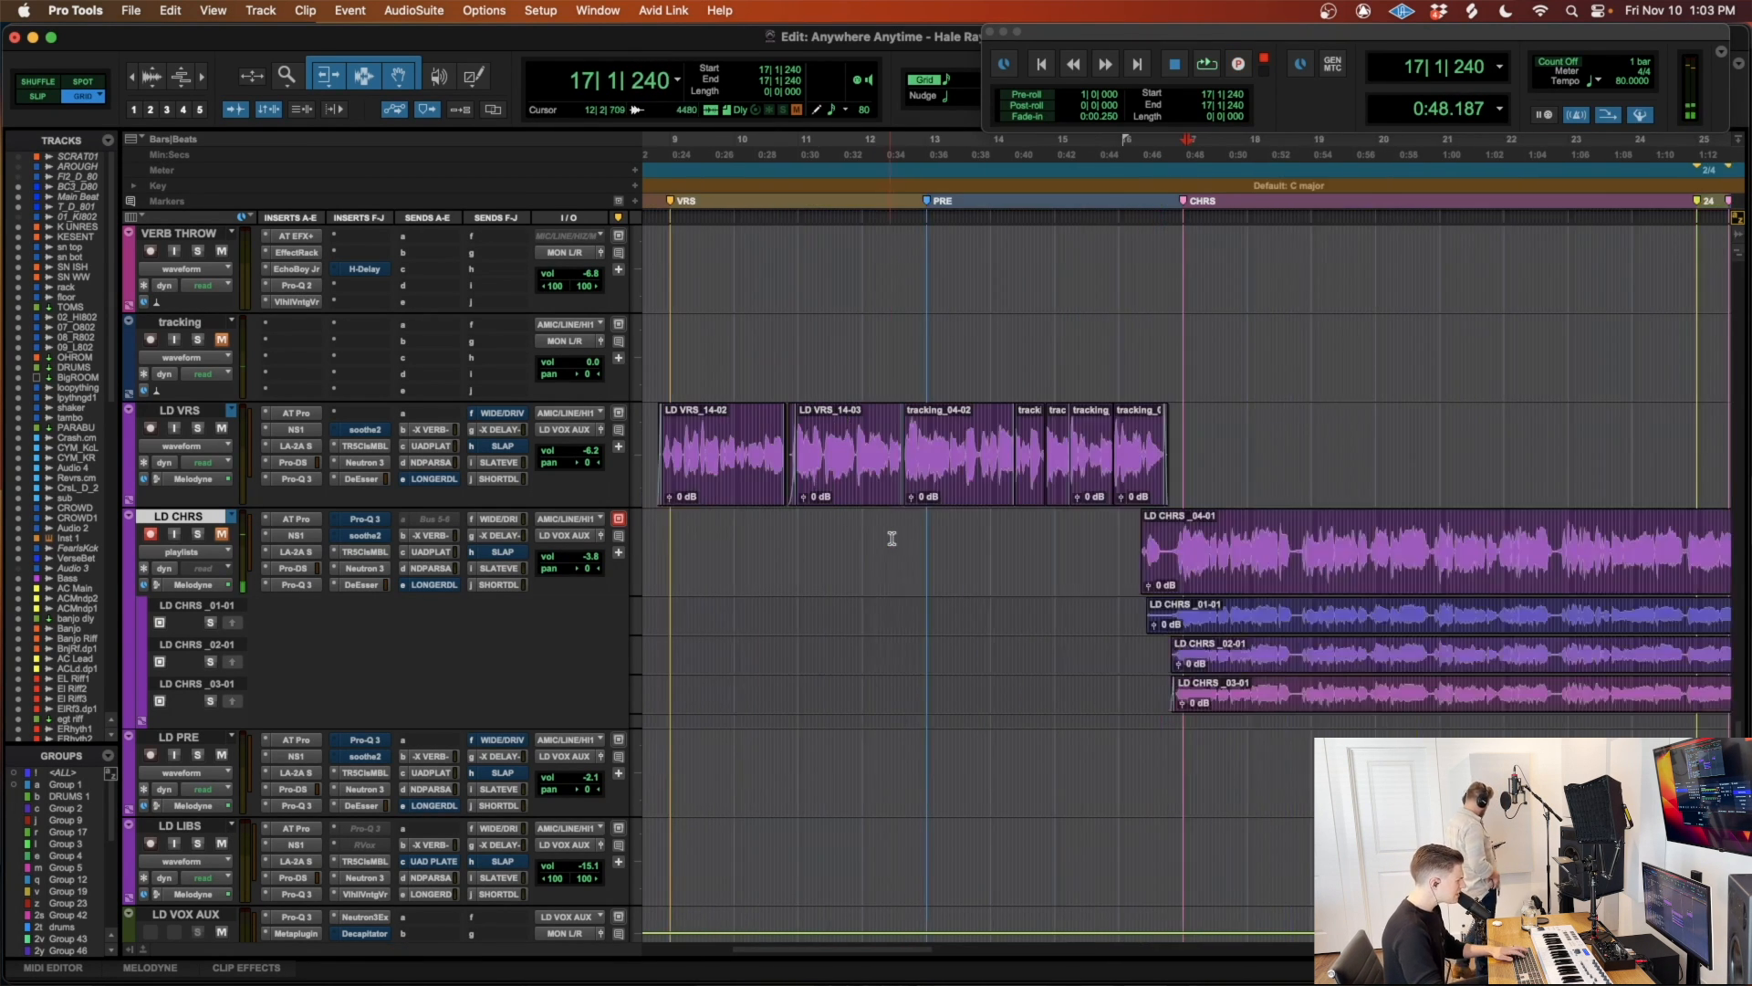
pyautogui.press('a')
pyautogui.moveTo(1077, 536); pyautogui.dragTo(1108, 543)
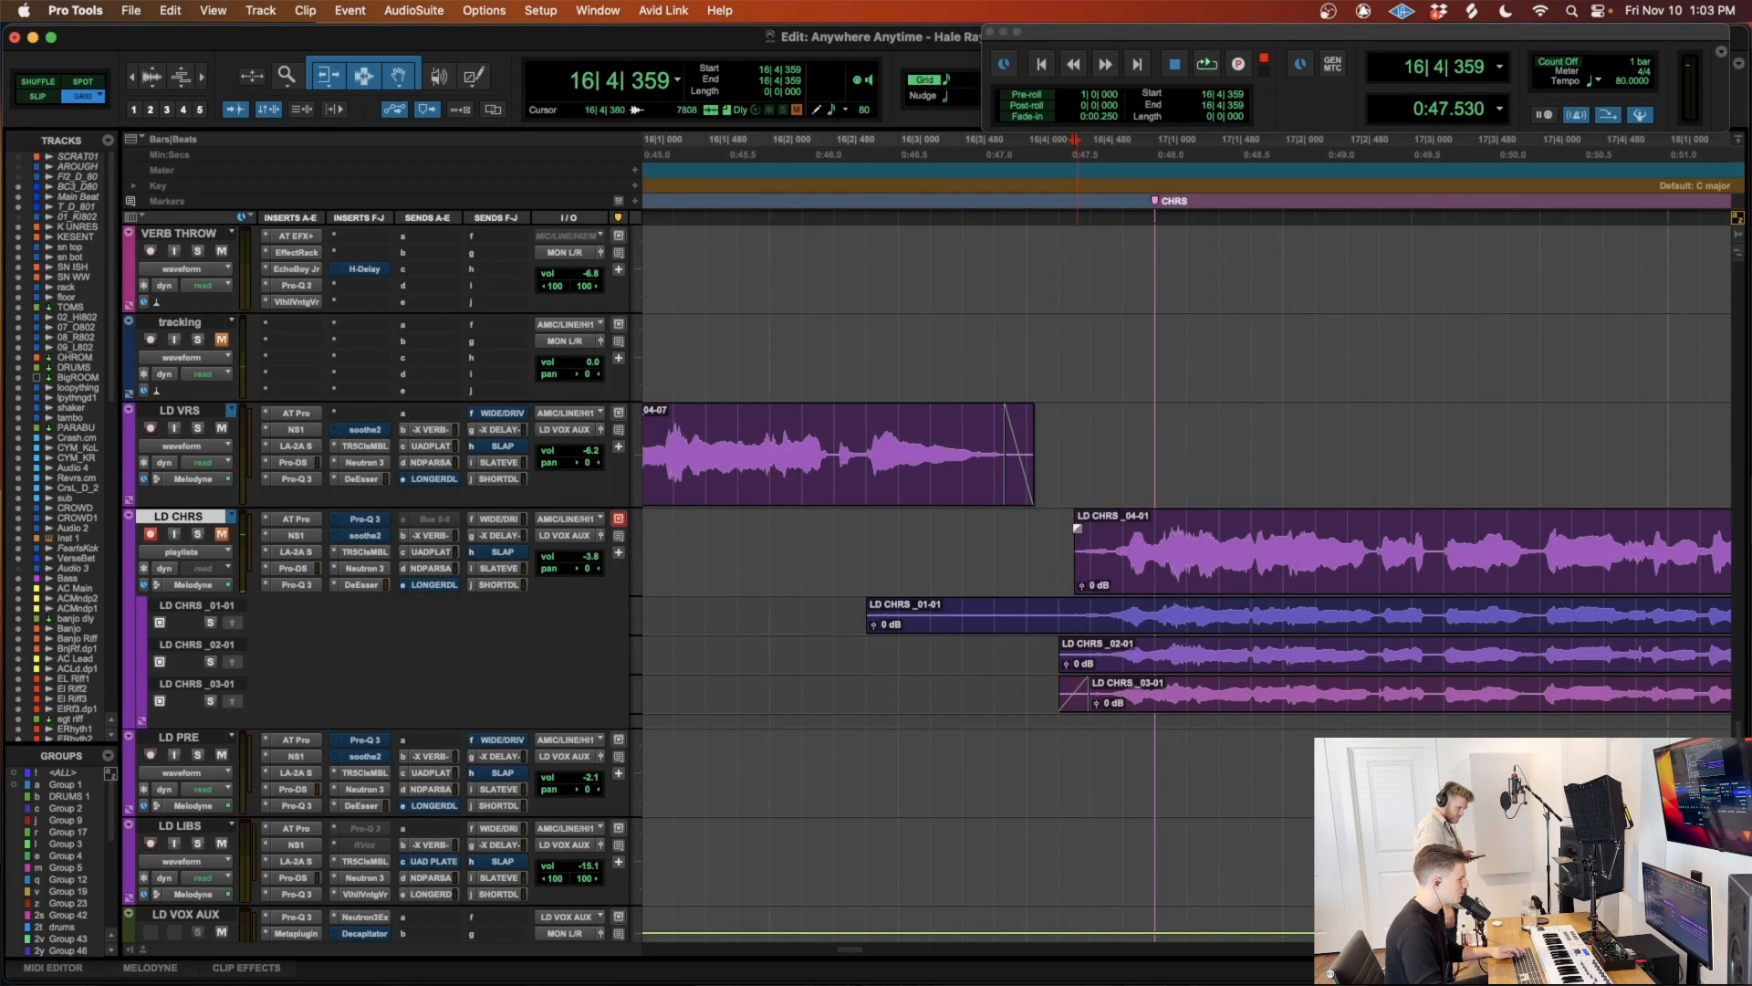
pyautogui.press('f')
pyautogui.click(1023, 535)
pyautogui.press('r')
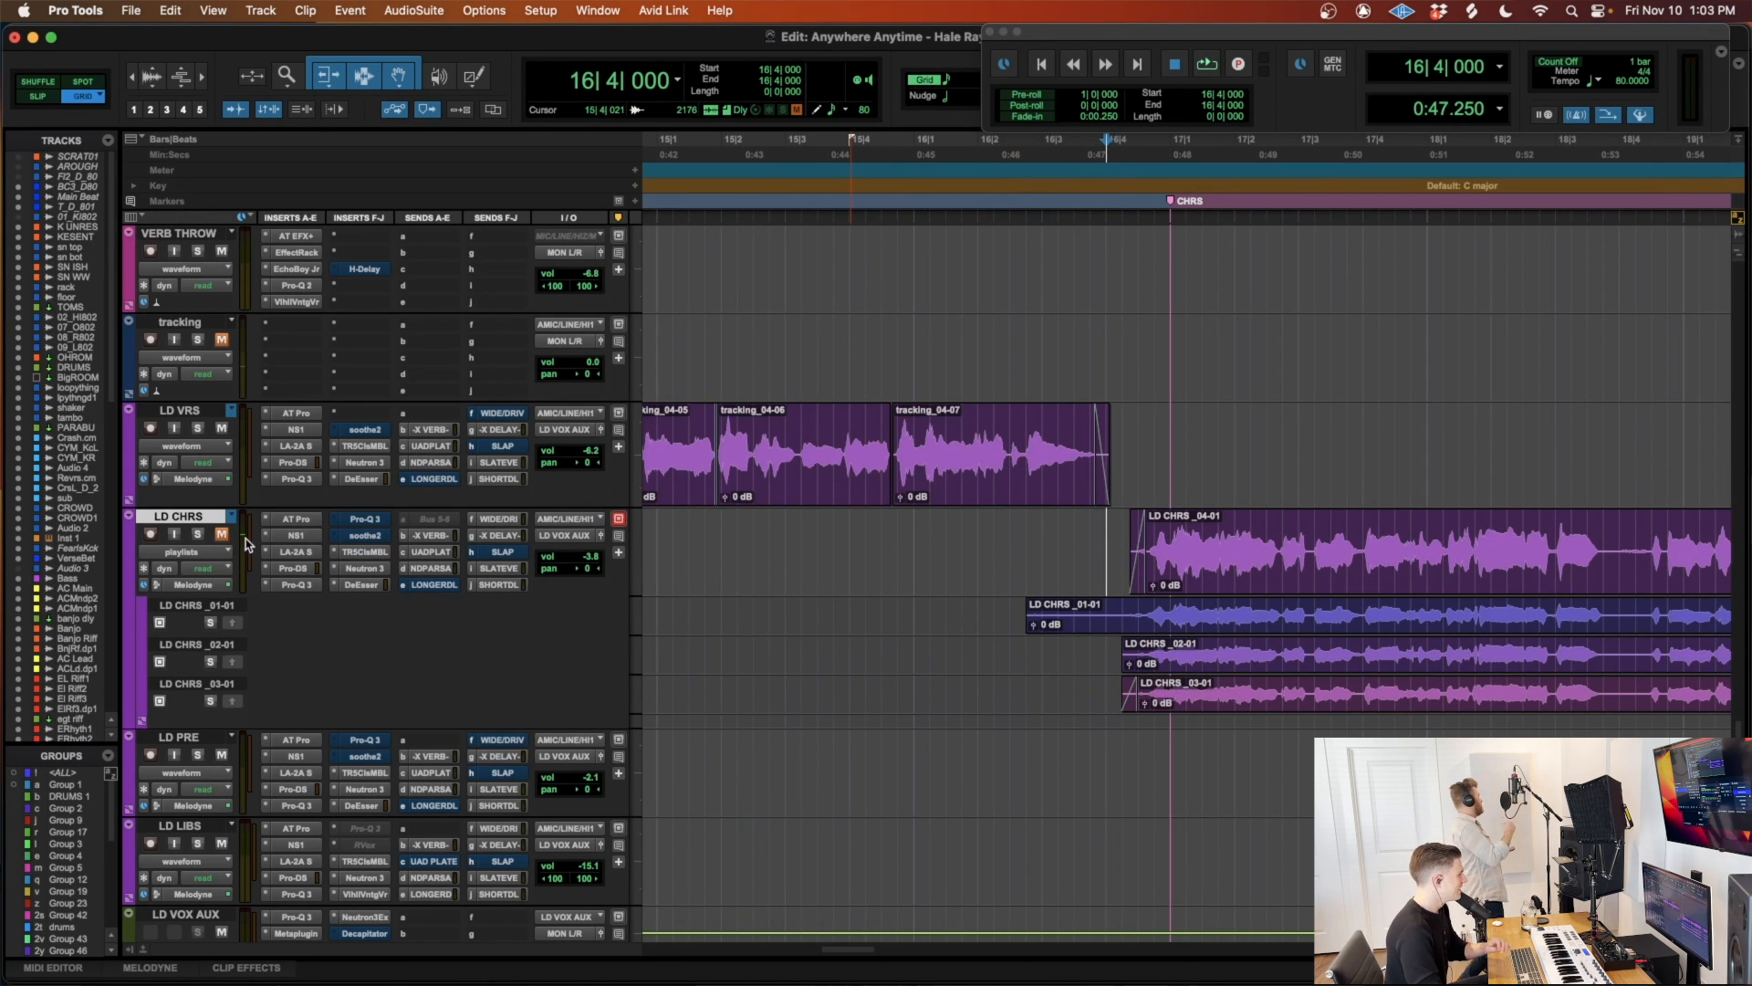
# Step: Play the fourth chorus take from 16|4|000 and lower the LD CHRS track volume to -6.9 dB
pyautogui.hscroll(5, 1263, 595)
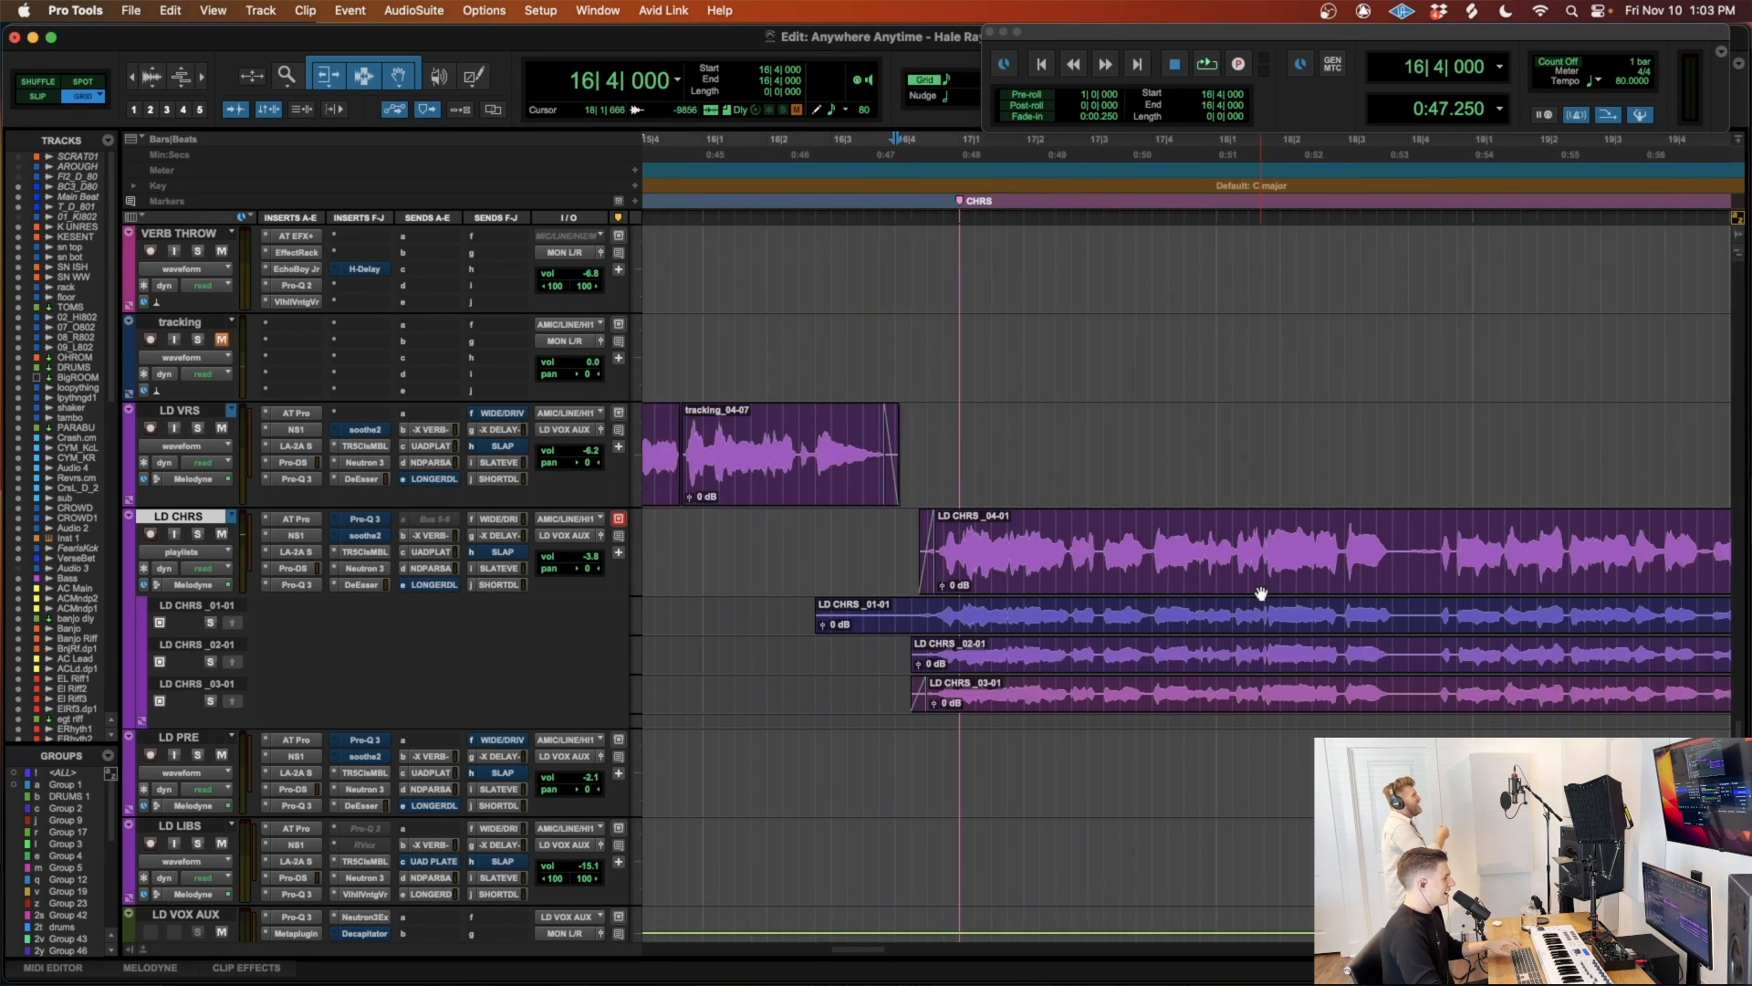
pyautogui.click(1024, 550)
pyautogui.press('r')
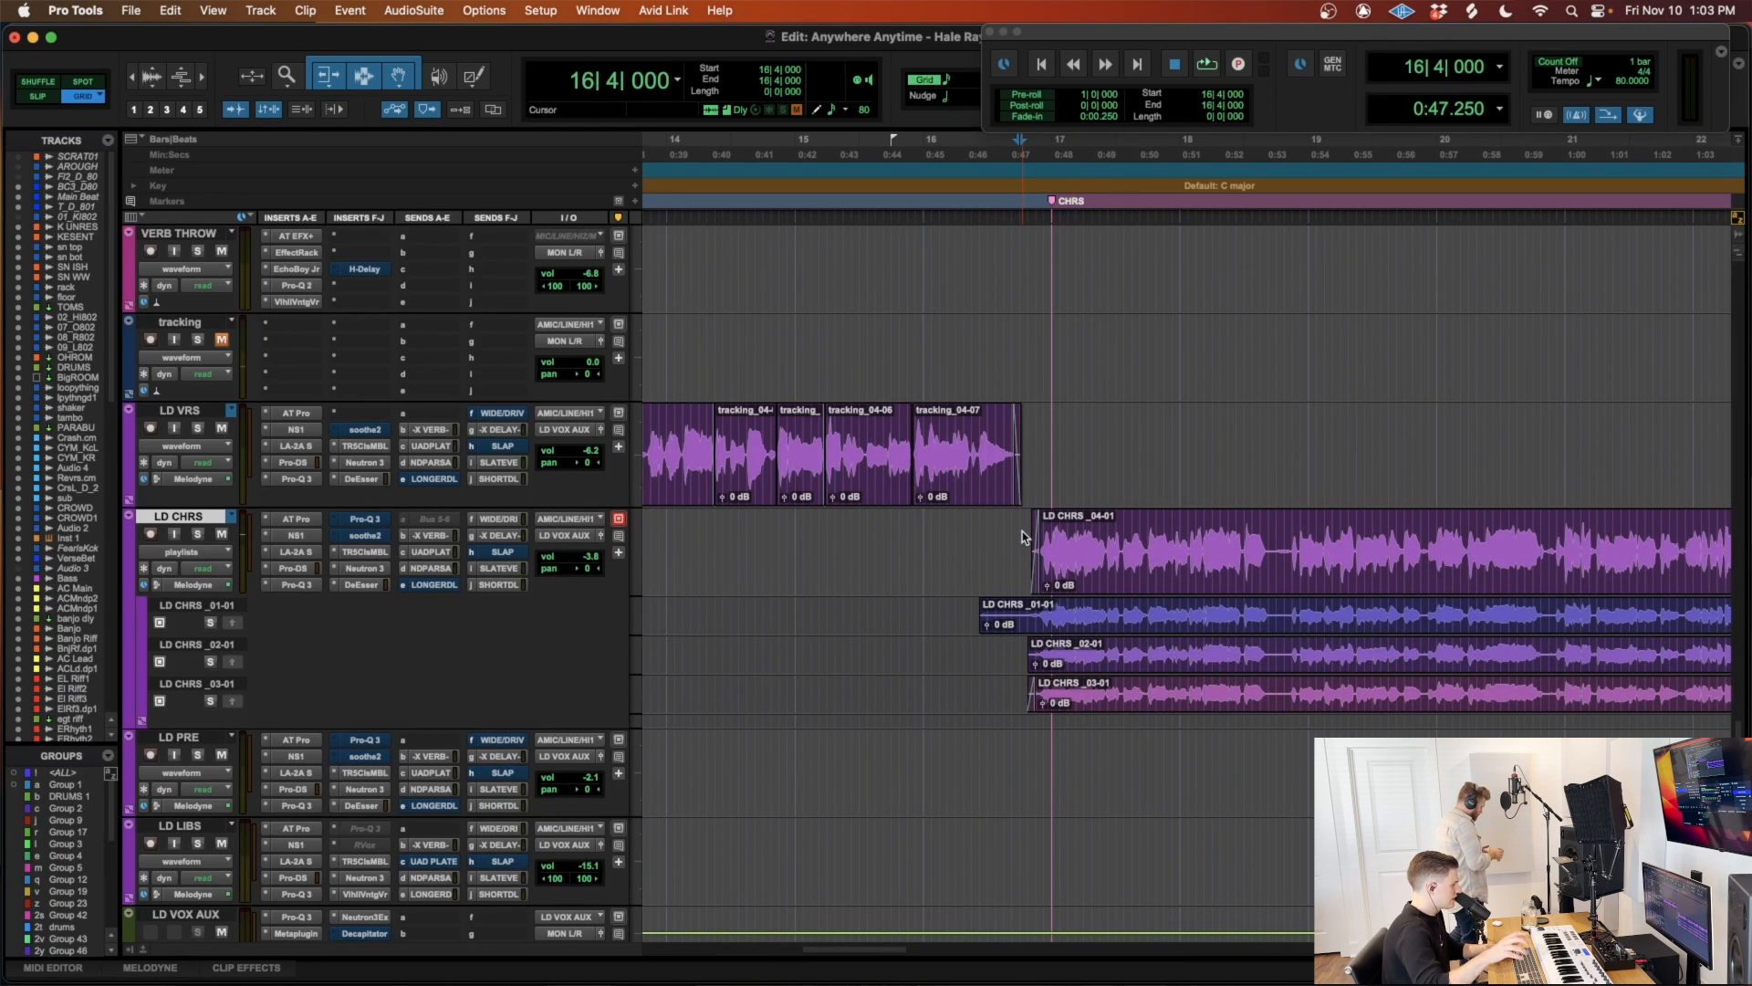
pyautogui.press('space')
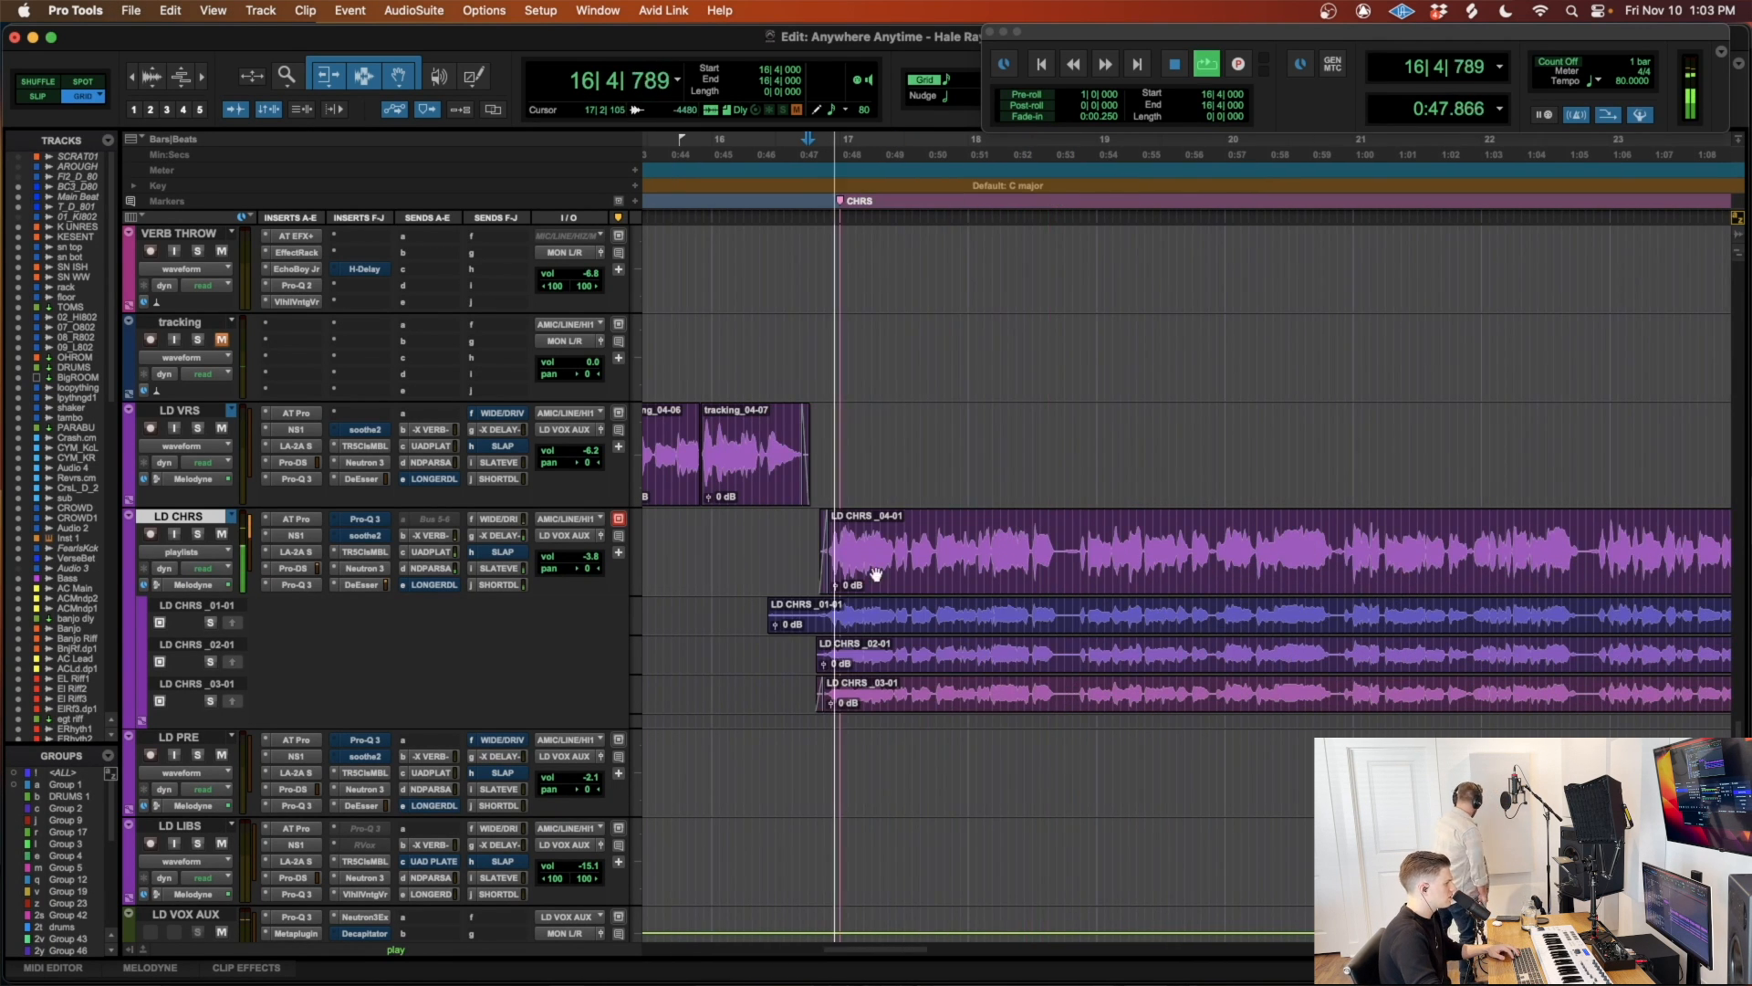
pyautogui.moveTo(594, 556); pyautogui.dragTo(593, 571)
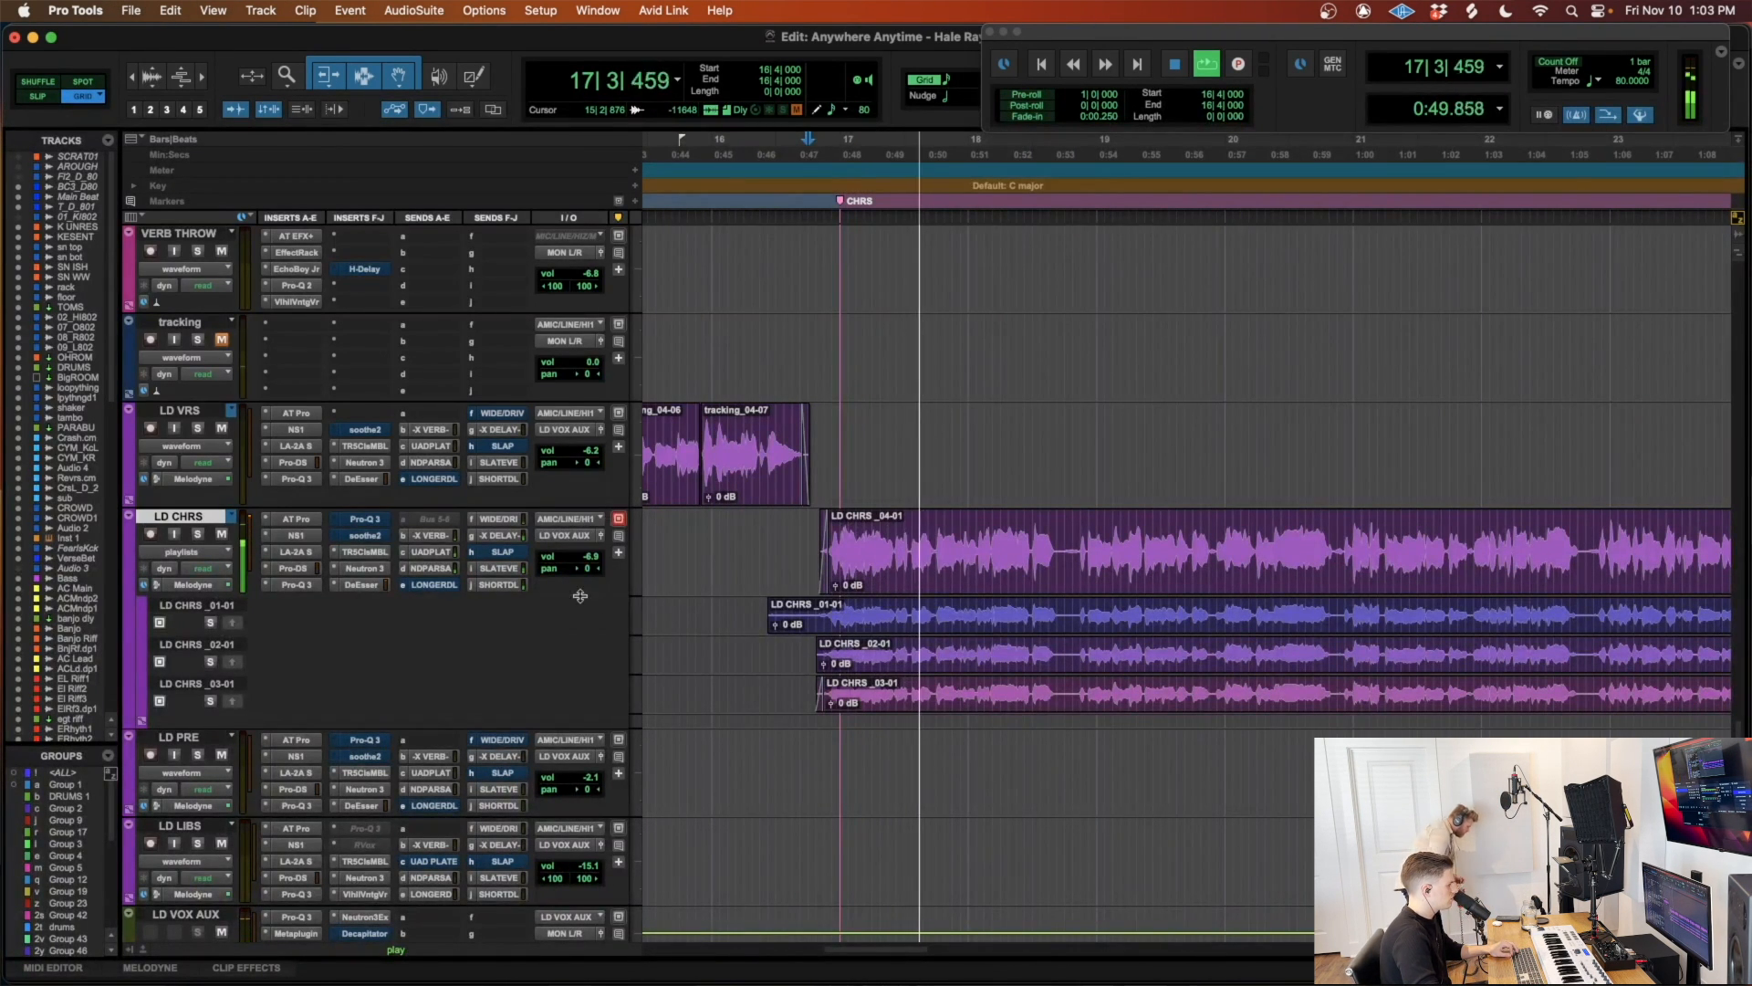
pyautogui.press('space')
# Step: Check the UAD PLATE send on LD CHRS and set its ND PAR SAUCE send to -14.5 dB during playback
pyautogui.click(446, 538)
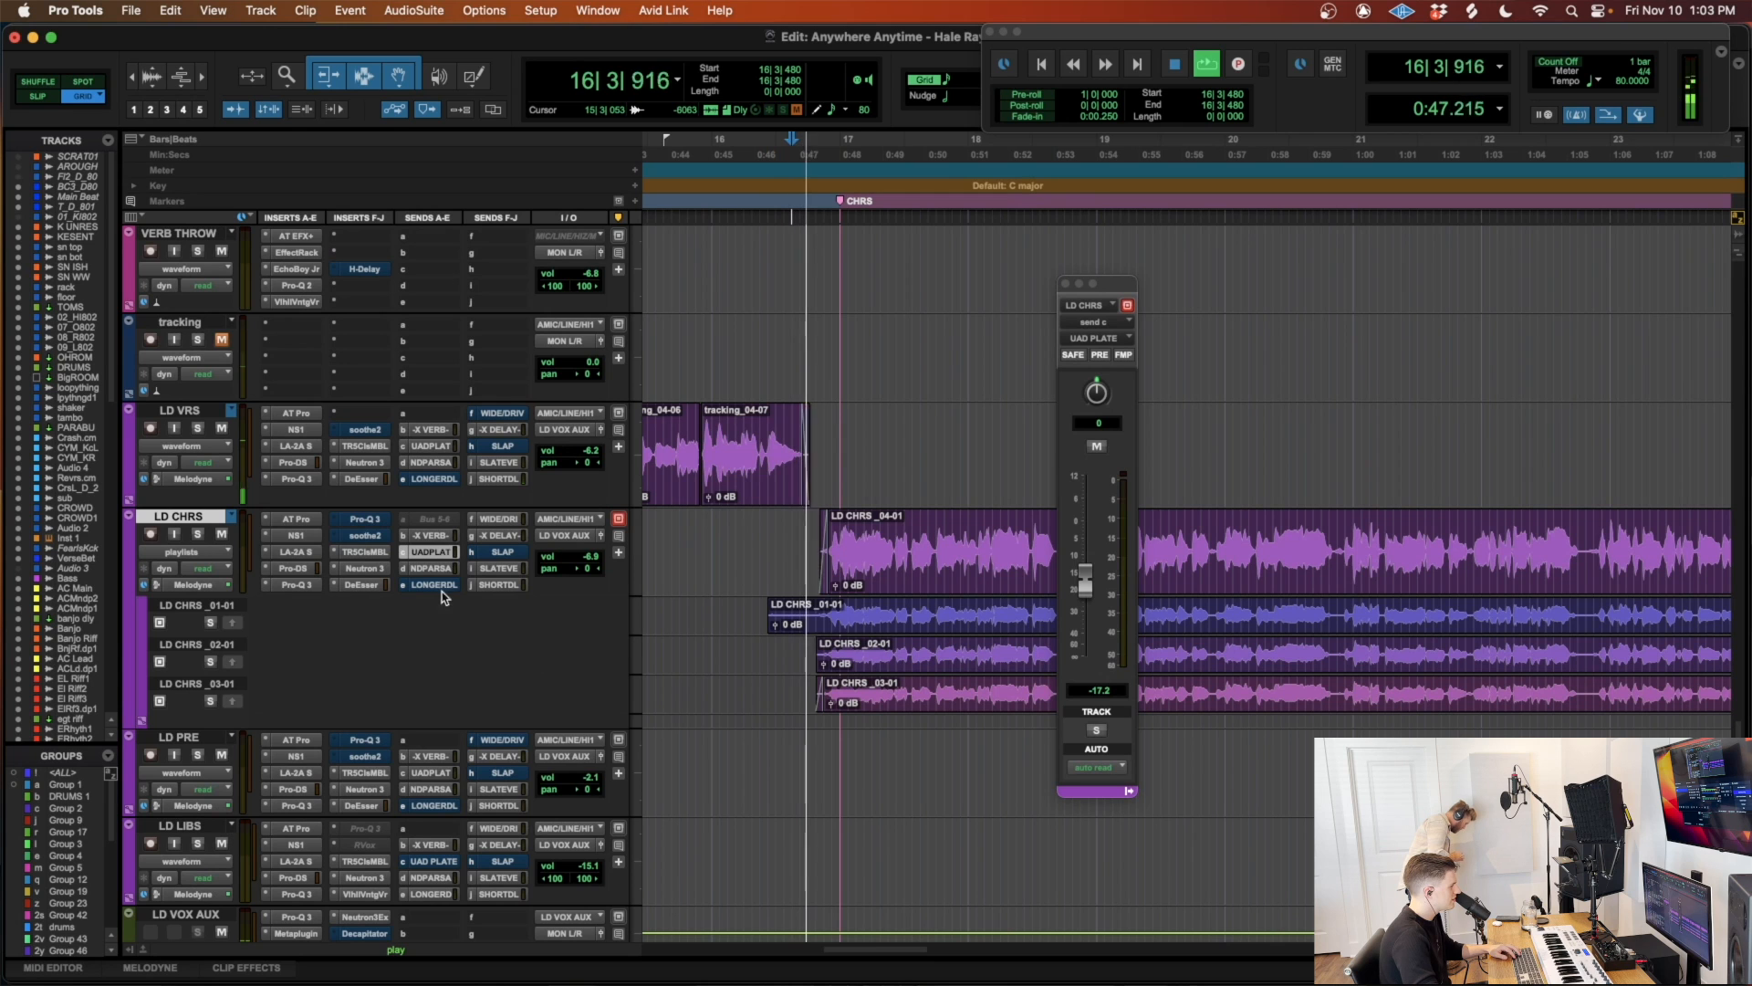
pyautogui.click(427, 568)
pyautogui.moveTo(1086, 559); pyautogui.dragTo(1085, 578)
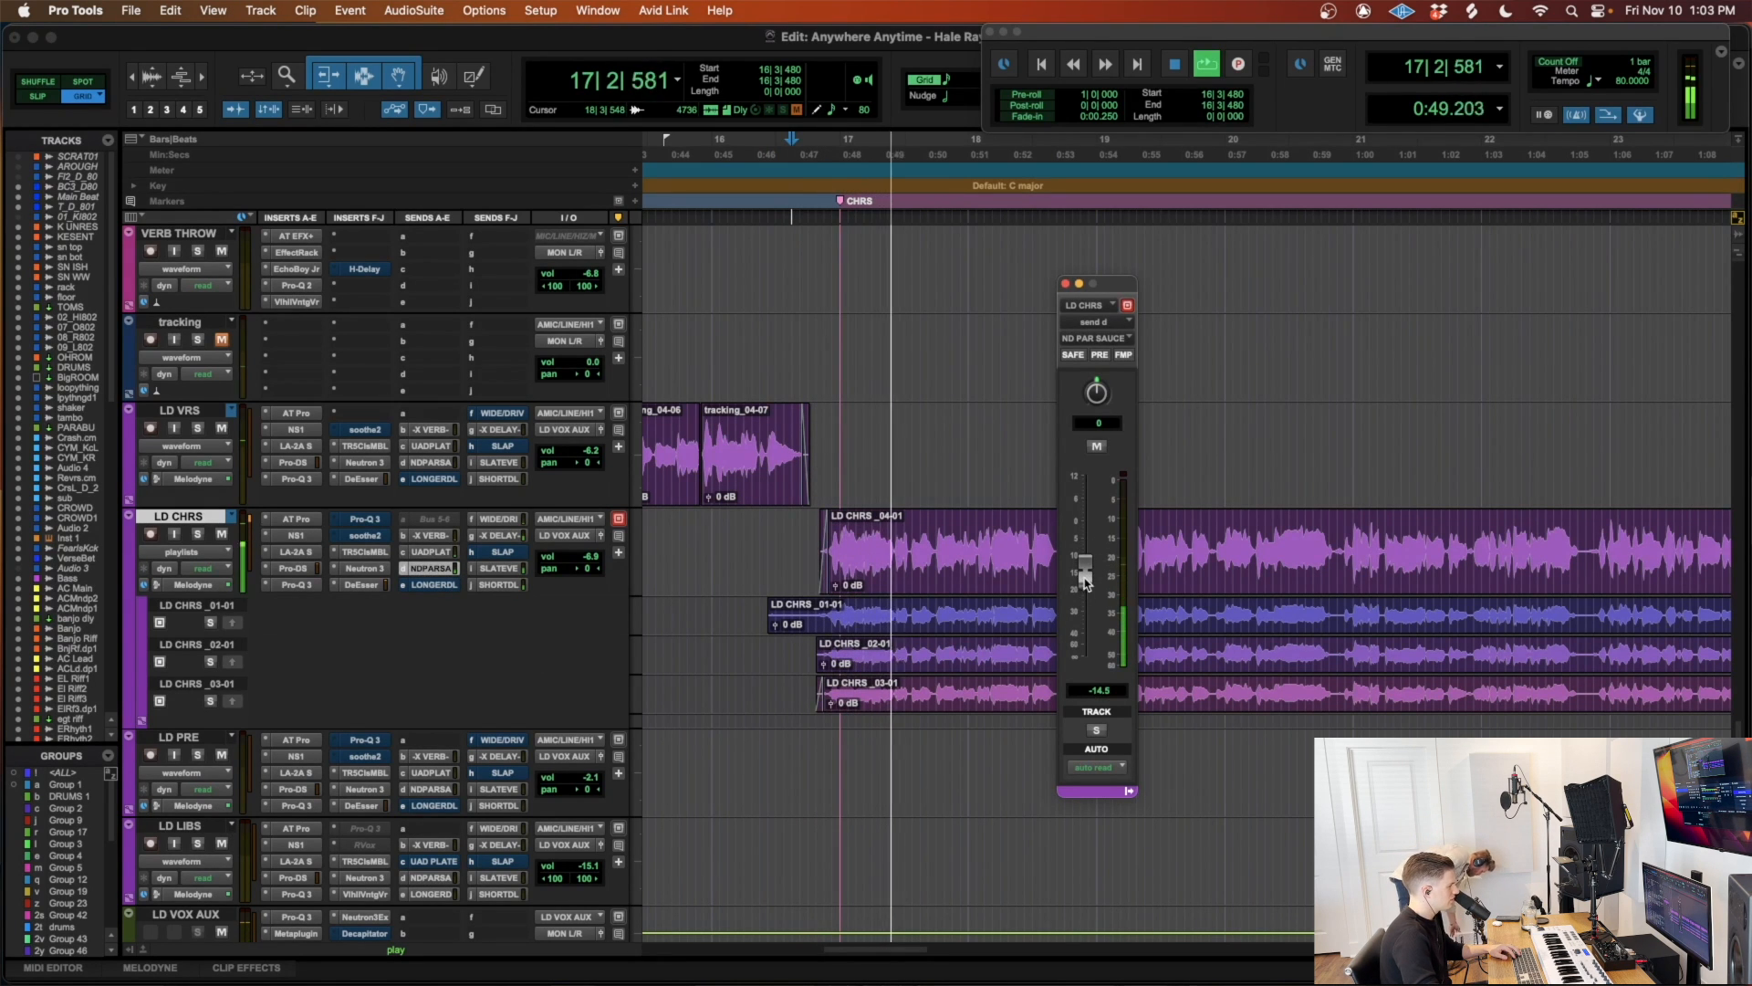
# Step: Lower the X DELAY send on LD CHRS to -22.2 dB while the chorus plays
pyautogui.click(433, 537)
pyautogui.click(497, 536)
pyautogui.moveTo(1082, 540); pyautogui.dragTo(1082, 576)
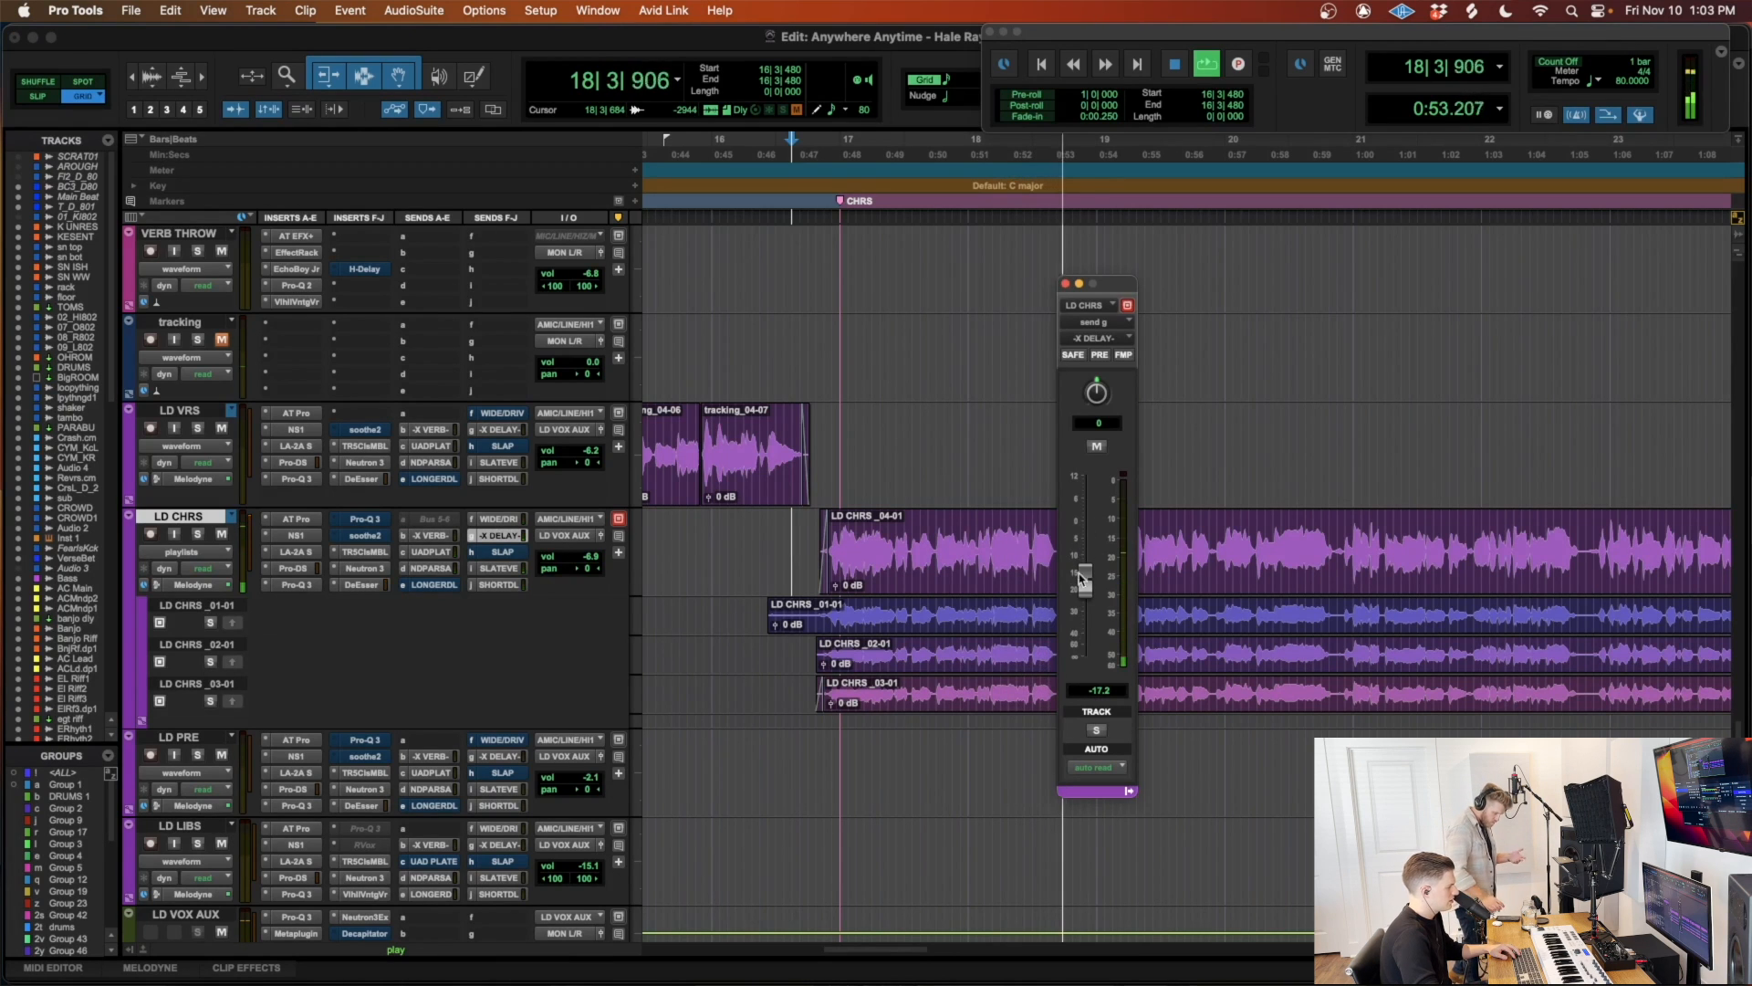
pyautogui.click(1065, 285)
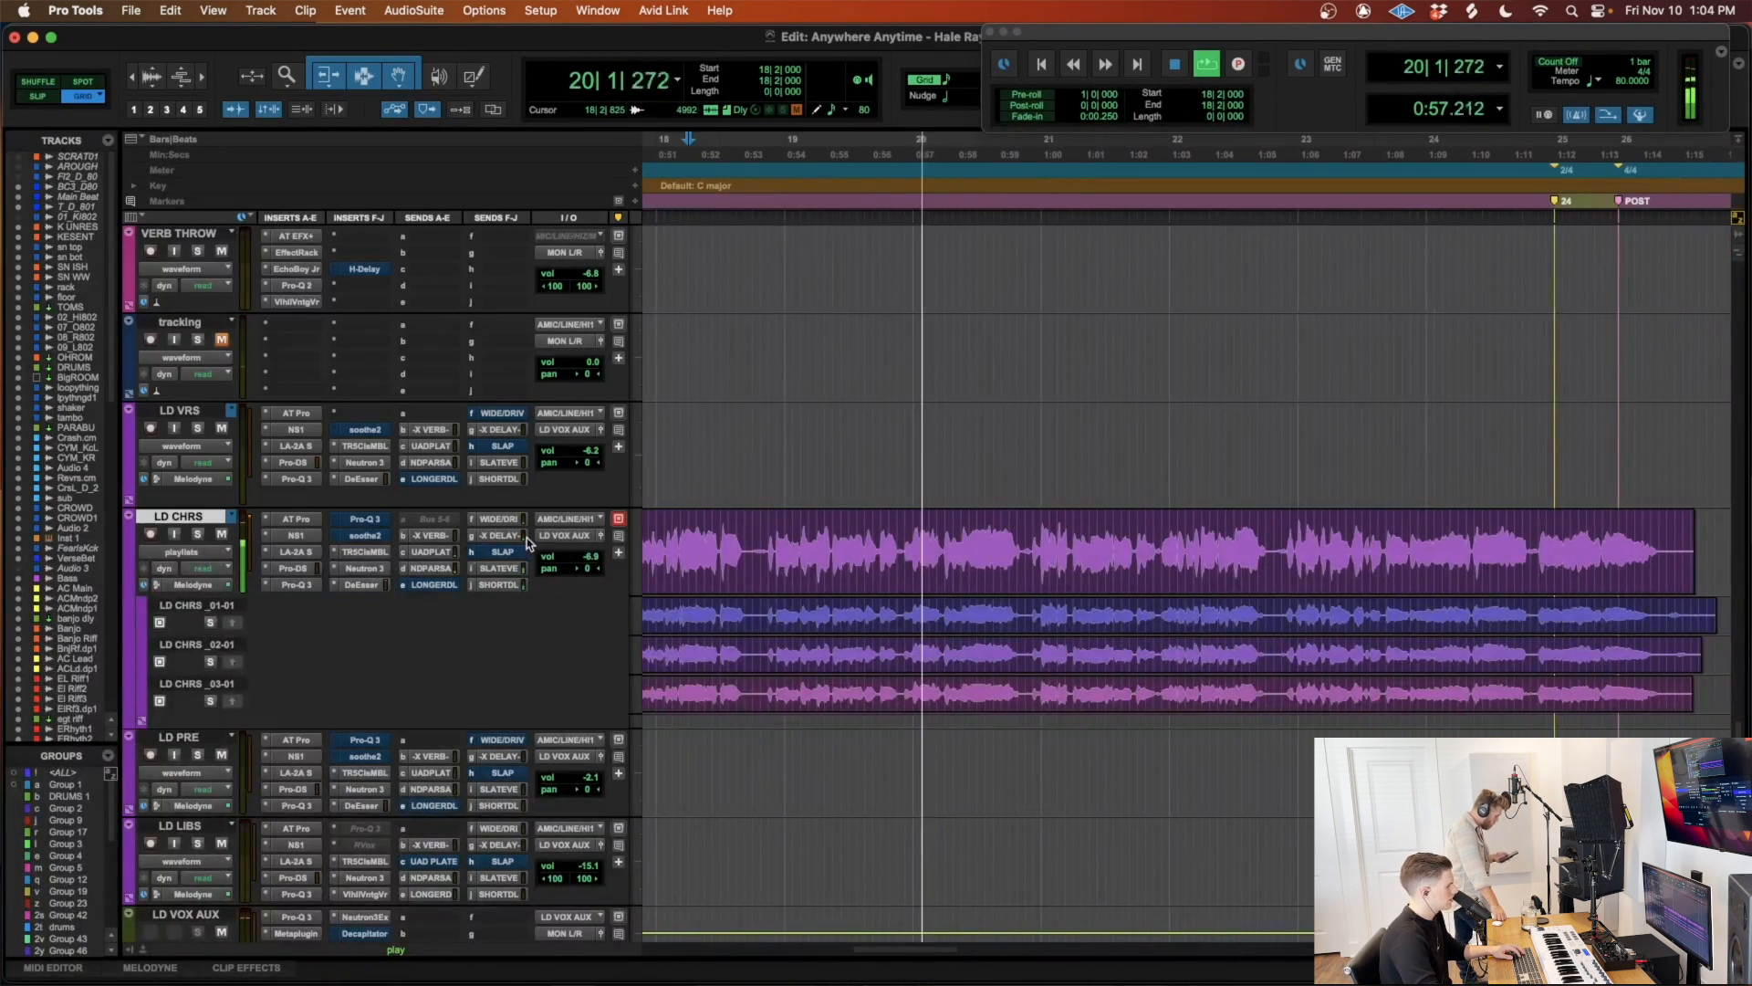
pyautogui.click(497, 536)
pyautogui.moveTo(1085, 581); pyautogui.dragTo(1085, 596)
pyautogui.click(1065, 285)
# Step: Play the chorus from 19|3|720 and set the SLATE VERB send on LD CHRS to -11.3 dB
pyautogui.click(873, 557)
pyautogui.click(874, 532)
pyautogui.press('r')
pyautogui.click(502, 535)
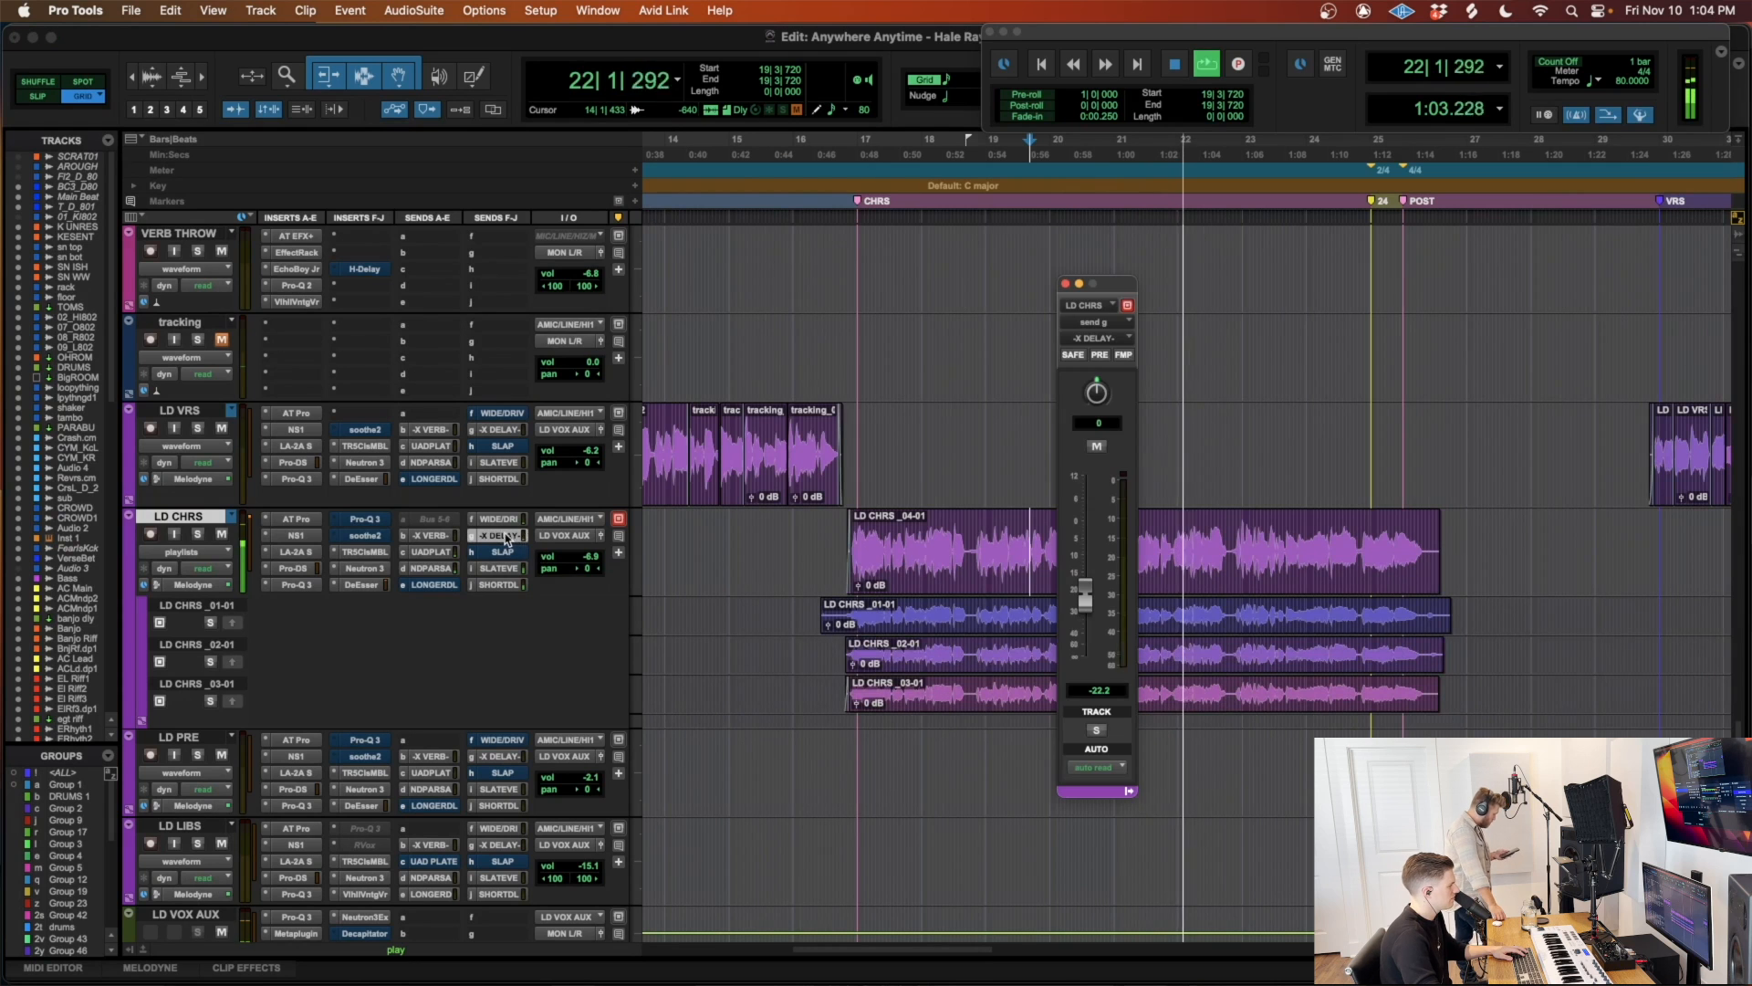
pyautogui.click(499, 568)
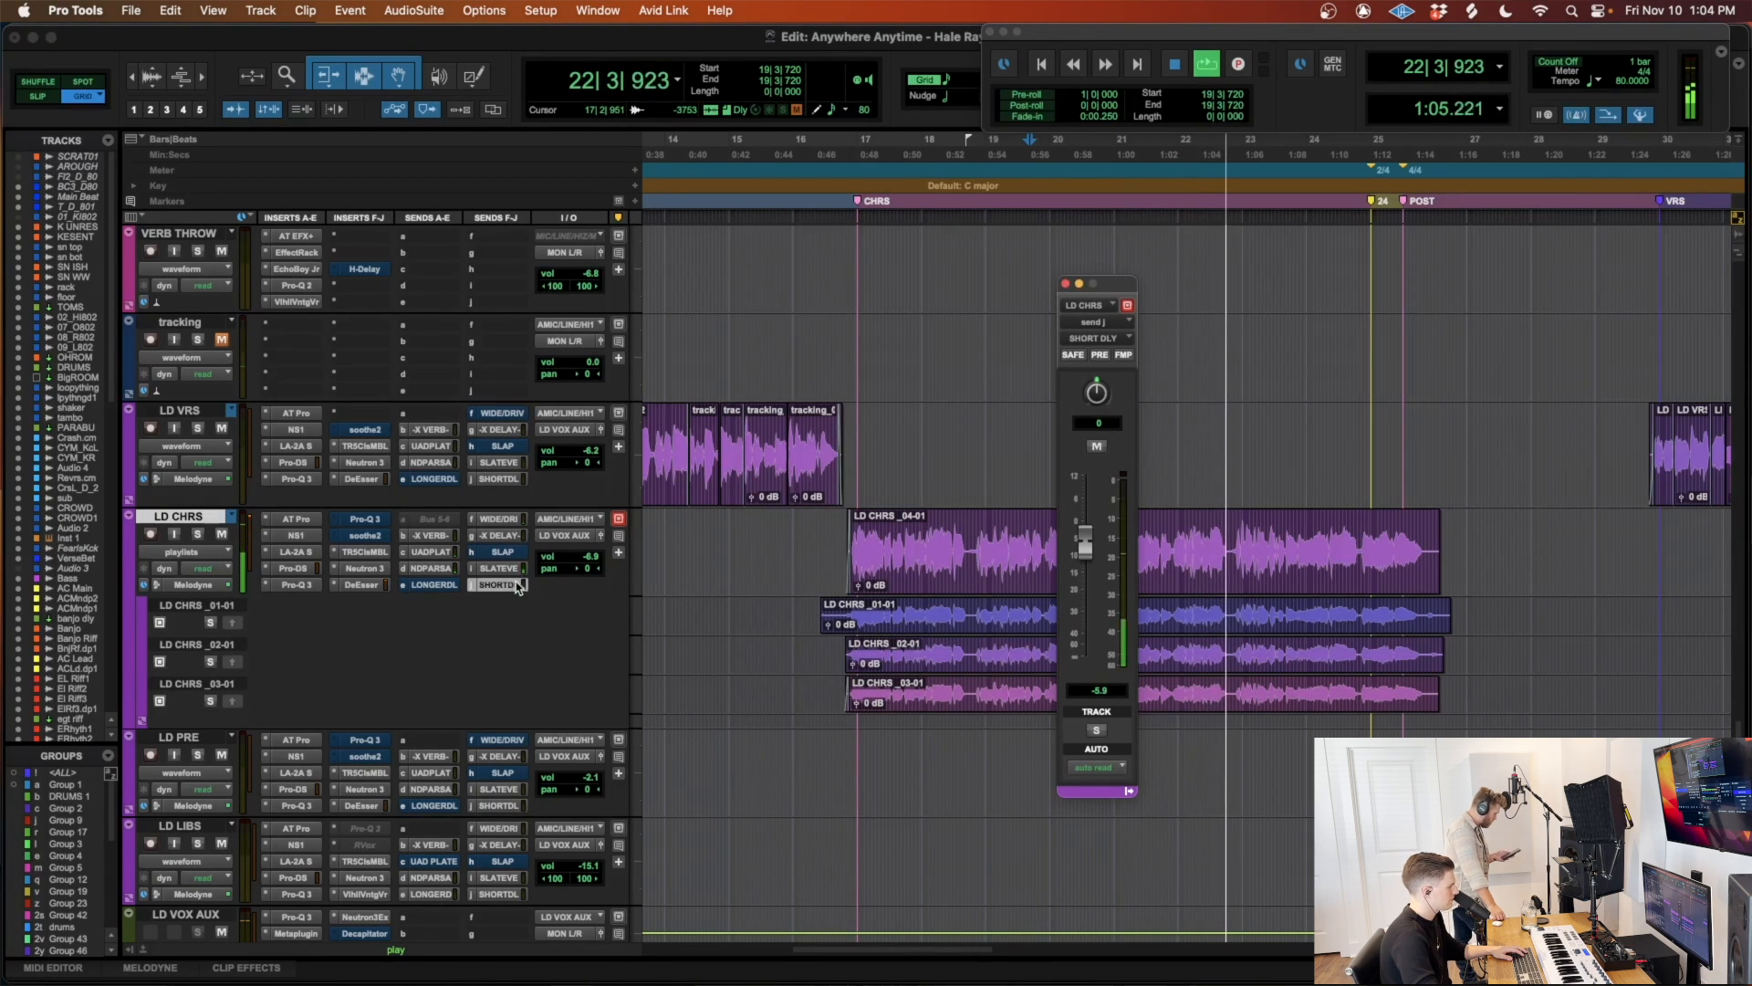
pyautogui.moveTo(1087, 569); pyautogui.dragTo(1086, 591)
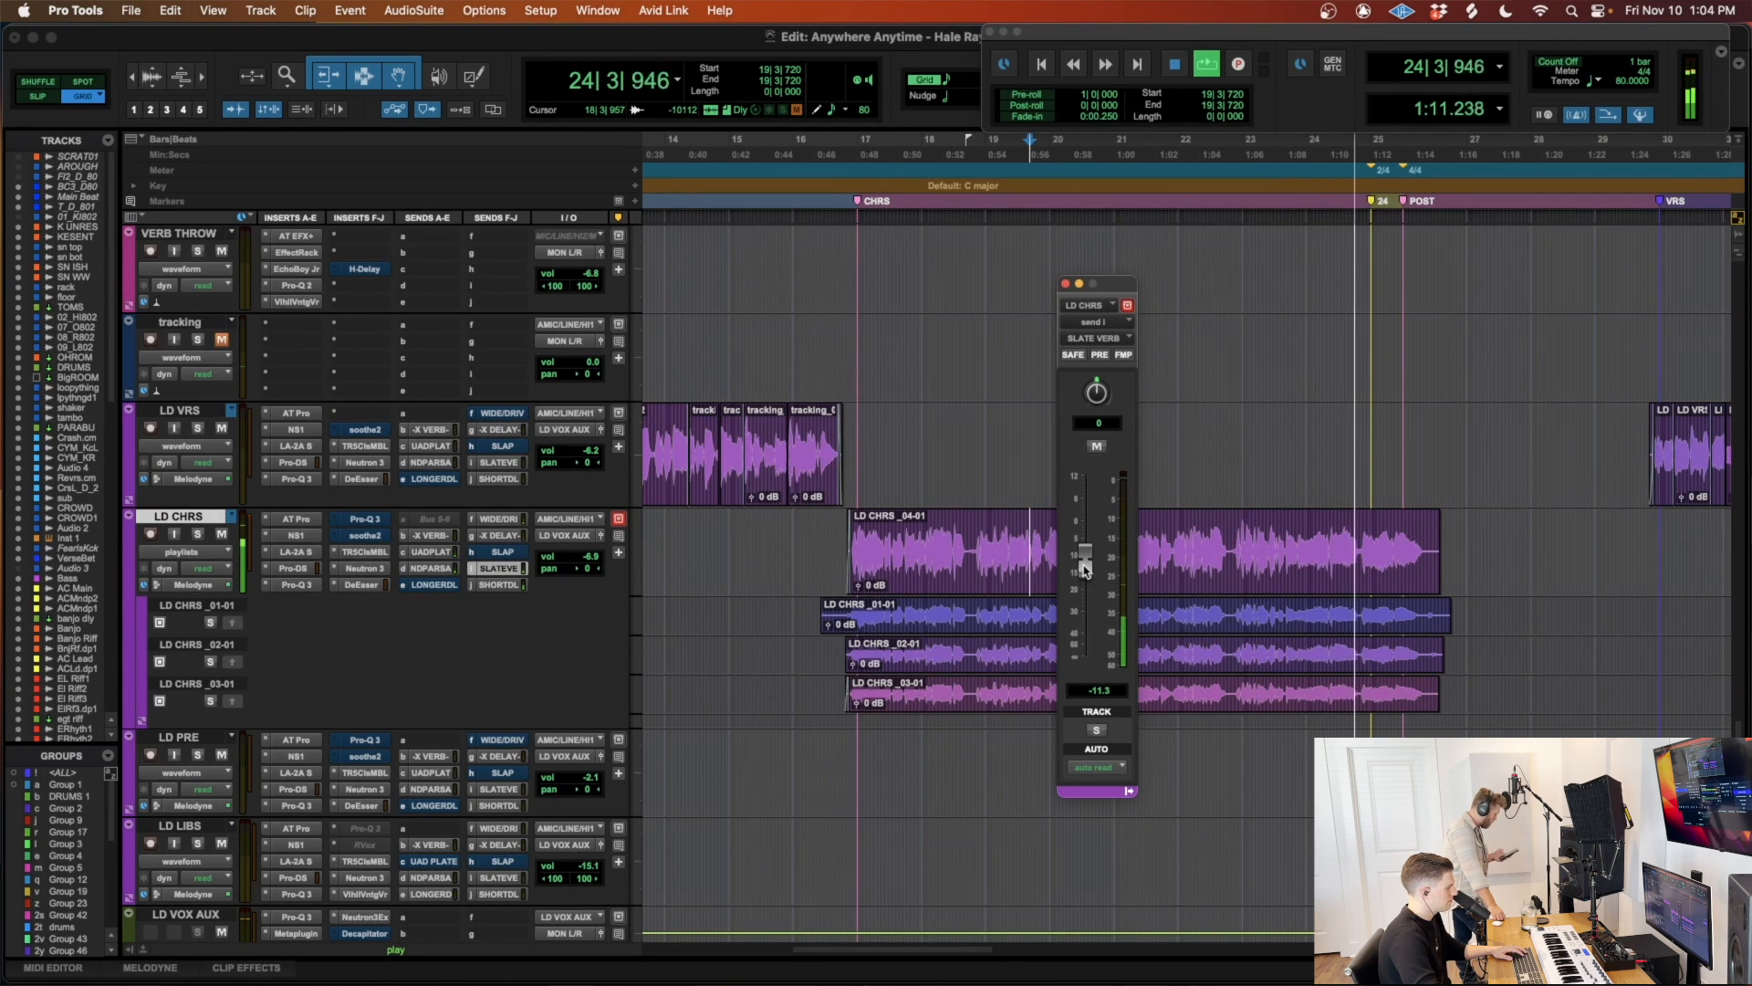
# Step: Set the X DELAY send on LD CHRS to -23.1 dB, check it from 16|1|720 and close the send window
pyautogui.click(498, 535)
pyautogui.moveTo(1086, 609); pyautogui.dragTo(1086, 597)
pyautogui.click(805, 547)
pyautogui.press('space')
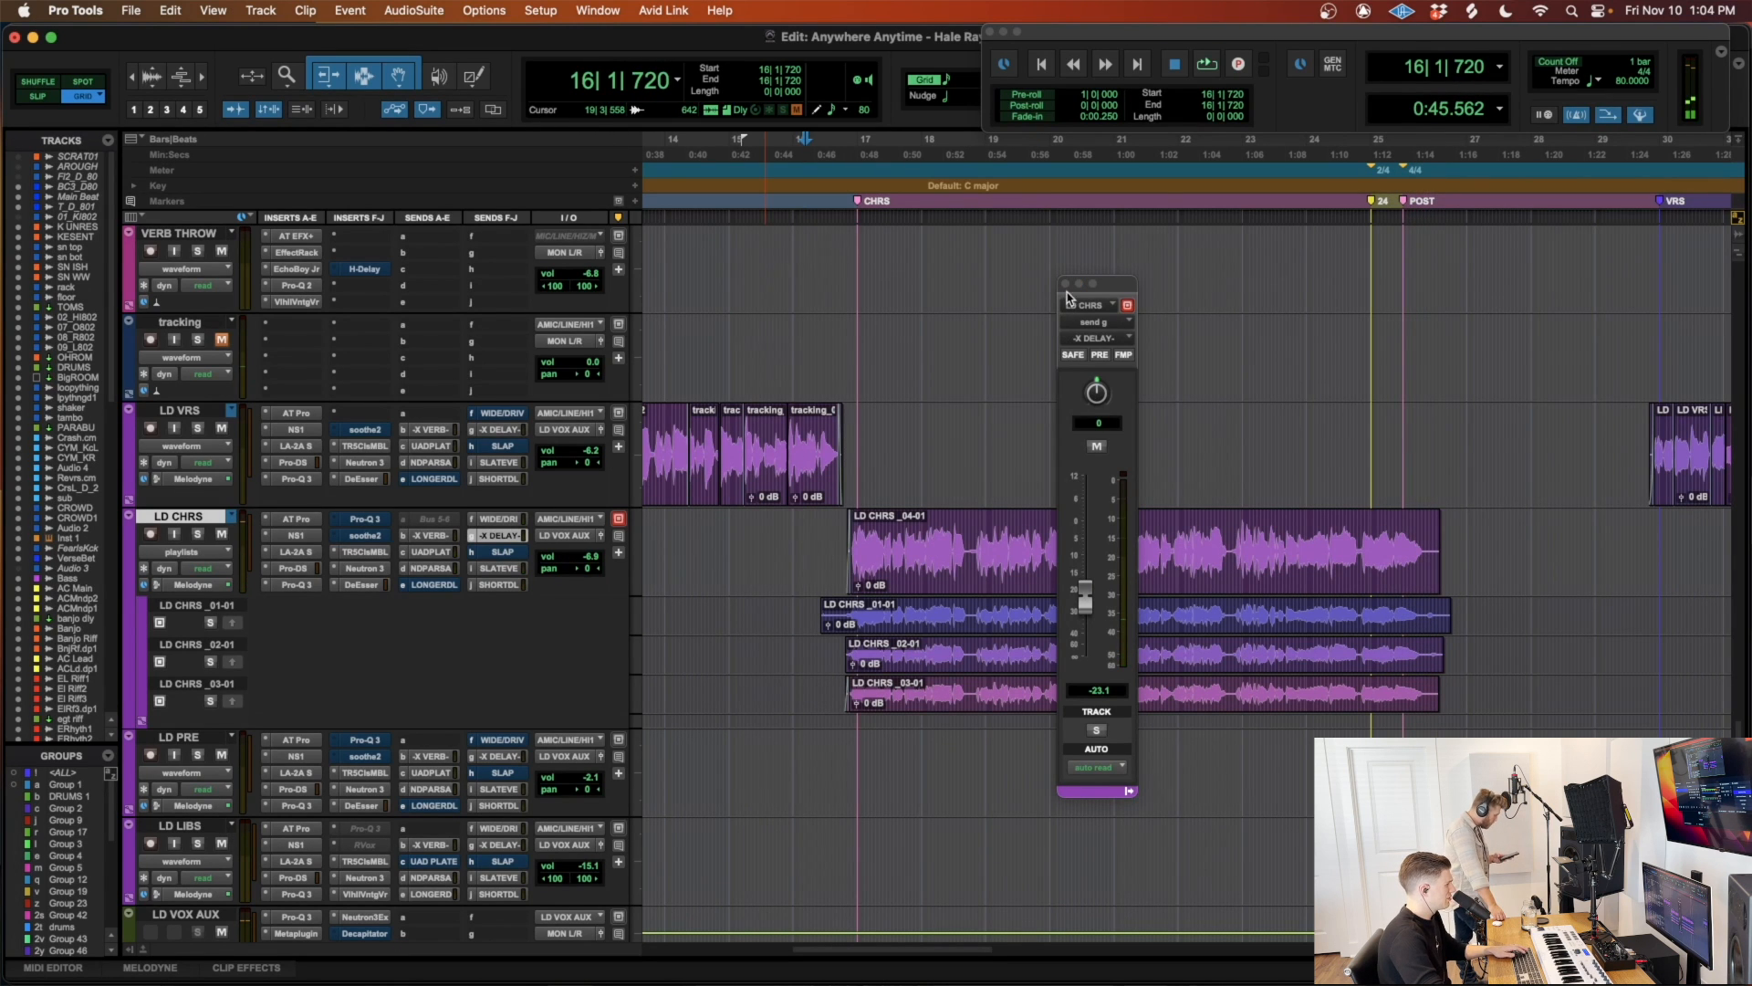
pyautogui.click(1066, 284)
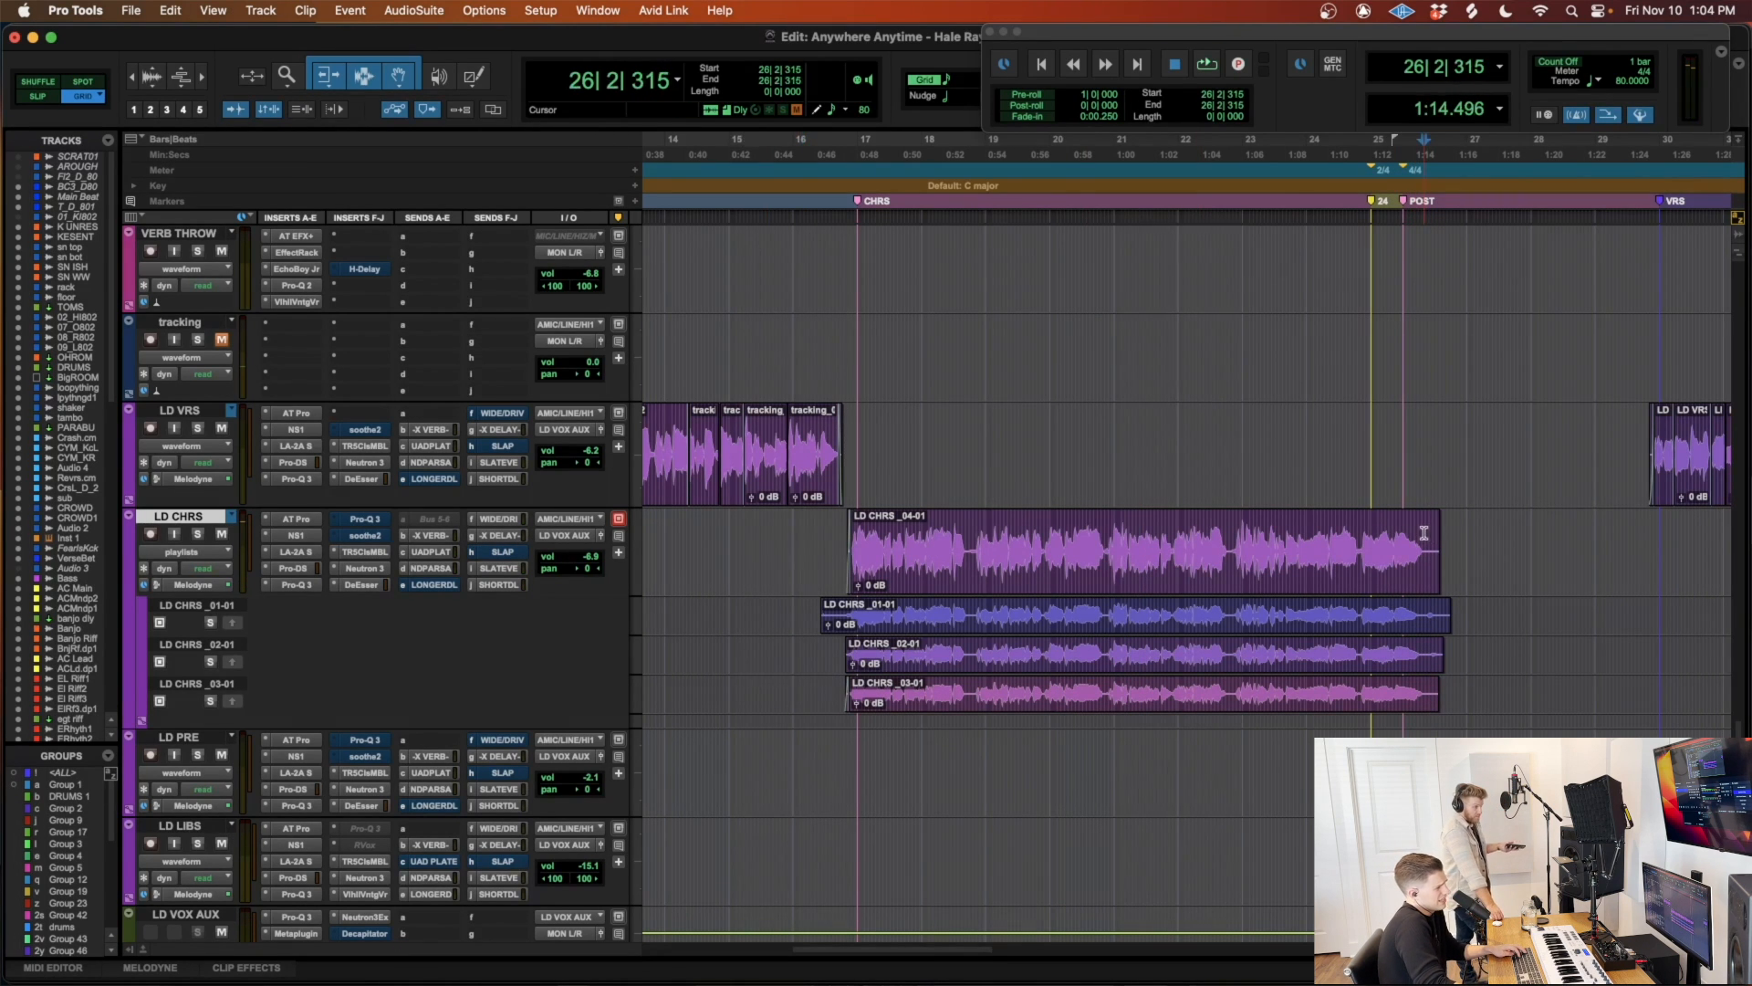
# Step: Trim the fourth chorus take's end to 26|2|588 and select the whole clip
pyautogui.click(1186, 587)
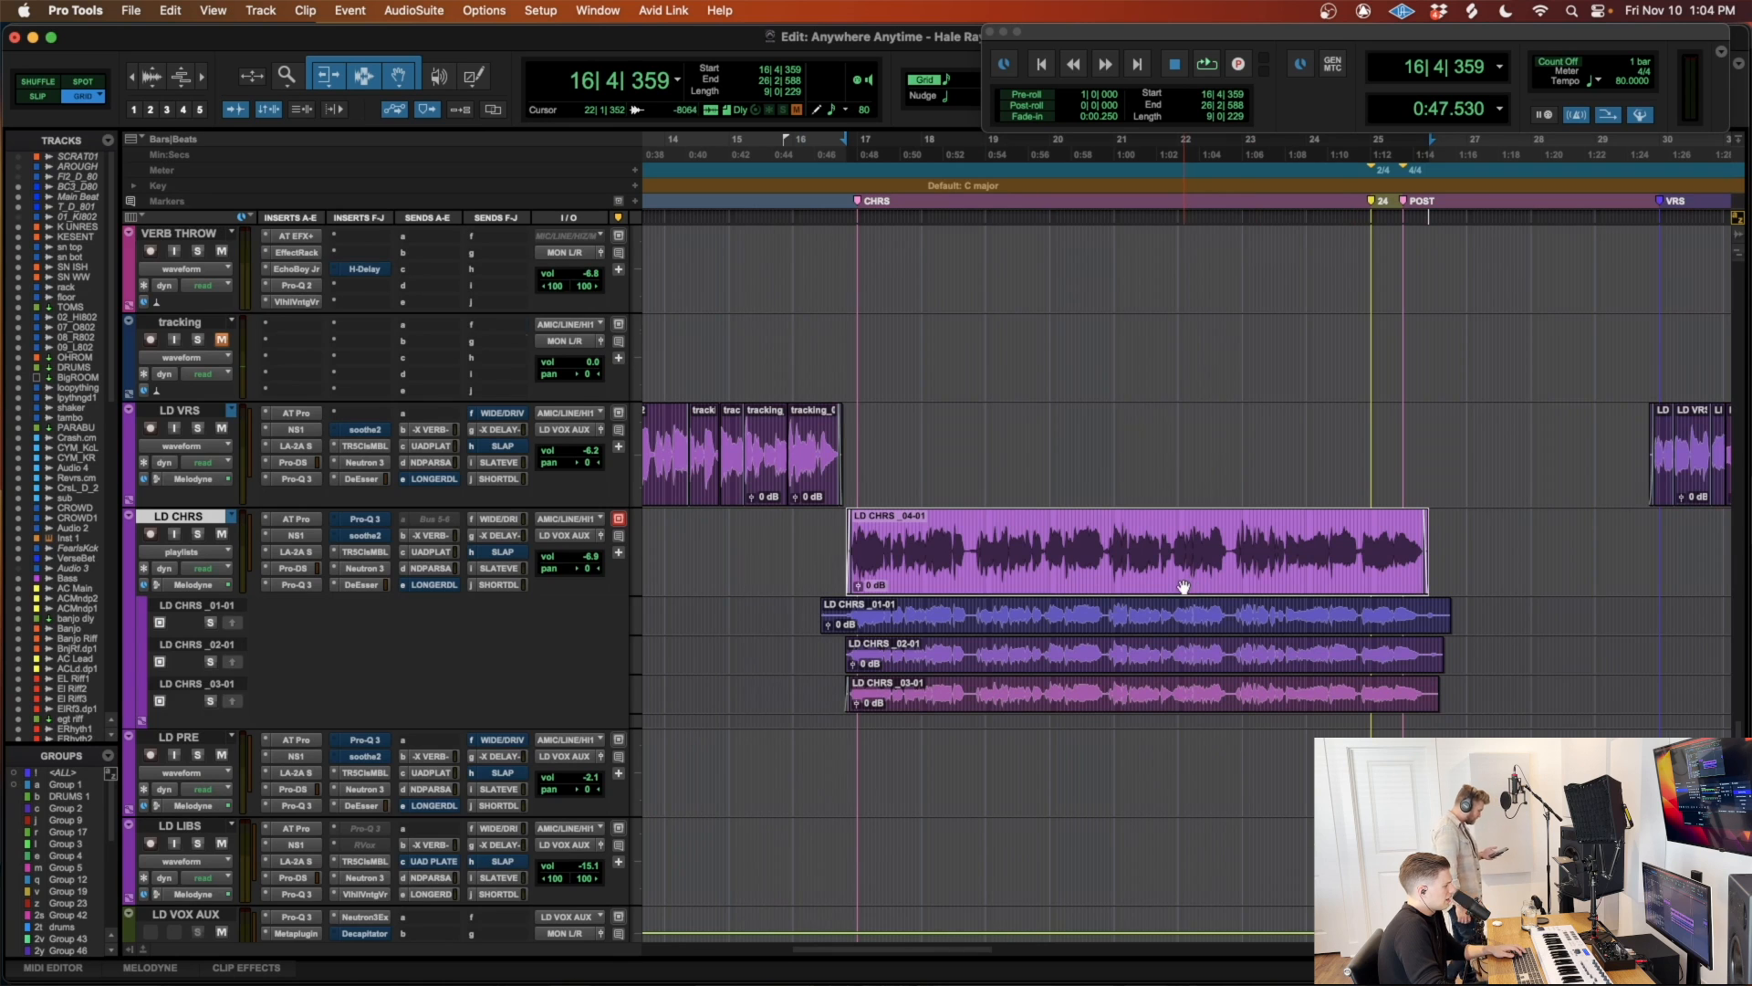
pyautogui.scroll(-2, 1183, 590)
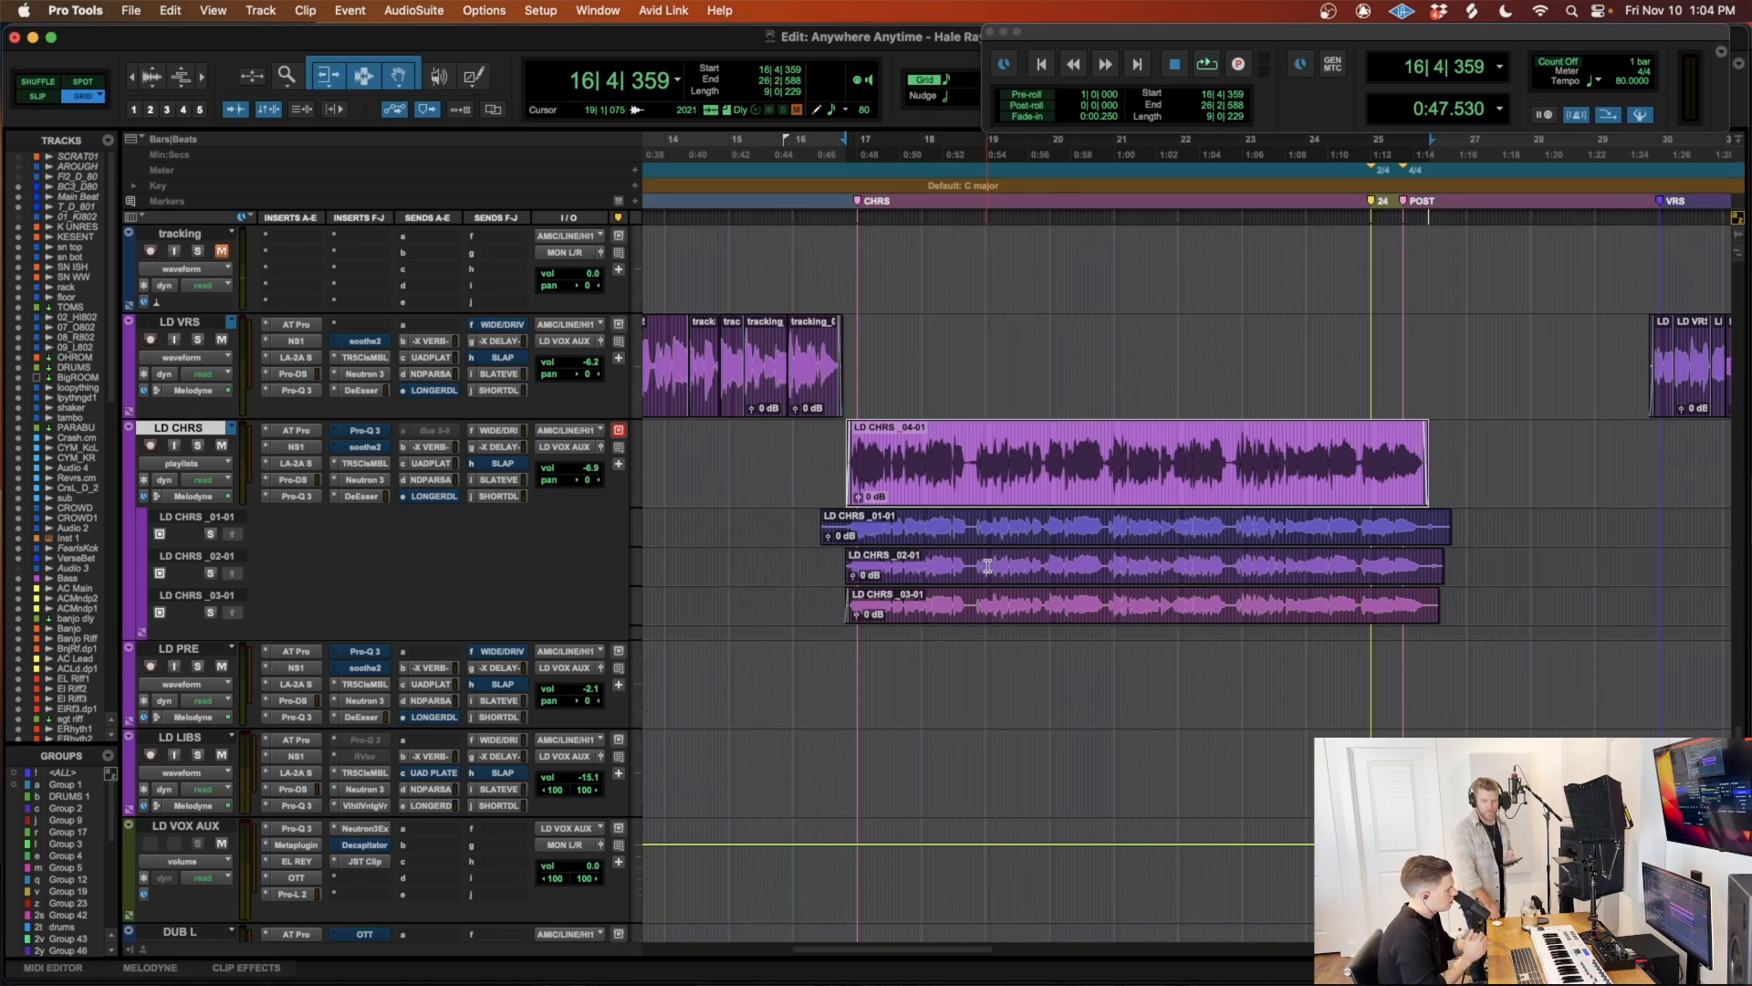
pyautogui.scroll(-10, 1051, 485)
pyautogui.scroll(15, 1057, 489)
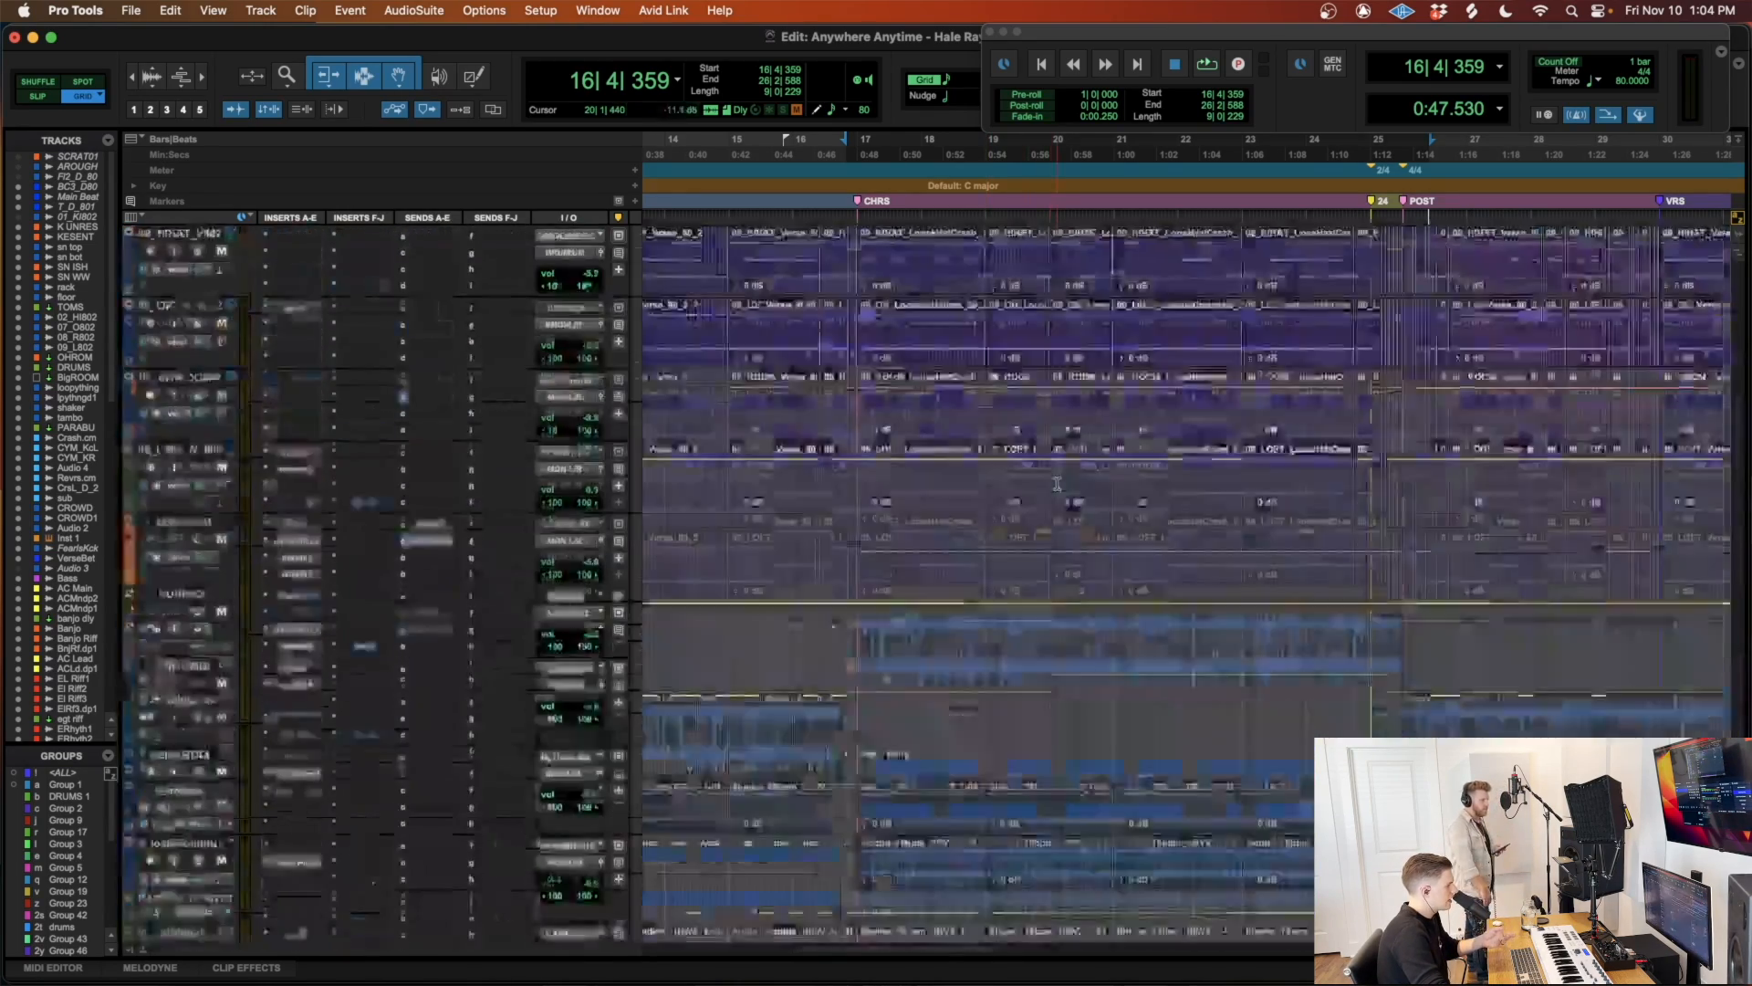
# Step: Return to the lead vocal tracks and look over the LD CHRS takes and the sections around the first and second choruses
pyautogui.scroll(-20, 1099, 471)
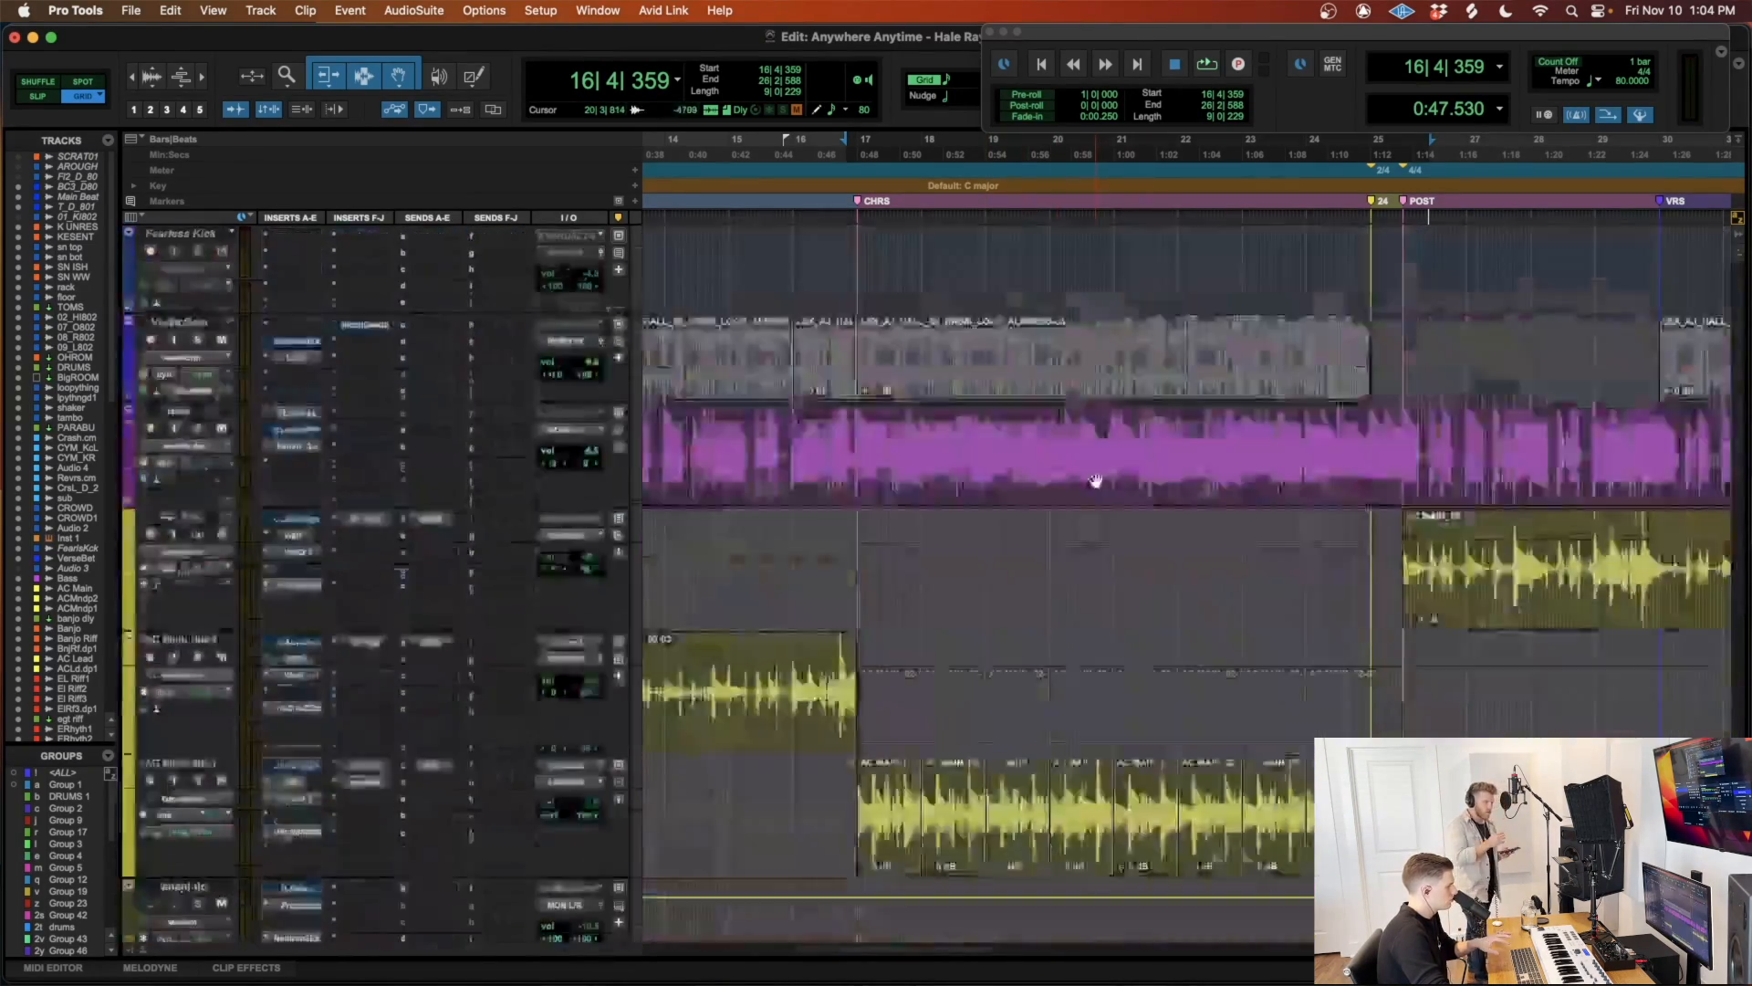
pyautogui.scroll(-20, 1092, 480)
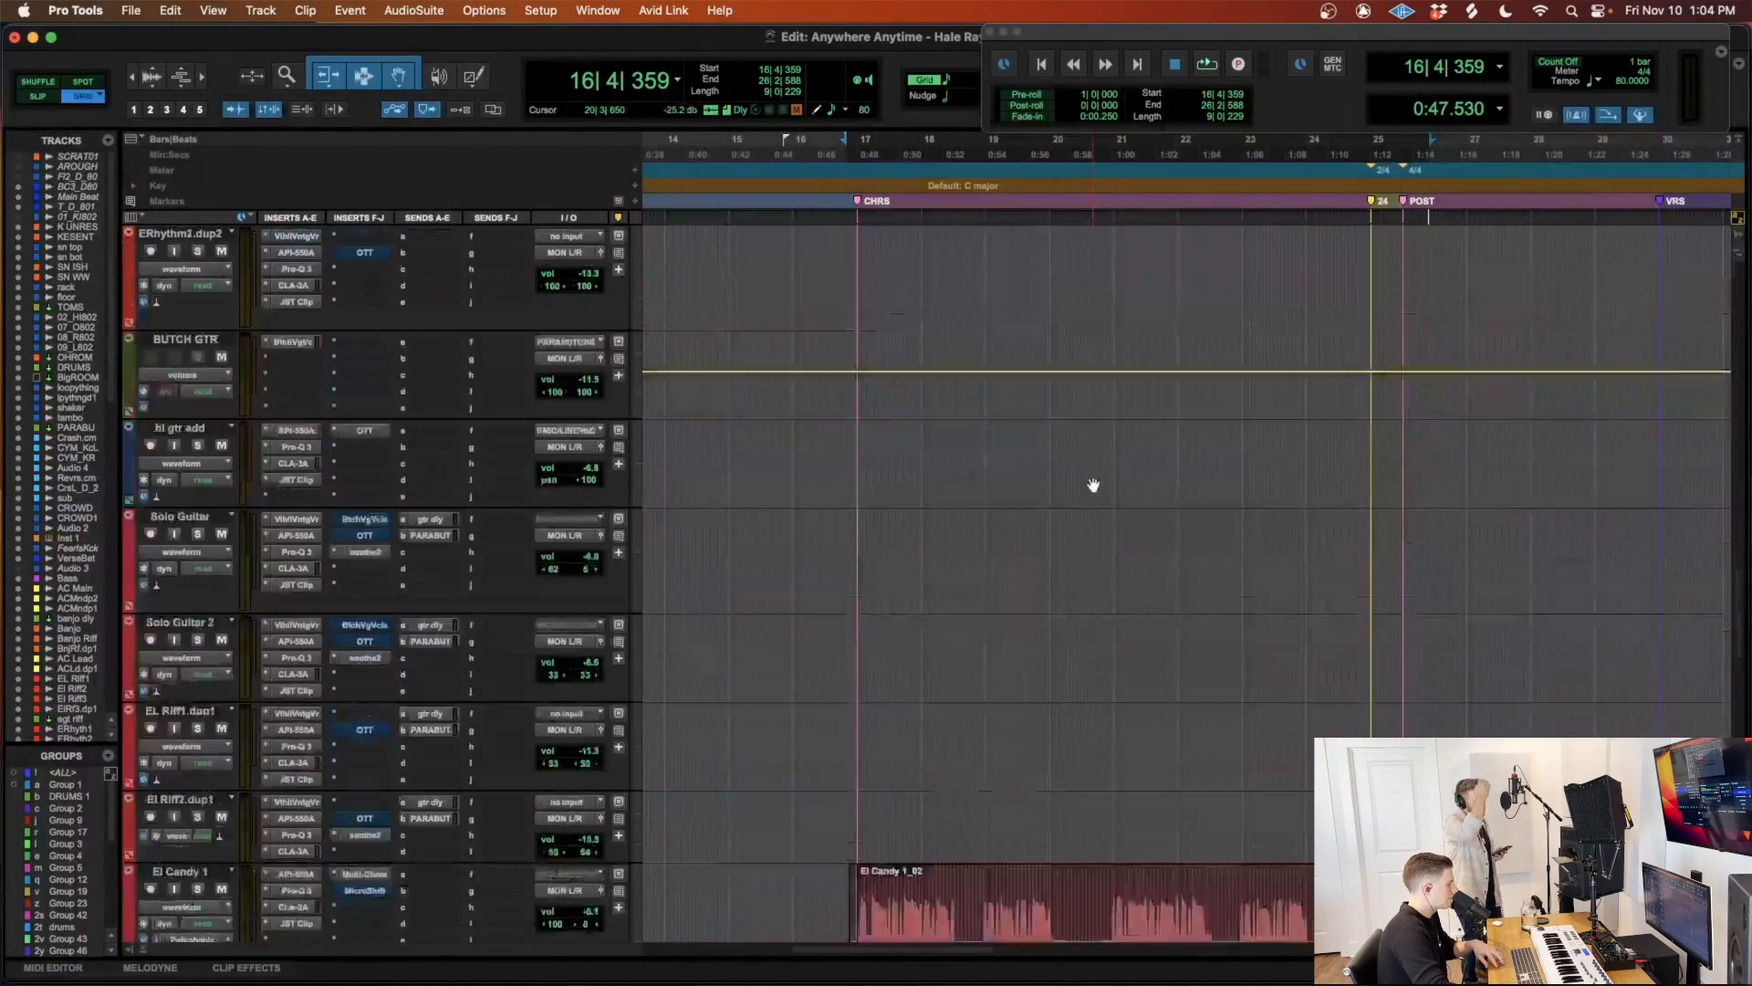
pyautogui.scroll(-2, 1093, 485)
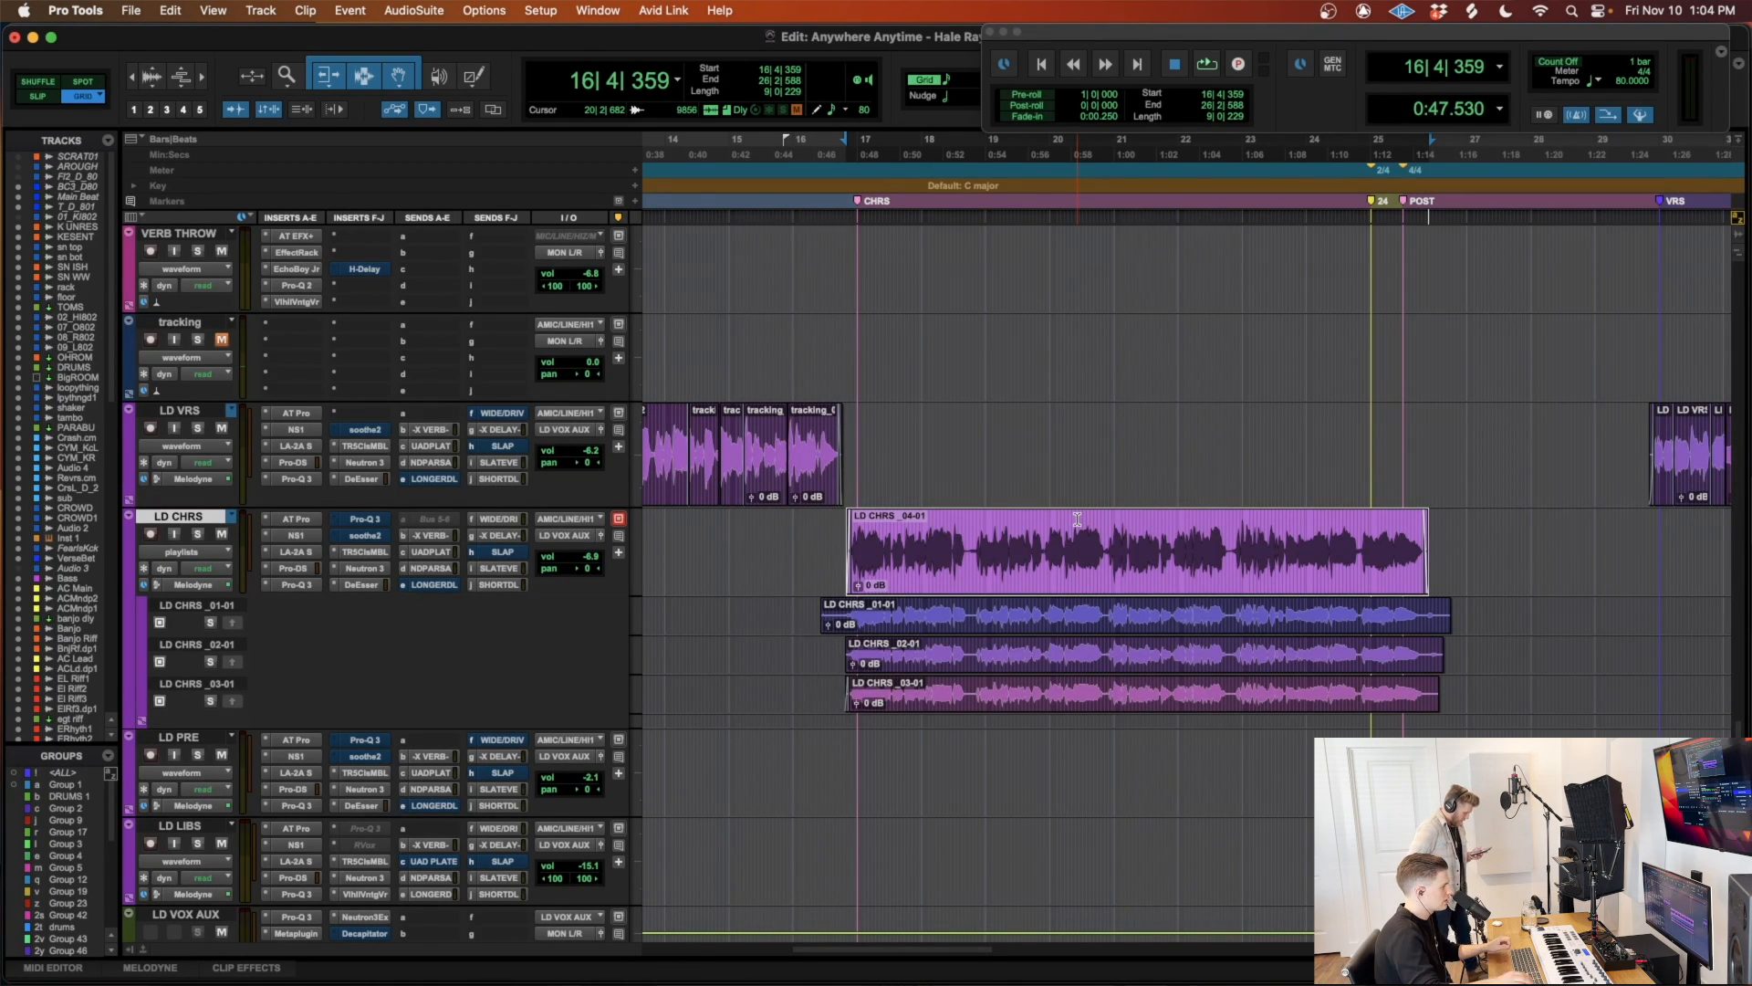
pyautogui.press('r')
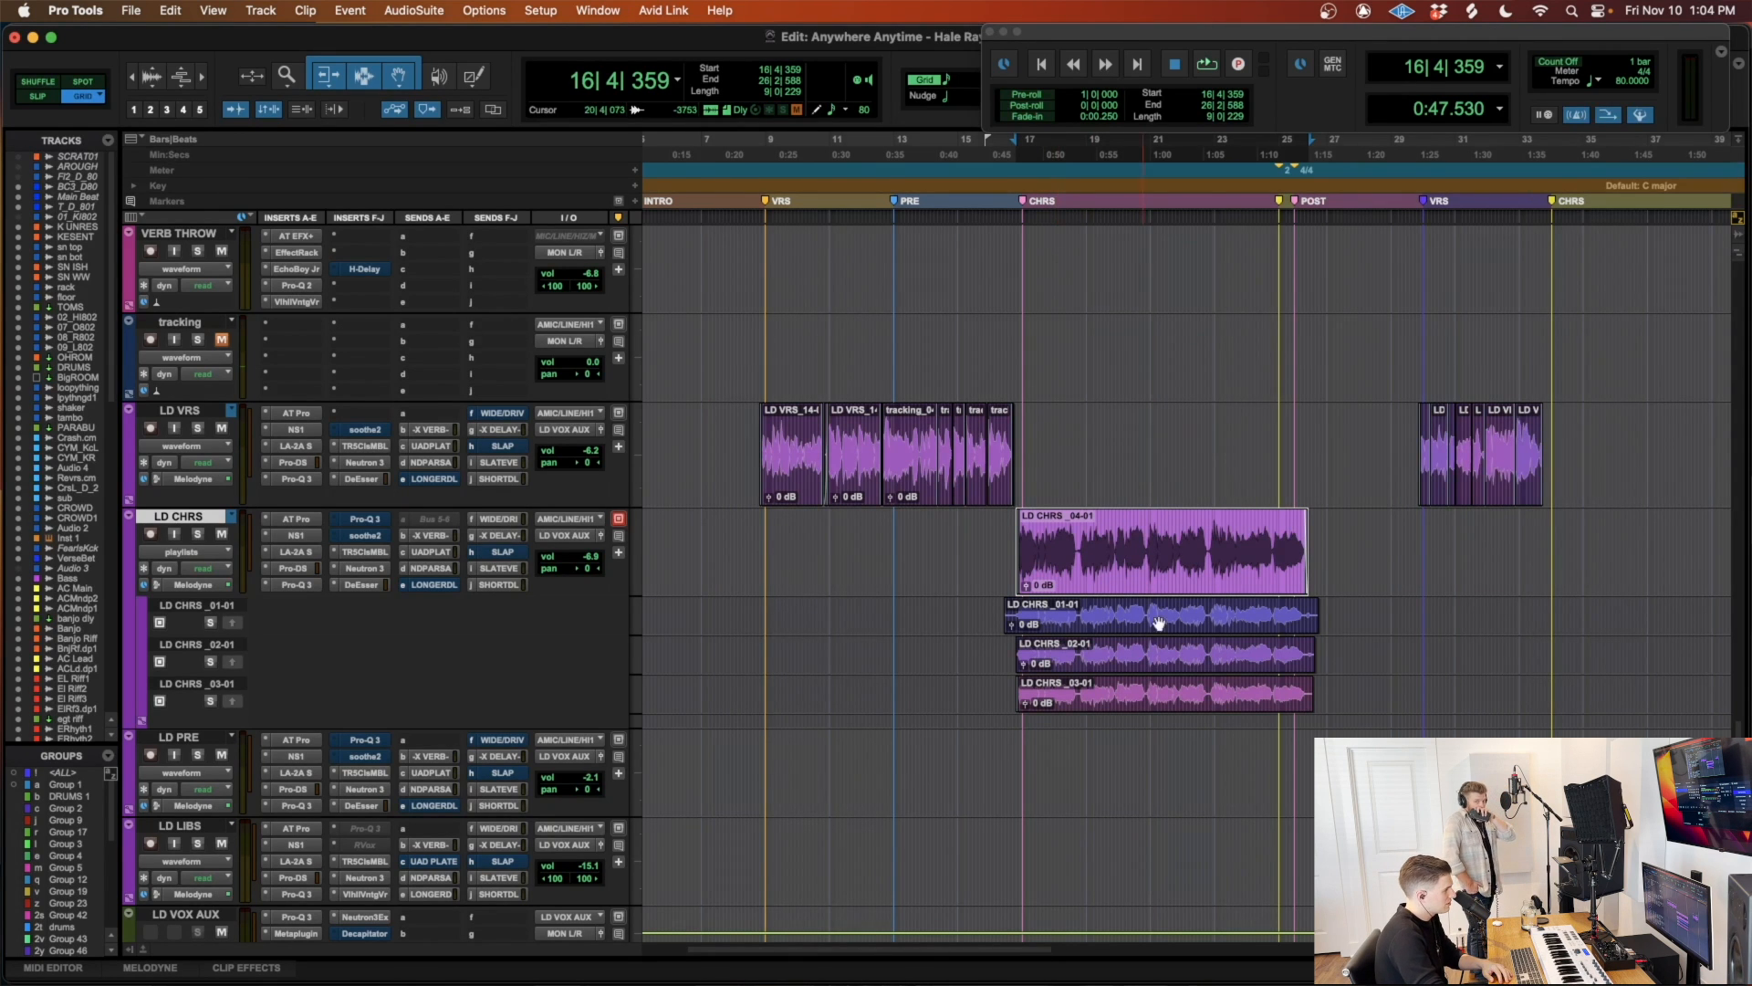
pyautogui.hscroll(10, 1249, 598)
pyautogui.hscroll(3, 1249, 598)
pyautogui.hscroll(-10, 1249, 599)
pyautogui.hscroll(2, 1248, 599)
pyautogui.hscroll(15, 1249, 599)
pyautogui.hscroll(-18, 1111, 564)
pyautogui.hscroll(-2, 1111, 564)
pyautogui.hscroll(2, 1112, 566)
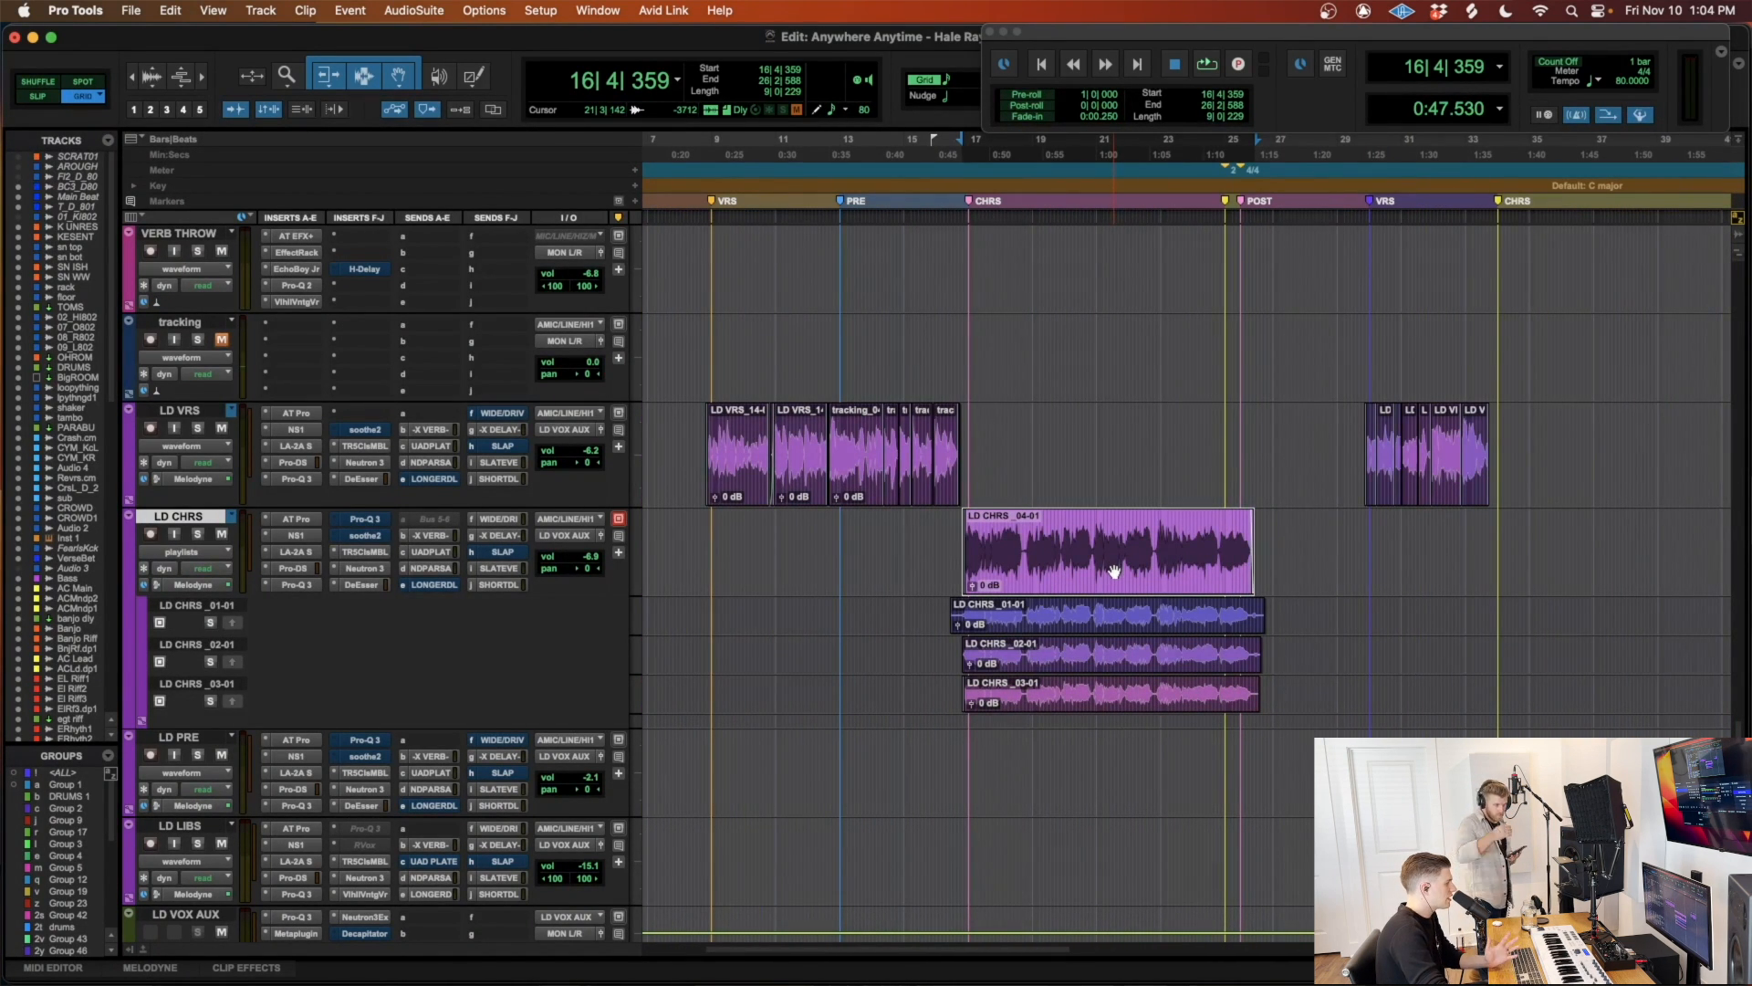
# Step: Look over the empty LD CHRS timeline from the second chorus to the outro for places where the chorus repeats
pyautogui.hscroll(5, 1114, 572)
pyautogui.moveTo(1097, 562)
pyautogui.mouseDown()
pyautogui.moveTo(1100, 547)
pyautogui.moveTo(779, 545)
pyautogui.moveTo(1111, 542)
pyautogui.moveTo(739, 553)
pyautogui.moveTo(1108, 539)
pyautogui.mouseUp()
pyautogui.hscroll(9, 1110, 539)
pyautogui.moveTo(890, 537); pyautogui.dragTo(1480, 541)
pyautogui.hscroll(9, 1433, 548)
pyautogui.hscroll(-9, 1454, 551)
pyautogui.moveTo(1137, 536); pyautogui.dragTo(1403, 539)
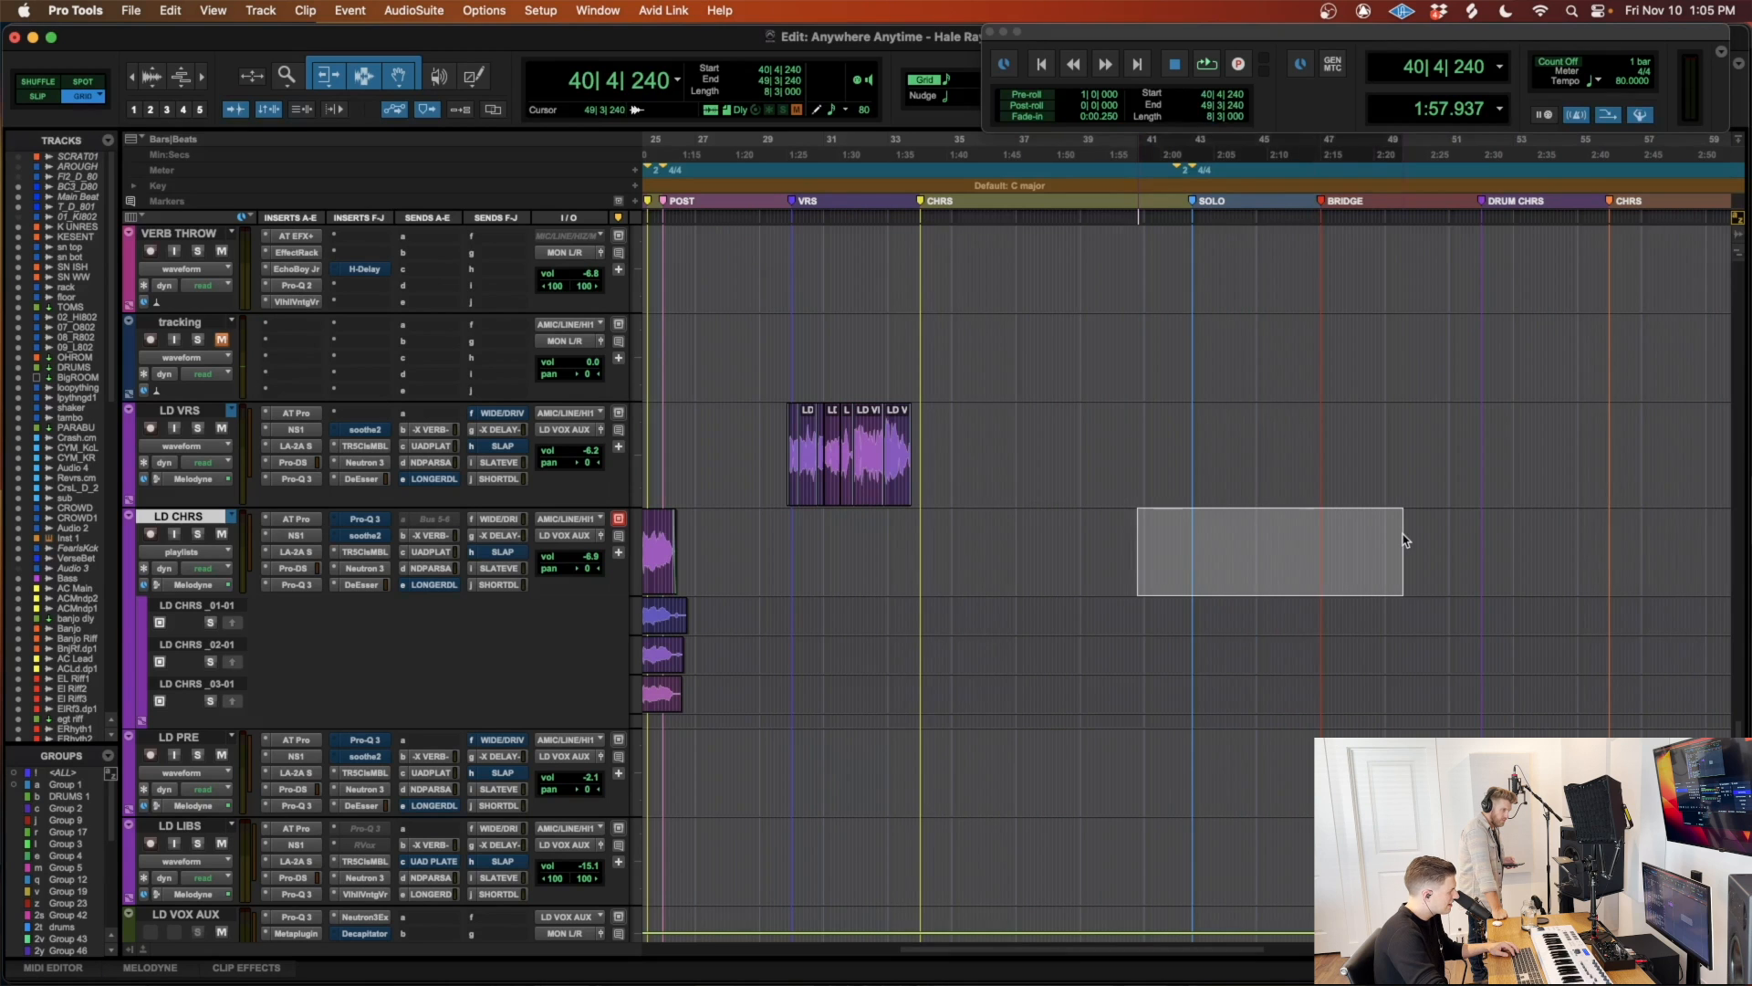
pyautogui.hscroll(5, 1278, 558)
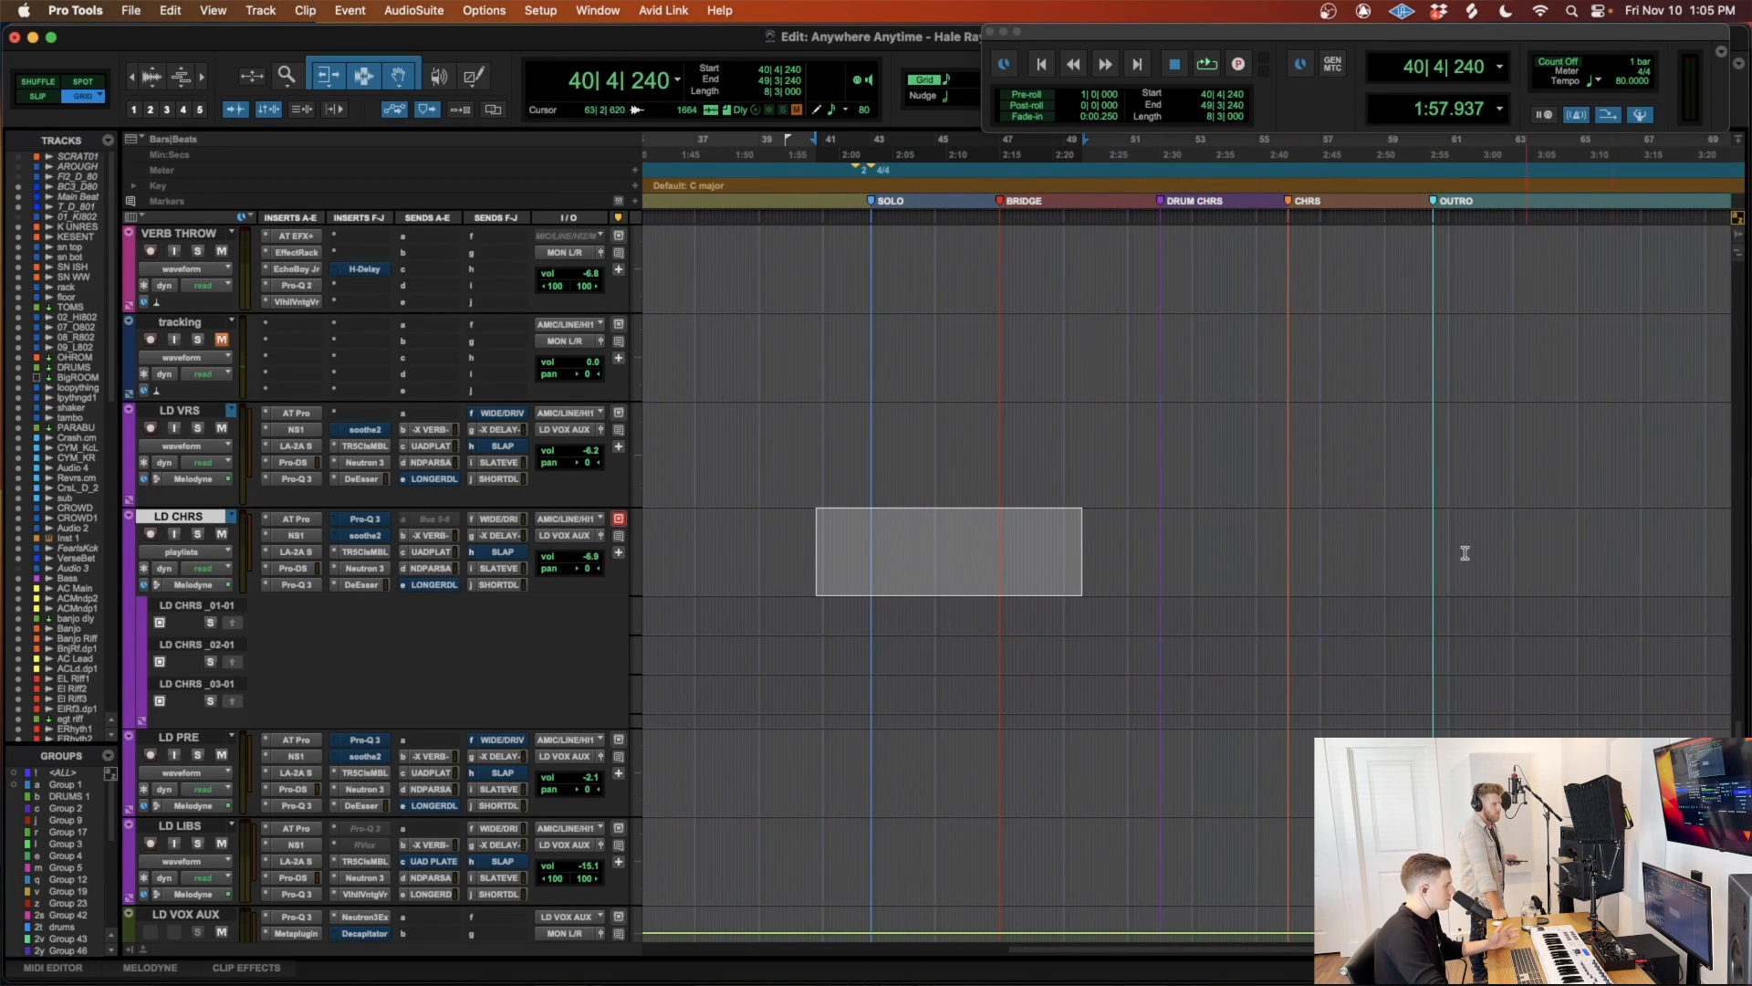
pyautogui.hscroll(-15, 1175, 529)
# Step: Select the LD CHRS range from 16|1|000 to 28|3|720 around the fourth chorus take
pyautogui.moveTo(1448, 538); pyautogui.dragTo(1100, 550)
pyautogui.scroll(4, 1095, 550)
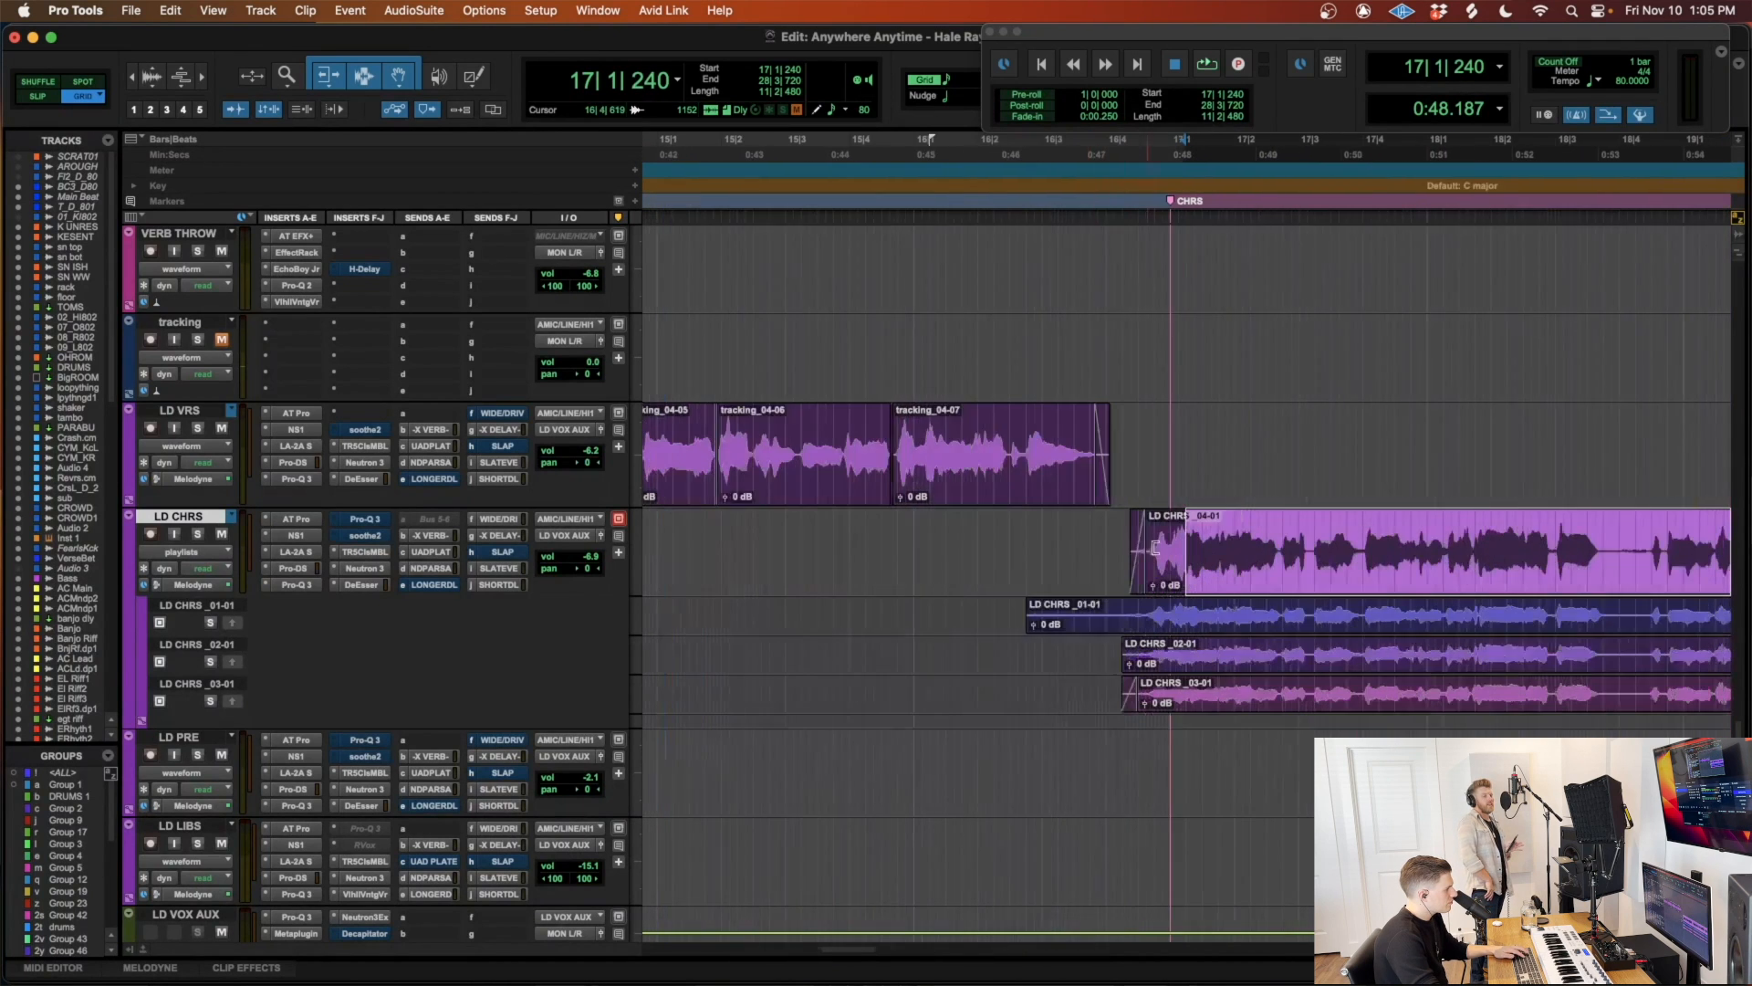
pyautogui.keyDown('shift'); pyautogui.click(914, 536); pyautogui.keyUp('shift')
pyautogui.scroll(-1, 1040, 536)
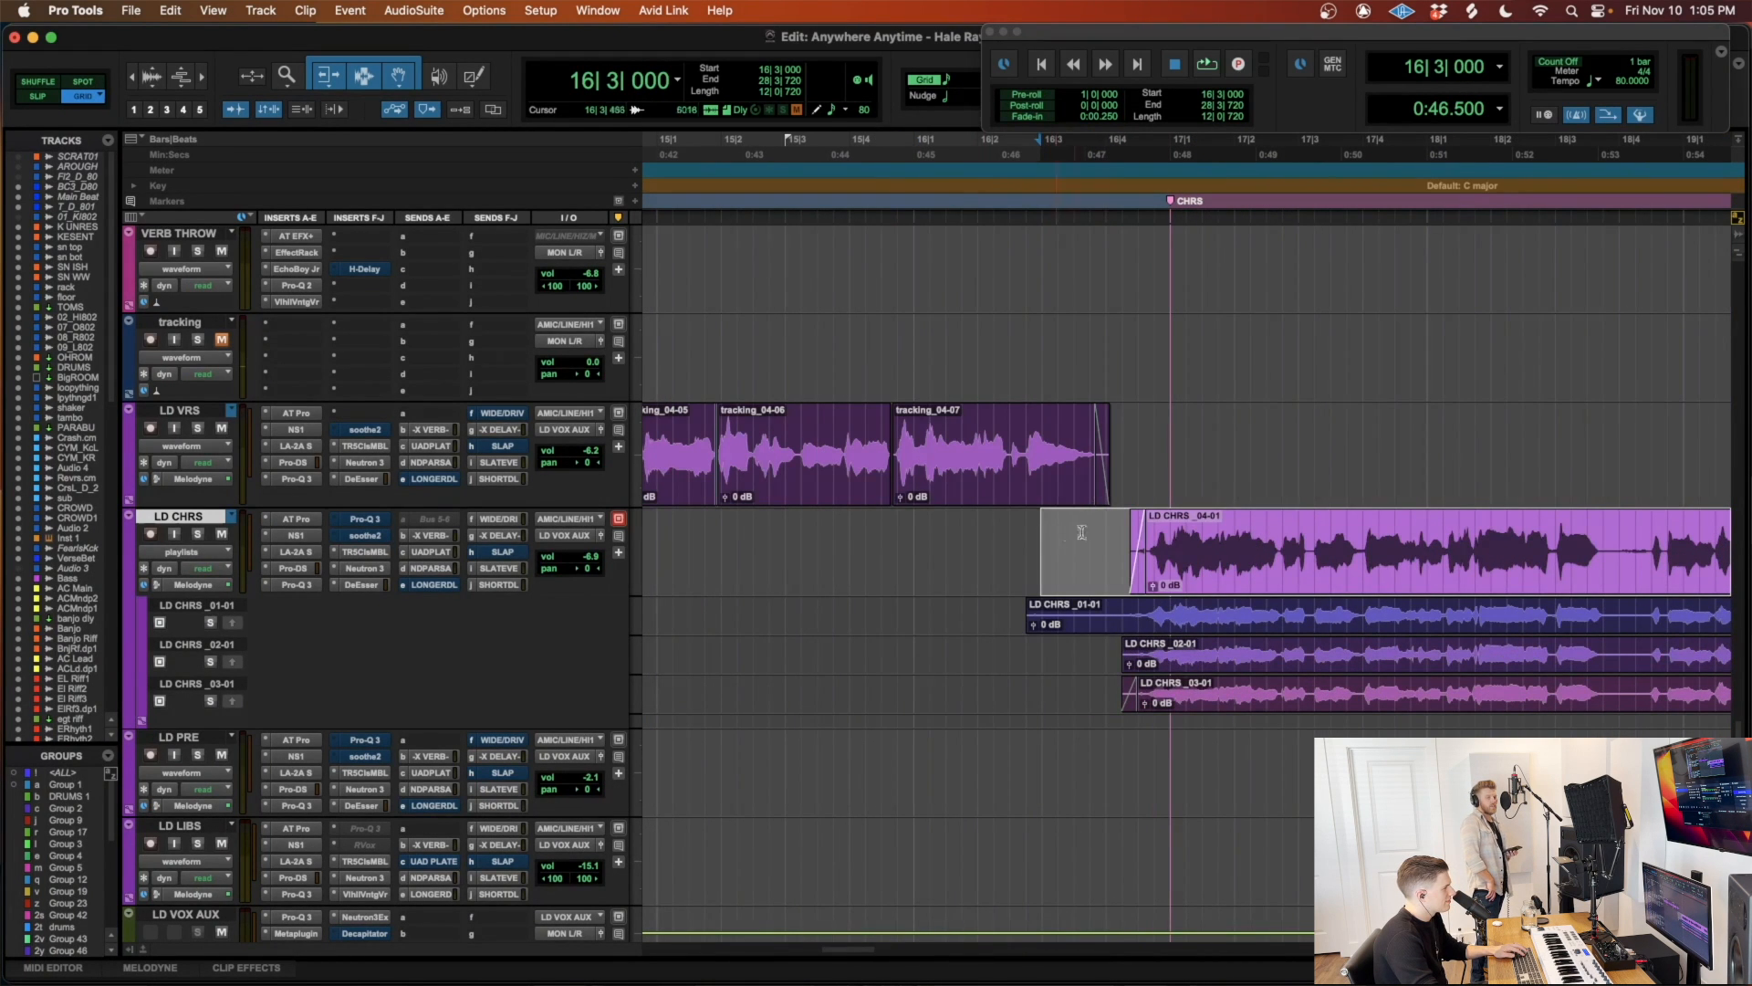
pyautogui.keyDown('shift'); pyautogui.click(917, 529); pyautogui.keyUp('shift')
pyautogui.scroll(-2, 970, 529)
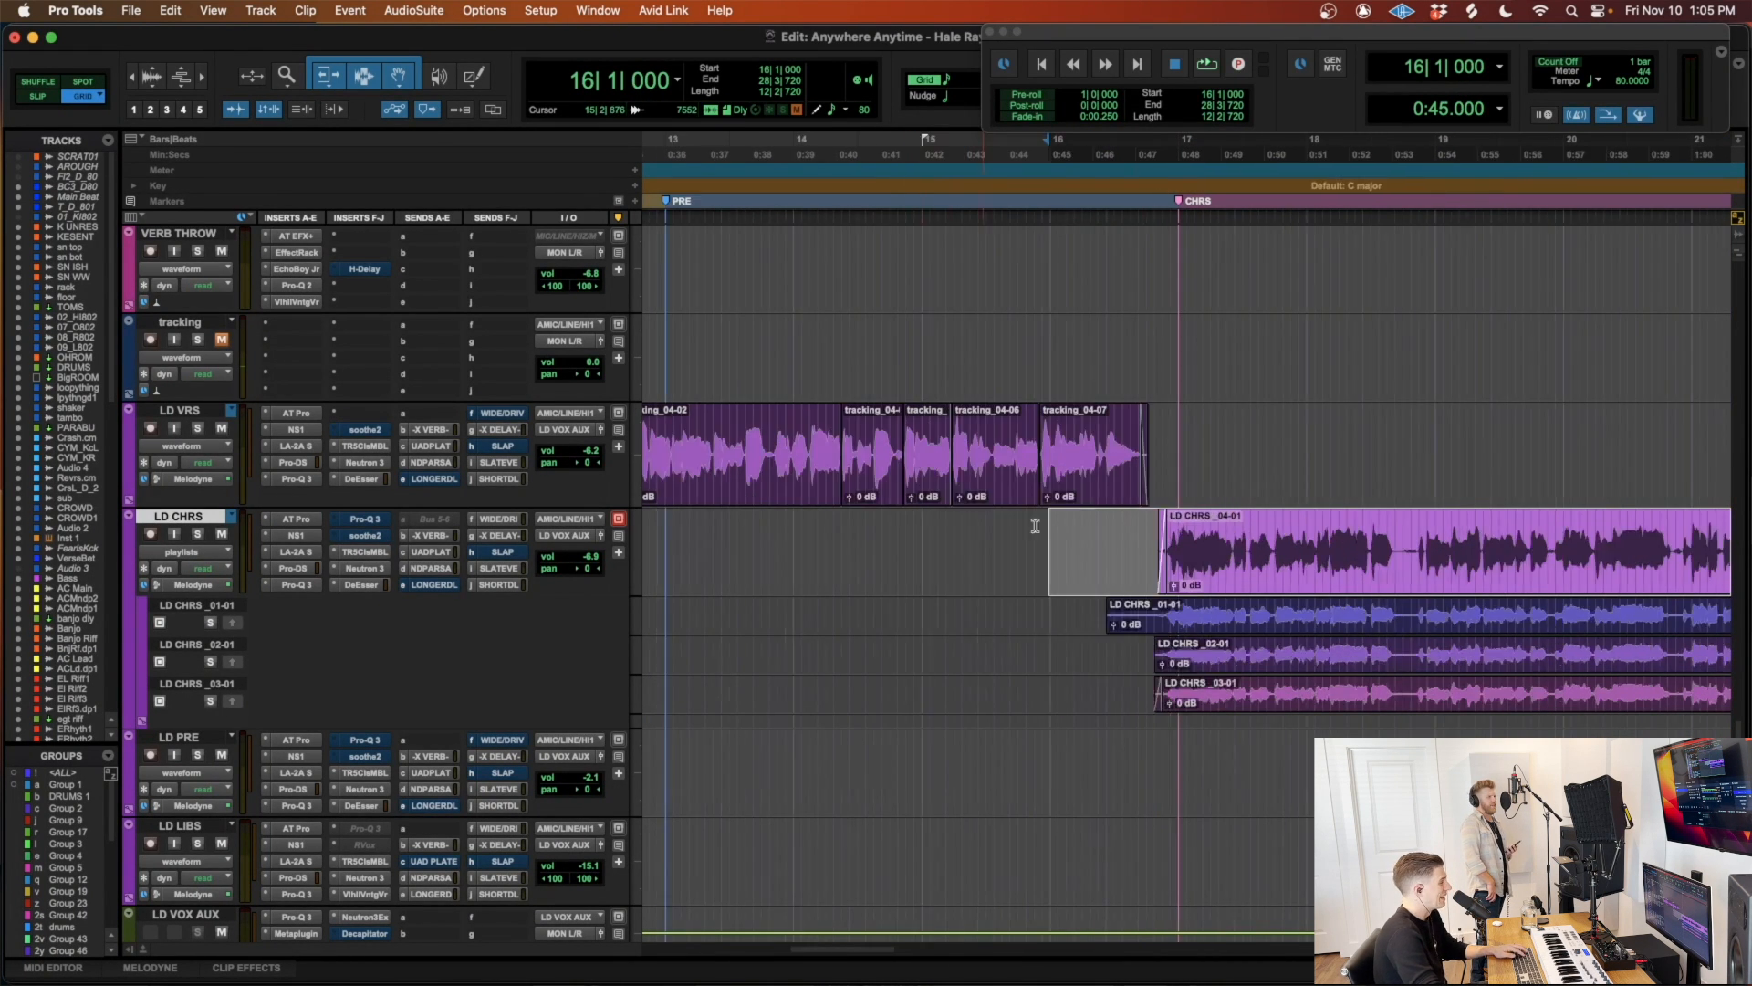
# Step: Copy the selected first-chorus range and paste it at 33|1|000 on LD CHRS for the second chorus
pyautogui.hscroll(10, 1155, 518)
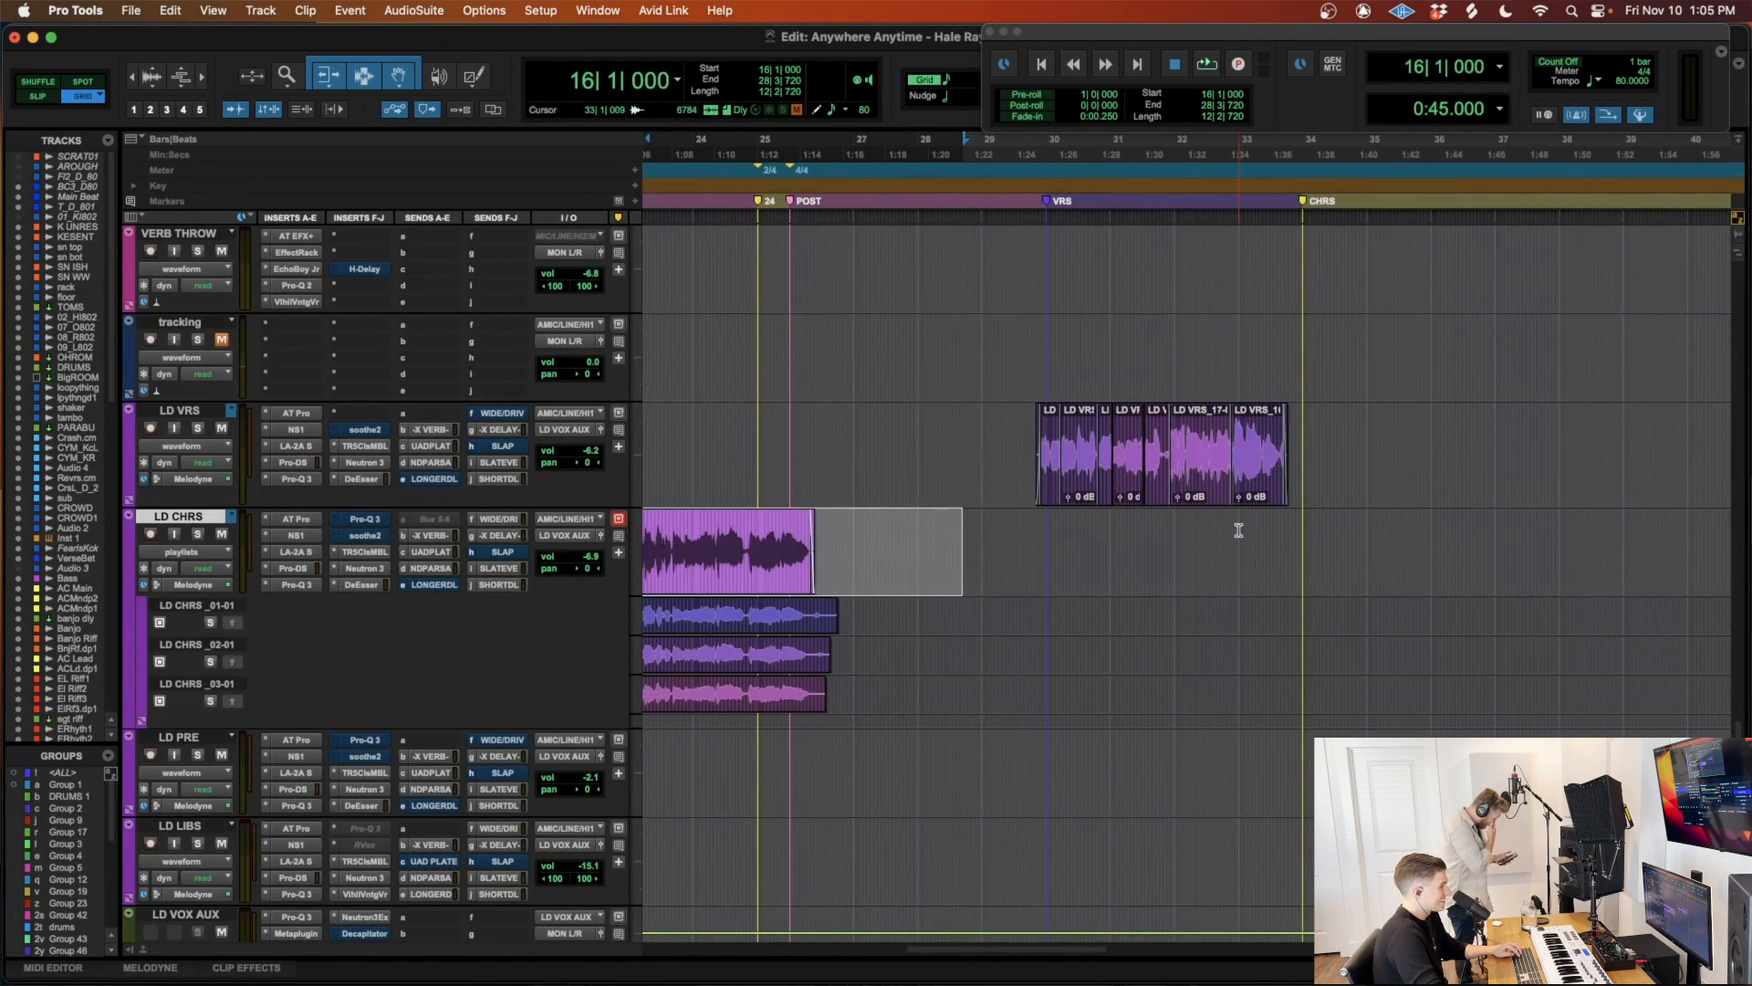
pyautogui.click(1239, 531)
pyautogui.press('super+v')
pyautogui.scroll(1, 1244, 534)
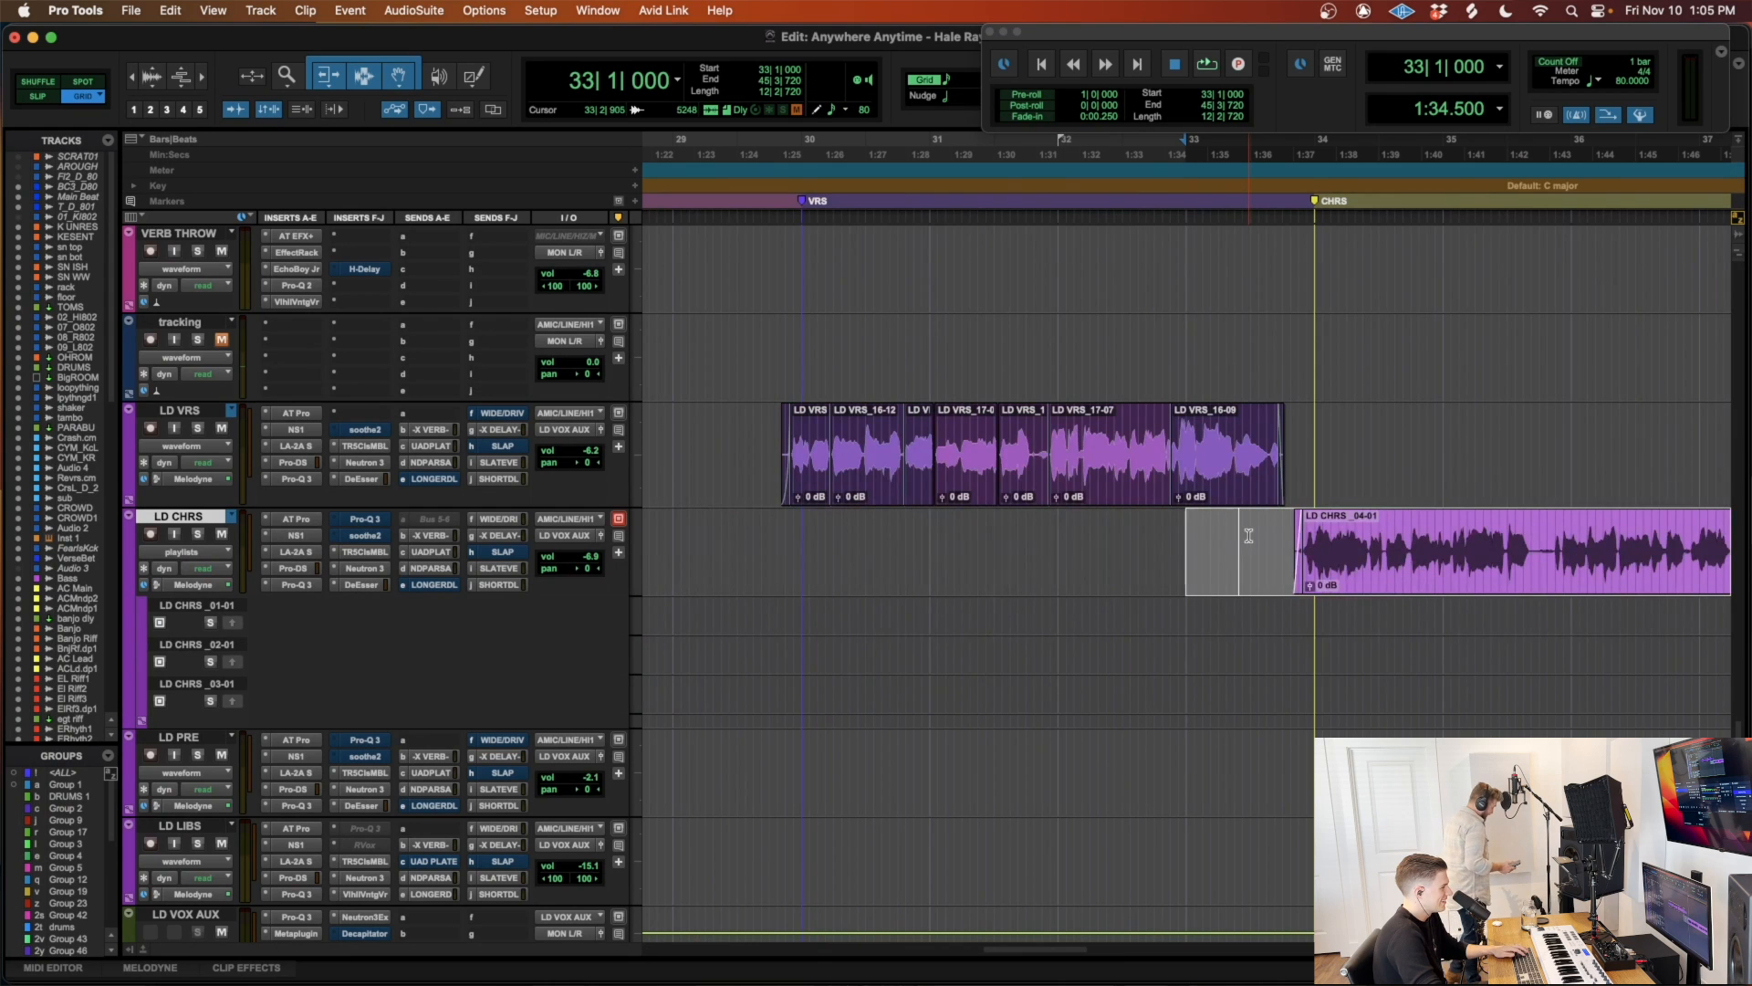
pyautogui.press('r')
pyautogui.press('t')
pyautogui.press('t')
pyautogui.hscroll(3, 1248, 535)
pyautogui.press('r')
pyautogui.hscroll(-1, 1248, 535)
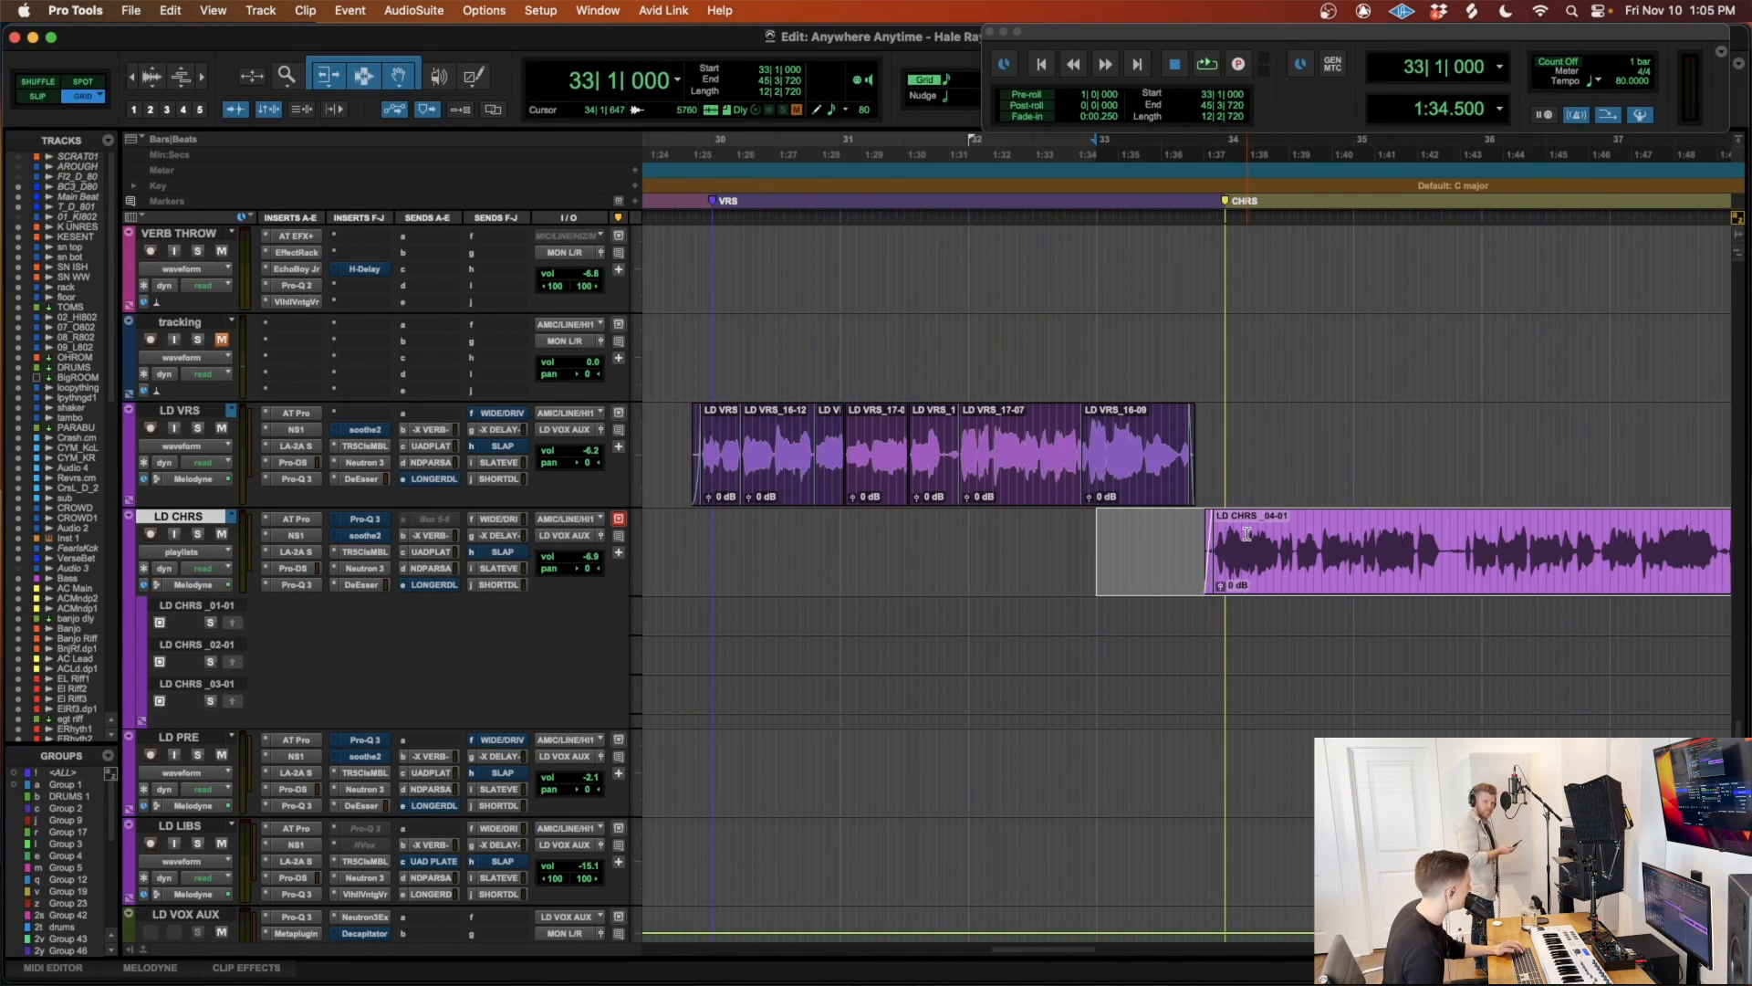
pyautogui.press('r')
pyautogui.hscroll(5, 1242, 534)
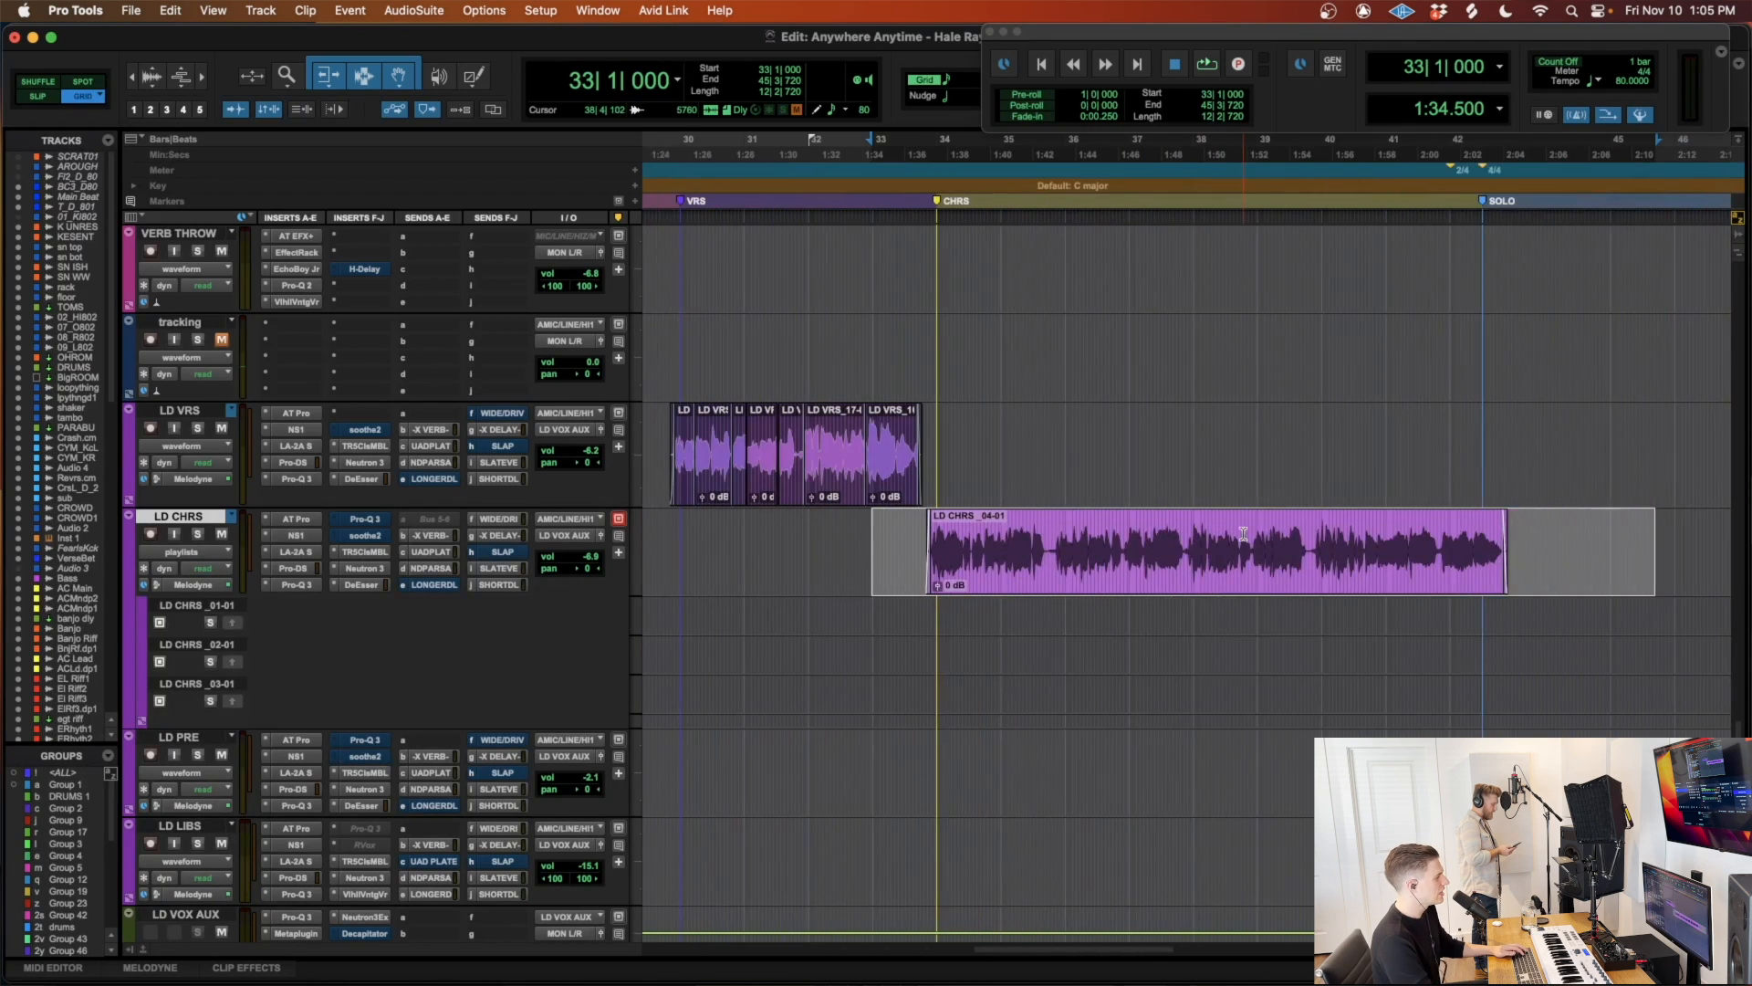
# Step: Examine the end of the pasted second chorus and the neighbouring tracks around the solo and bridge
pyautogui.click(1348, 529)
pyautogui.hscroll(3, 1348, 529)
pyautogui.scroll(3, 1348, 530)
pyautogui.hscroll(-6, 1349, 531)
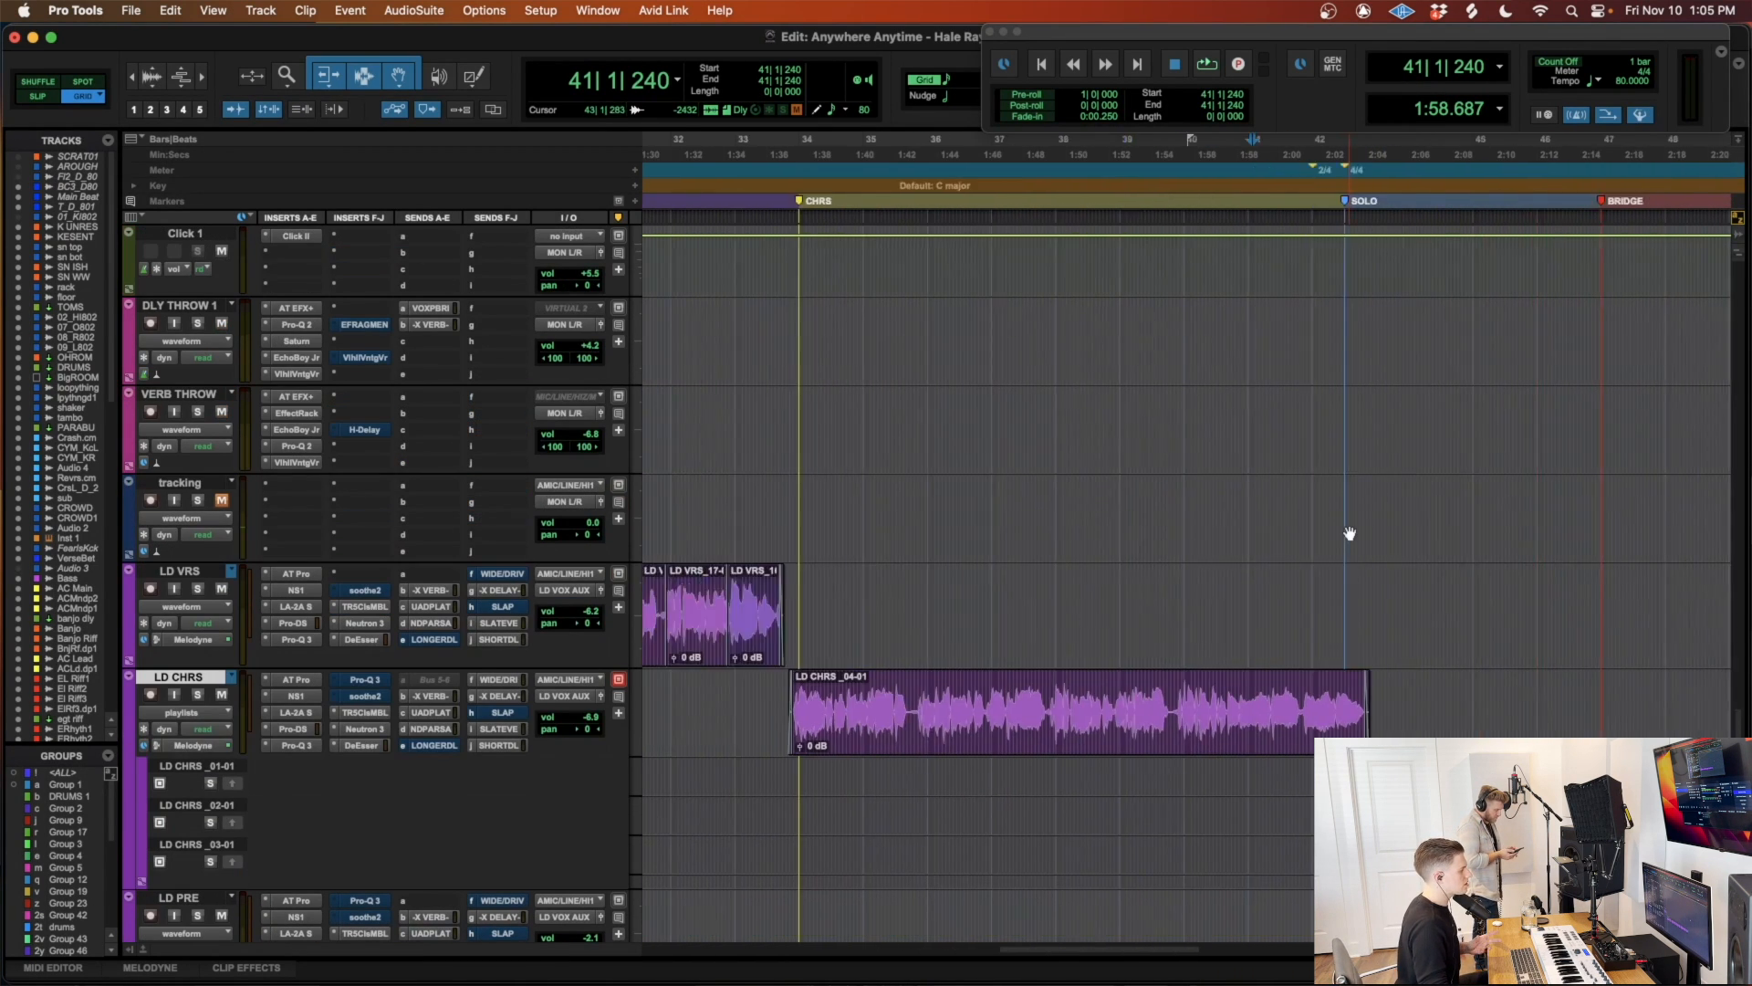
pyautogui.scroll(-3, 1350, 534)
pyautogui.hscroll(5, 1349, 534)
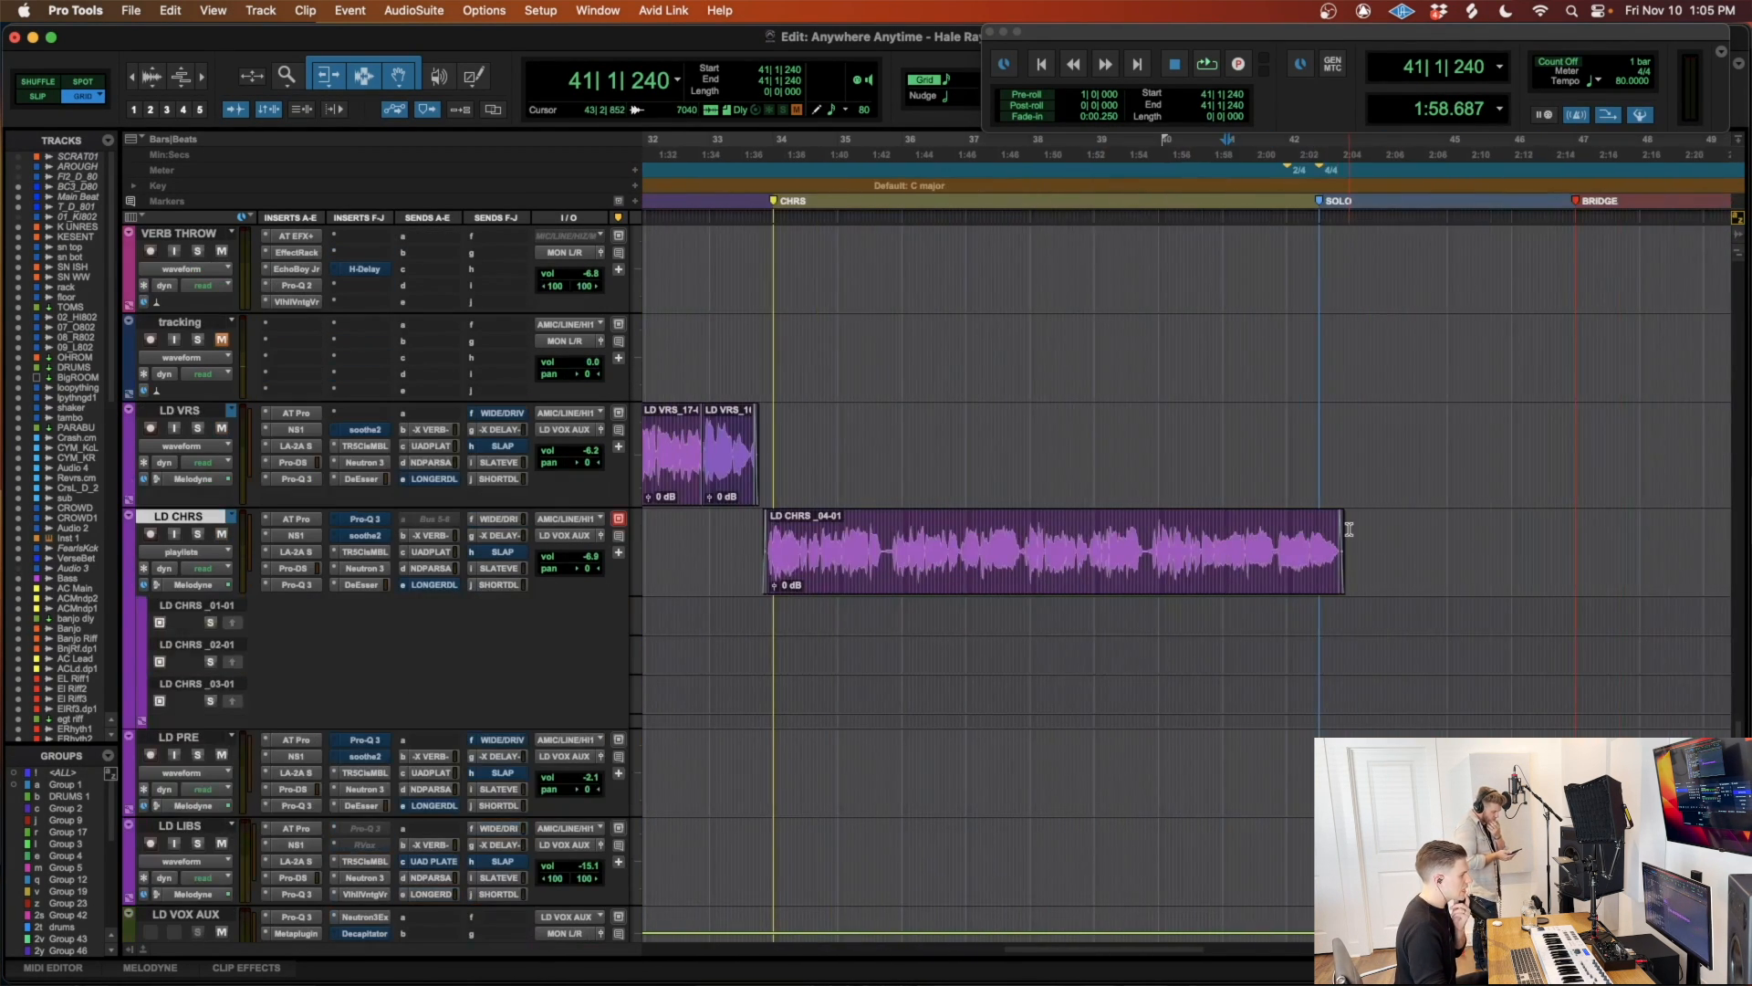
pyautogui.scroll(1, 1350, 530)
pyautogui.hscroll(1, 1350, 530)
pyautogui.scroll(6, 1199, 599)
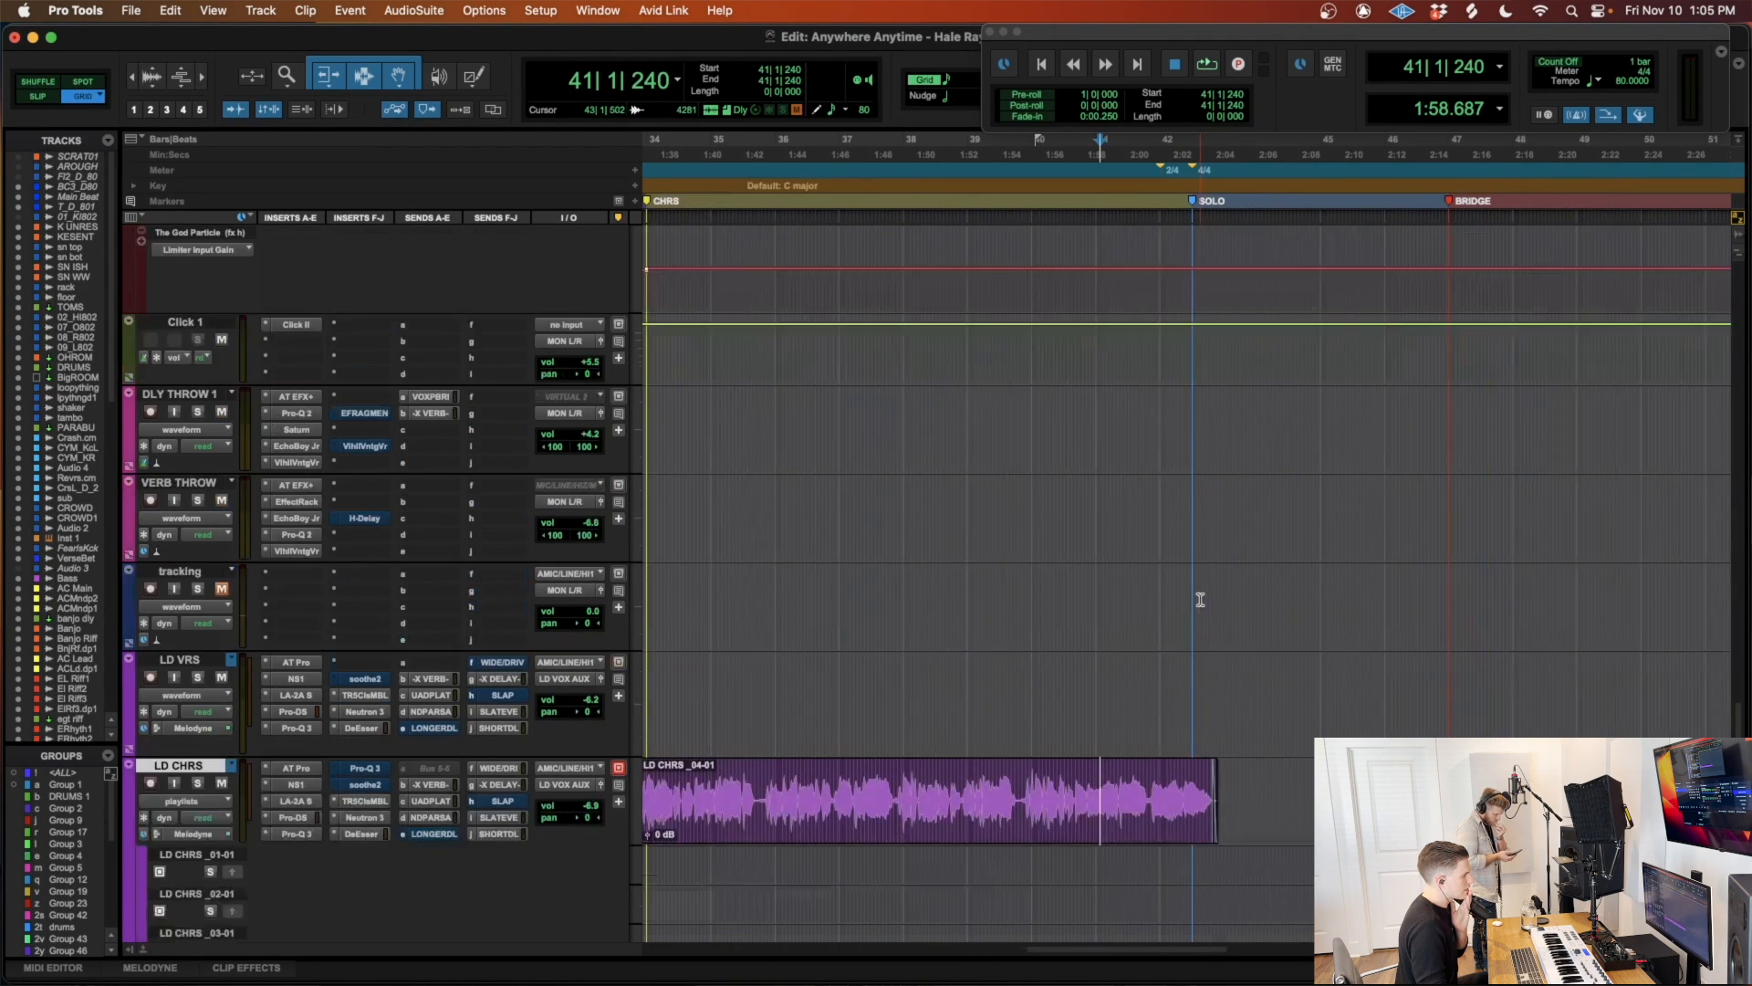
pyautogui.hscroll(2, 1201, 600)
pyautogui.scroll(-8, 1200, 600)
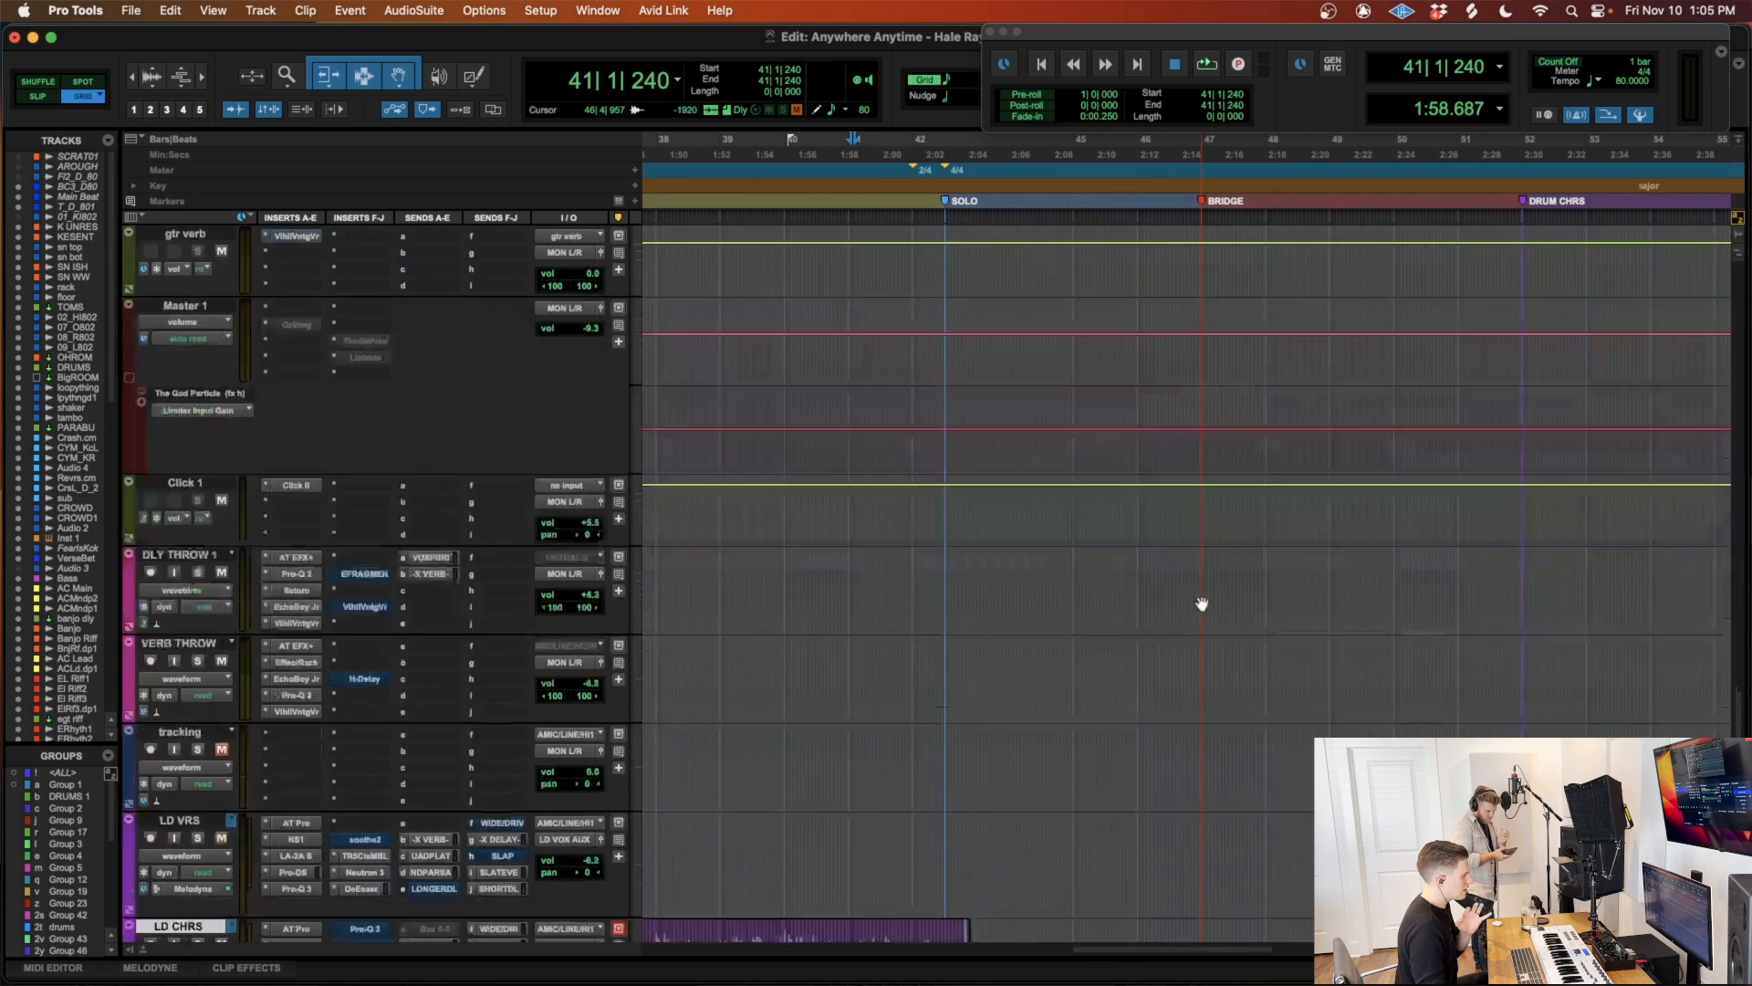
pyautogui.hscroll(-2, 1202, 600)
pyautogui.hscroll(-4, 1202, 599)
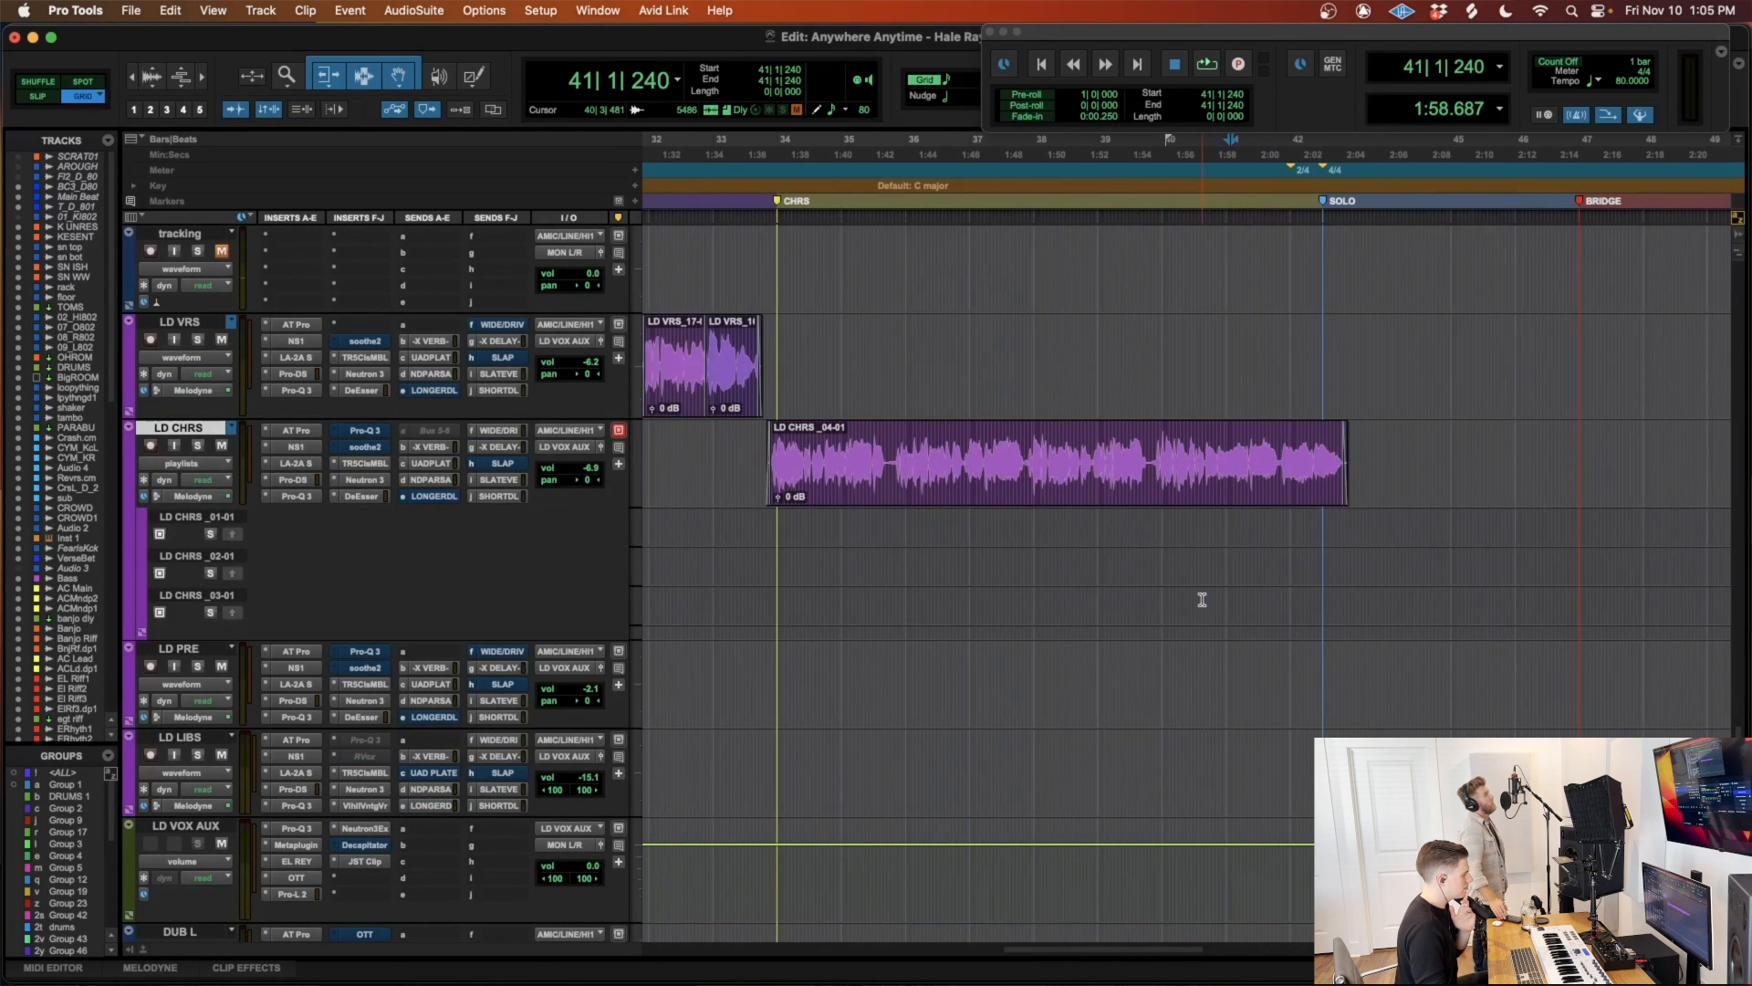
pyautogui.scroll(-10, 27, 626)
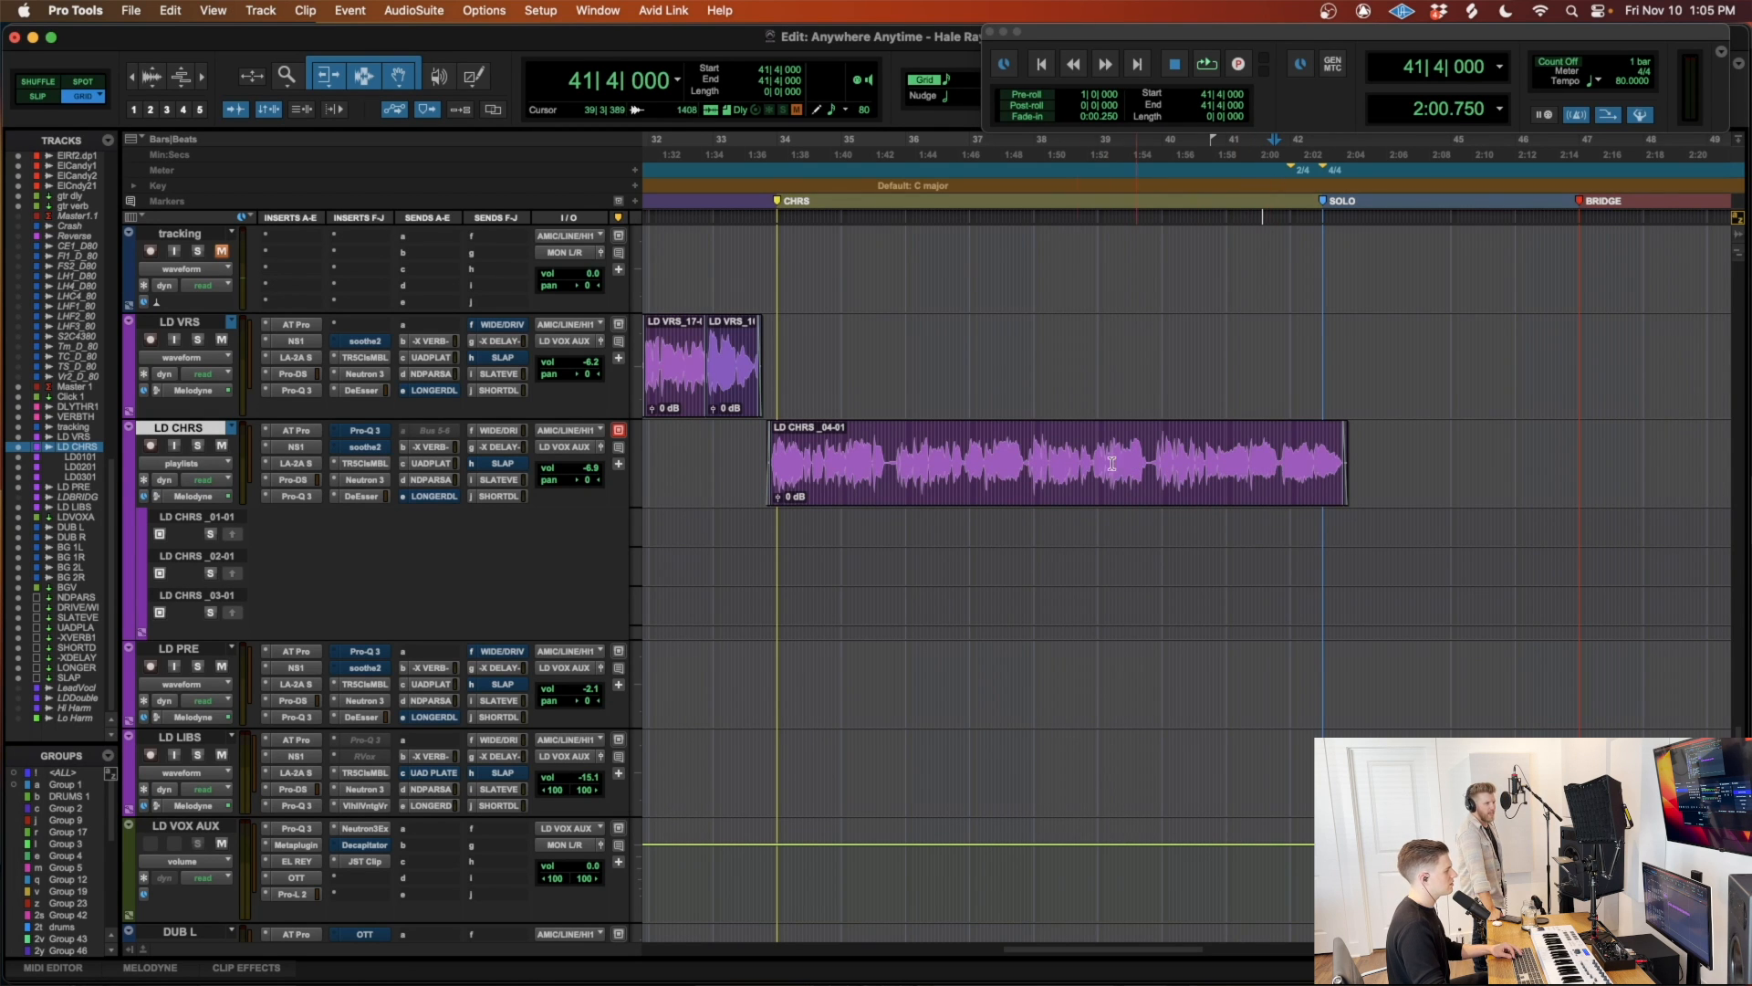
# Step: Separate the last phrase of the pasted chorus, move it to the LD CHRS_01 lane and play from 41|1|240 without it
pyautogui.moveTo(1310, 484); pyautogui.dragTo(1309, 528)
pyautogui.press('space')
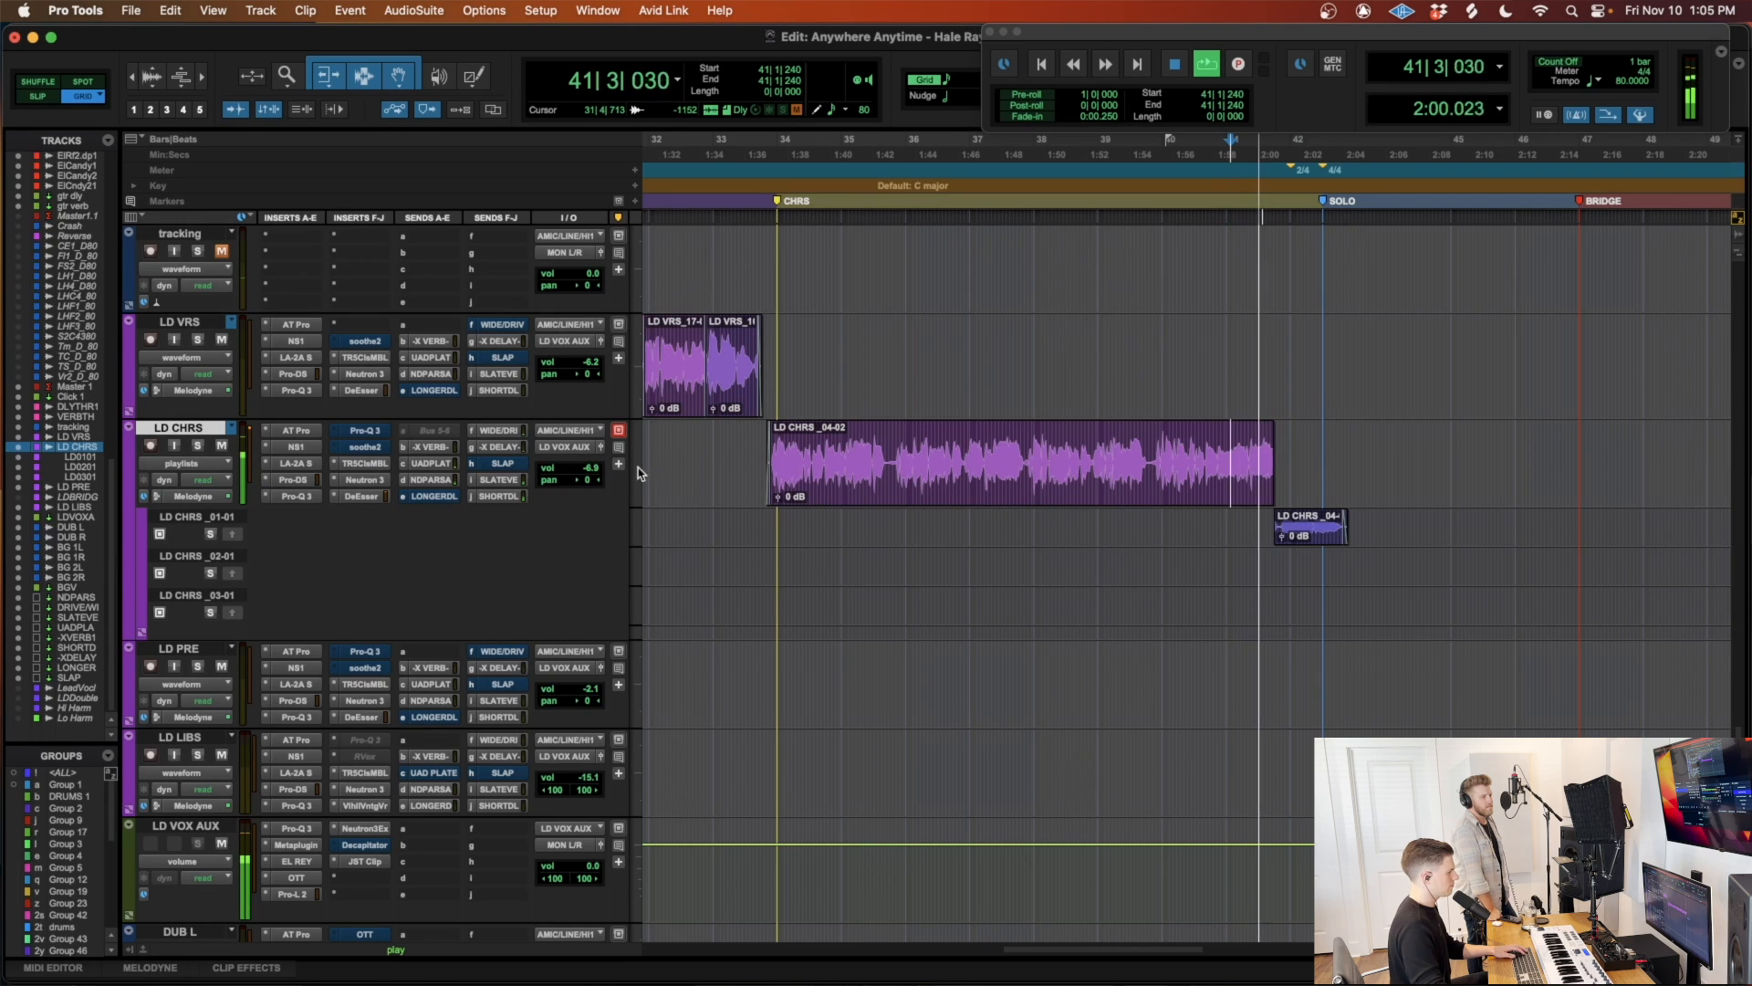
pyautogui.click(599, 470)
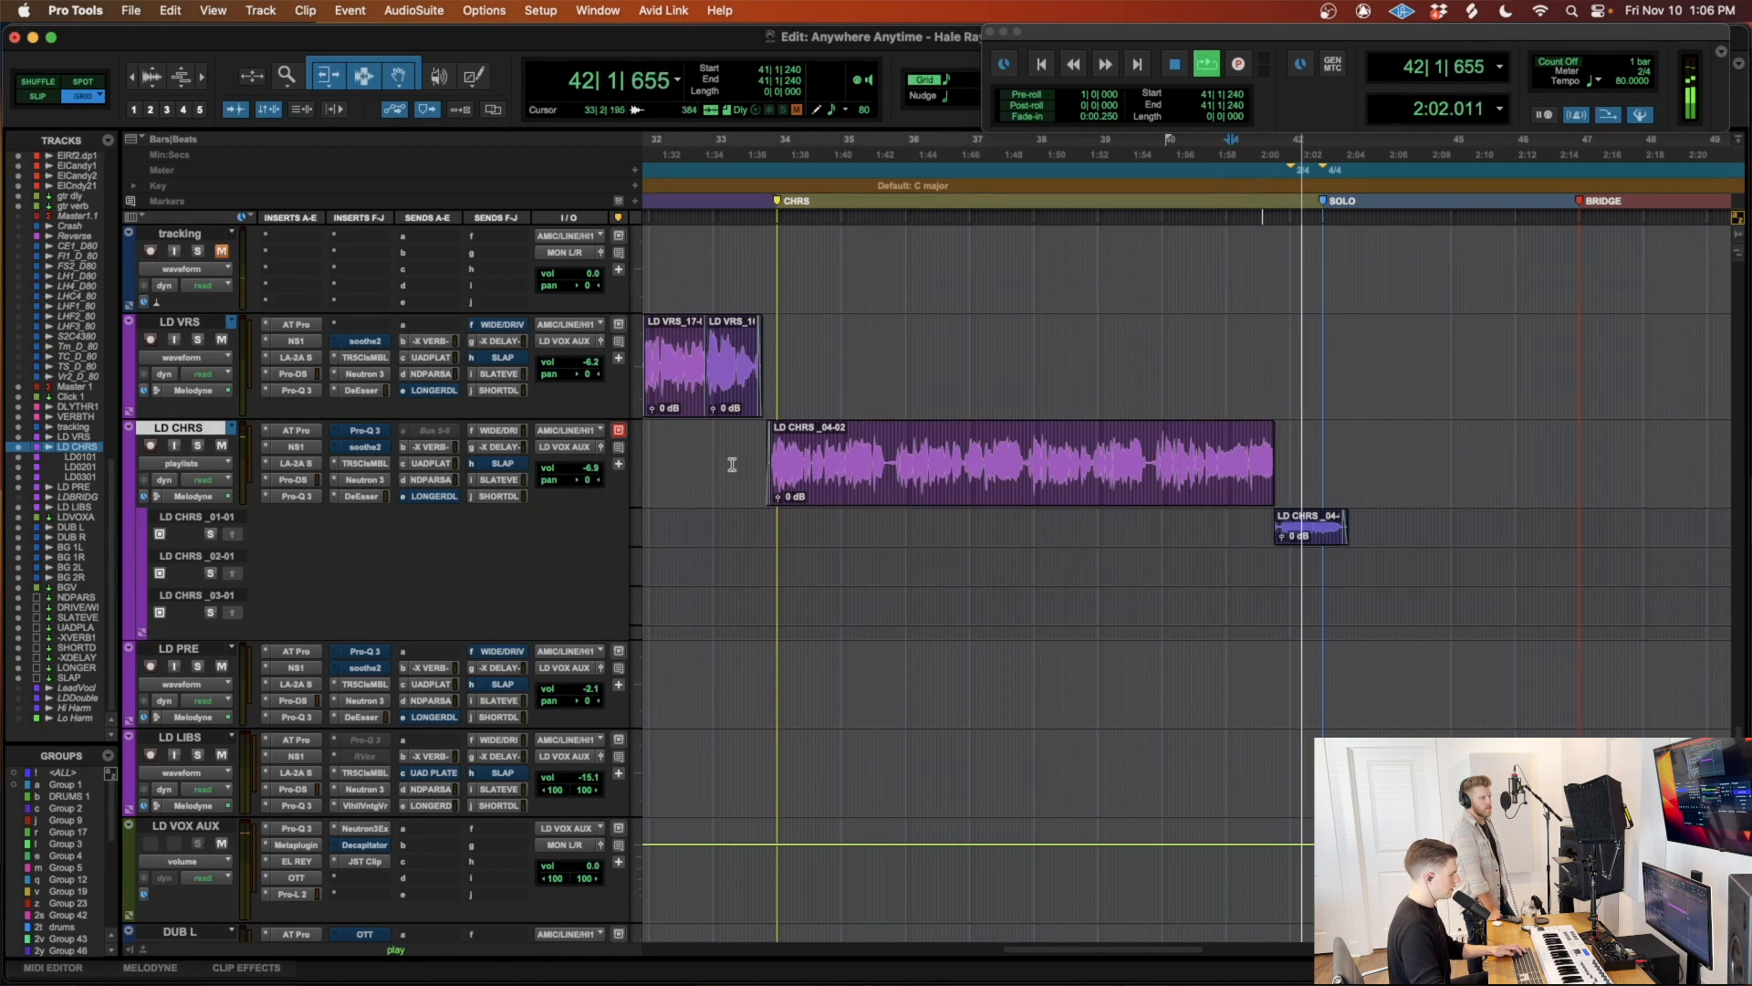
# Step: Move the separated last phrase back onto the main LD CHRS playlist and listen through the solo into the bridge
pyautogui.moveTo(1317, 538); pyautogui.dragTo(1314, 474)
pyautogui.click(1314, 516)
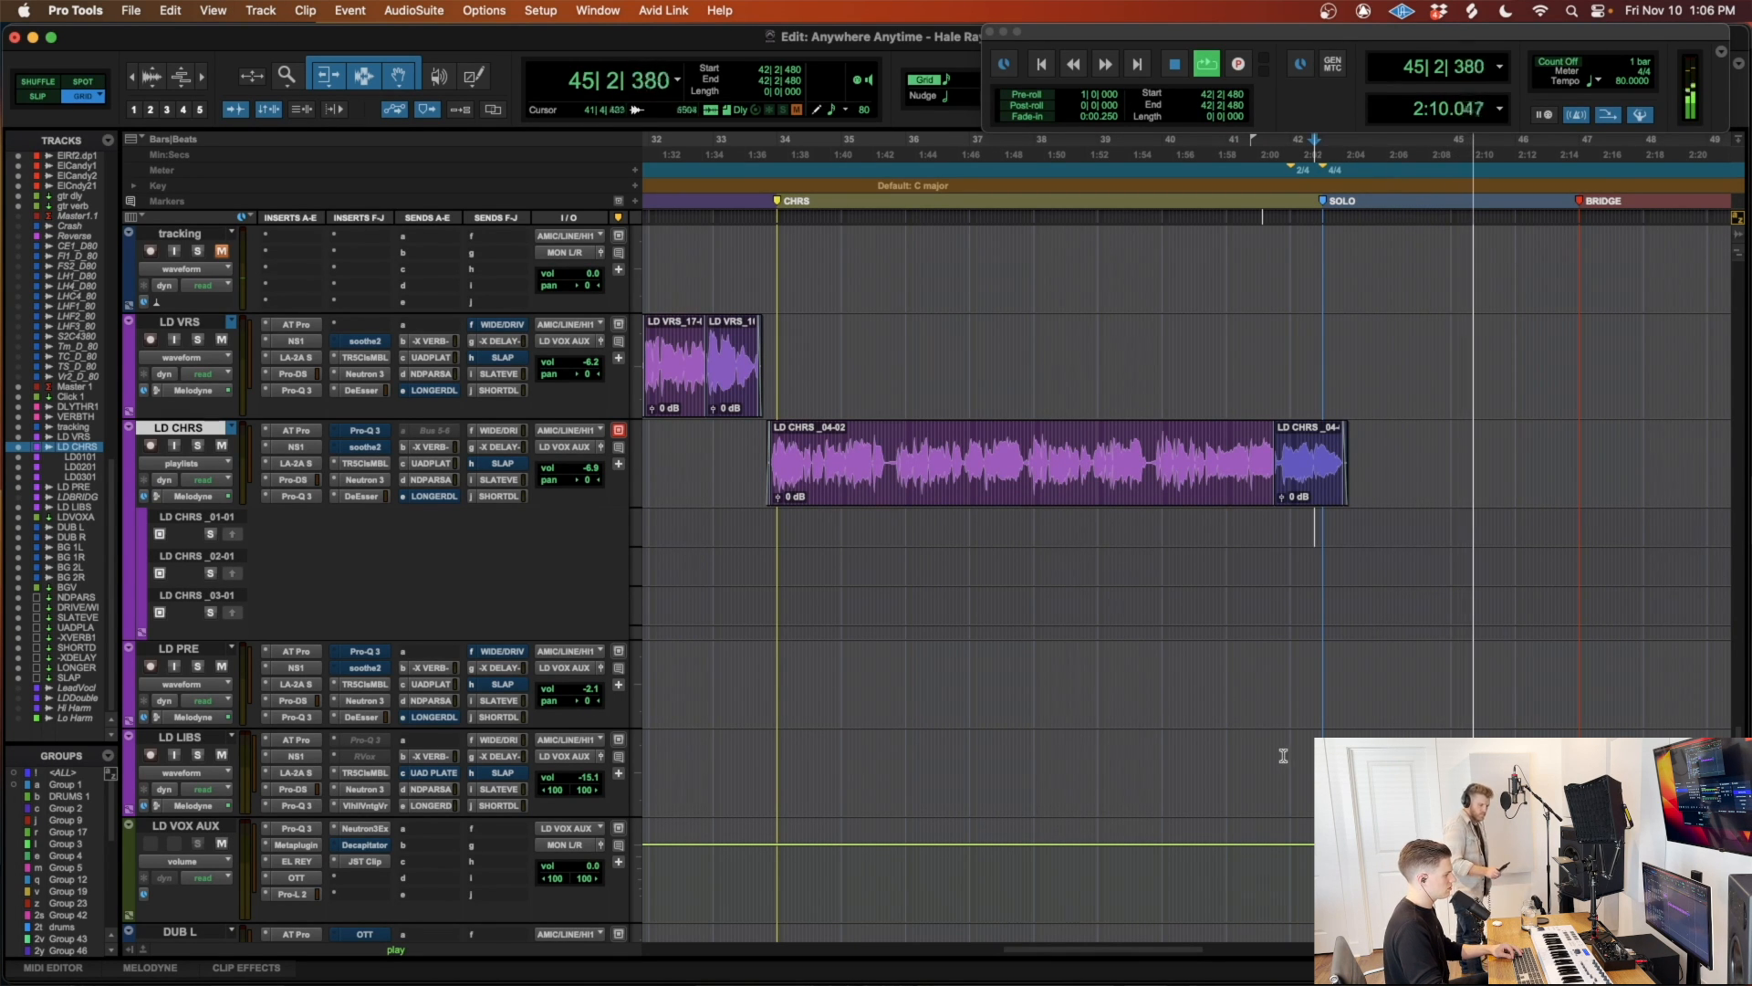
pyautogui.hscroll(3, 1287, 753)
pyautogui.scroll(3, 1288, 753)
pyautogui.scroll(-2, 1287, 753)
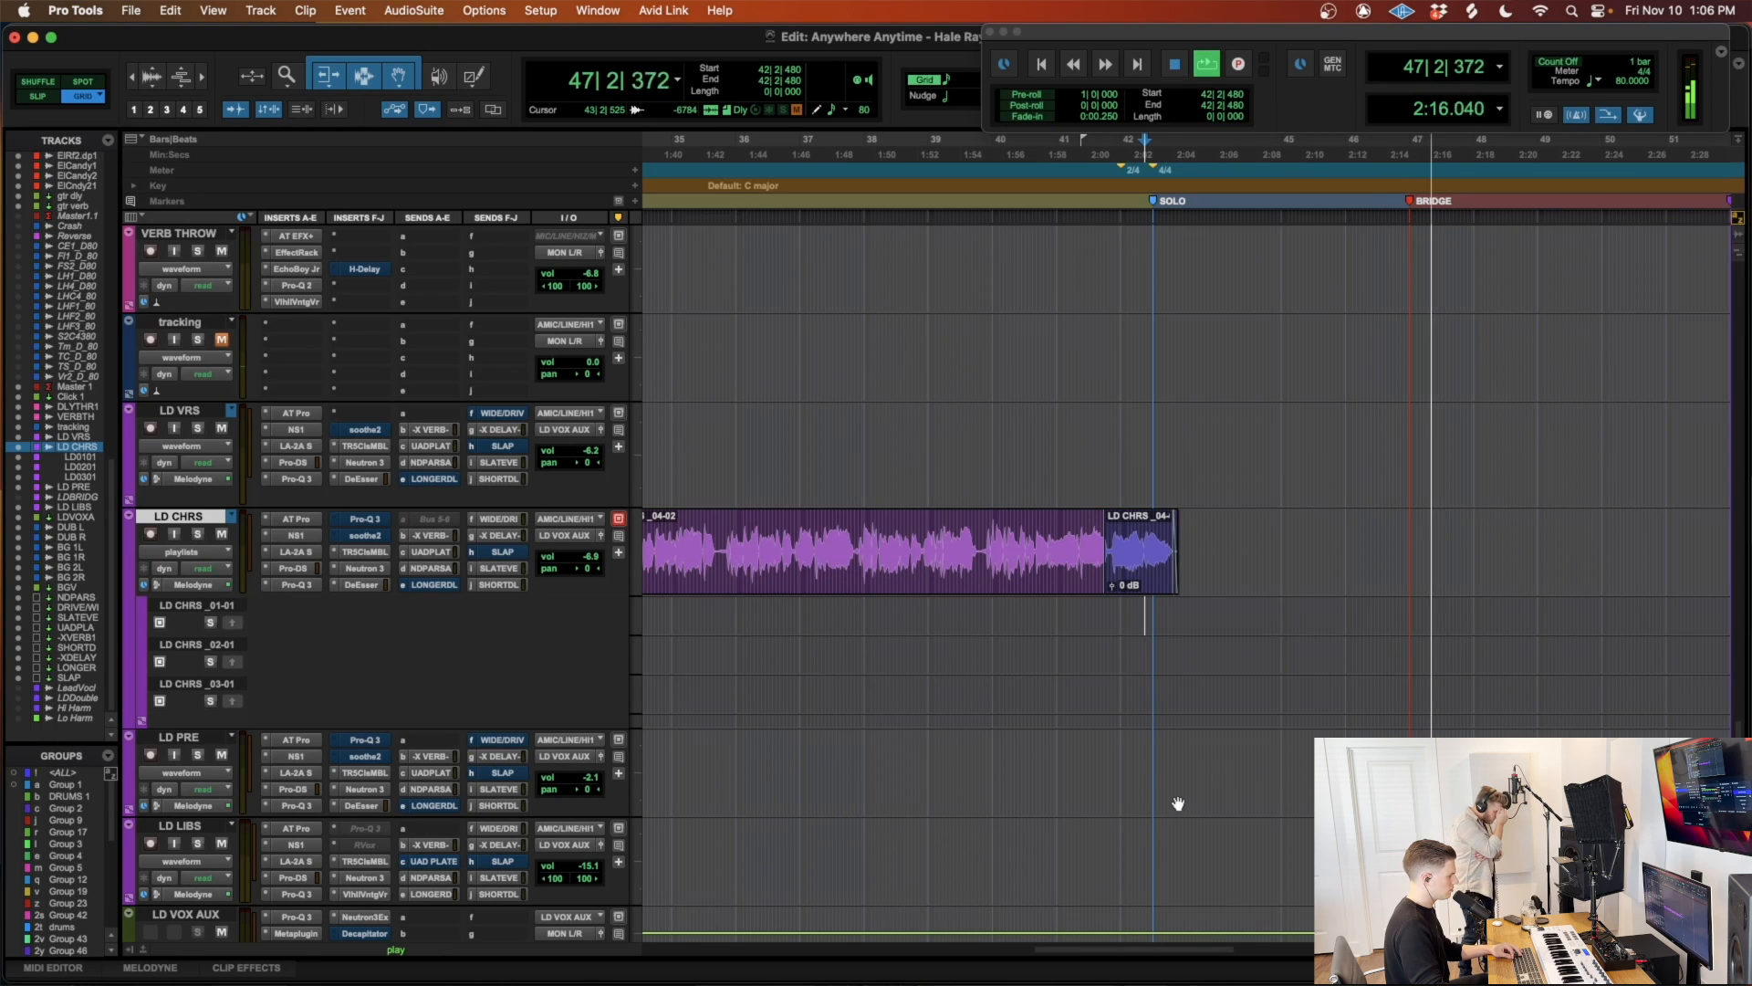
pyautogui.press('space')
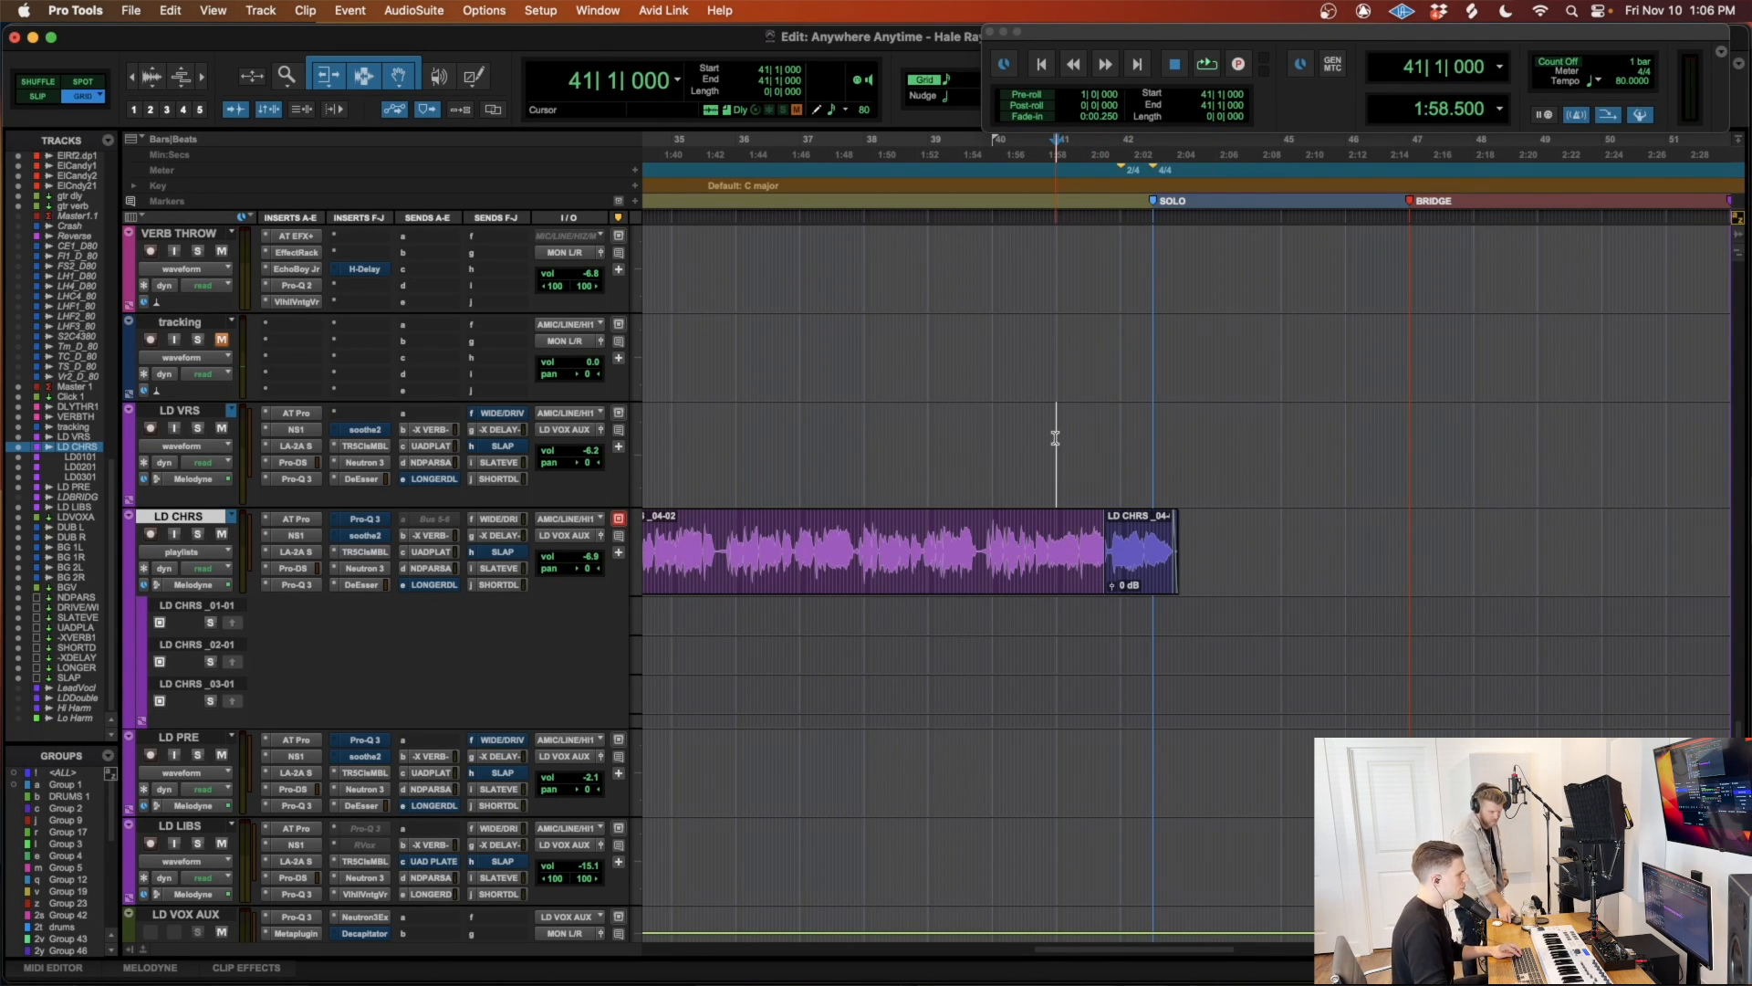
# Step: Start playback at 41|1|000, punch in a solo and bridge take on LD VRS, and place the cursor at 44|1|000 in it
pyautogui.press('r')
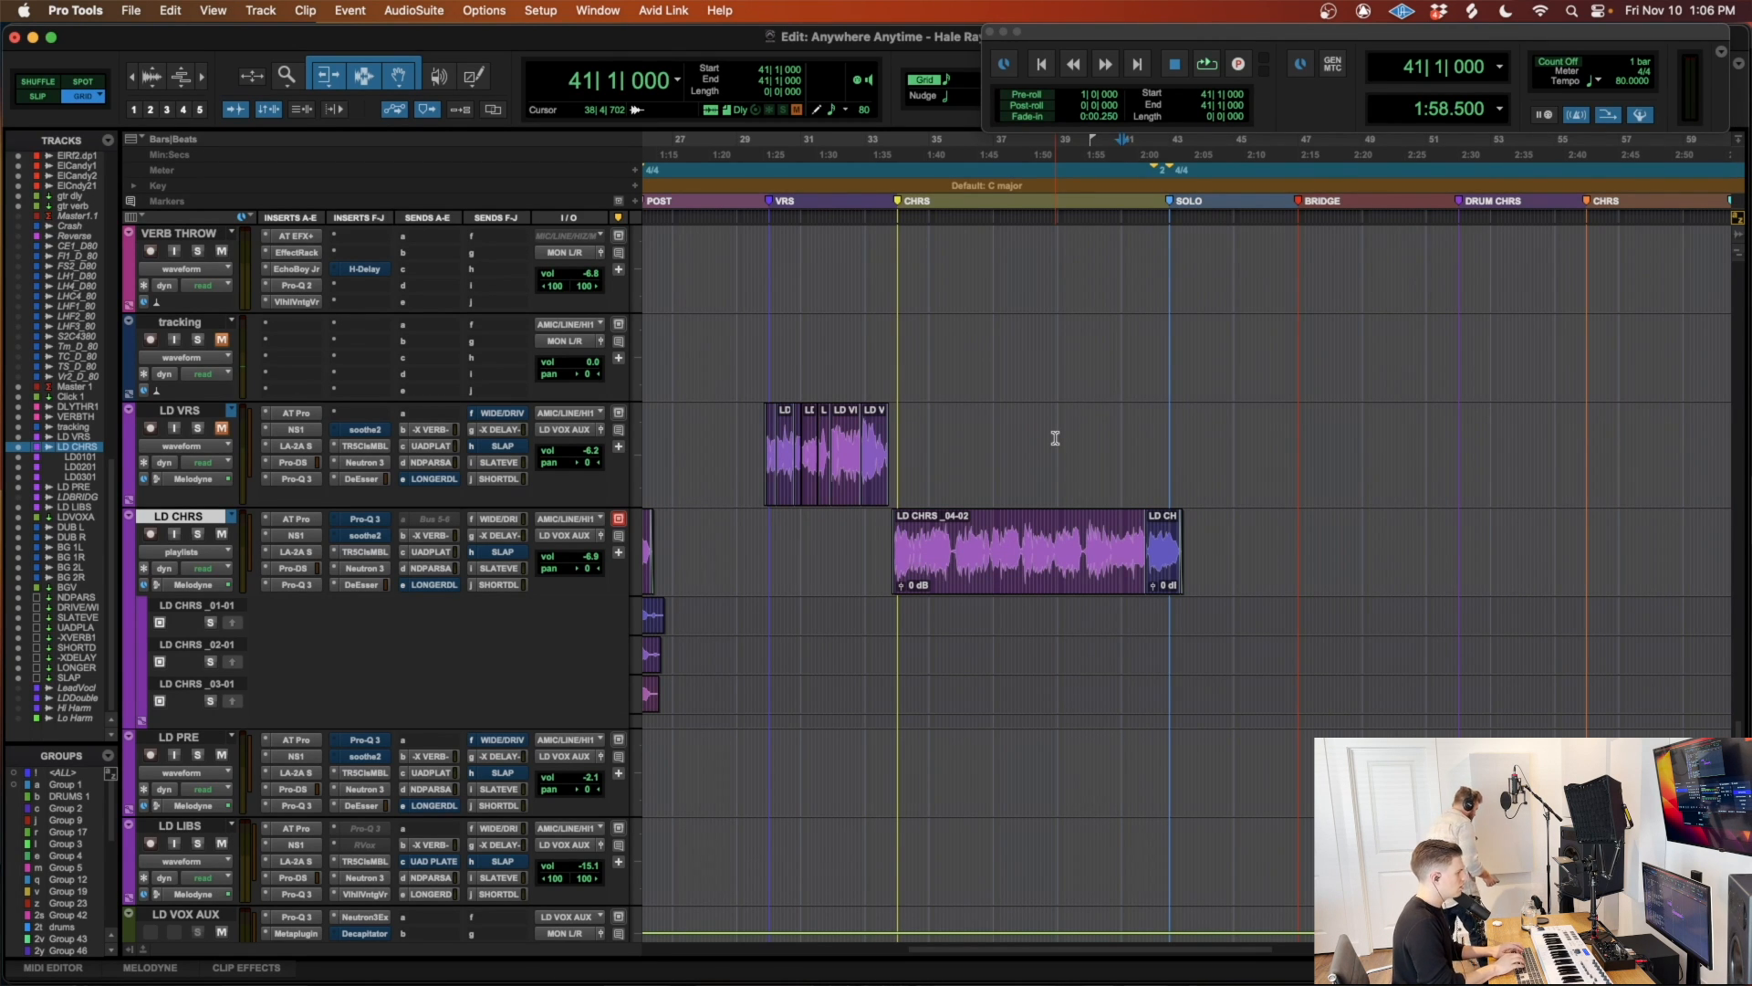
pyautogui.press('space')
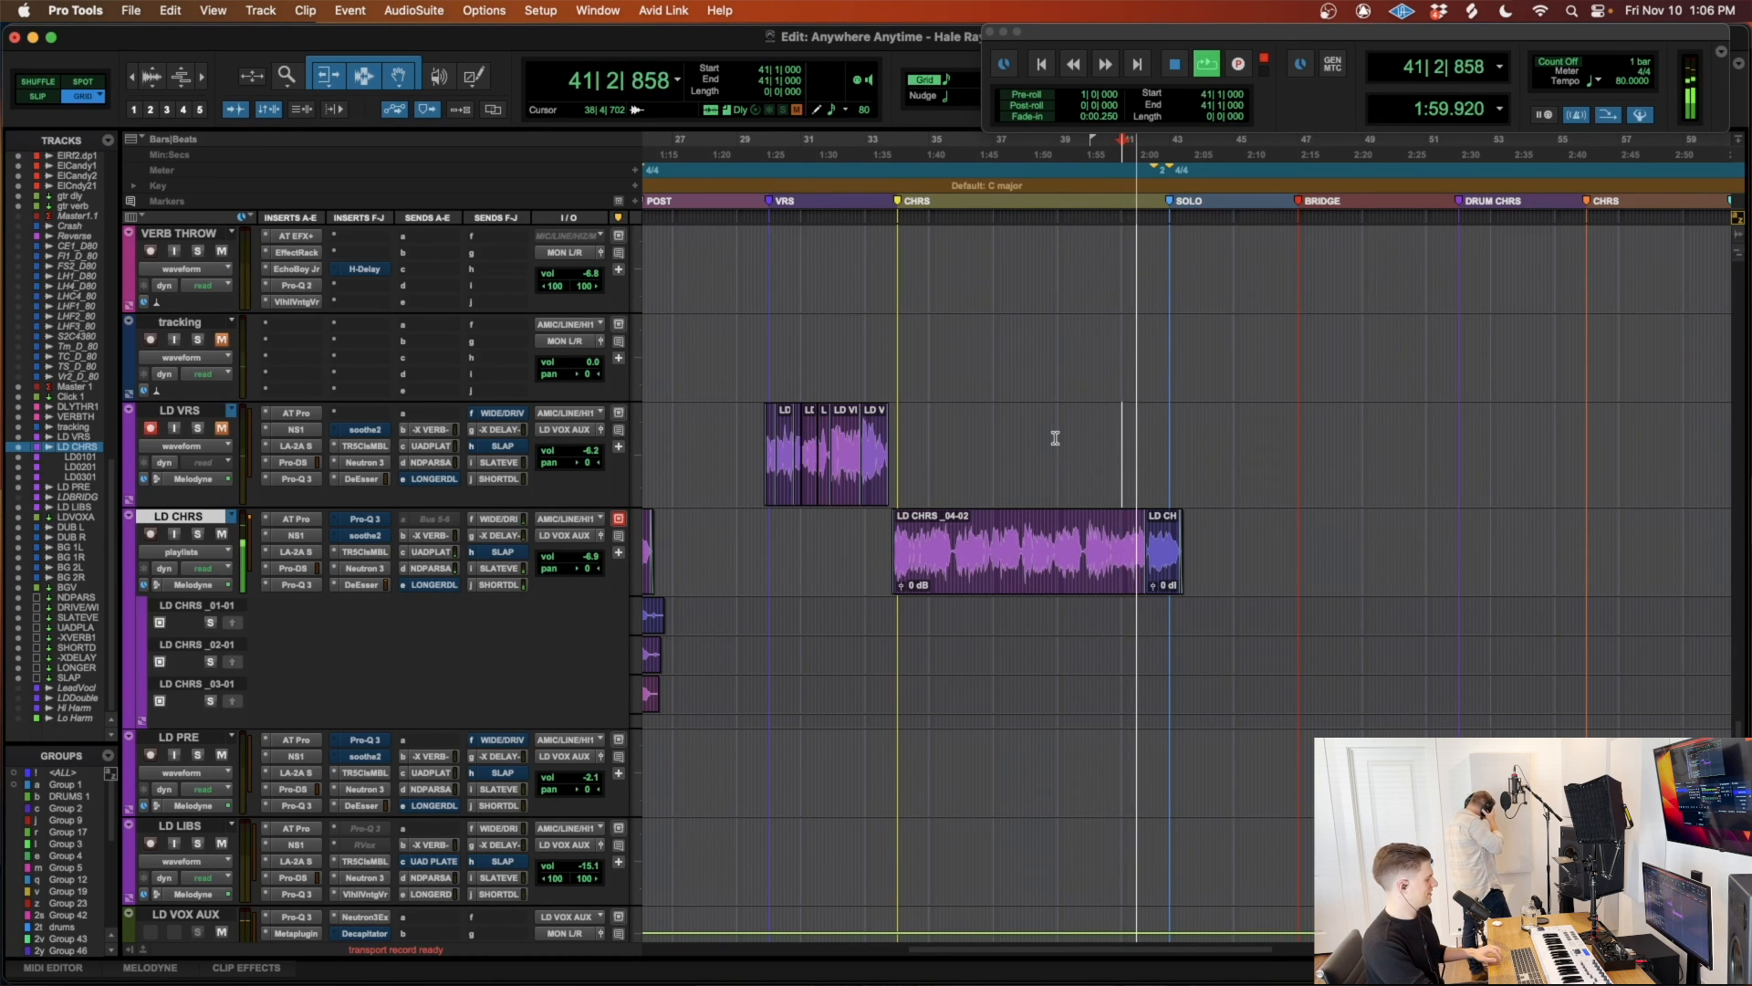
pyautogui.press('F12')
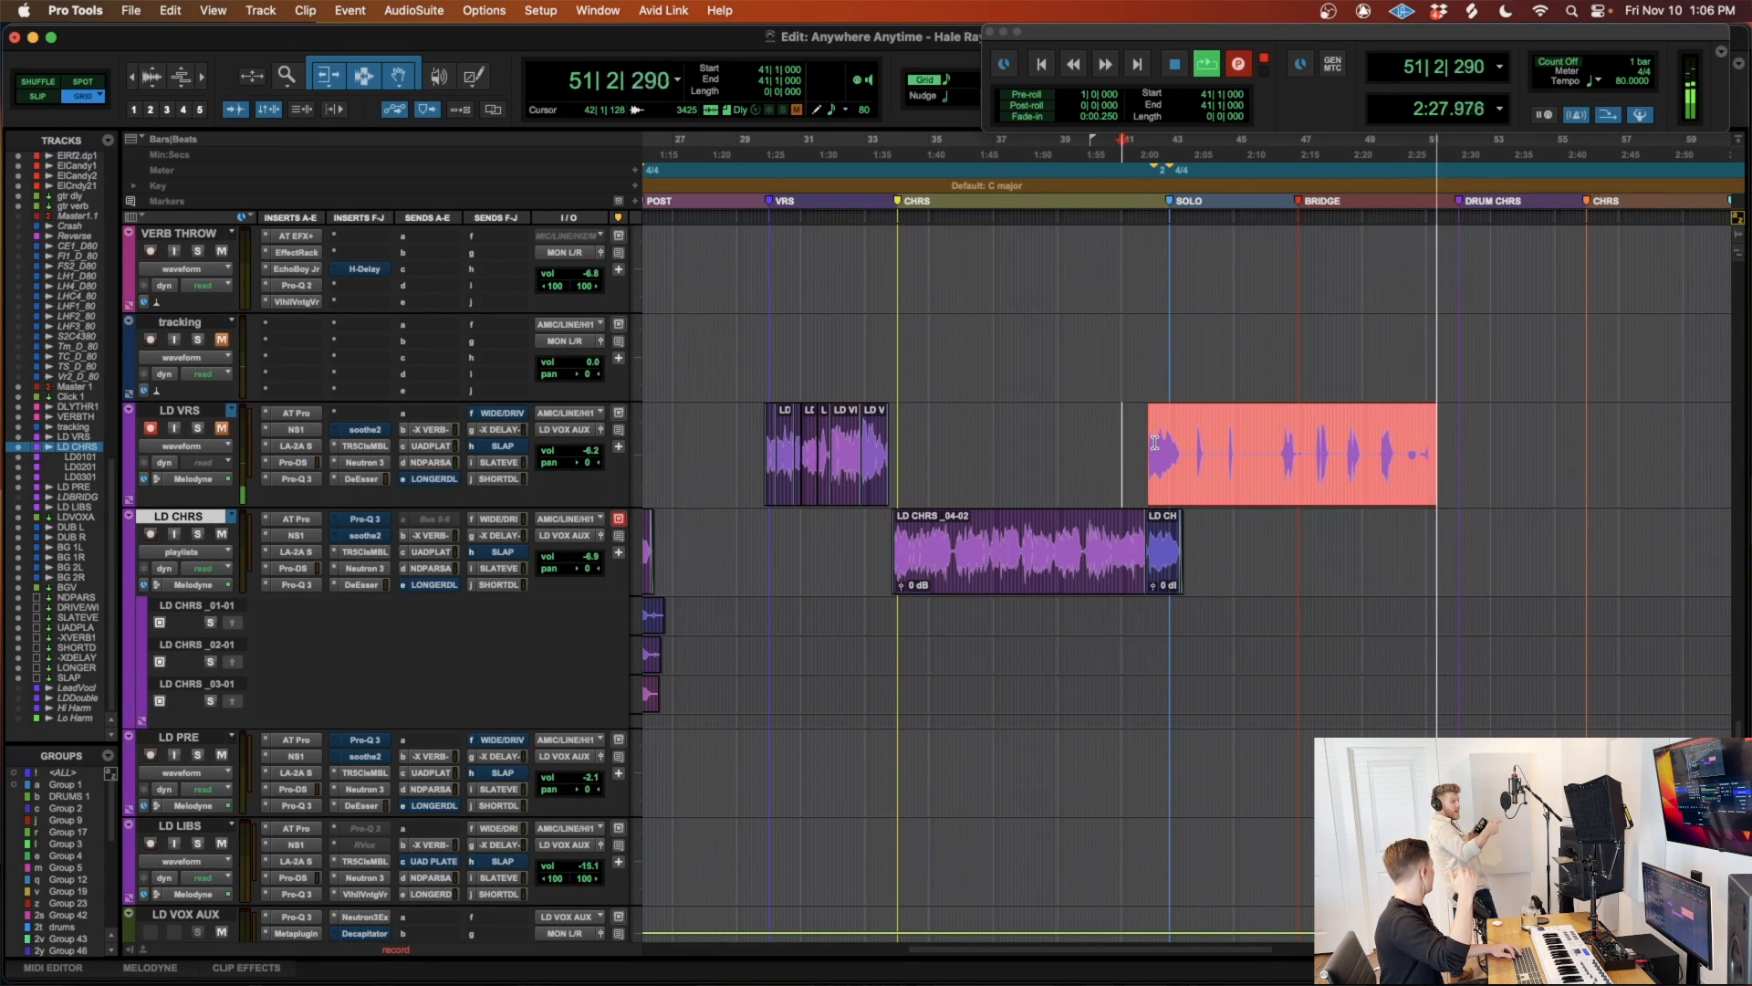
pyautogui.press('space')
pyautogui.click(1207, 432)
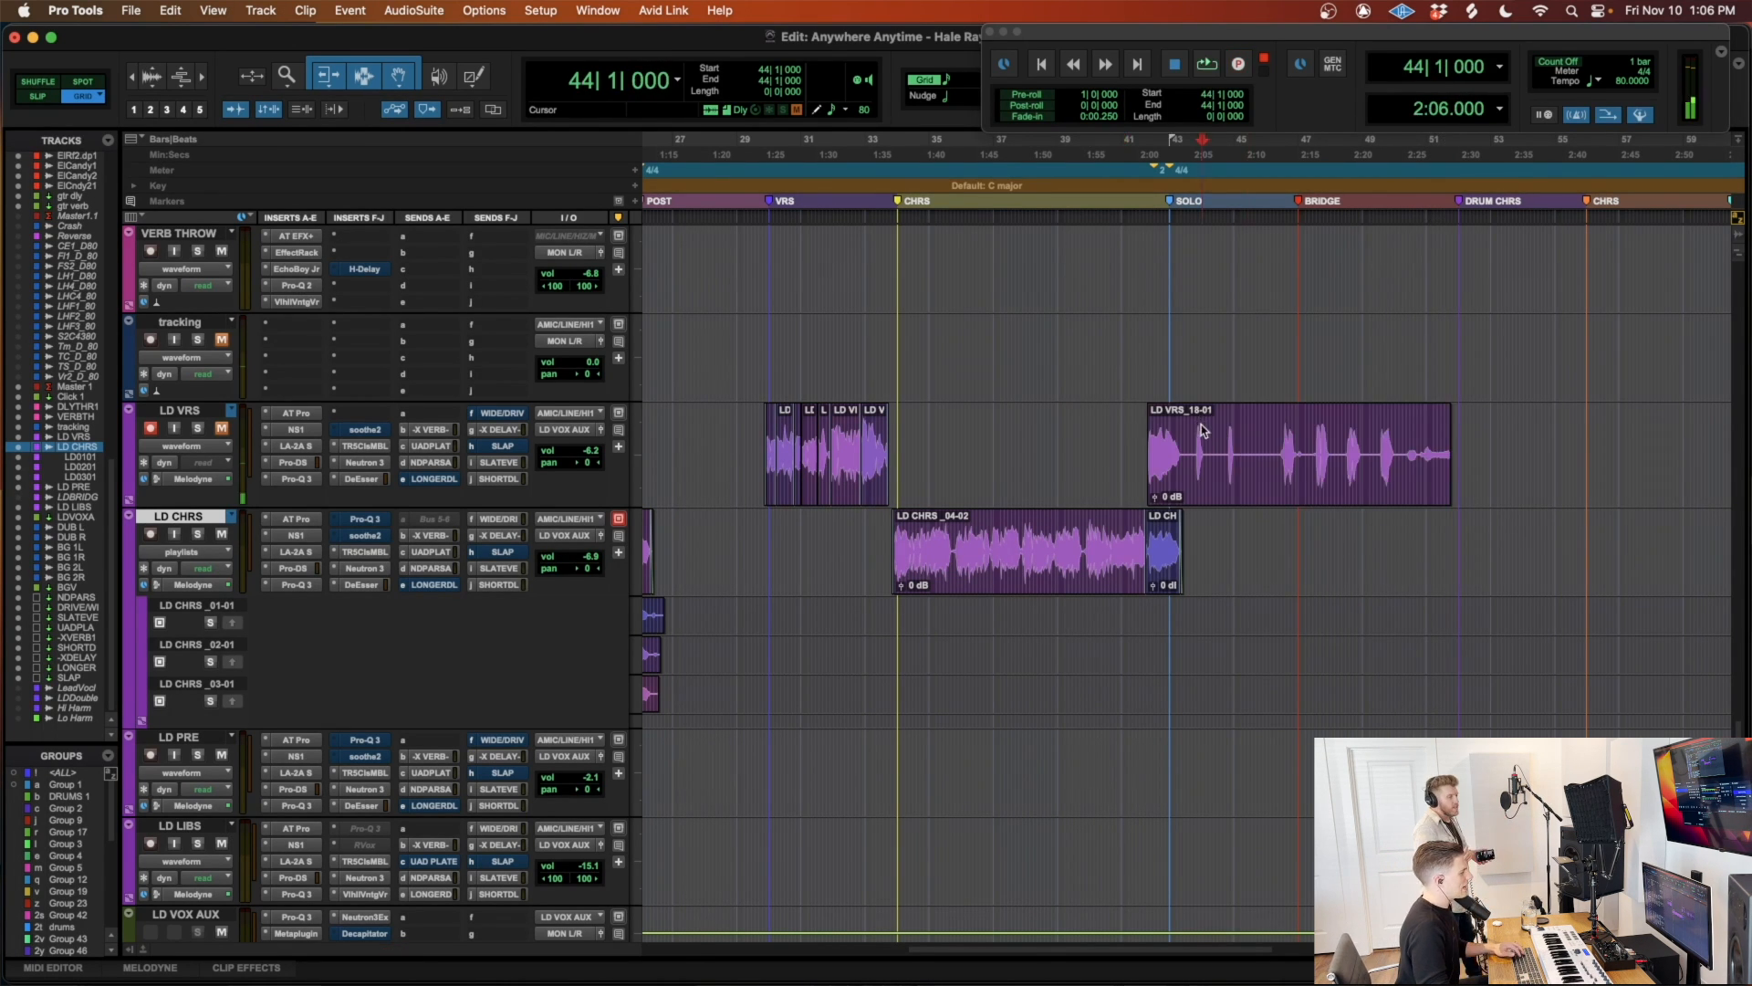
pyautogui.press('t')
pyautogui.press('t')
pyautogui.press('t')
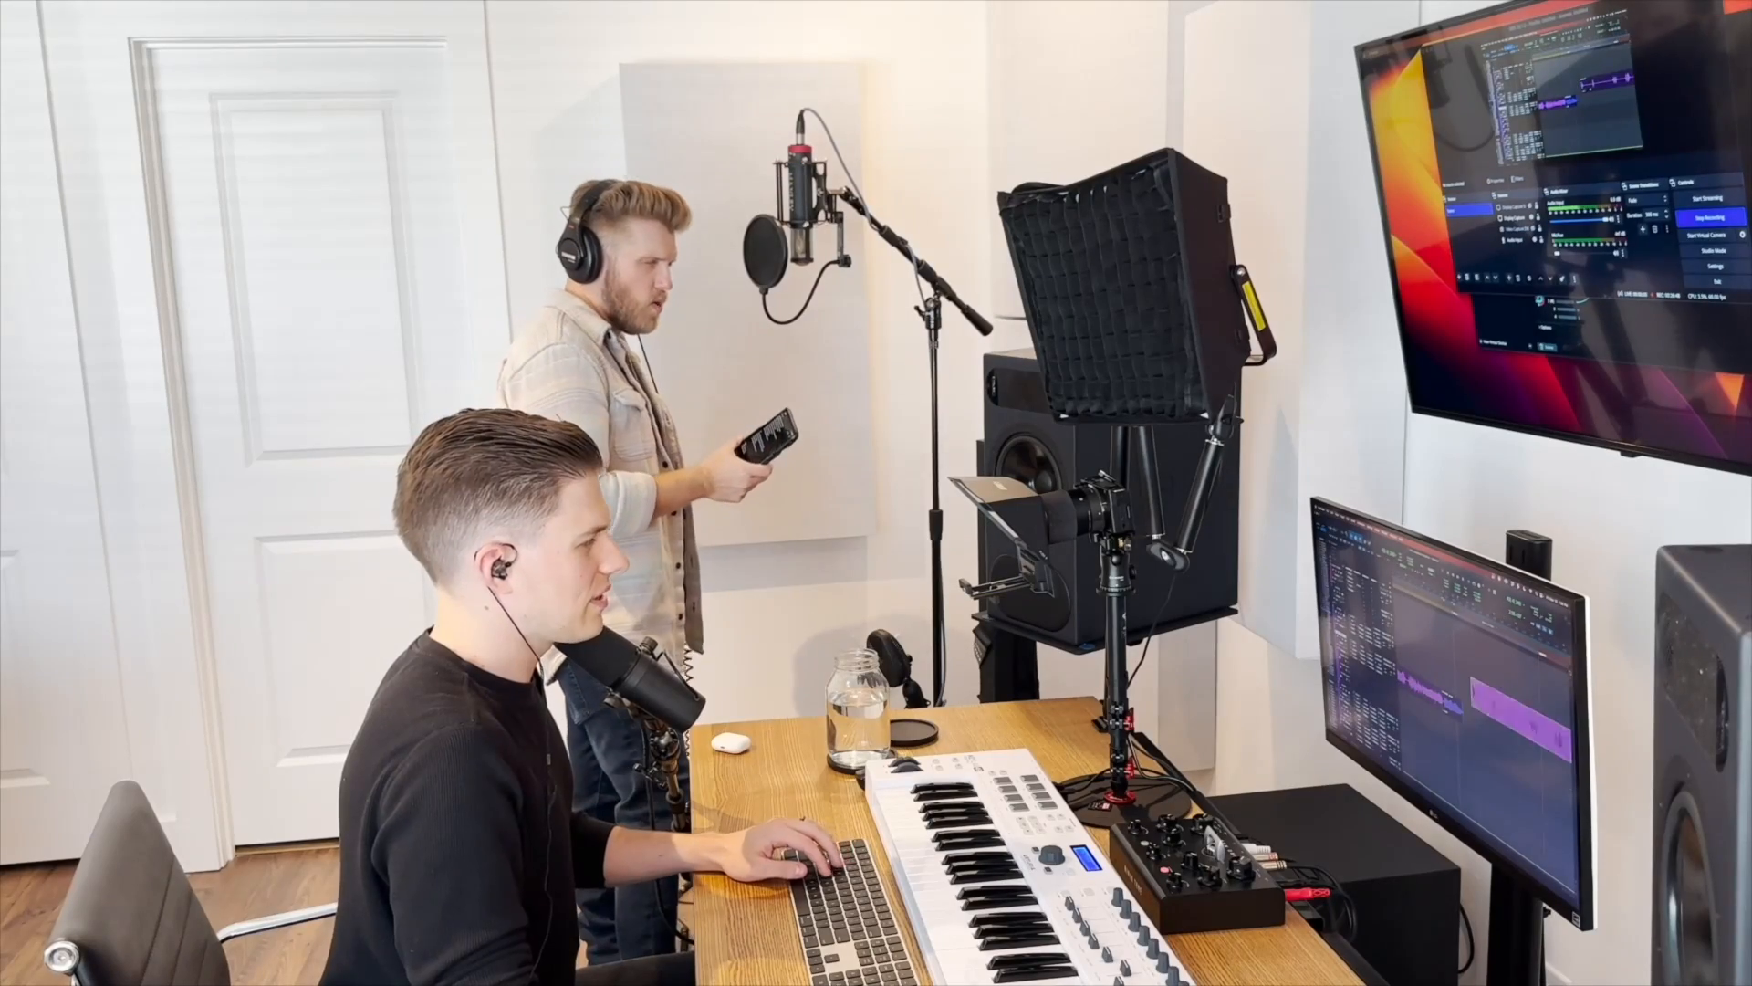
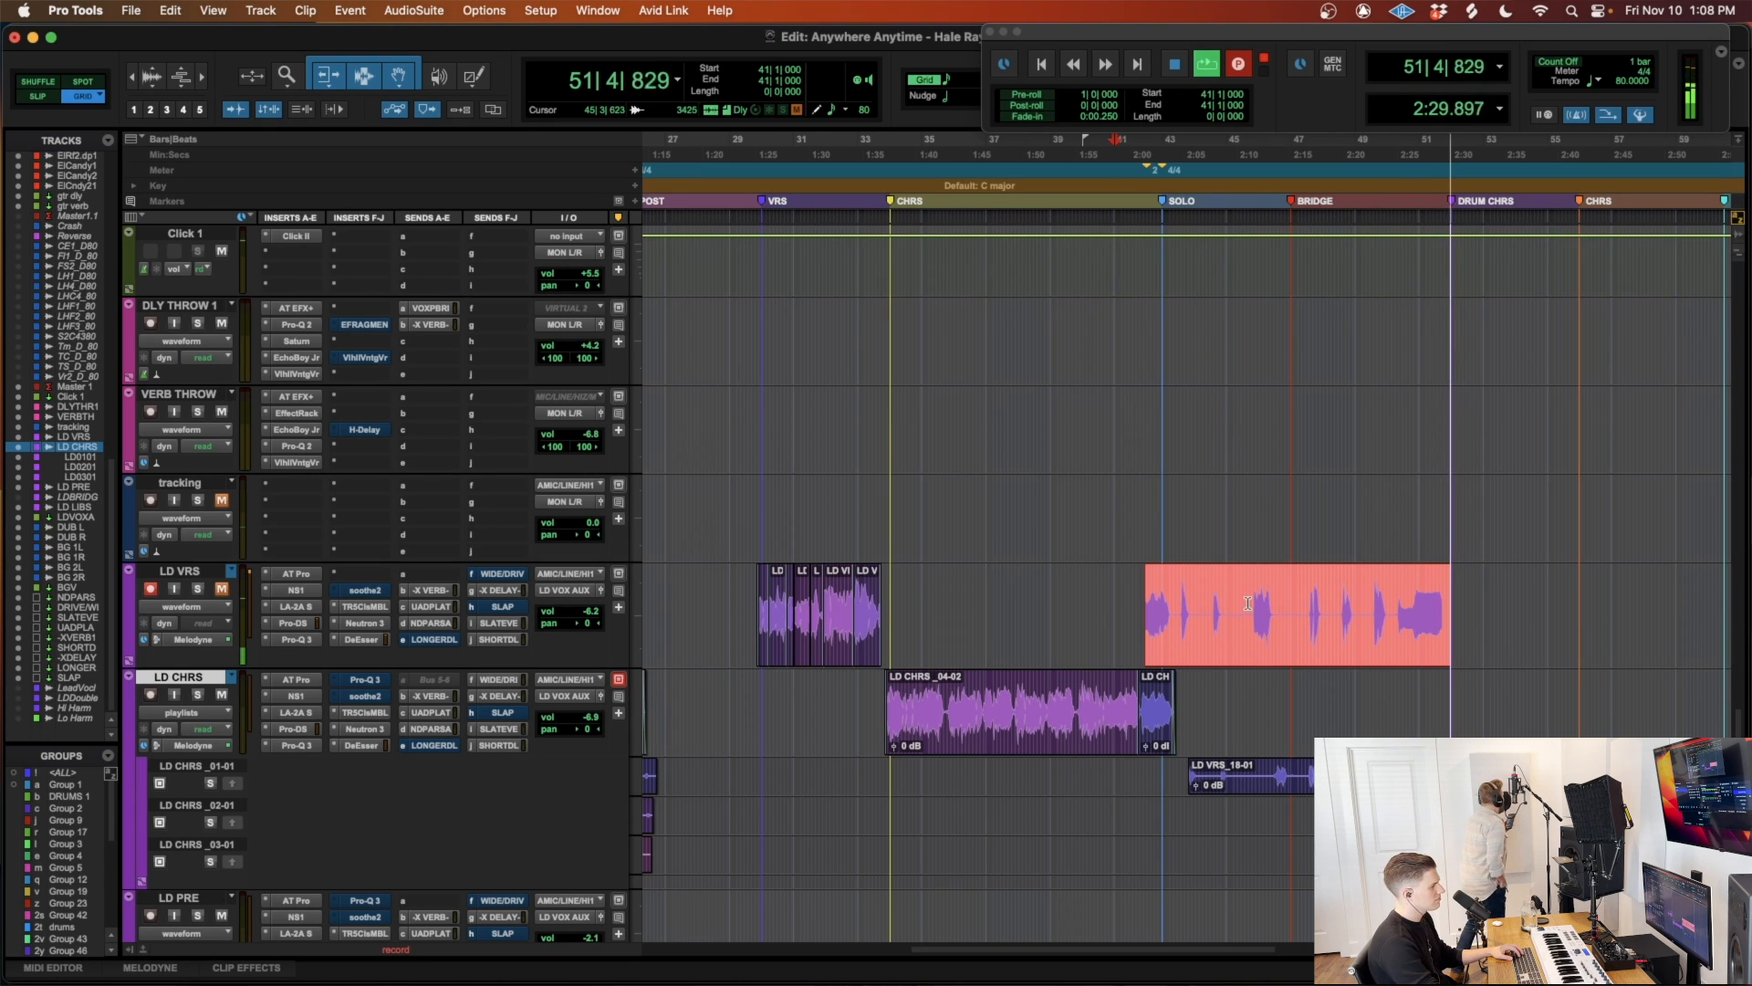
# Step: Finish recording the new LD VRS take from the solo through the bridge and drum chorus, ending at the following CHRS marker
pyautogui.scroll(-2, 1237, 616)
pyautogui.hscroll(2, 1236, 616)
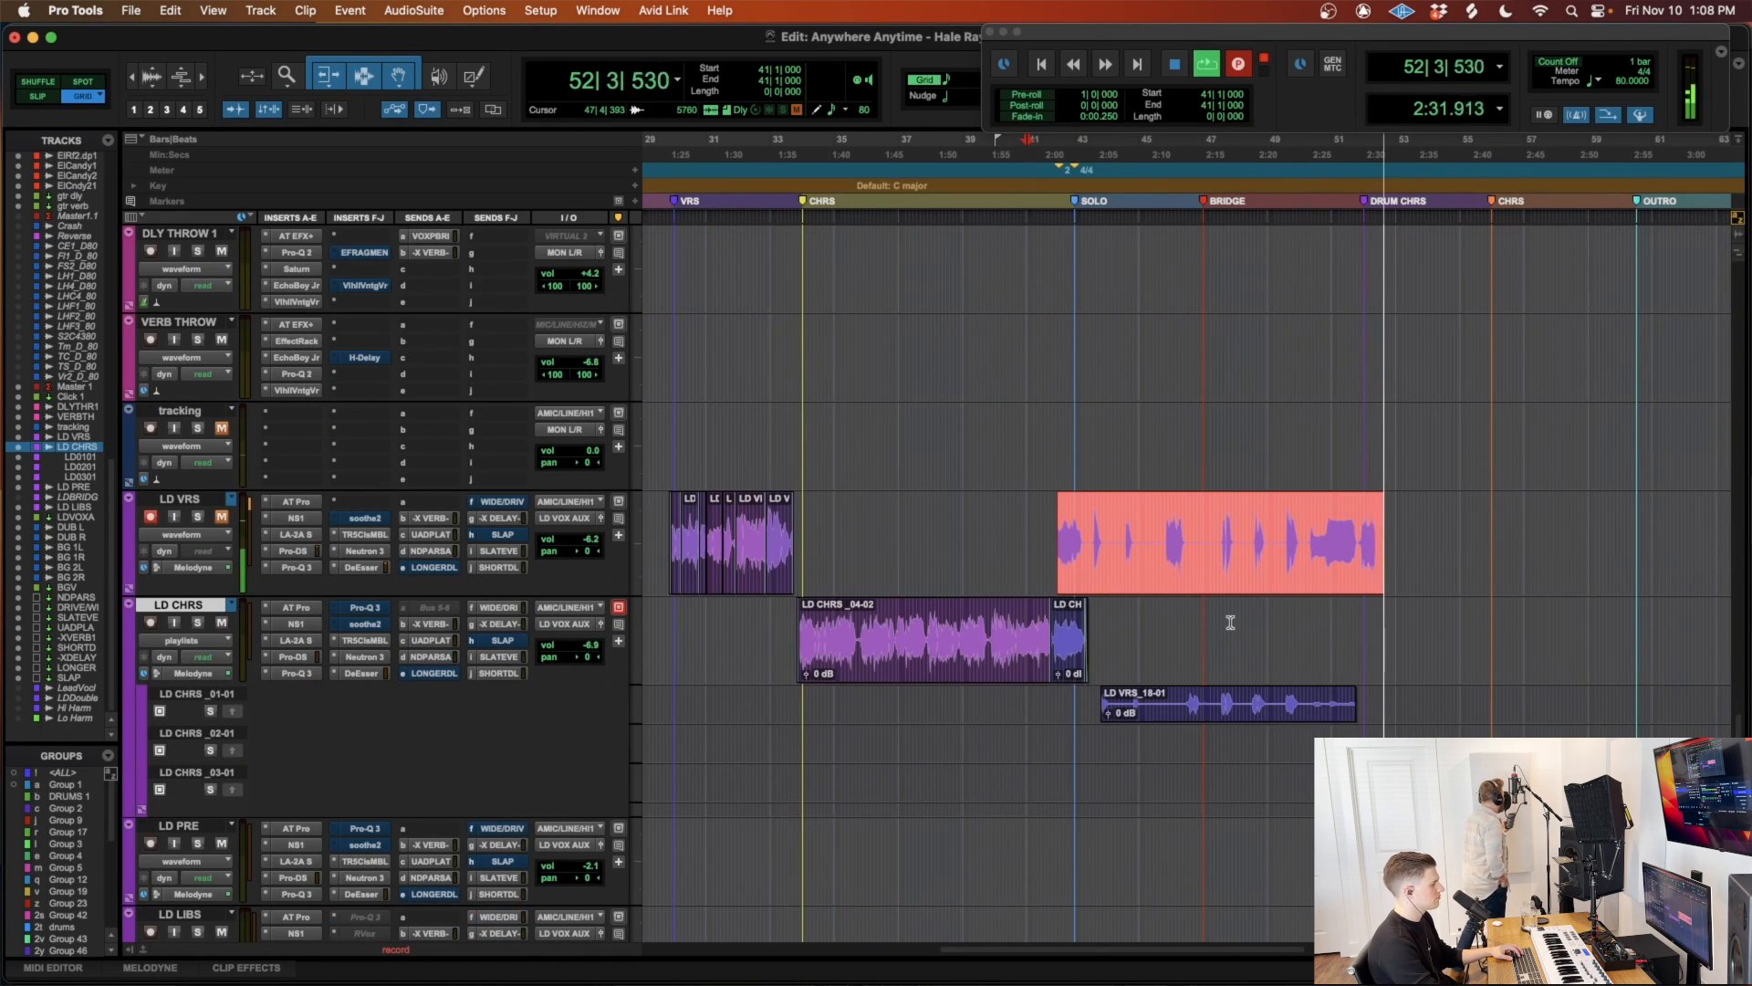
pyautogui.hscroll(1, 1230, 623)
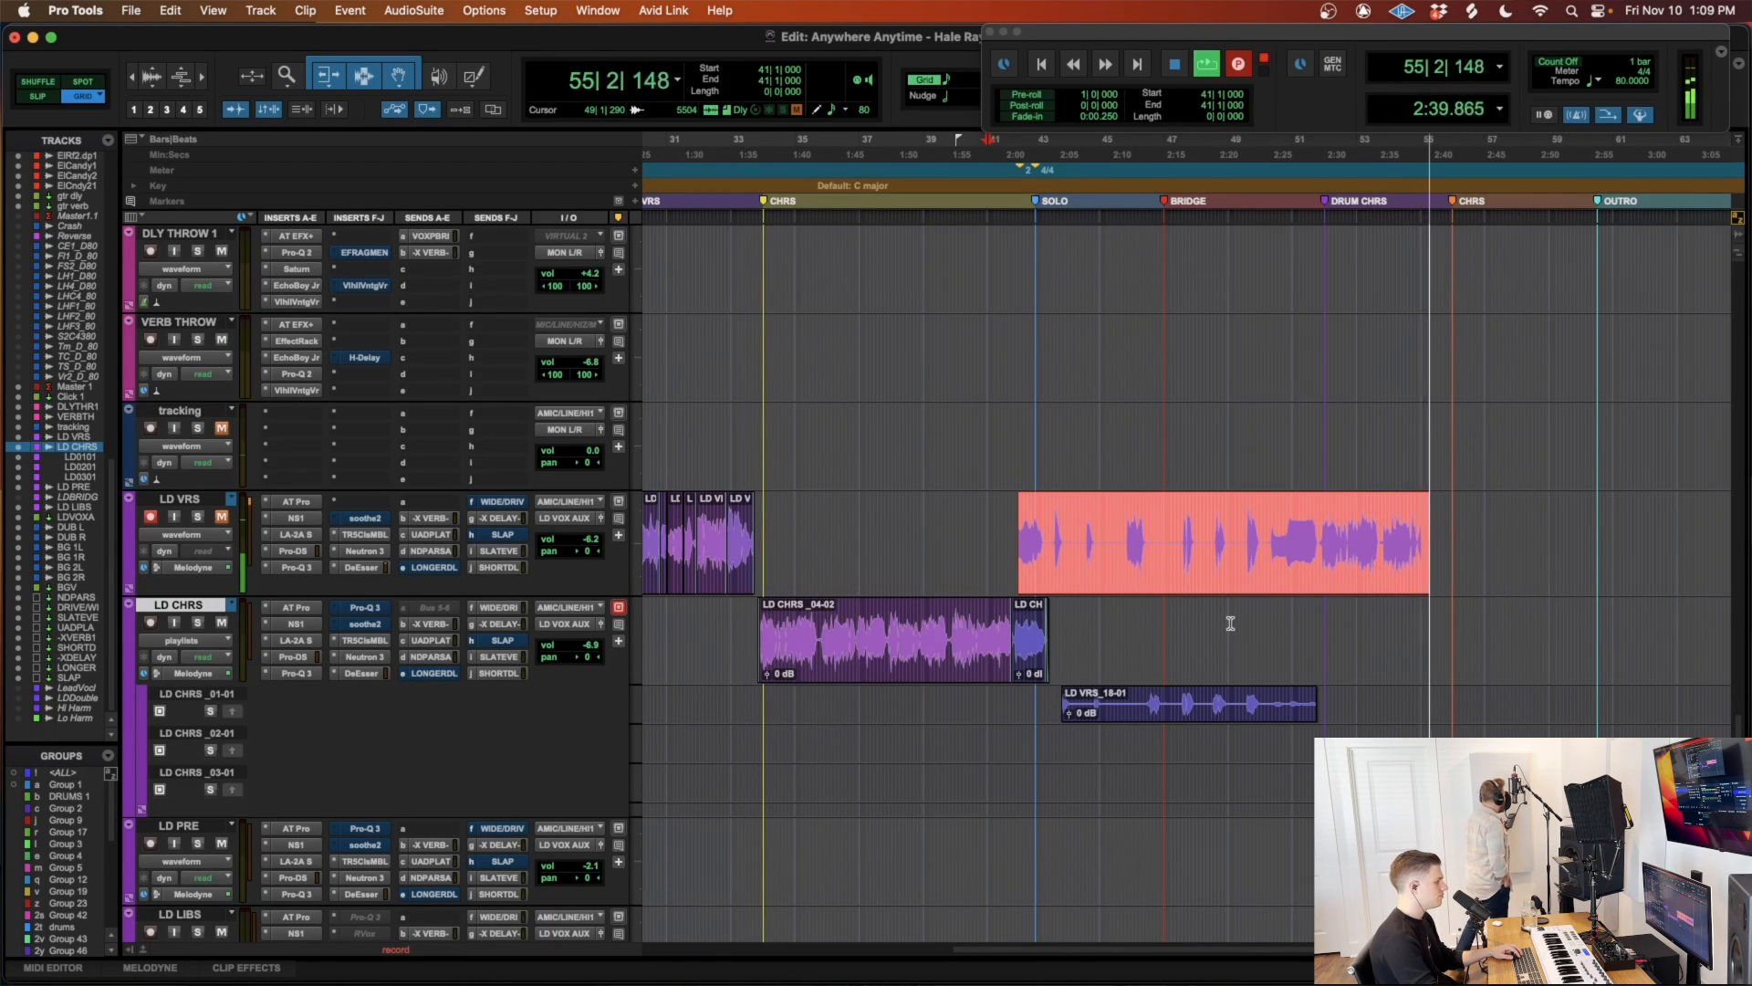
pyautogui.hscroll(3, 1230, 623)
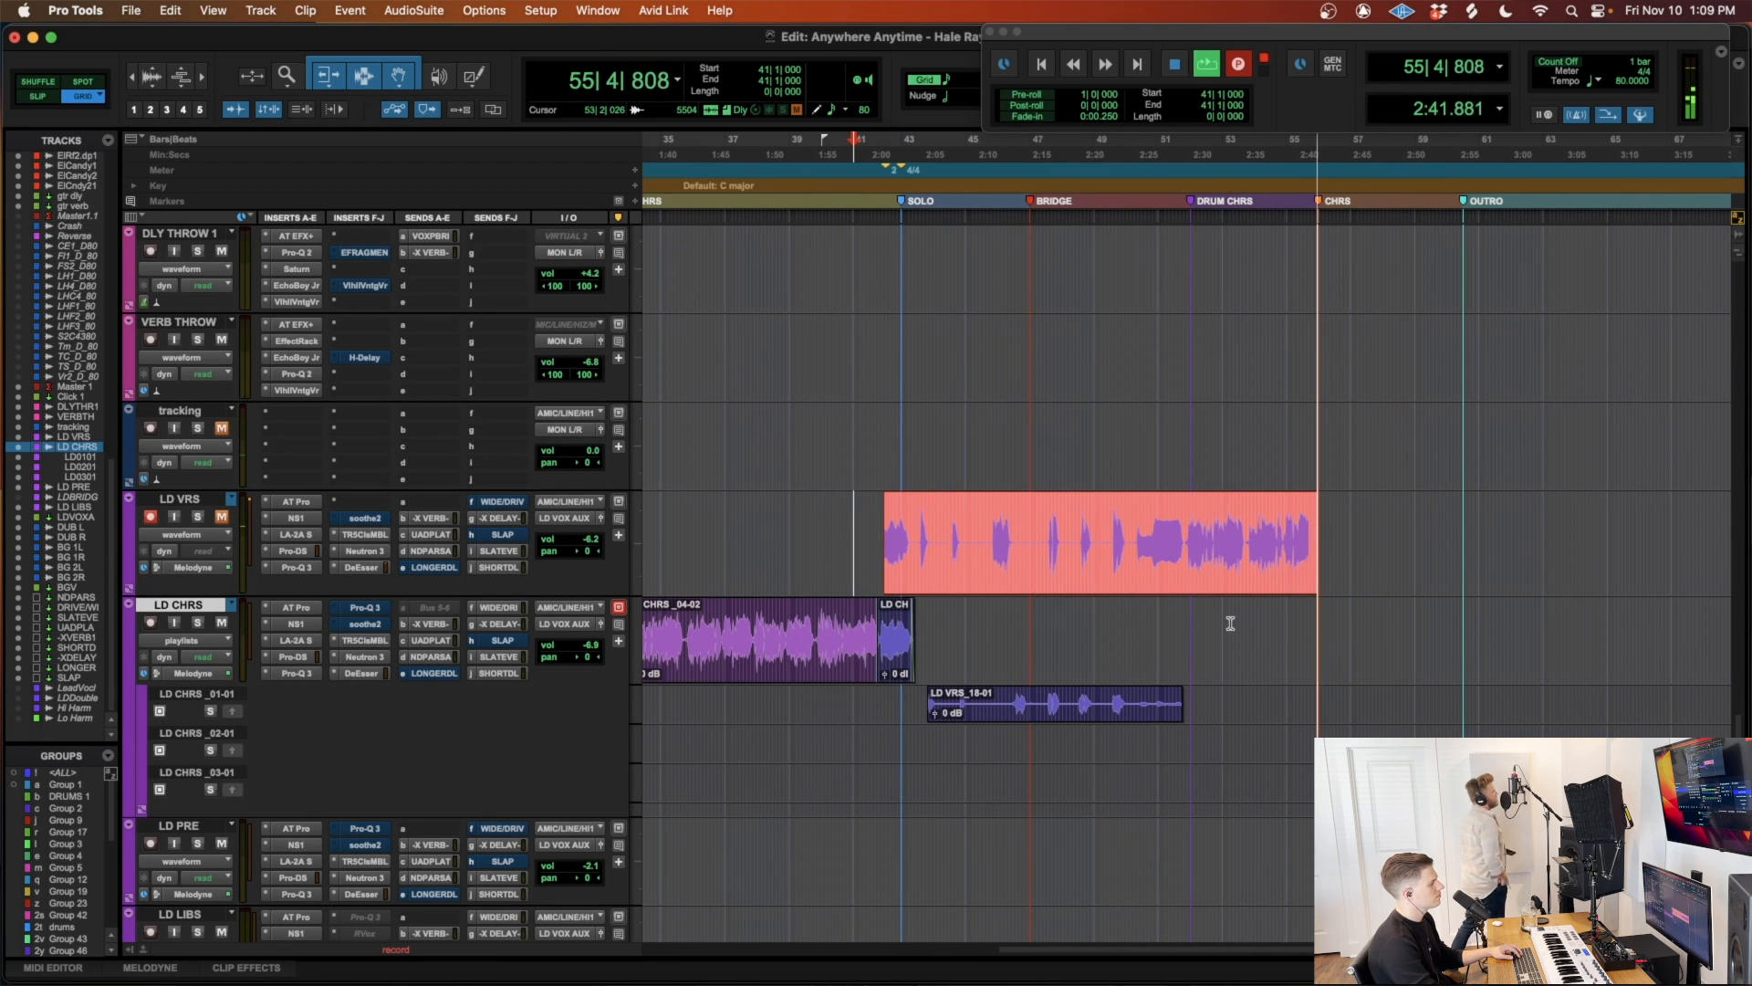
pyautogui.press('space')
# Step: Trim the start of the new LD VRS take to 43|3|000 and move the take onto the main LD CHRS playlist
pyautogui.click(920, 512)
pyautogui.press('t')
pyautogui.press('t')
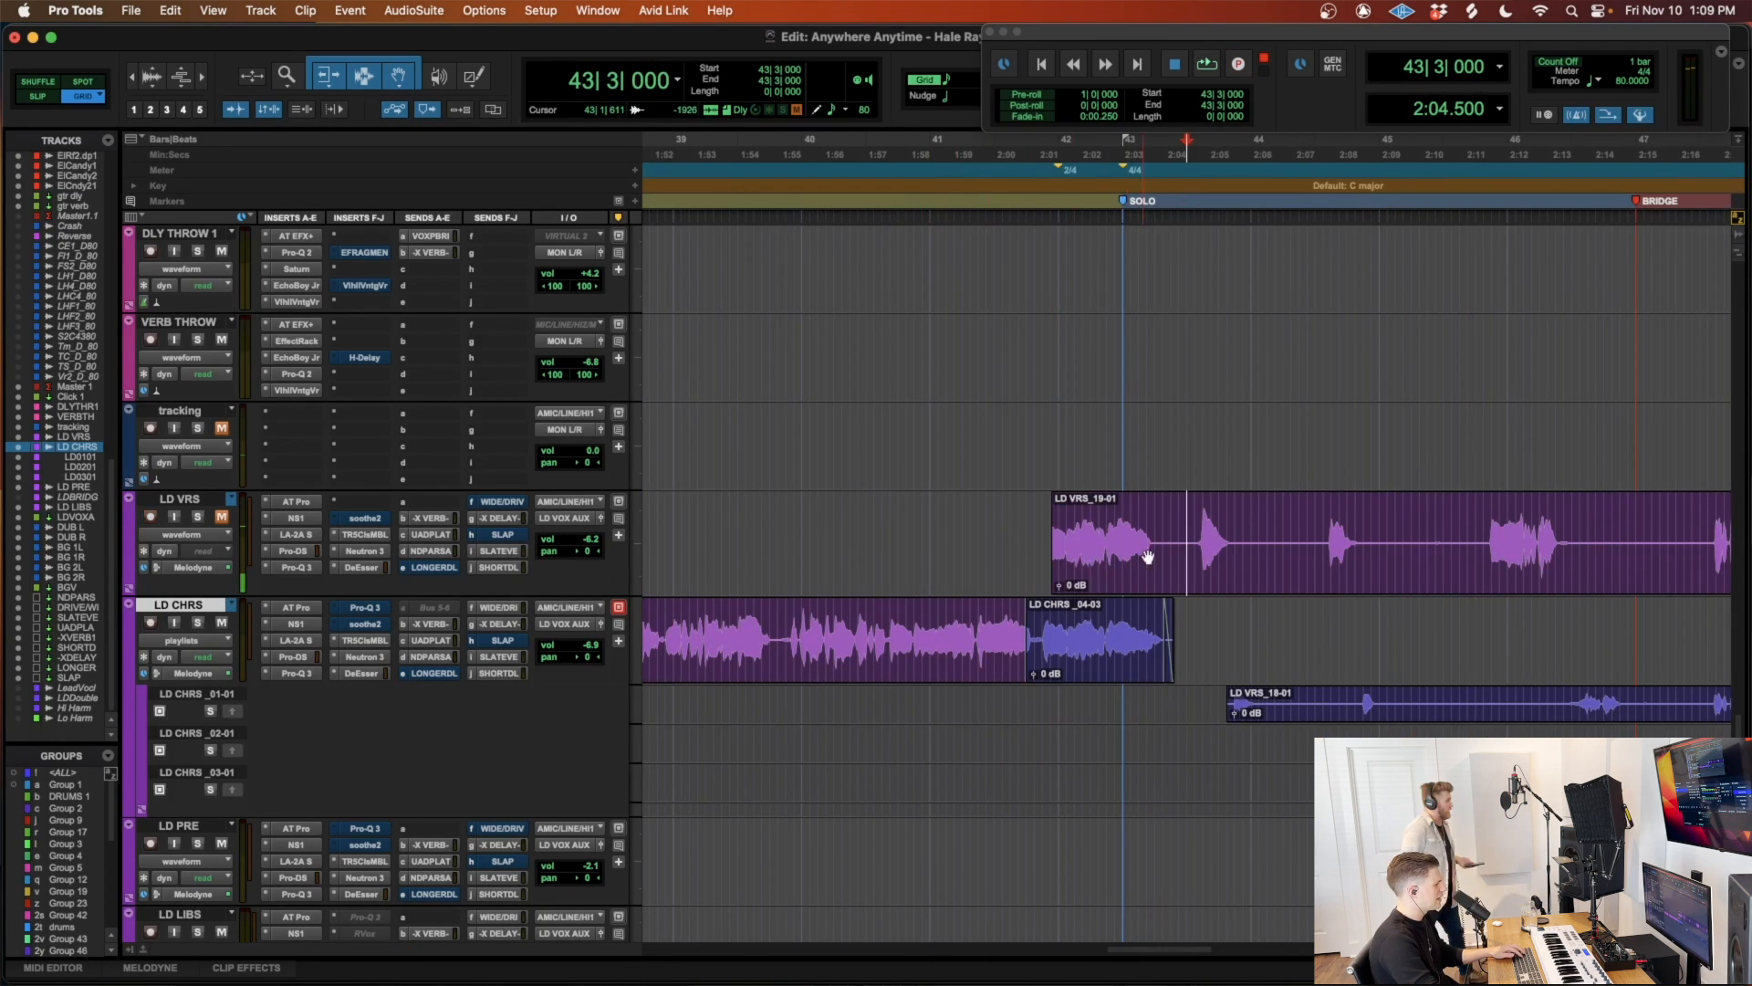
pyautogui.press('a')
pyautogui.press('r')
pyautogui.press('r')
pyautogui.moveTo(1287, 583); pyautogui.dragTo(1289, 761)
pyautogui.hotkey('alt', 'shift', 'Up')
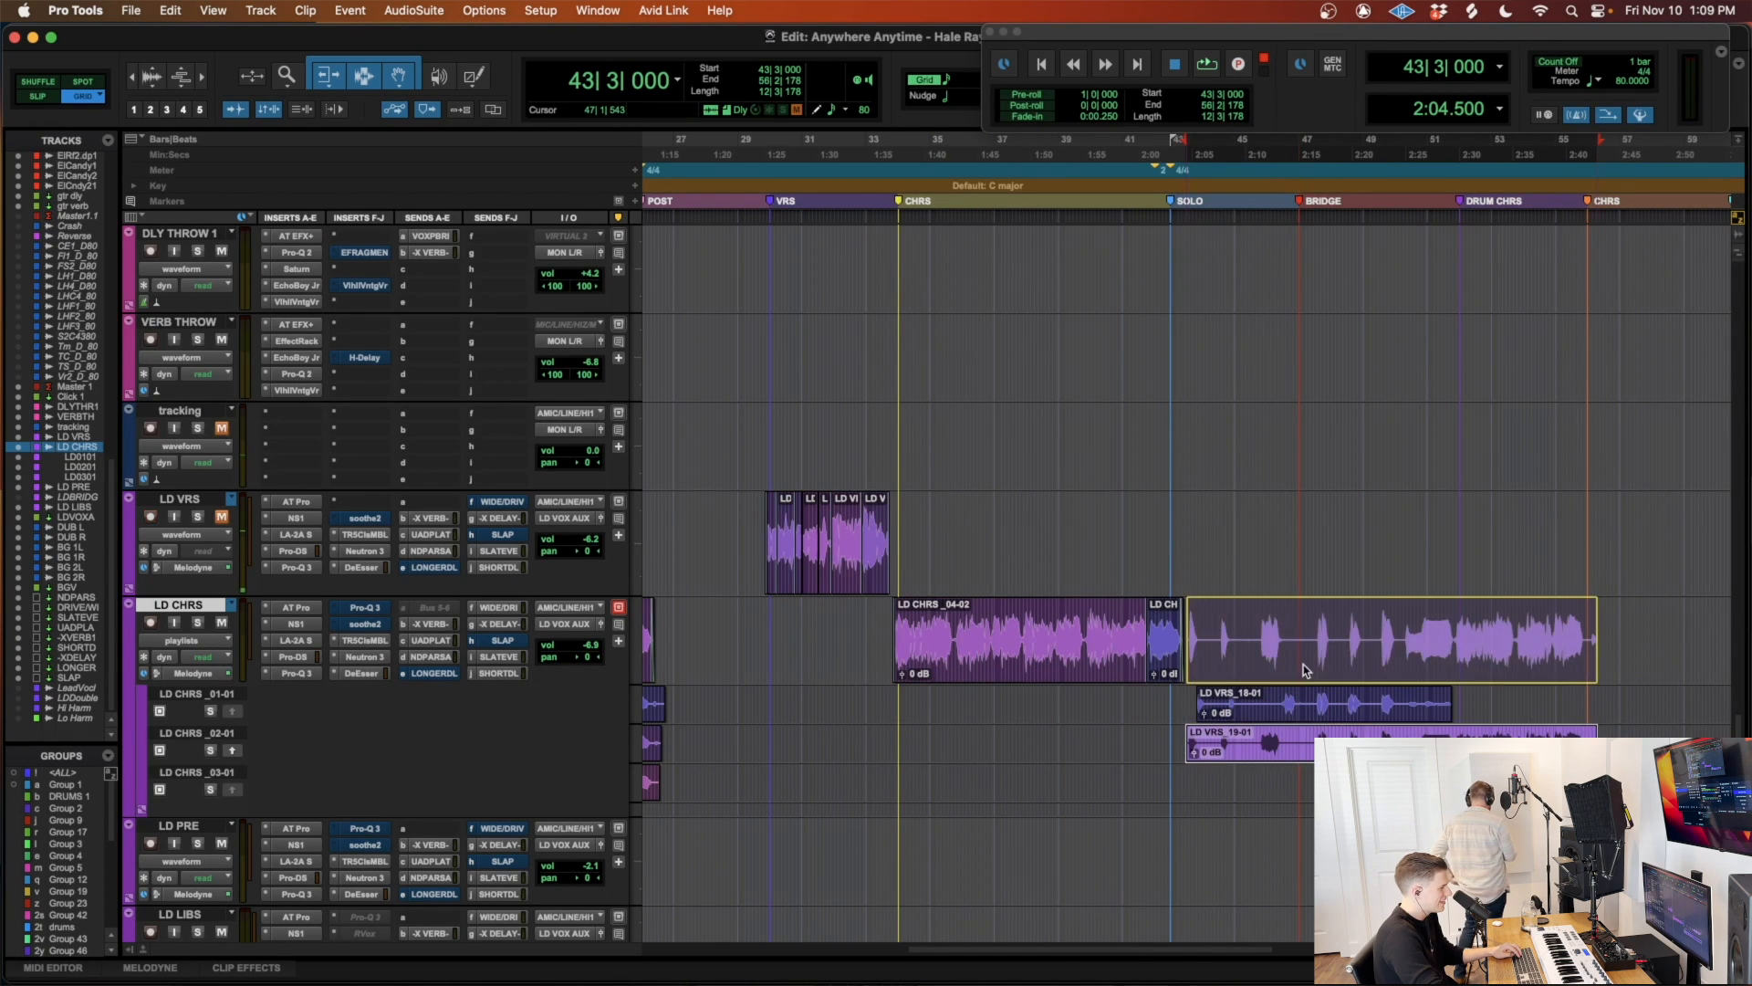
# Step: Play the moved take from 50|1|480, separate it there and move the rest through the drum chorus to the LD CHRS _02-01 lane
pyautogui.click(1407, 630)
pyautogui.press('t')
pyautogui.press('t')
pyautogui.press('space')
pyautogui.press('r')
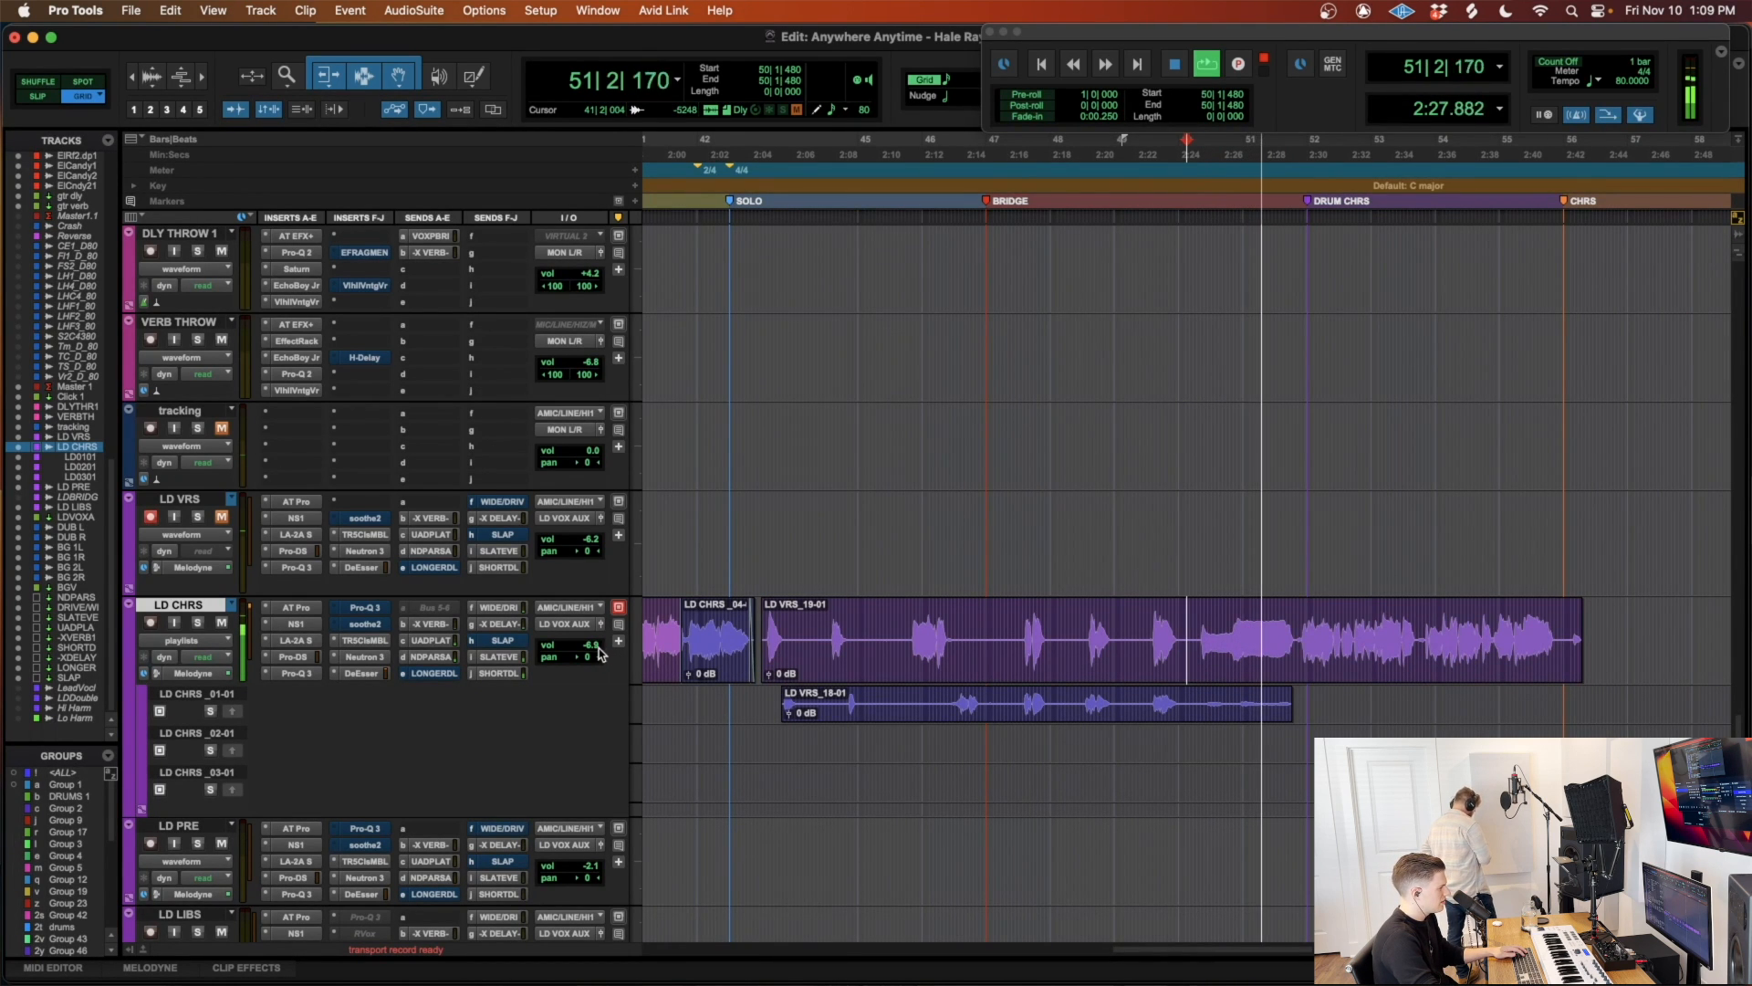
pyautogui.moveTo(1190, 639); pyautogui.dragTo(1250, 632)
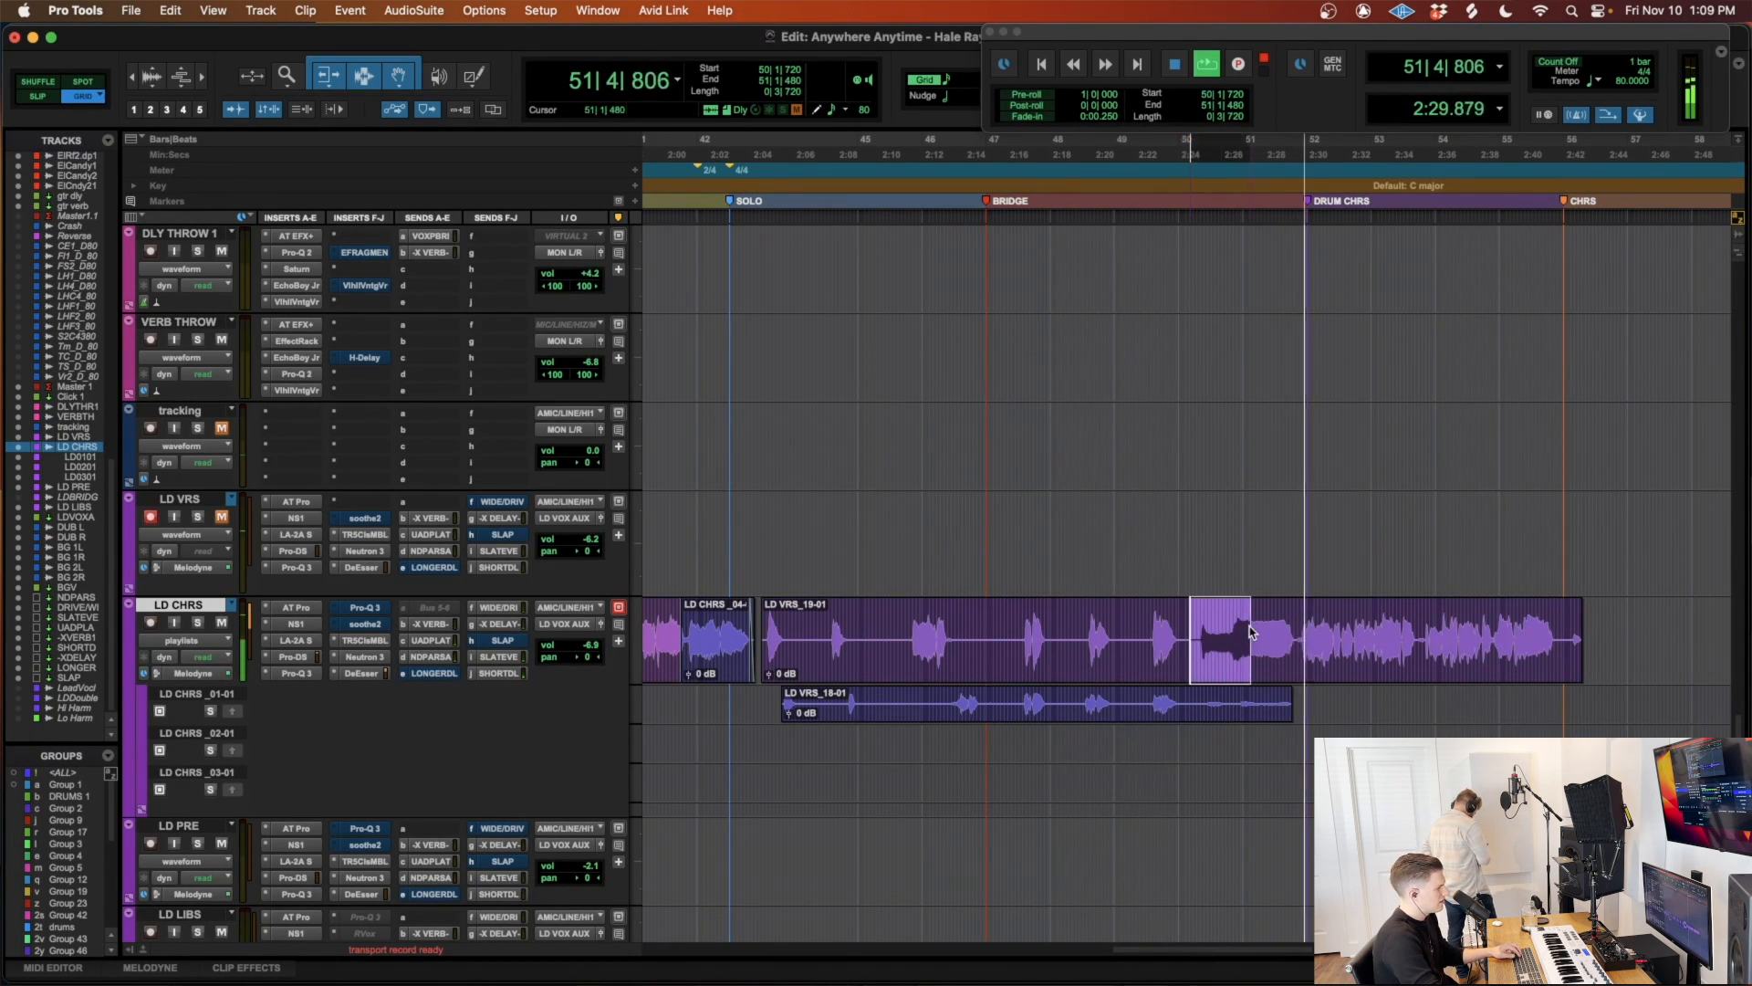
pyautogui.keyDown('shift'); pyautogui.click(1647, 638); pyautogui.keyUp('shift')
pyautogui.press('b')
pyautogui.press('space')
pyautogui.moveTo(1318, 662); pyautogui.dragTo(1275, 719)
# Step: Clear the silence between the first two solo phrases on LD CHRS, starting the second clip at 44|2|890
pyautogui.click(797, 625)
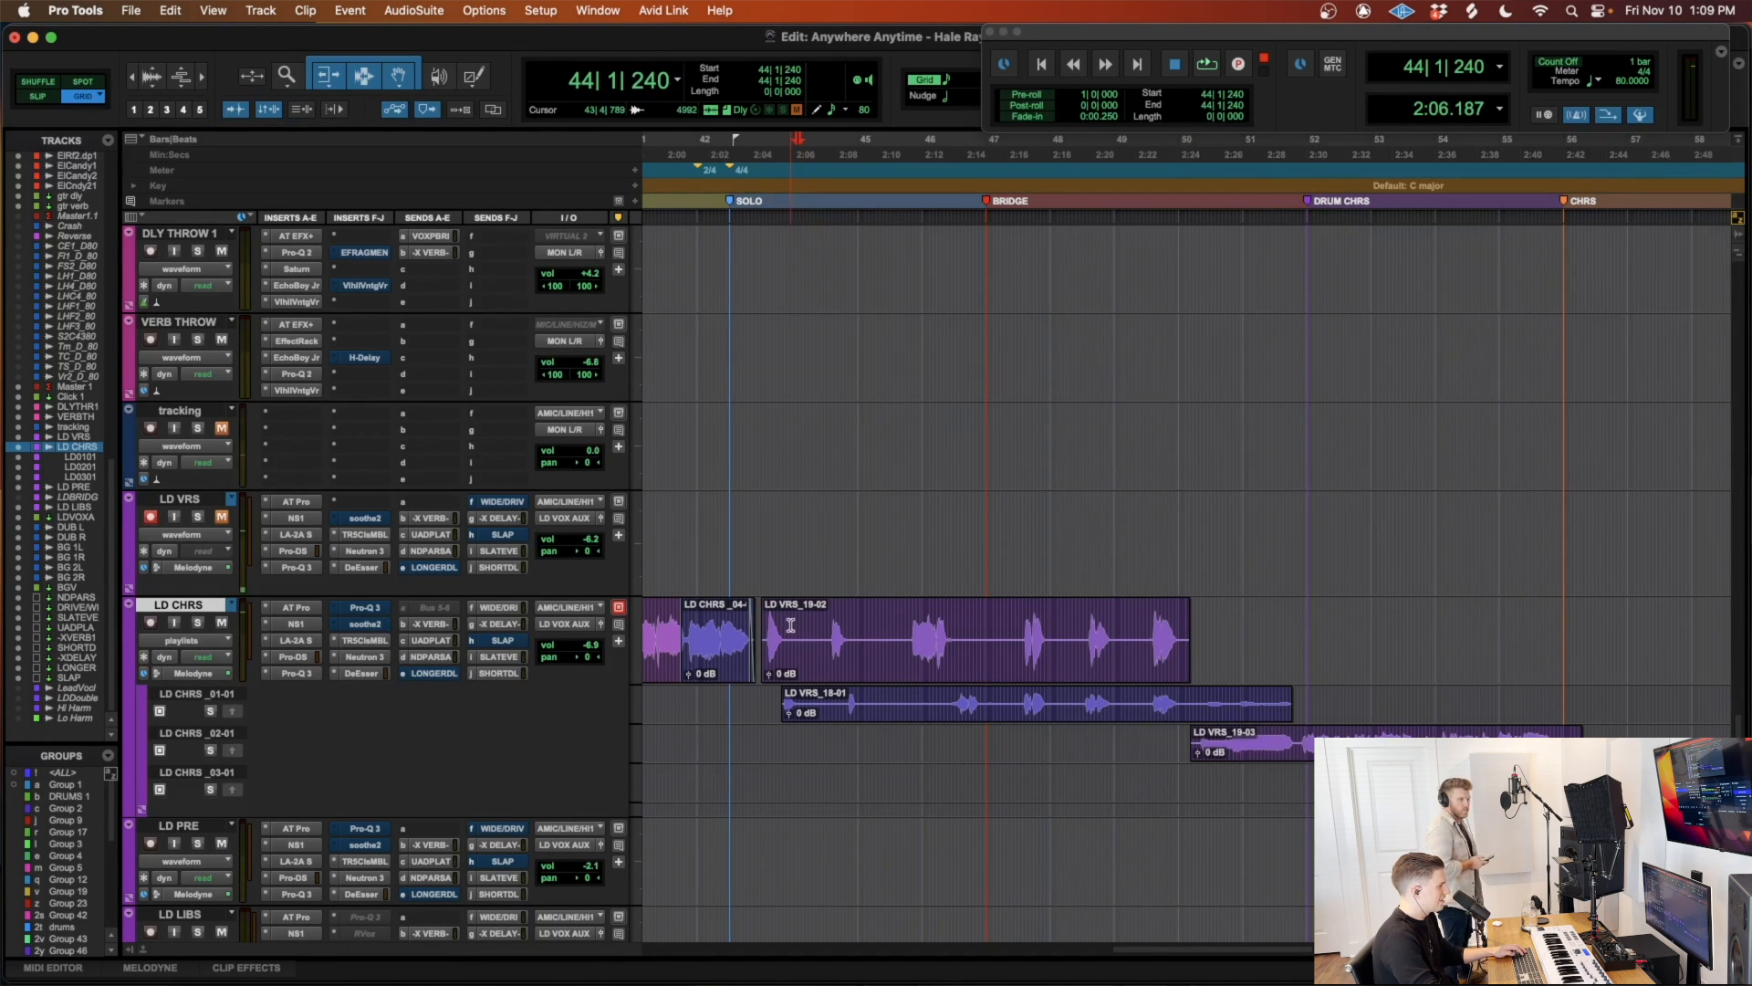
pyautogui.click(824, 619)
pyautogui.press('a')
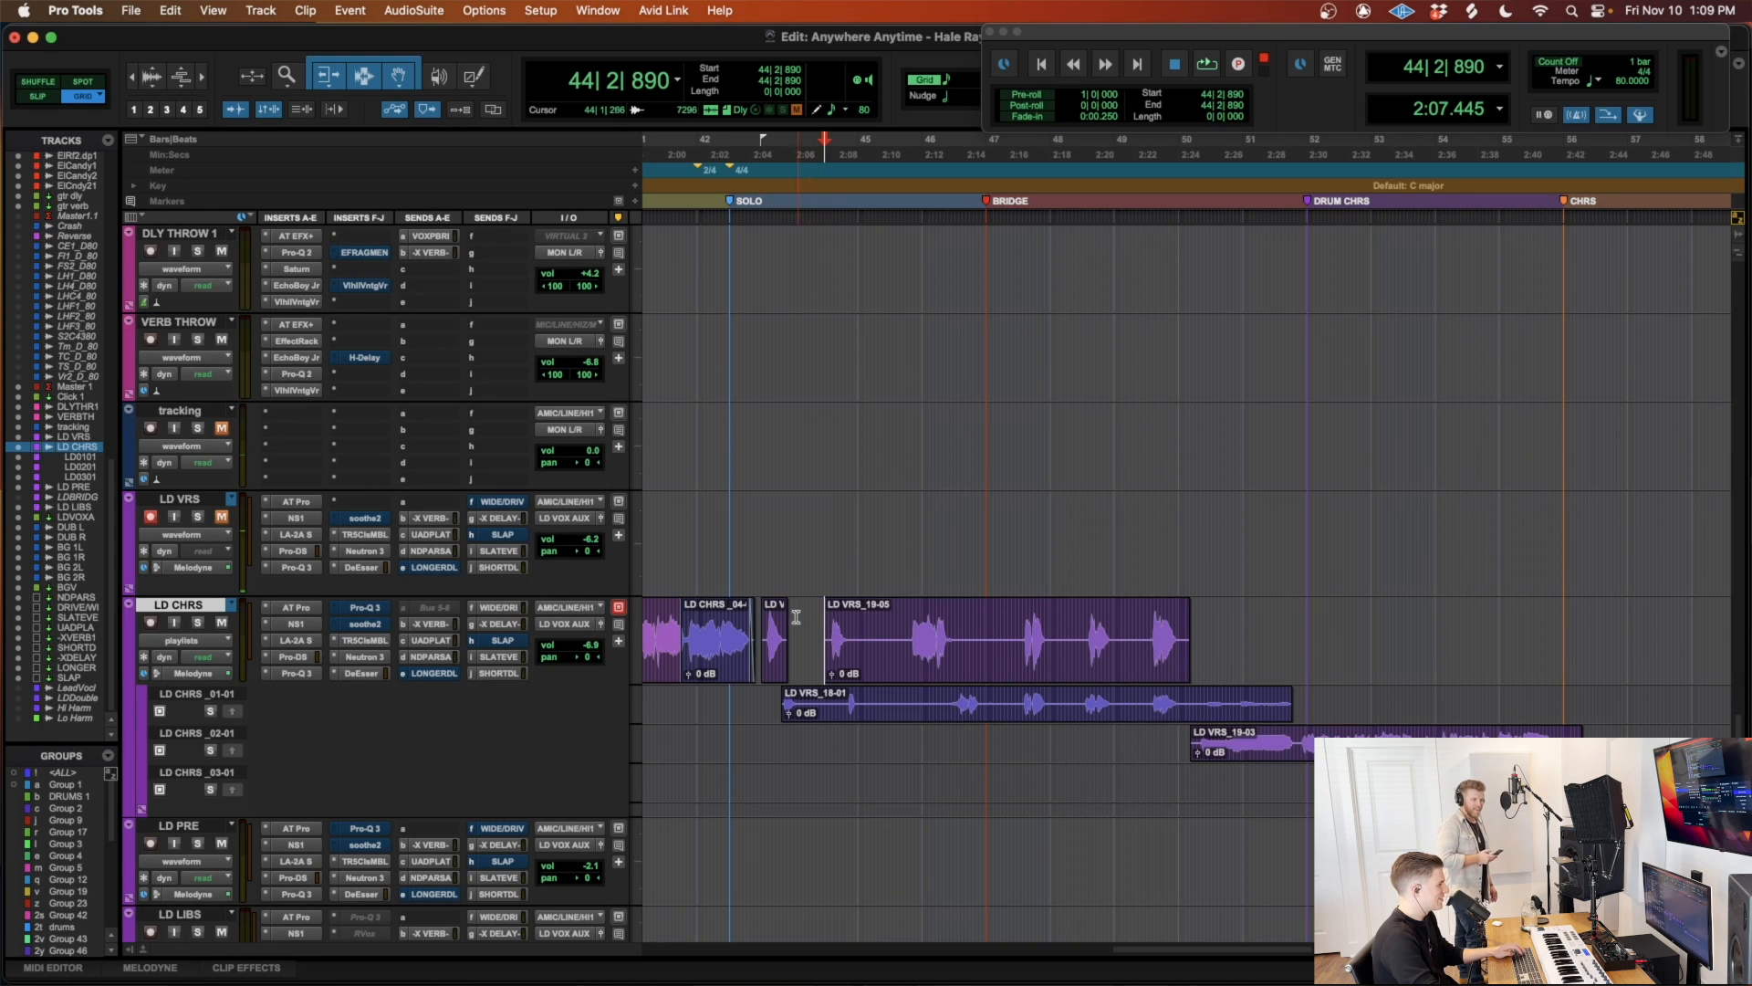
# Step: Trim the start of the first short solo phrase on LD CHRS to 43|3|240
pyautogui.click(775, 647)
pyautogui.press('t')
pyautogui.press('t')
pyautogui.press('t')
pyautogui.moveTo(1235, 614); pyautogui.dragTo(1248, 605)
pyautogui.press('a')
pyautogui.click(1214, 614)
pyautogui.press('r')
pyautogui.press('r')
pyautogui.press('r')
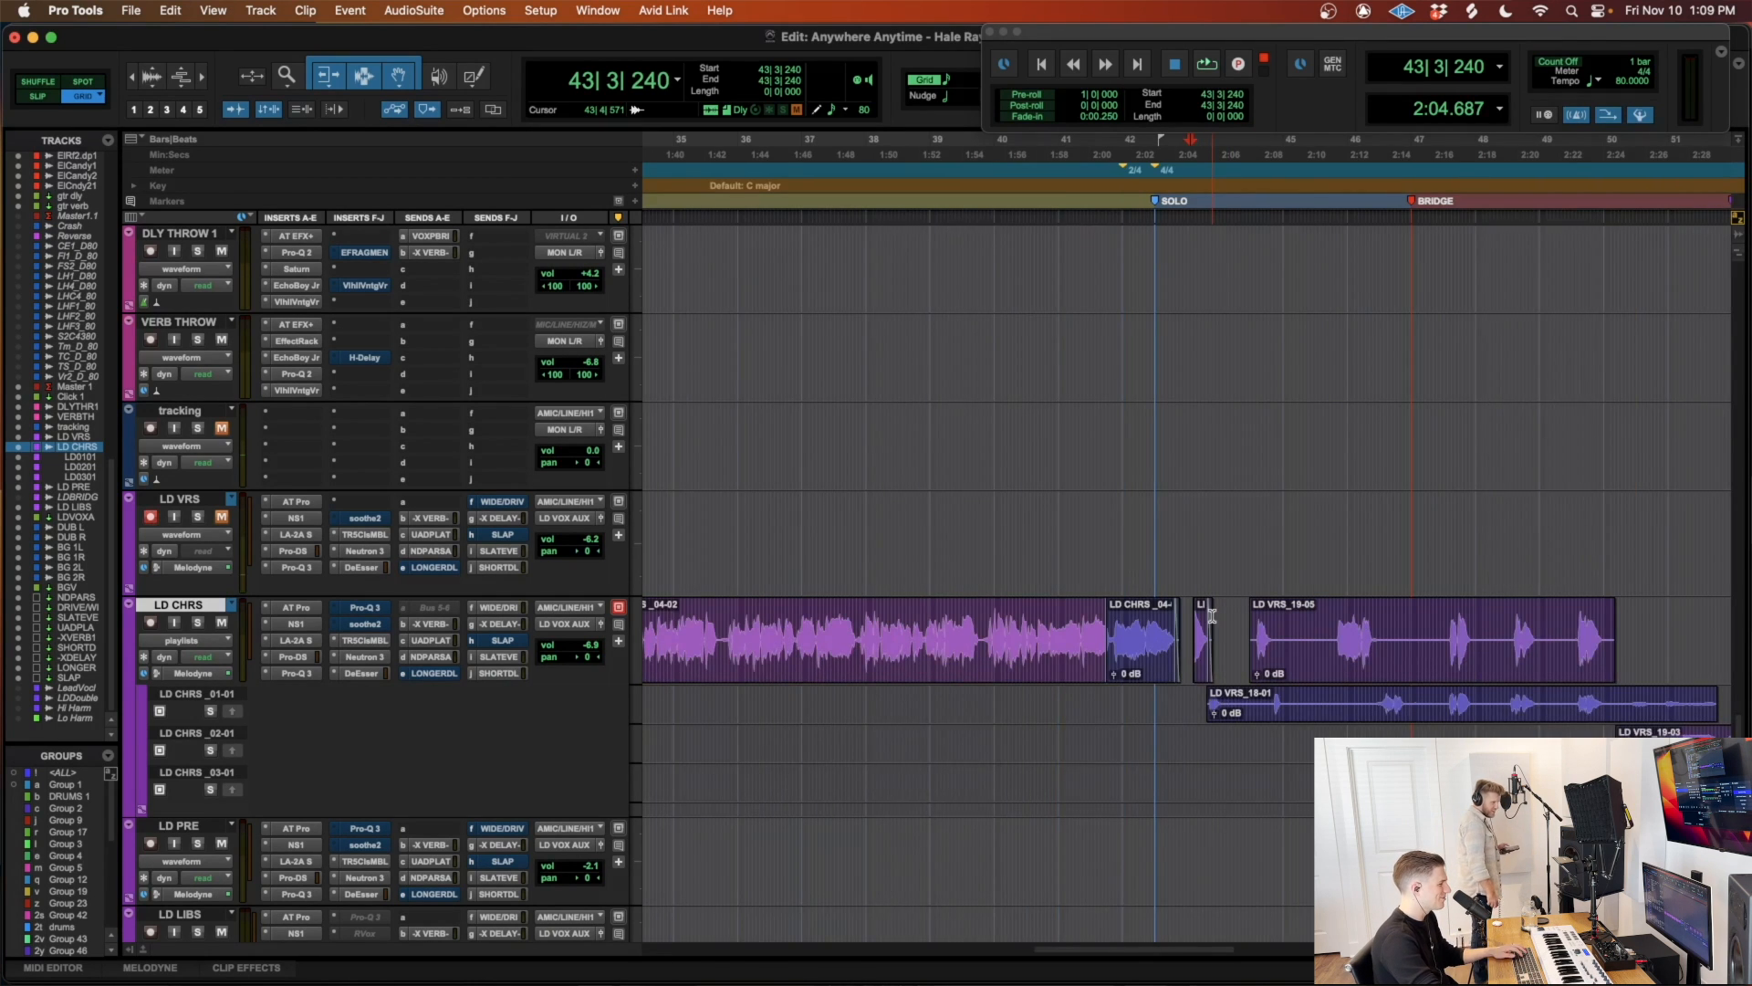
# Step: Start playback at 49|1|000, punch in a new take of the last bridge phrase on LD VRS, and stop just past the DRUM CHRS marker
pyautogui.hscroll(5, 1210, 616)
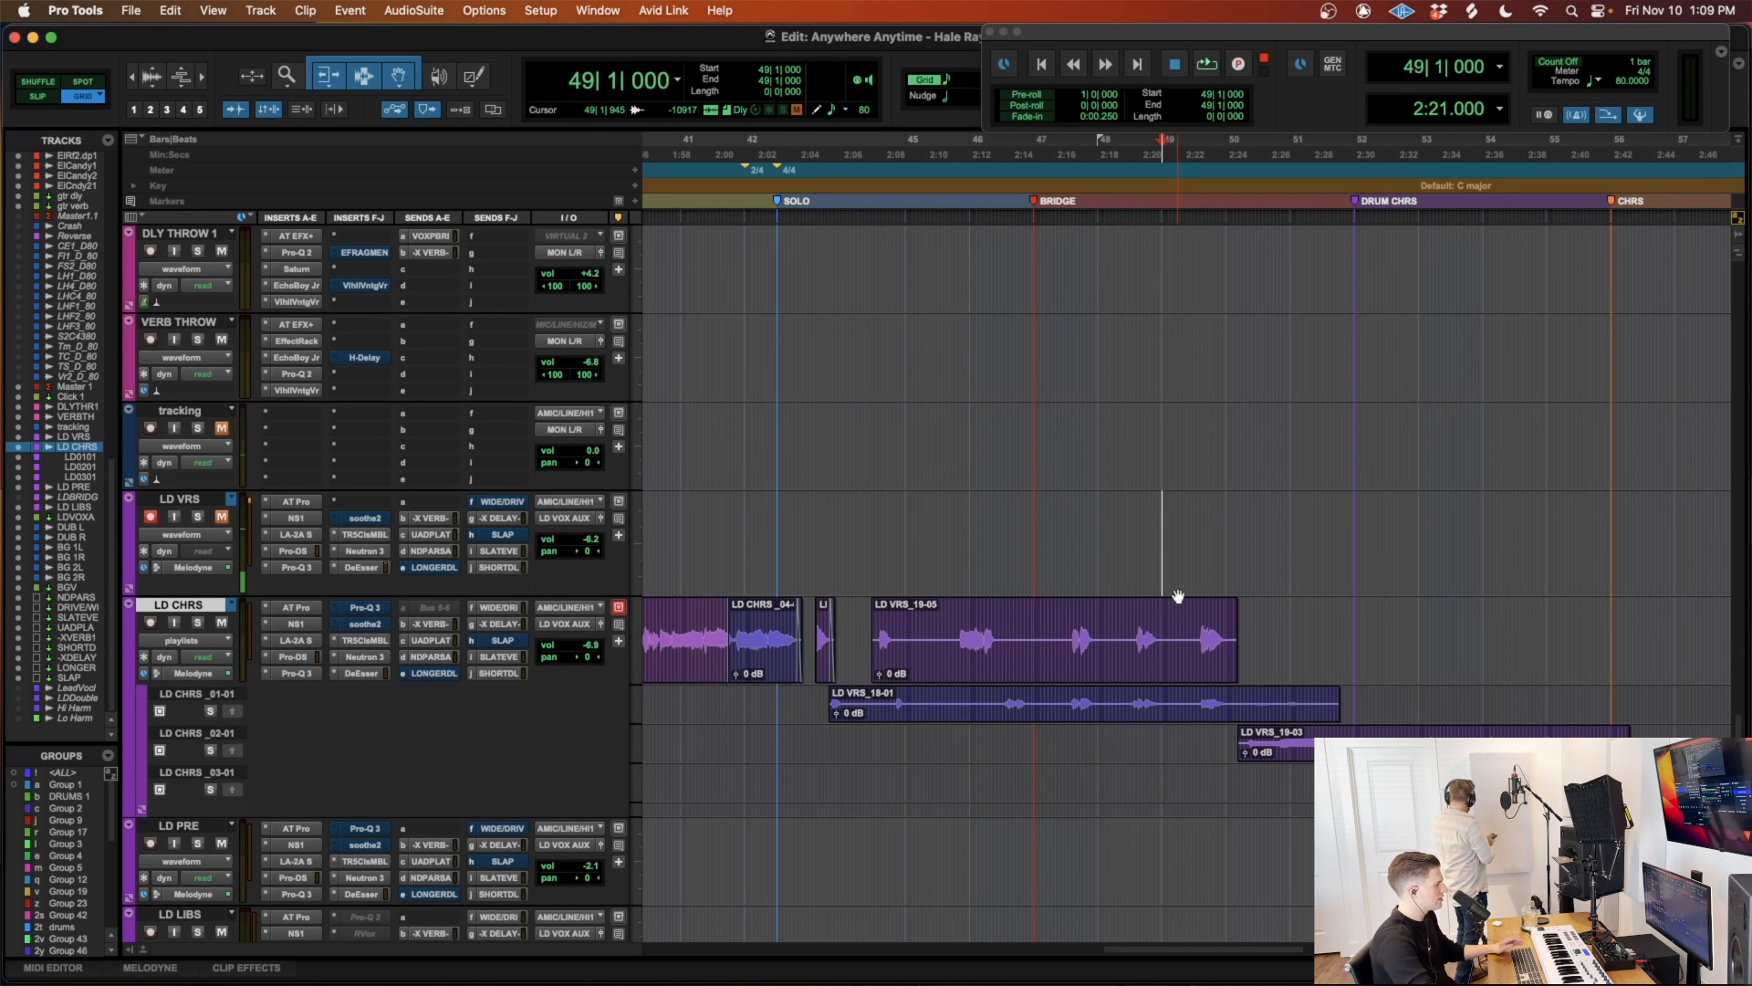
pyautogui.press('space')
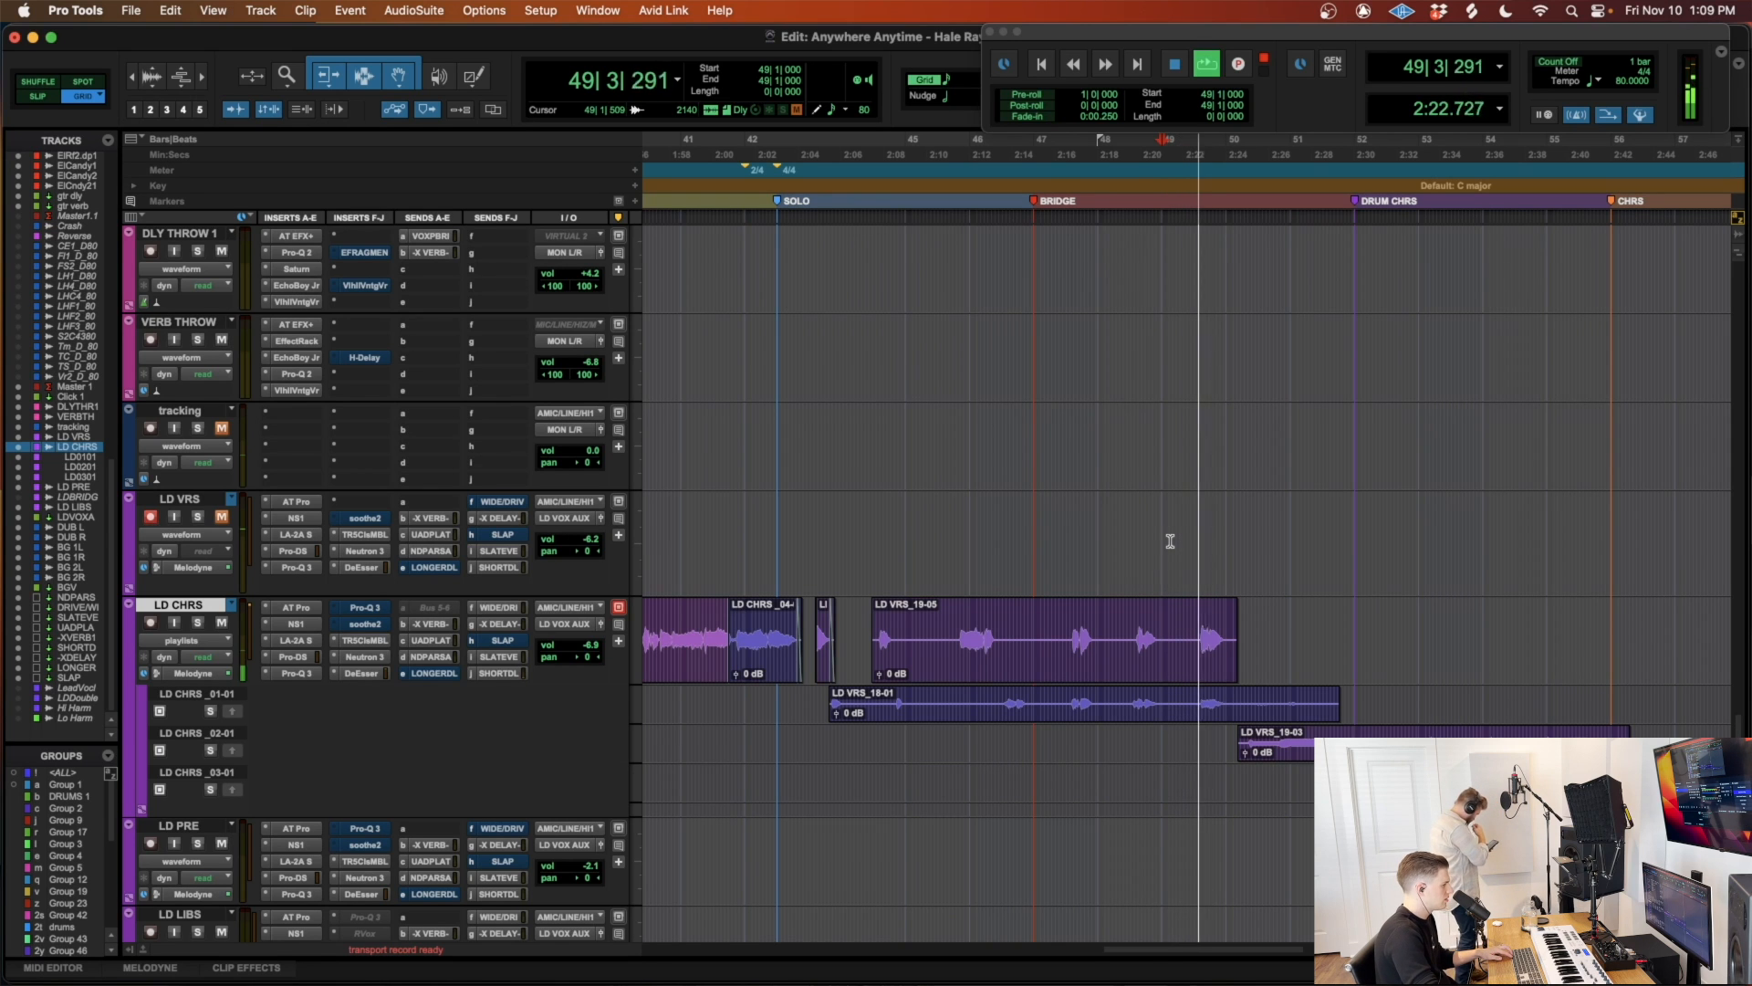
pyautogui.press('space')
pyautogui.press('space')
pyautogui.press('super+space')
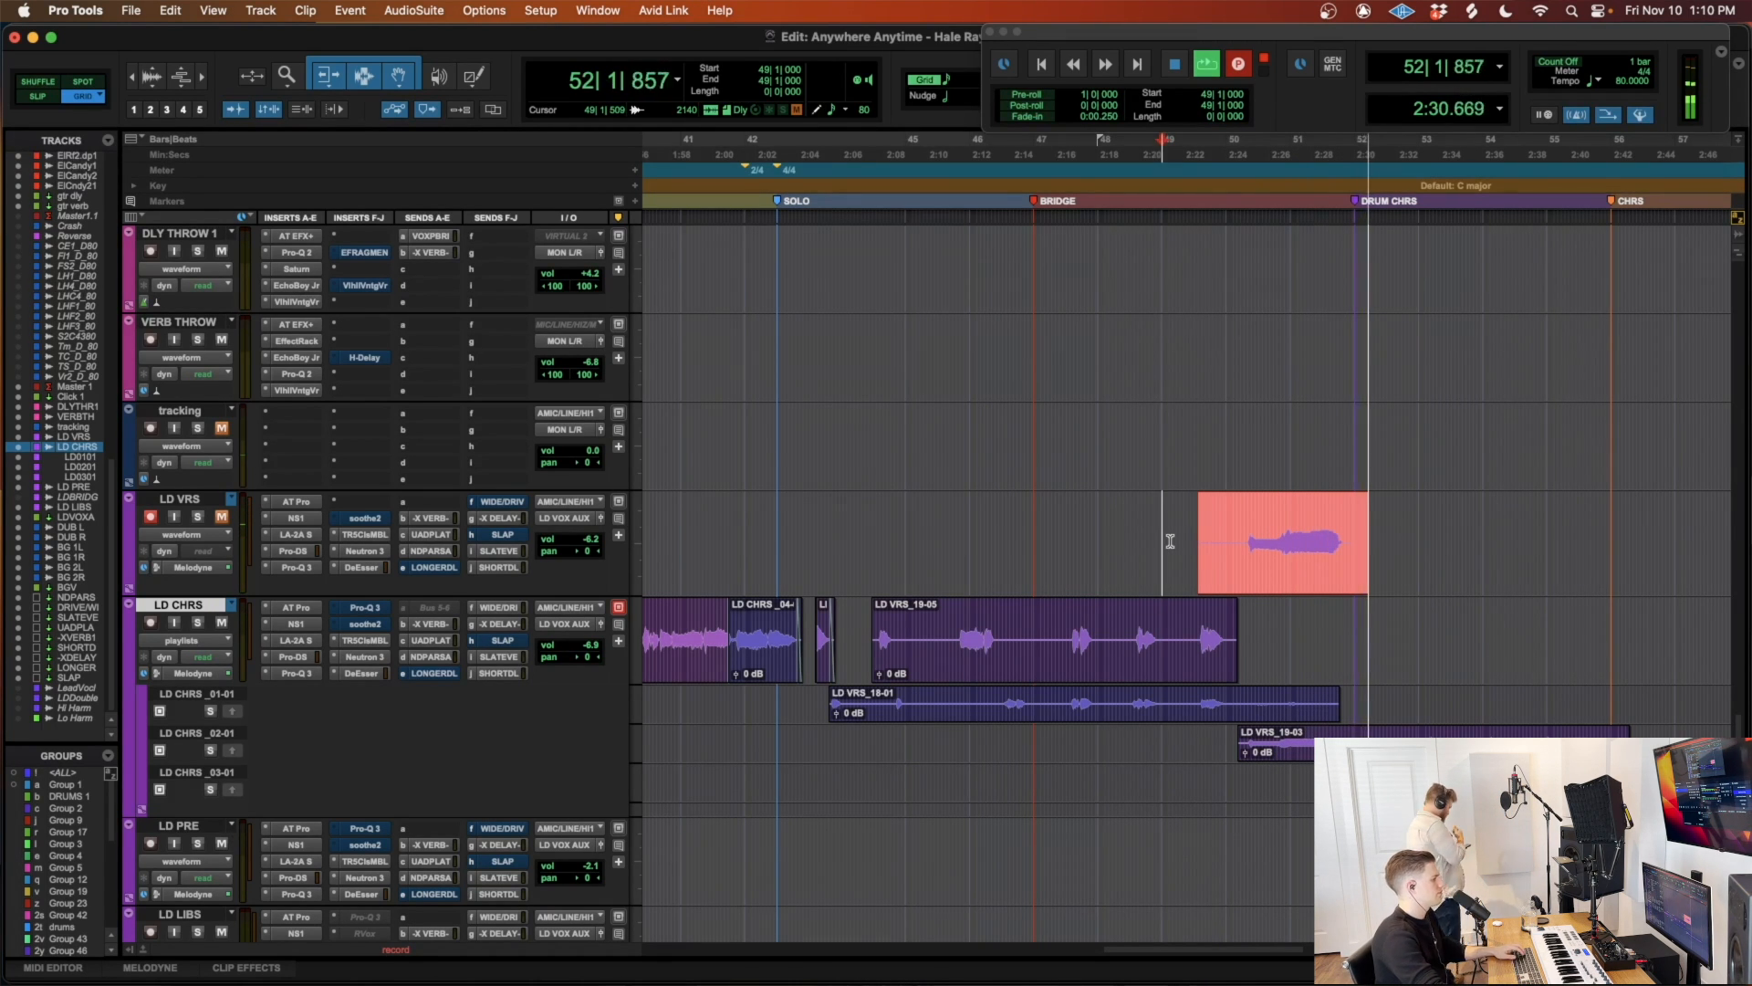
pyautogui.press('space')
# Step: Trim the new bridge phrase to start at 50|2|000, move it onto the main LD CHRS playlist and trim its end before the DRUM CHRS marker
pyautogui.click(1243, 512)
pyautogui.press('a')
pyautogui.moveTo(1300, 572); pyautogui.dragTo(1307, 646)
pyautogui.click(1345, 623)
pyautogui.press('s')
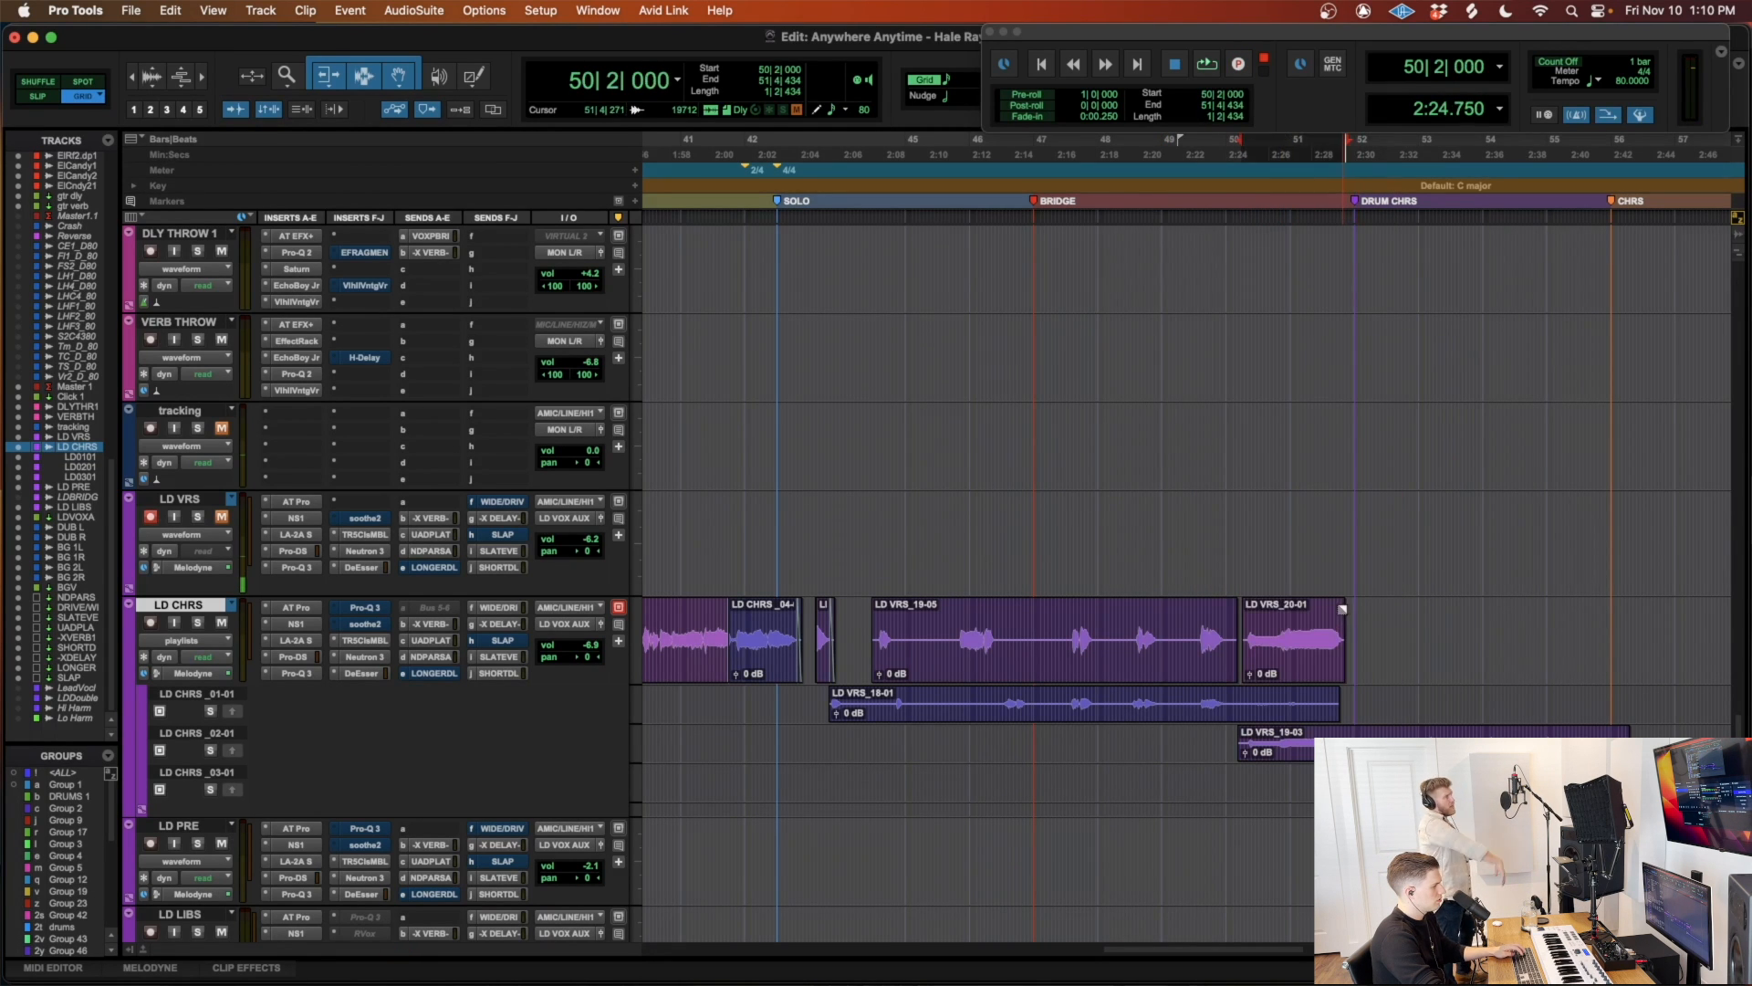
pyautogui.click(1299, 674)
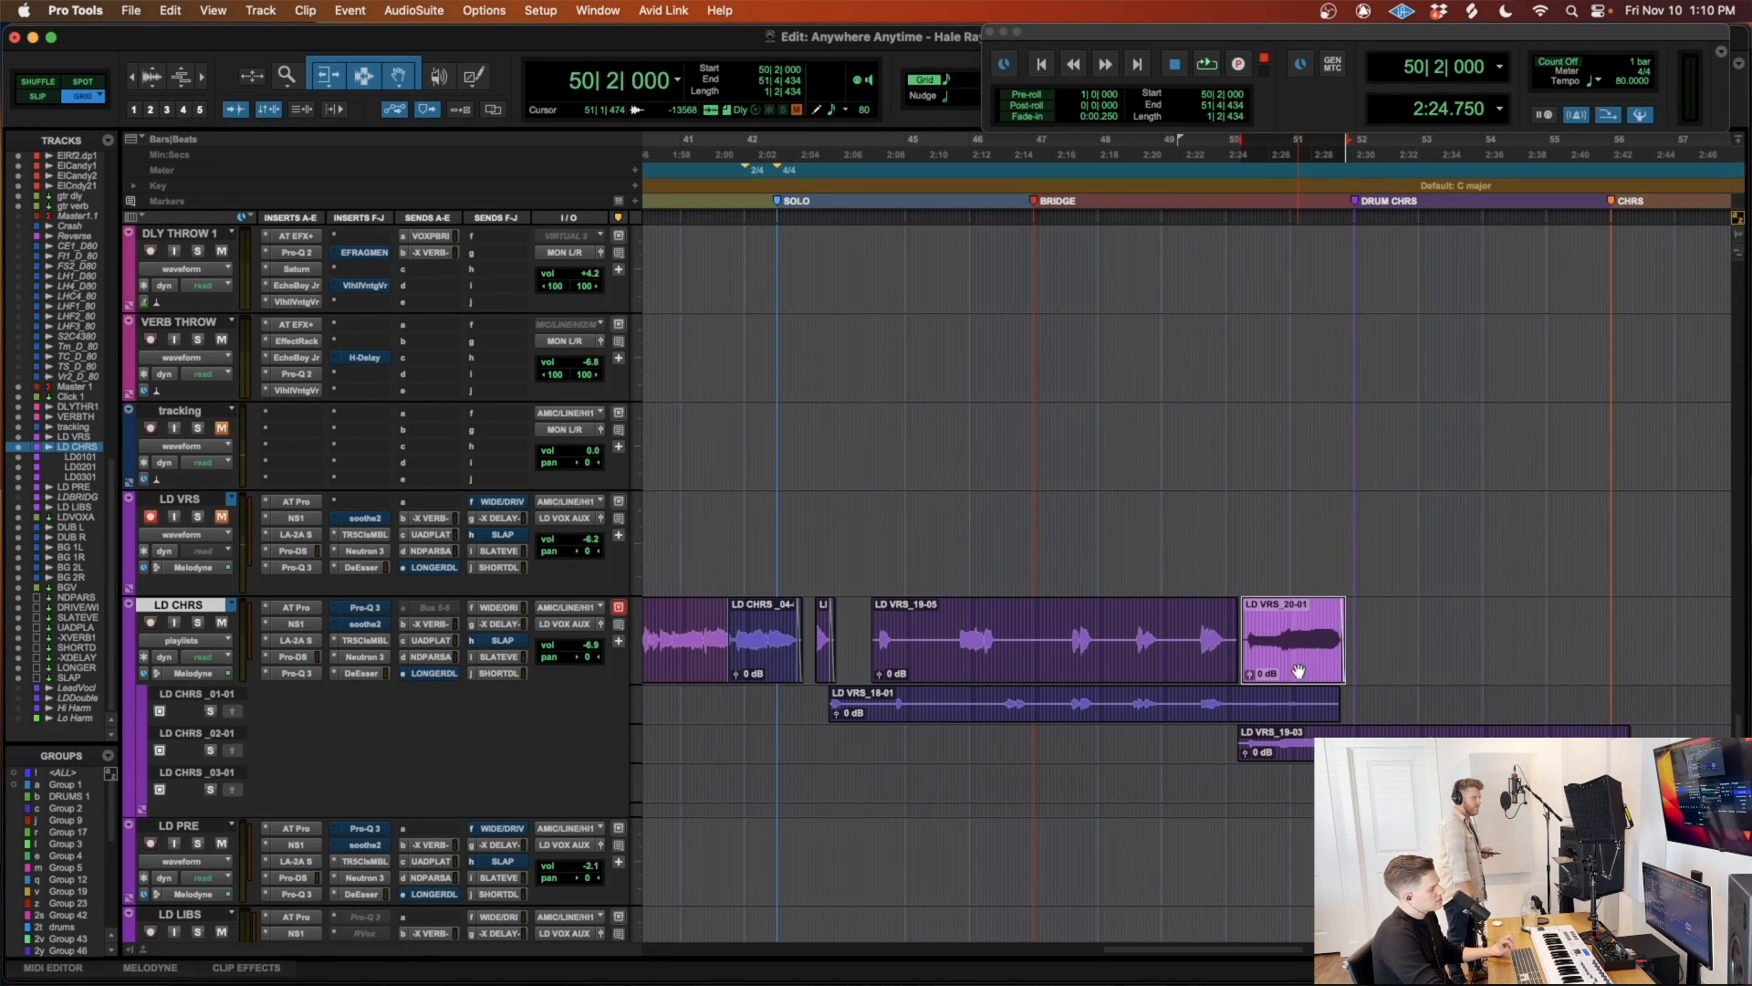
# Step: Play from 49|3|480, then trim and fade the facing edges of LD VRS_19-05 and the new LD VRS_20-01 phrase
pyautogui.click(1207, 618)
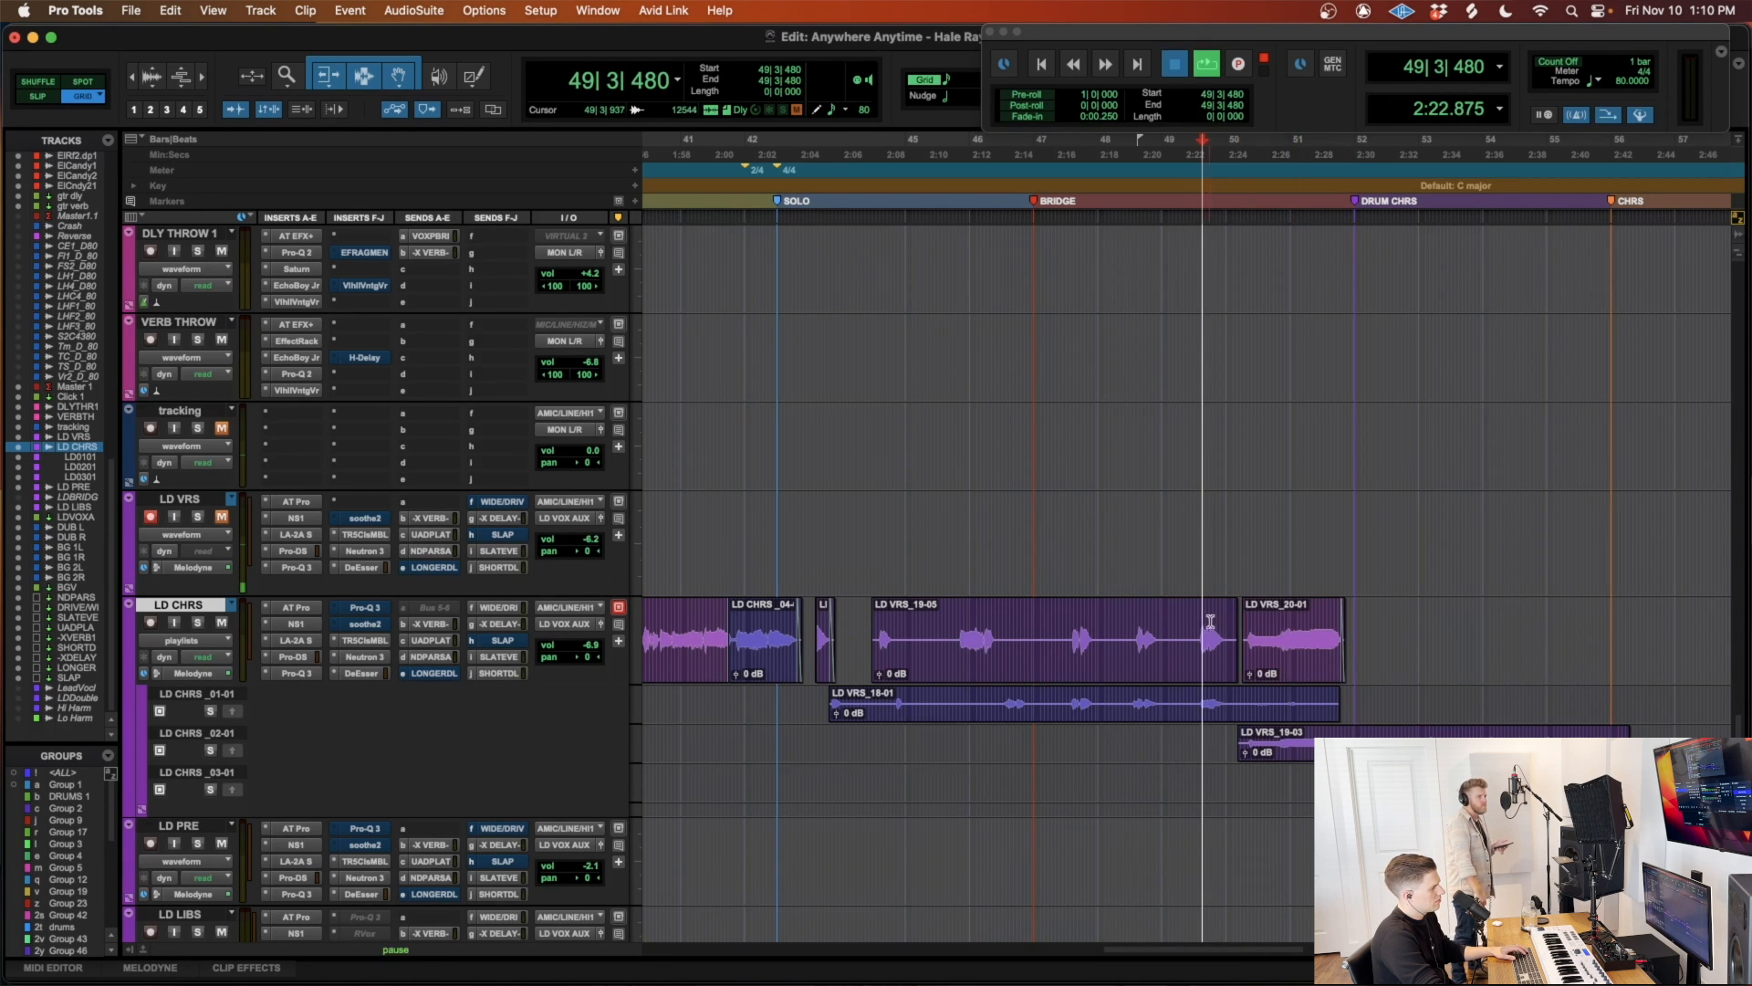
pyautogui.press('space')
pyautogui.press('t')
pyautogui.press('t')
pyautogui.click(1279, 617)
pyautogui.press('s')
pyautogui.moveTo(1277, 611); pyautogui.dragTo(1272, 613)
pyautogui.click(1366, 620)
pyautogui.press('a')
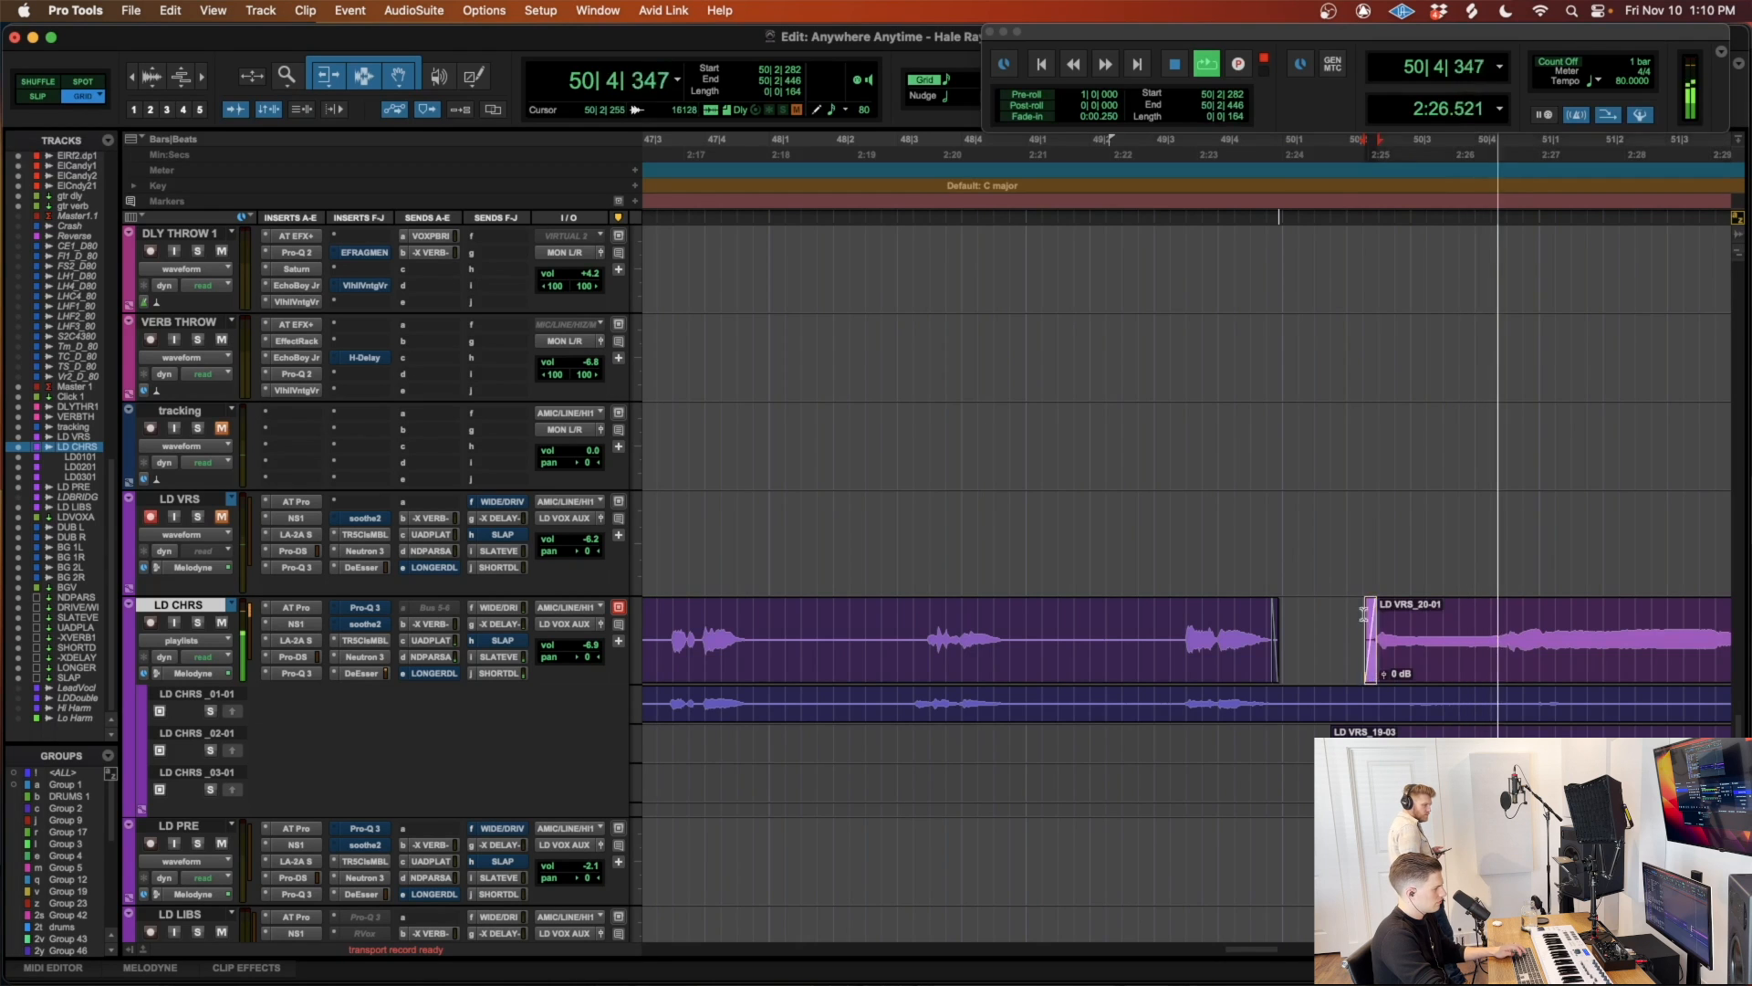
pyautogui.press('r')
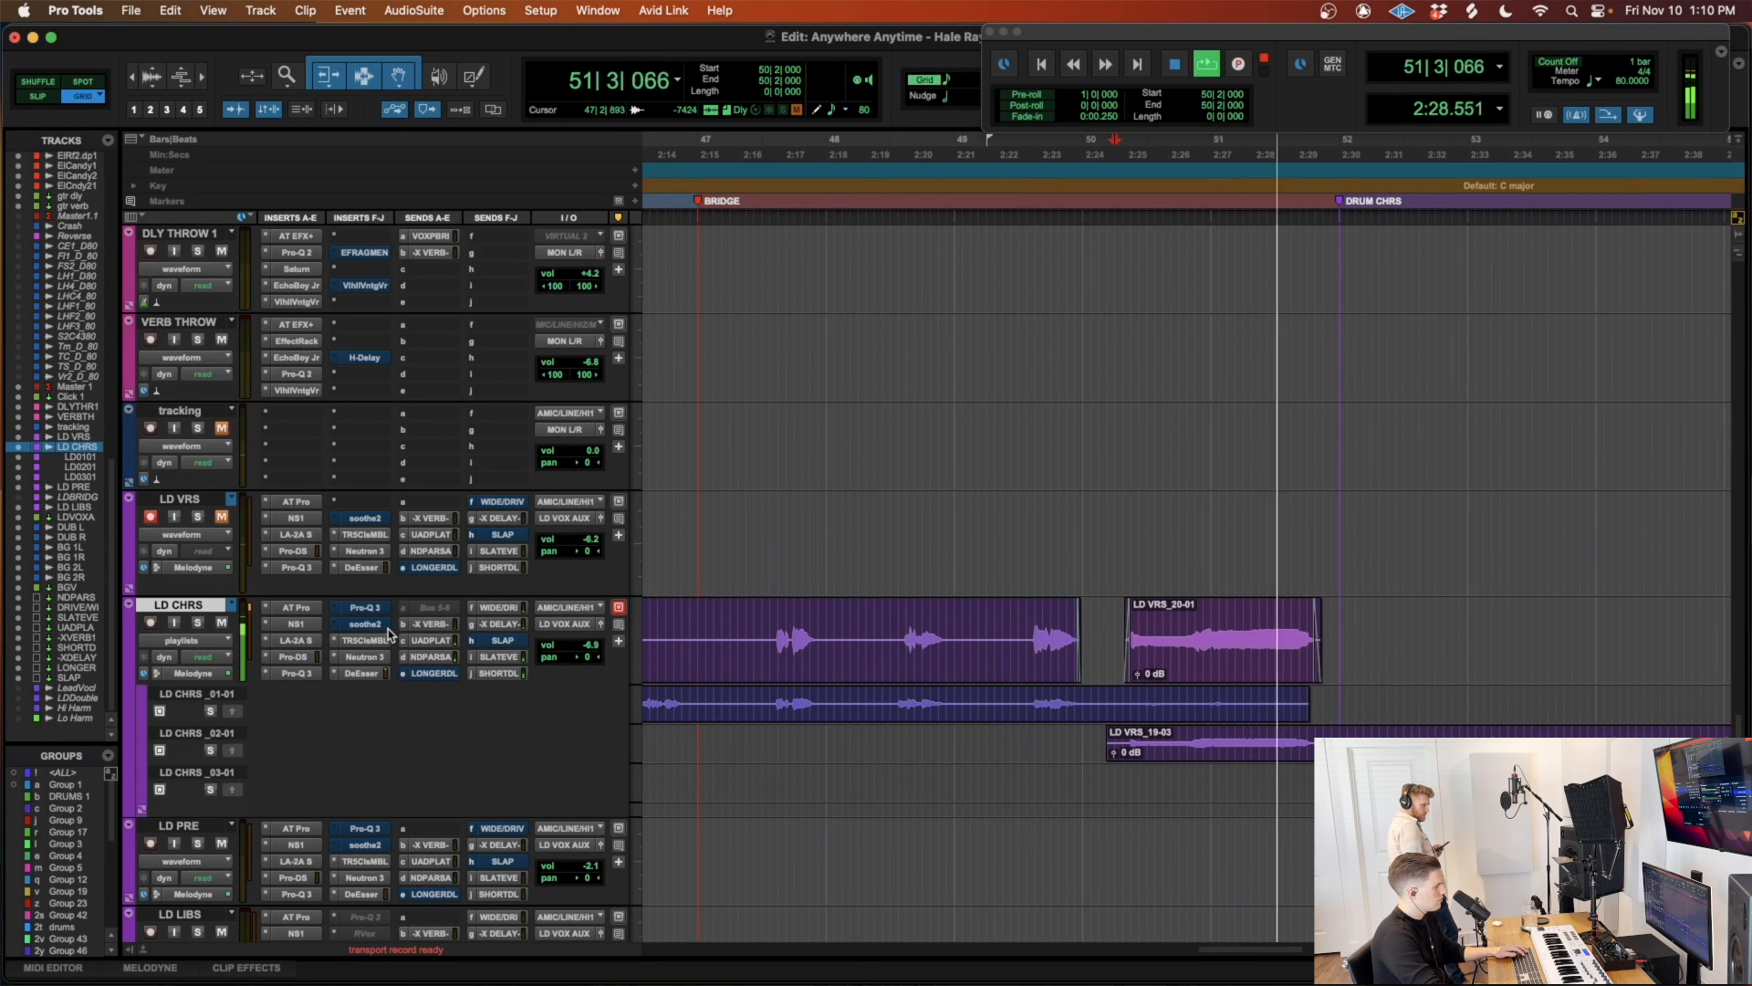
# Step: Play the new bridge phrase from 50|3|480 and set the Auto-Tune Pro Retune Speed on LD CHRS to 122
pyautogui.press('space')
pyautogui.click(296, 606)
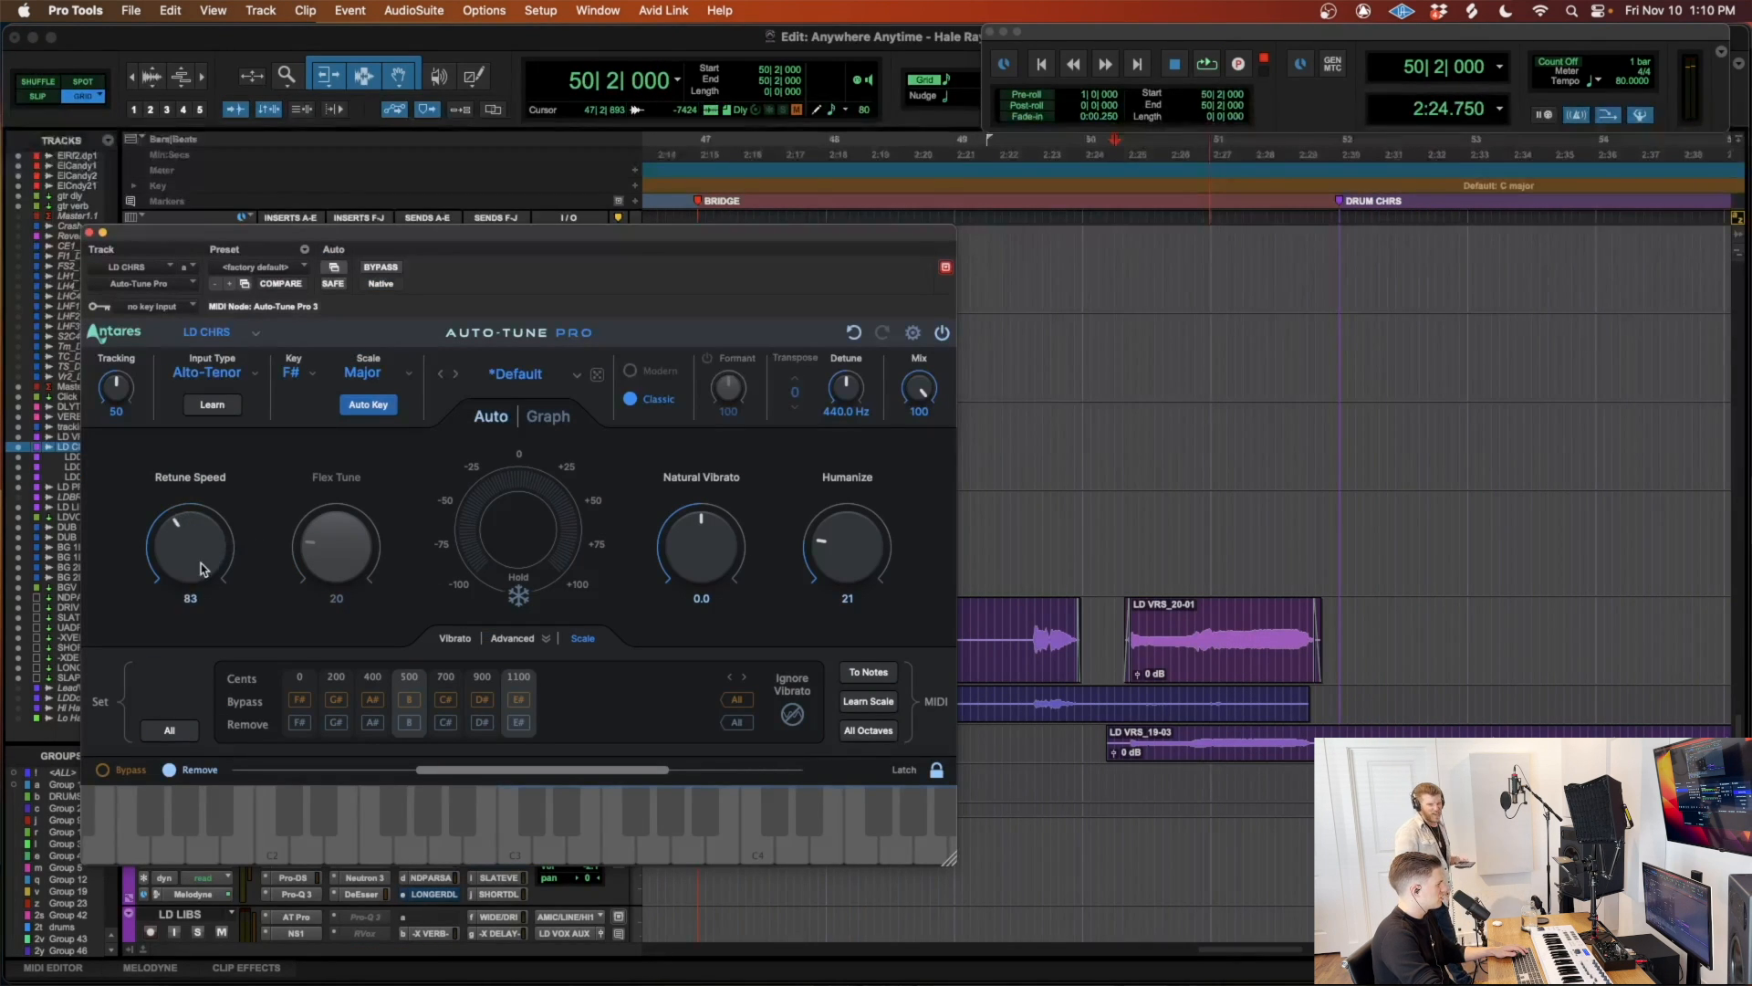
pyautogui.click(91, 232)
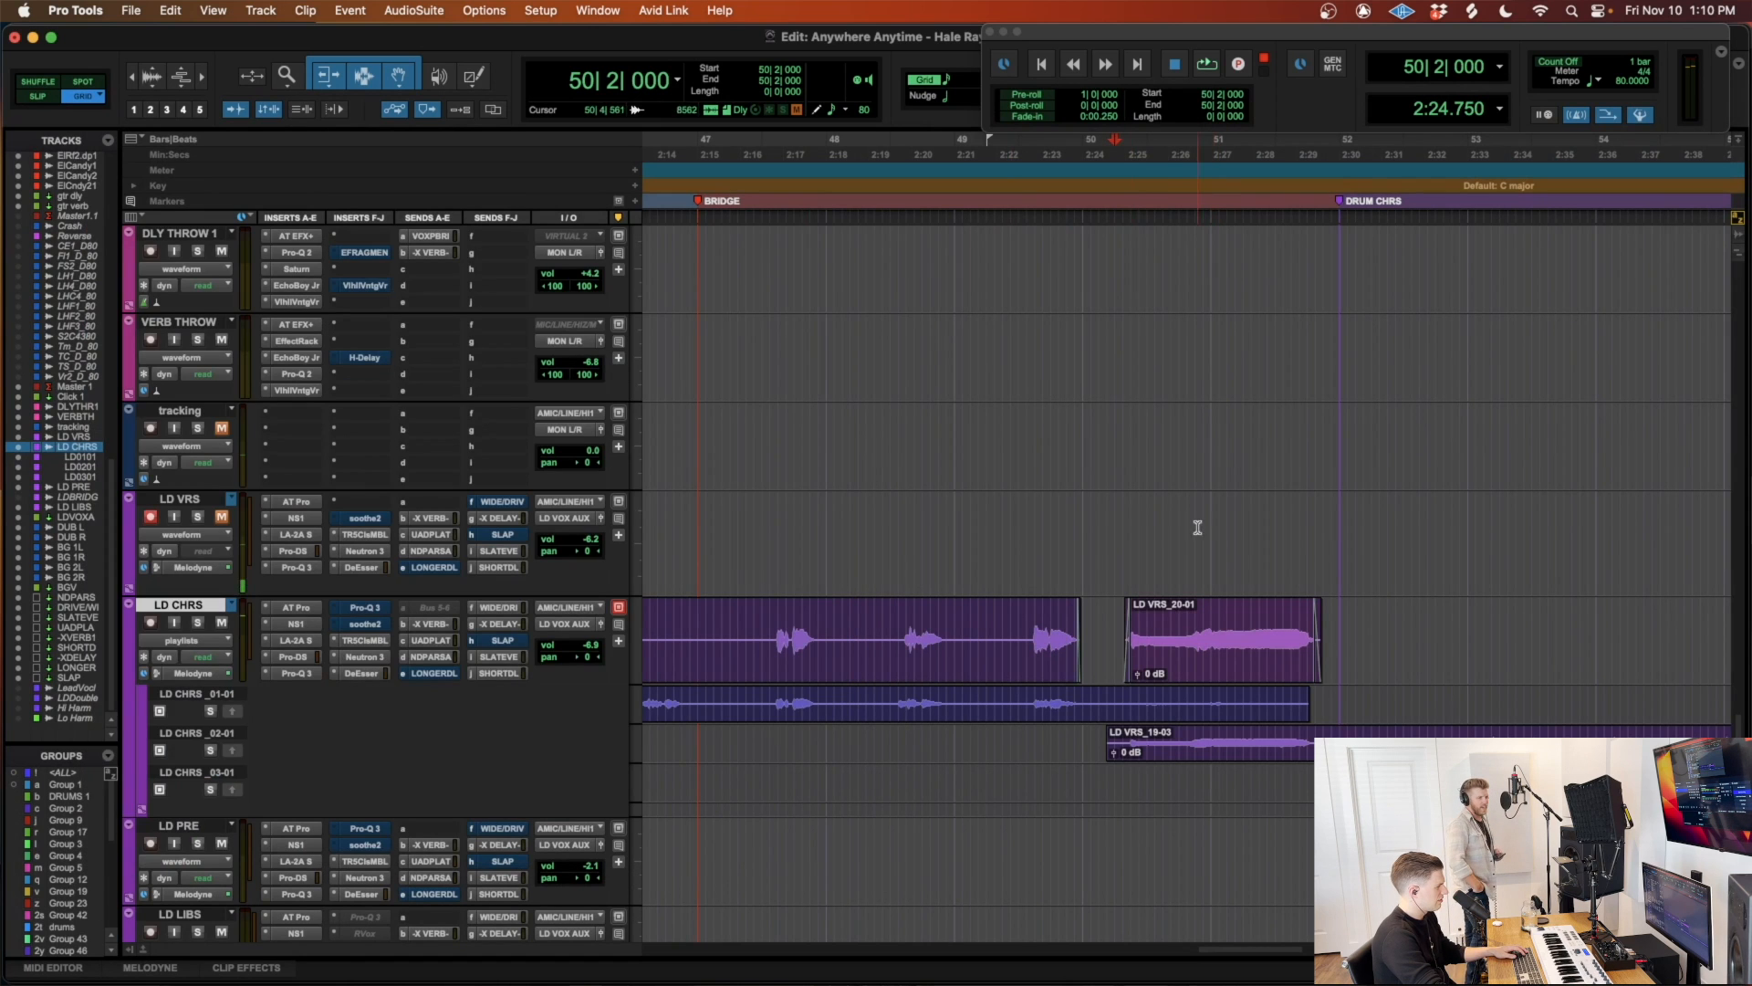
pyautogui.press('space')
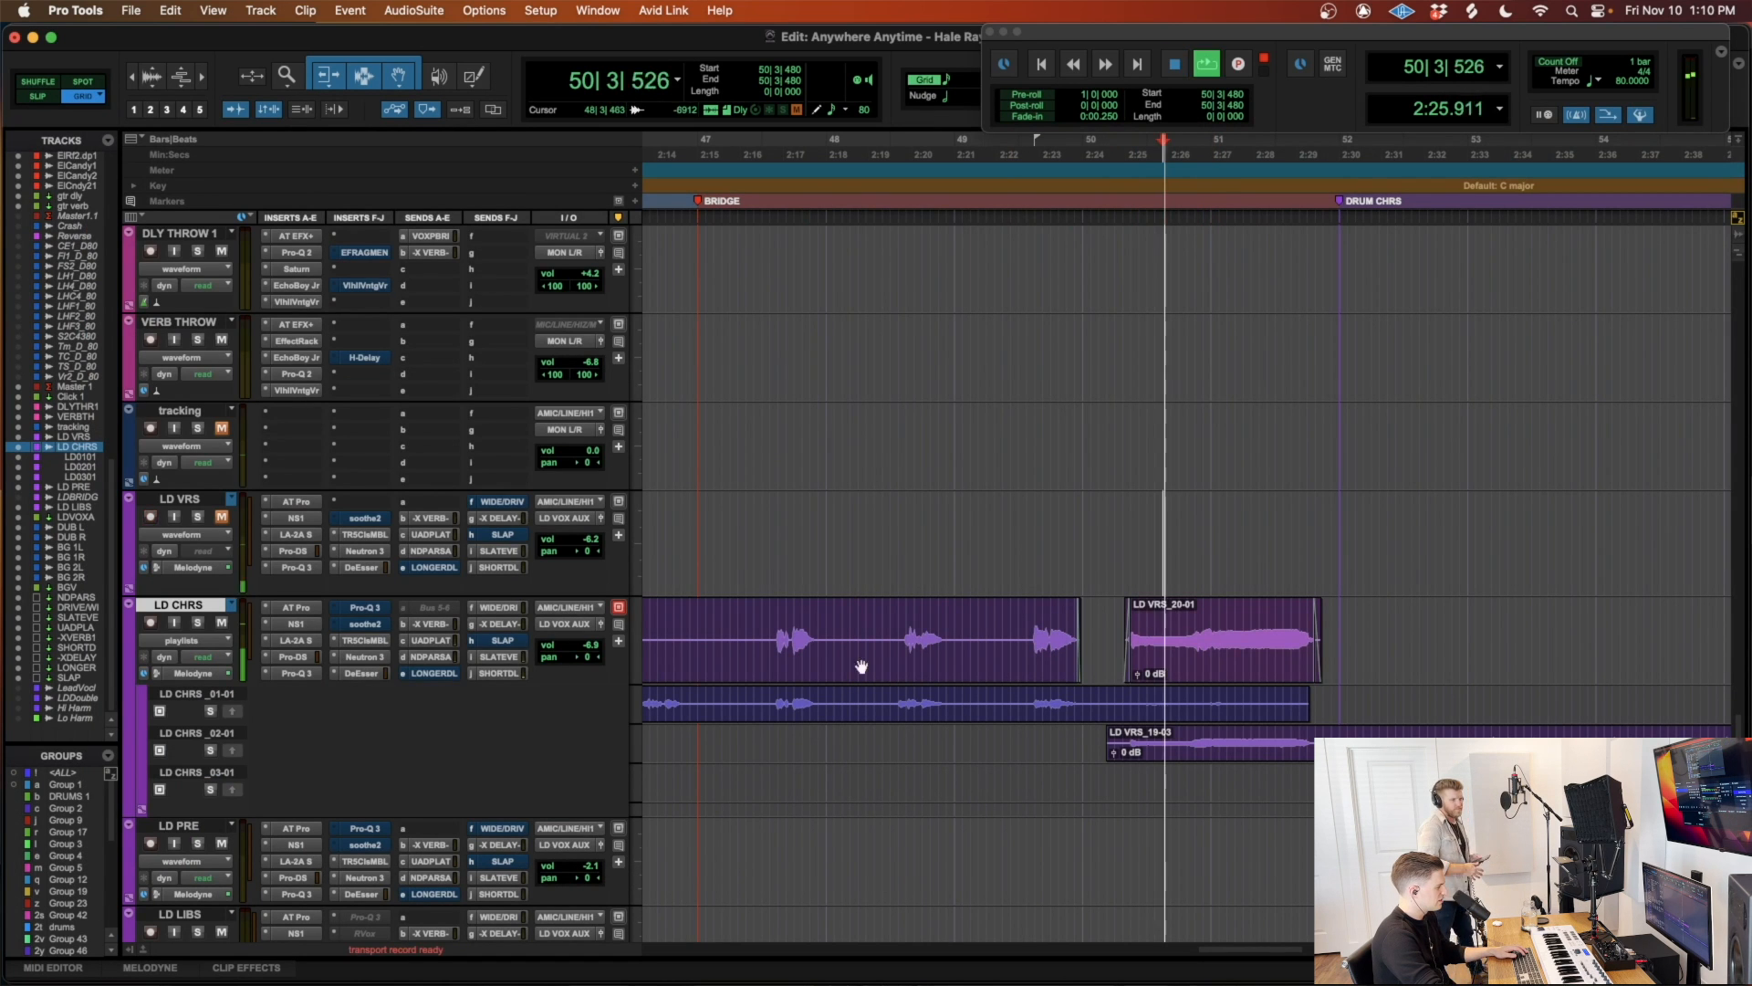
pyautogui.click(301, 607)
pyautogui.moveTo(208, 551); pyautogui.dragTo(210, 567)
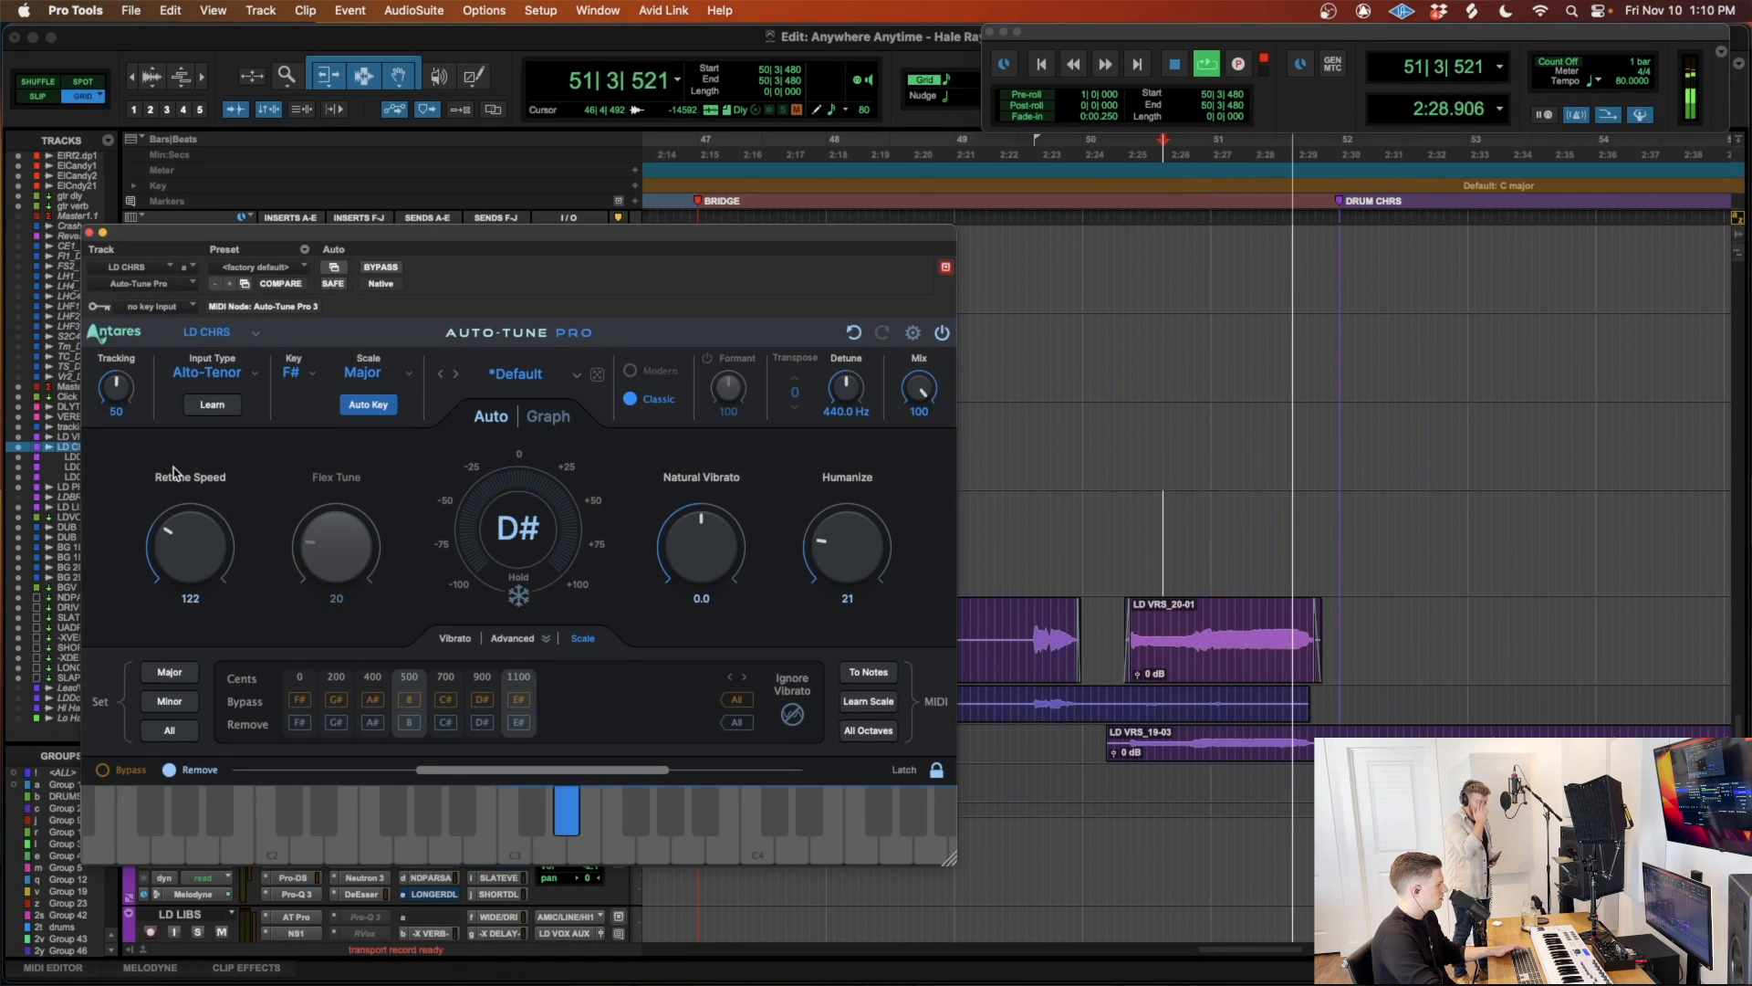
pyautogui.click(88, 233)
# Step: Listen on into the drum chorus and review the lead vocal clips across the whole arrangement
pyautogui.press('r')
pyautogui.press('r')
pyautogui.press('r')
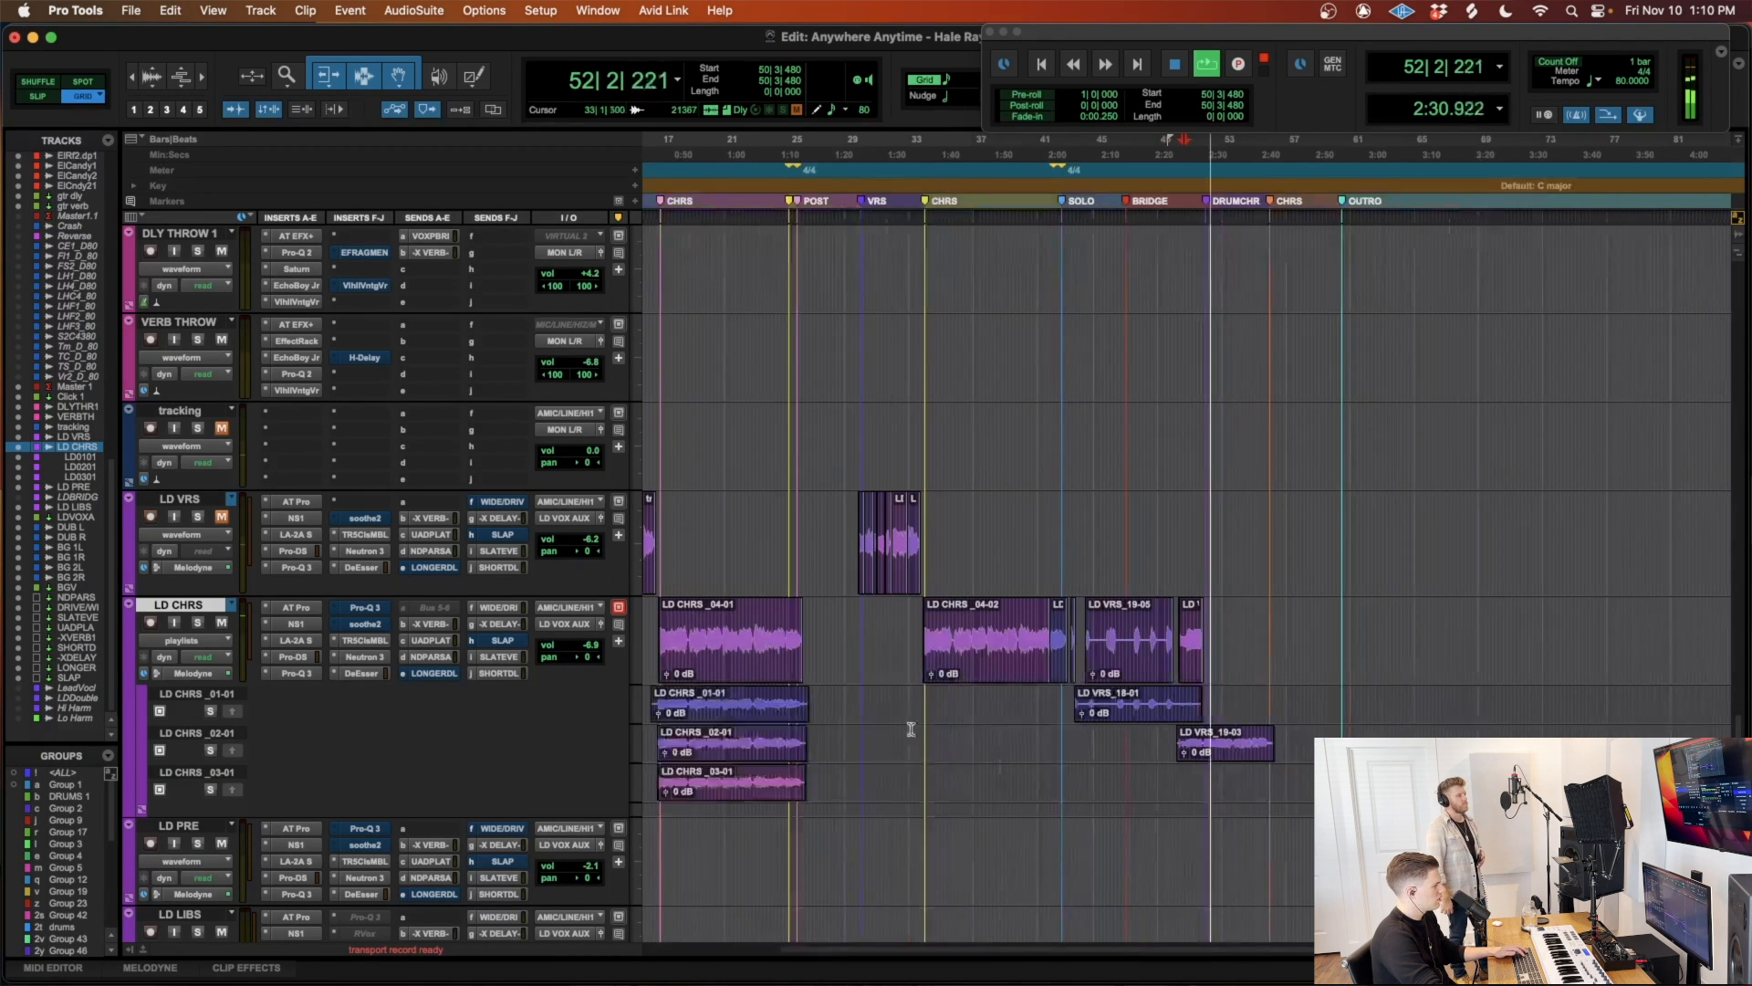
pyautogui.hscroll(-2, 897, 730)
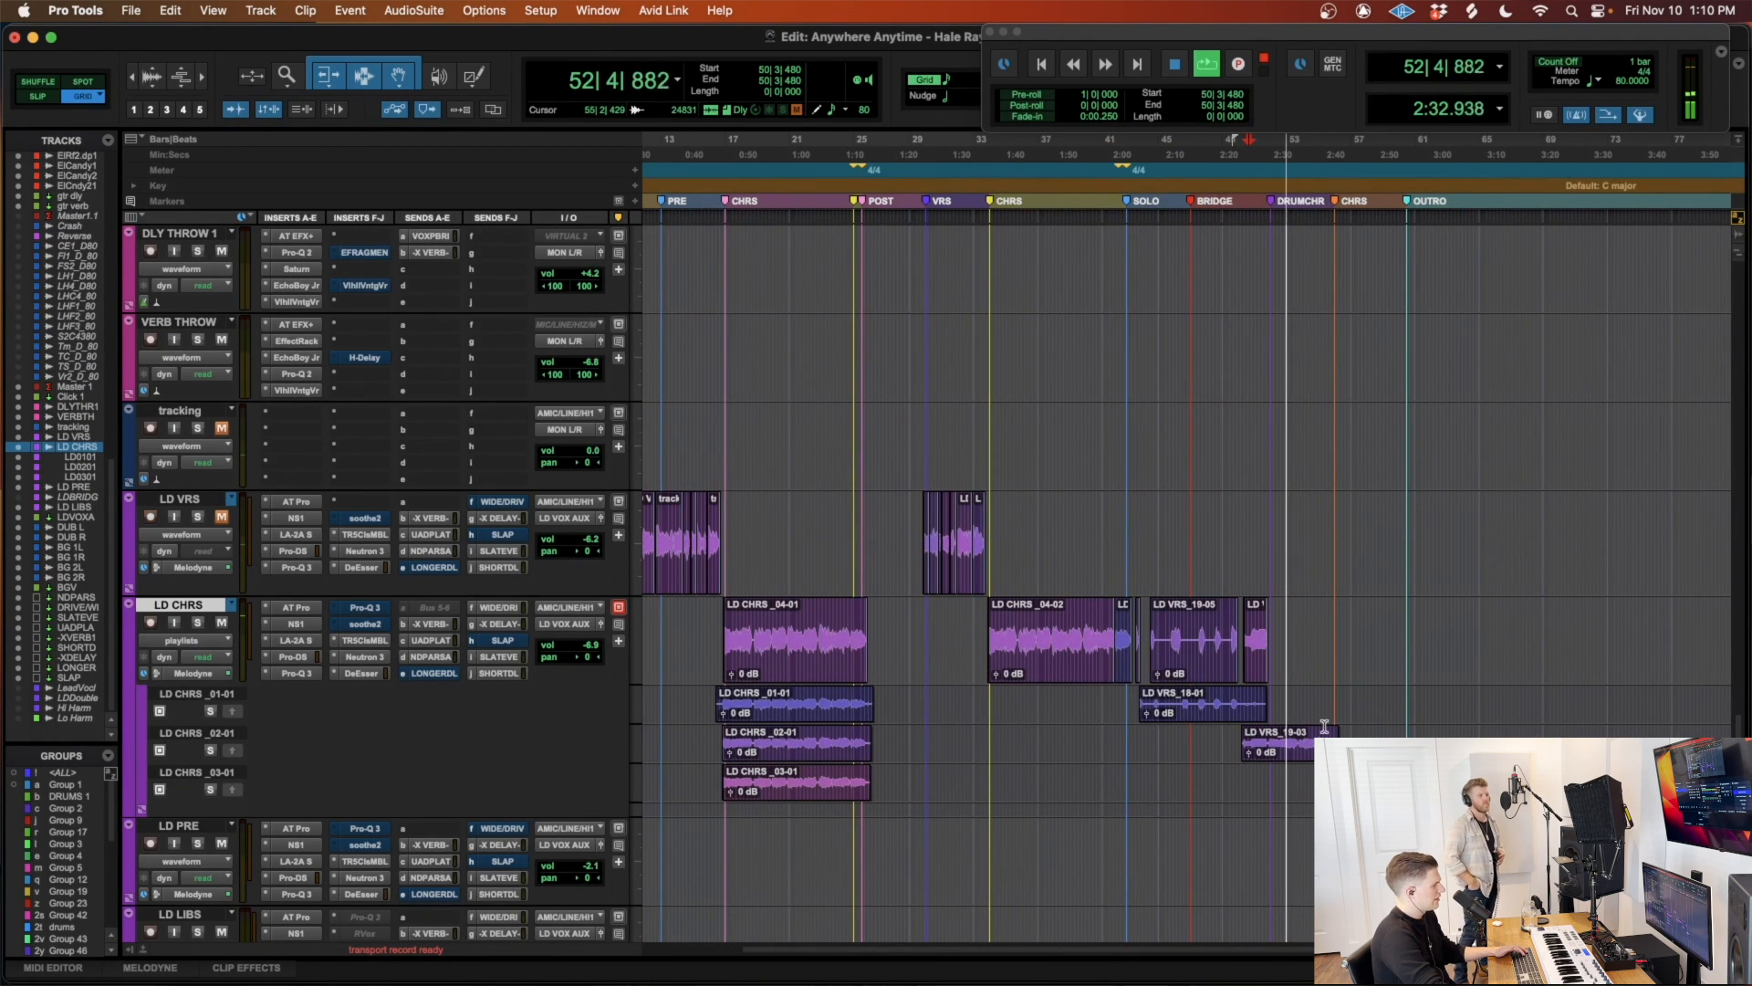
pyautogui.press('space')
pyautogui.hscroll(-5, 845, 668)
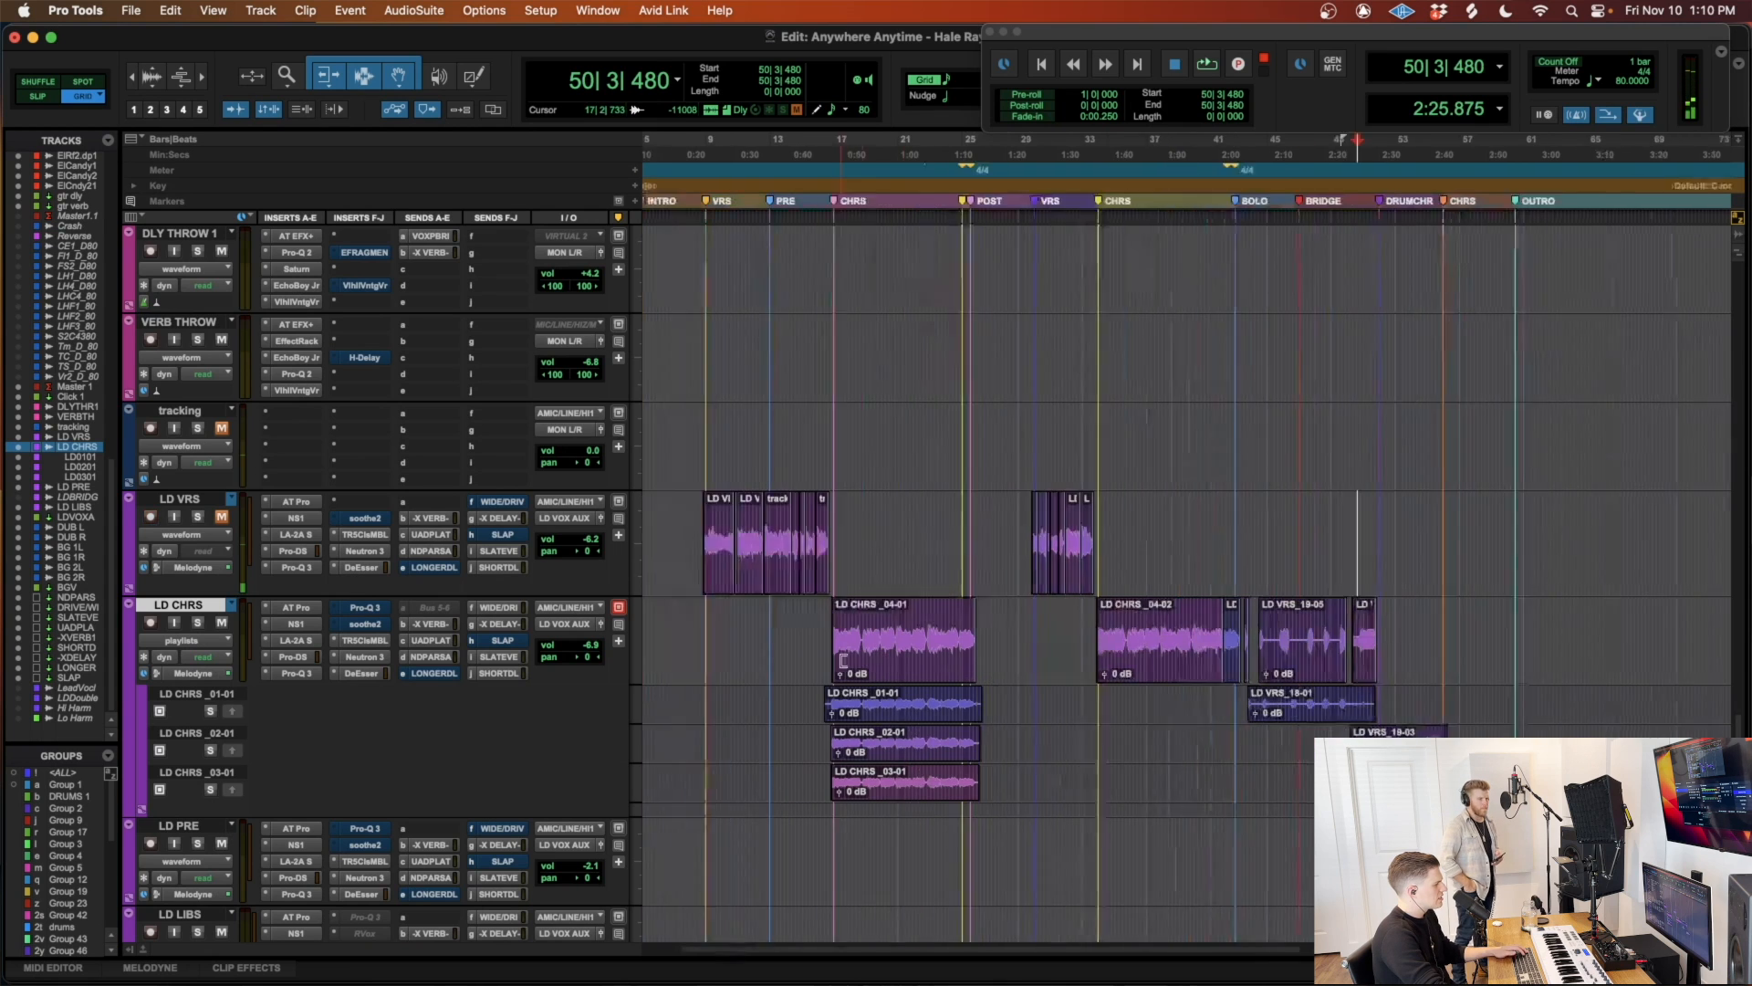
pyautogui.scroll(2, 843, 668)
pyautogui.hscroll(4, 843, 668)
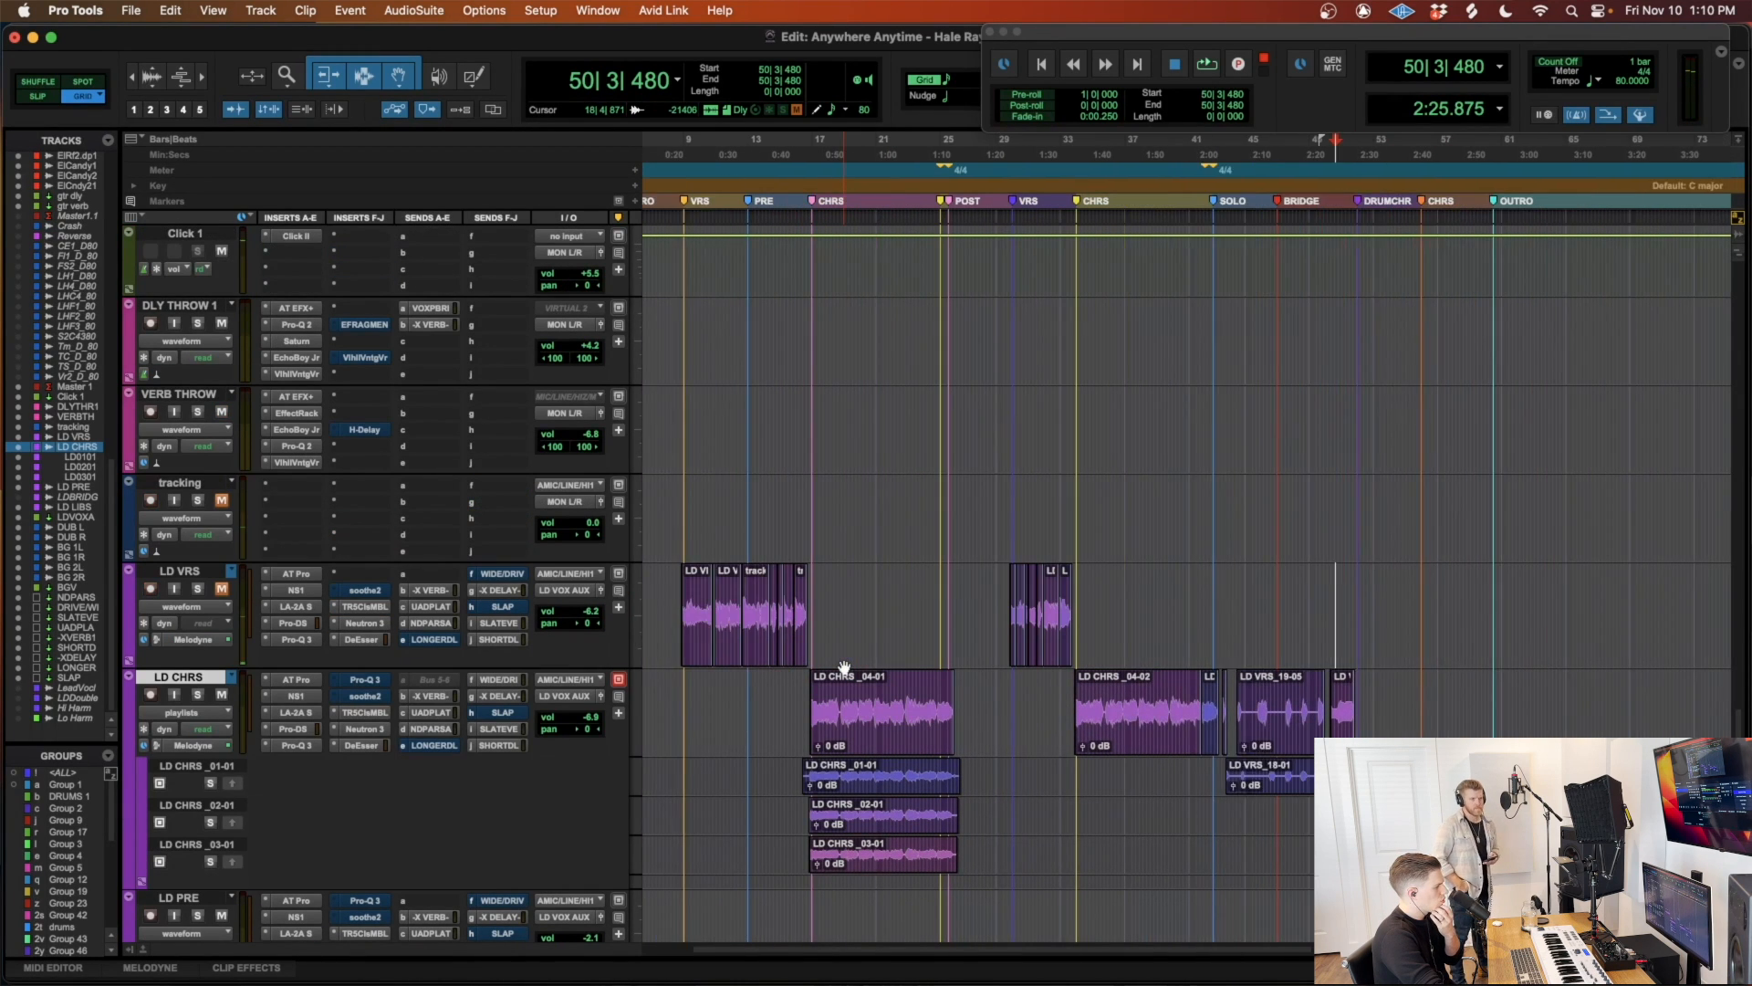
pyautogui.hscroll(-4, 843, 668)
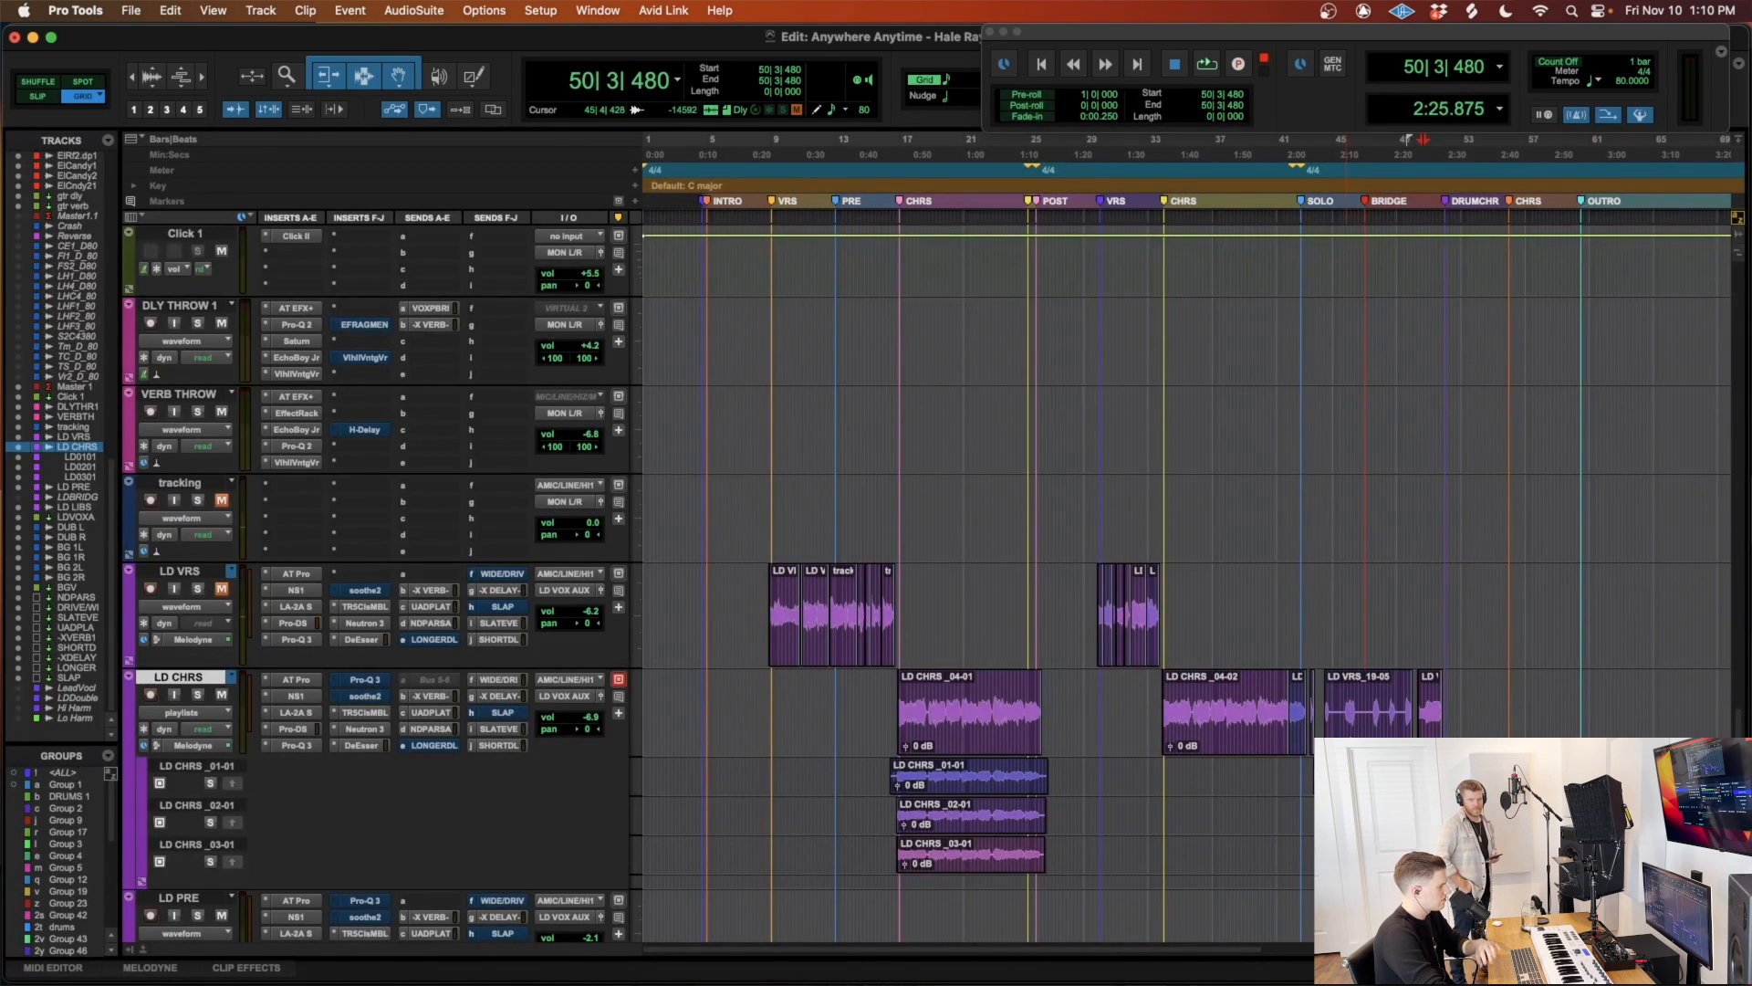
pyautogui.moveTo(1065, 693); pyautogui.dragTo(903, 709)
pyautogui.press('t')
pyautogui.press('t')
pyautogui.press('t')
pyautogui.press('t')
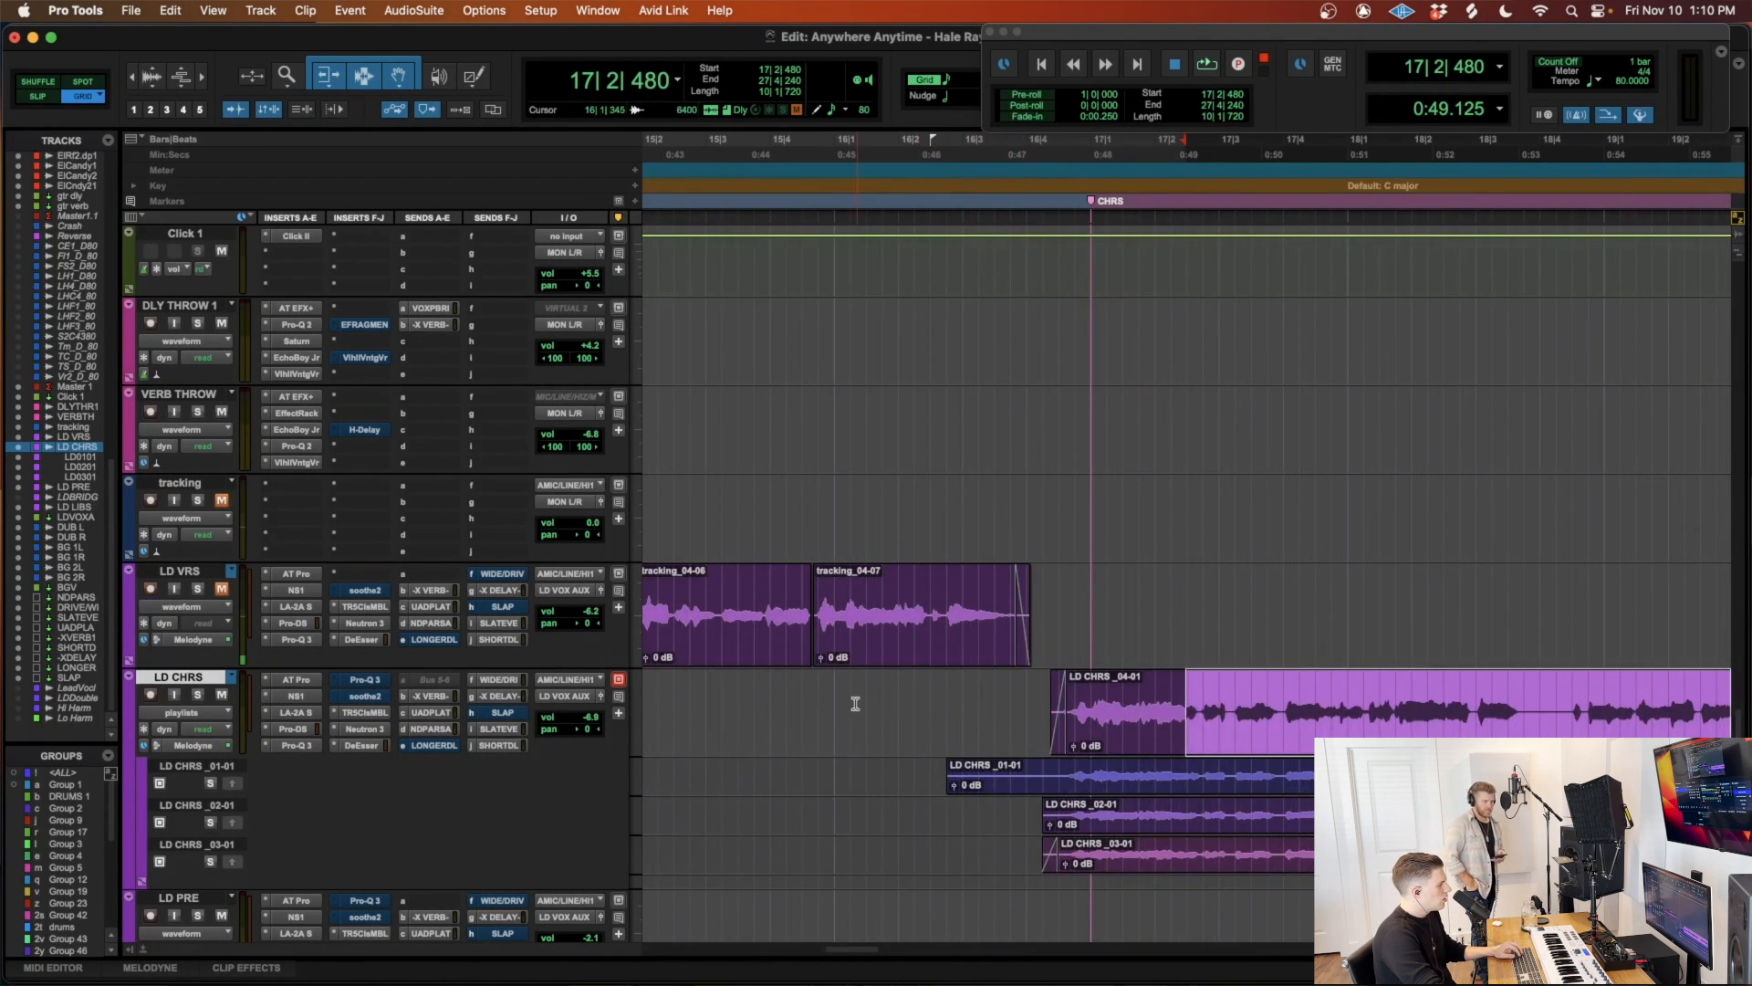
pyautogui.keyDown('shift'); pyautogui.click(842, 704); pyautogui.keyUp('shift')
pyautogui.press('r')
pyautogui.press('r')
pyautogui.press('r')
pyautogui.hscroll(20, 839, 701)
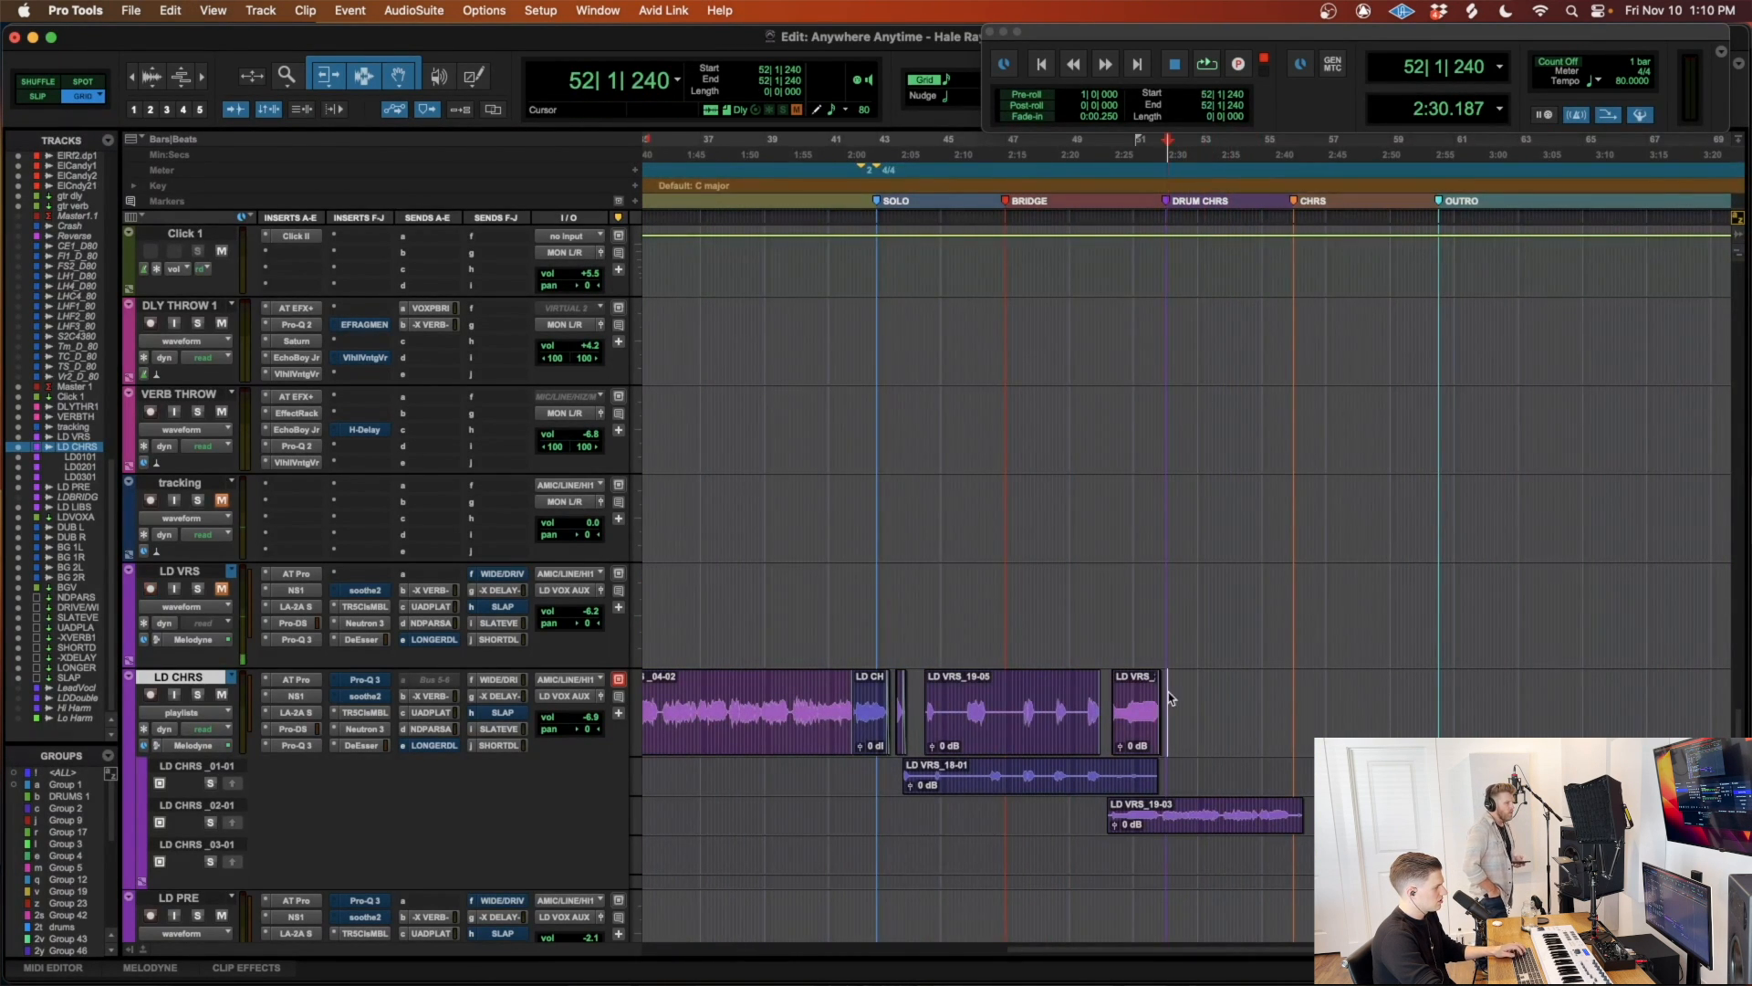
pyautogui.press('t')
pyautogui.press('t')
pyautogui.press('t')
pyautogui.click(1042, 694)
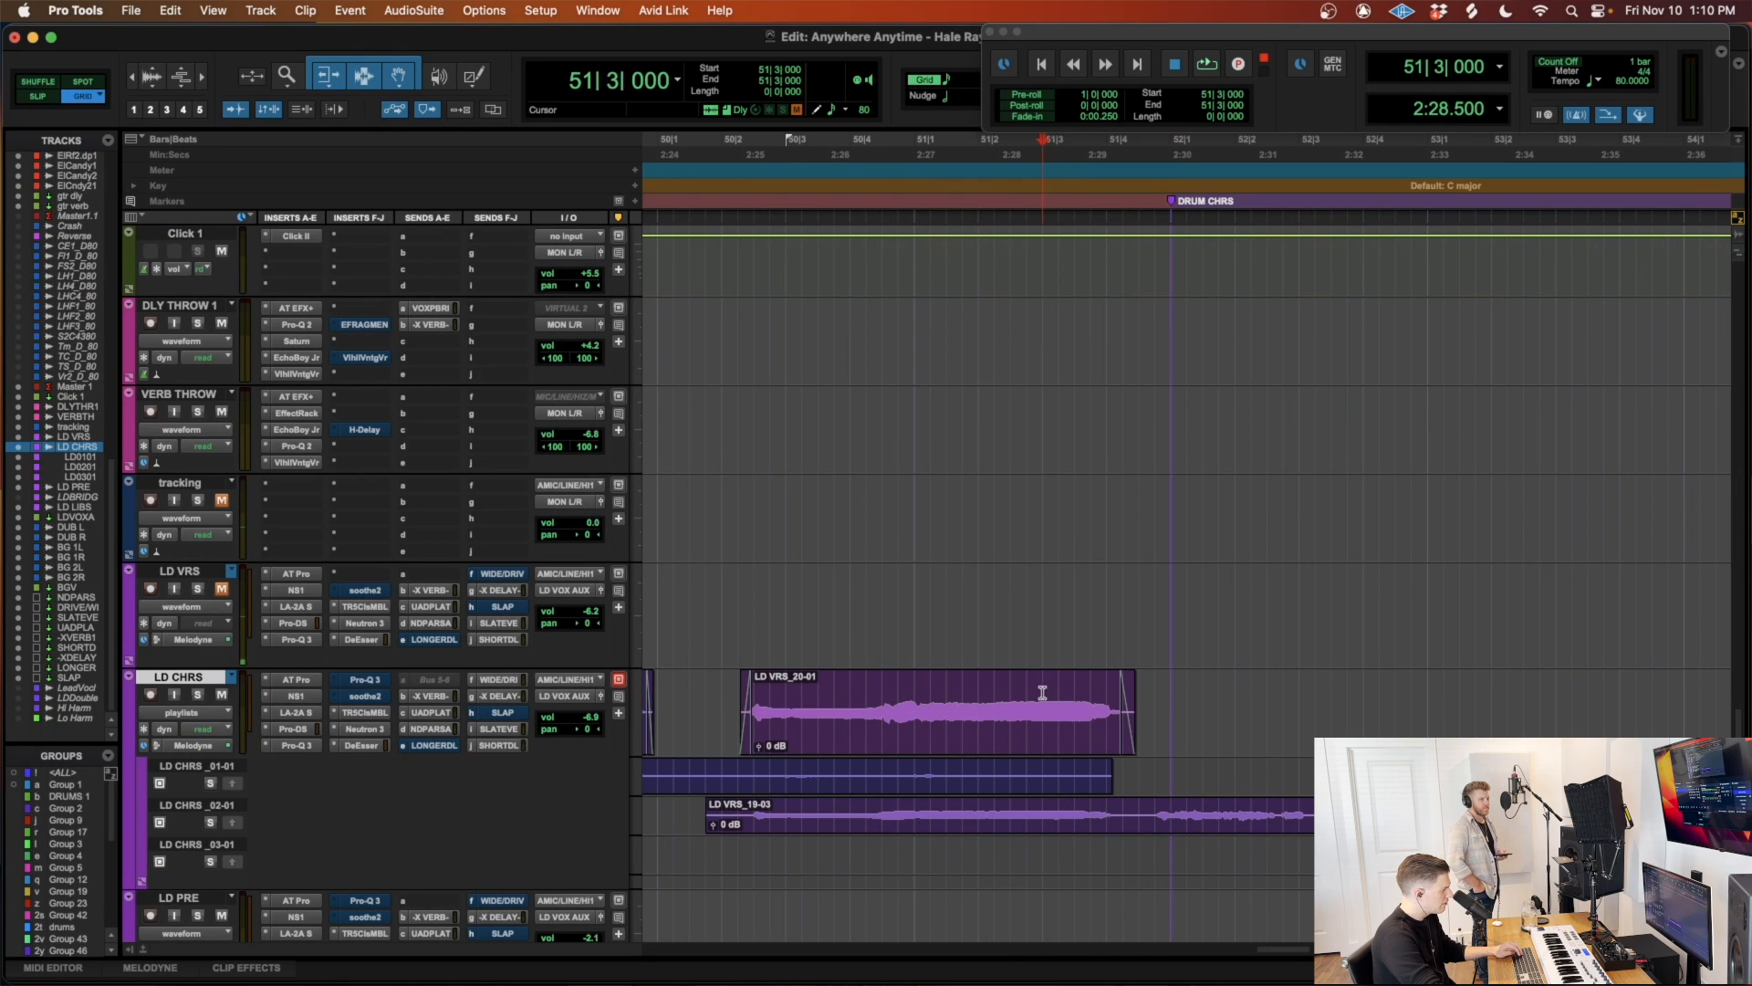
pyautogui.press('r')
pyautogui.press('r')
pyautogui.hscroll(-20, 1003, 698)
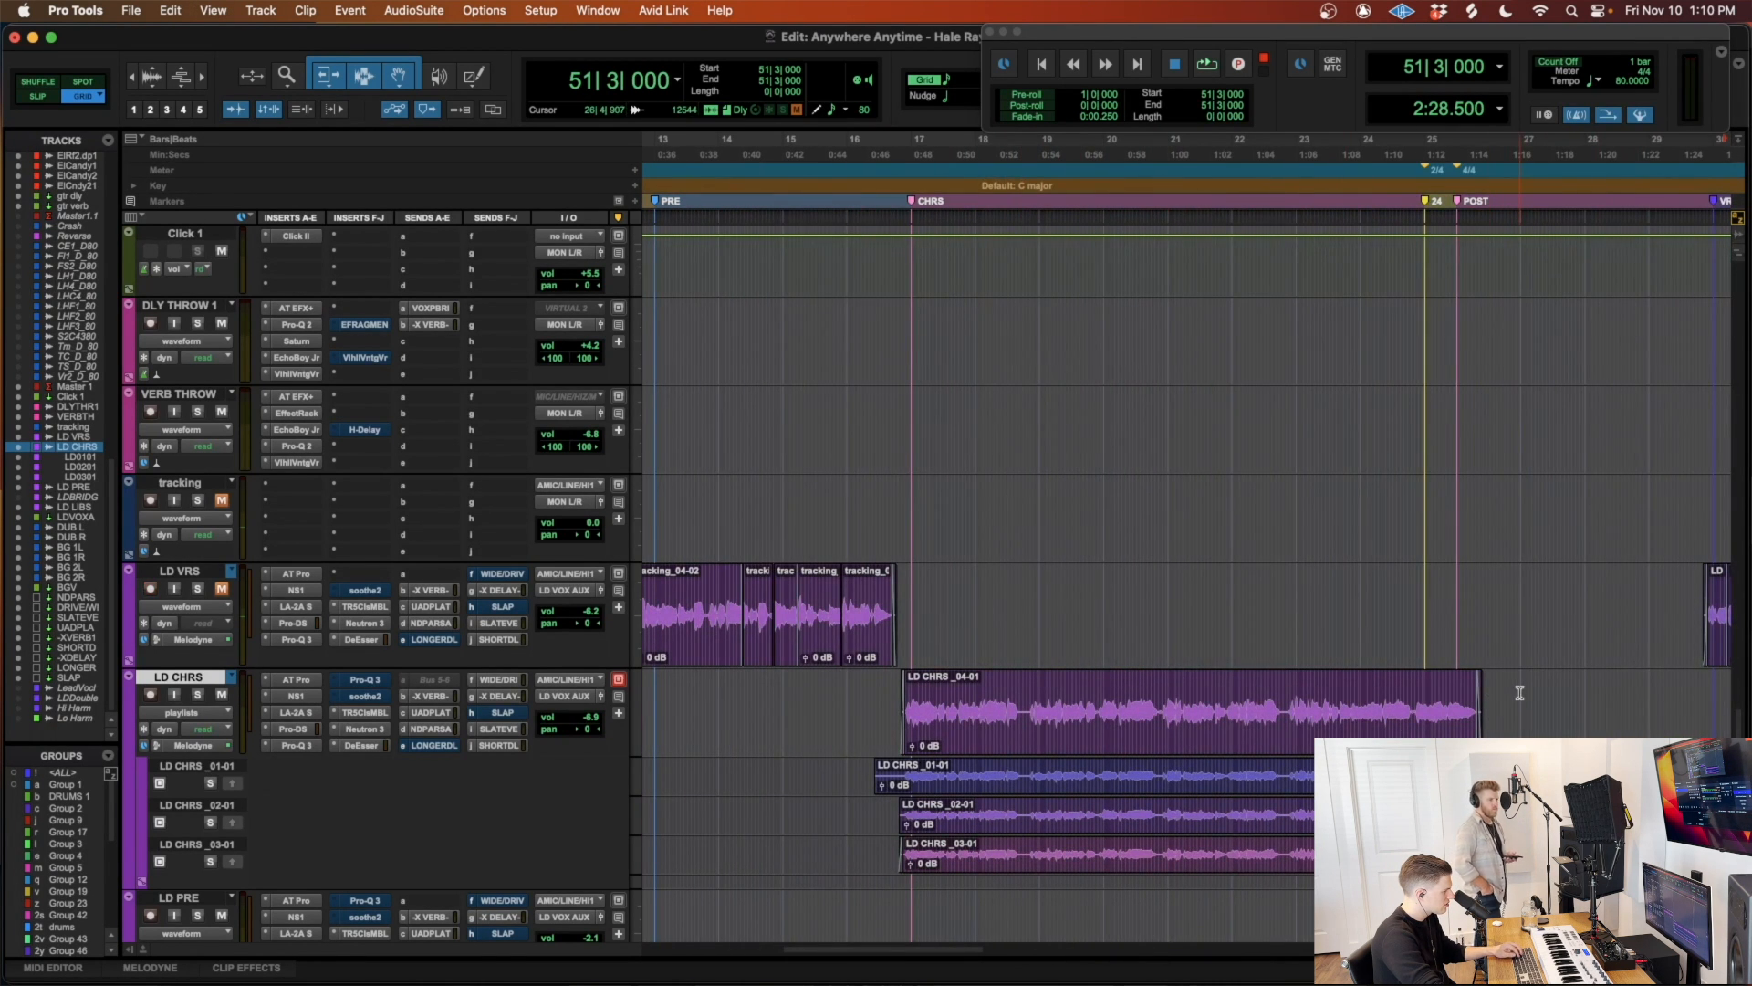
# Step: Select the first chorus vocal on LD CHRS from 16|4|000 to 27|1|000 and copy it
pyautogui.moveTo(1511, 697); pyautogui.dragTo(959, 702)
pyautogui.press('t')
pyautogui.press('t')
pyautogui.press('t')
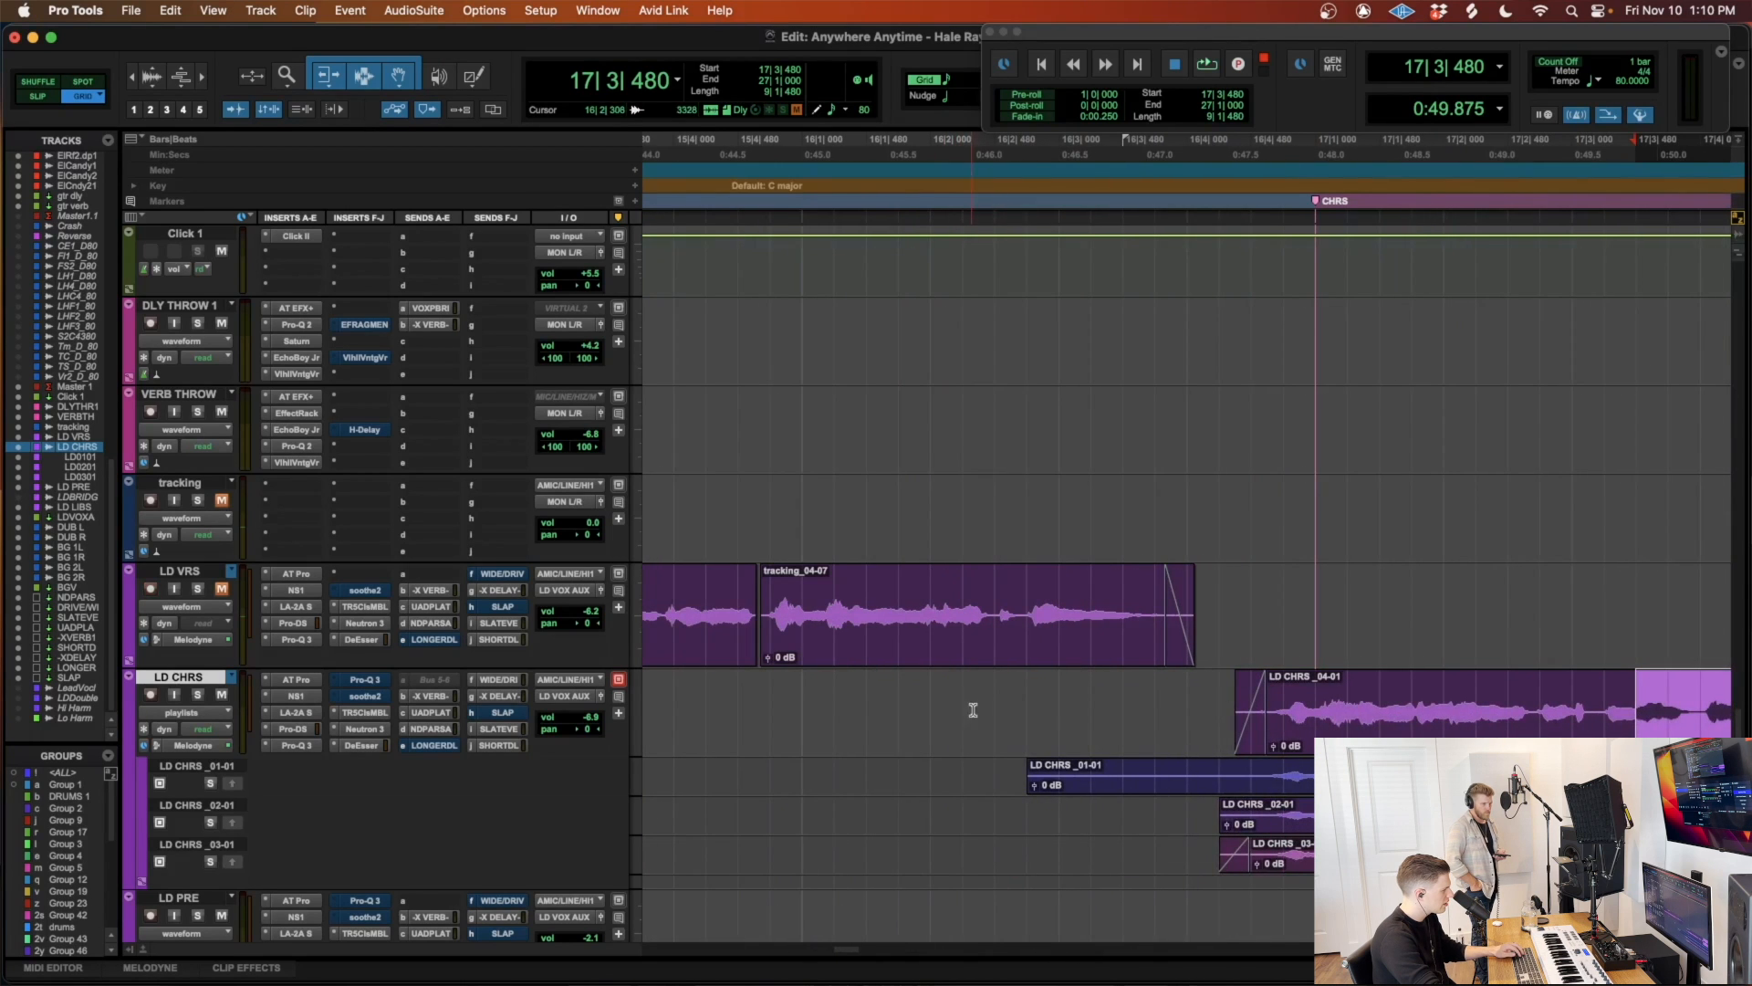
pyautogui.keyDown('shift'); pyautogui.click(1197, 706); pyautogui.keyUp('shift')
pyautogui.press('r')
pyautogui.press('r')
pyautogui.press('r')
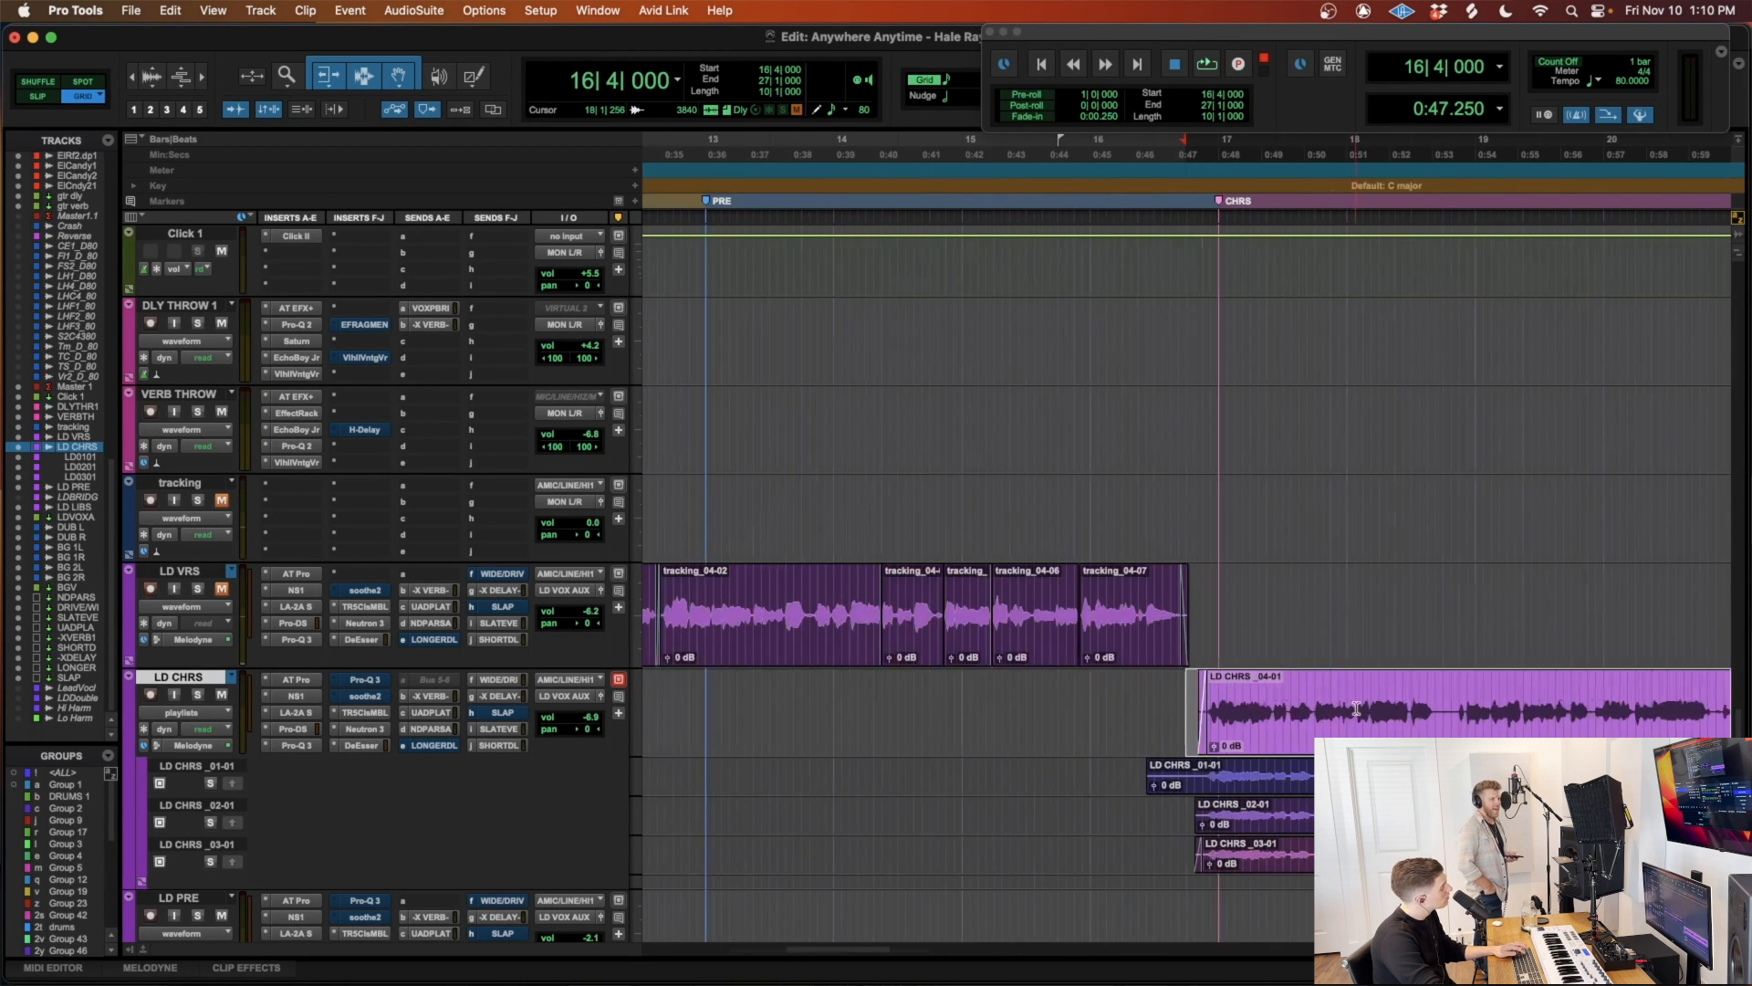
# Step: Paste the copied chorus vocal on LD CHRS at 51|4|000, leading into the drum chorus
pyautogui.hscroll(10, 1292, 714)
pyautogui.click(819, 699)
pyautogui.press('t')
pyautogui.press('t')
pyautogui.press('t')
pyautogui.press('t')
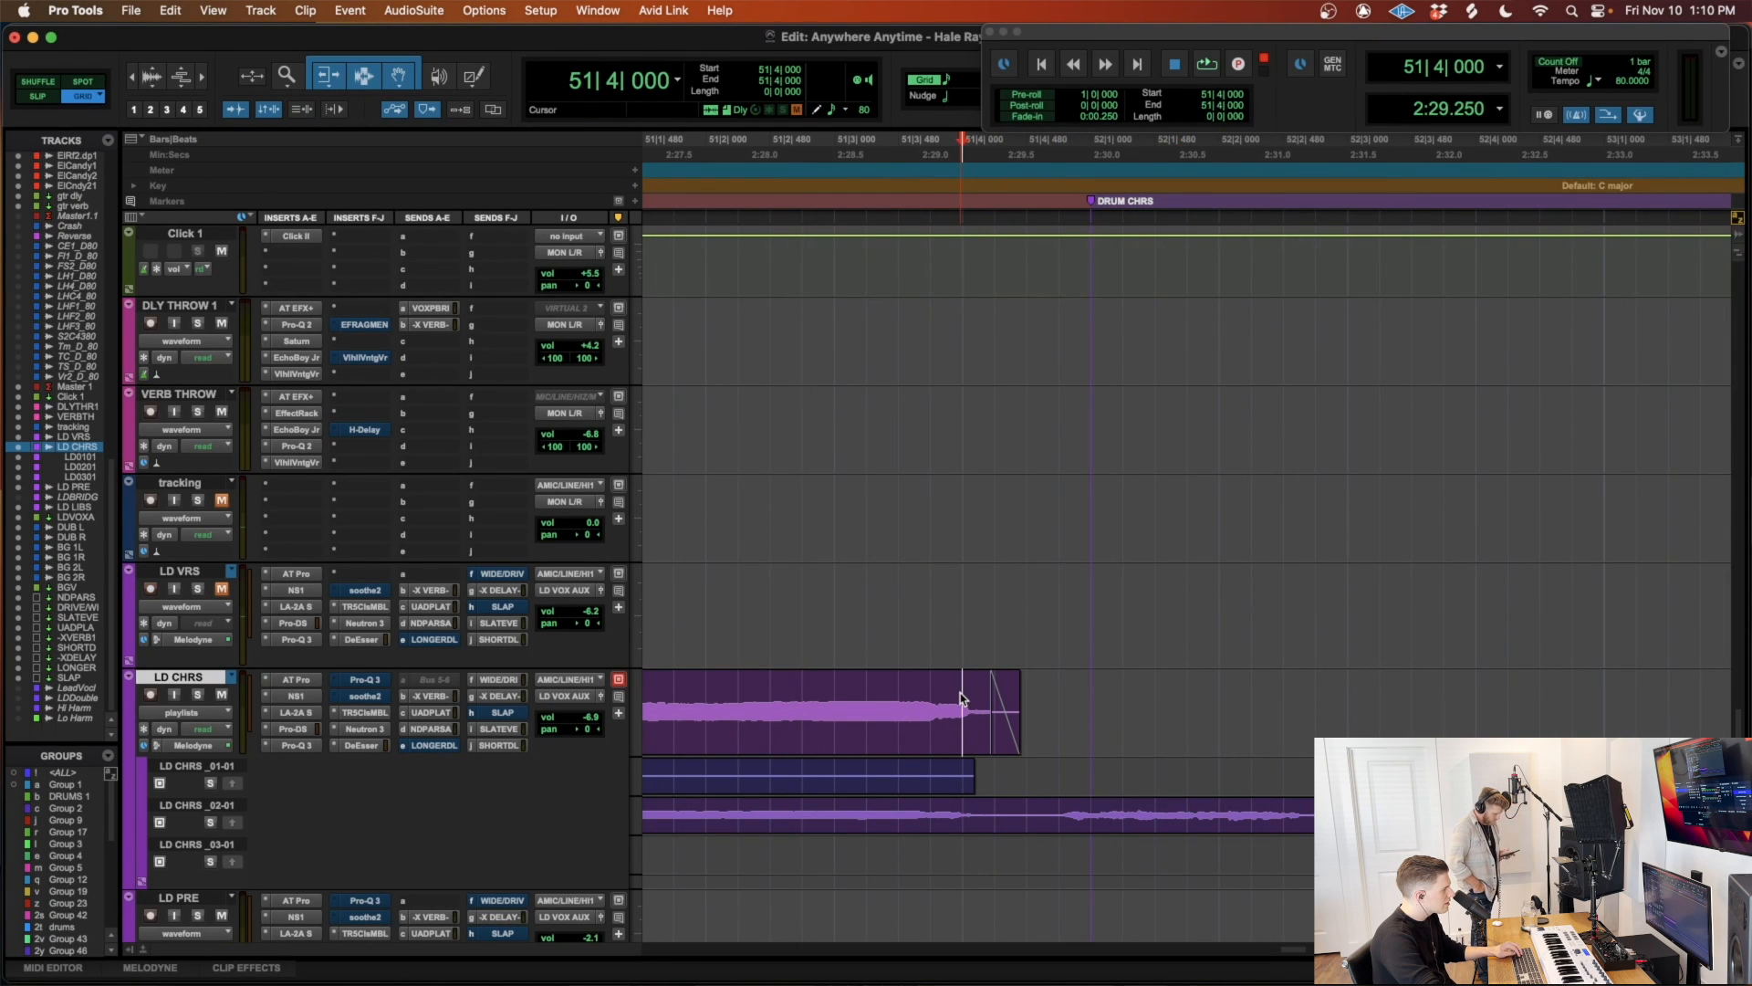
pyautogui.press('v')
# Step: Fade out the end of the bridge phrase before the pasted chorus and play the transition from 51|3|000
pyautogui.click(909, 704)
pyautogui.moveTo(951, 714); pyautogui.dragTo(973, 684)
pyautogui.click(808, 698)
pyautogui.press('space')
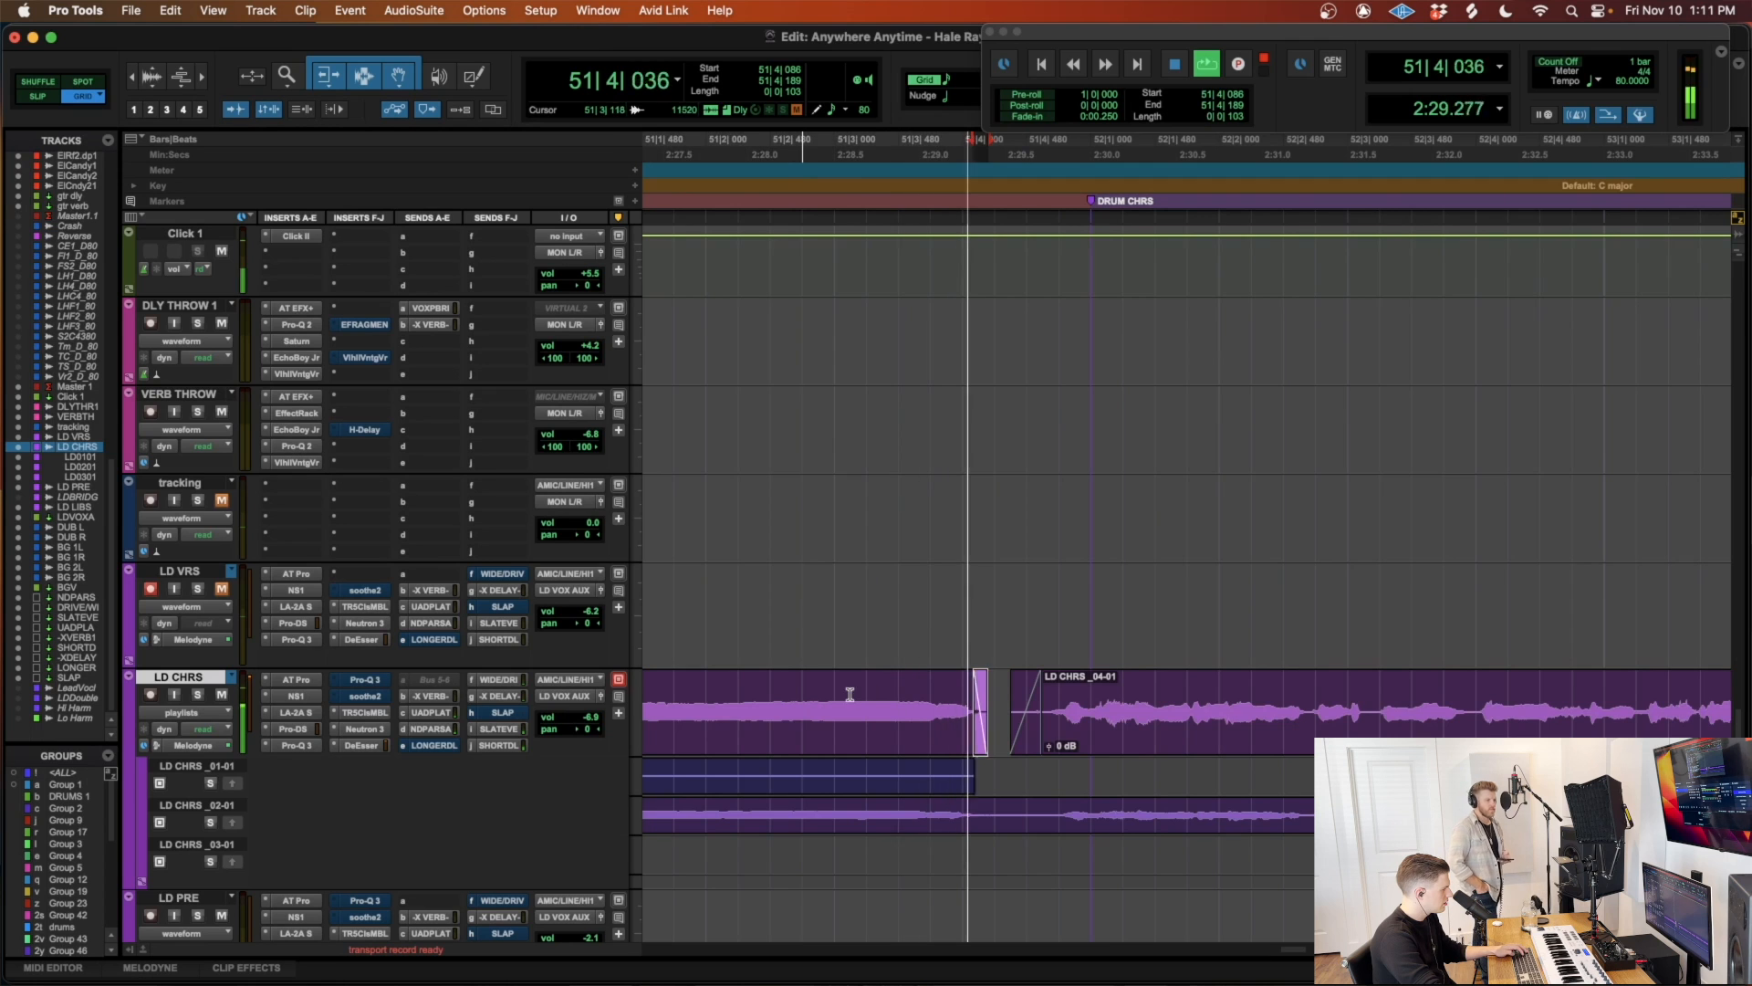
pyautogui.press('r')
pyautogui.press('r')
pyautogui.press('r')
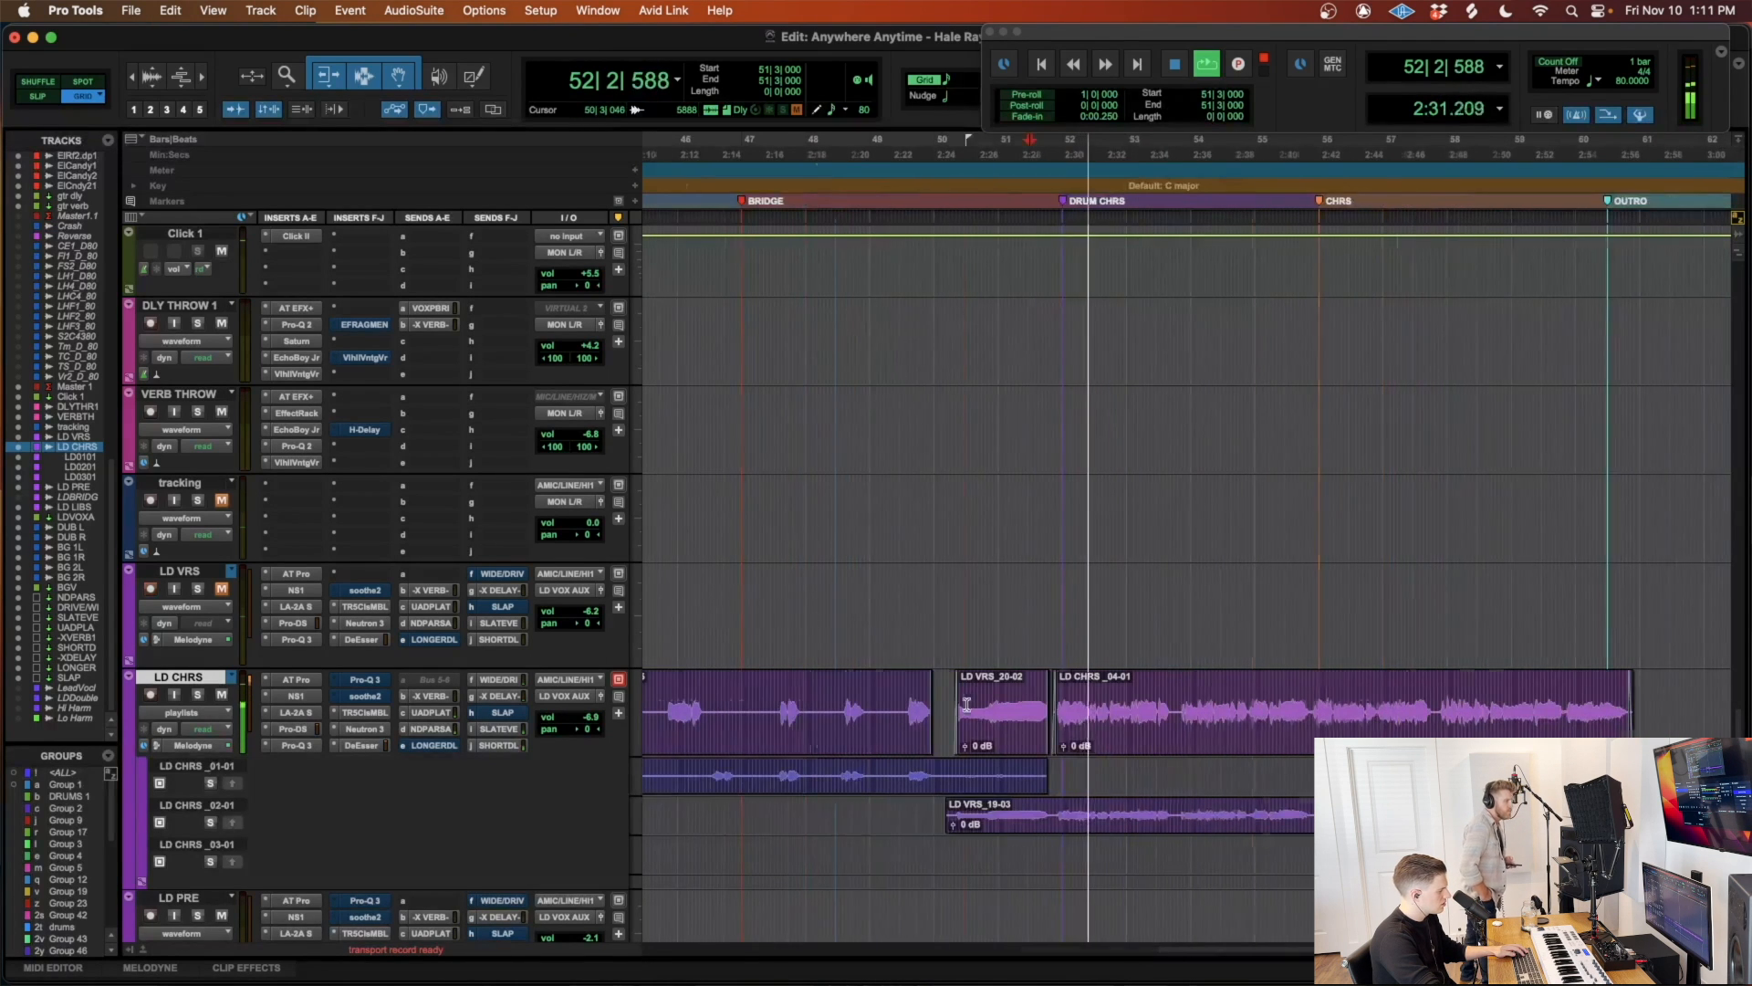
# Step: Play through the pasted drum chorus vocal on LD CHRS and into the CHRS section
pyautogui.press('r')
pyautogui.click(1303, 741)
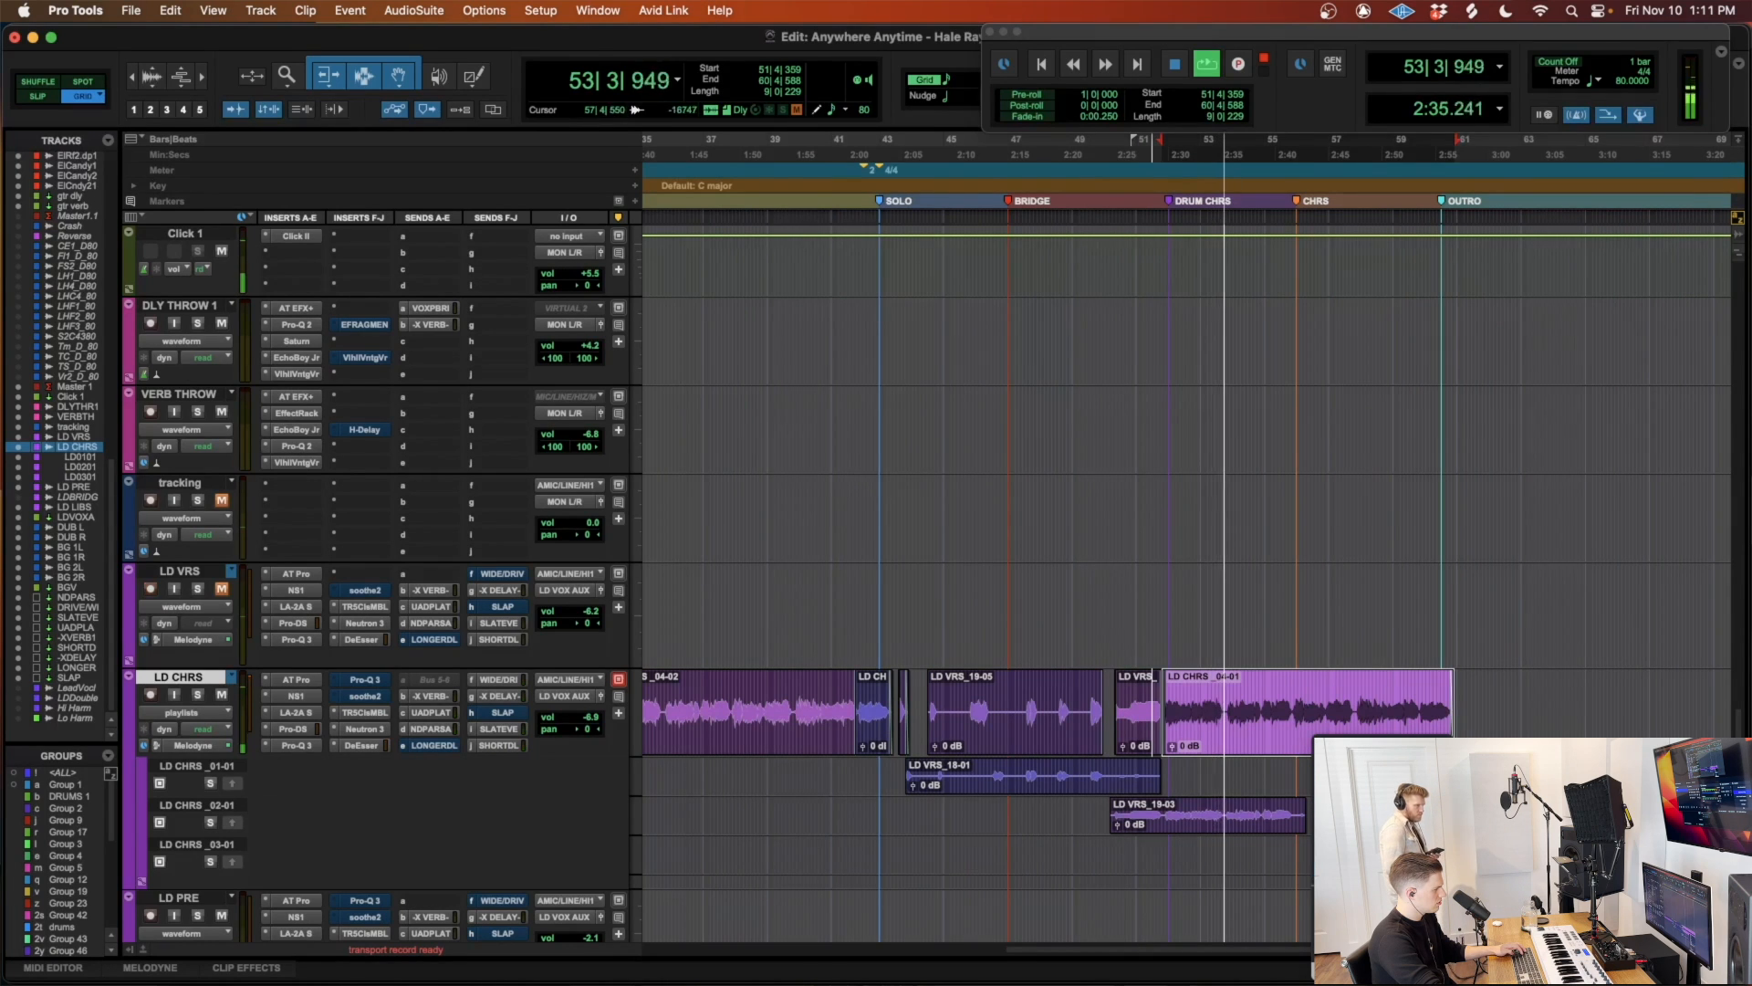
pyautogui.rightClick(1307, 739)
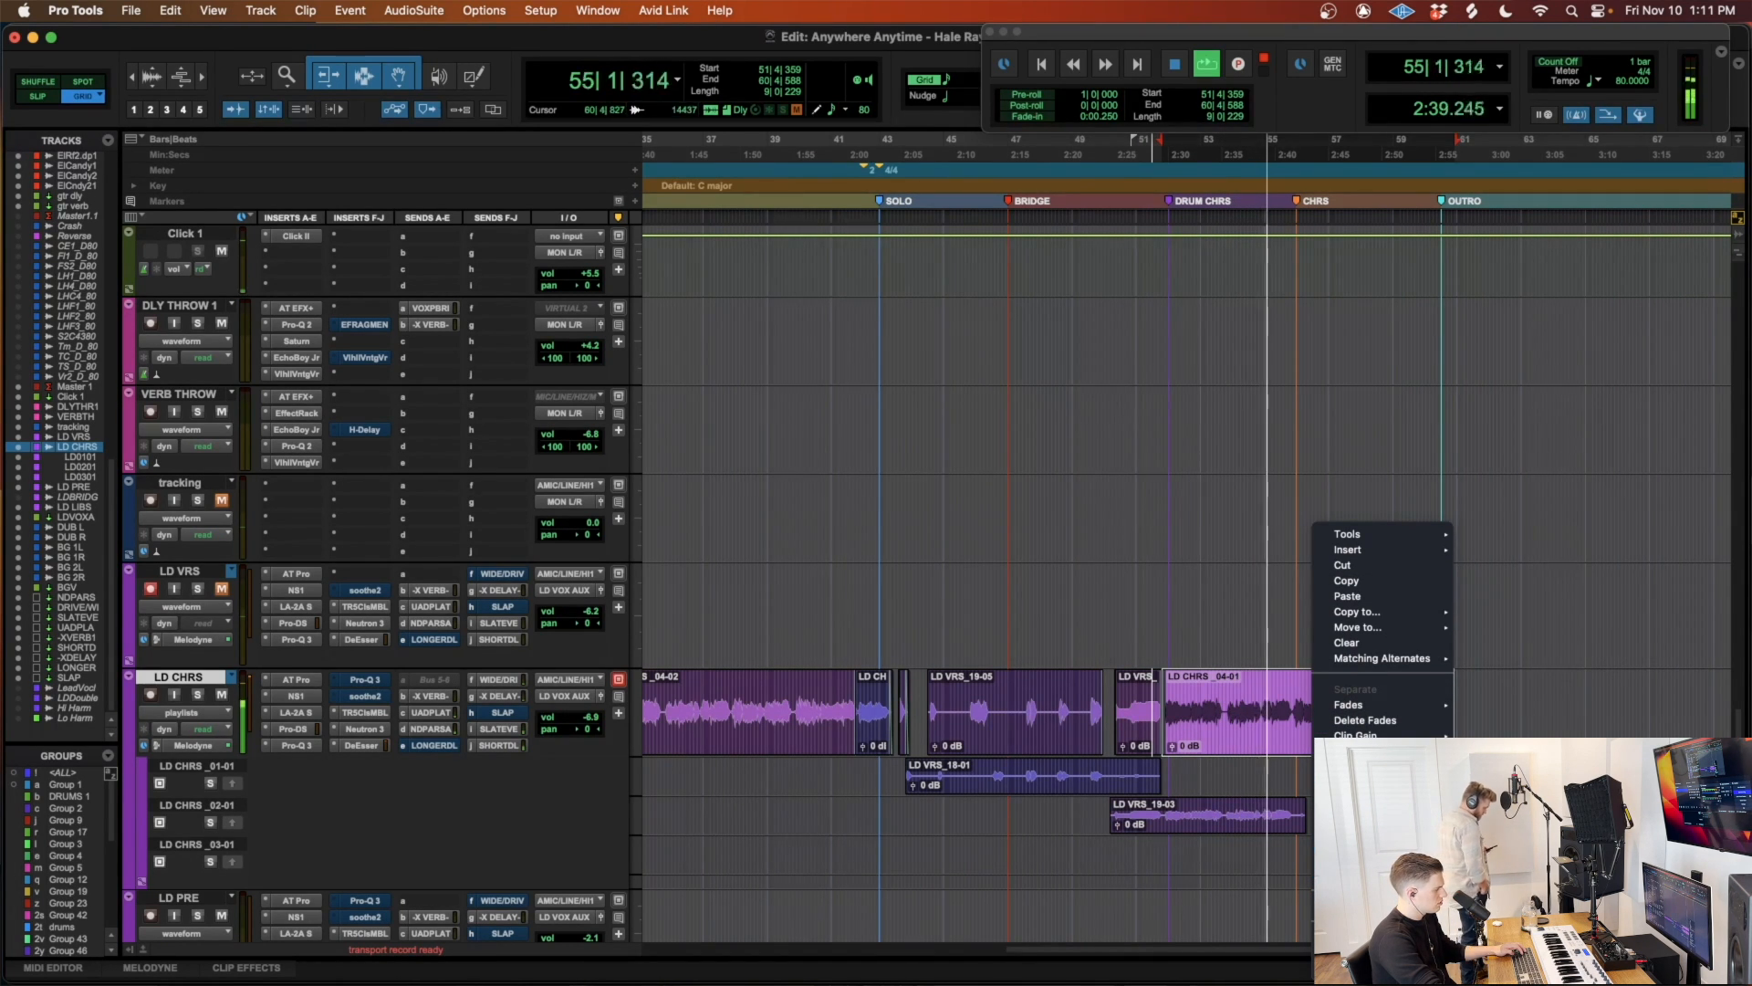
pyautogui.press('Escape')
pyautogui.click(1285, 762)
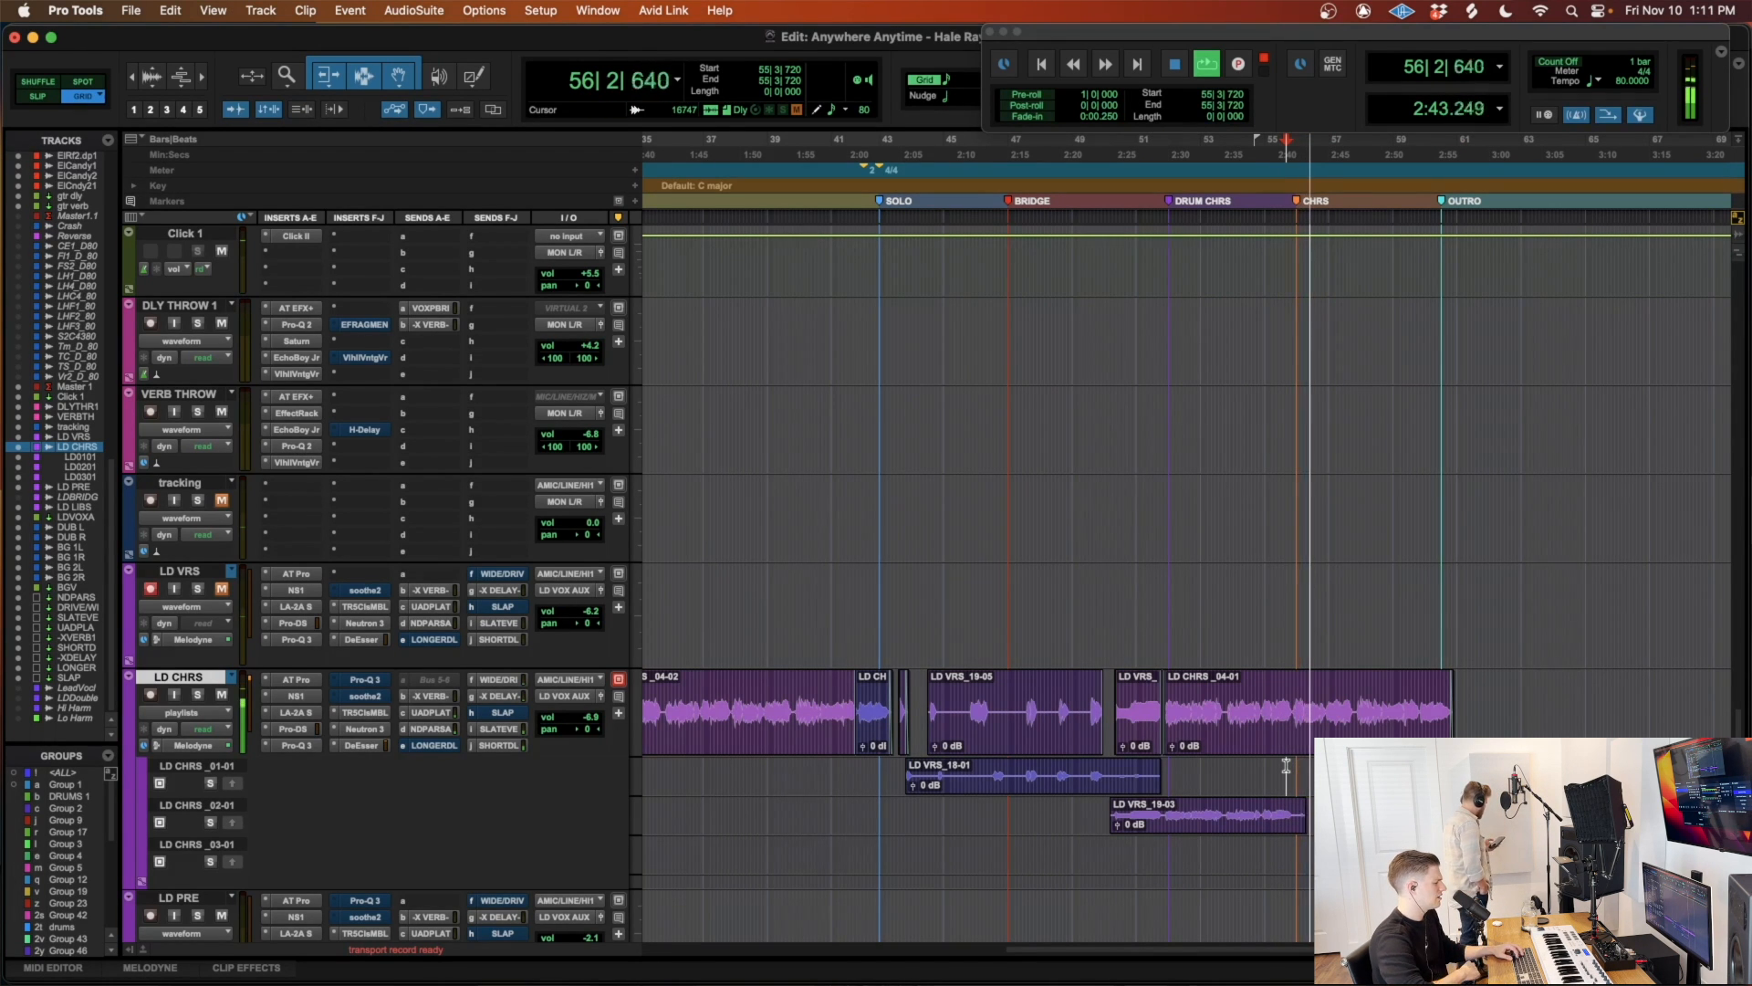
pyautogui.press('space')
# Step: Audition the LD CHRS phrase leading into the CHRS marker repeatedly from 55|1|000
pyautogui.click(1267, 695)
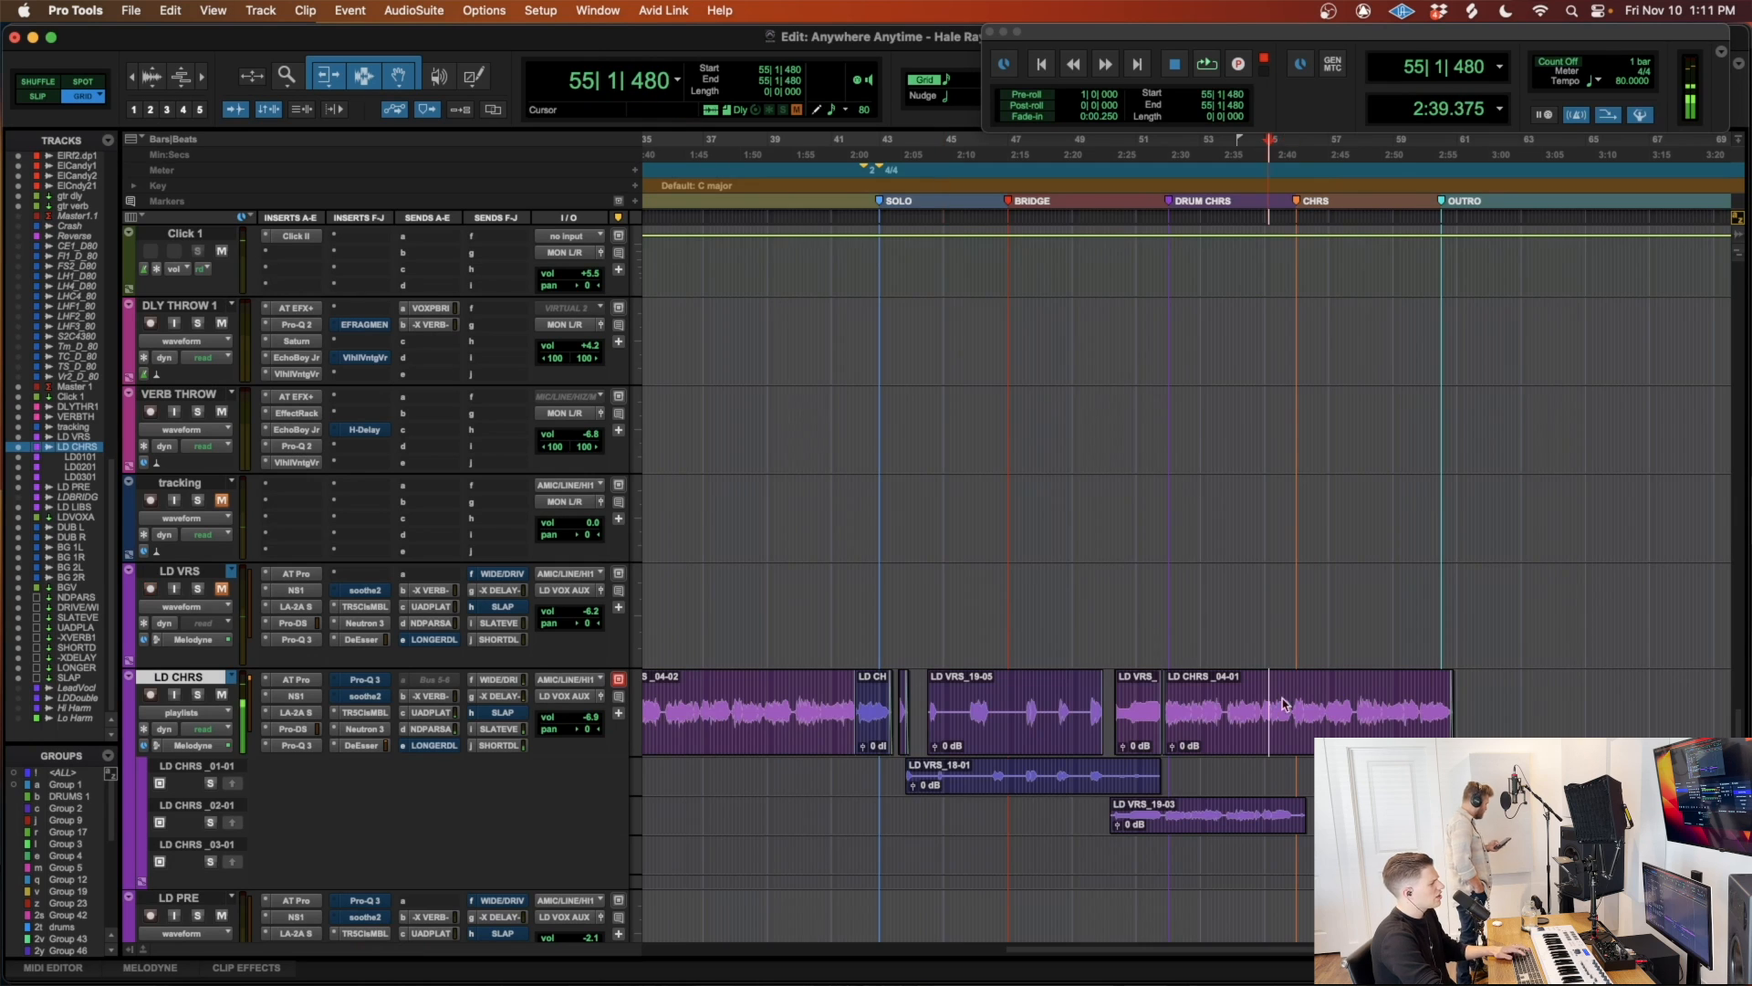
pyautogui.press('t')
pyautogui.press('t')
pyautogui.press('t')
pyautogui.moveTo(1442, 693); pyautogui.dragTo(1203, 700)
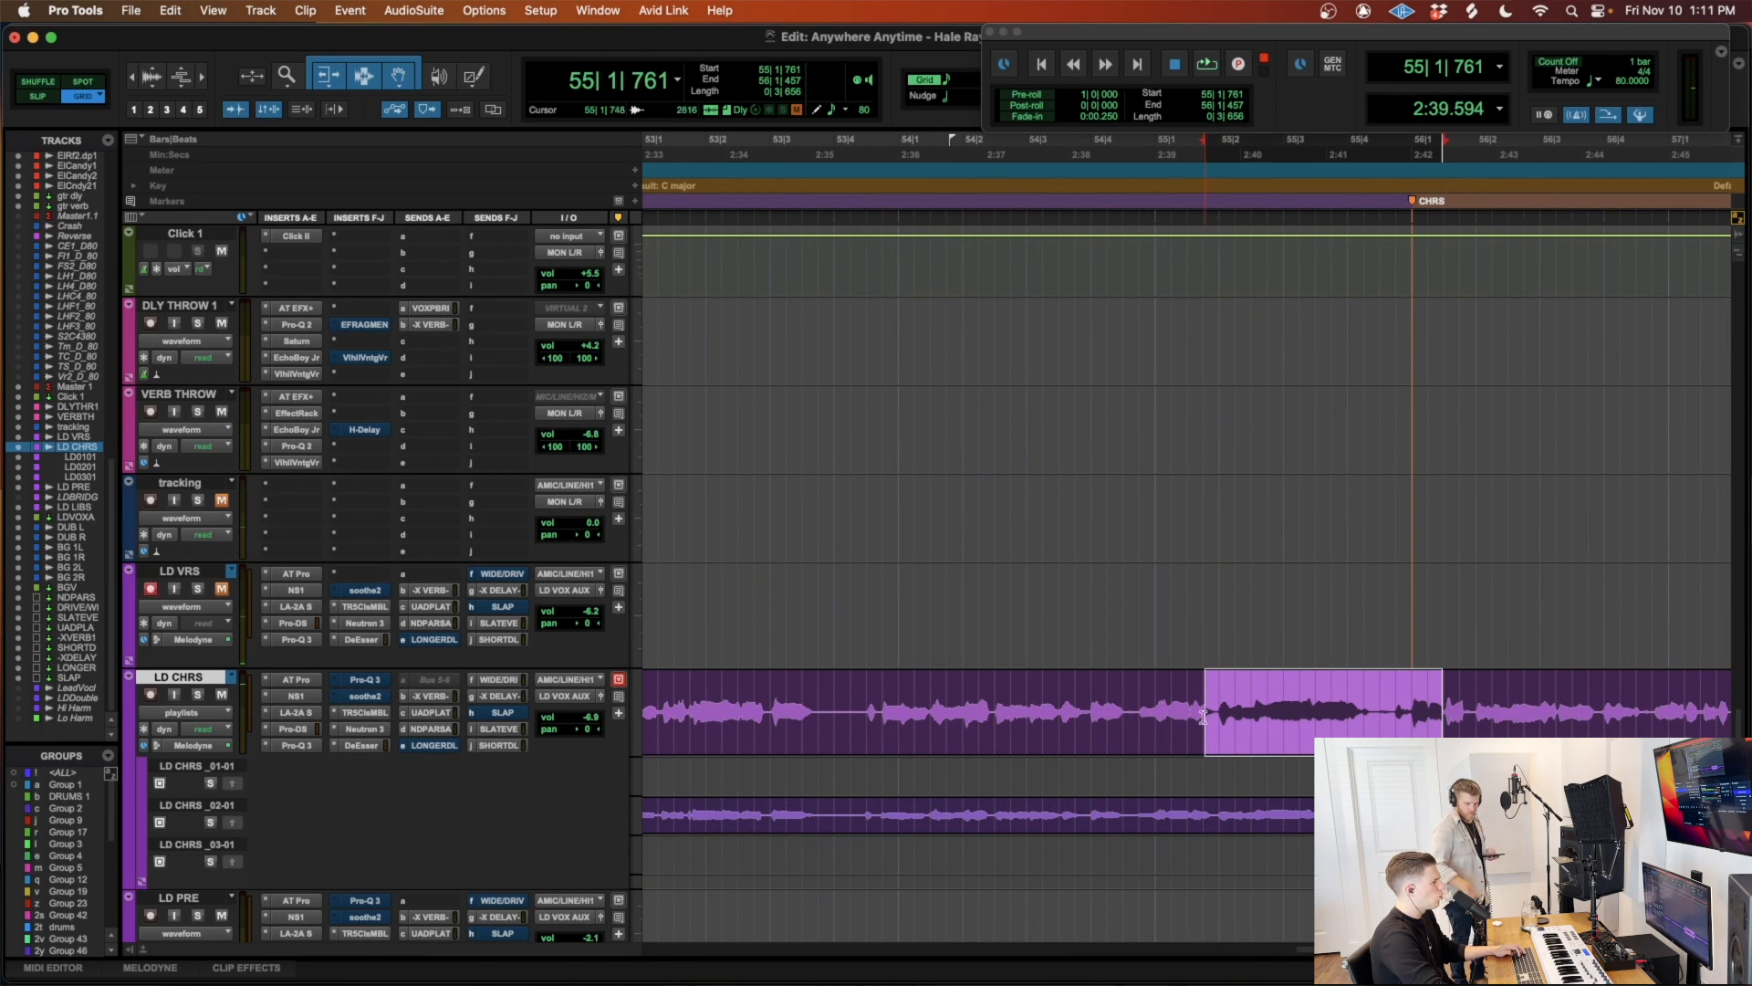
pyautogui.press('r')
pyautogui.click(1166, 591)
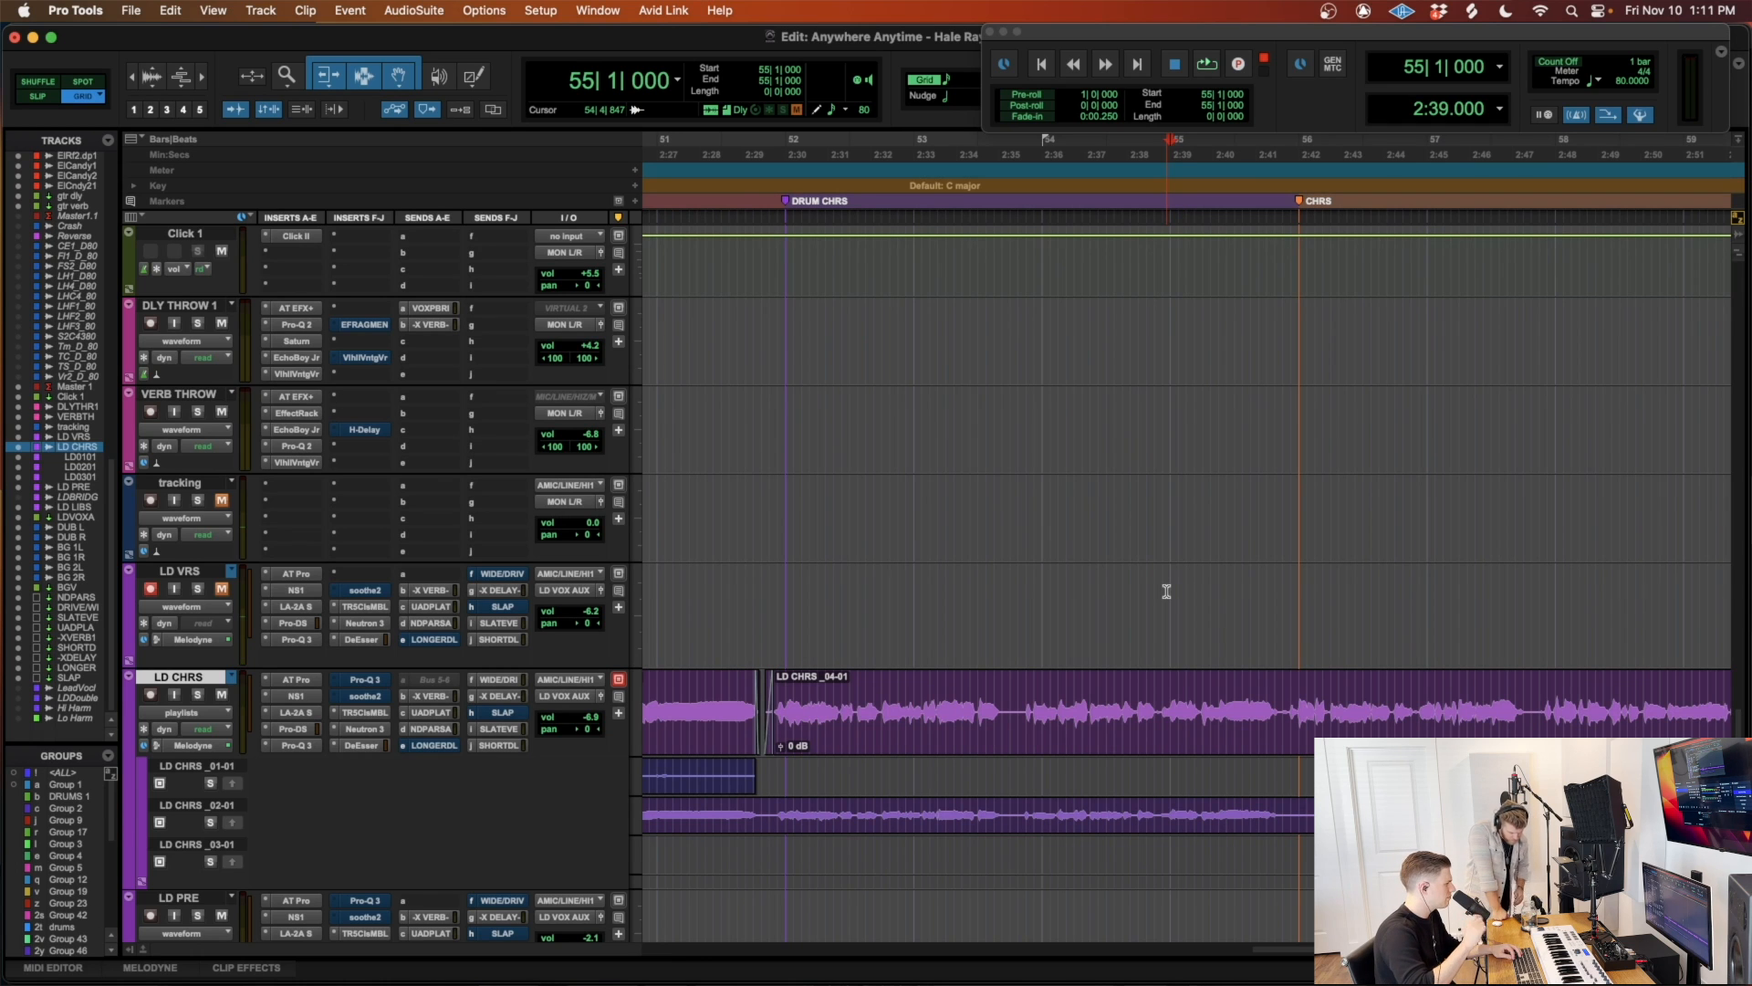
pyautogui.press('space')
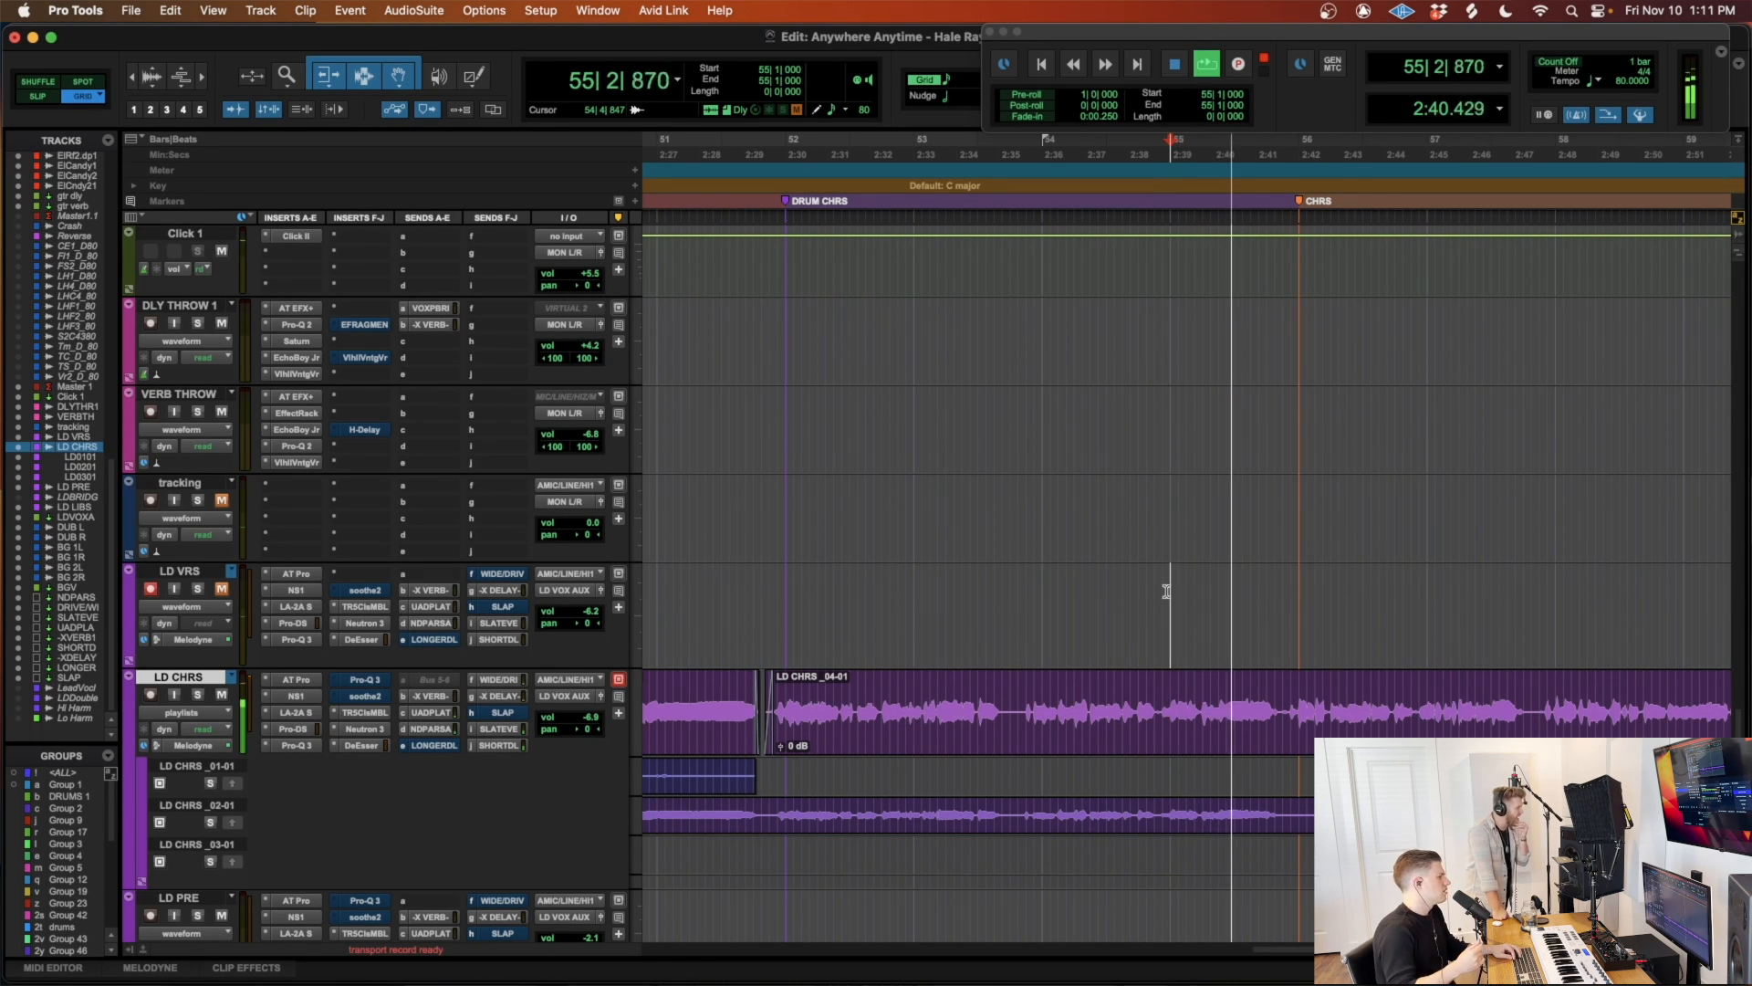
pyautogui.press('space')
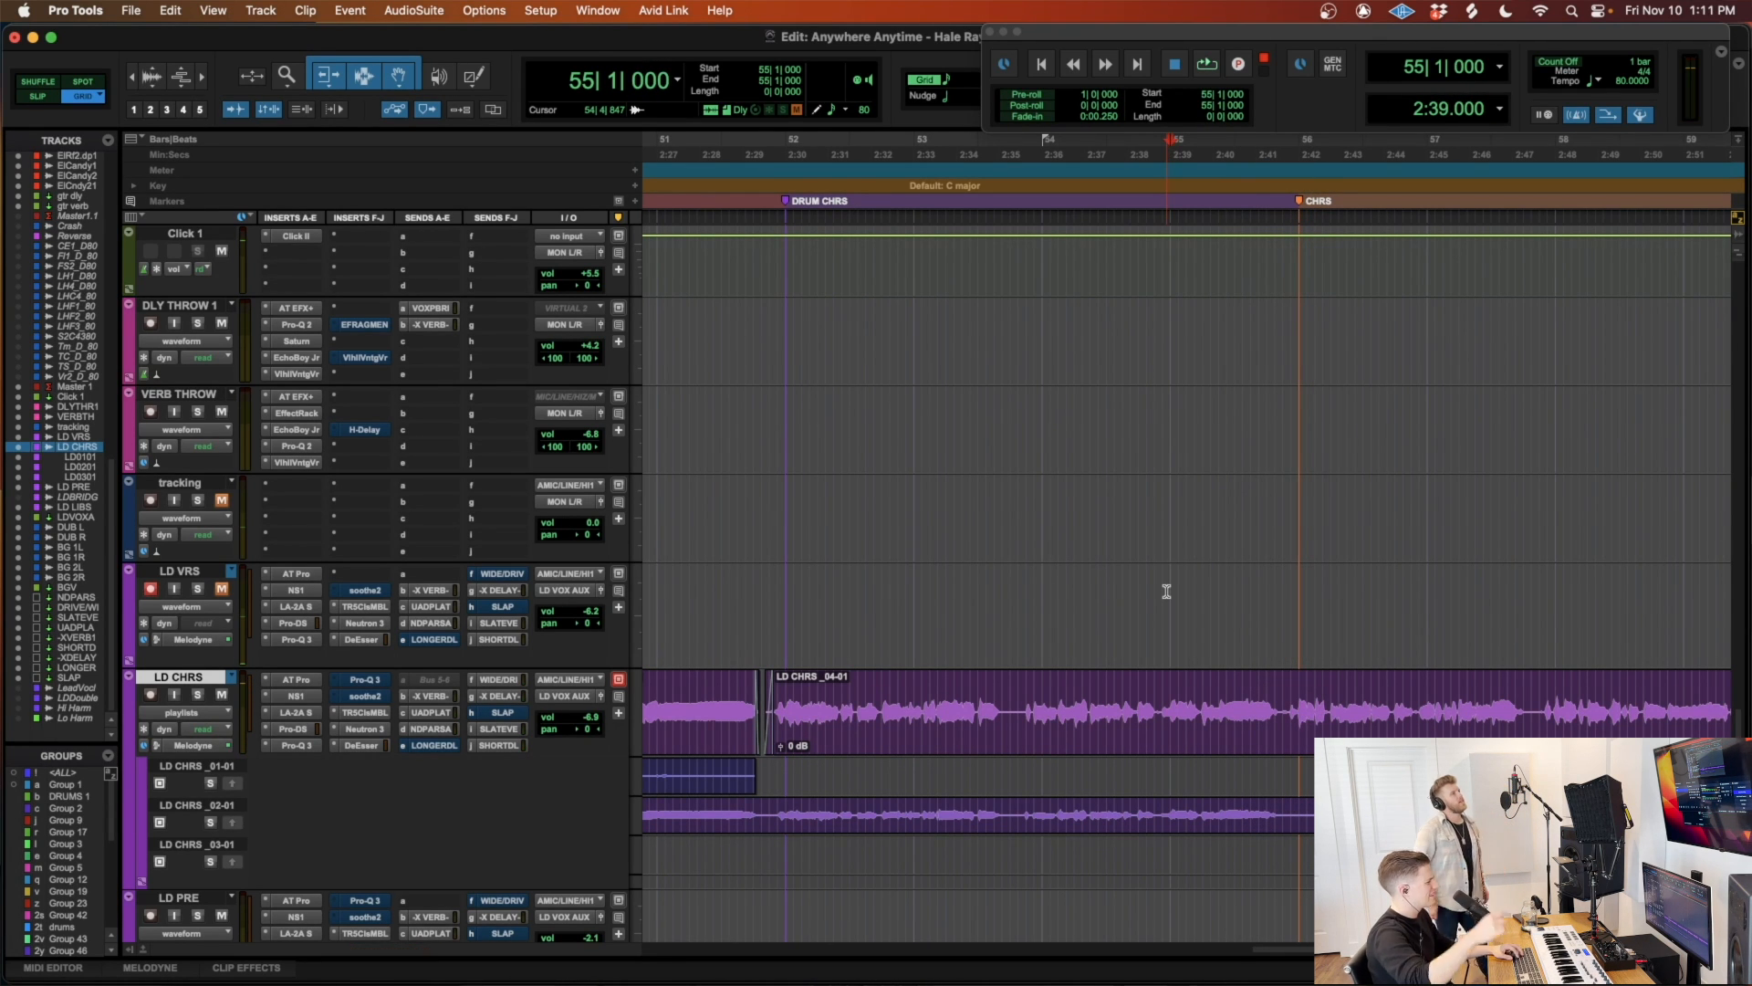
pyautogui.press('space')
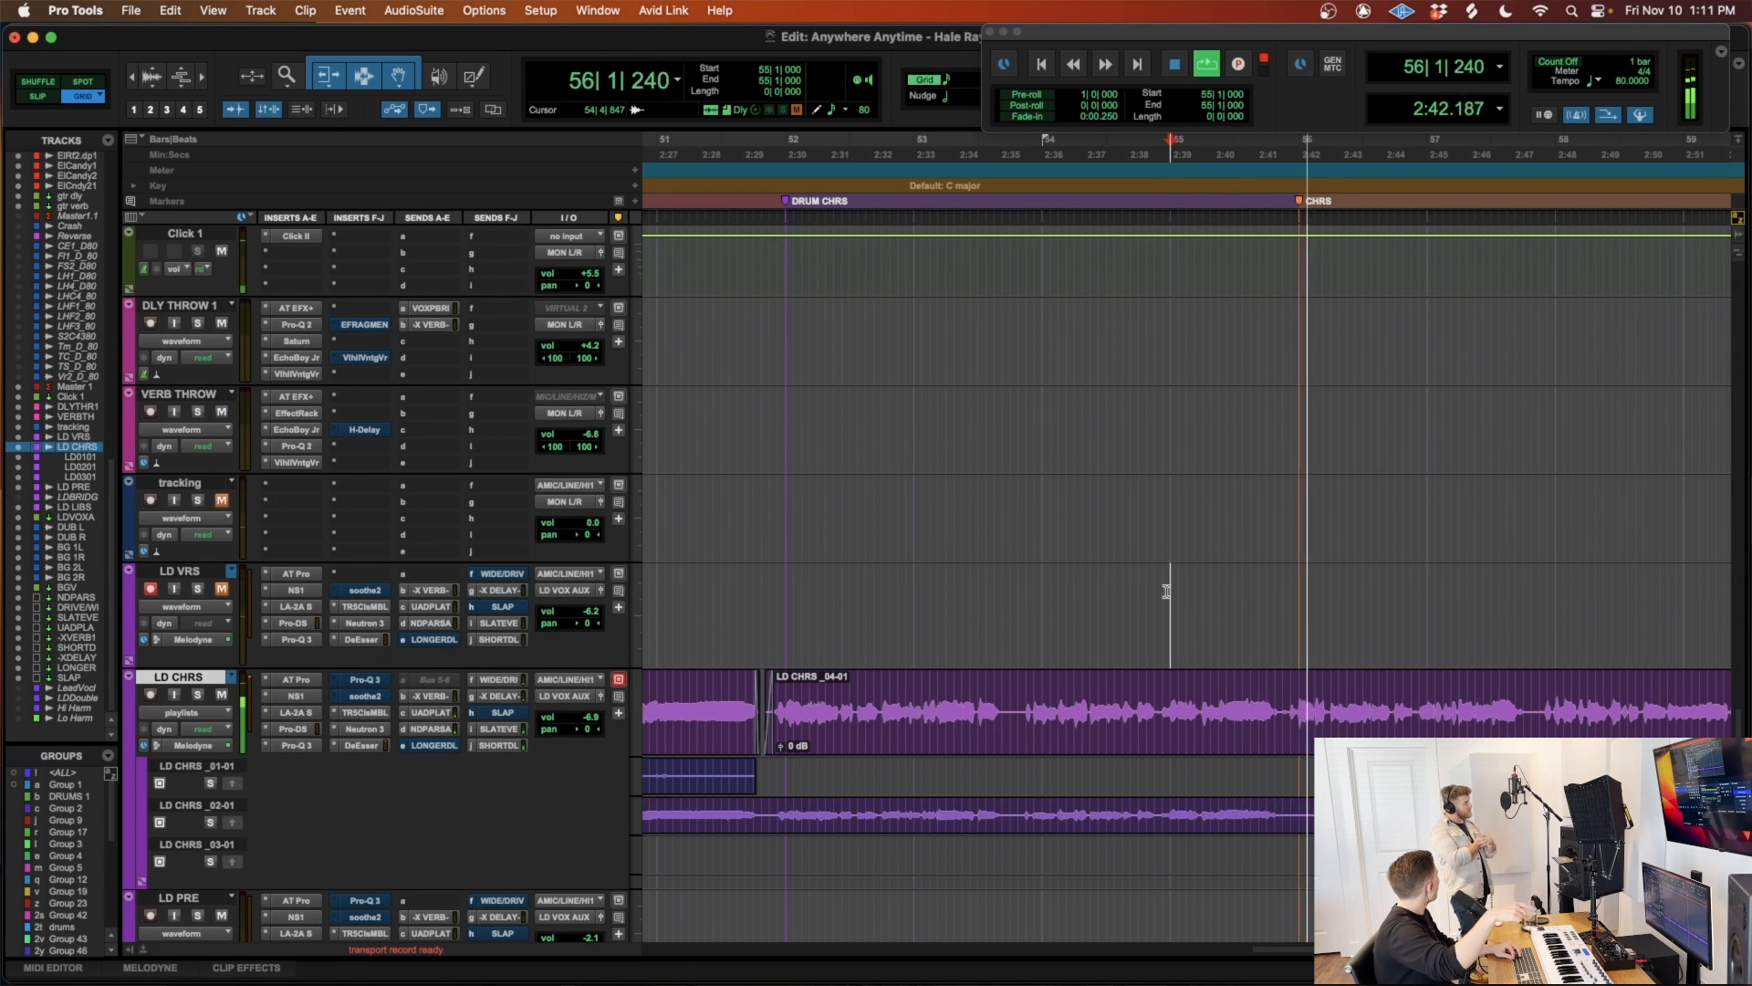
pyautogui.press('space')
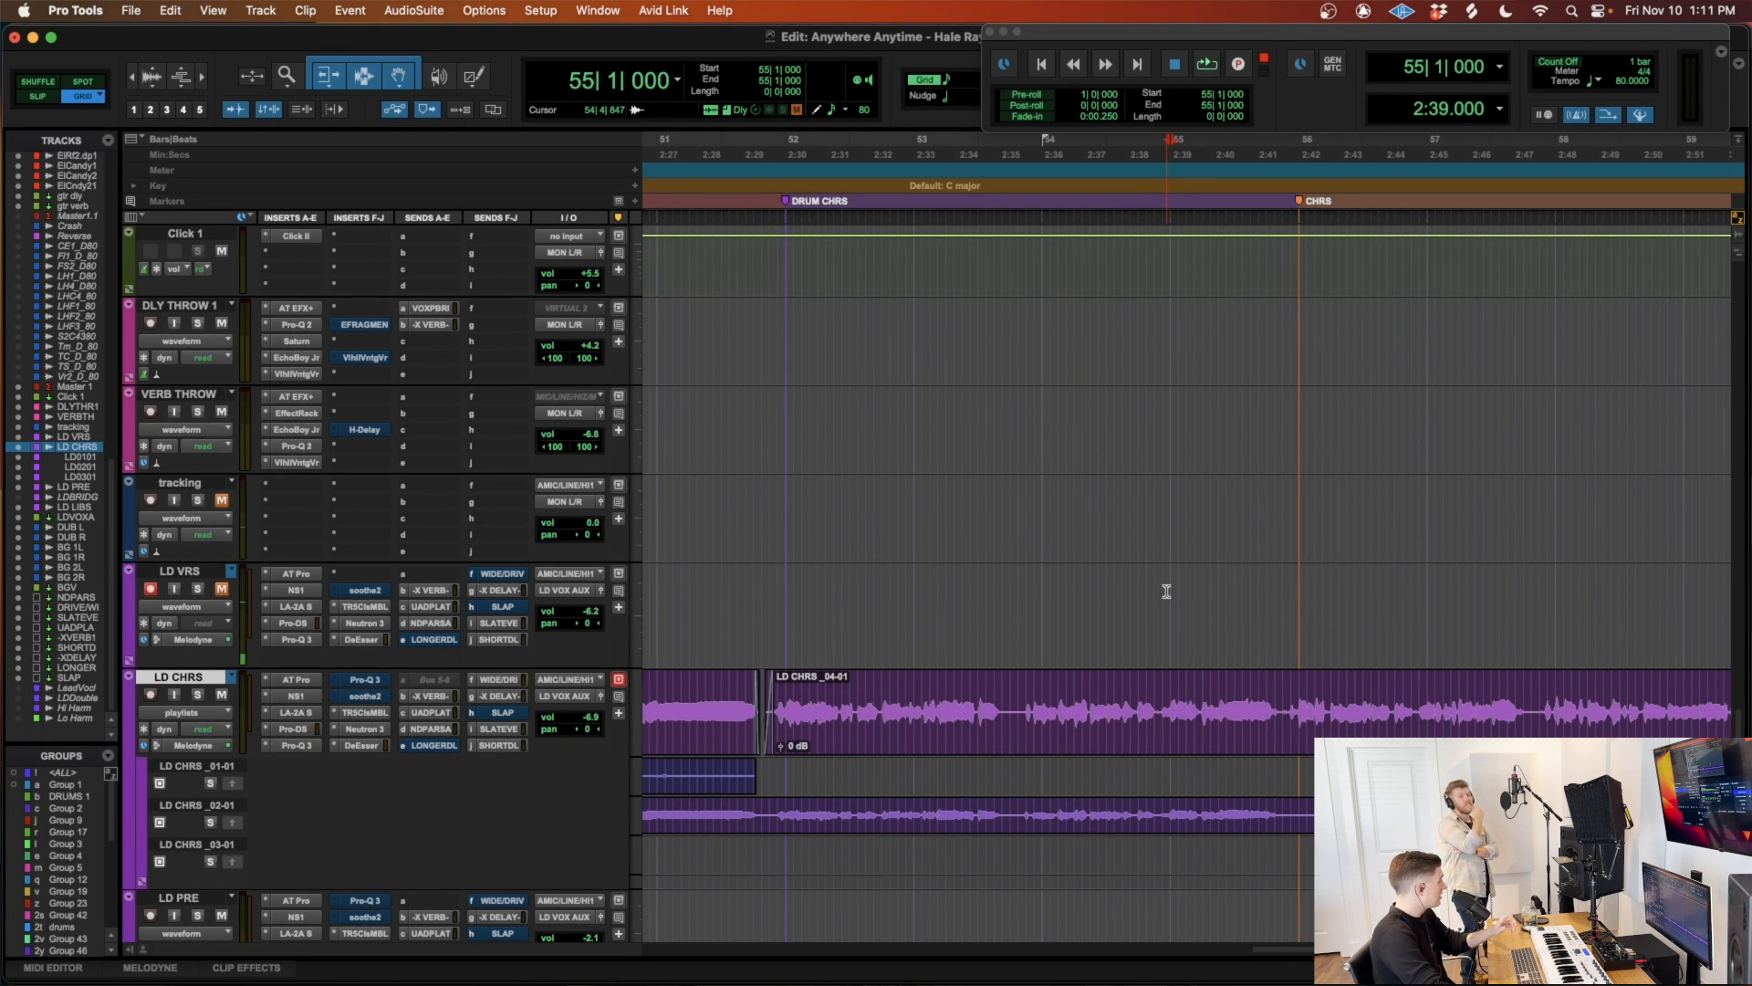
# Step: Separate the LD CHRS vocal from 55|4|421 to 57|4|240 and move that part onto the LD CHRS_01-01 playlist lane
pyautogui.press('r')
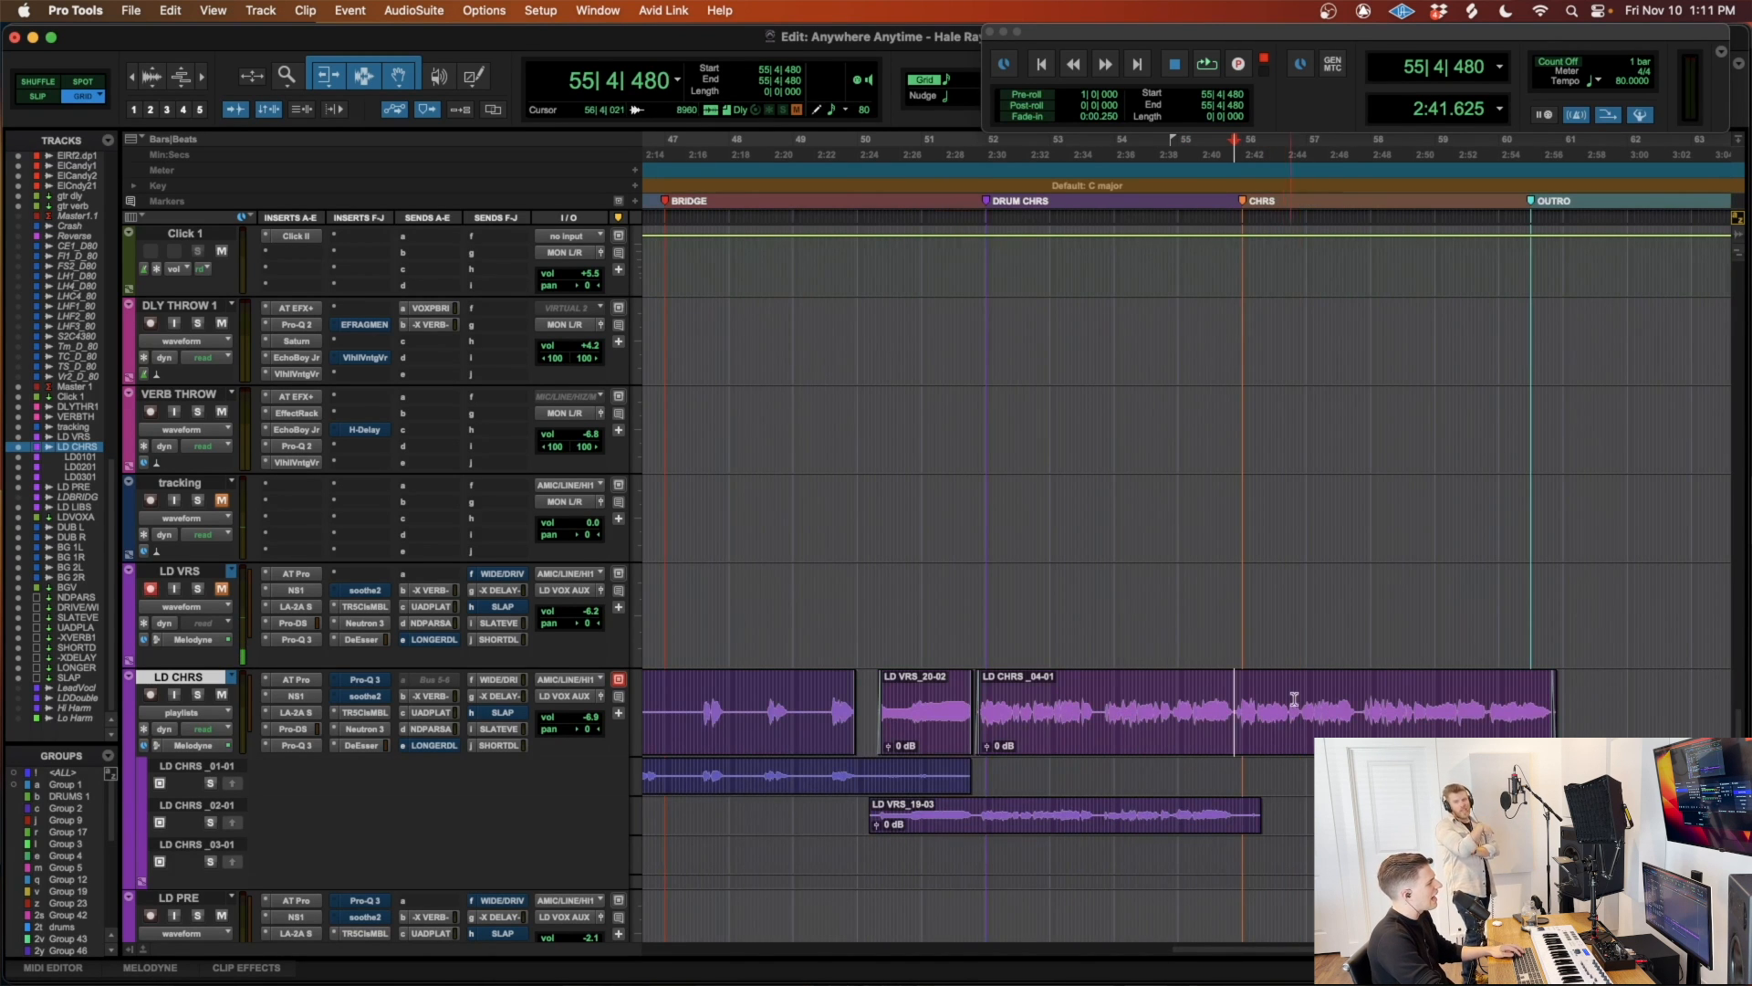
pyautogui.moveTo(1359, 705); pyautogui.dragTo(1233, 716)
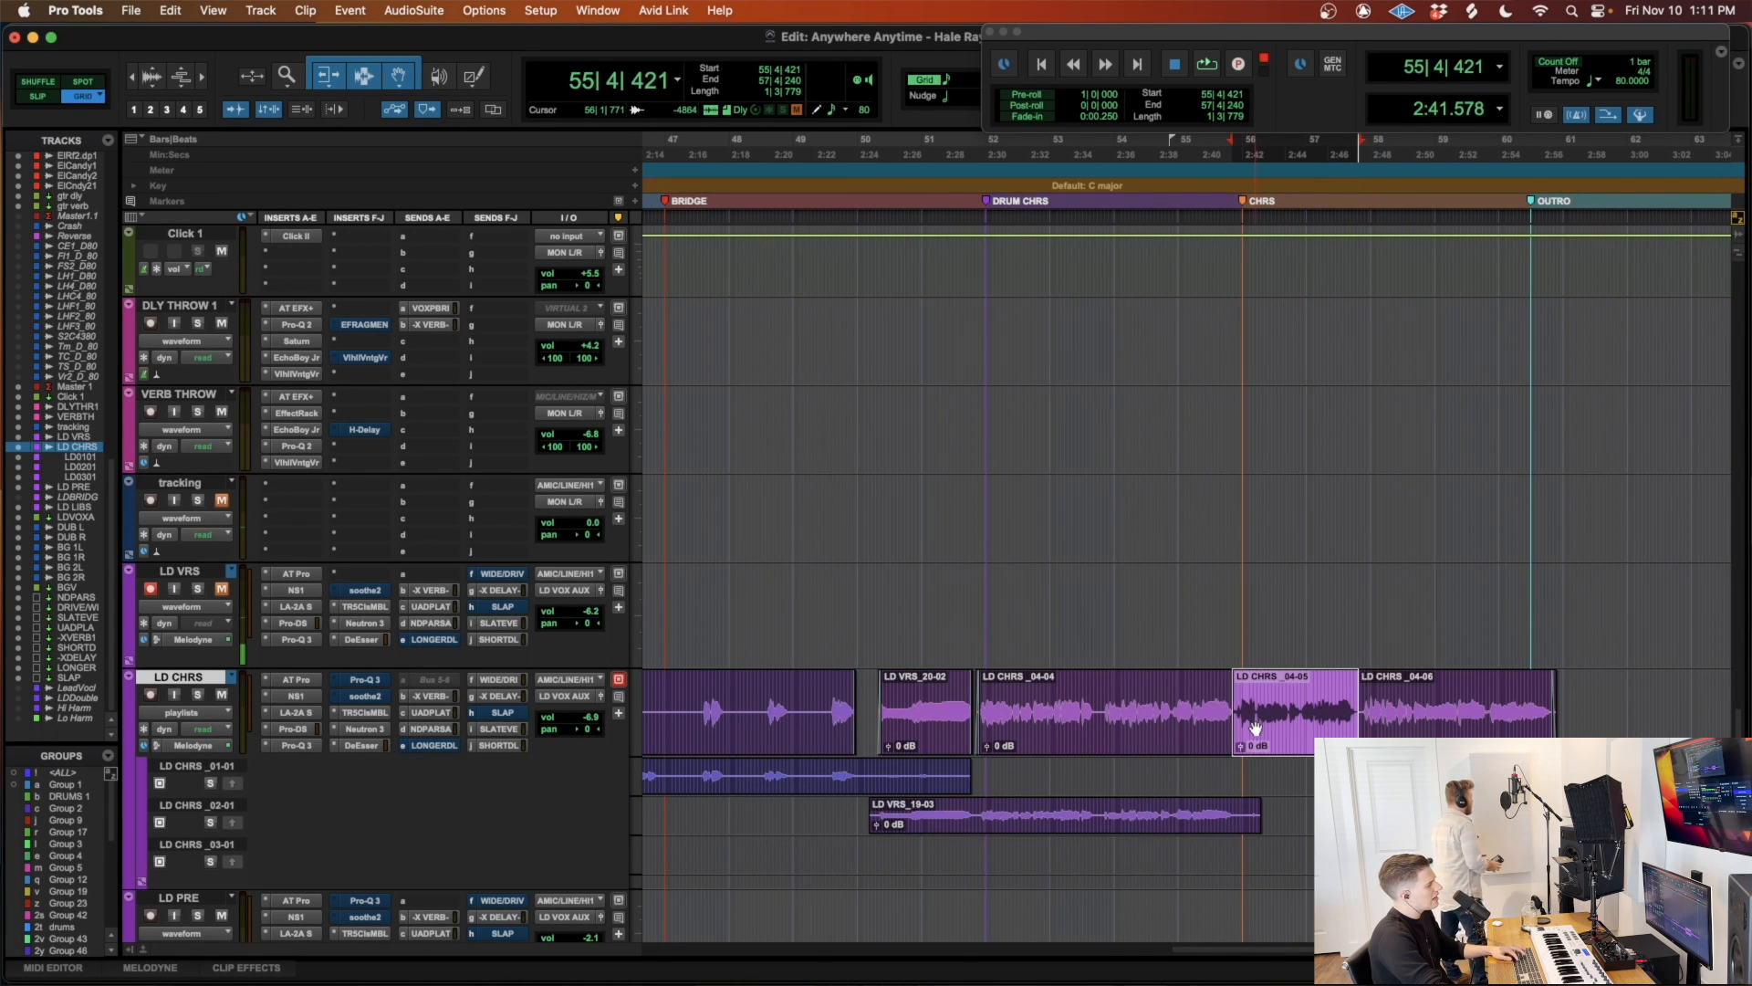
pyautogui.hscroll(3, 1255, 727)
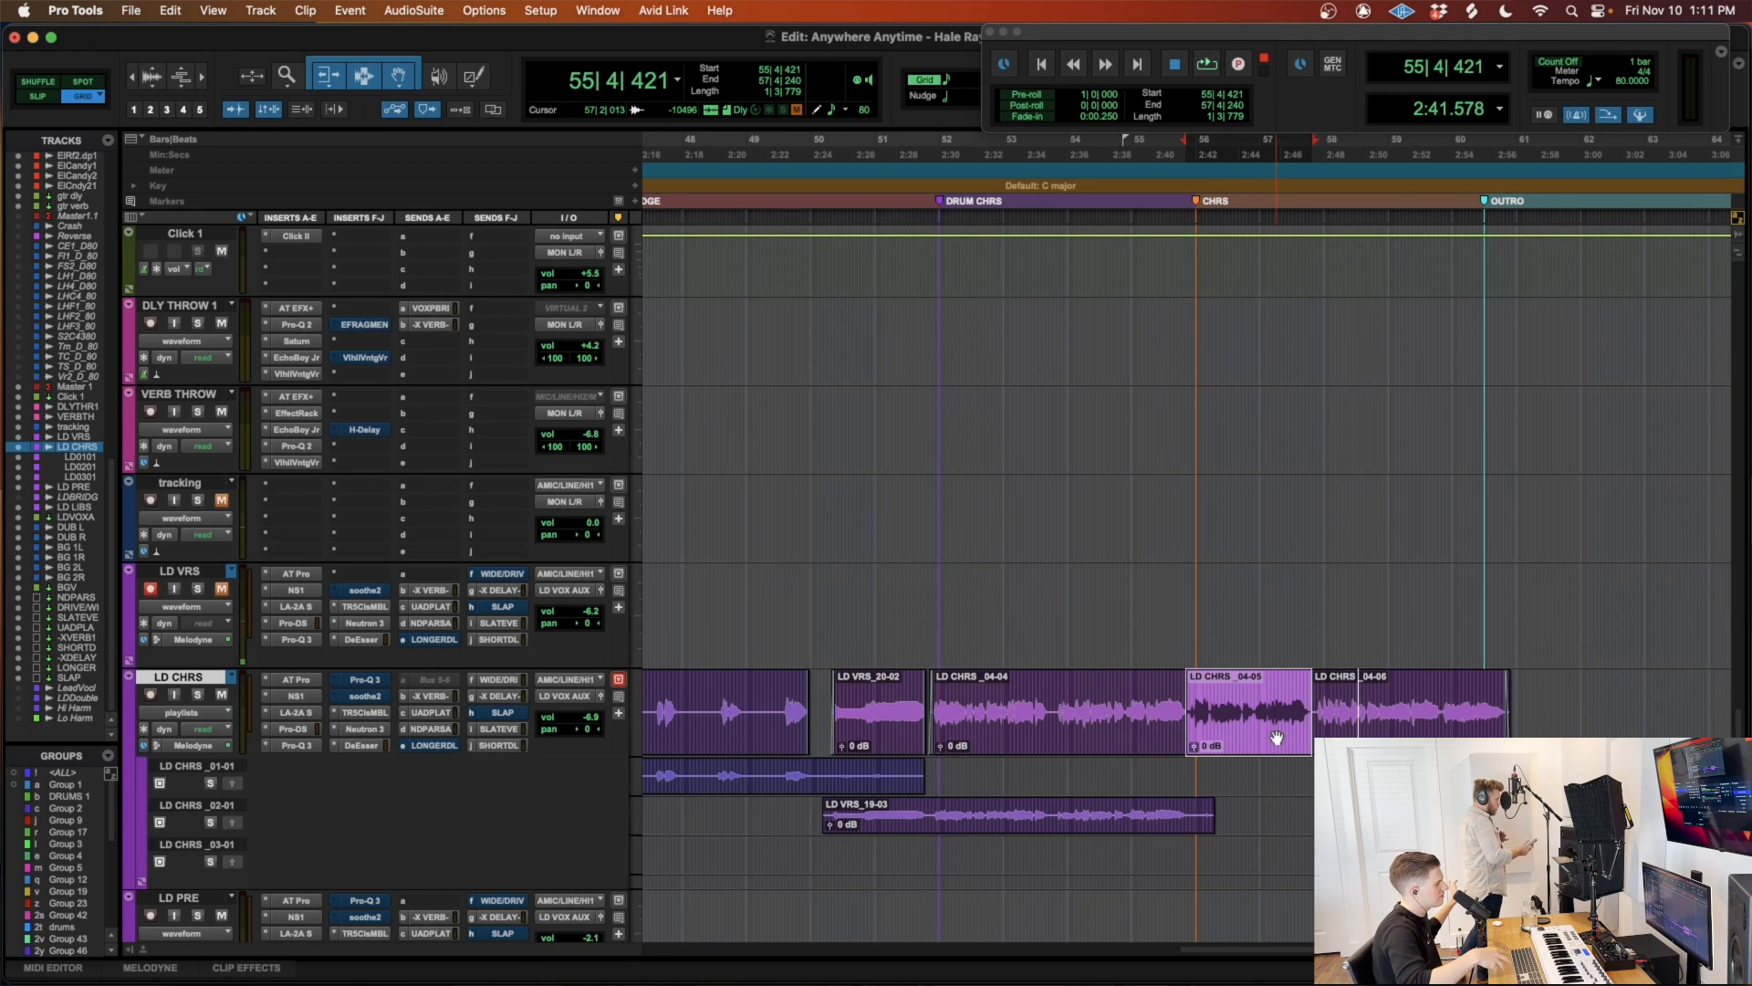
pyautogui.scroll(-3, 1269, 743)
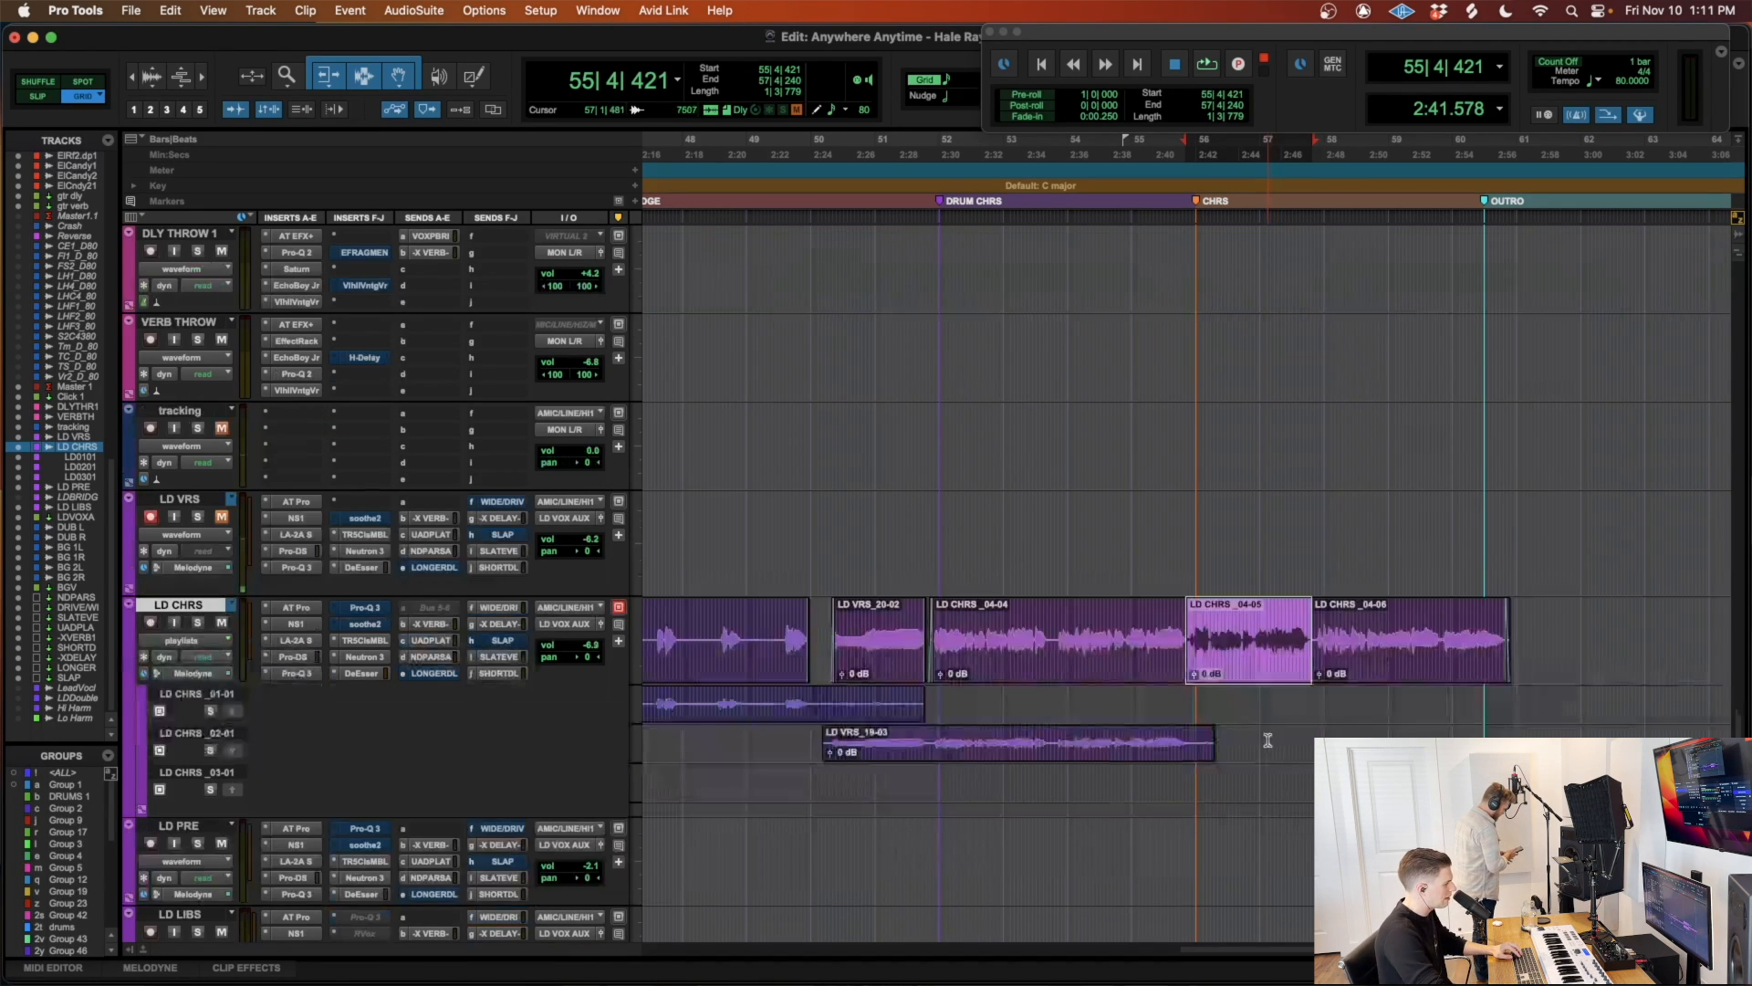
pyautogui.press('t')
pyautogui.press('t')
pyautogui.press('t')
pyautogui.moveTo(1242, 676); pyautogui.dragTo(1248, 703)
# Step: Play in from 55|1|000 and punch in a new vocal take on LD VRS leading across the CHRS marker
pyautogui.press('r')
pyautogui.click(1032, 518)
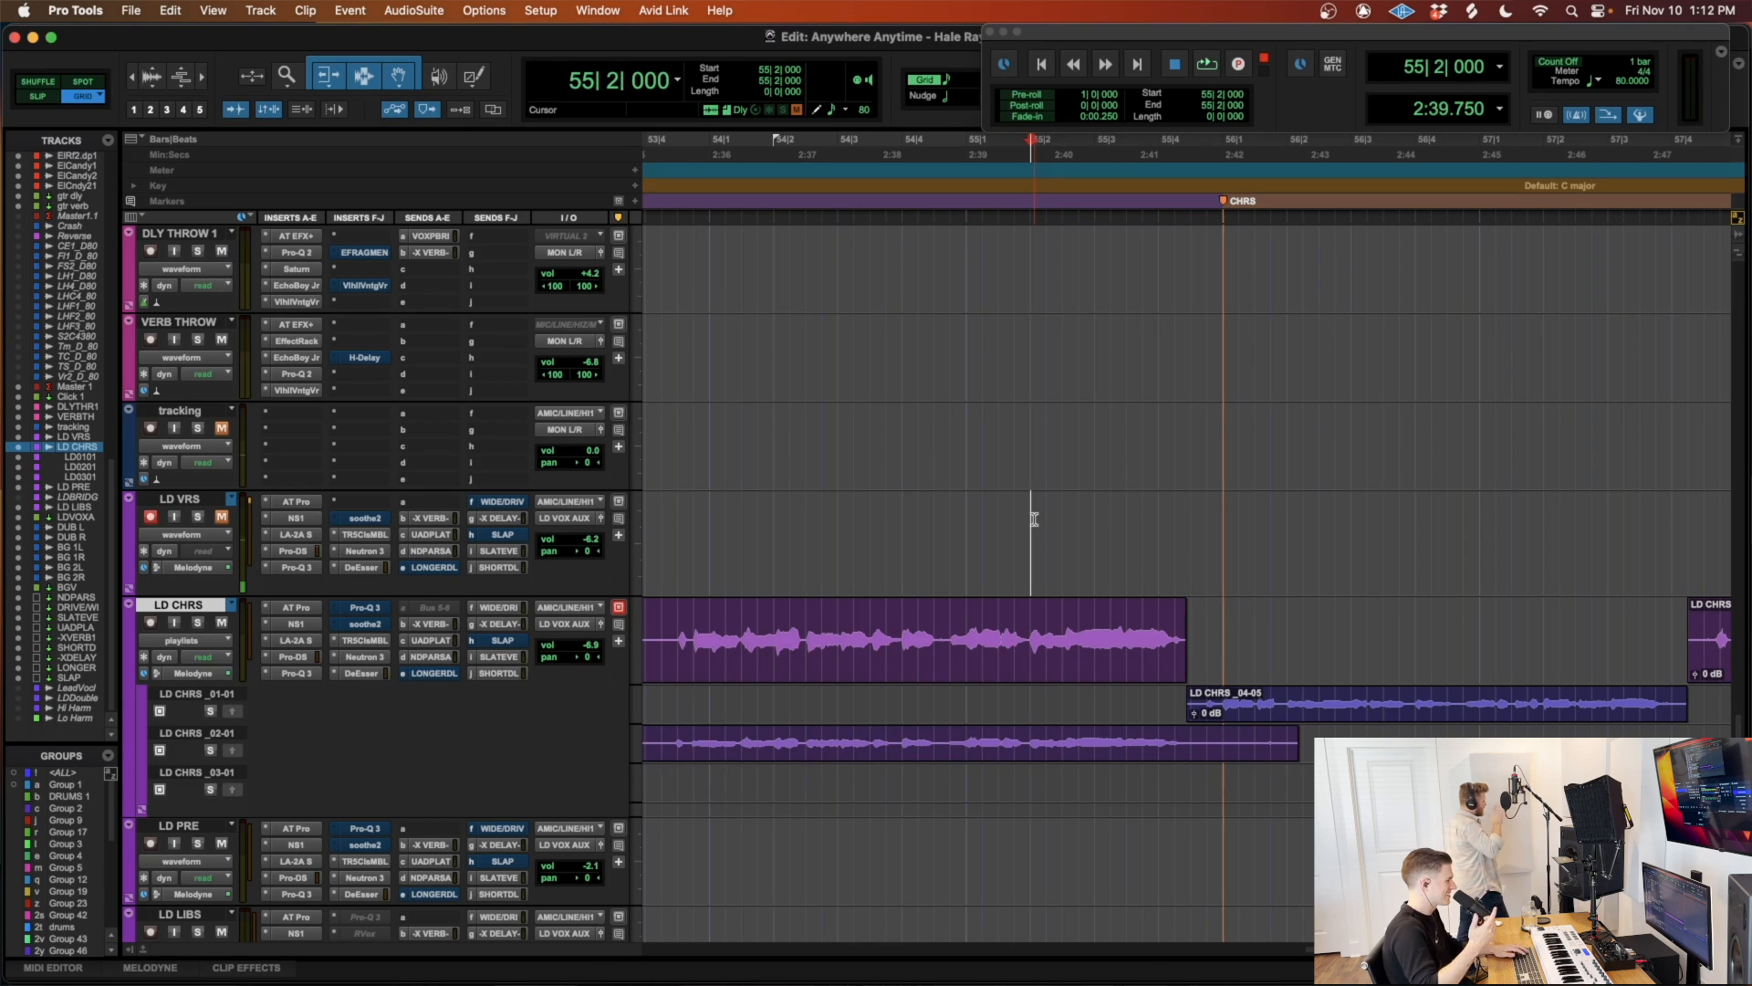
pyautogui.click(970, 517)
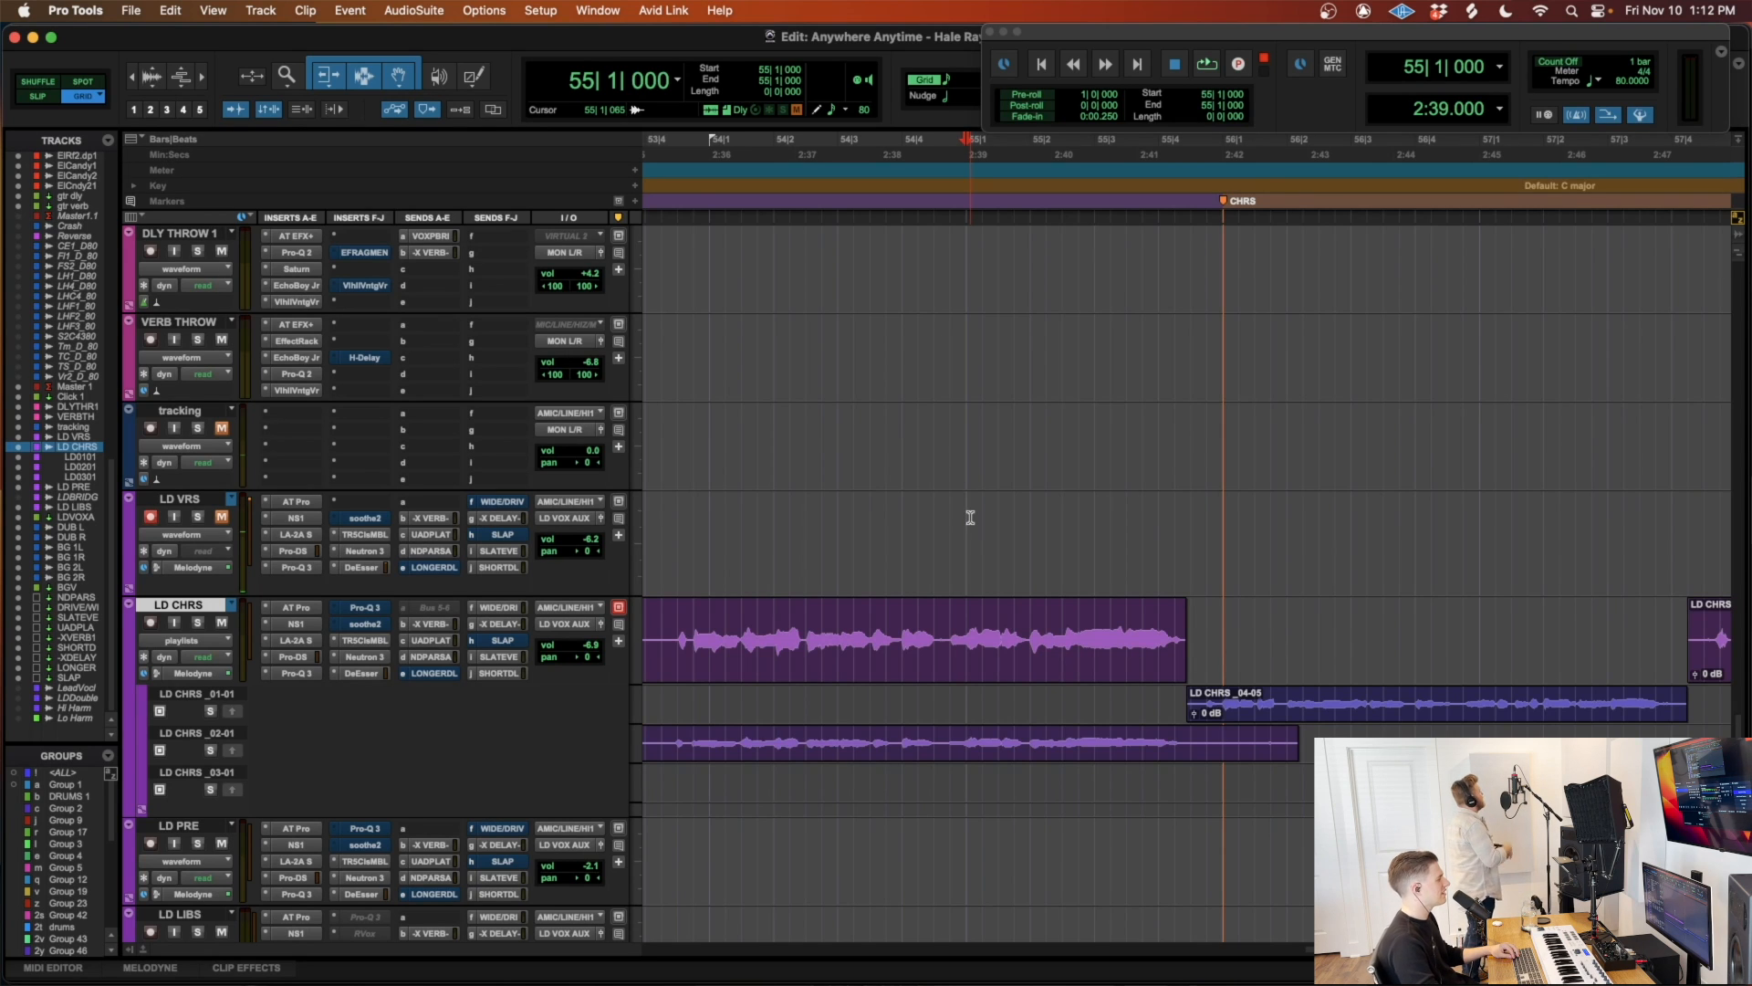
pyautogui.hscroll(3, 970, 518)
pyautogui.hscroll(2, 972, 517)
pyautogui.press('r')
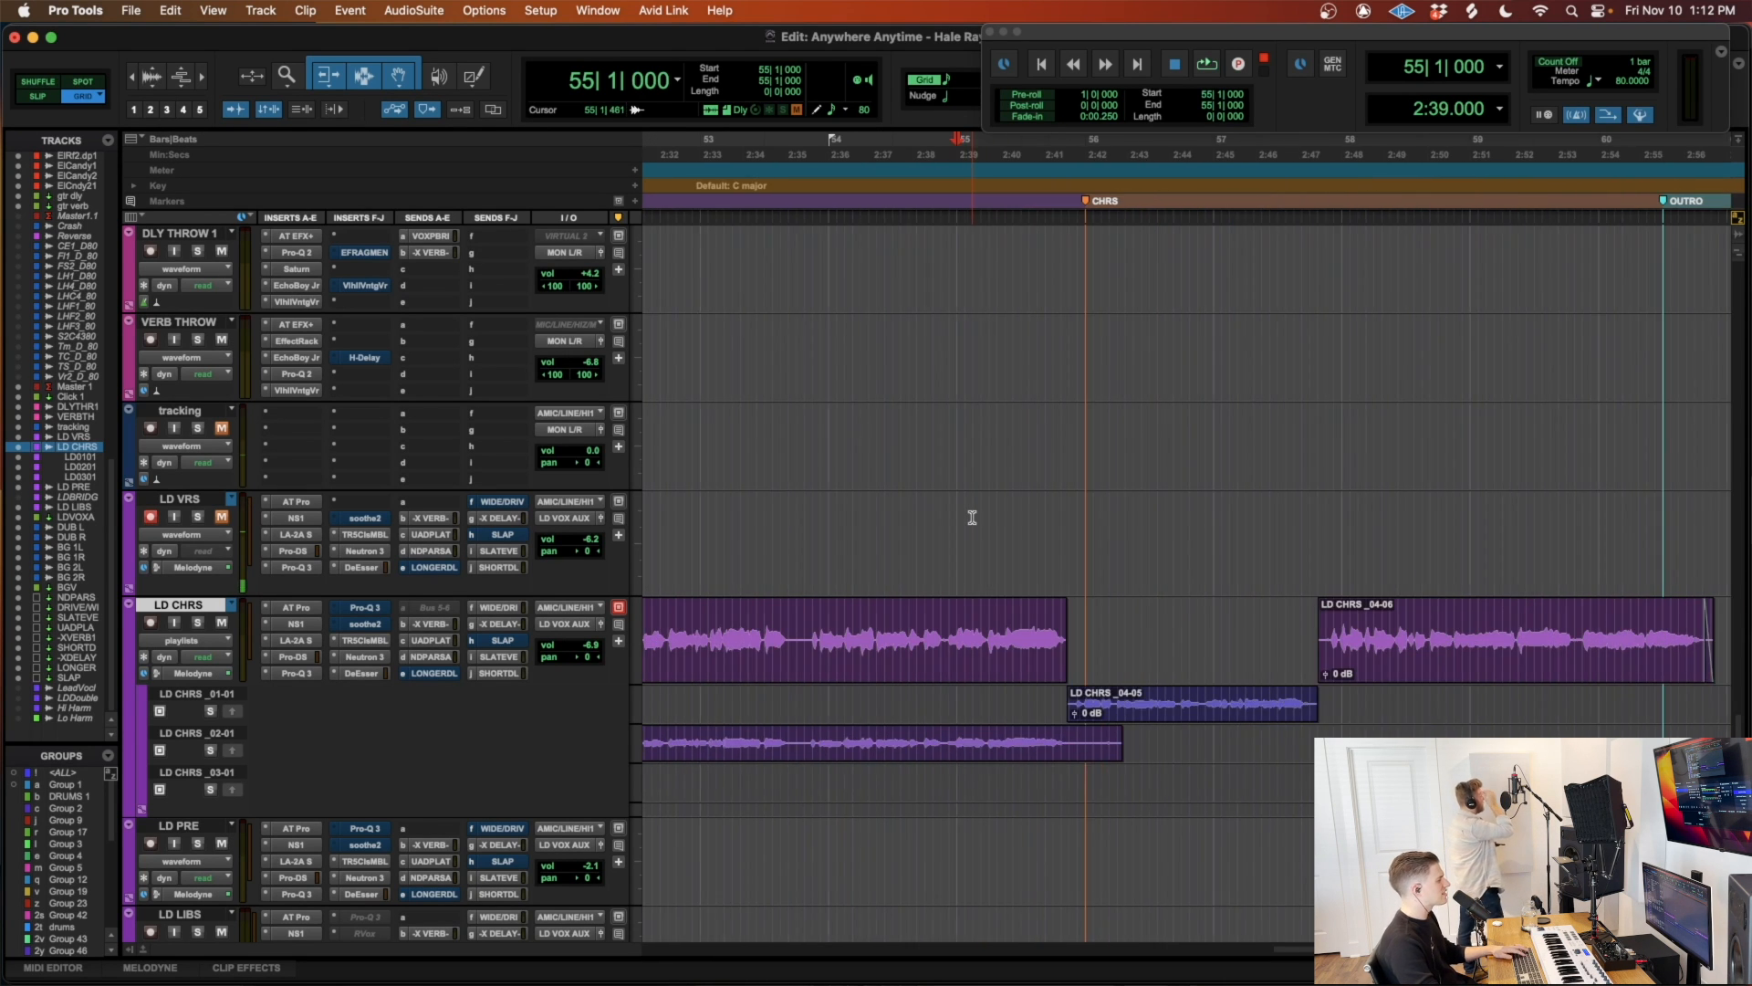
pyautogui.press('space')
pyautogui.press('super+space')
pyautogui.press('r')
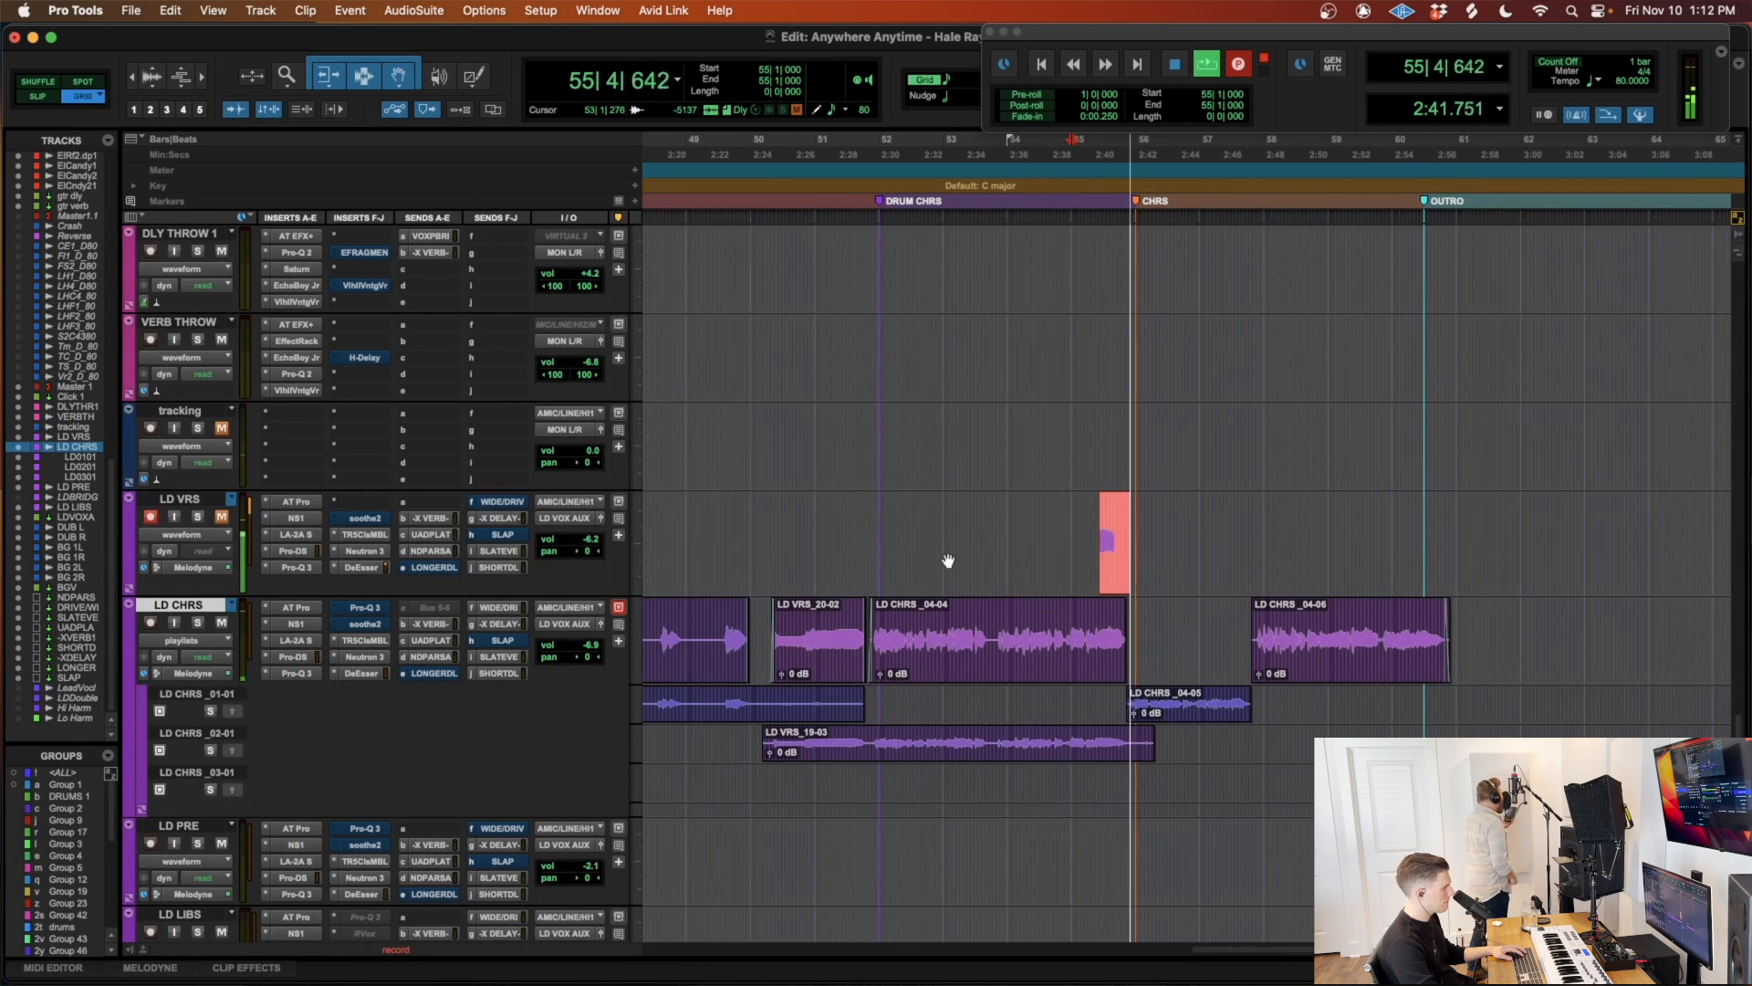
pyautogui.press('space')
# Step: Trim the new take's start to 55|4|223 and move it from LD VRS into the gap on LD CHRS
pyautogui.press('t')
pyautogui.press('t')
pyautogui.press('t')
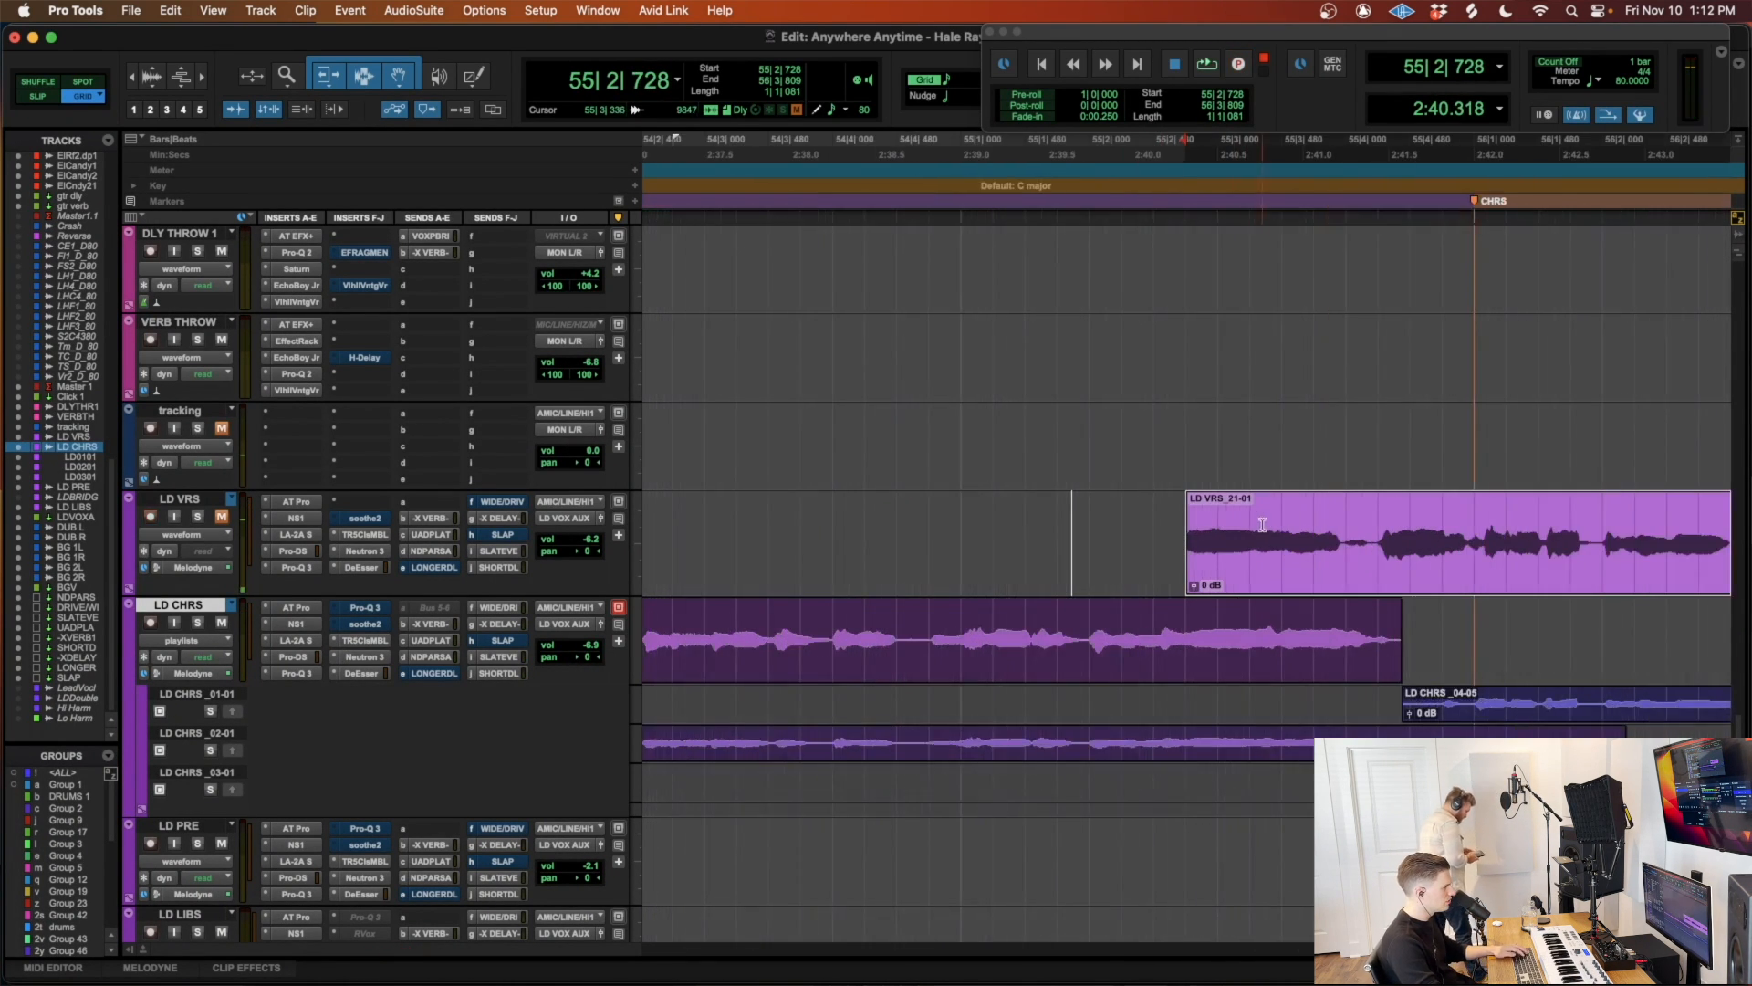
pyautogui.click(1377, 507)
pyautogui.press('a')
pyautogui.moveTo(1414, 584); pyautogui.dragTo(1414, 659)
# Step: Audition the inserted take from 55|1|720, then take it off LD CHRS and keep it on the LD CHRS_03-01 playlist lane
pyautogui.click(1059, 628)
pyautogui.press('space')
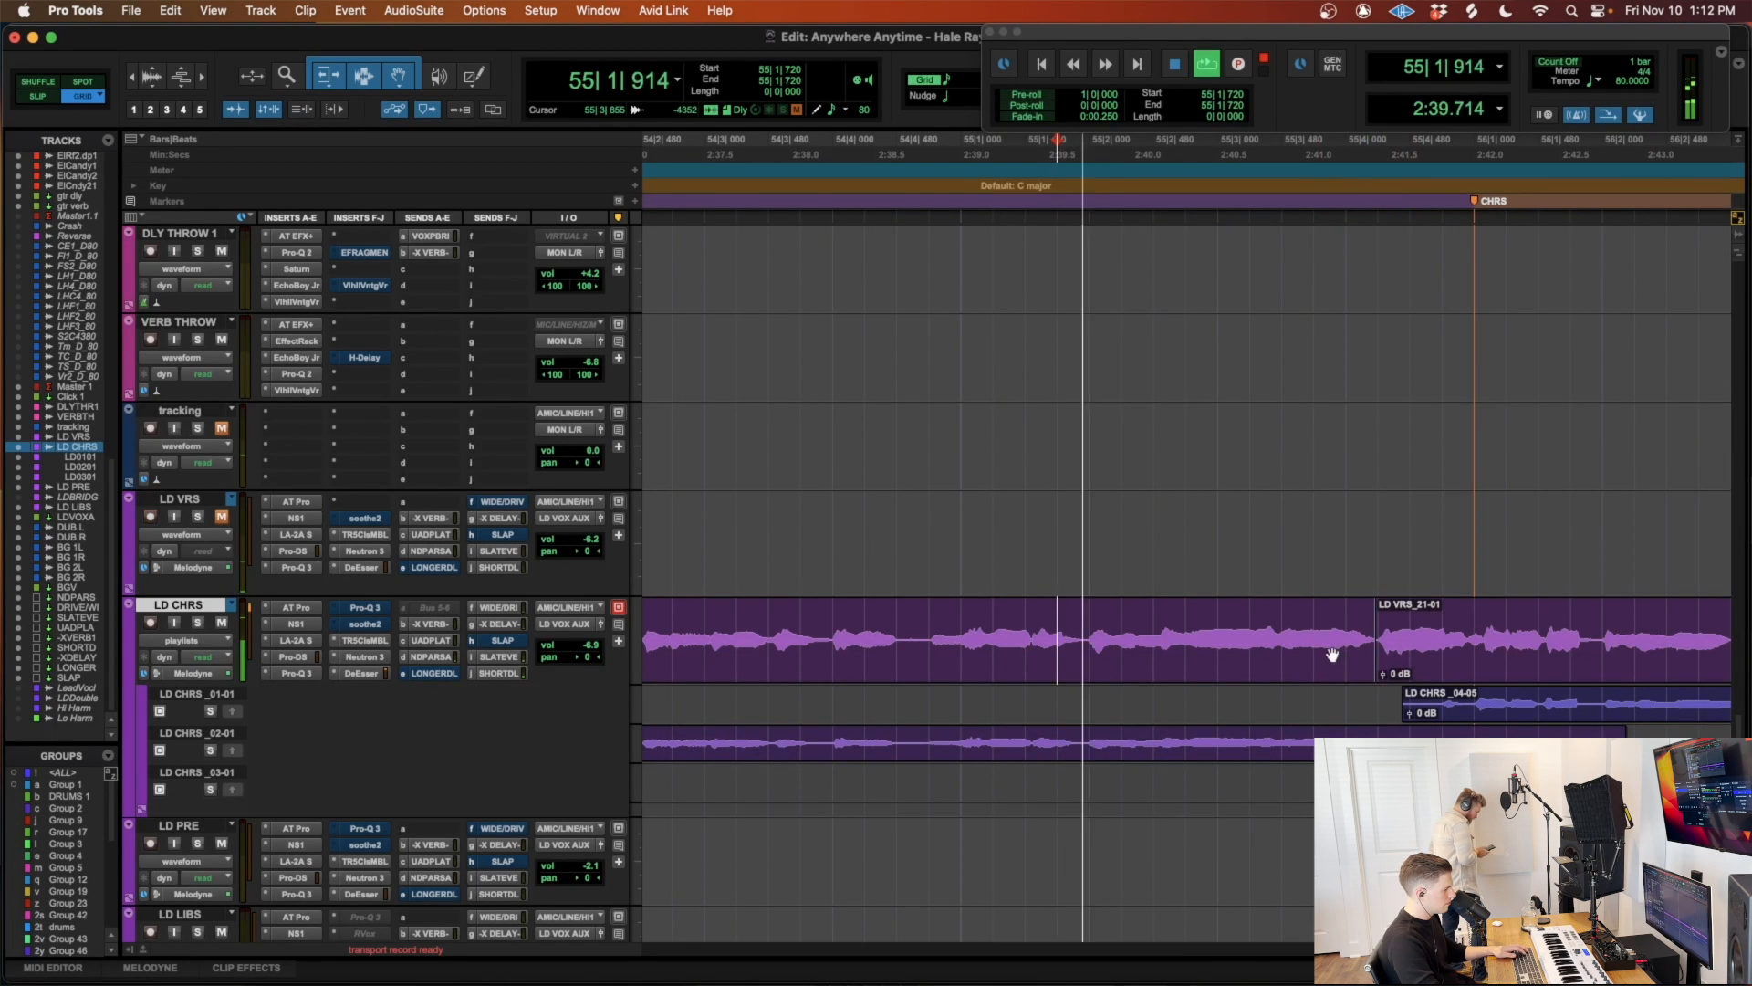
pyautogui.hscroll(3, 1305, 639)
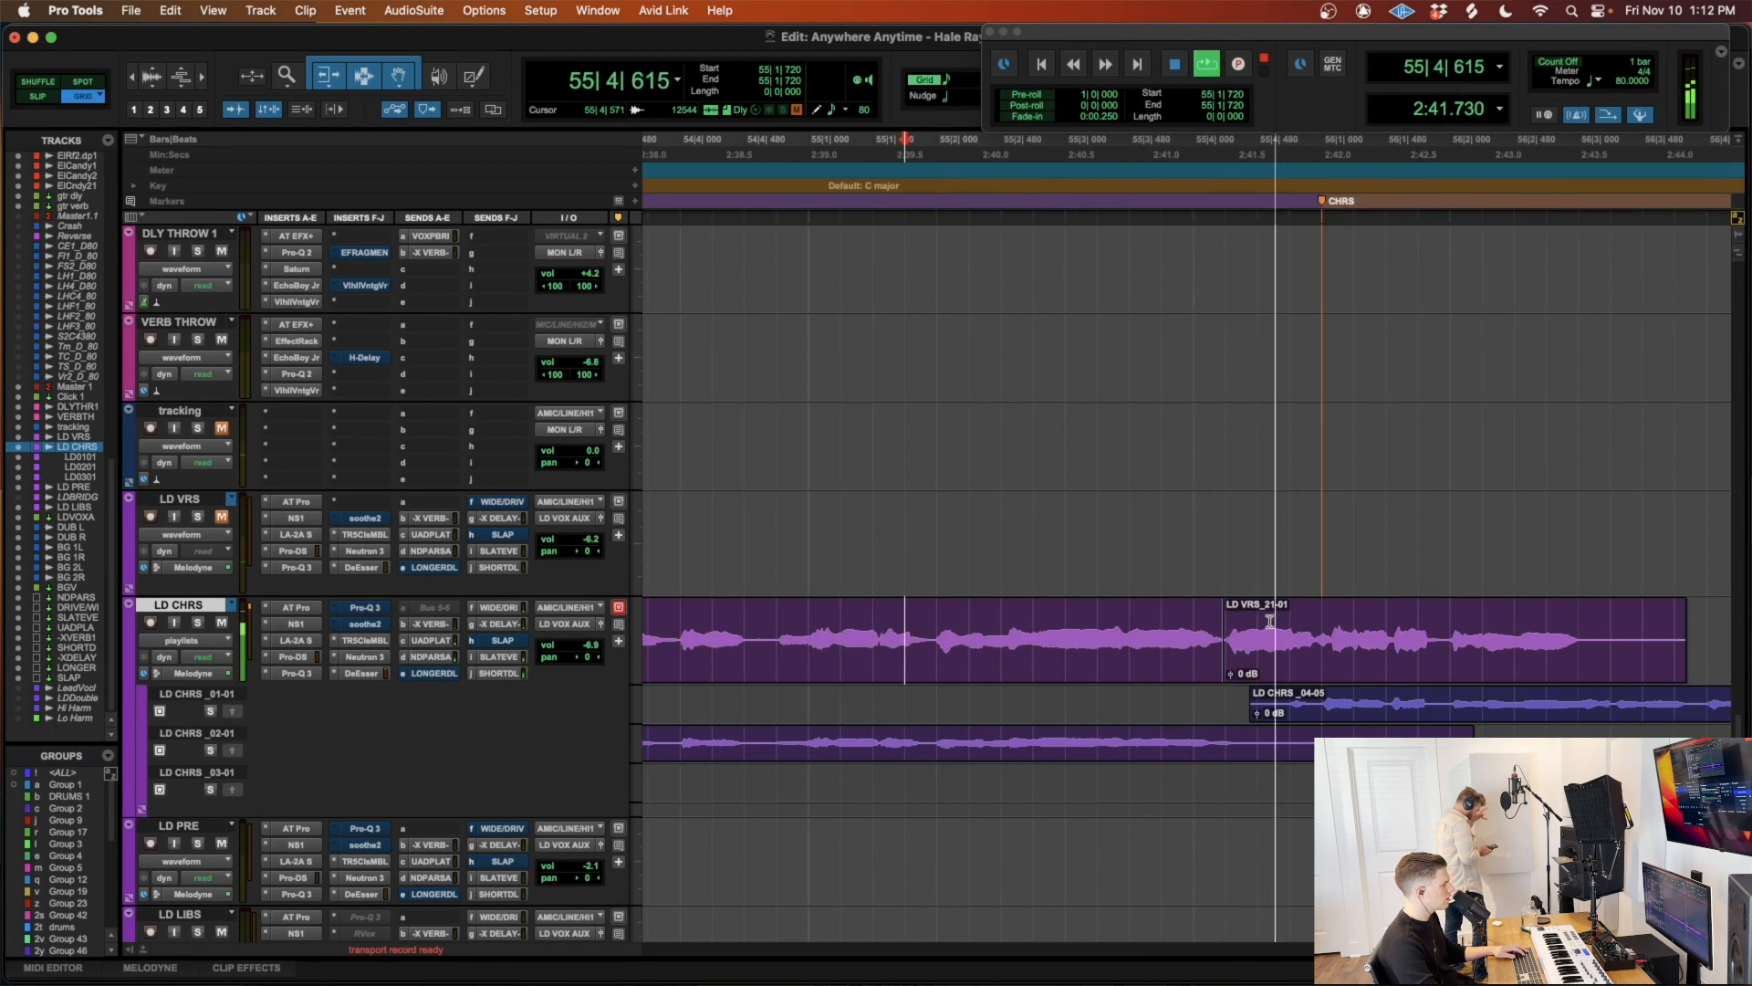
pyautogui.press('r')
pyautogui.scroll(-5, 1213, 593)
pyautogui.press('space')
pyautogui.click(1212, 598)
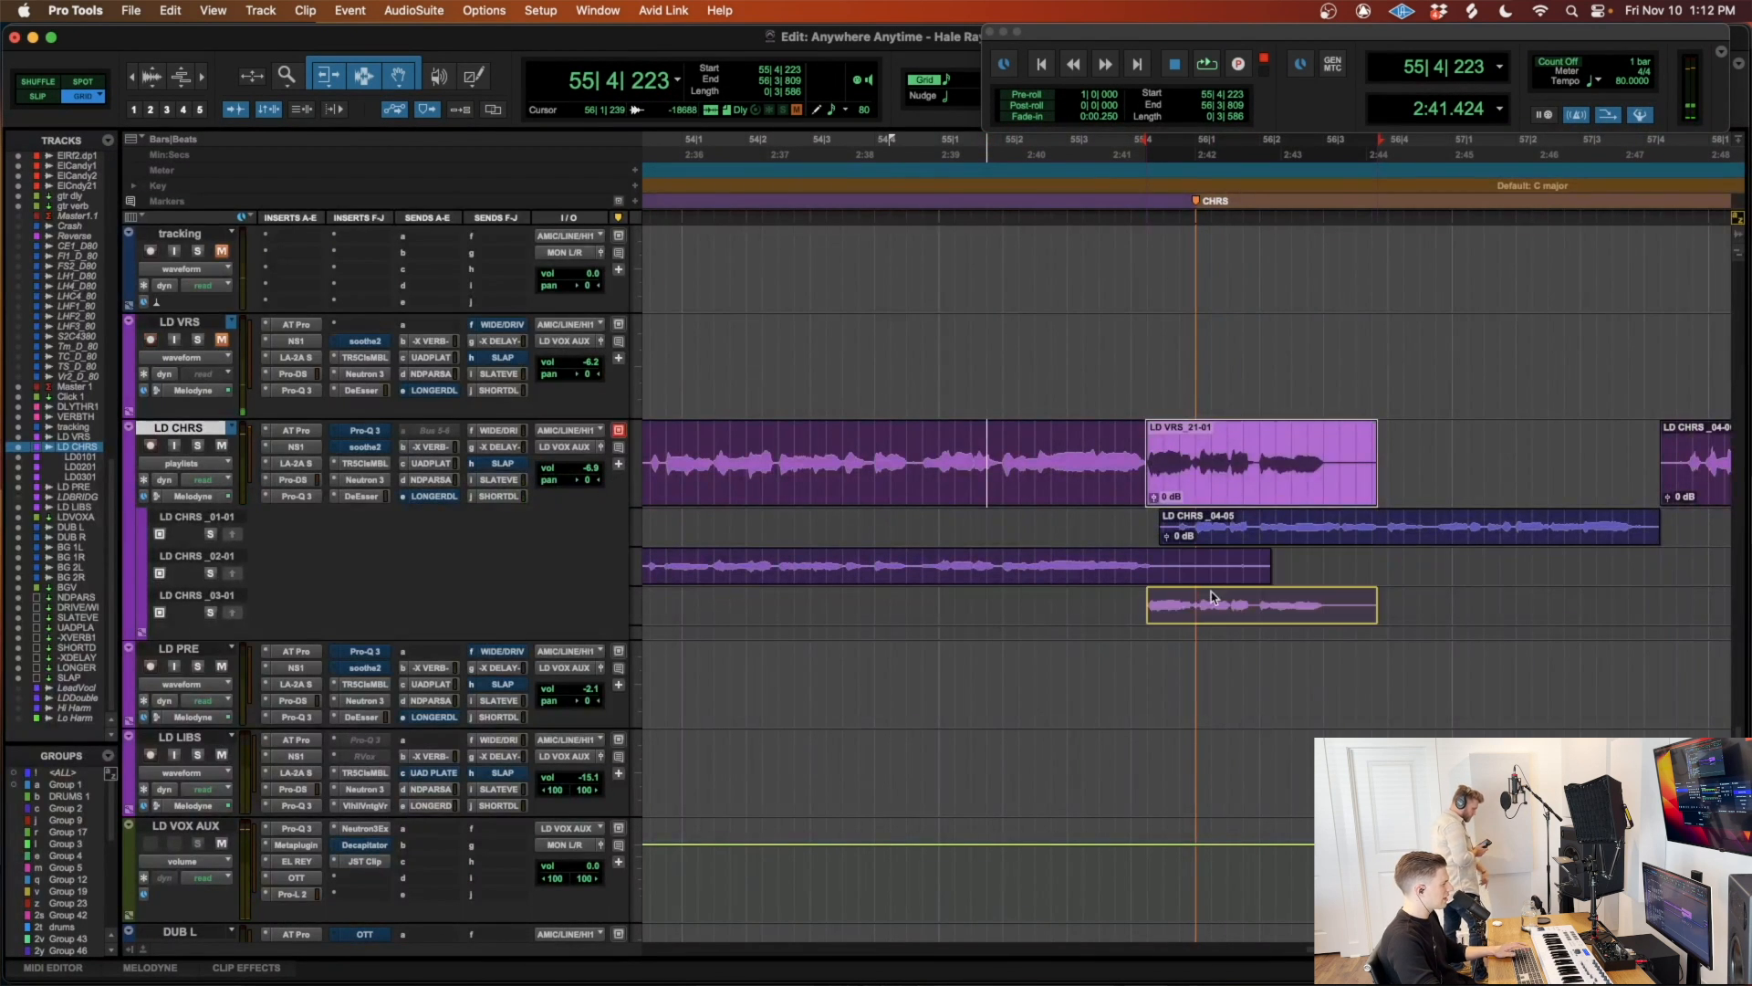
pyautogui.press('Delete')
# Step: Play in from 54|2|720 and punch in another LD VRS take of the phrase across the CHRS marker
pyautogui.click(845, 344)
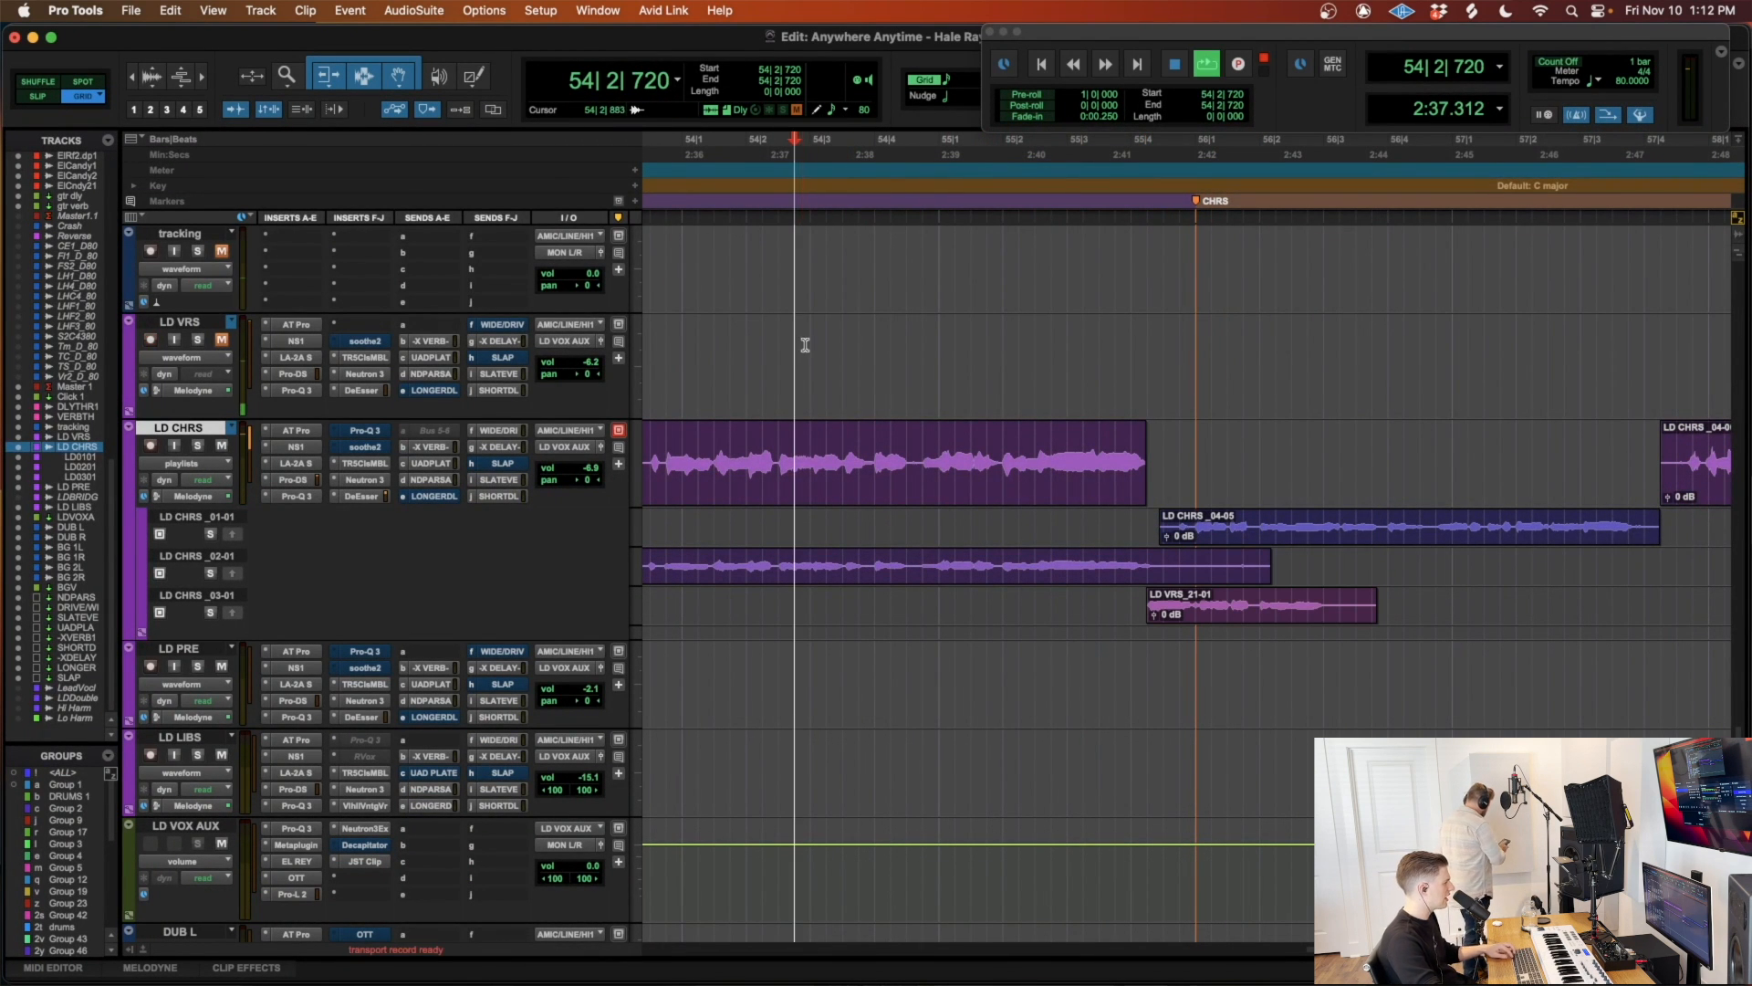
pyautogui.press('space')
pyautogui.press('super+space')
pyautogui.press('r')
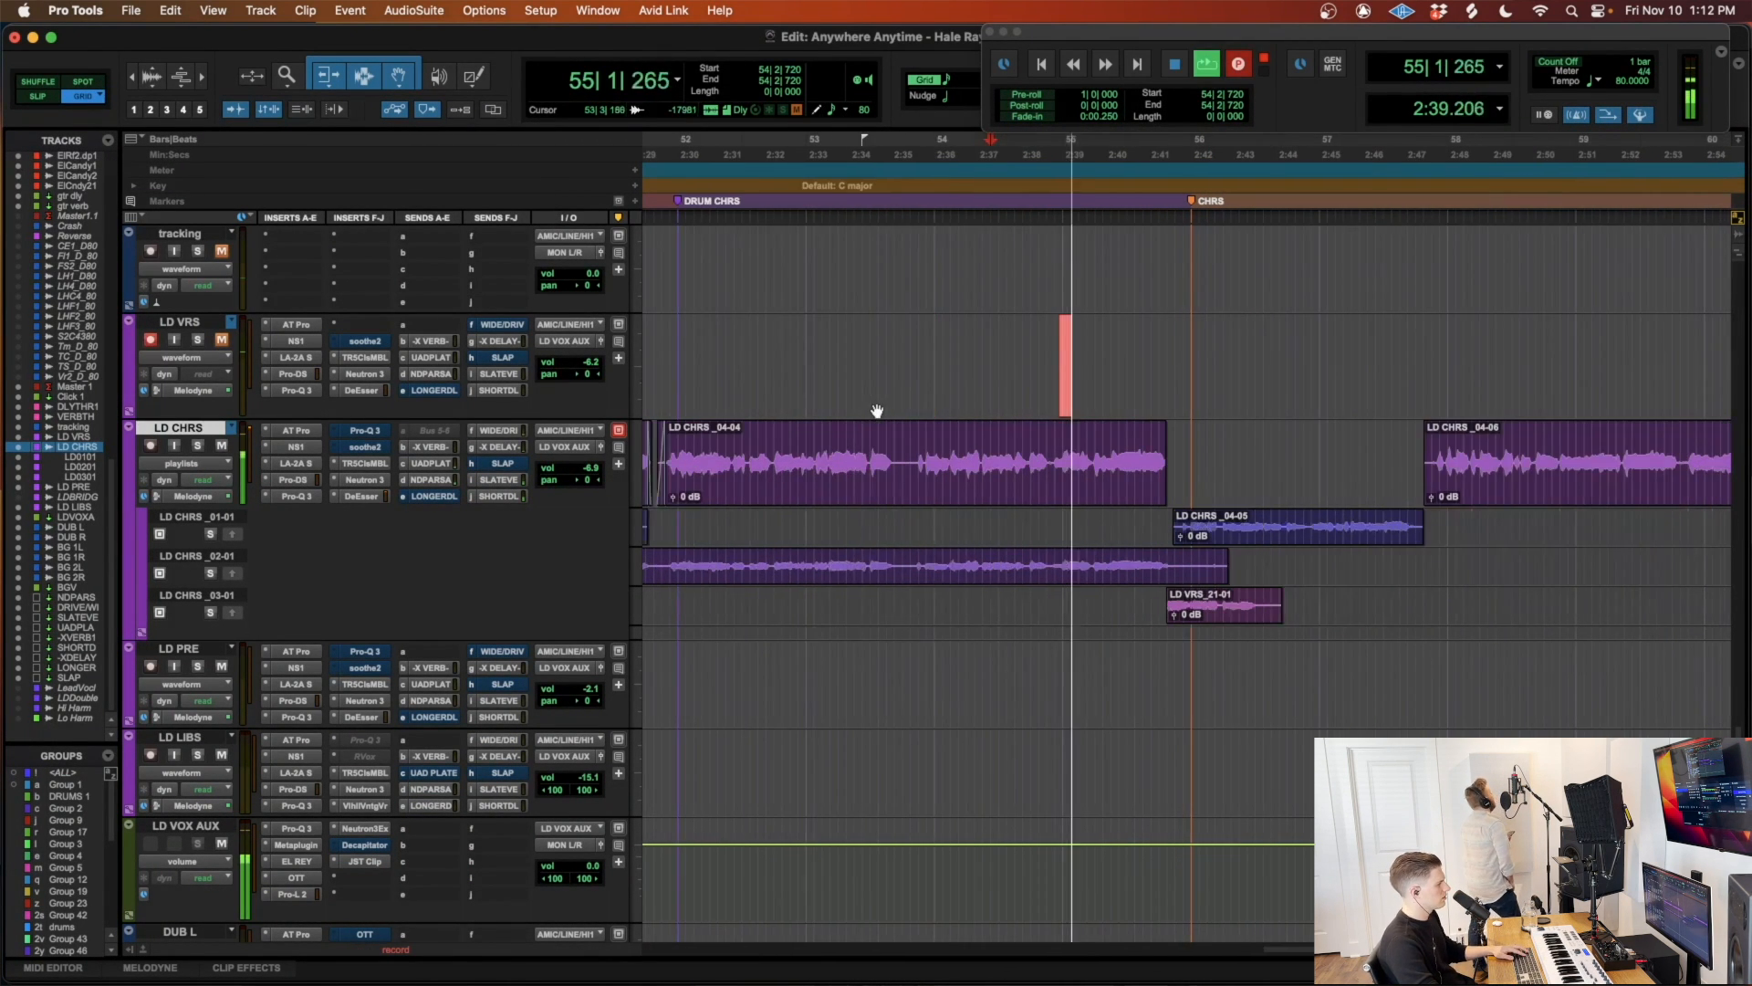
pyautogui.scroll(3, 876, 411)
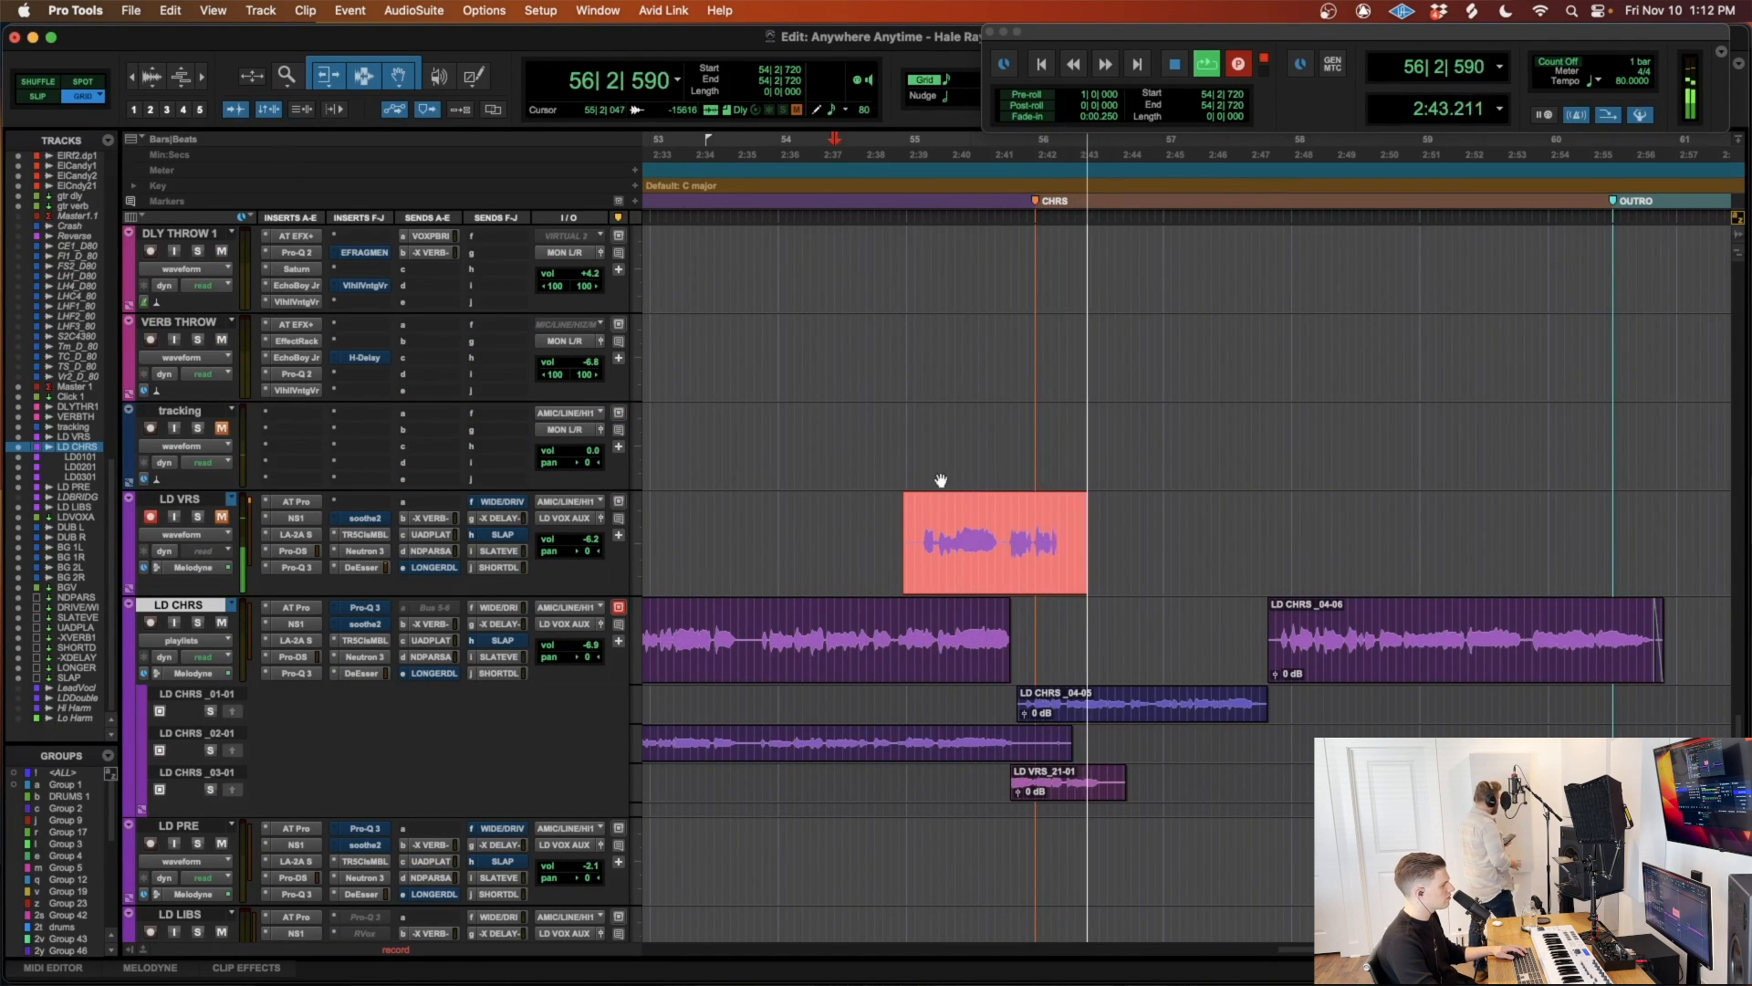
pyautogui.press('space')
# Step: Trim the second take's start to 55|4|161 and move it onto LD CHRS after the drum chorus clip
pyautogui.click(1020, 539)
pyautogui.press('super+bracketright')
pyautogui.press('super+bracketright')
pyautogui.press('a')
pyautogui.moveTo(1218, 568); pyautogui.dragTo(1223, 625)
# Step: Play into the second take on LD CHRS and adjust its join with the drum chorus clip to 55|4|189
pyautogui.click(1027, 620)
pyautogui.press('space')
pyautogui.click(1198, 654)
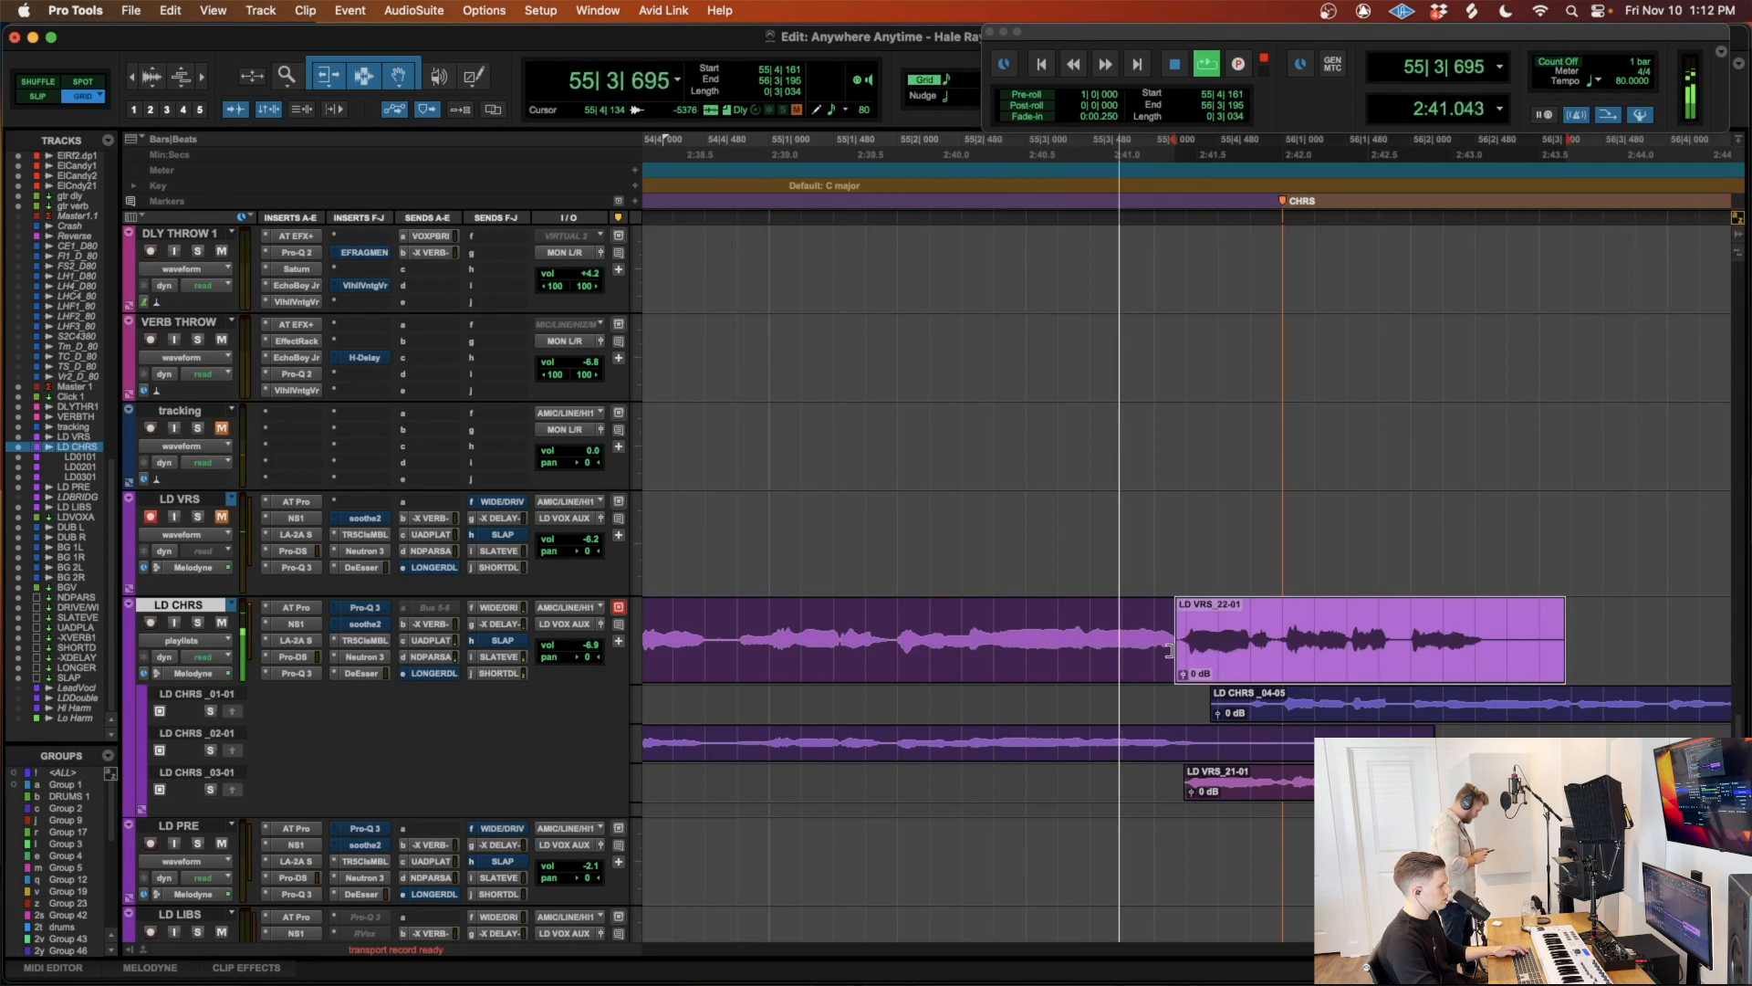
pyautogui.click(1169, 651)
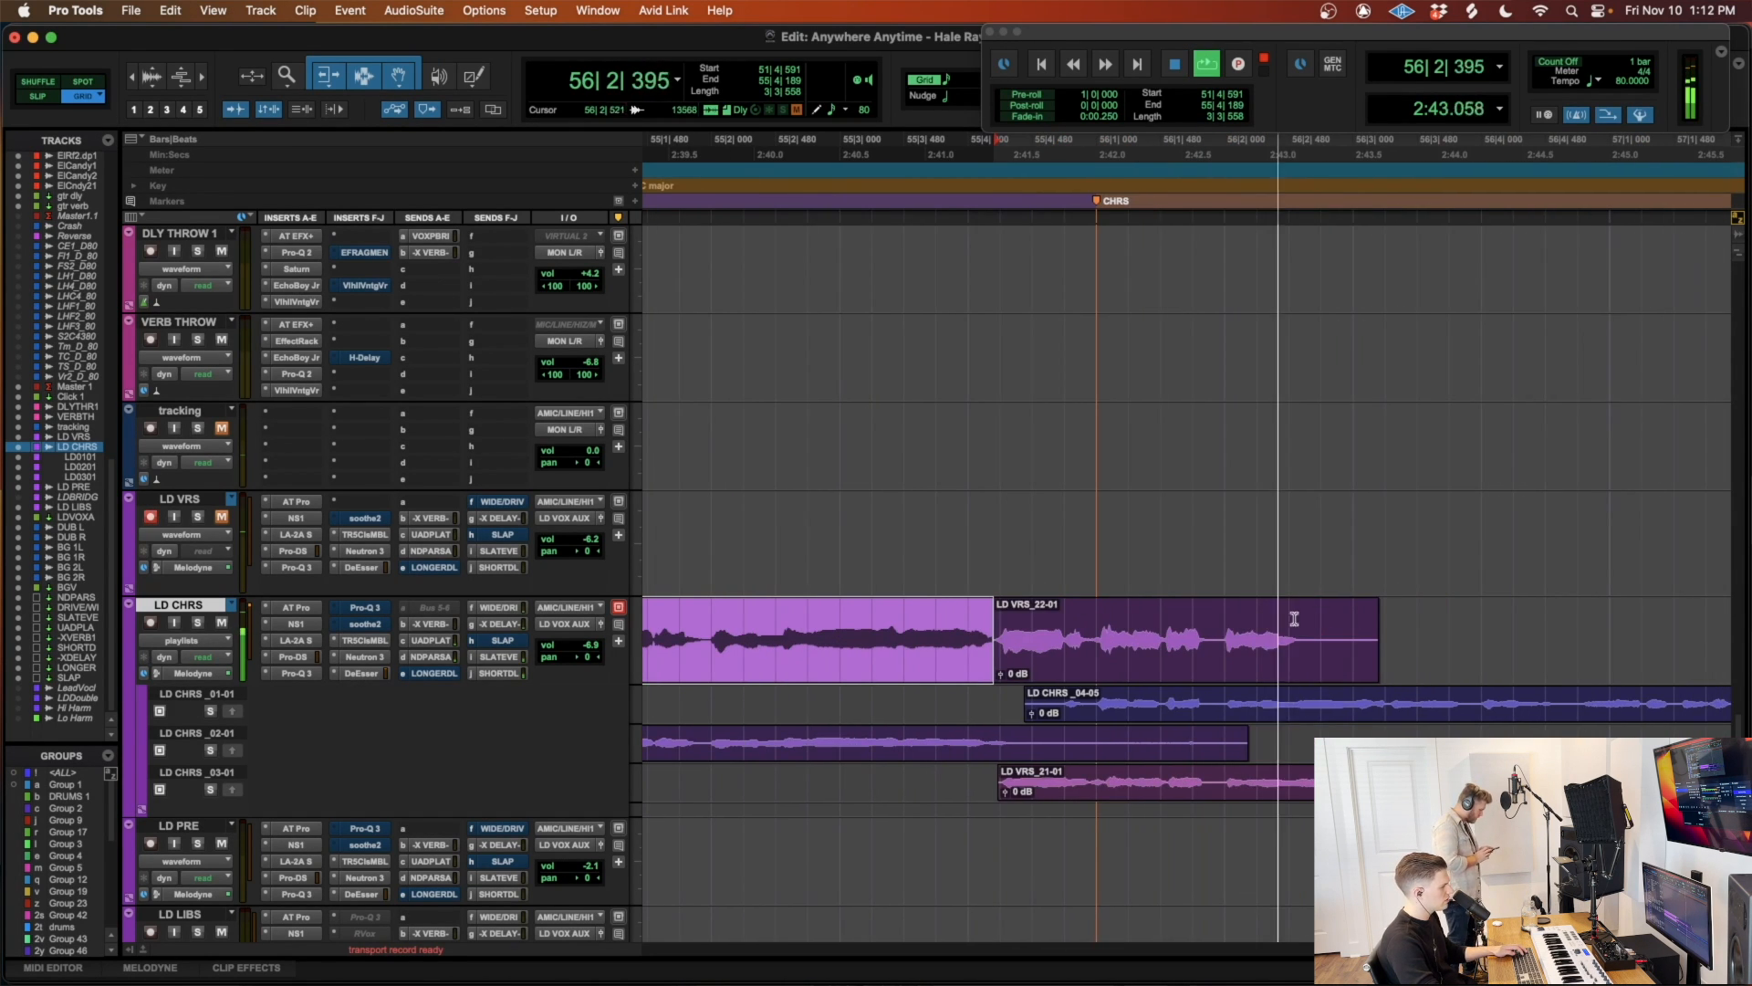
pyautogui.press('space')
# Step: Split the second take just before the CHRS marker and shift its later part slightly earlier
pyautogui.click(1090, 625)
pyautogui.press('b')
pyautogui.click(1246, 659)
pyautogui.moveTo(1240, 653); pyautogui.dragTo(1233, 654)
# Step: Mute the drum chorus clip on LD CHRS that precedes the newly recorded take
pyautogui.click(1207, 567)
pyautogui.press('r')
pyautogui.press('r')
pyautogui.click(968, 669)
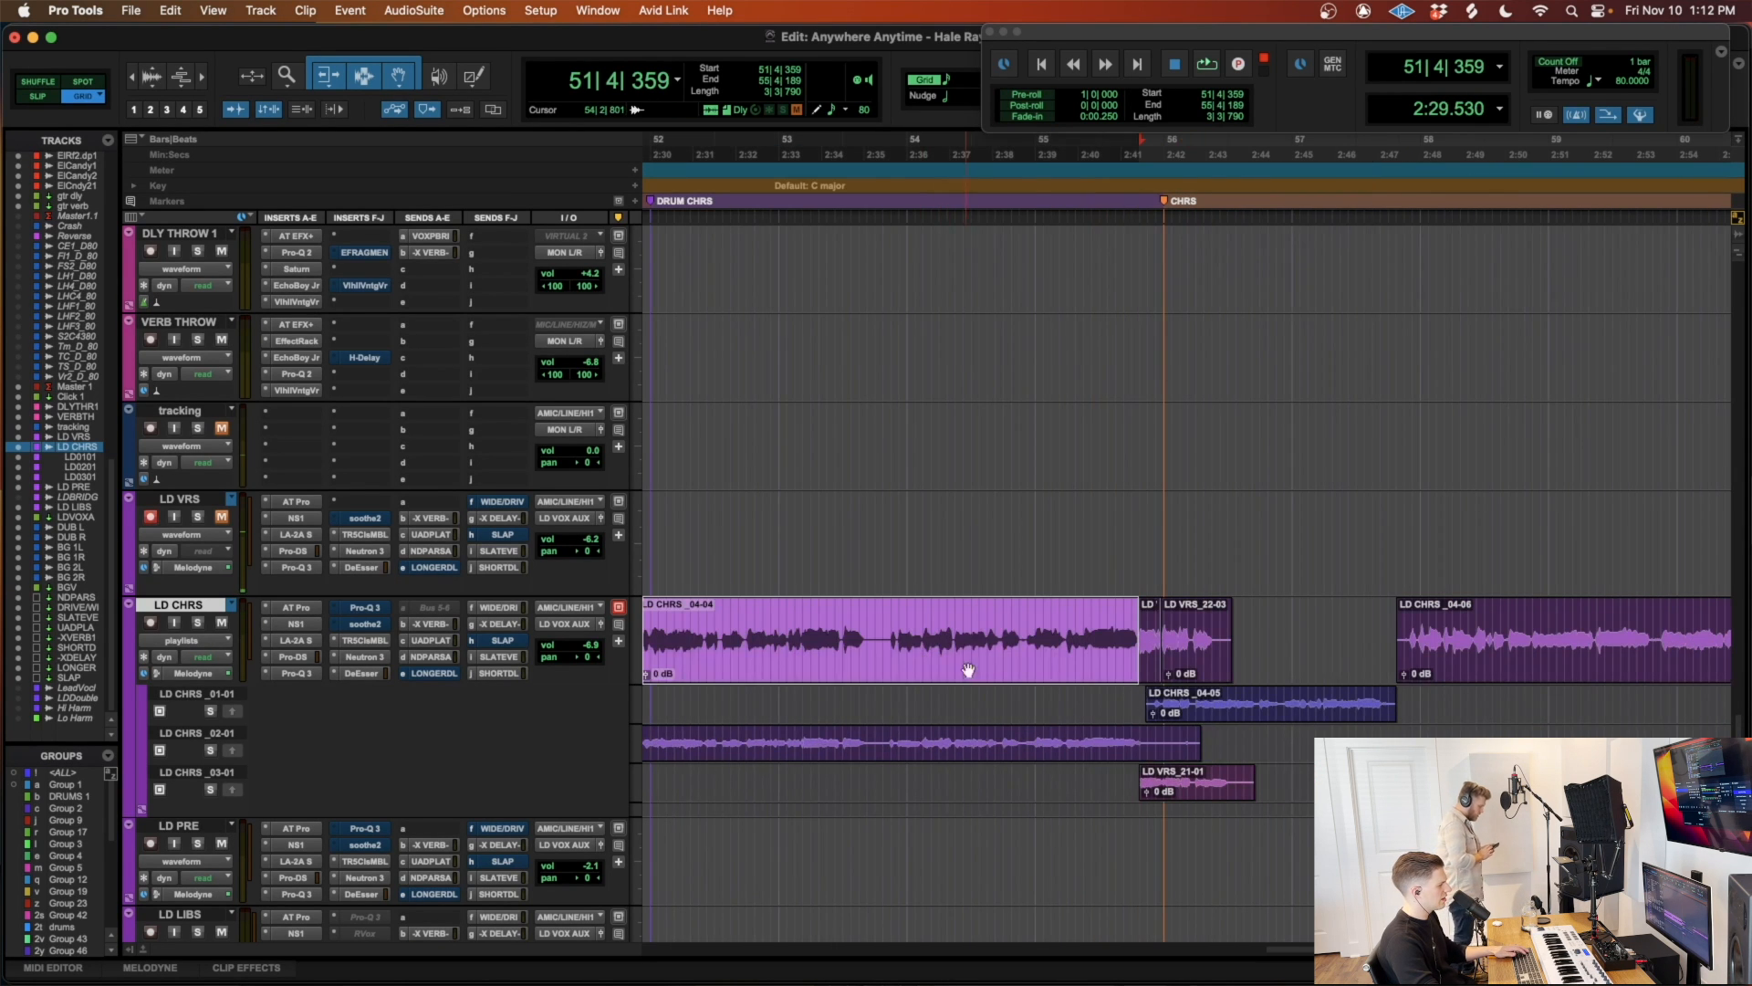
pyautogui.press('super+m')
# Step: Listen to the final chorus from 56|1|720, then from 59|2|720 into the outro
pyautogui.click(1166, 517)
pyautogui.press('space')
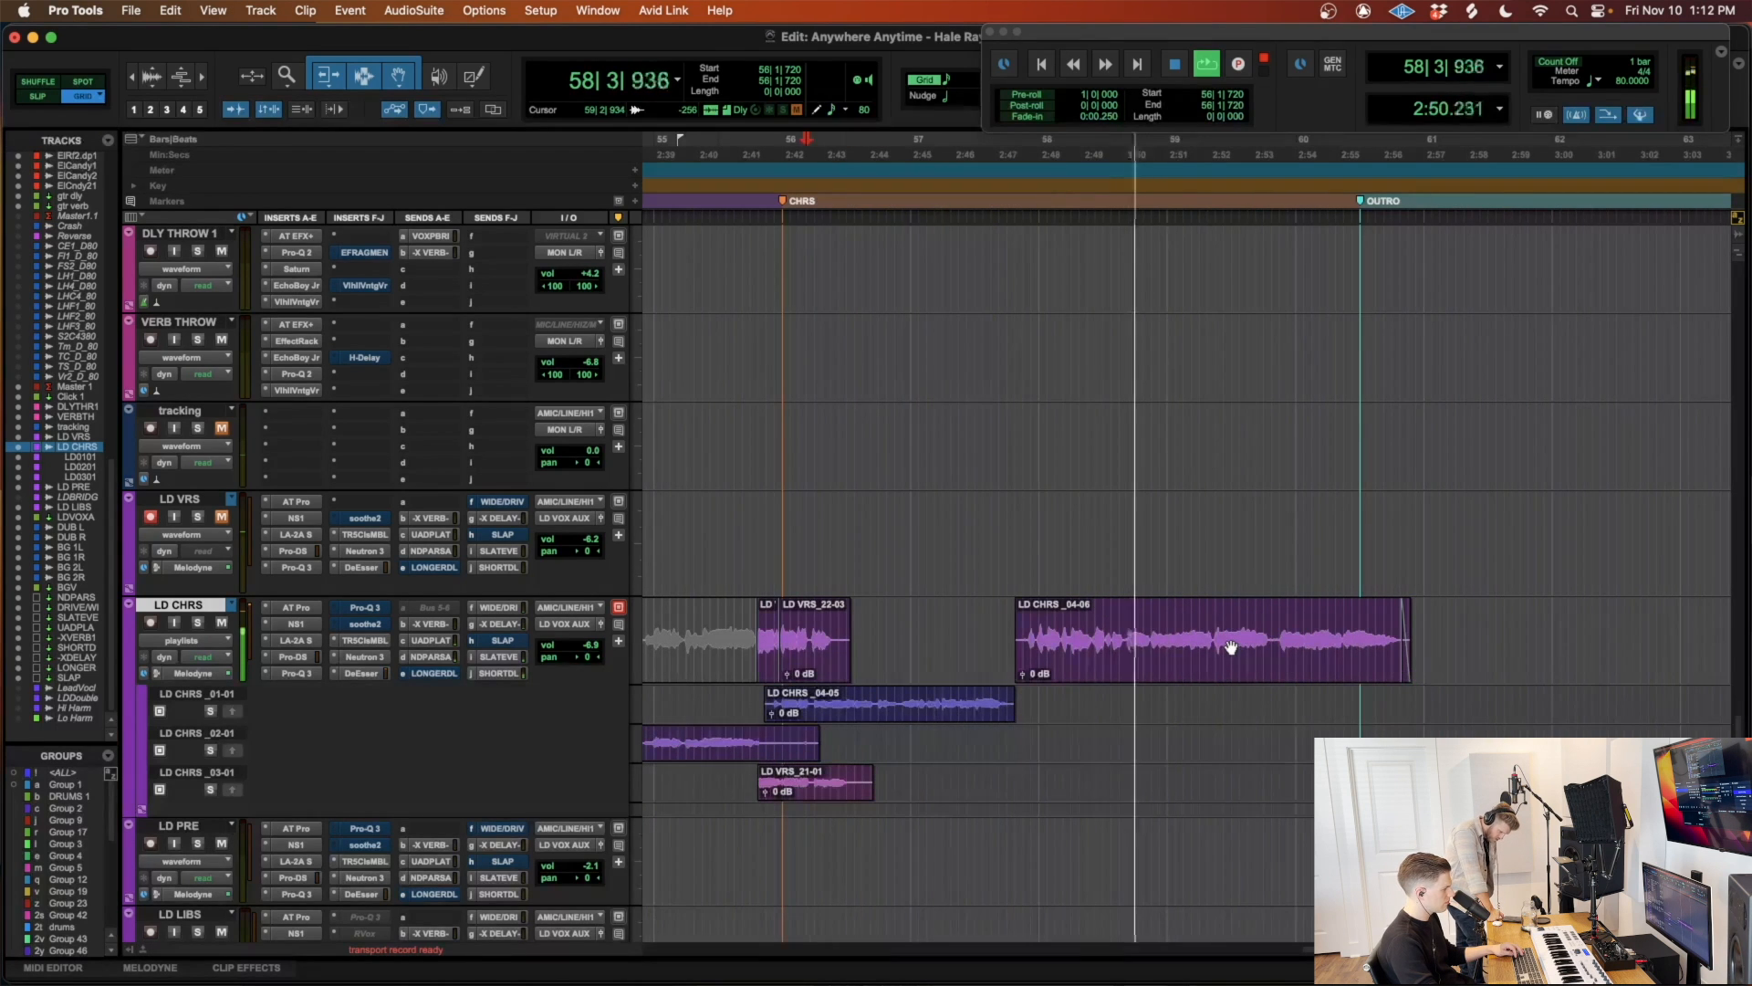
pyautogui.click(1221, 605)
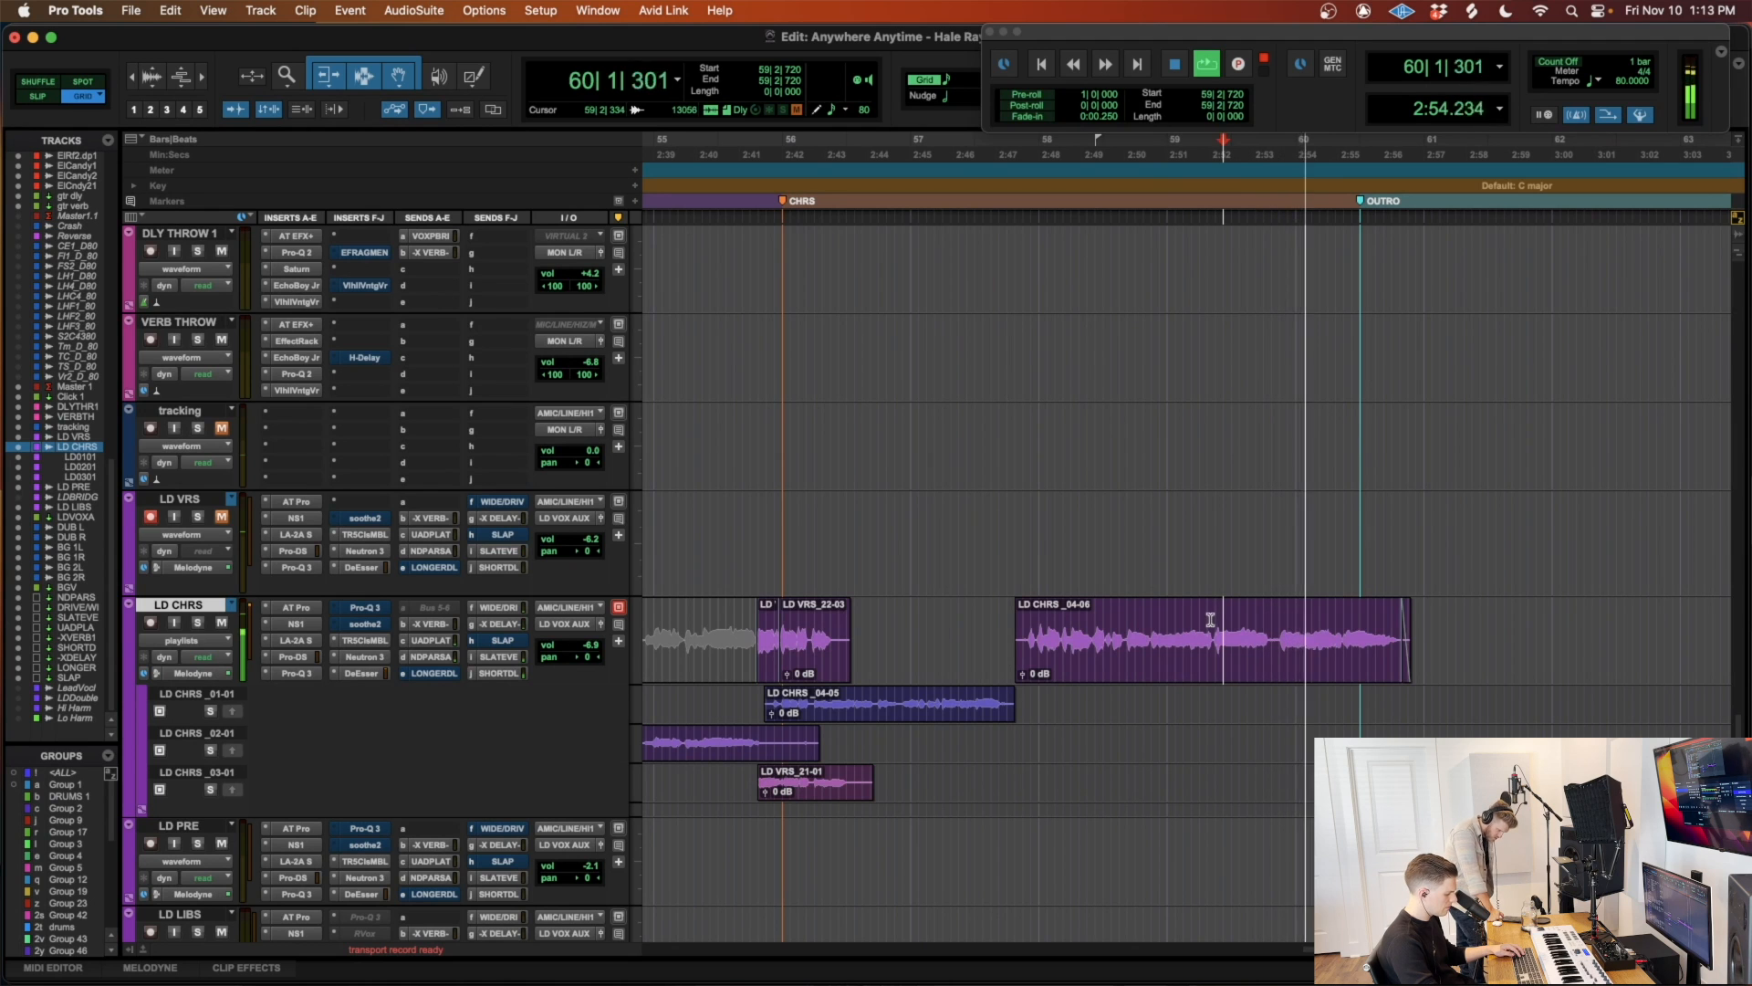
pyautogui.press('r')
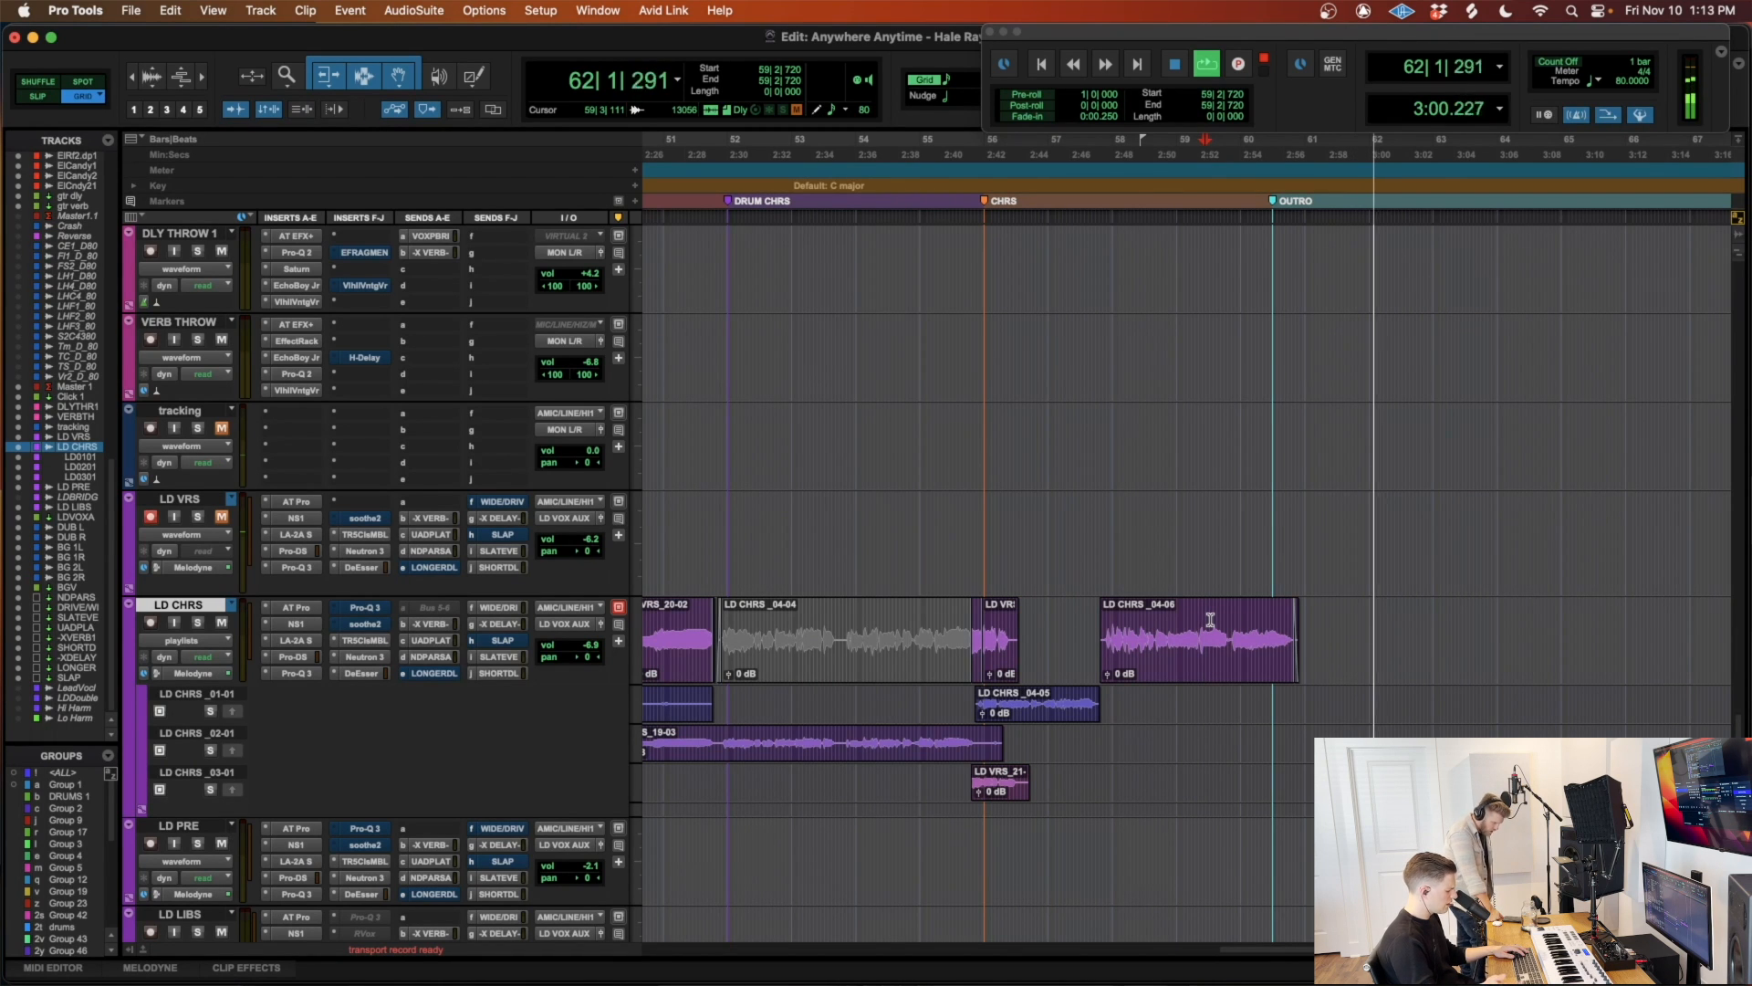
pyautogui.press('space')
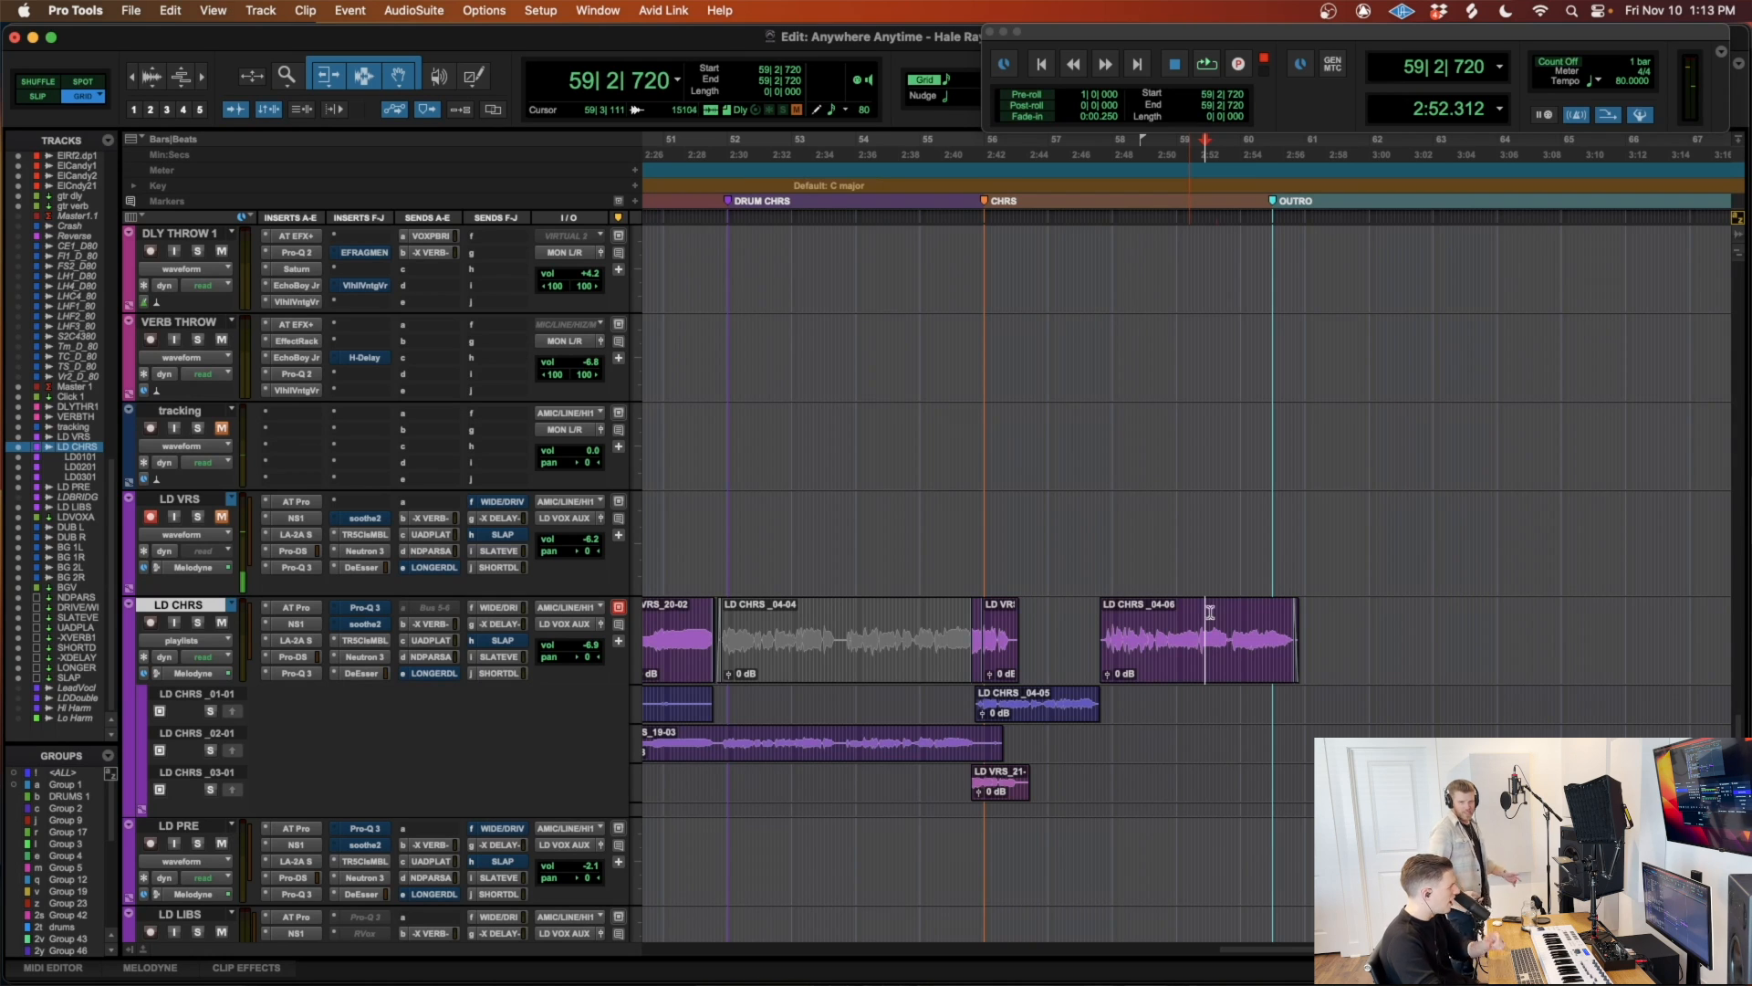
# Step: Record a first outro vocal take on LD VRS, playing in from 59|3|000
pyautogui.press('t')
pyautogui.press('t')
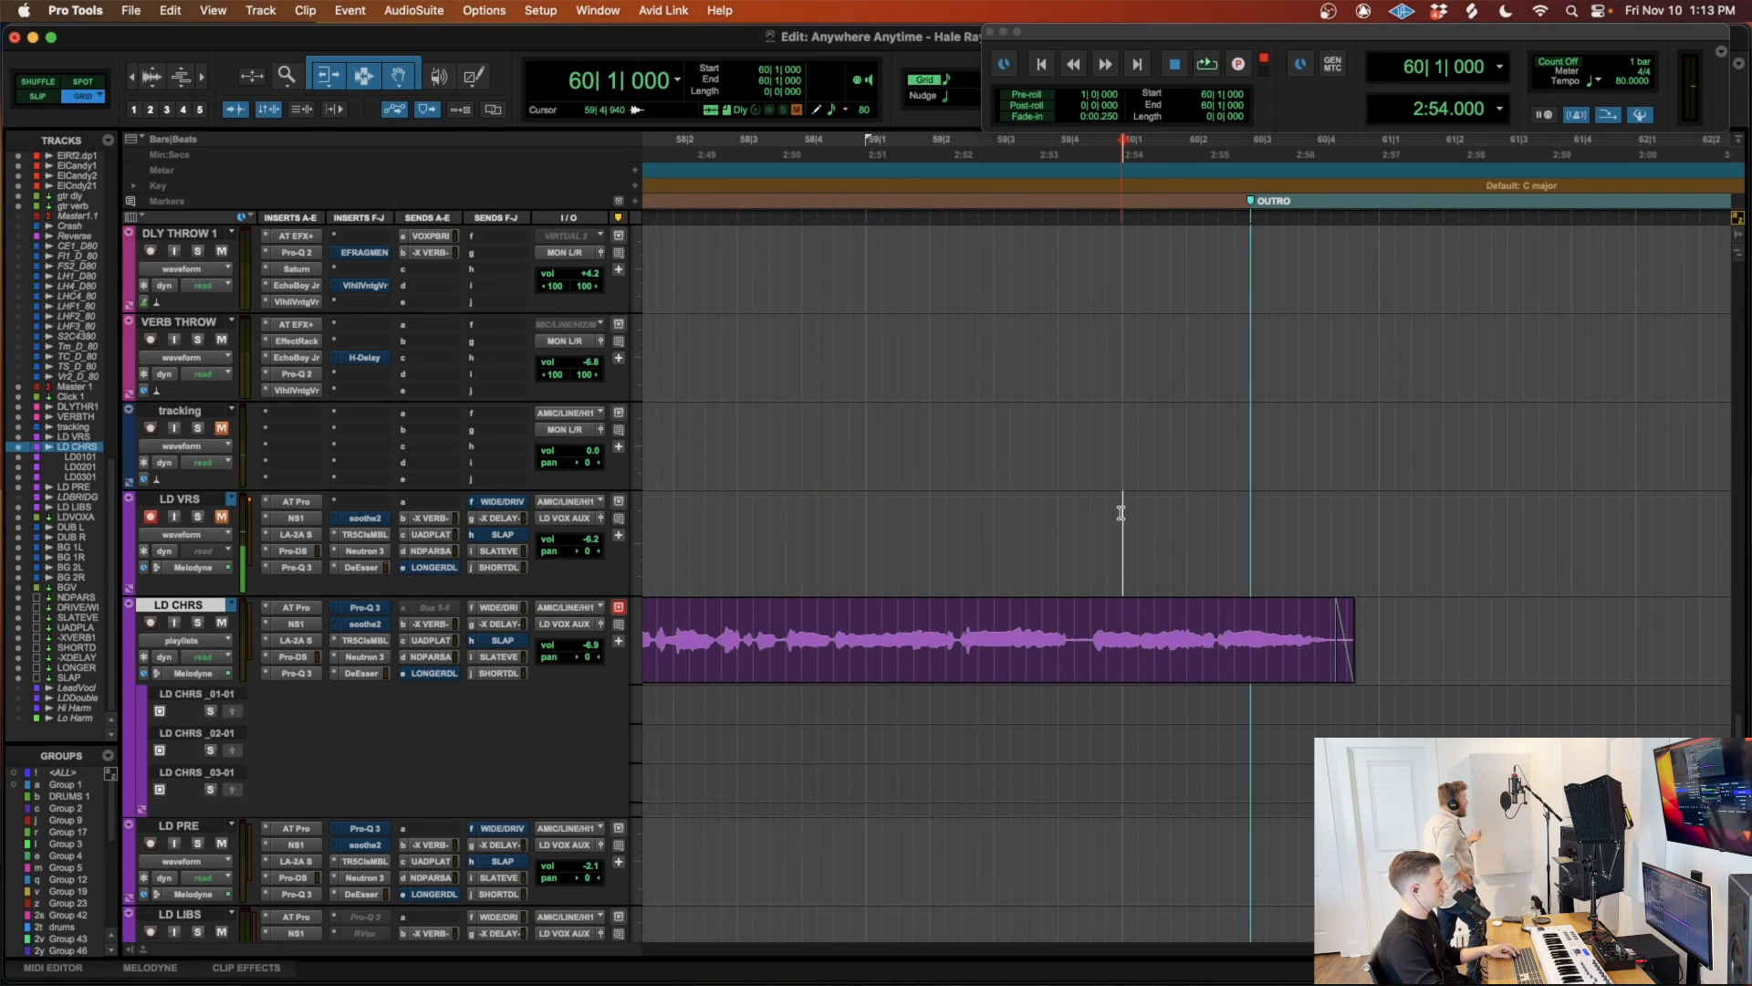
pyautogui.press('r')
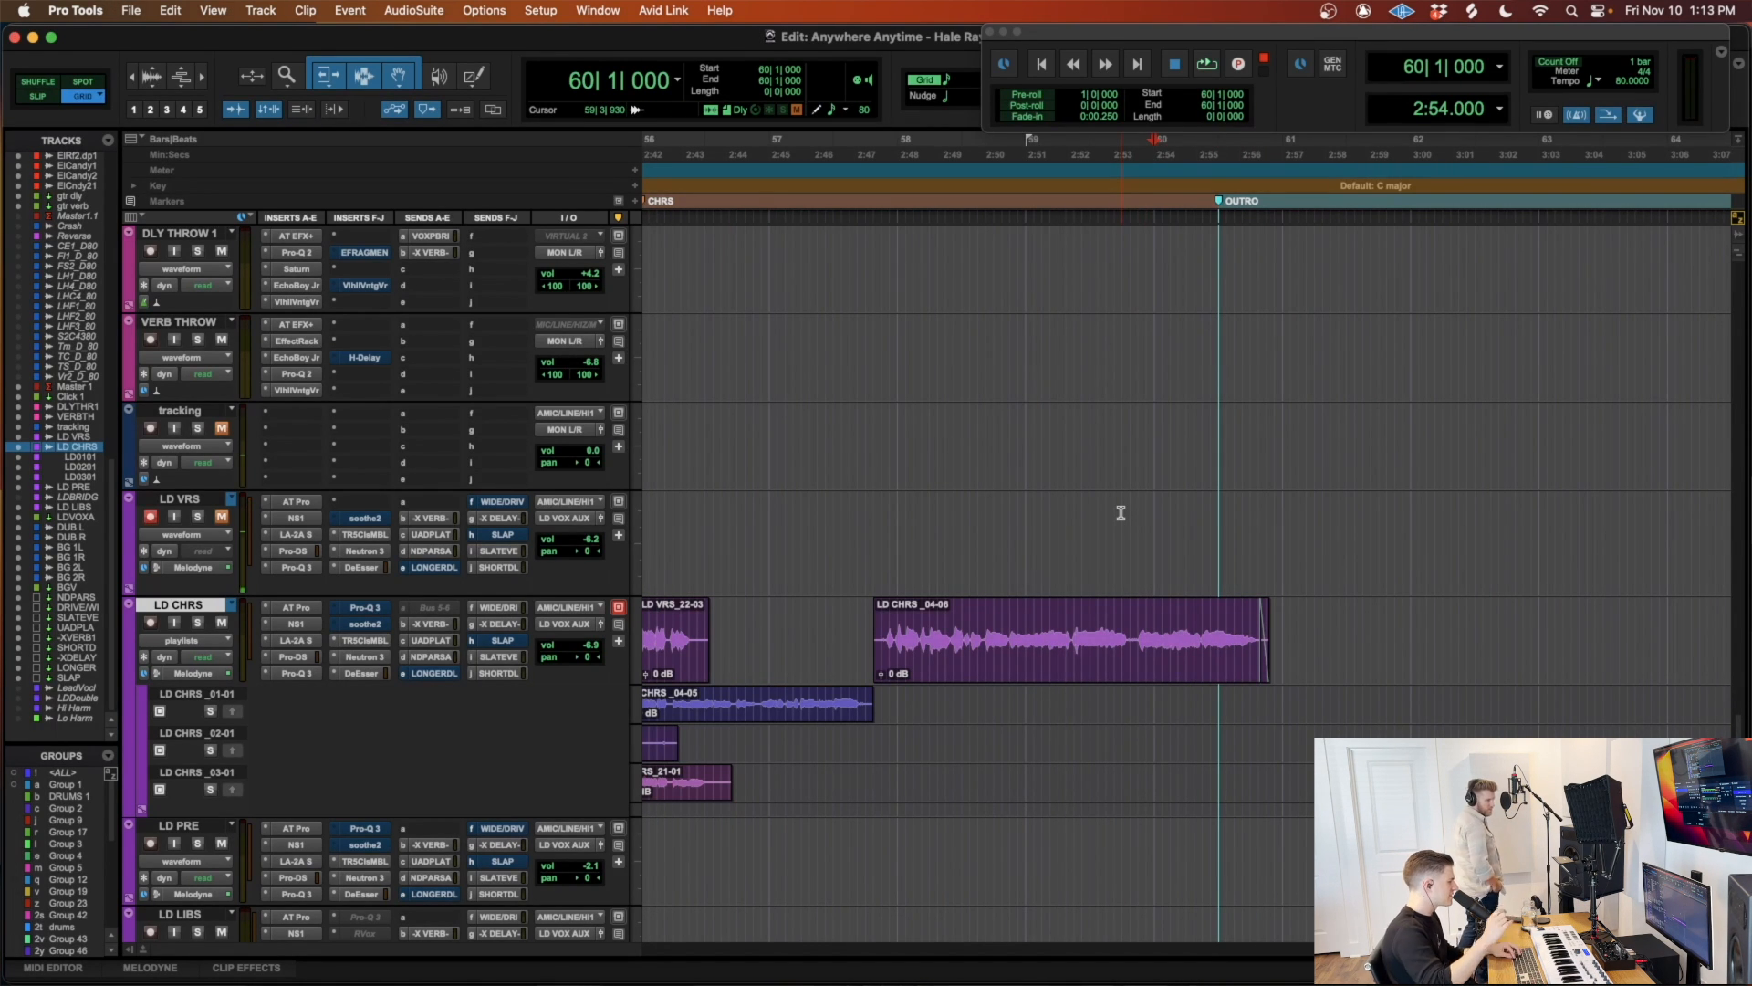
pyautogui.click(1089, 517)
pyautogui.press('super+space')
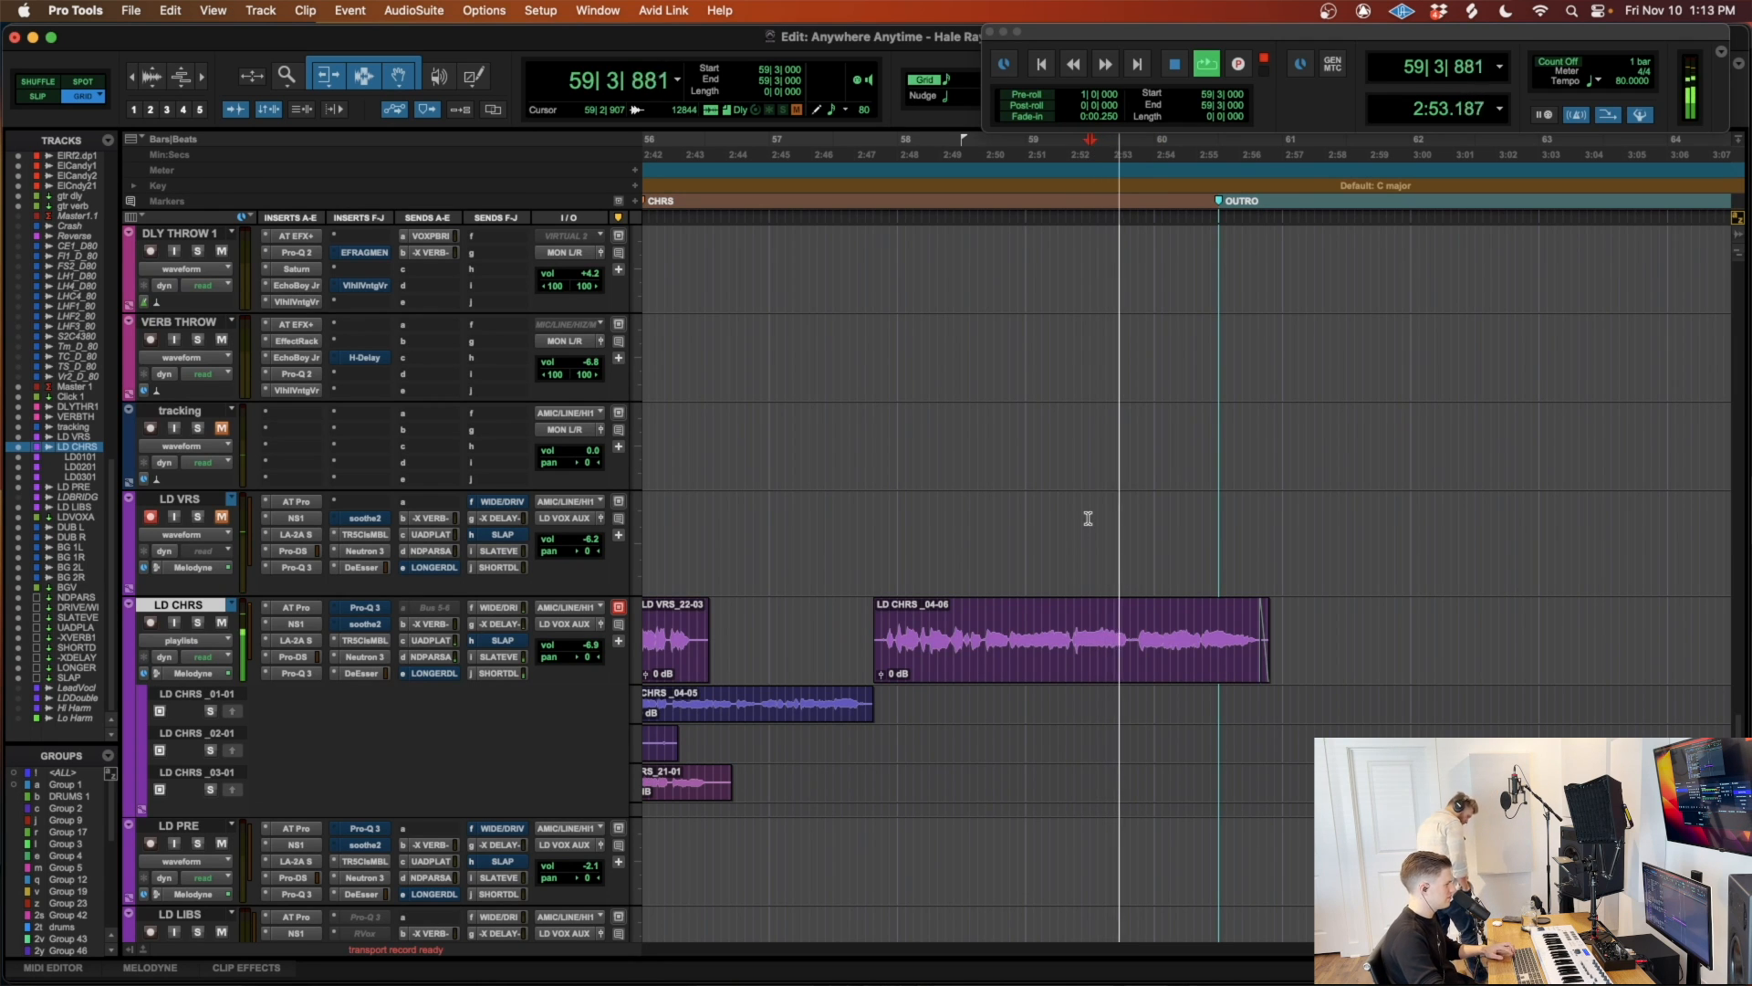
pyautogui.press('r')
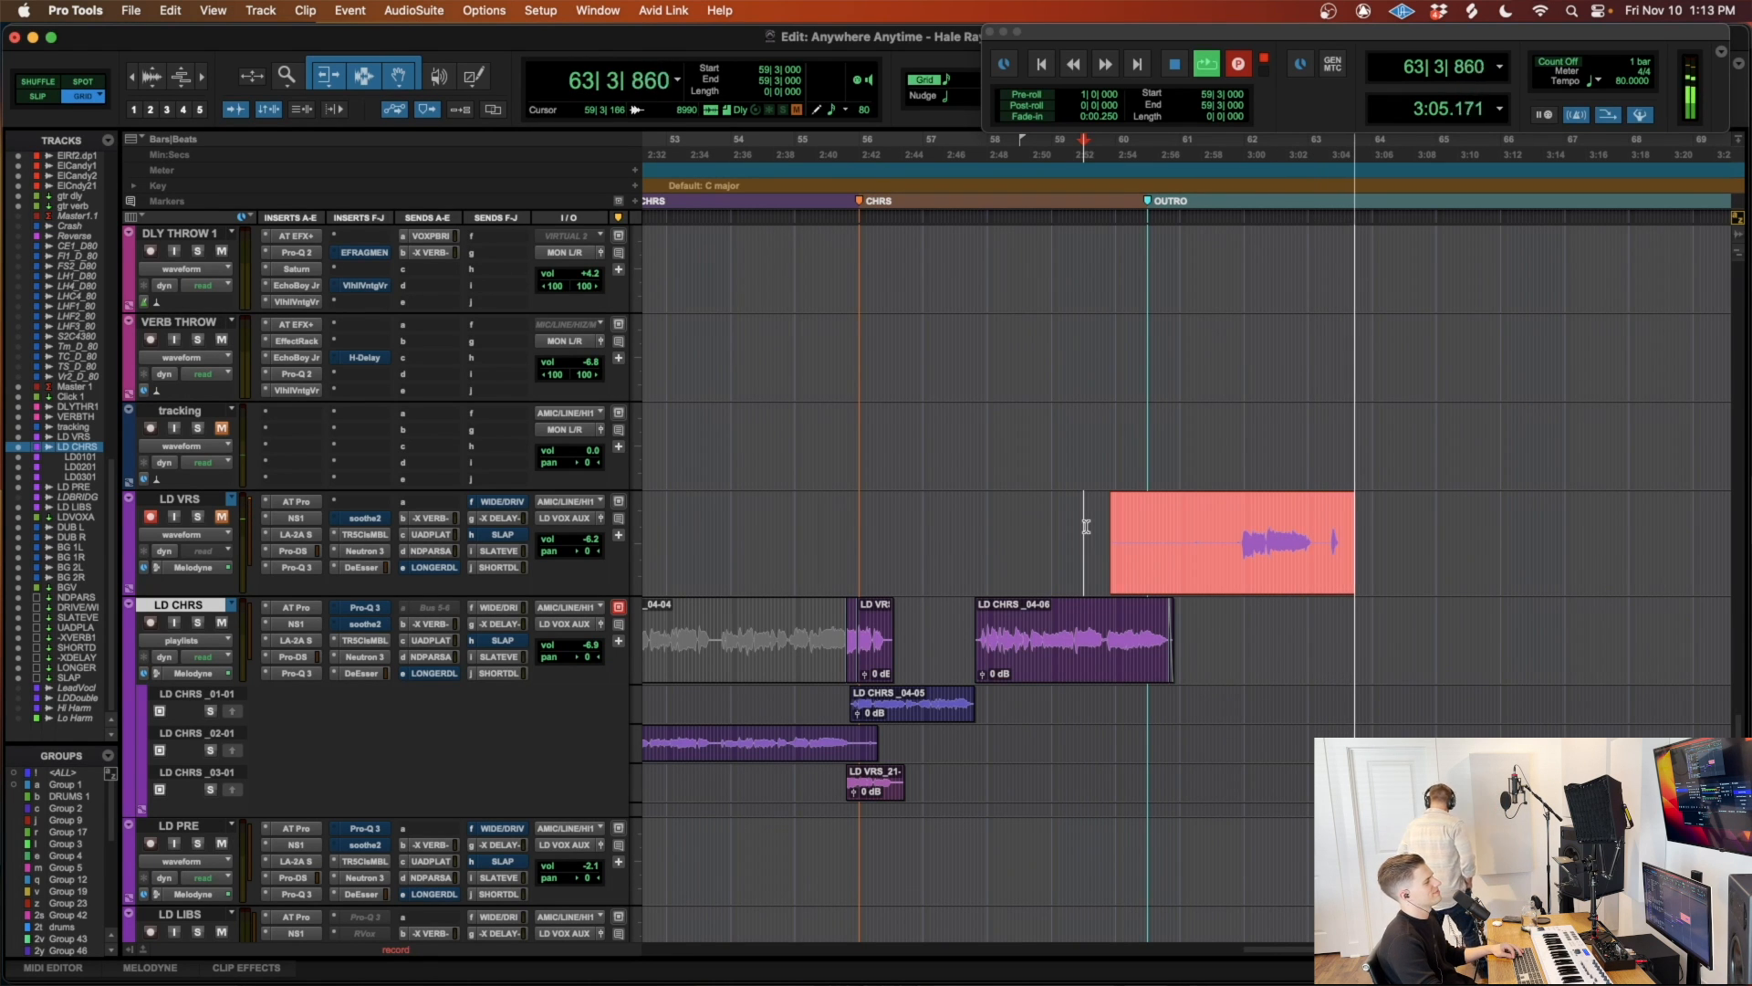
pyautogui.press('space')
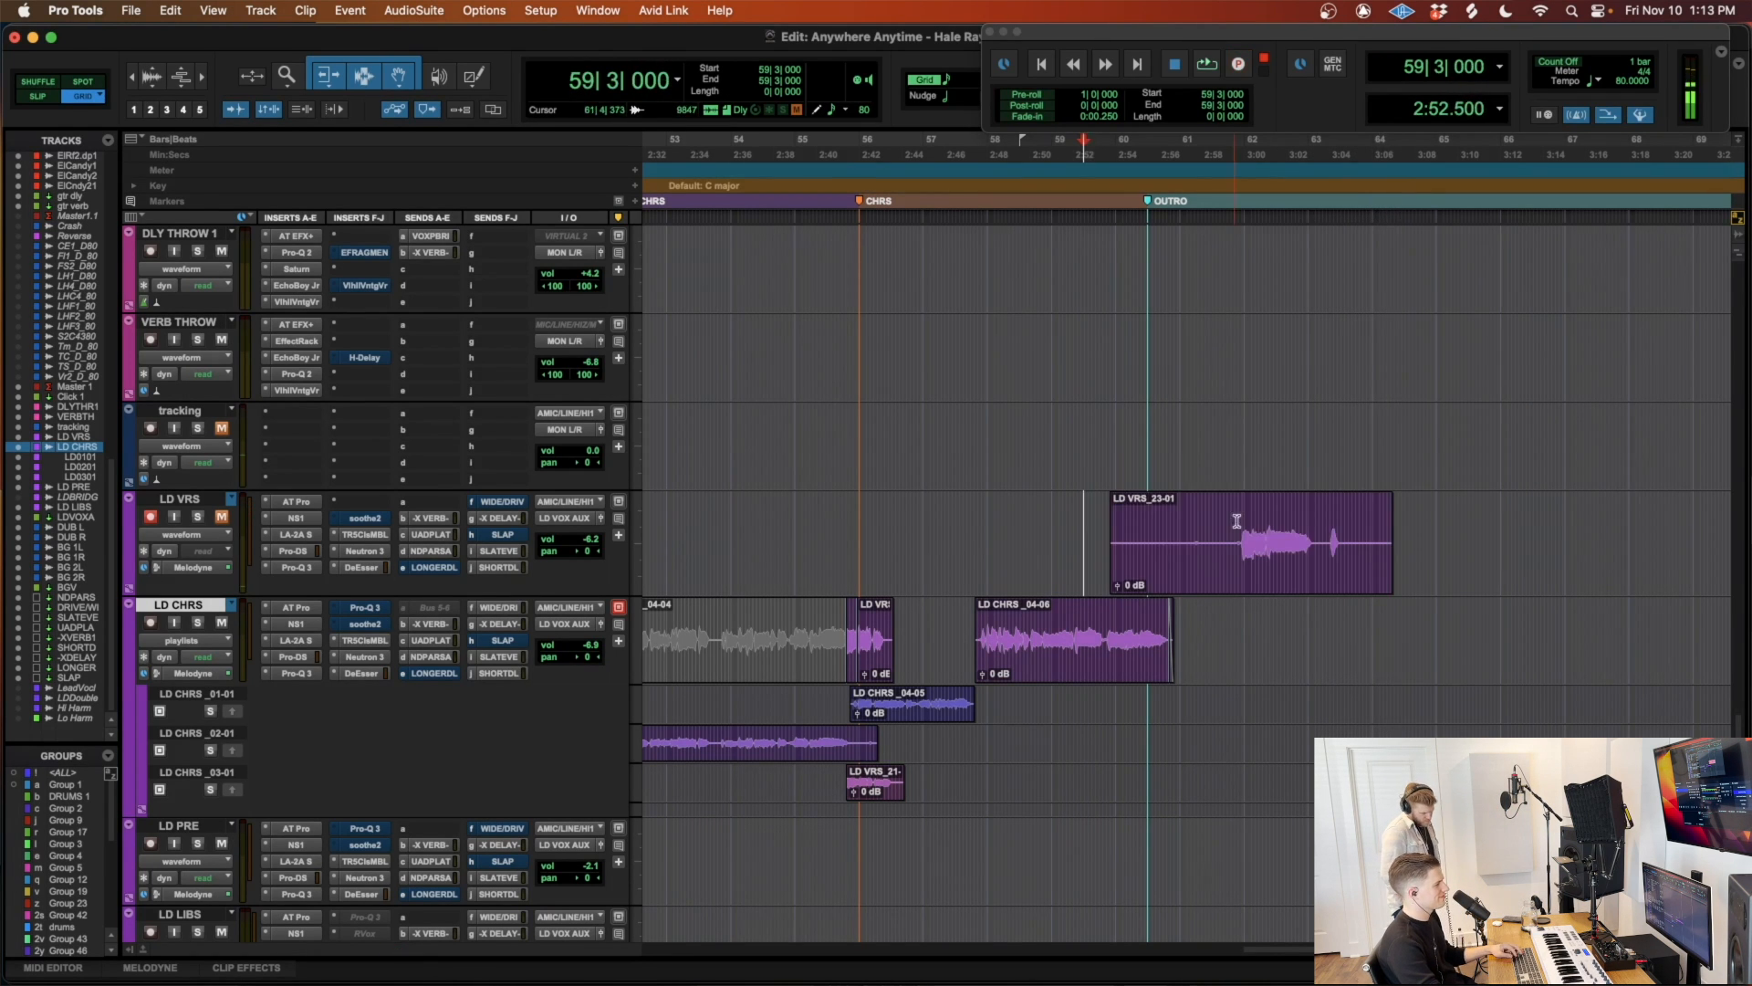
# Step: Trim the start of the outro take to 61|4|480 and move it to playlist LD CHRS _01-01
pyautogui.press('a')
pyautogui.moveTo(1267, 582); pyautogui.dragTo(1270, 694)
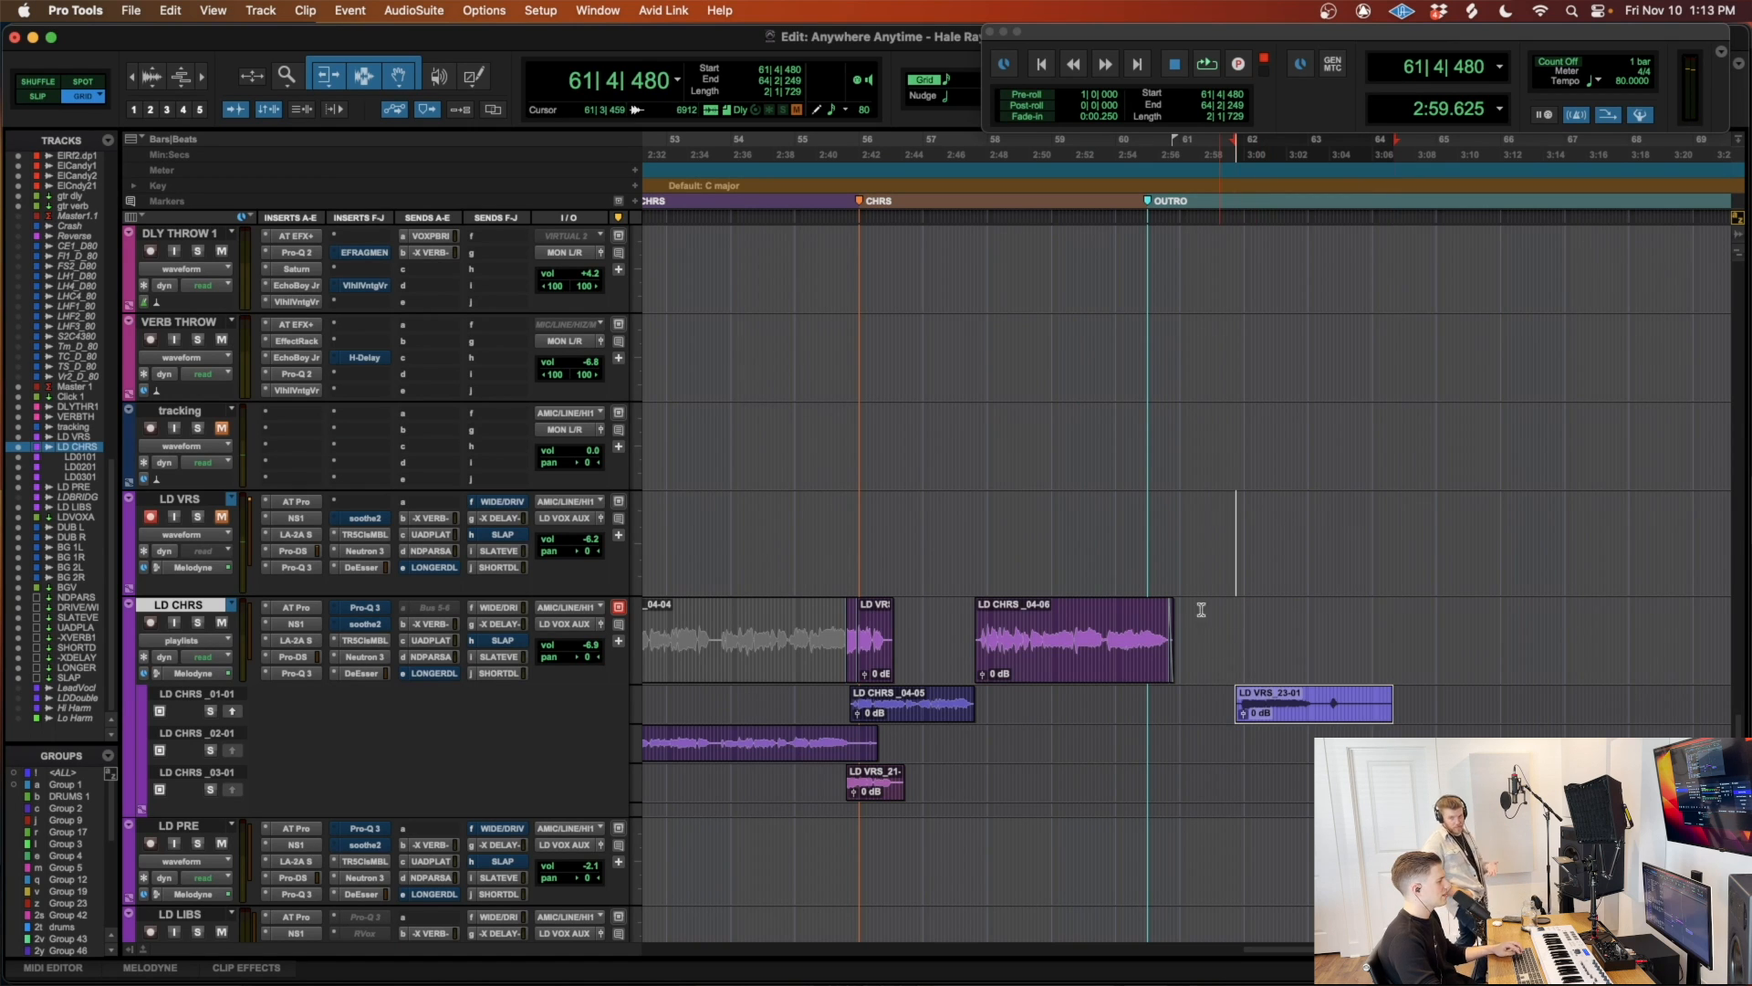
# Step: Record a second outro vocal take on LD VRS, playing in from 59|4|240
pyautogui.click(1103, 532)
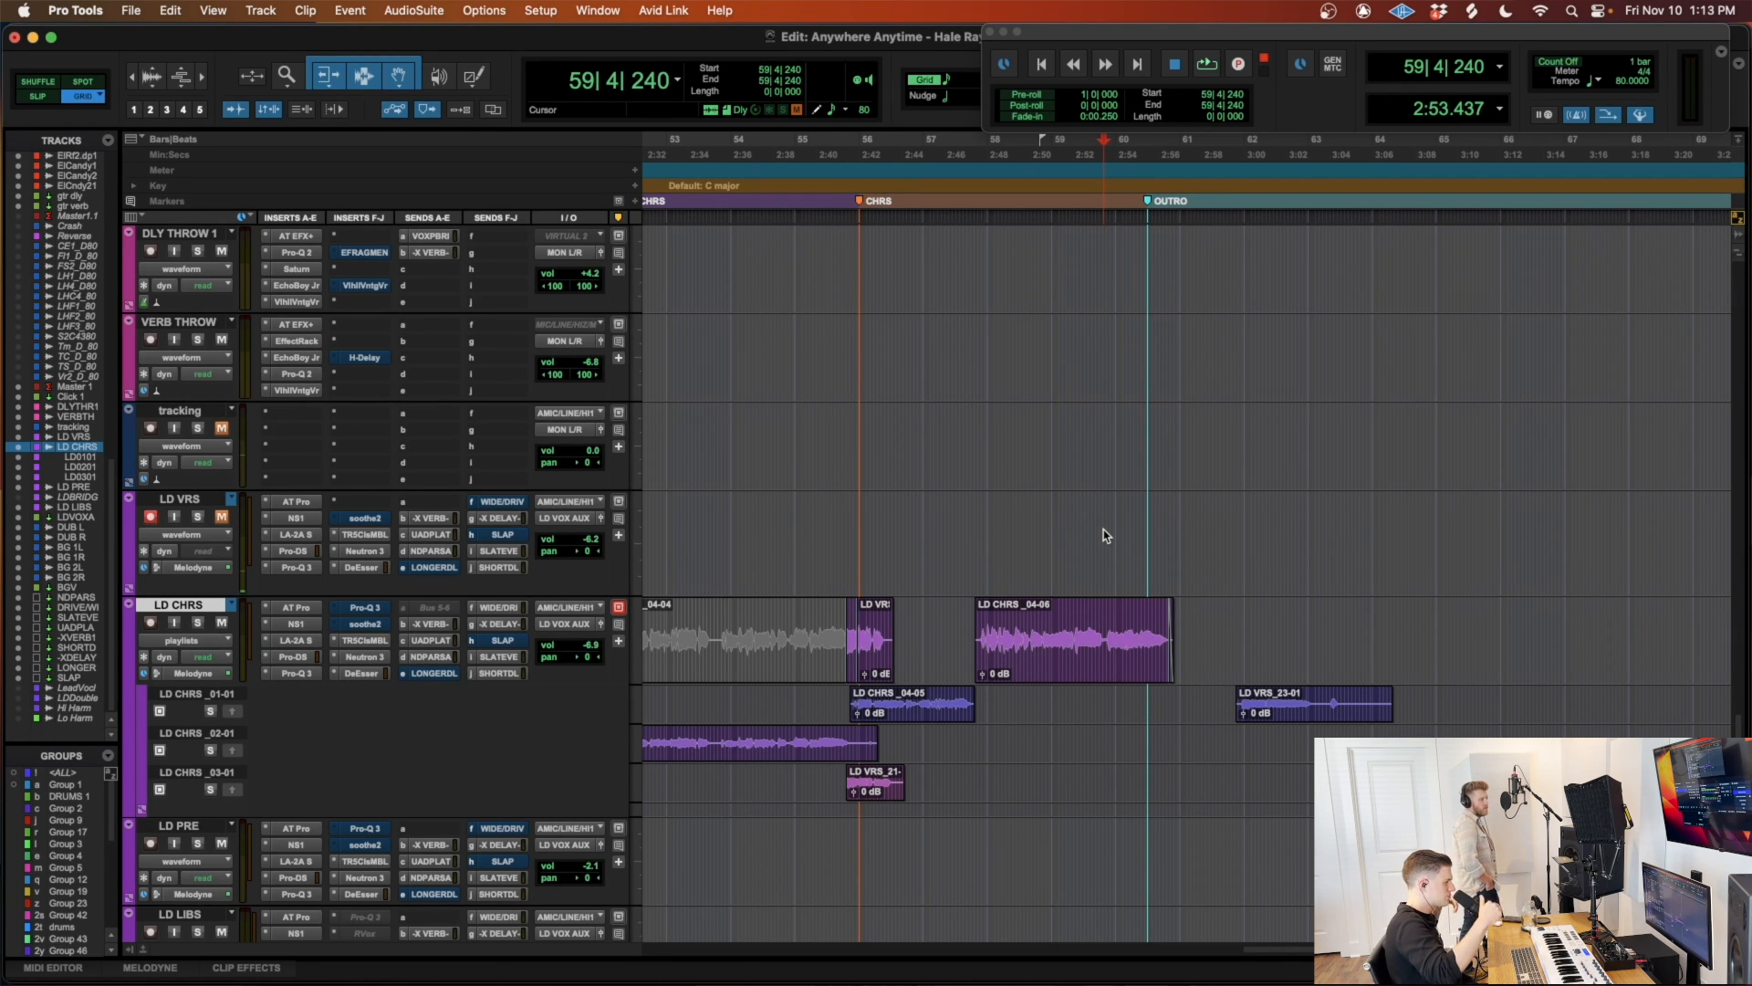
pyautogui.press('space')
pyautogui.press('space')
pyautogui.press('space')
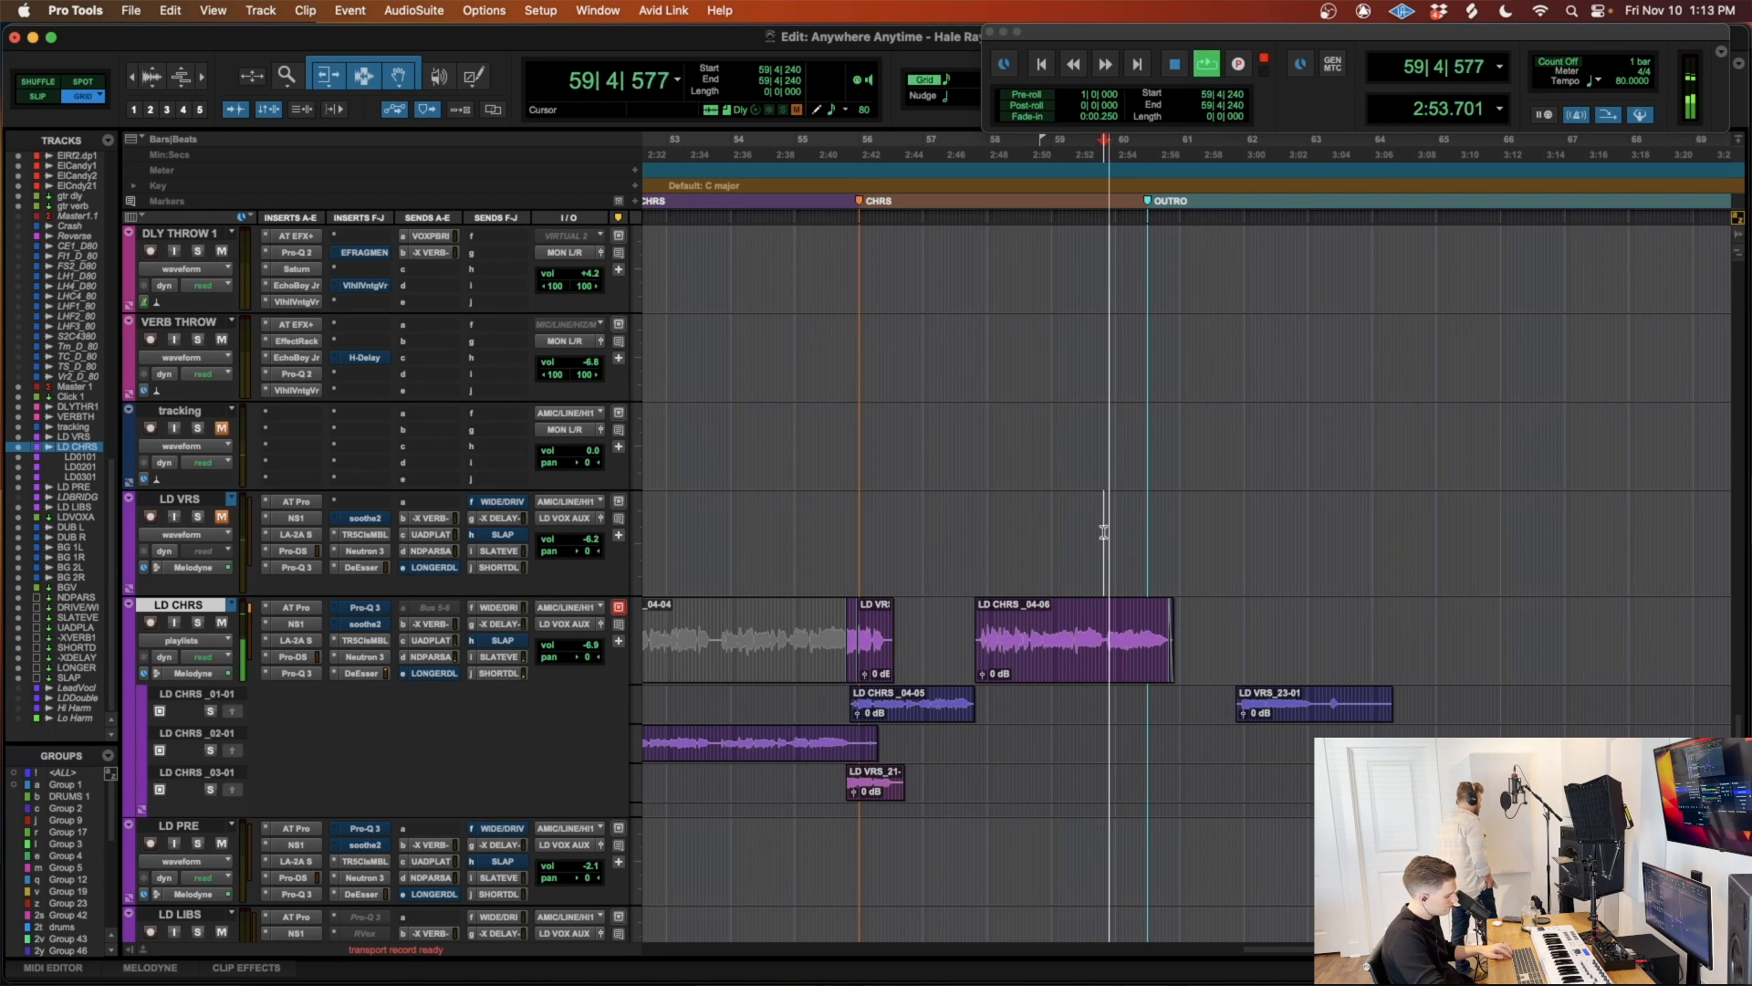
pyautogui.press('super+space')
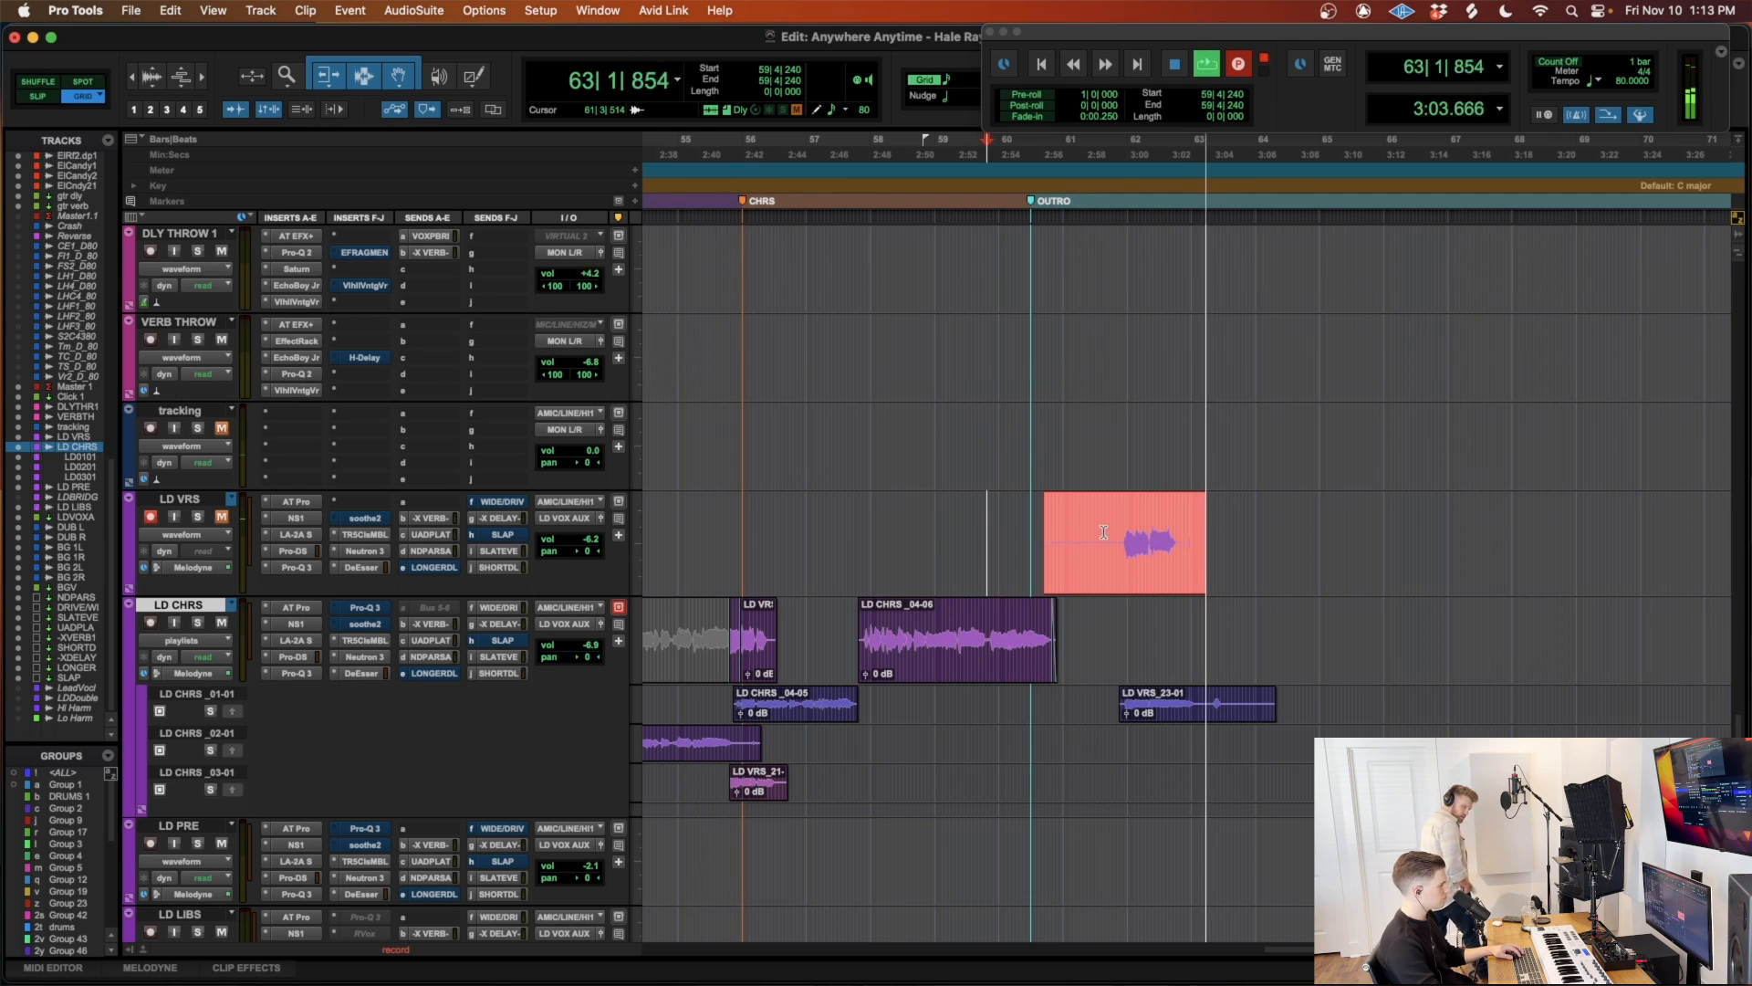
pyautogui.press('space')
# Step: Move the second outro take to the main LD CHRS playlist, trimmed to run from 61|4|480 to 62|4|301
pyautogui.click(1118, 521)
pyautogui.press('a')
pyautogui.moveTo(1153, 567); pyautogui.dragTo(1164, 629)
pyautogui.click(1180, 606)
pyautogui.press('s')
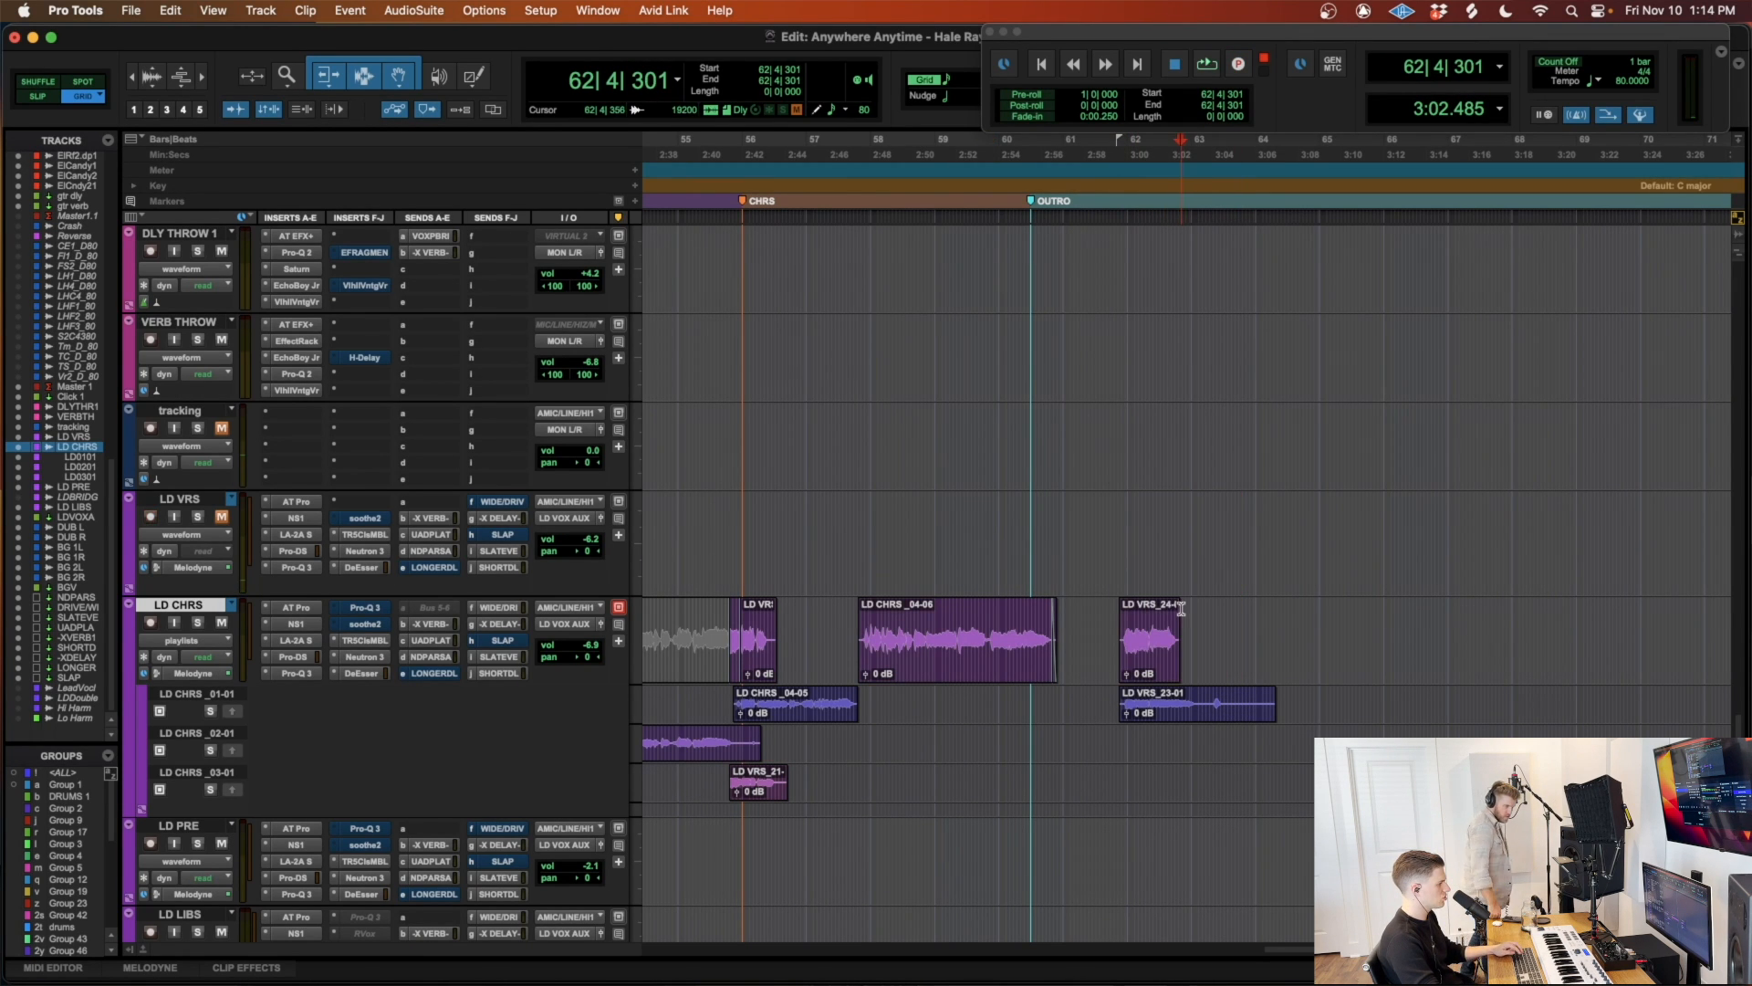
# Step: Add a short fade-in to the second outro take and listen to it from 61|3|480
pyautogui.press('r')
pyautogui.press('r')
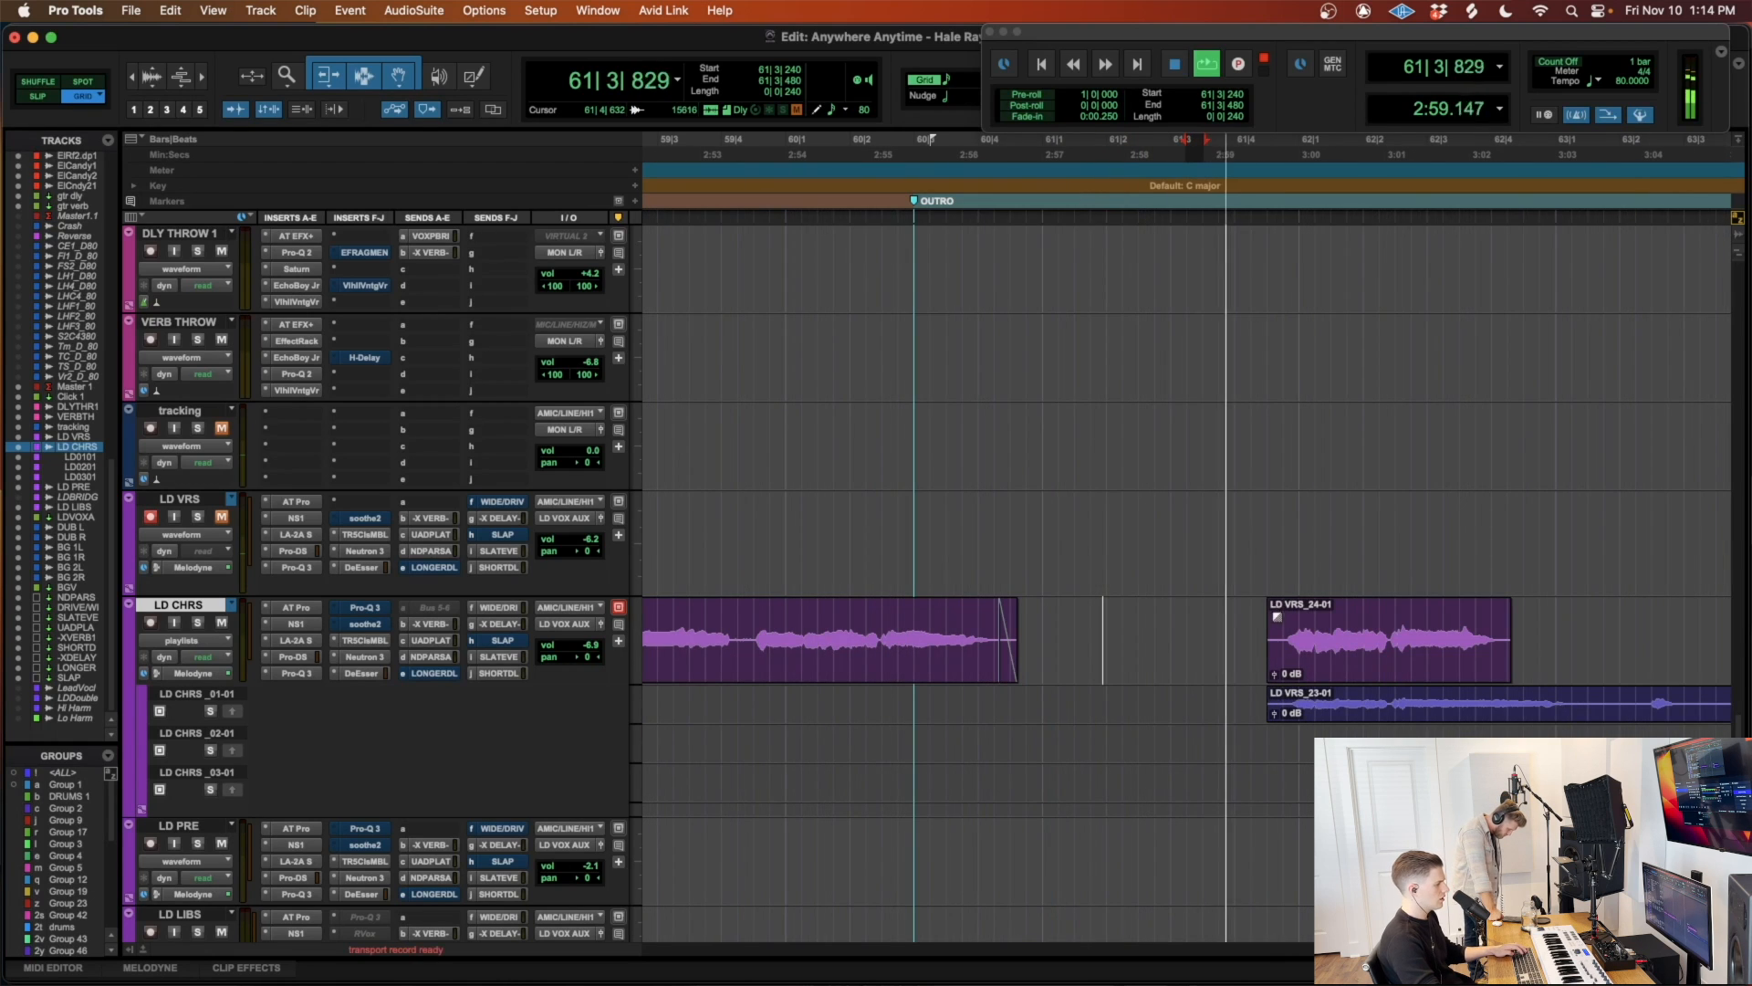
pyautogui.moveTo(1272, 615); pyautogui.dragTo(1276, 615)
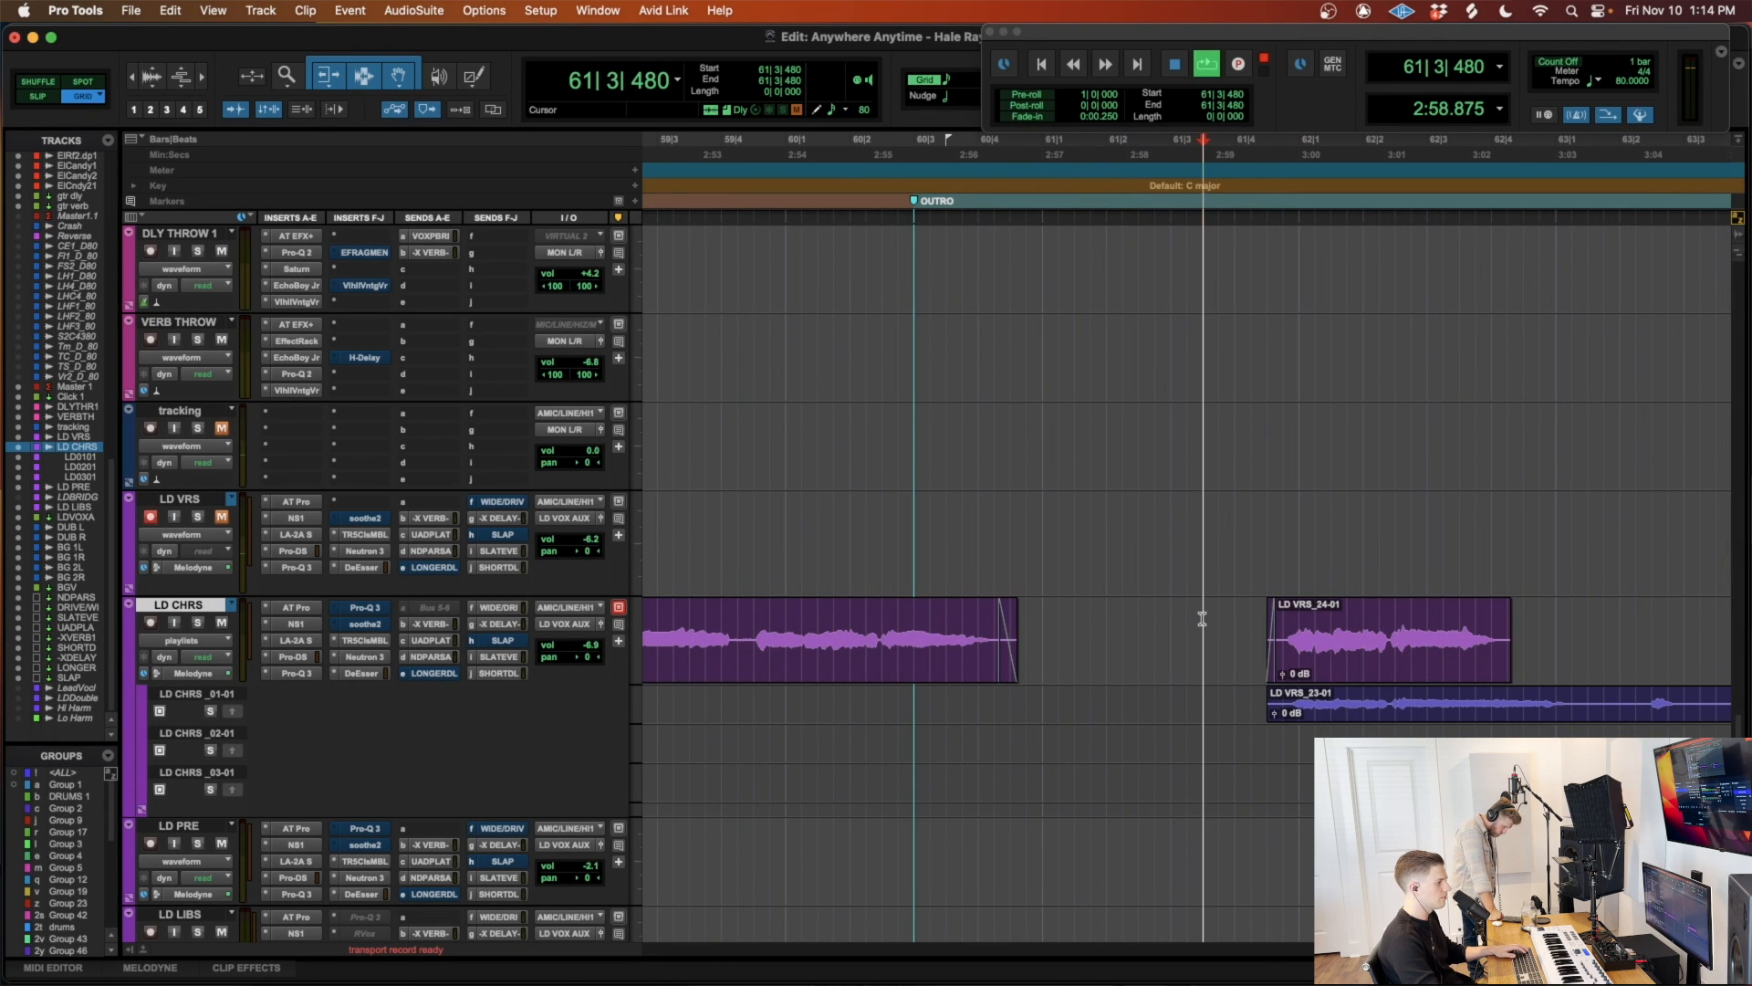
pyautogui.press('t')
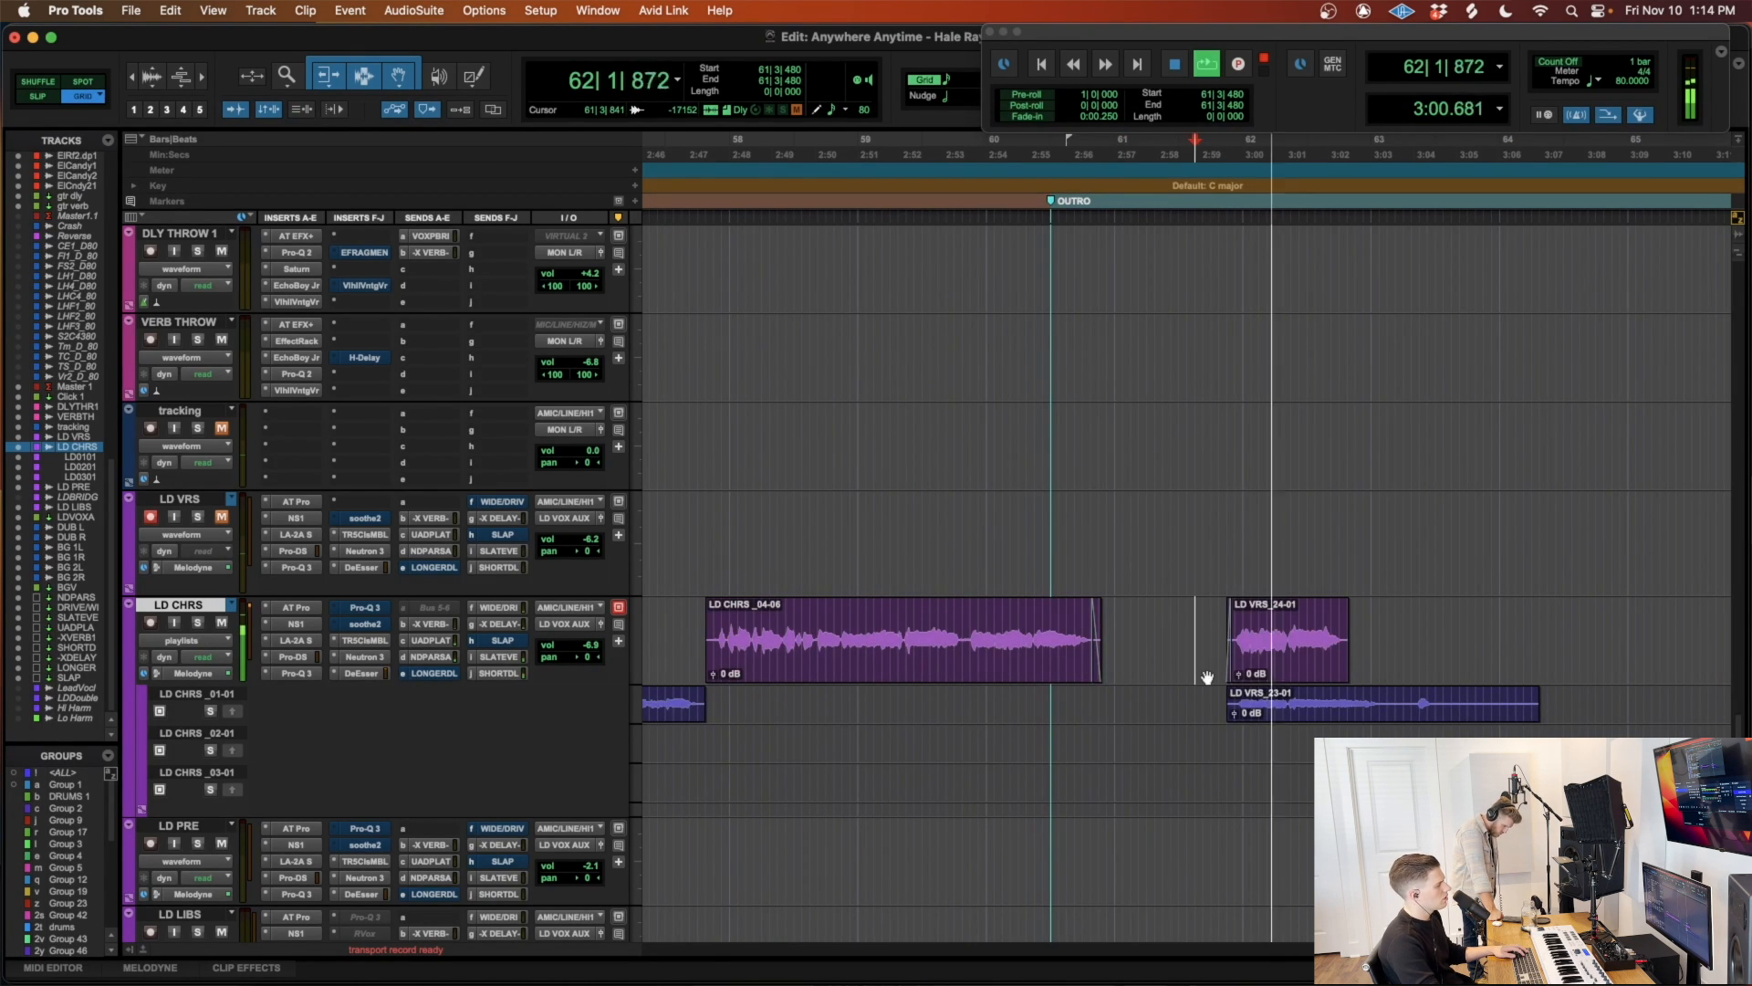
pyautogui.press('space')
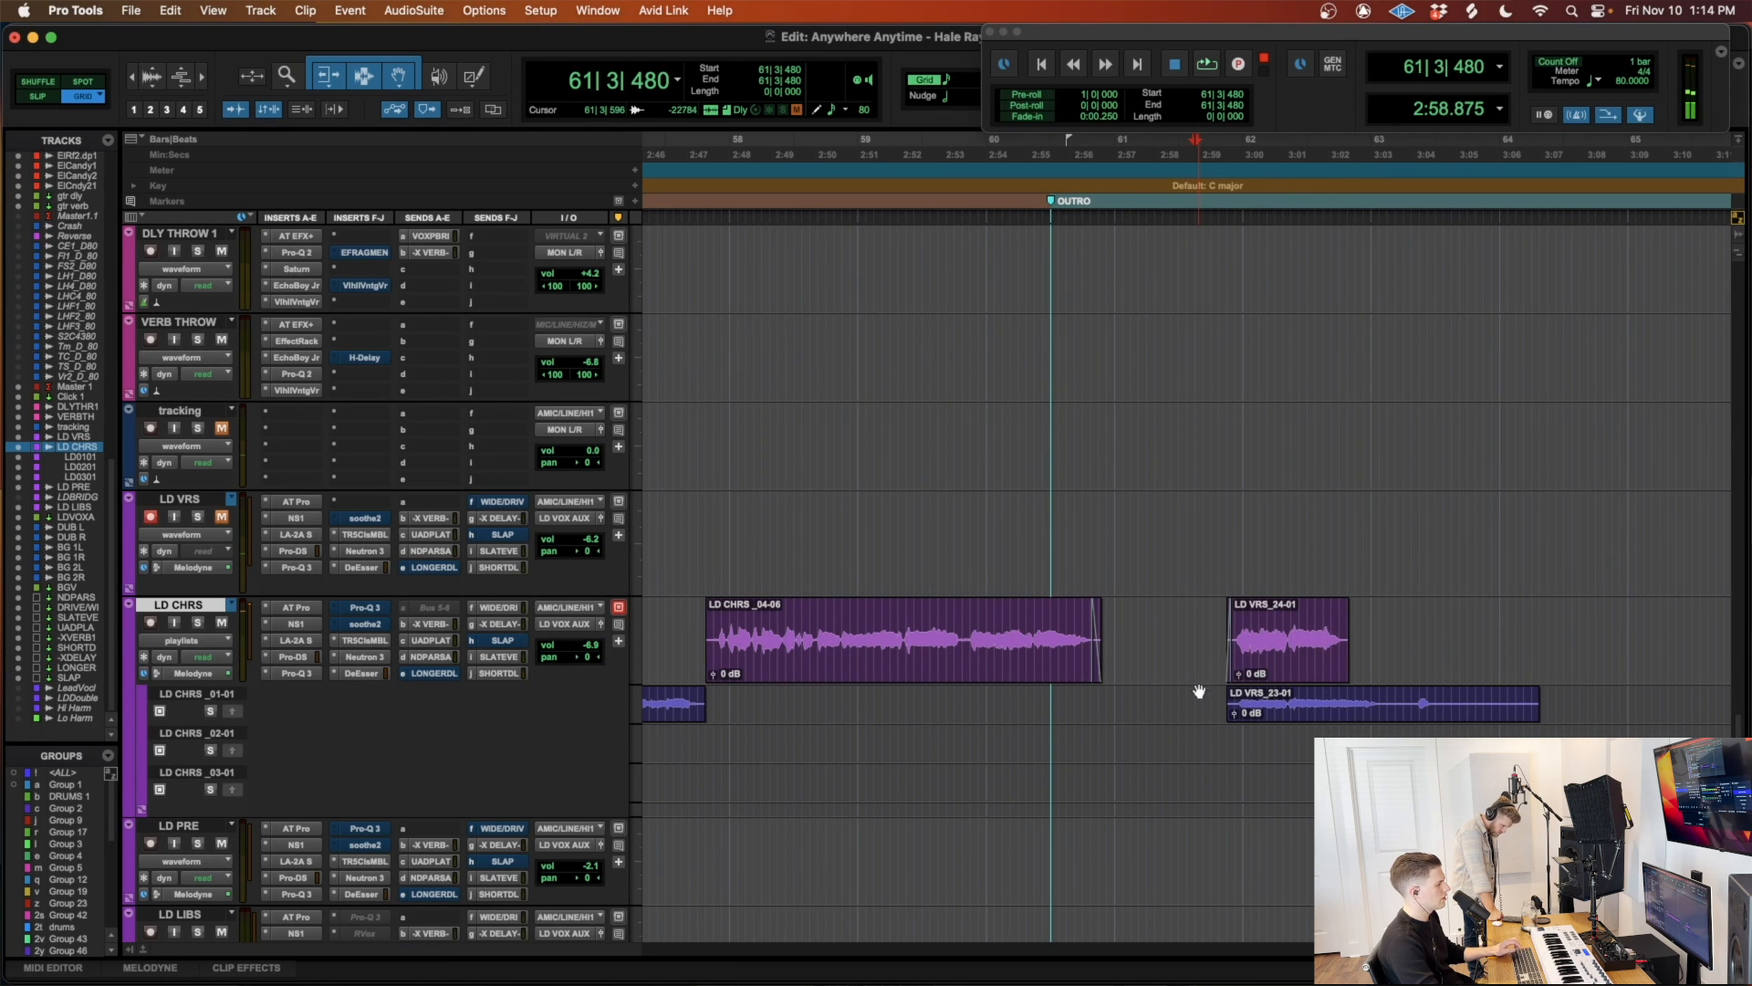
# Step: Audition the first outro take on LD CHRS _01-01, give it a short fade-in and split it at 63|1|433
pyautogui.press('space')
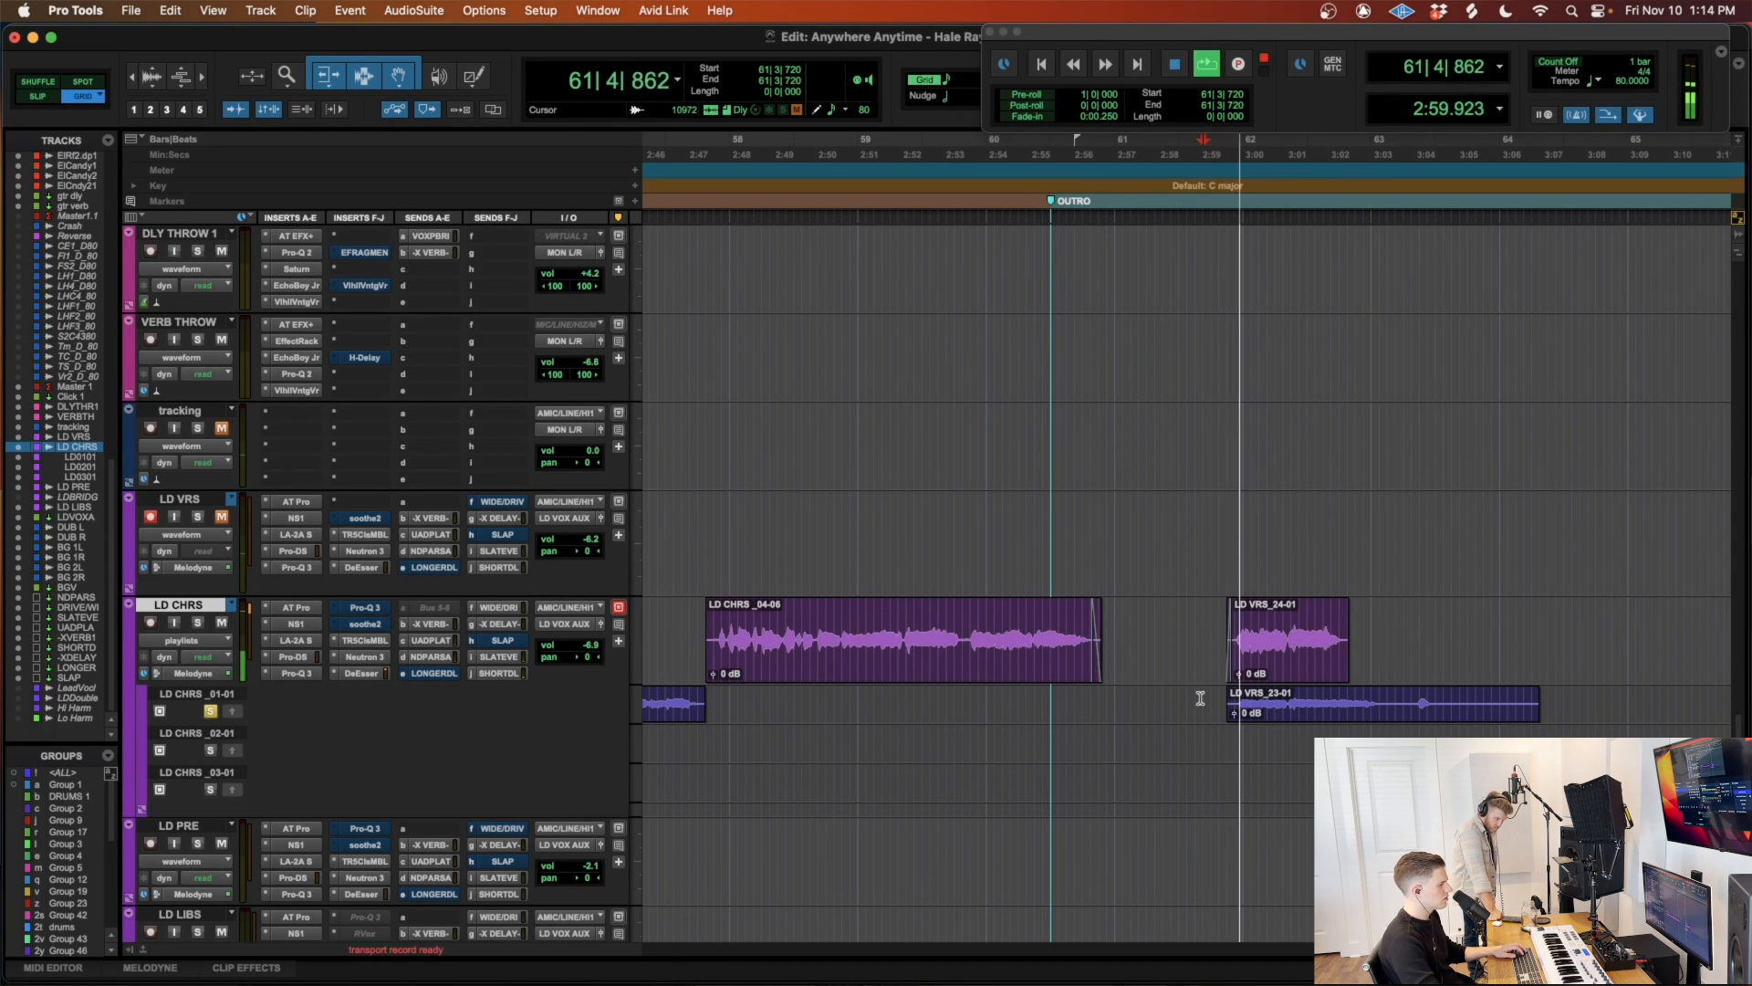
pyautogui.moveTo(1229, 692); pyautogui.dragTo(1234, 692)
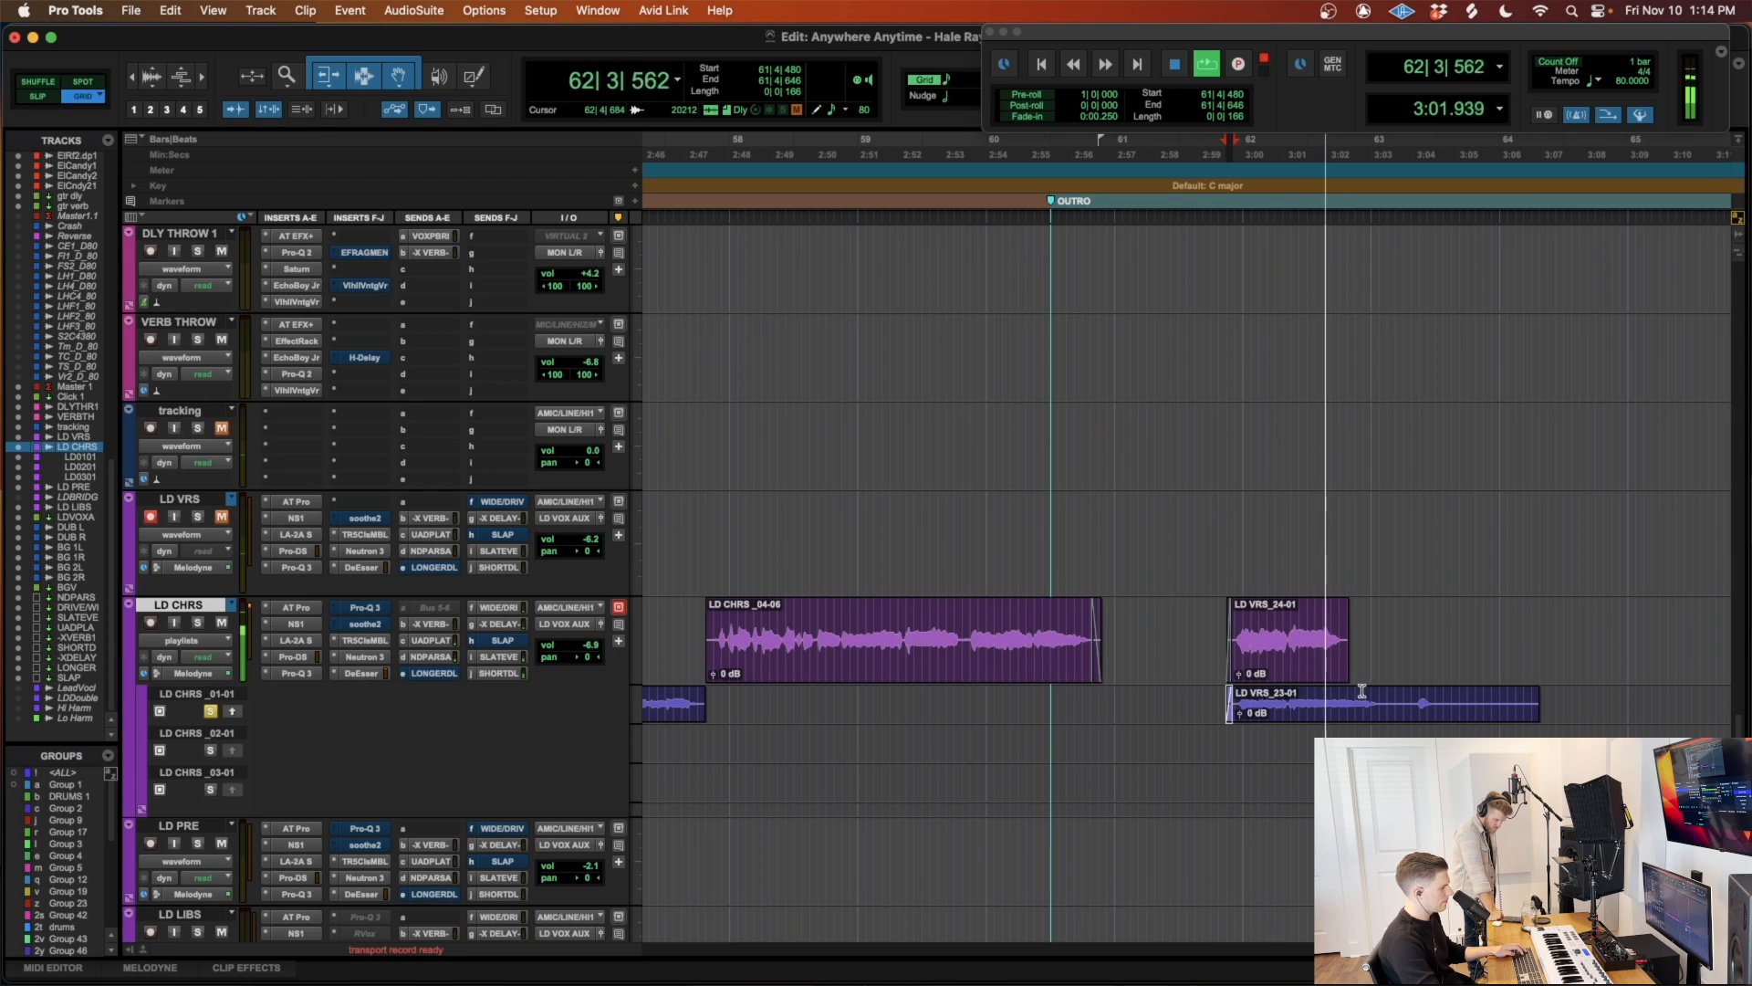
pyautogui.click(1385, 695)
pyautogui.press('b')
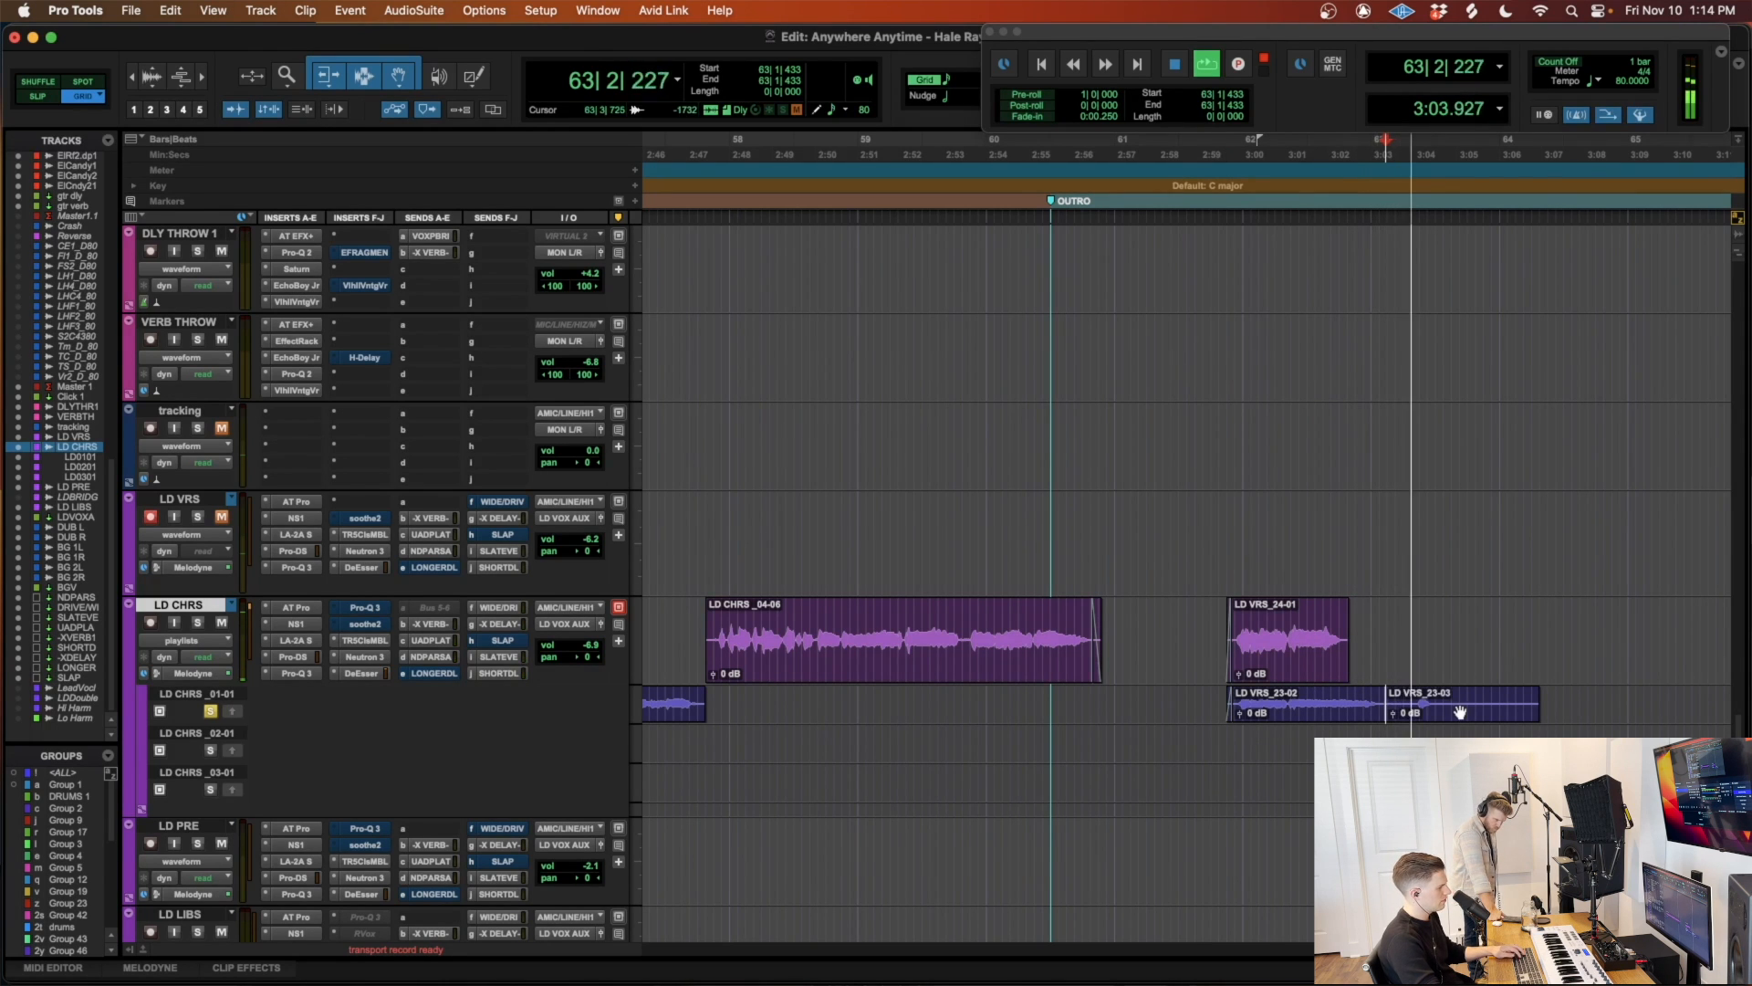
pyautogui.click(1445, 712)
pyautogui.press('space')
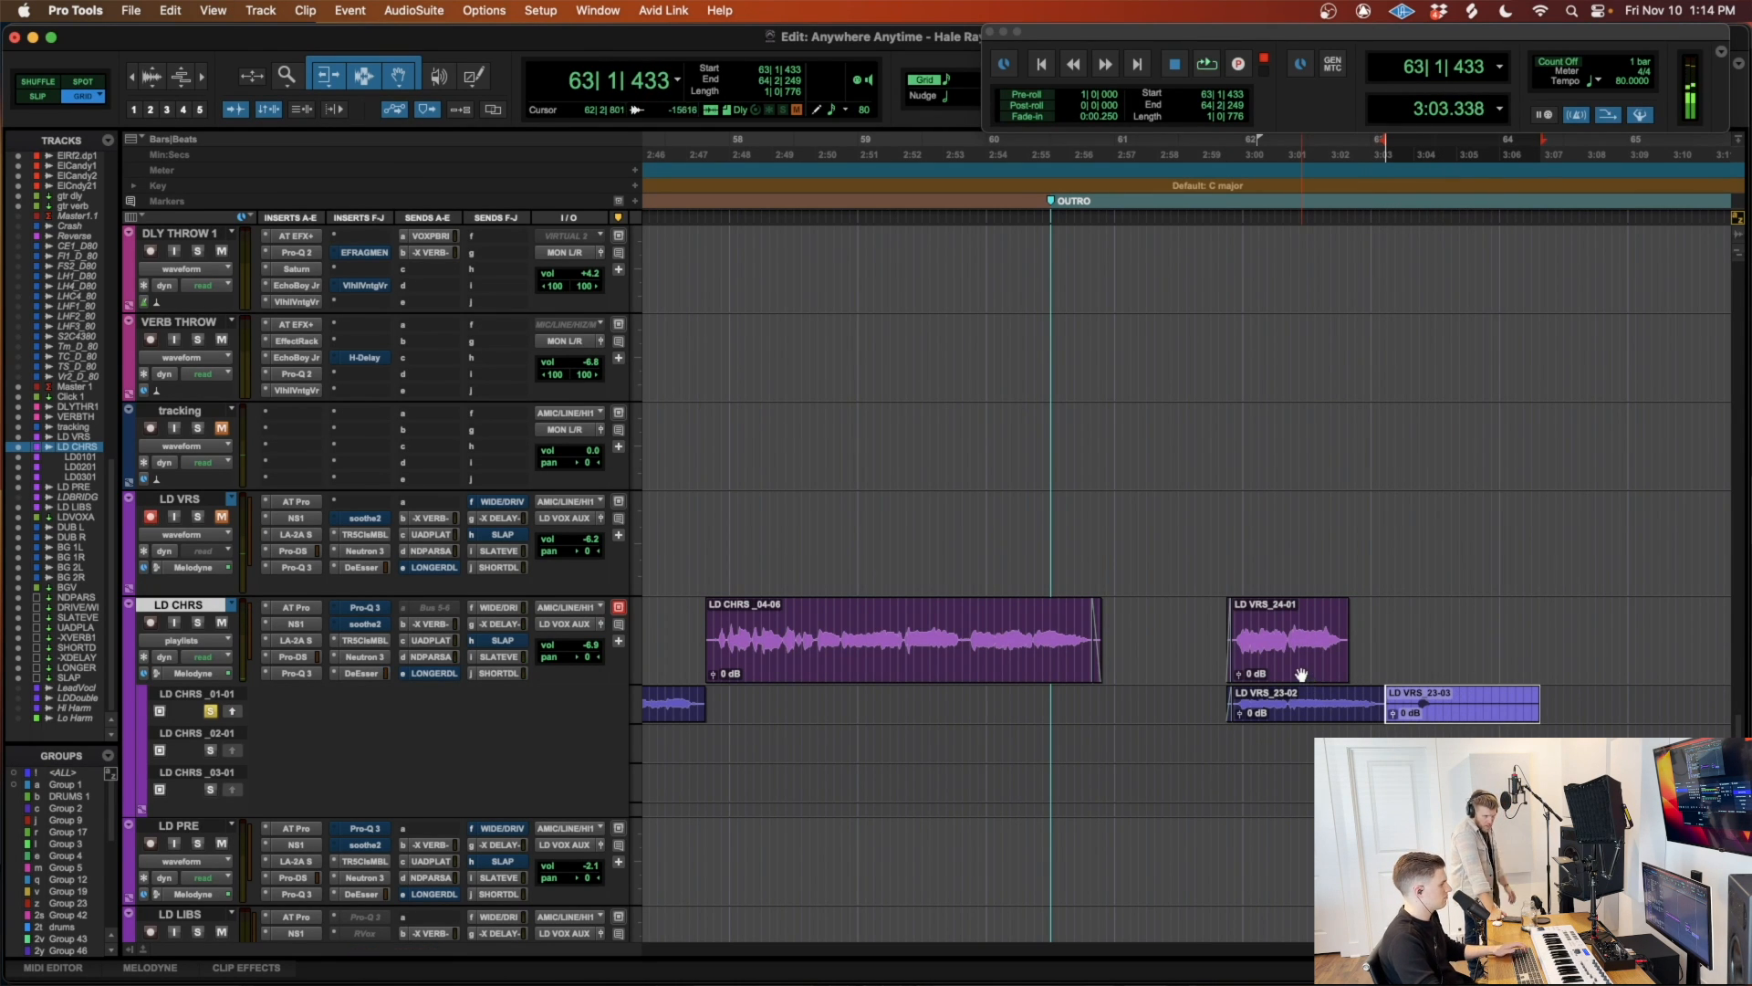
# Step: Move the second outro take to LD CHRS _02-01 and place the first take's last part, ending at 63|3|207, on the main LD CHRS playlist
pyautogui.click(1299, 710)
pyautogui.moveTo(1299, 711); pyautogui.dragTo(1301, 747)
pyautogui.click(1339, 716)
pyautogui.keyDown('shift'); pyautogui.click(1451, 718); pyautogui.keyUp('shift')
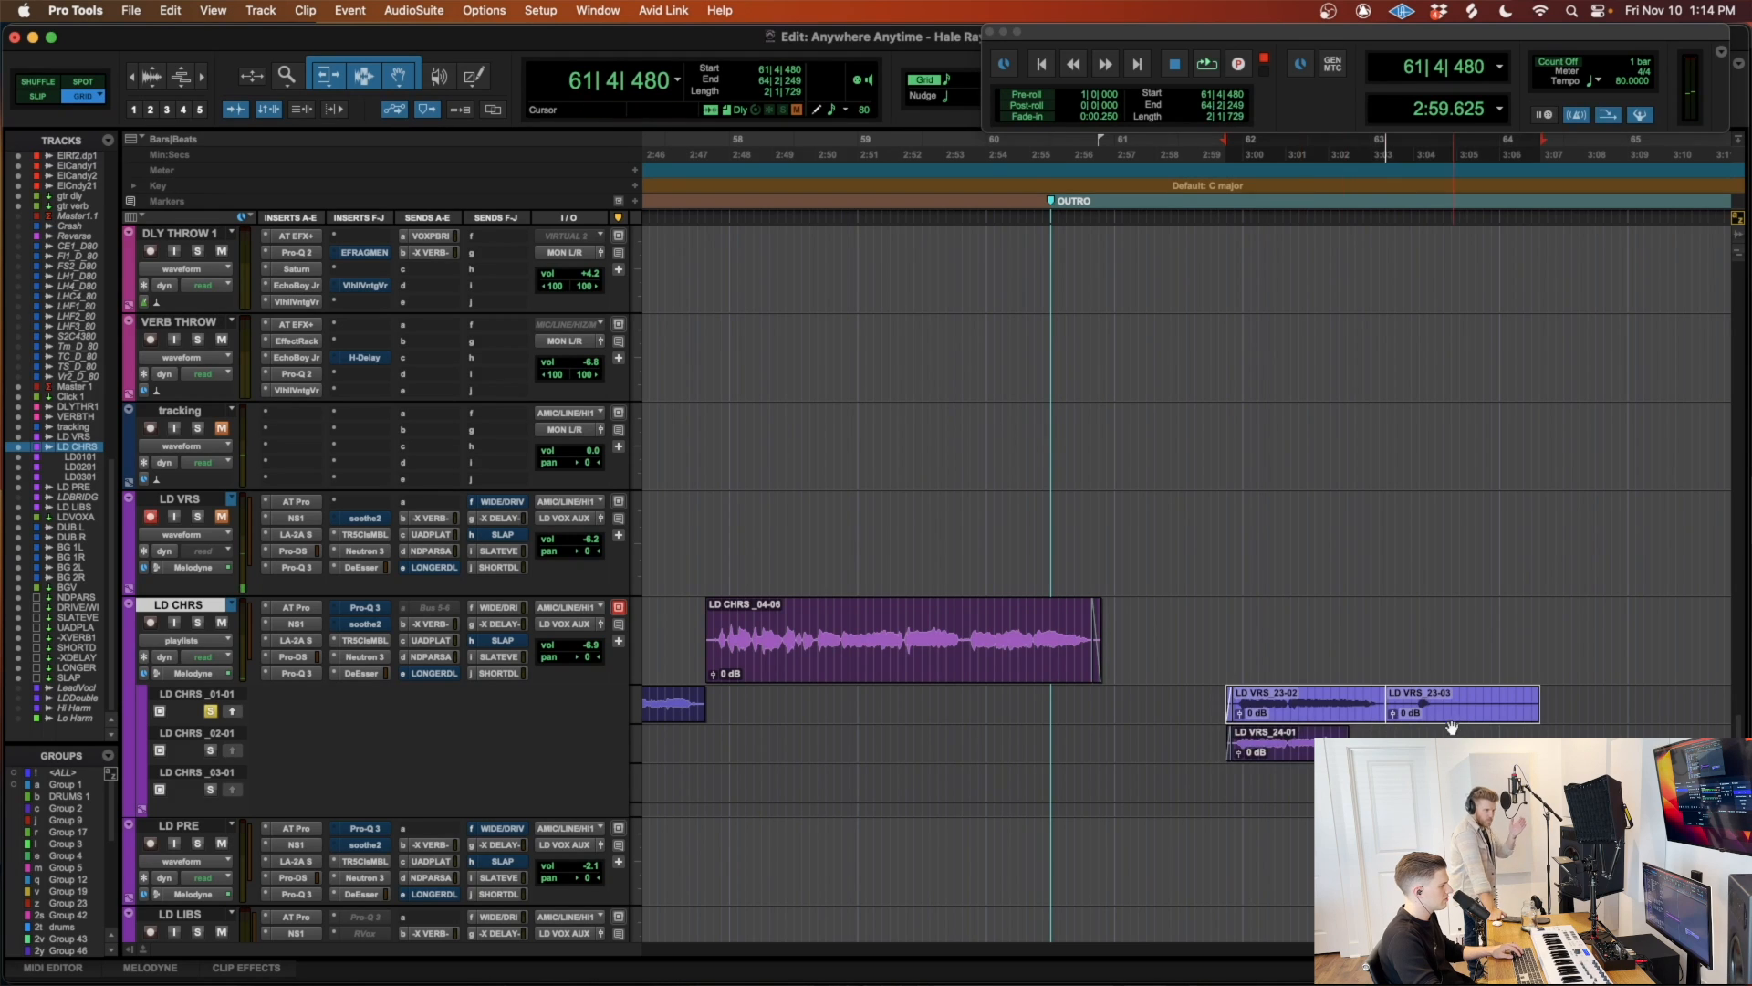
pyautogui.click(1444, 695)
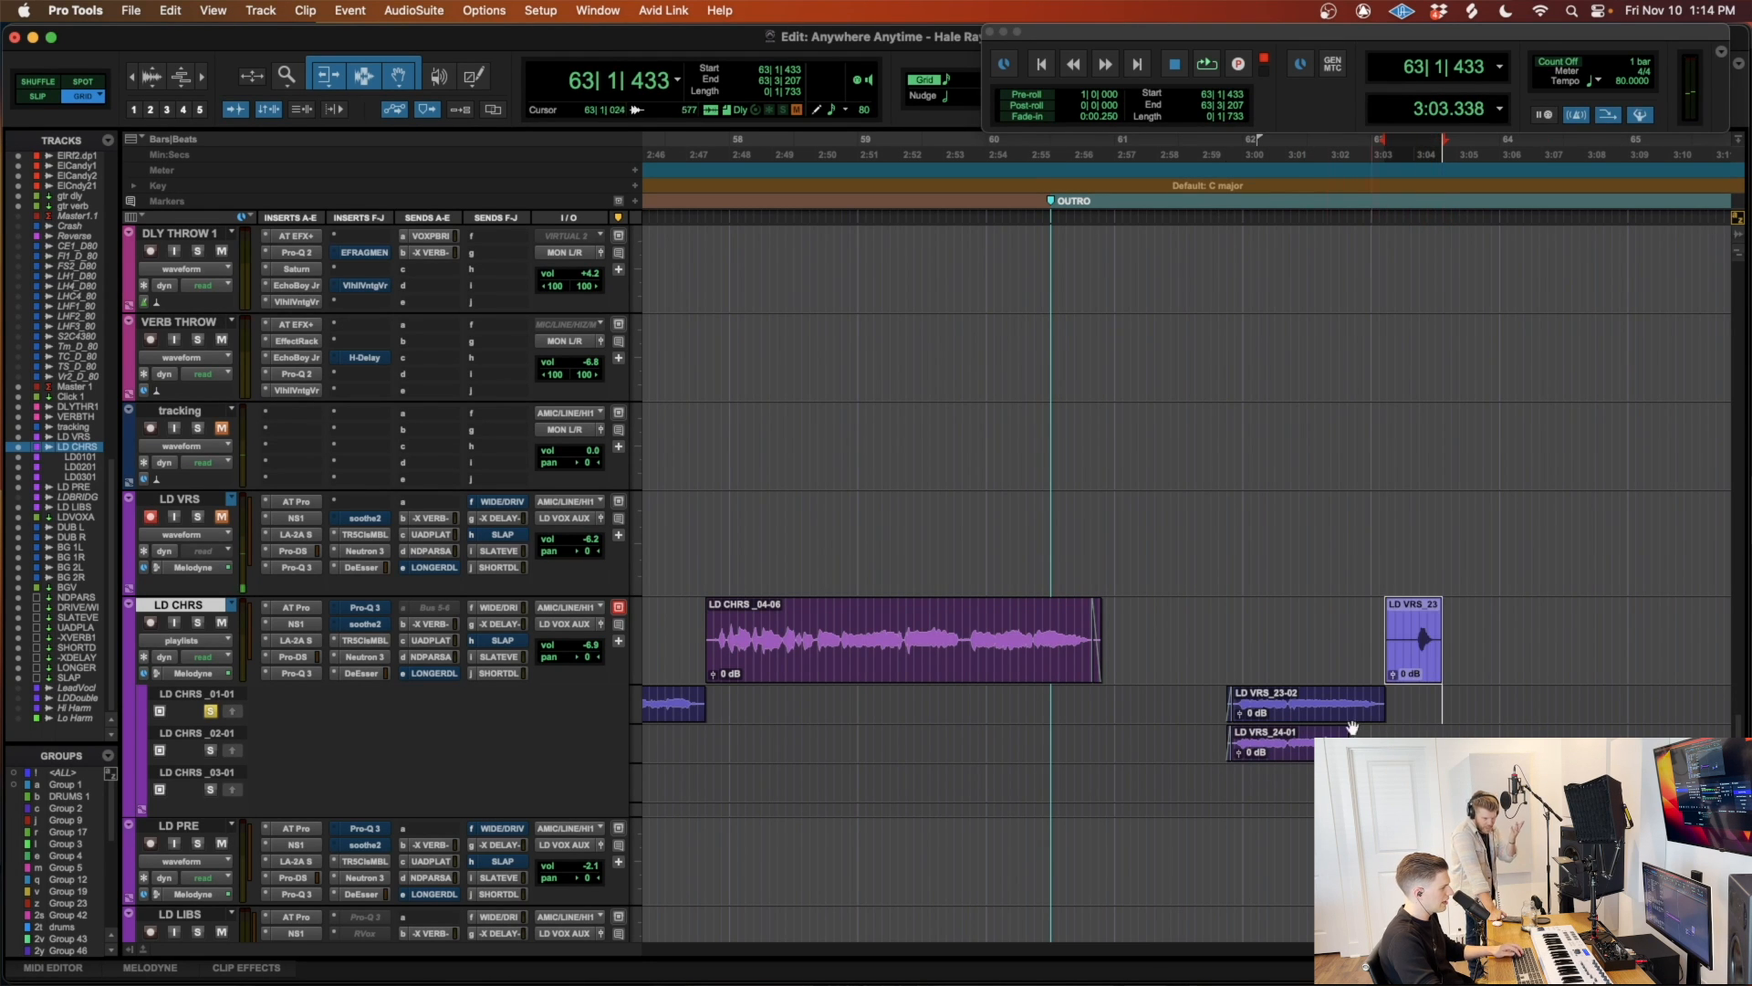
# Step: Copy the second outro take from LD CHRS _02-01 up to the main LD CHRS playlist
pyautogui.click(1289, 752)
pyautogui.click(233, 750)
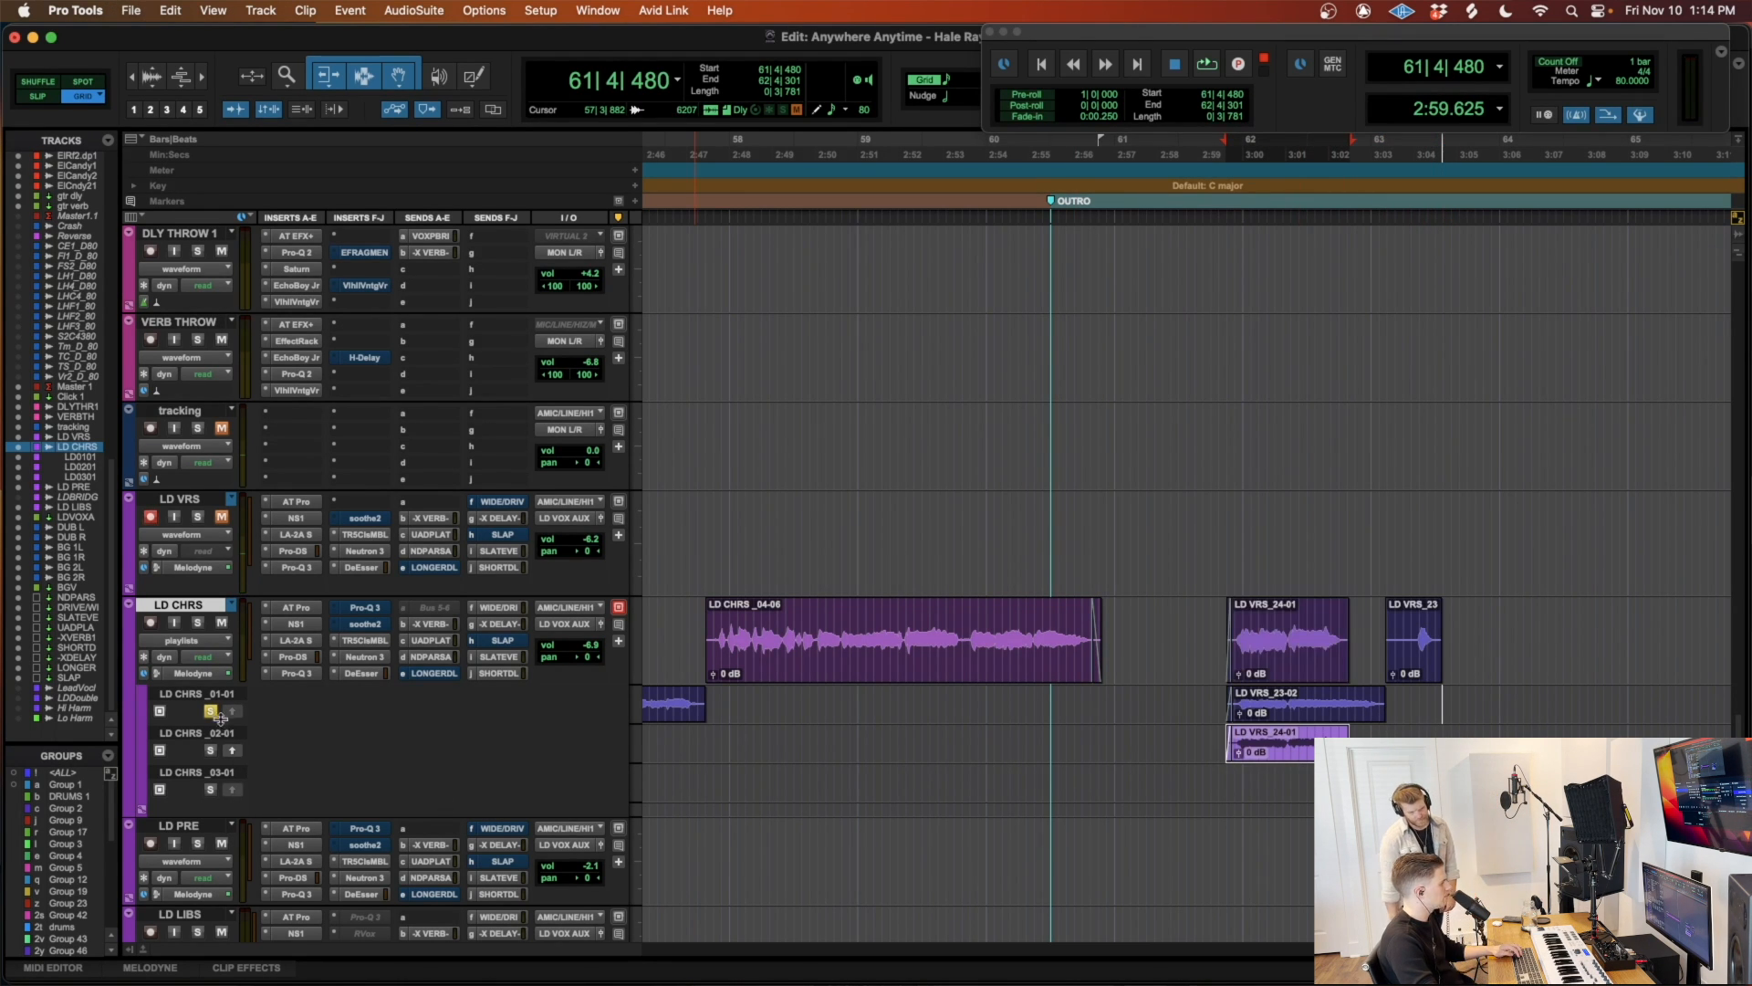
pyautogui.press('super+bracketleft')
pyautogui.moveTo(1263, 602); pyautogui.dragTo(1262, 602)
# Step: Review the lead vocal clips back to the first verse and switch the LD CHRS track to waveform view
pyautogui.click(1170, 621)
pyautogui.press('r')
pyautogui.hscroll(-10, 1168, 621)
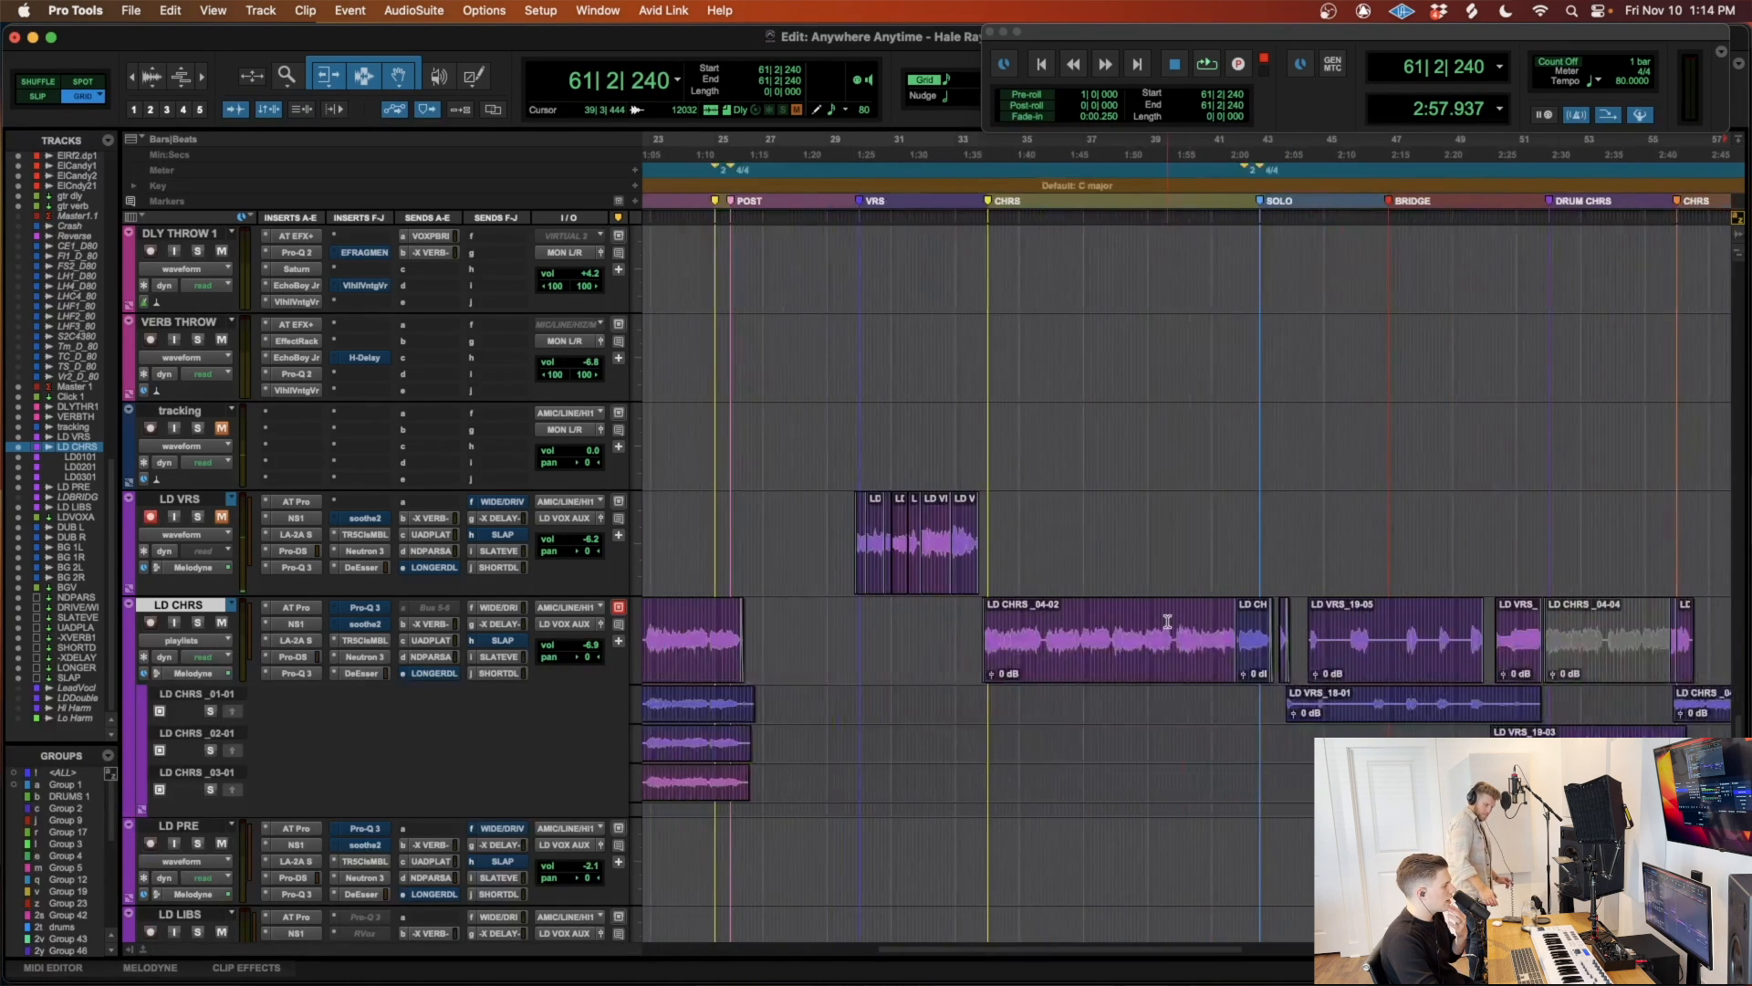
pyautogui.hscroll(-5, 1167, 621)
pyautogui.hscroll(-2, 1165, 624)
pyautogui.hscroll(5, 1165, 626)
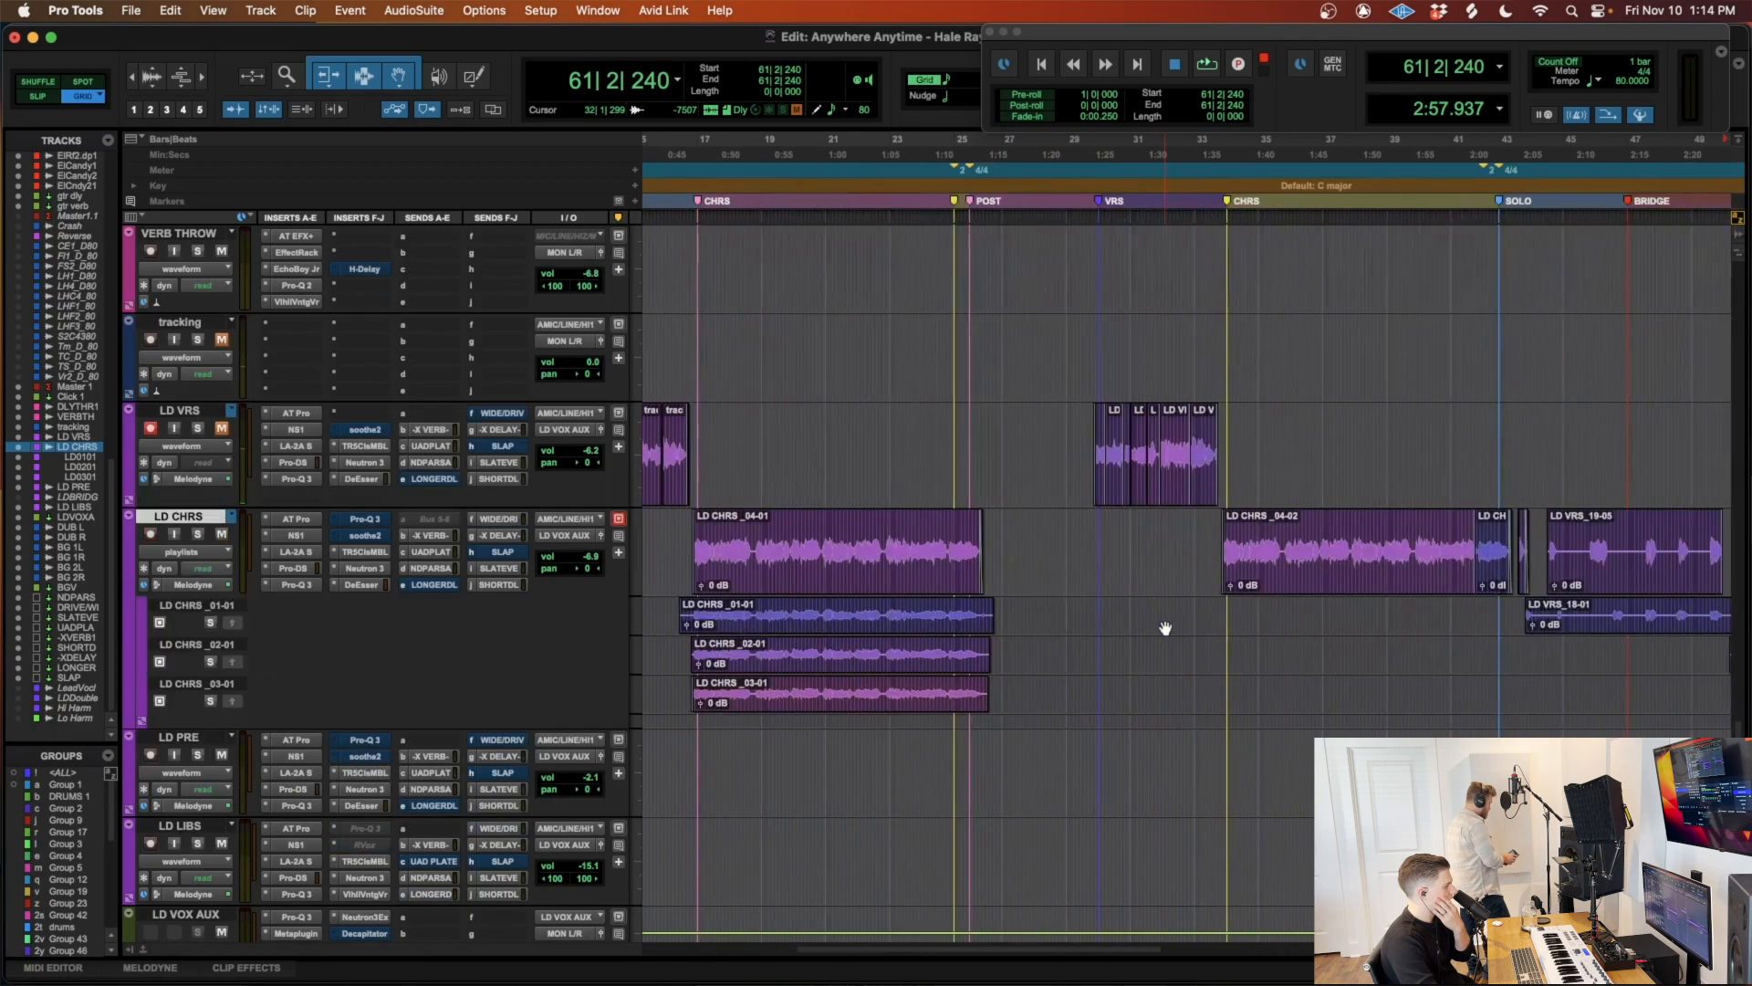
pyautogui.scroll(3, 1165, 626)
pyautogui.hscroll(-2, 1166, 629)
pyautogui.hscroll(-3, 1165, 629)
pyautogui.scroll(-3, 1166, 628)
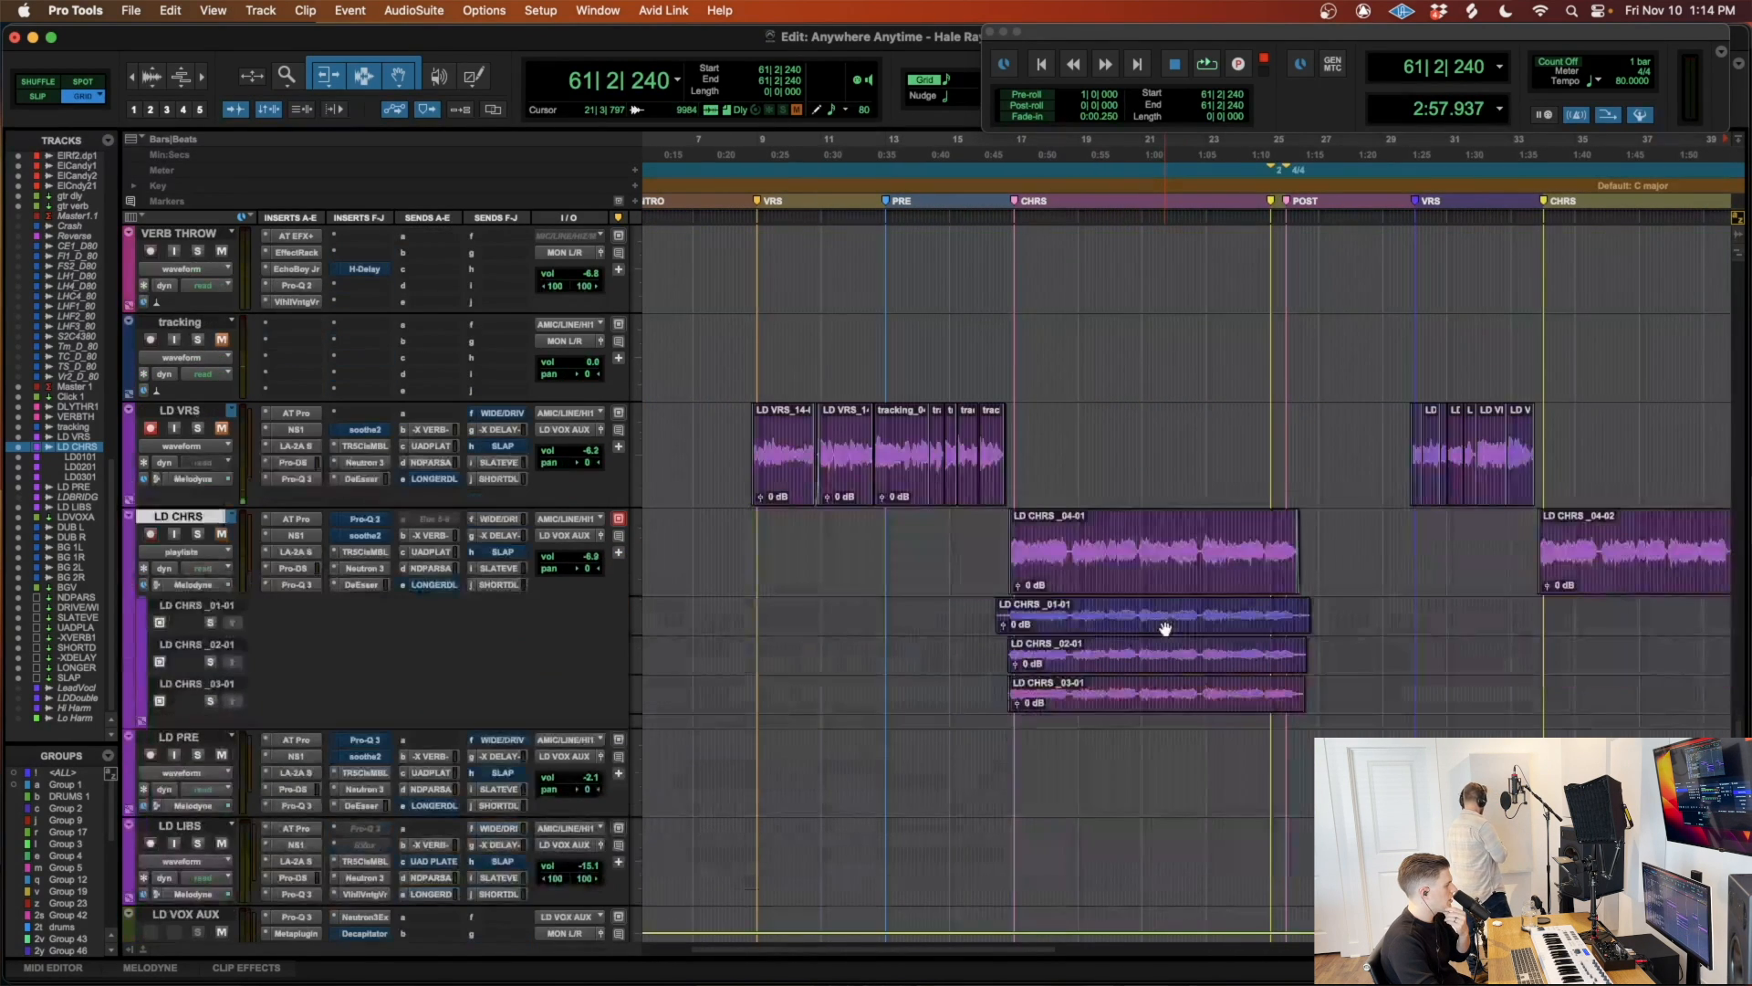
pyautogui.scroll(-1, 1165, 628)
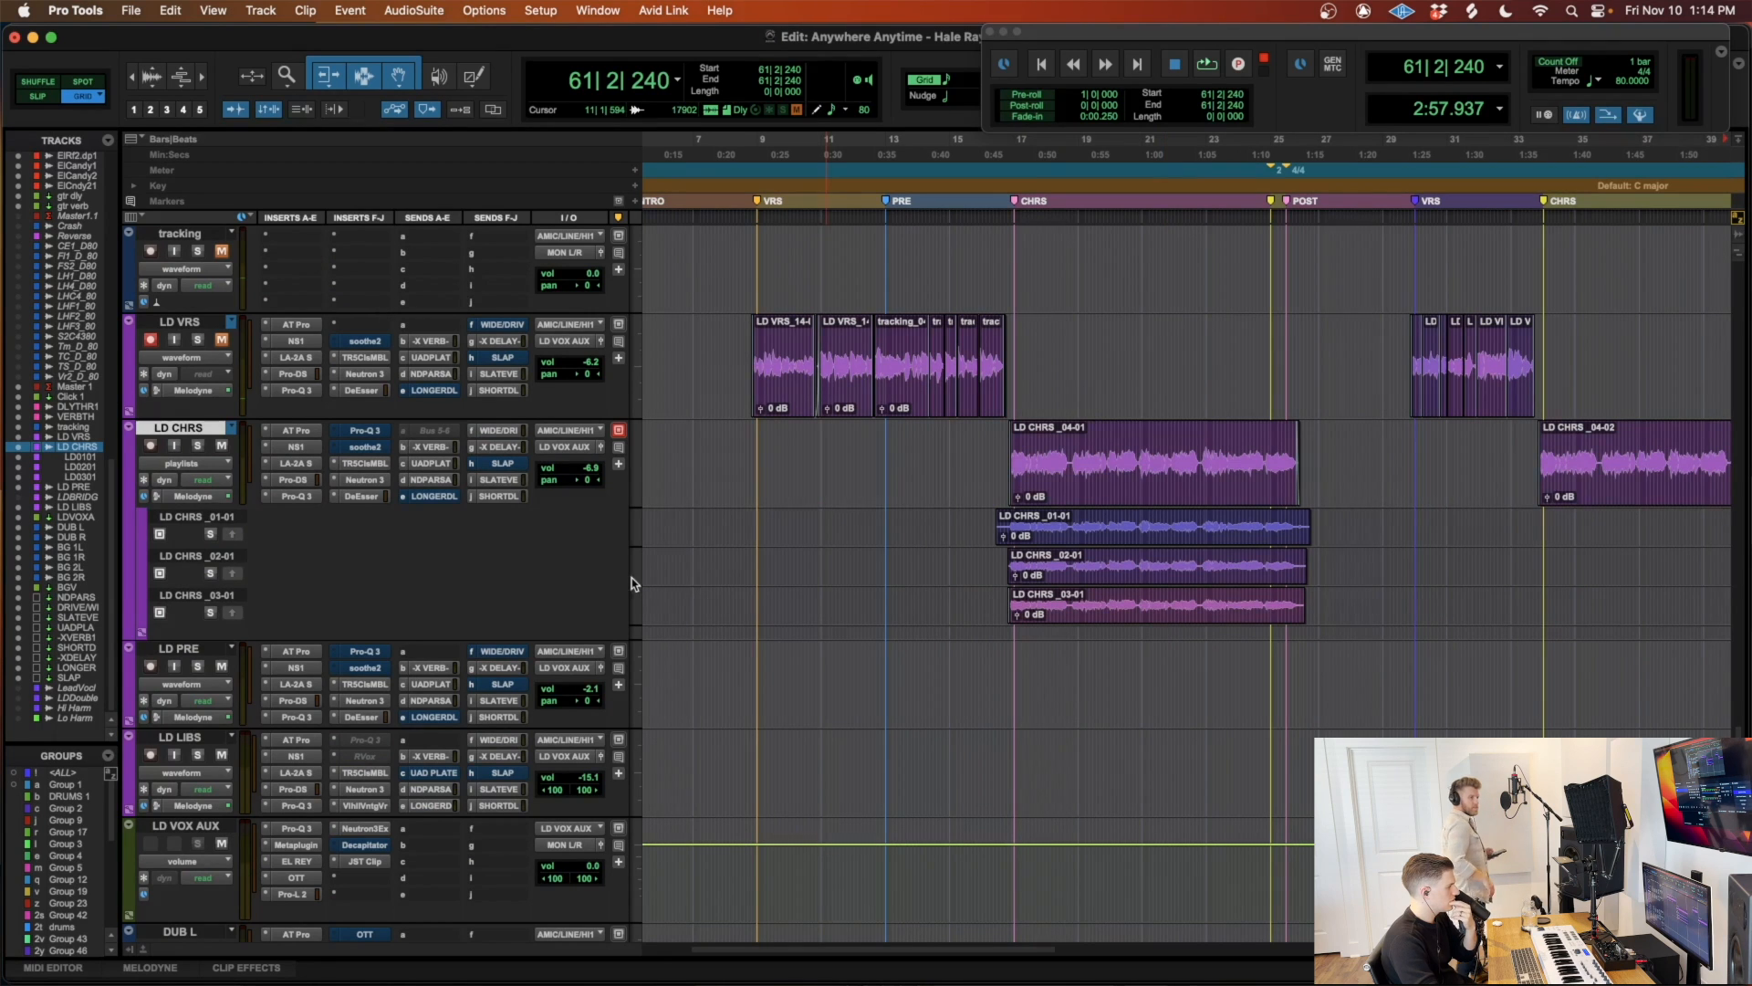
pyautogui.click(158, 466)
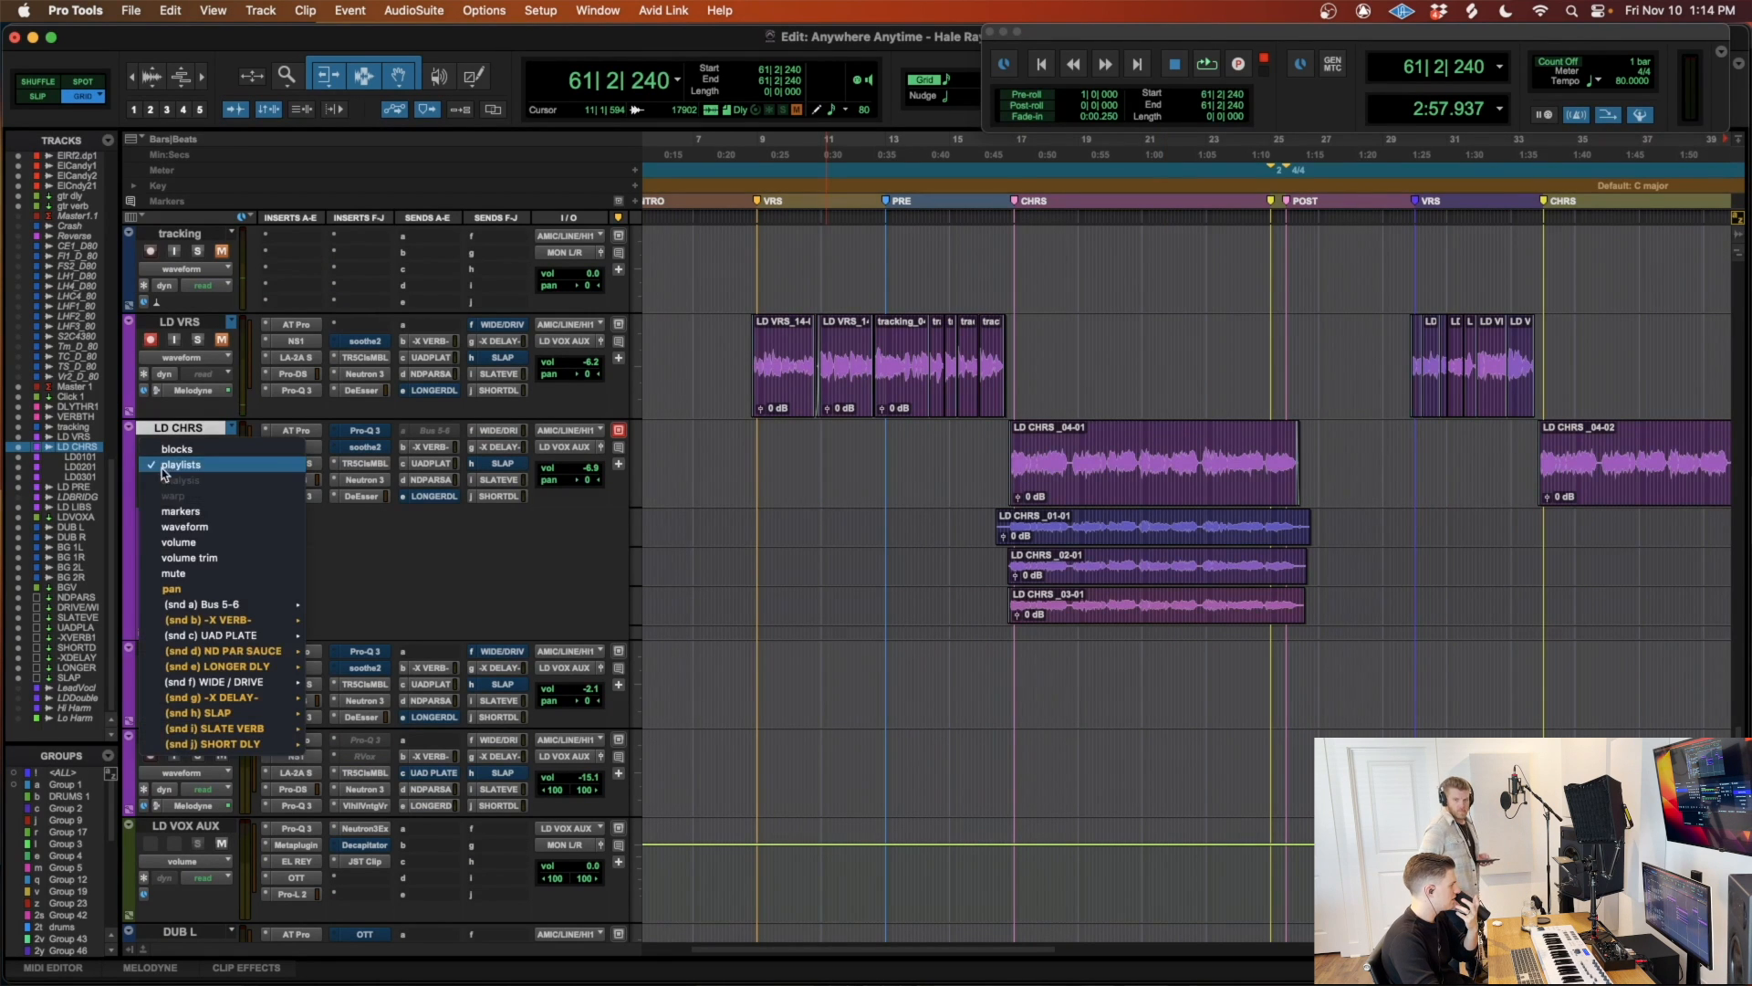
pyautogui.click(197, 528)
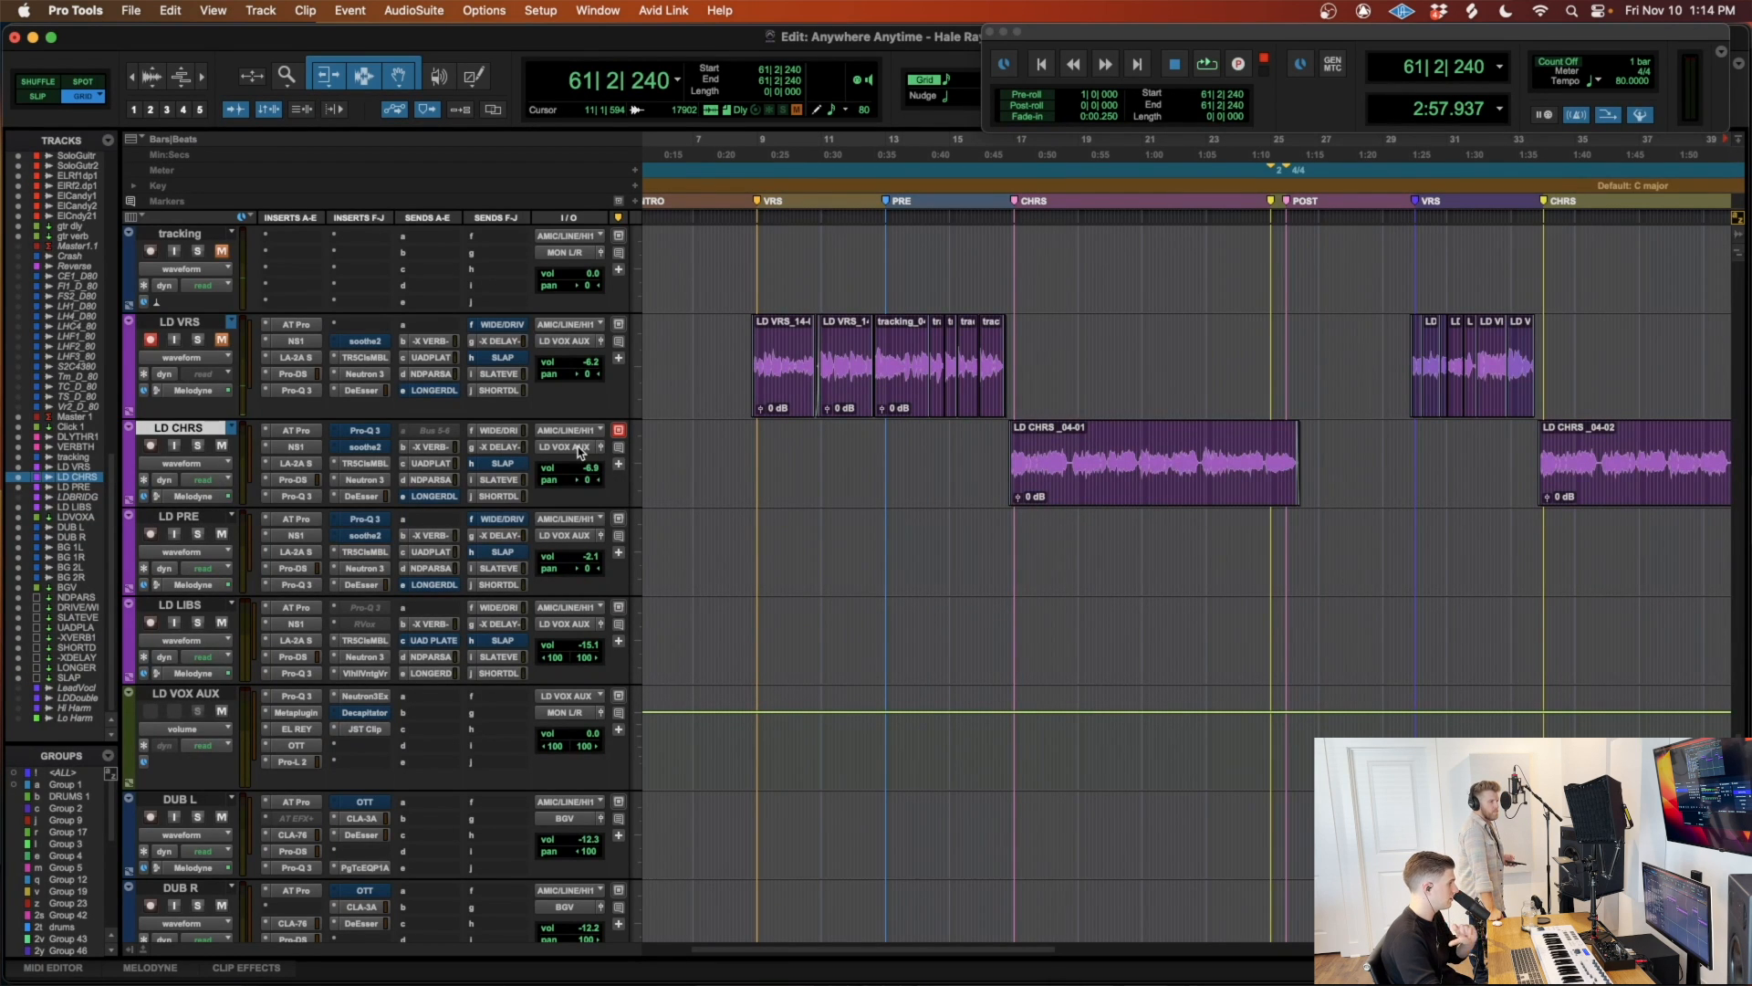
# Step: Place the edit cursor at 15|1|000, look over the double and backing vocal tracks, and disarm recording on LD VRS
pyautogui.click(950, 458)
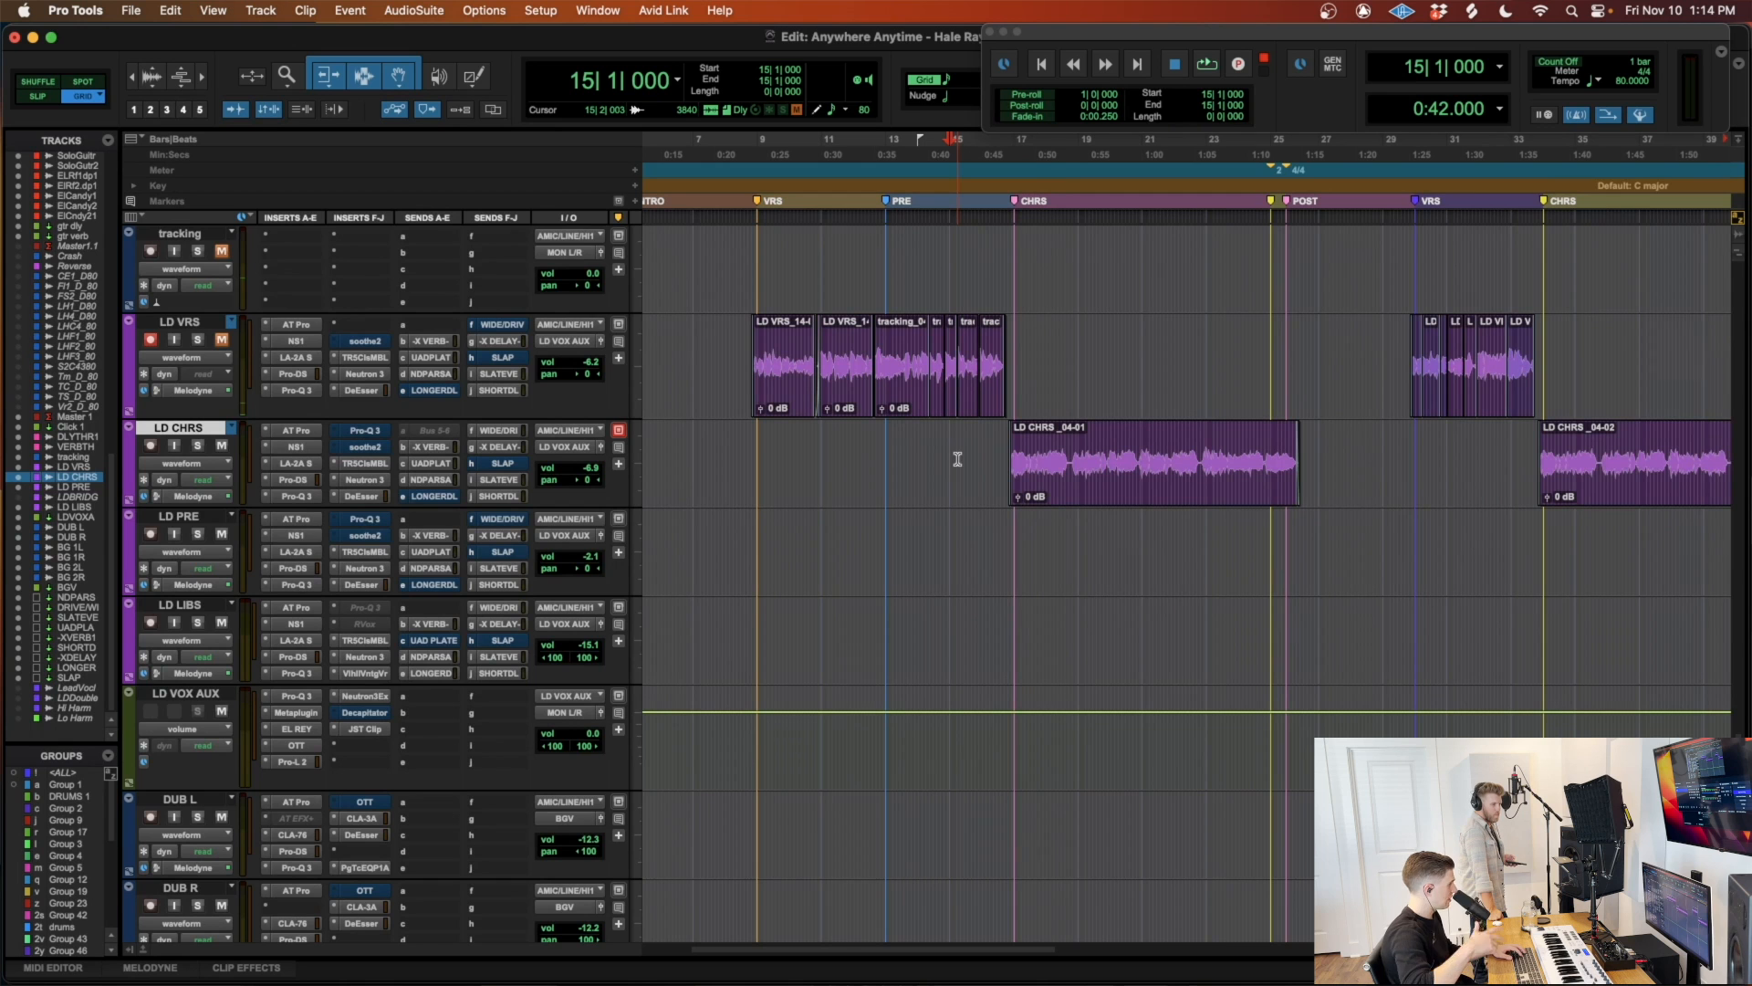
pyautogui.scroll(-4, 957, 459)
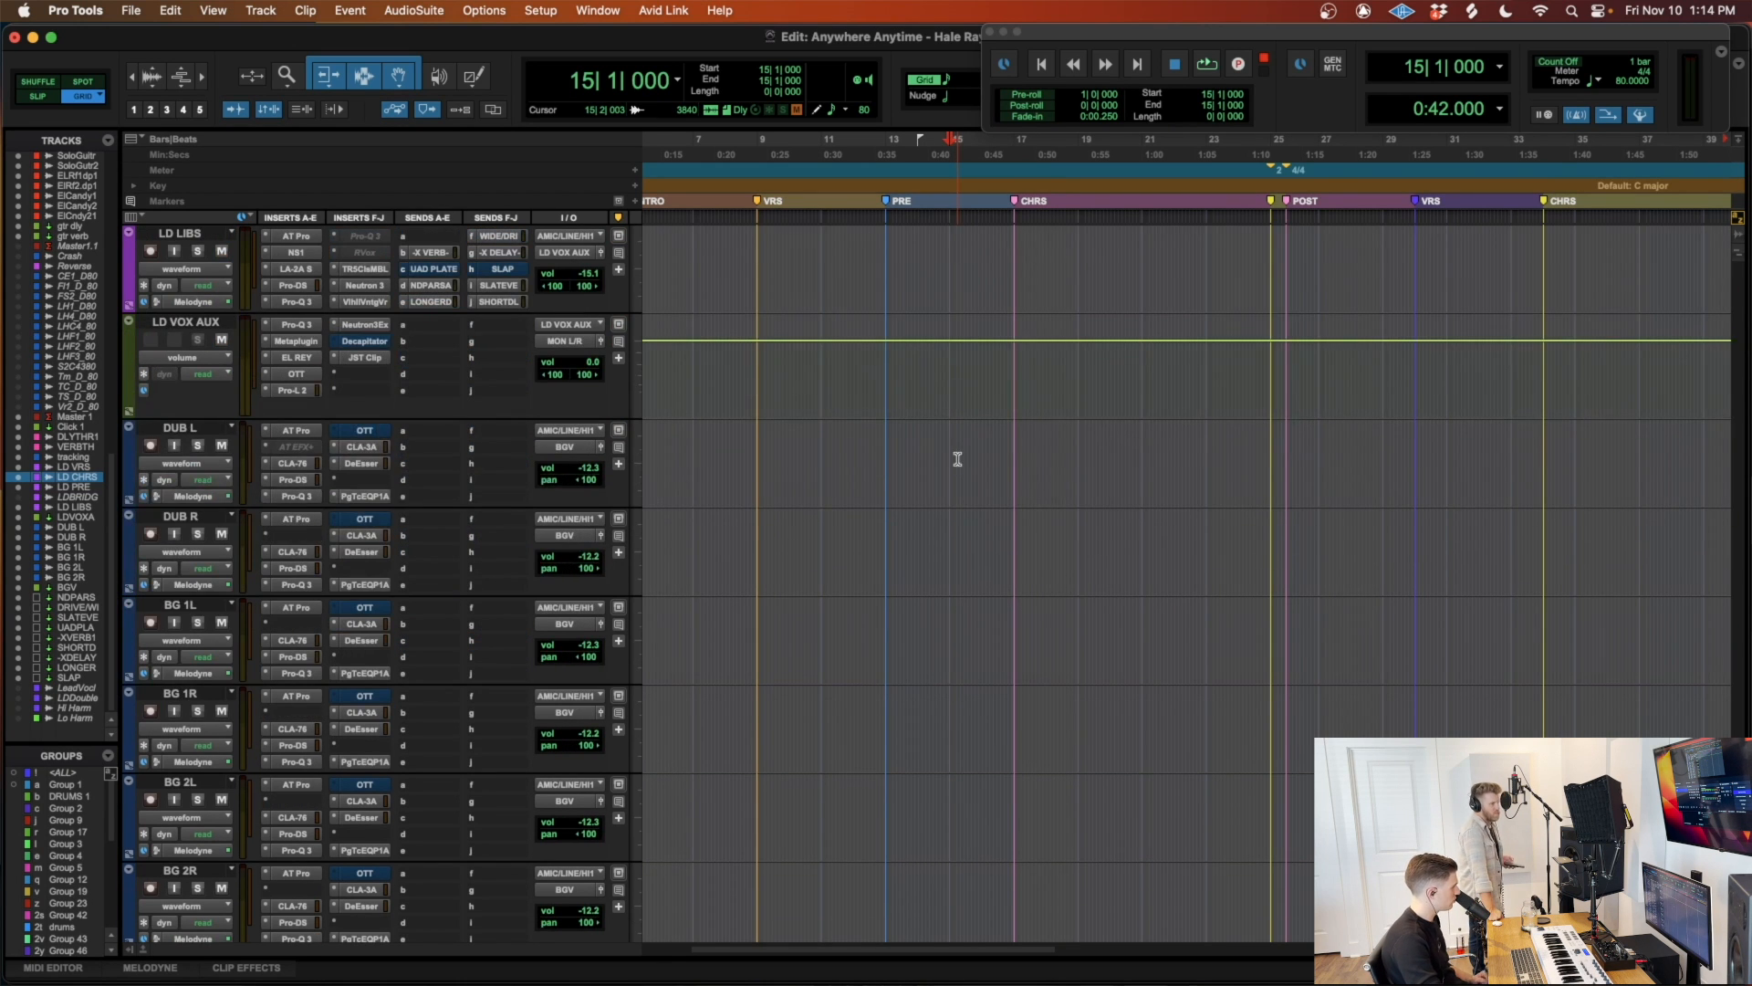
pyautogui.scroll(4, 957, 459)
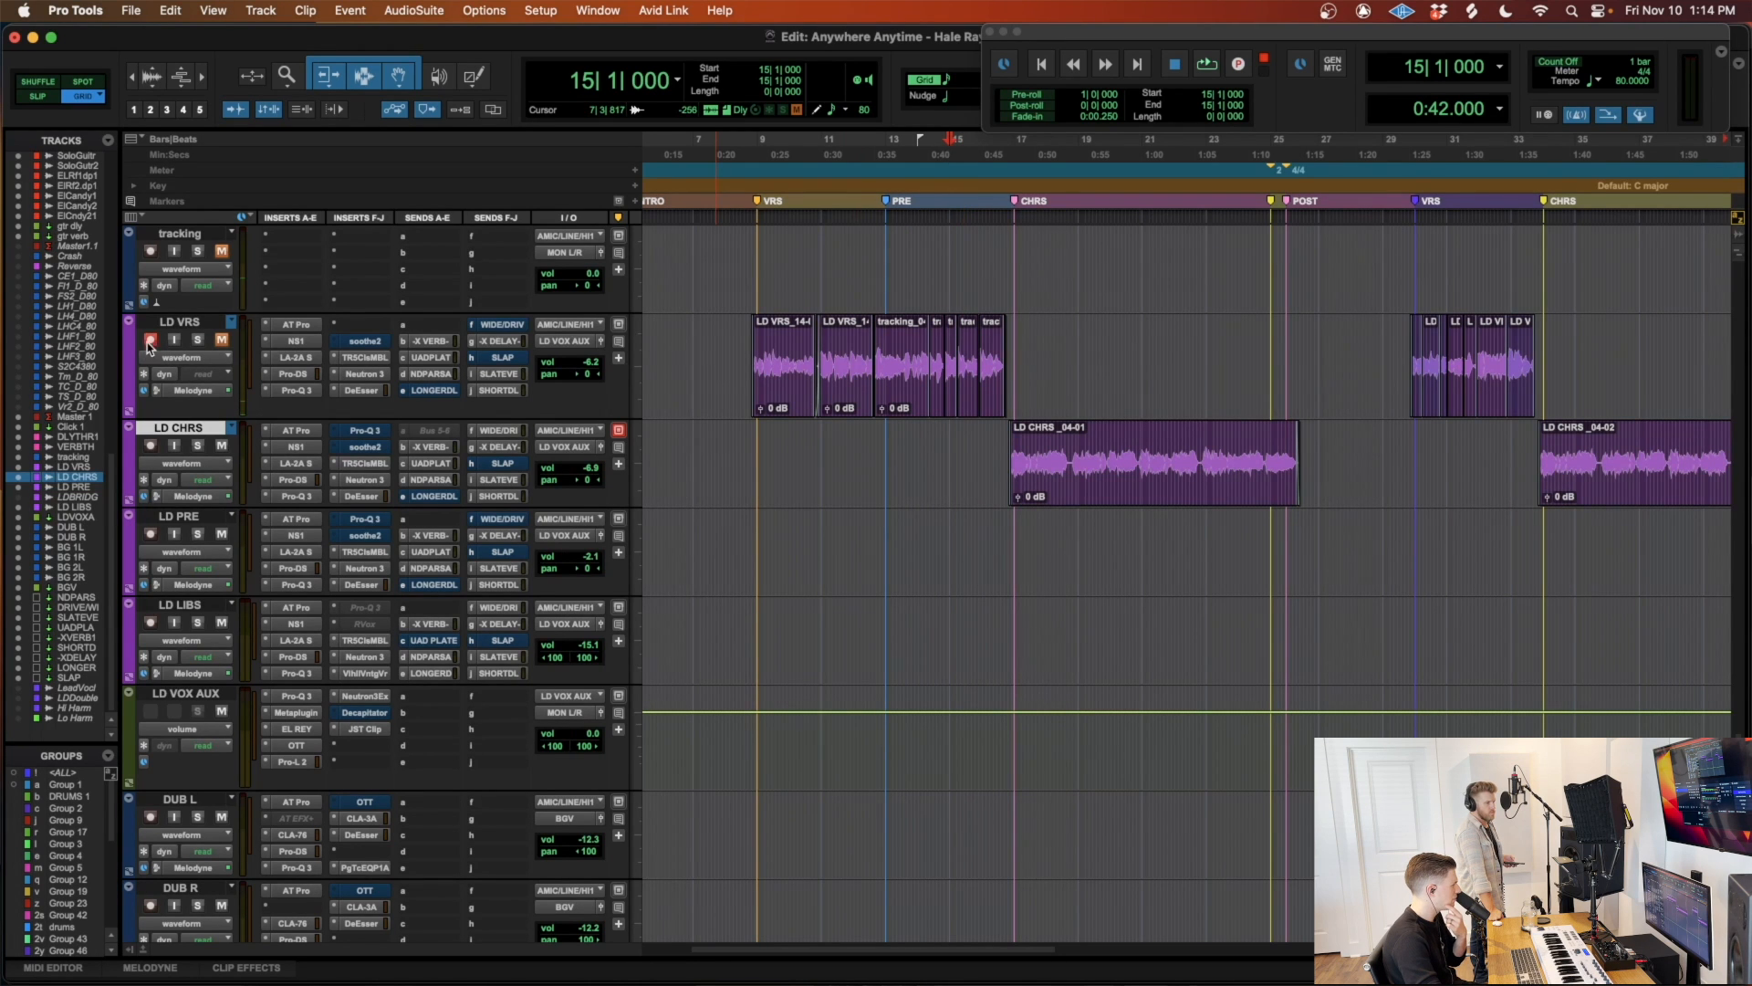
pyautogui.scroll(-2, 947, 759)
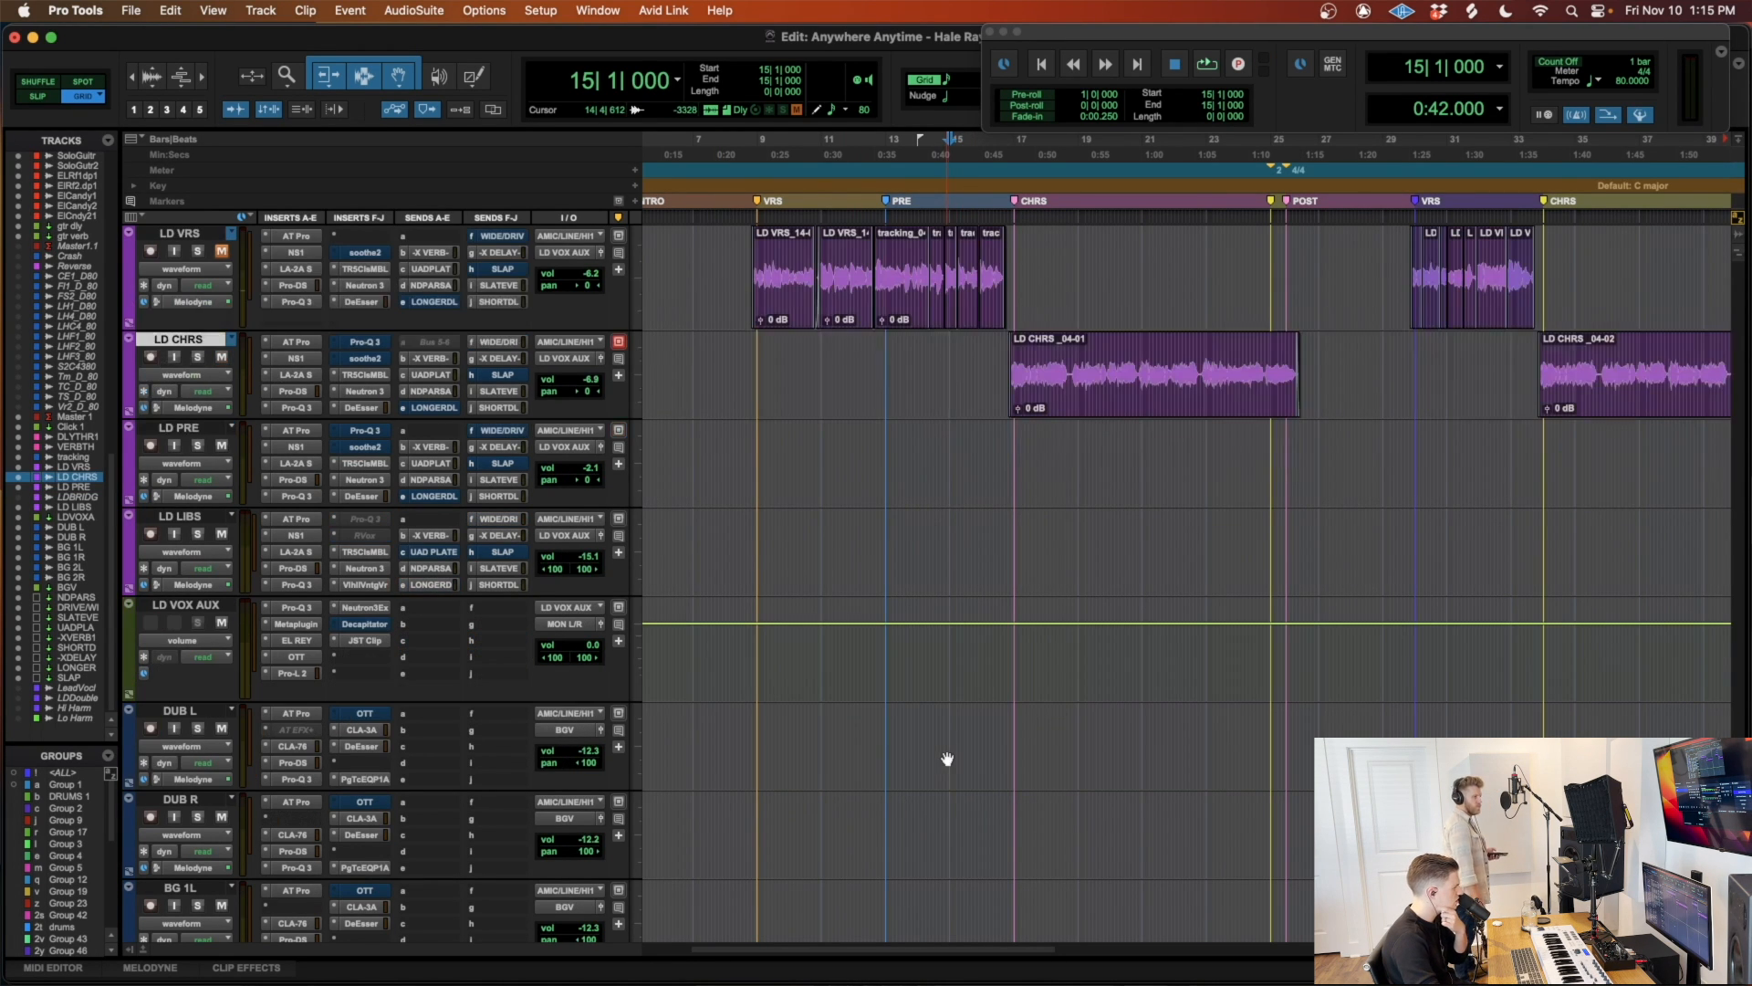